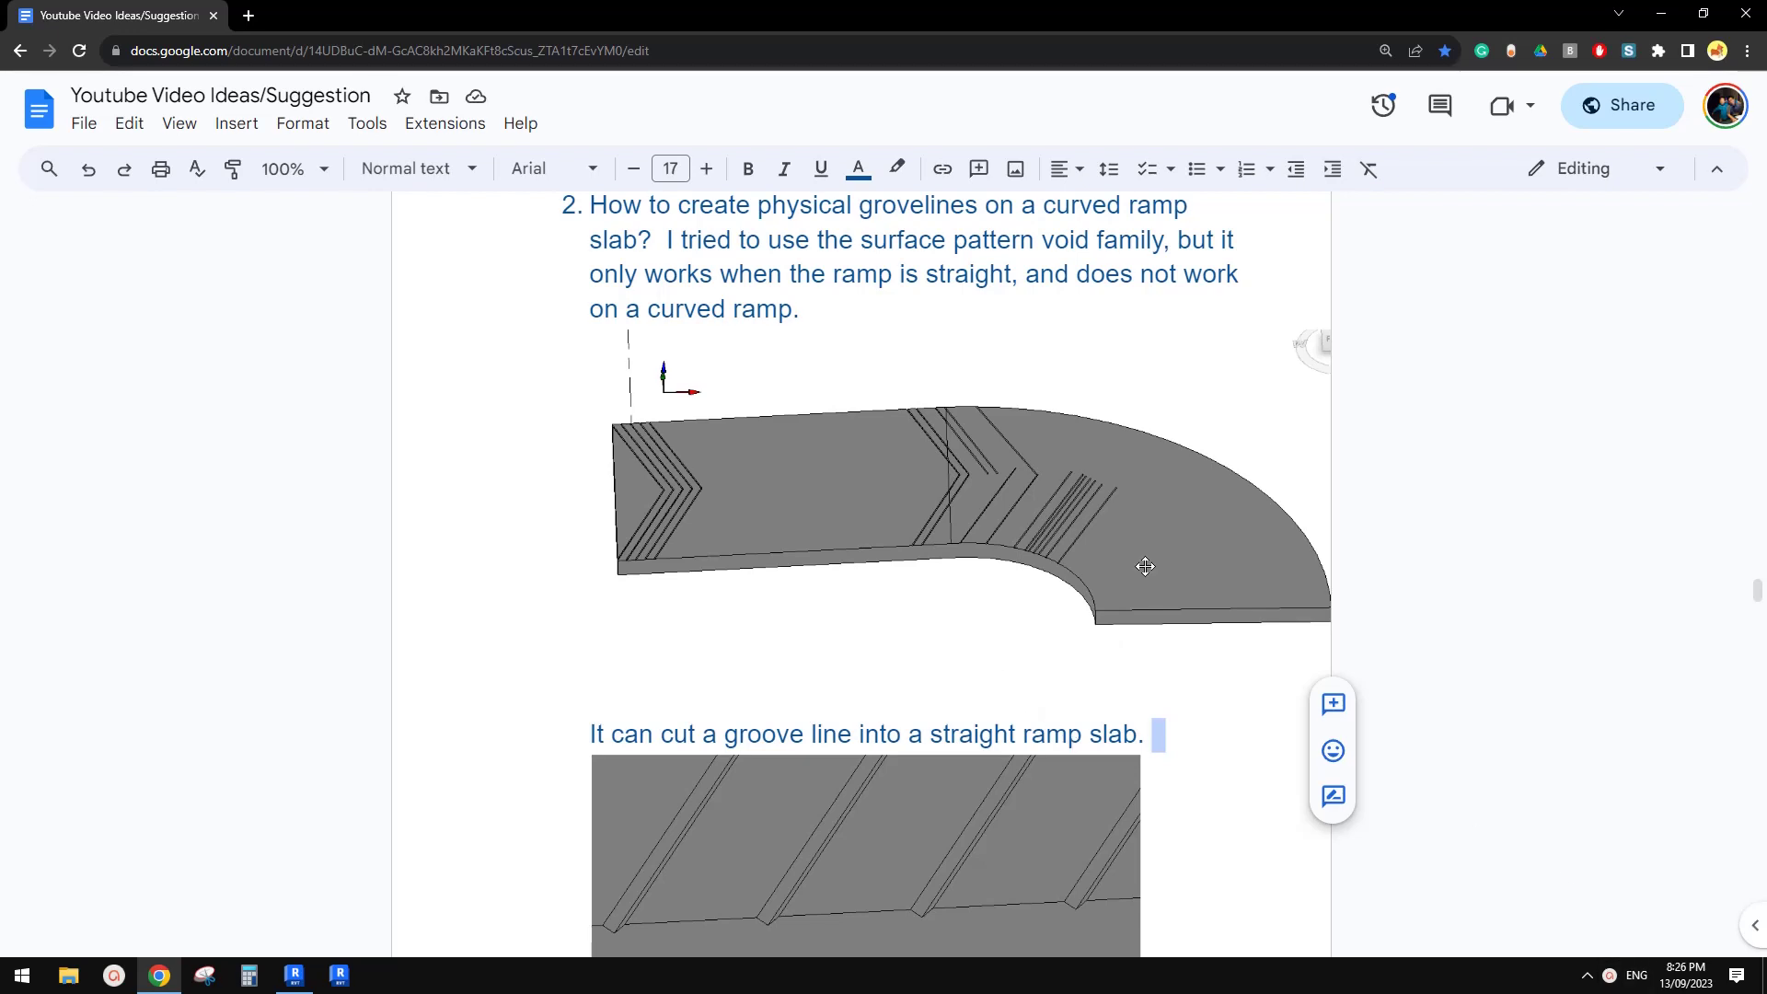
# - Read question 2 about groove lines on a curved ramp slab, including its straight and curved ramp images and the red reply
pyautogui.scroll(3, 1021, 579)
pyautogui.scroll(5, 969, 595)
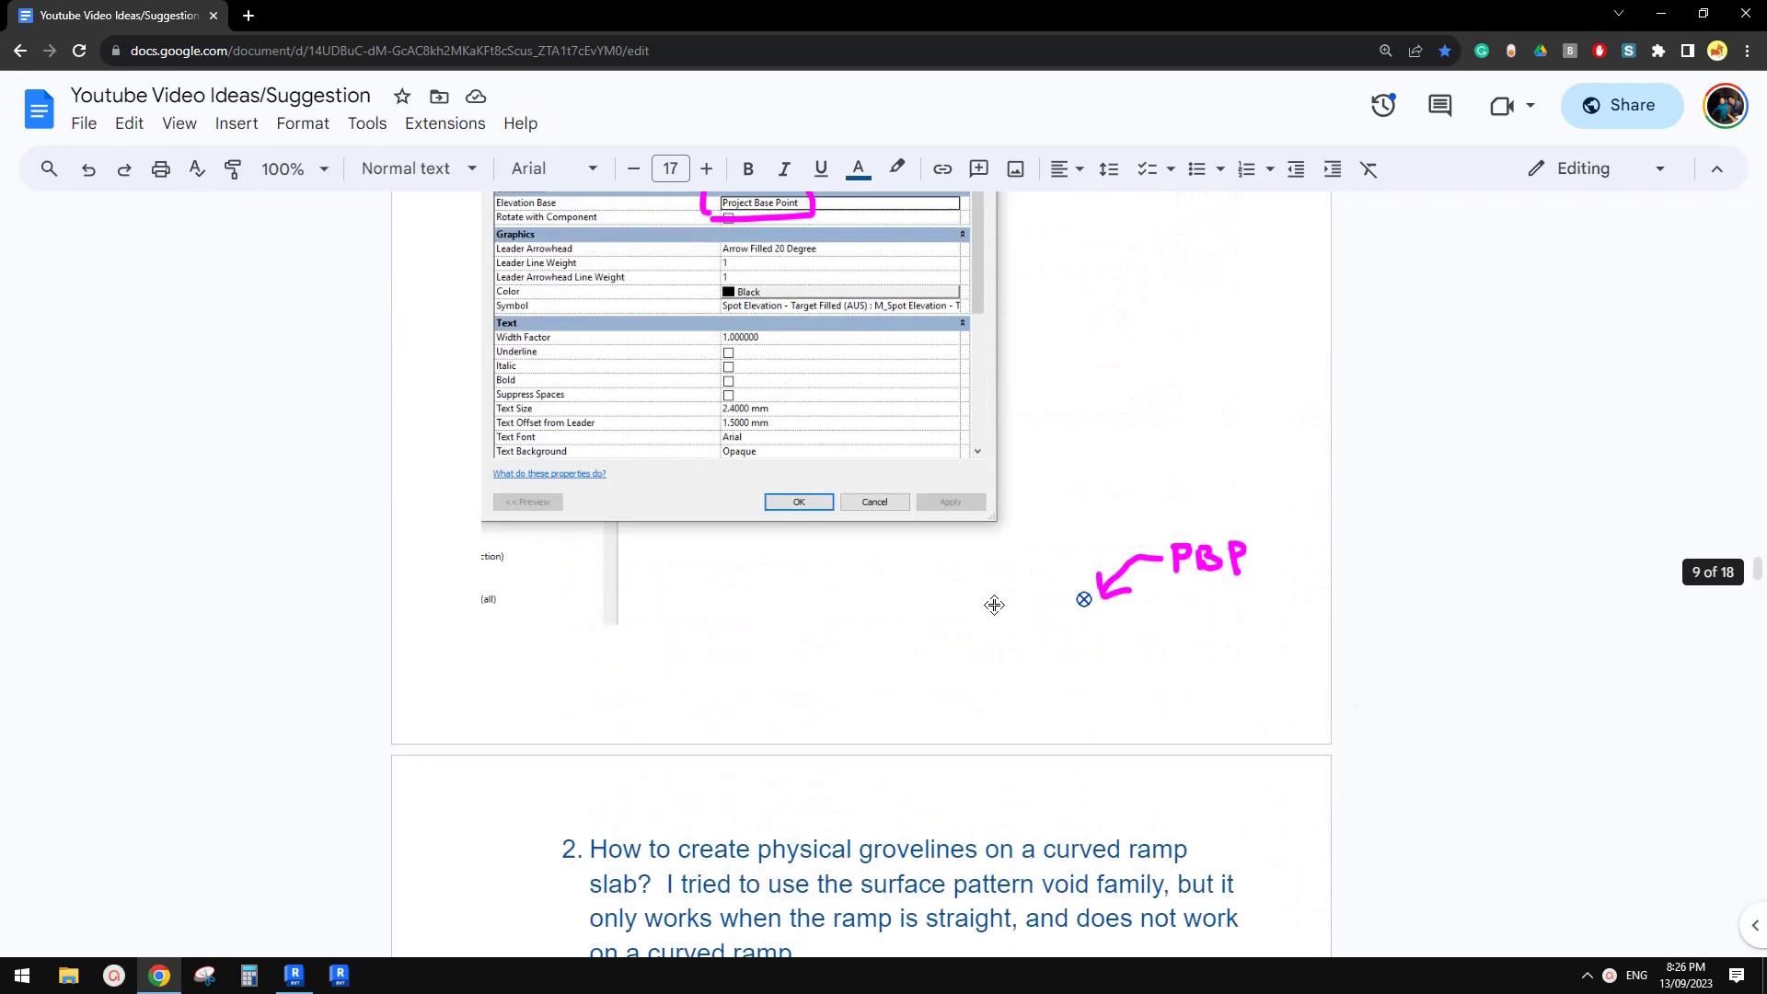
pyautogui.scroll(-7, 994, 603)
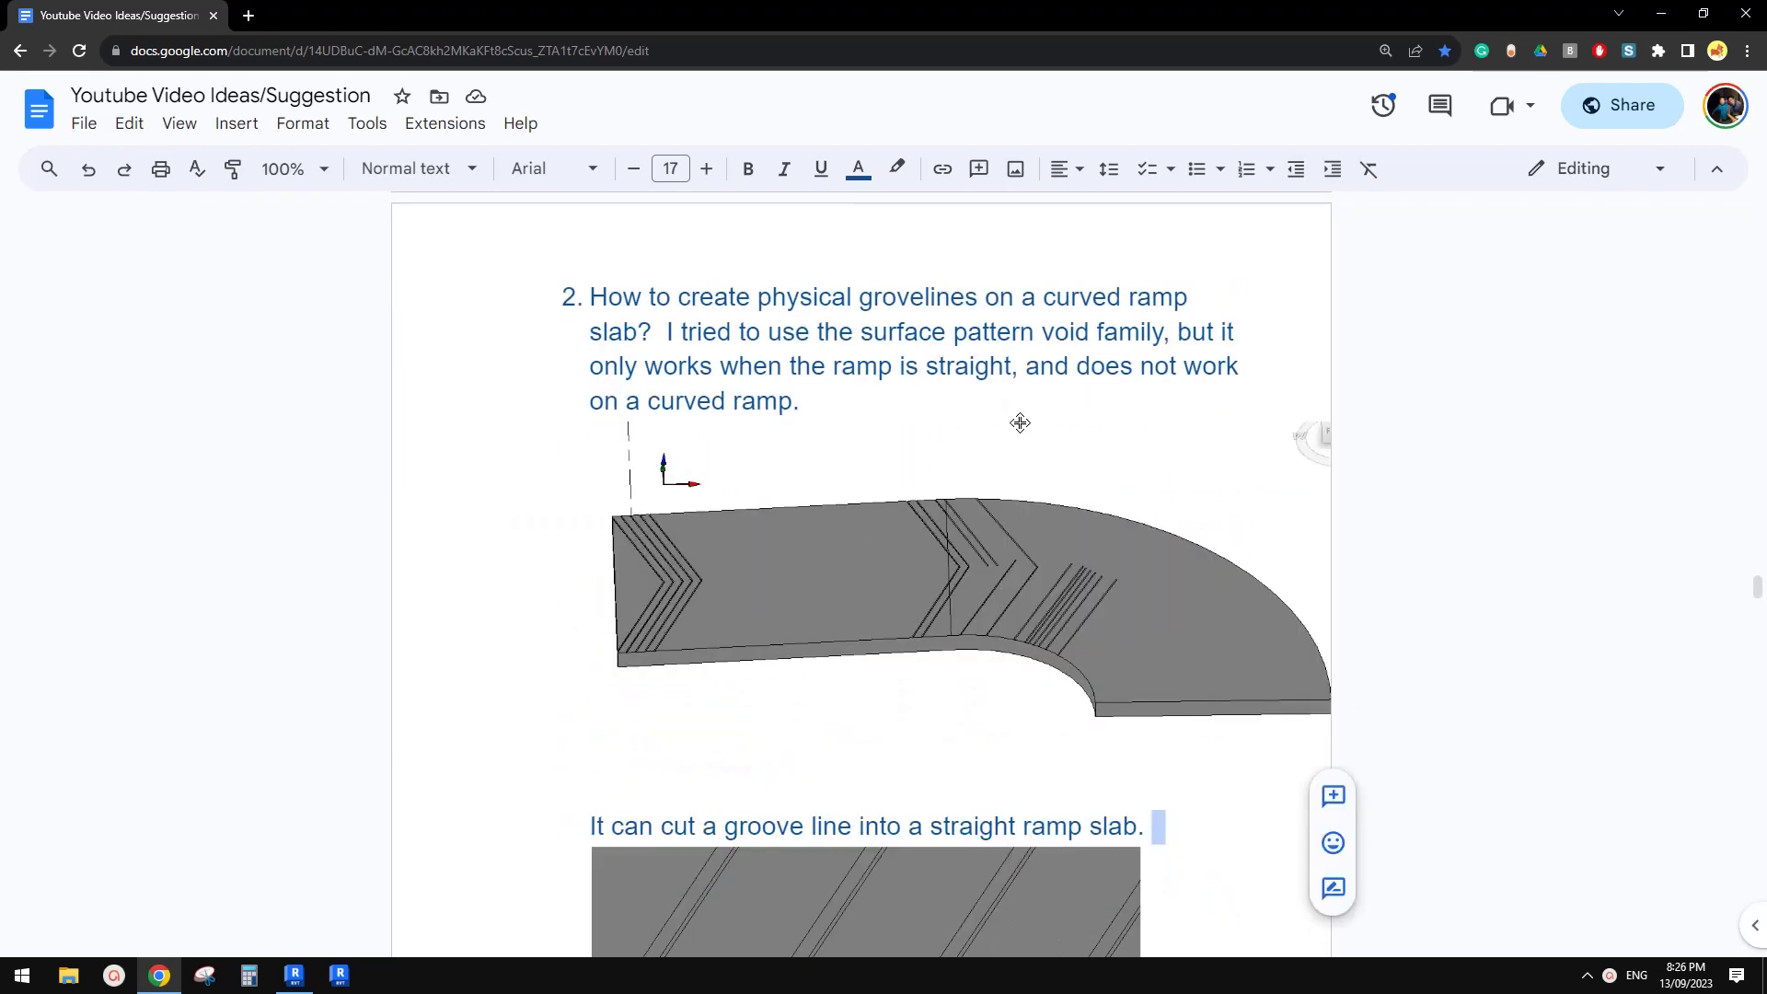
pyautogui.scroll(-3, 1037, 459)
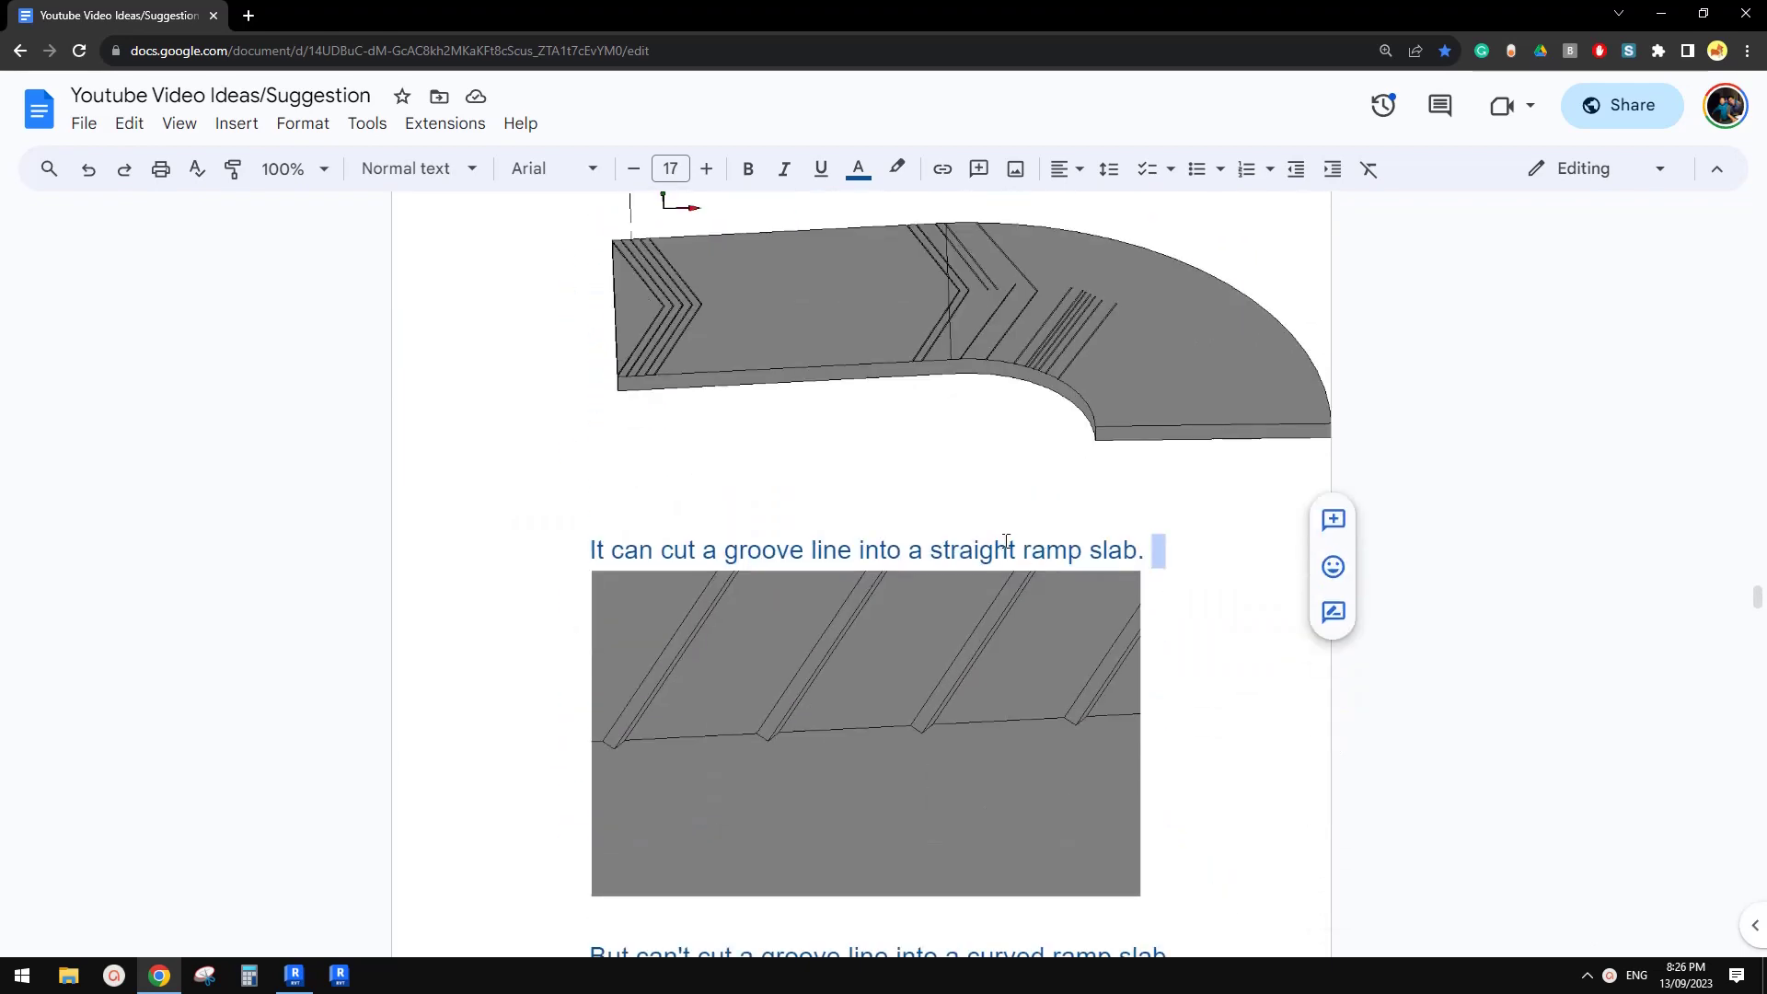
pyautogui.scroll(4, 1006, 541)
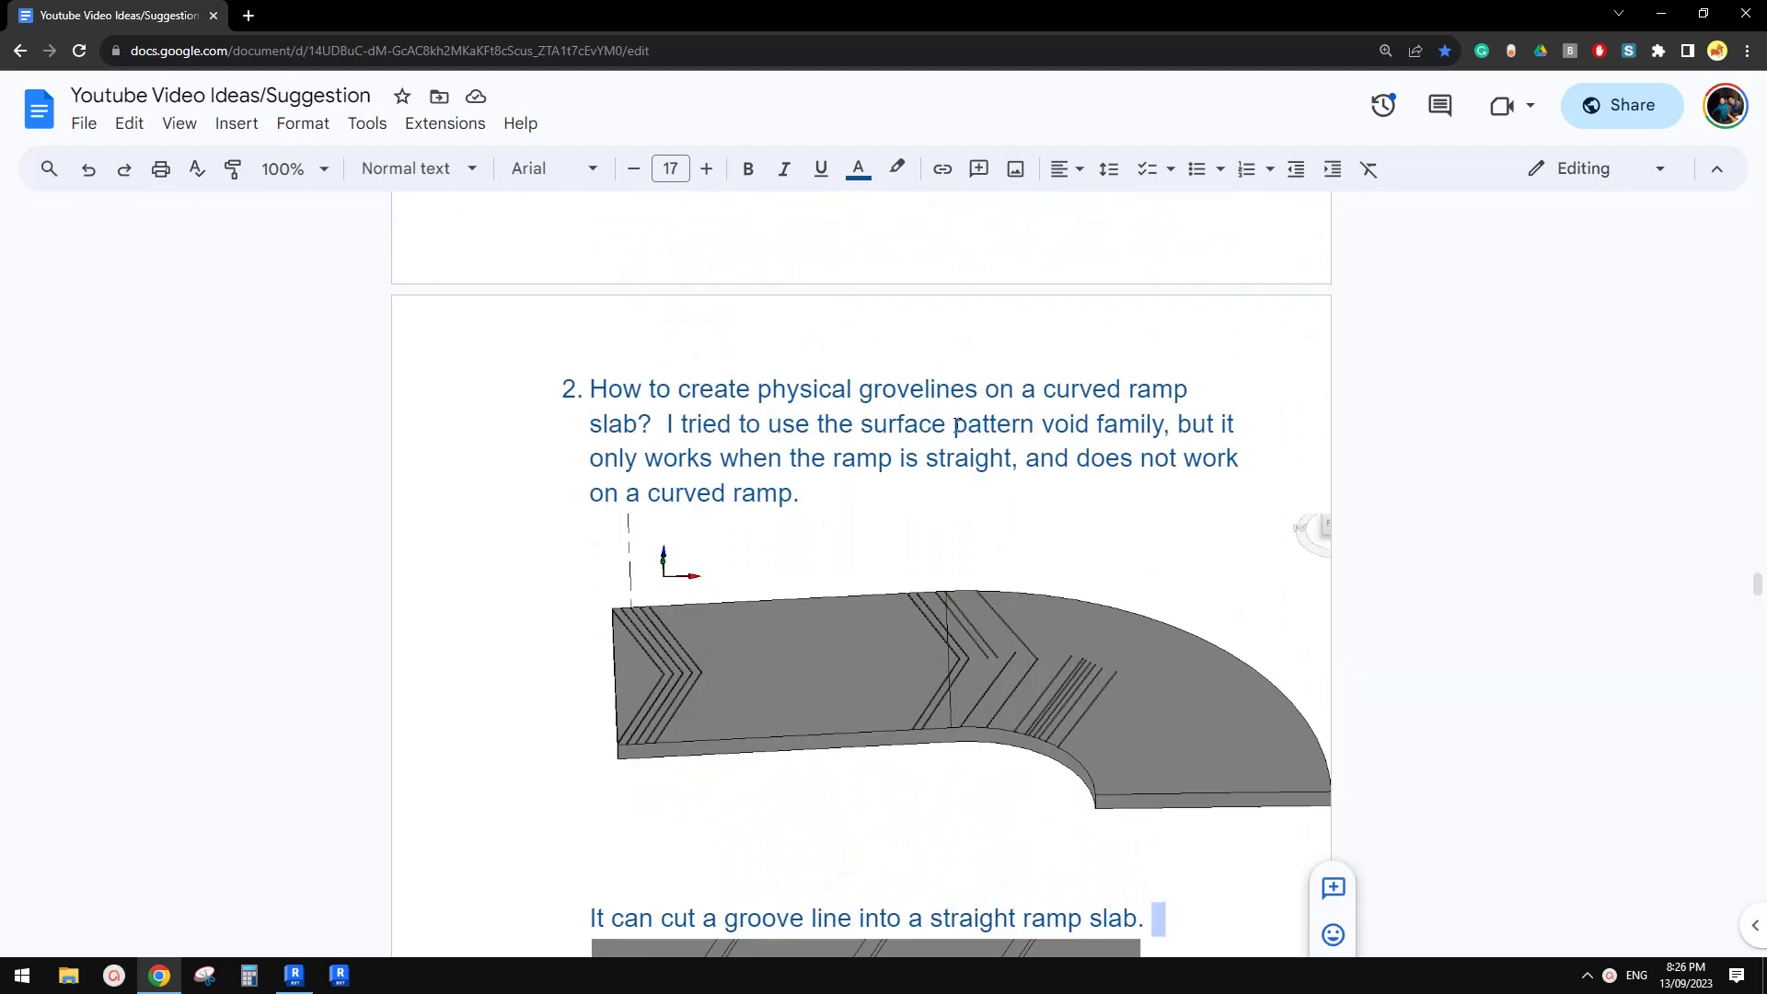
pyautogui.scroll(-3, 957, 424)
pyautogui.scroll(2, 1023, 653)
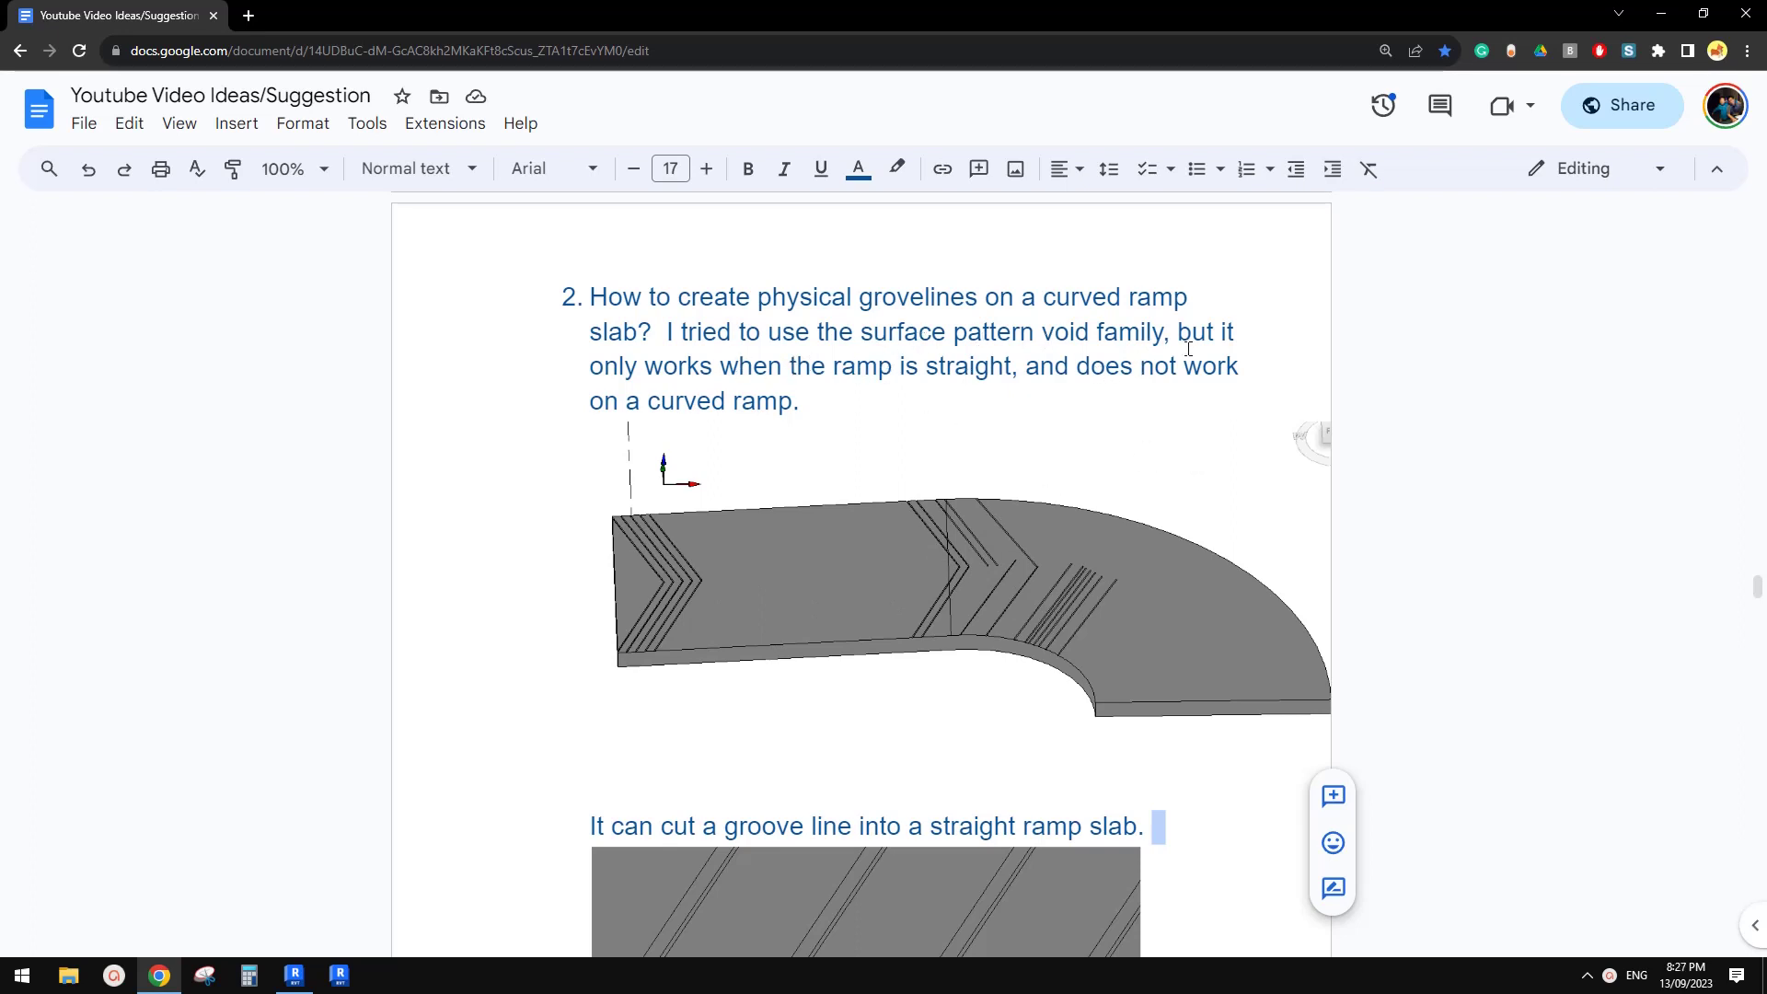
pyautogui.scroll(-7, 1026, 507)
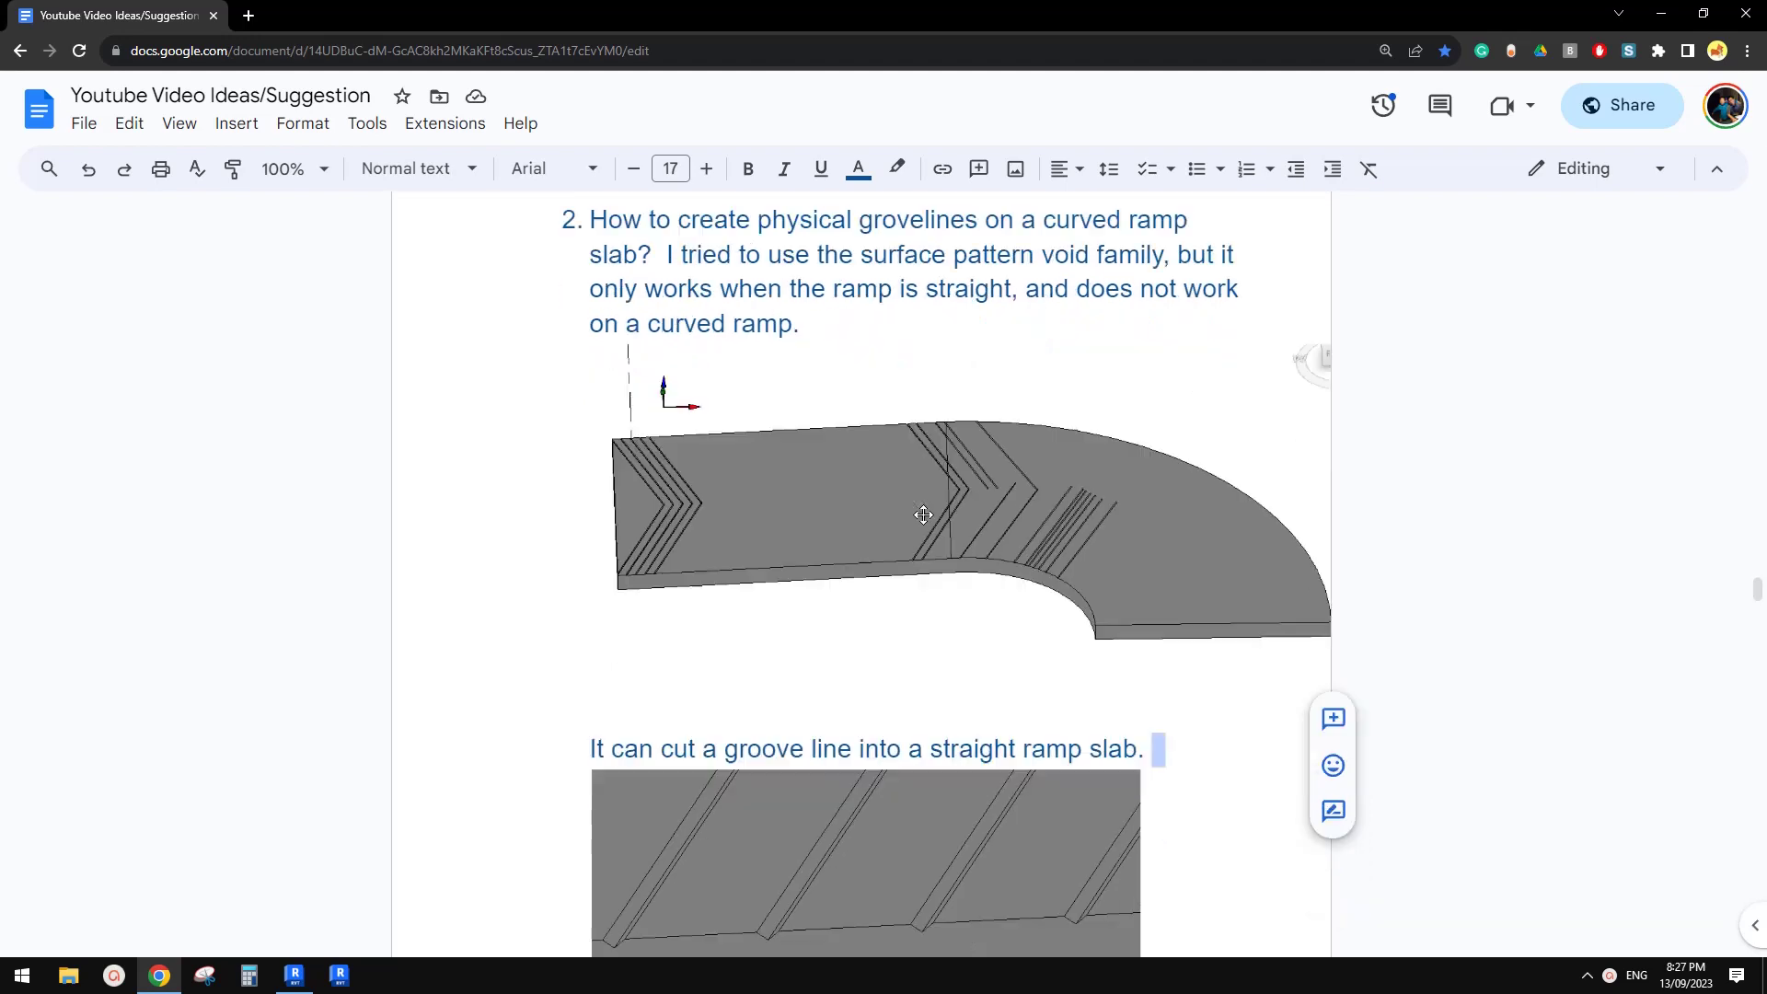
pyautogui.scroll(-5, 985, 518)
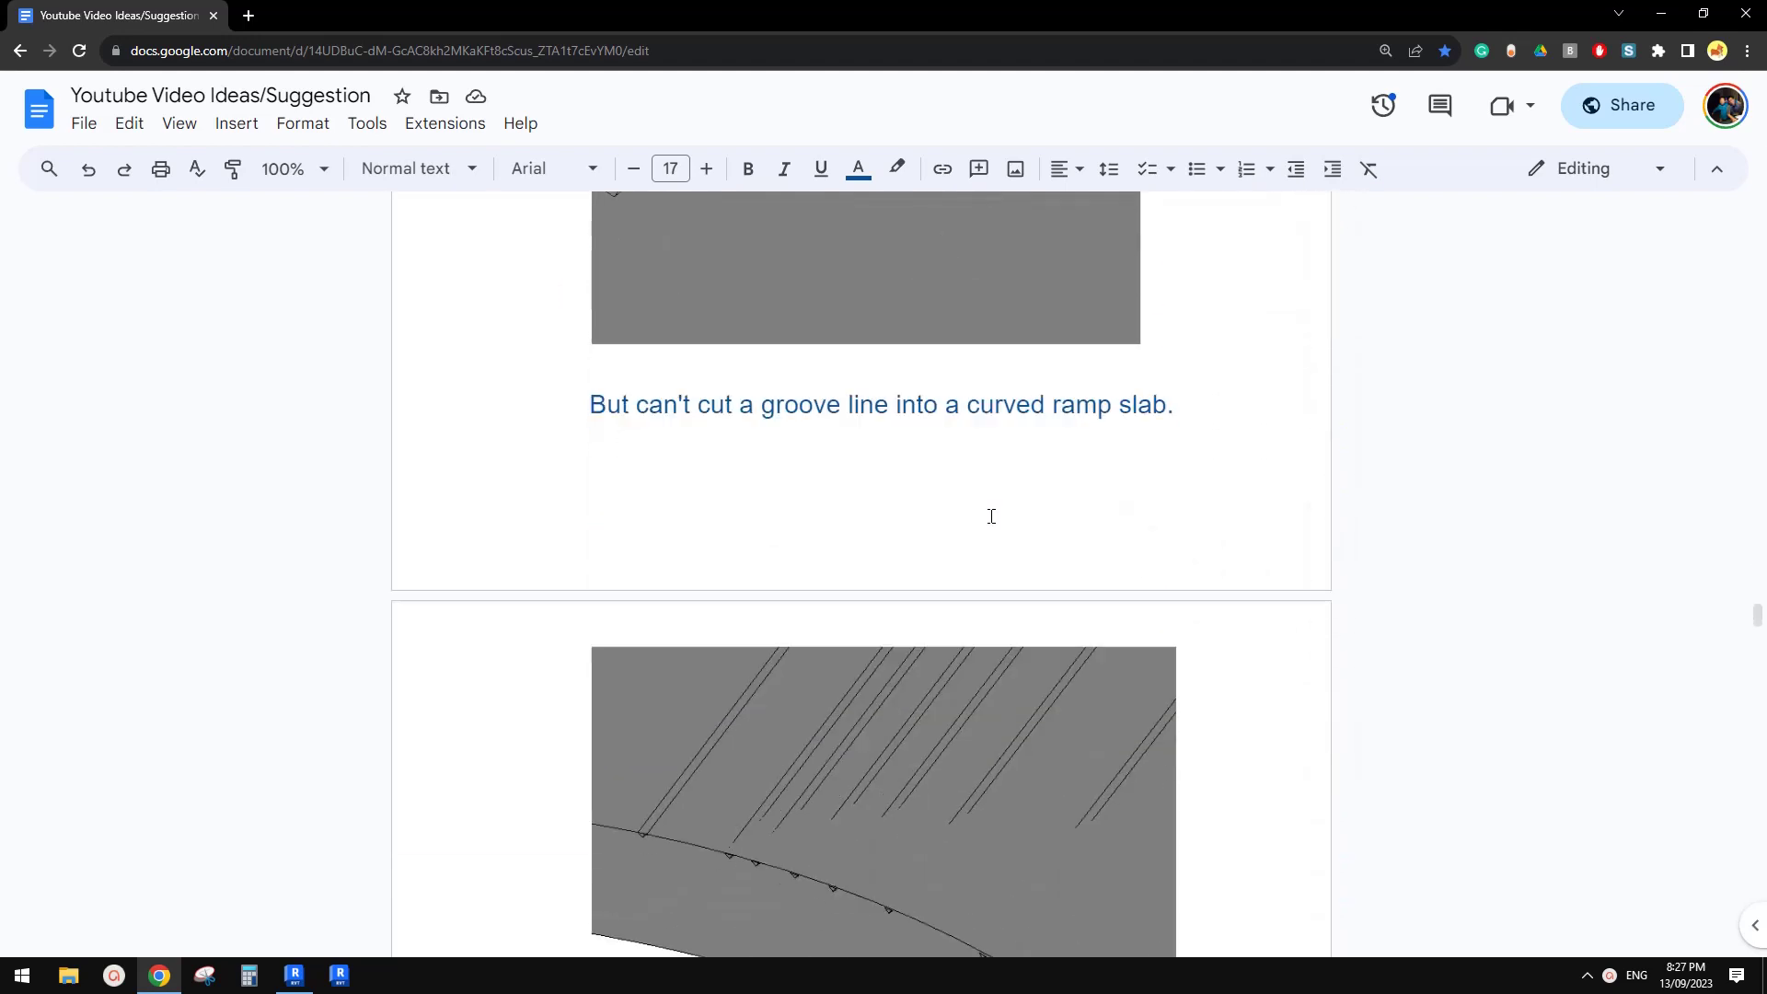
pyautogui.scroll(-4, 995, 512)
pyautogui.scroll(2, 950, 506)
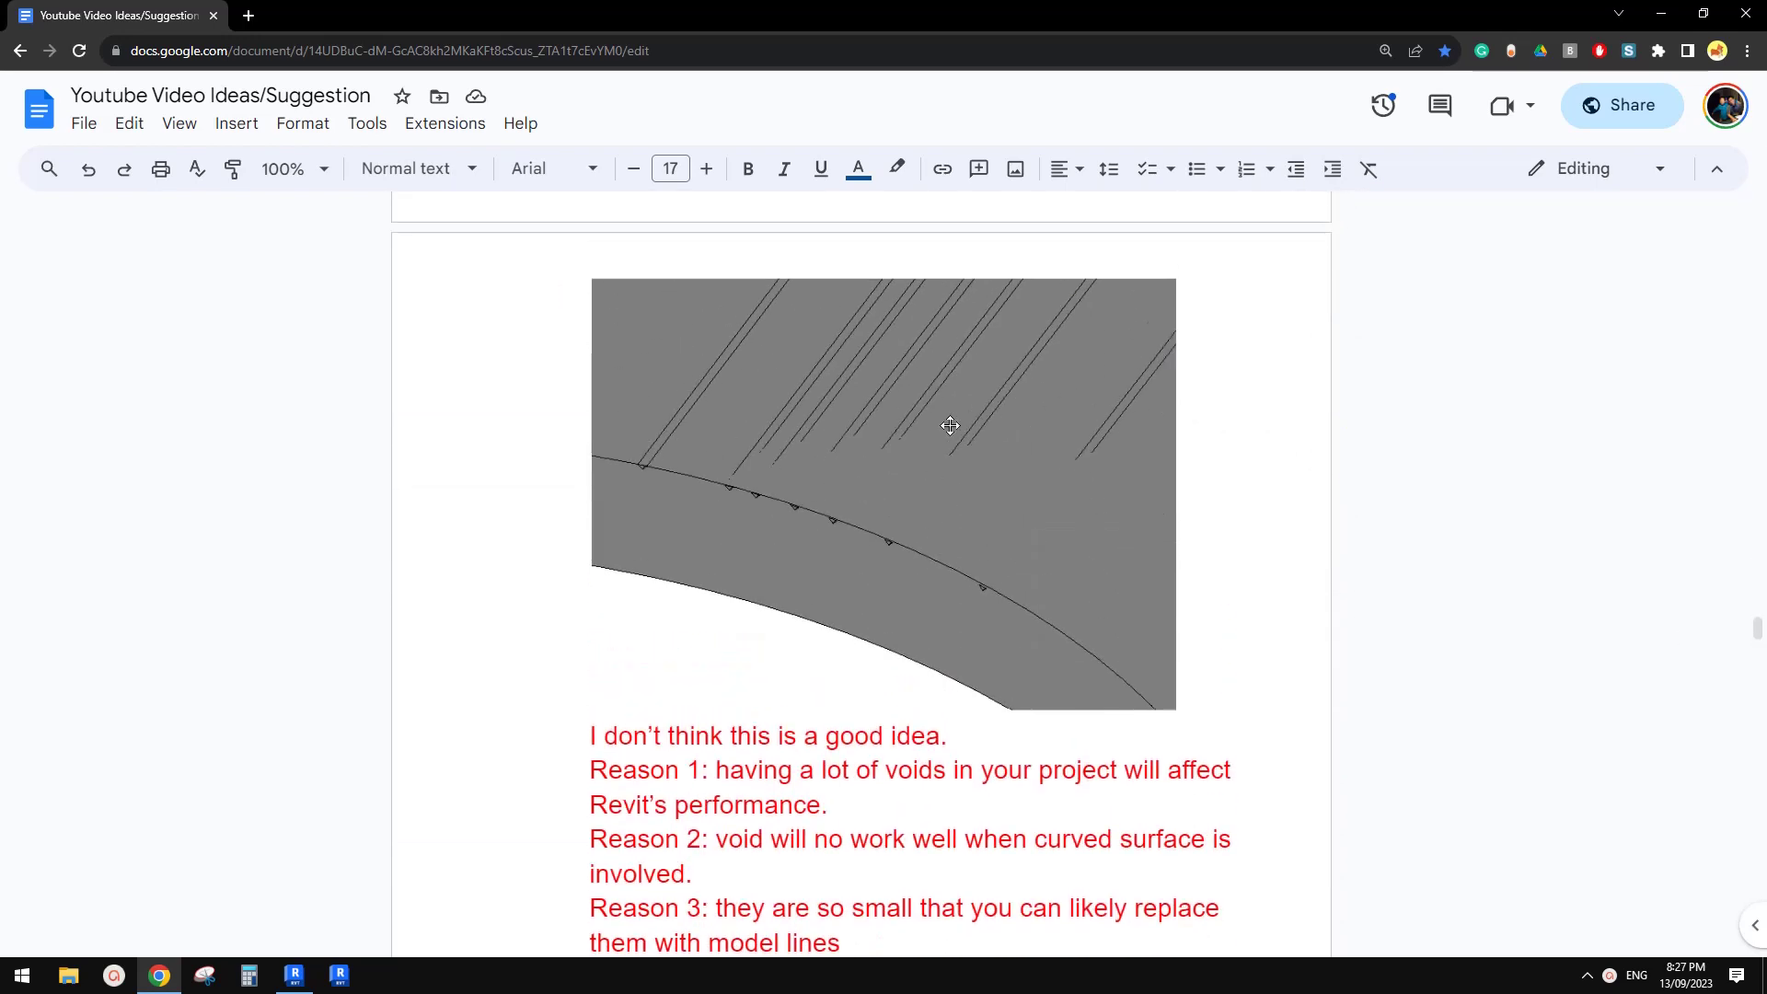
pyautogui.scroll(15, 903, 516)
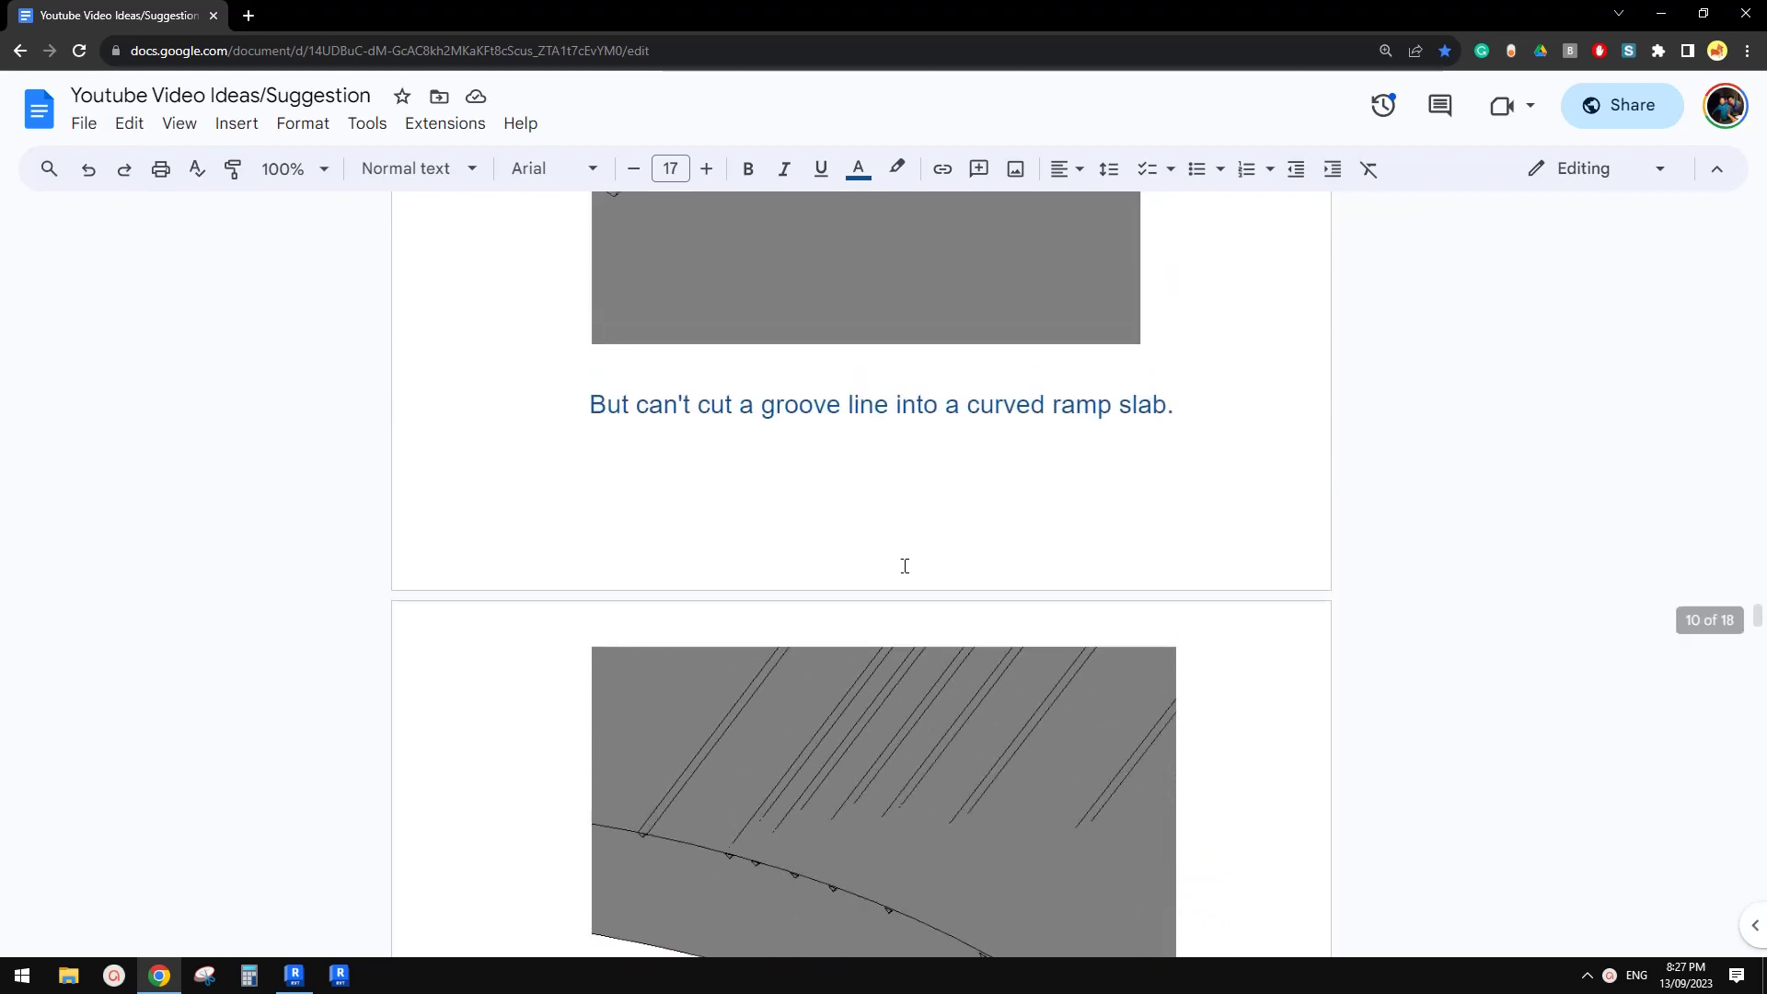
pyautogui.scroll(2, 966, 589)
pyautogui.scroll(-3, 1026, 644)
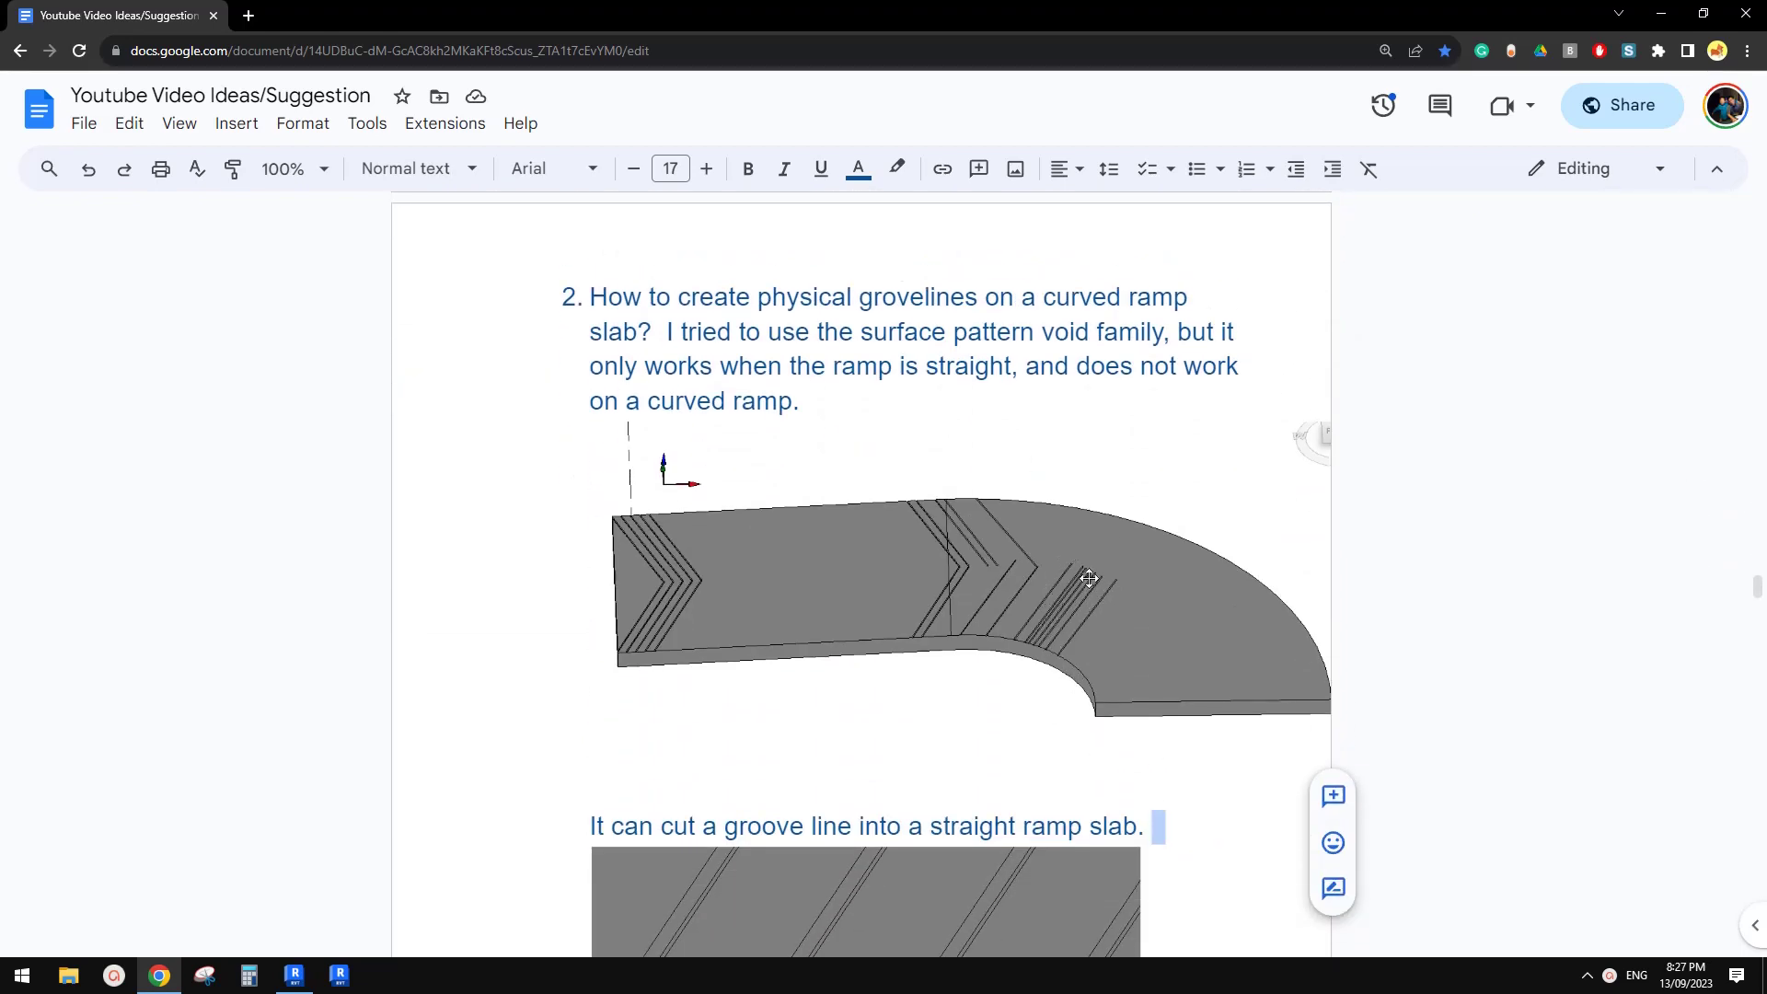
pyautogui.scroll(-3, 1151, 623)
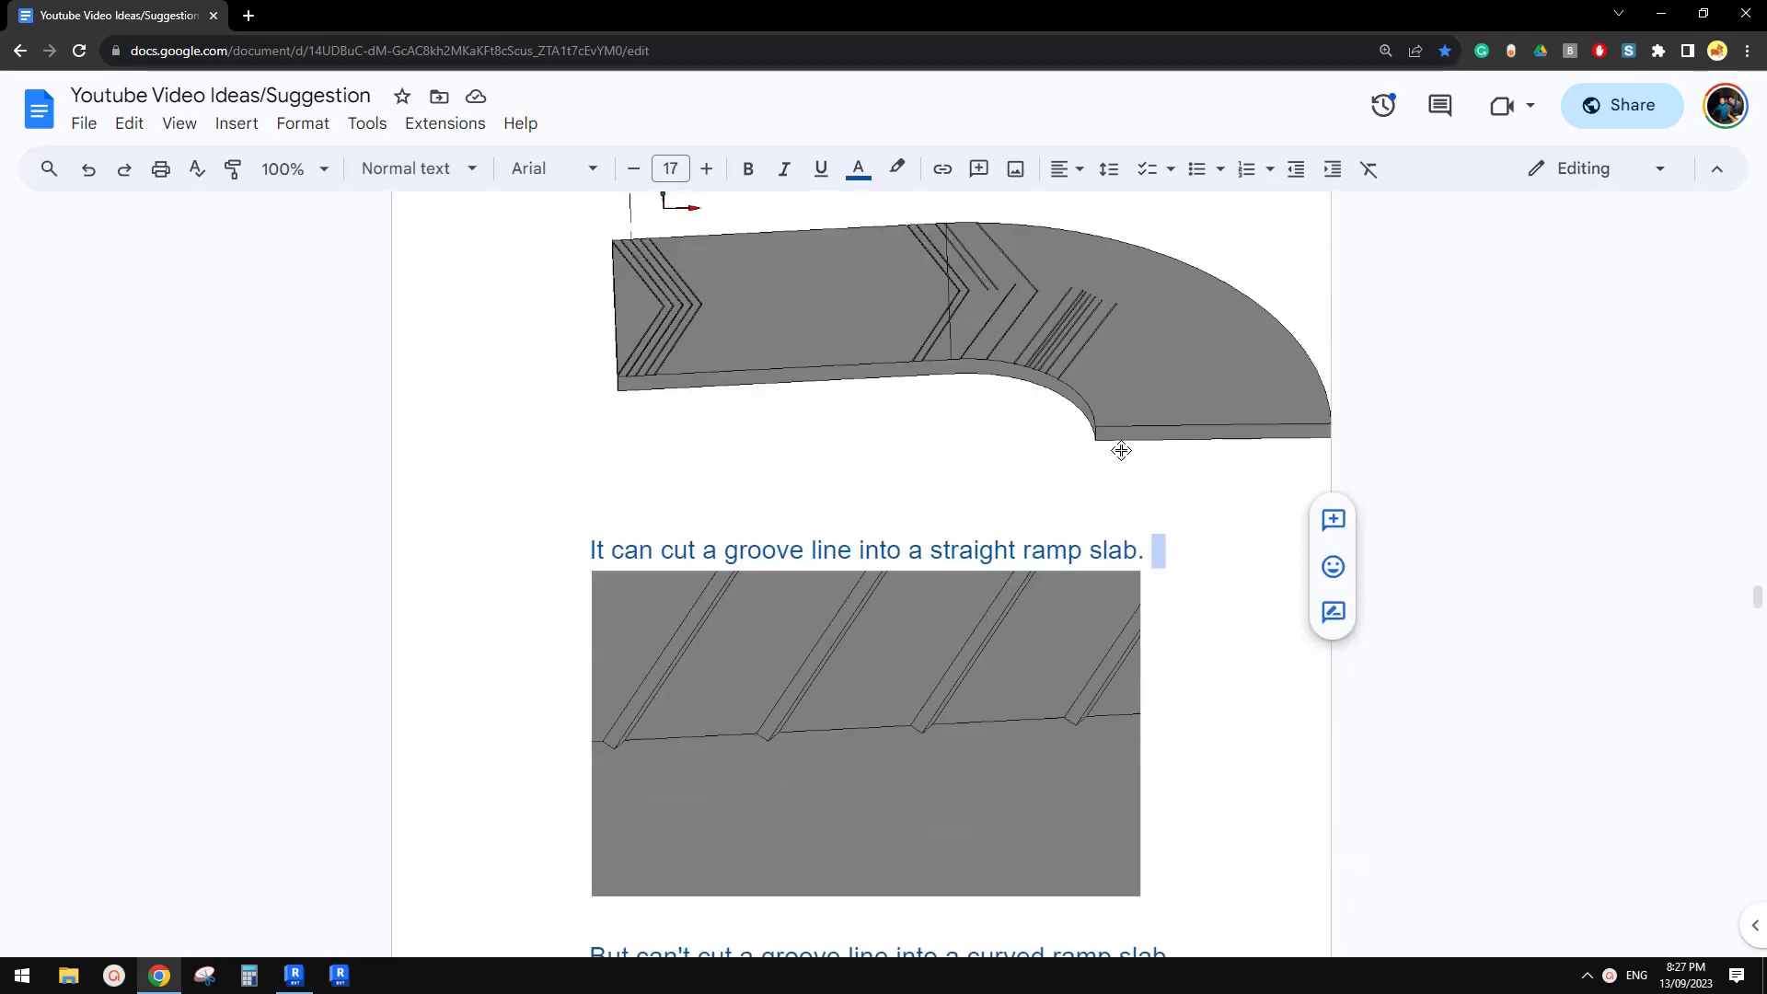
pyautogui.scroll(-7, 1082, 459)
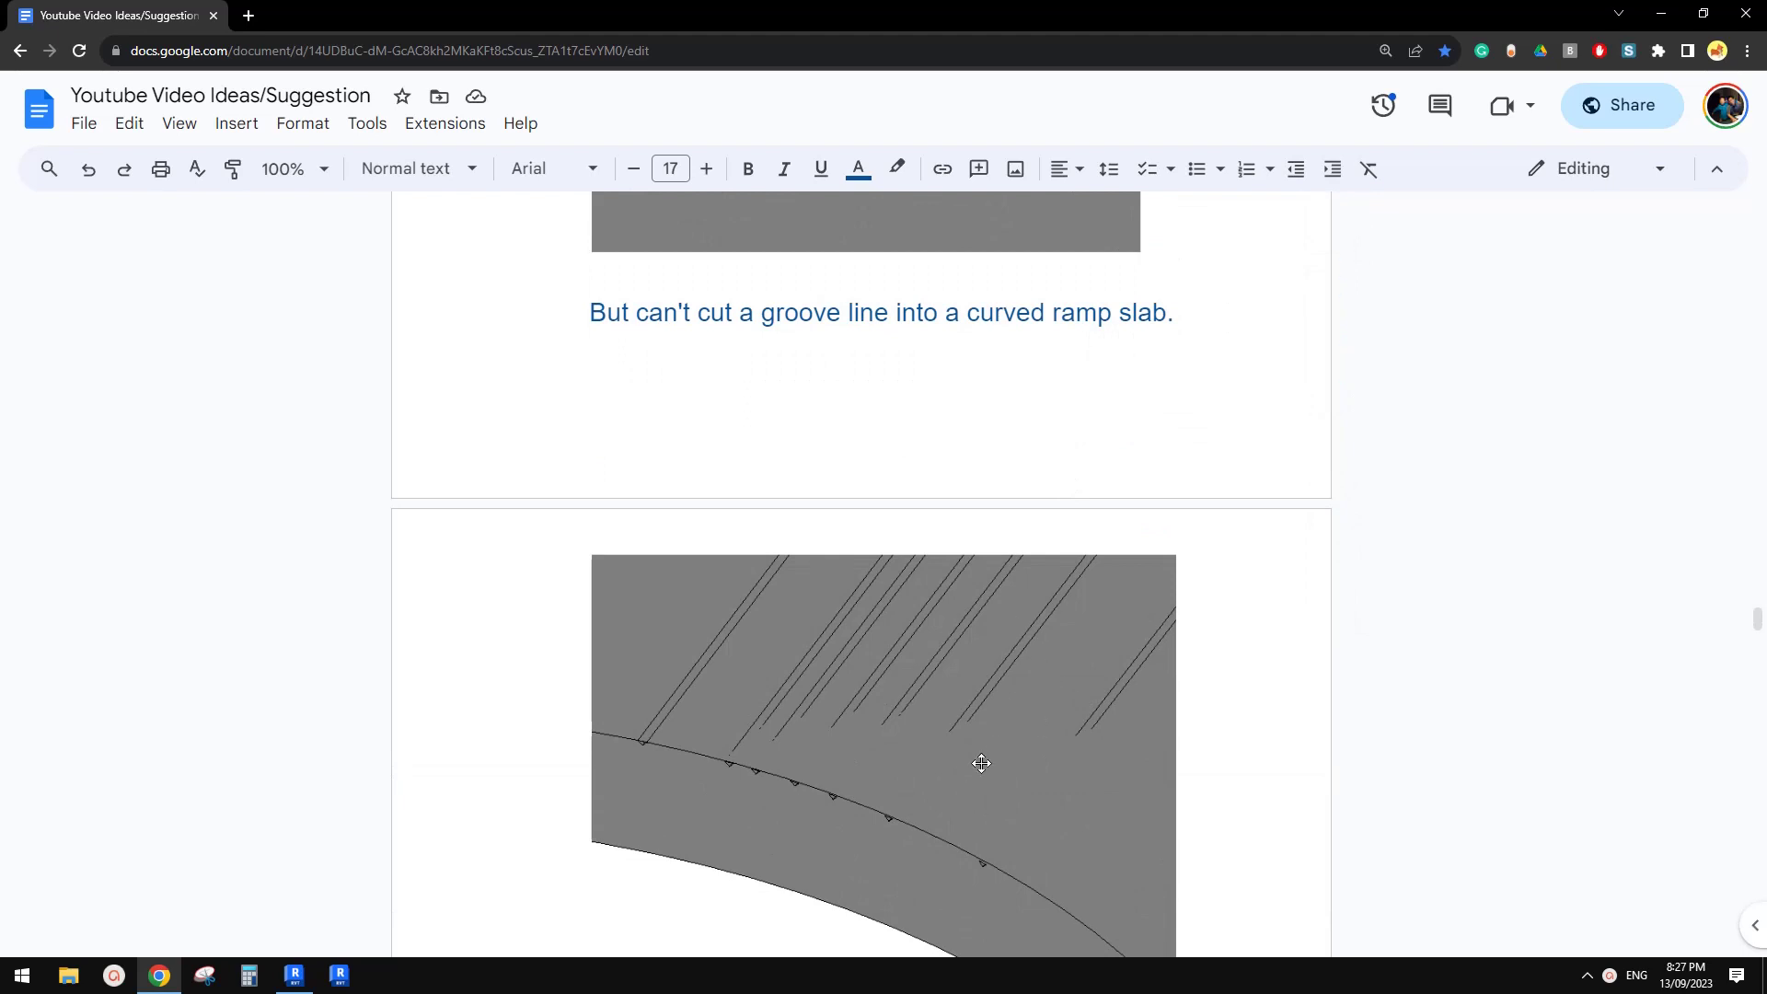
pyautogui.scroll(3, 975, 706)
pyautogui.scroll(-3, 957, 736)
pyautogui.scroll(12, 918, 777)
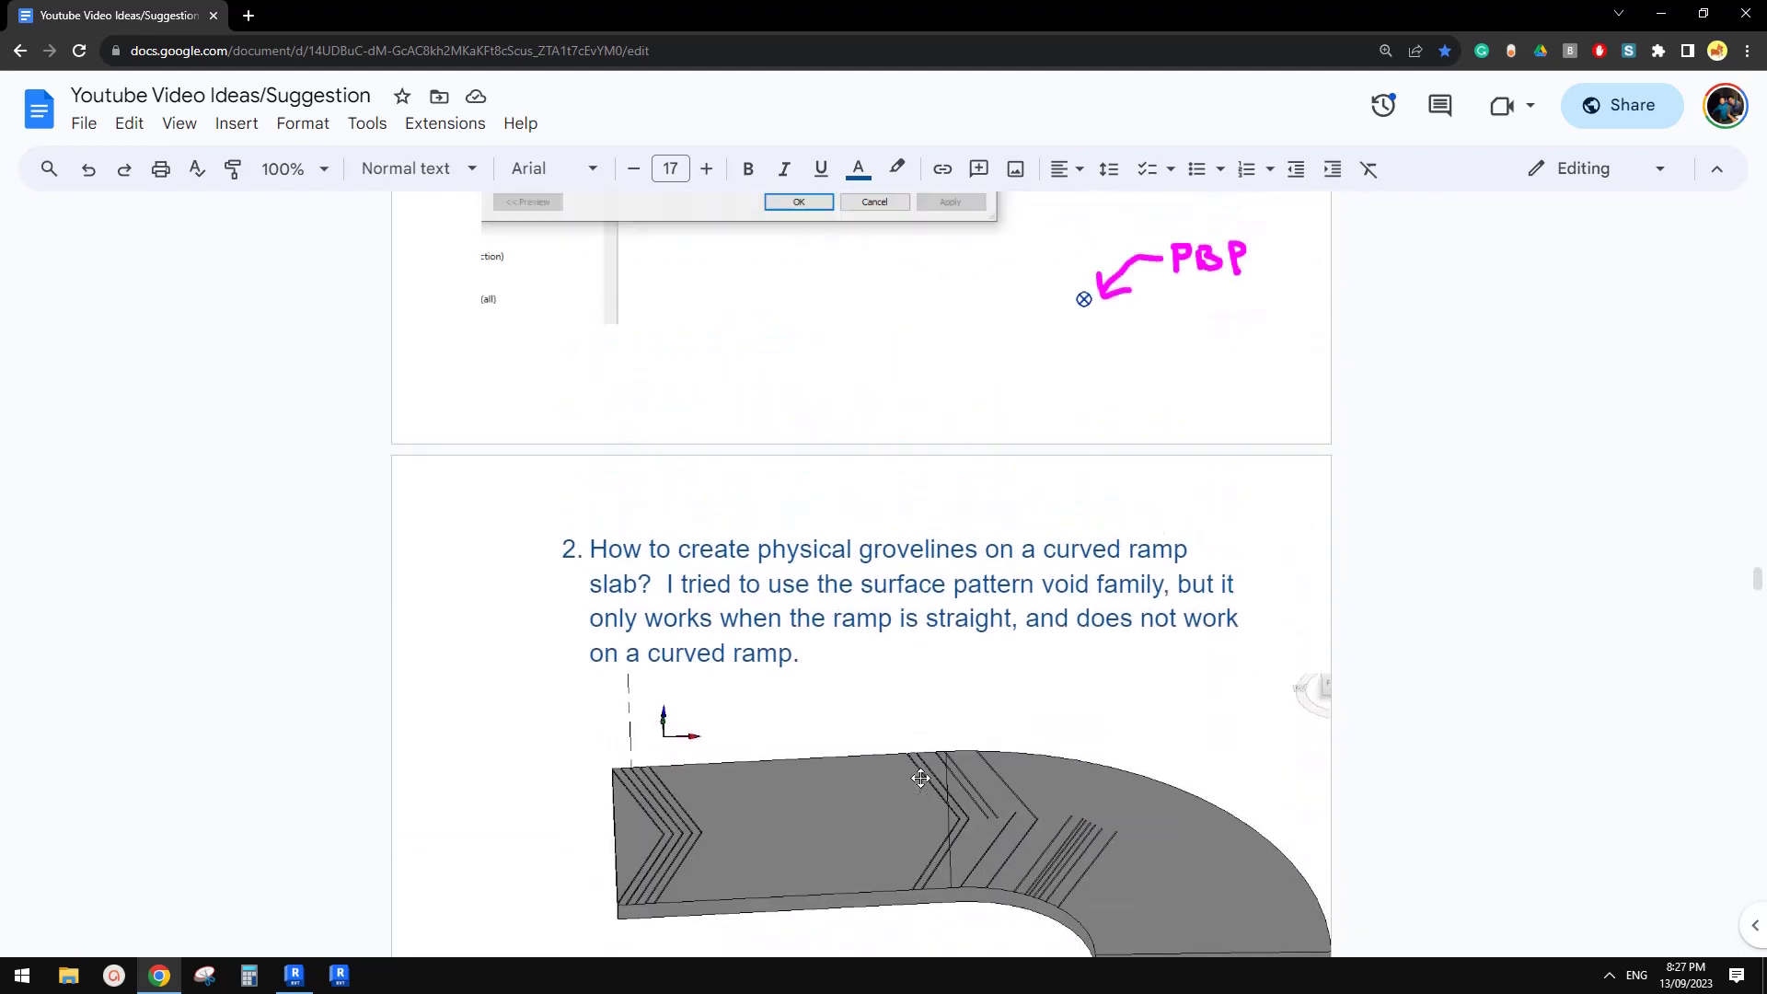
pyautogui.scroll(-2, 920, 777)
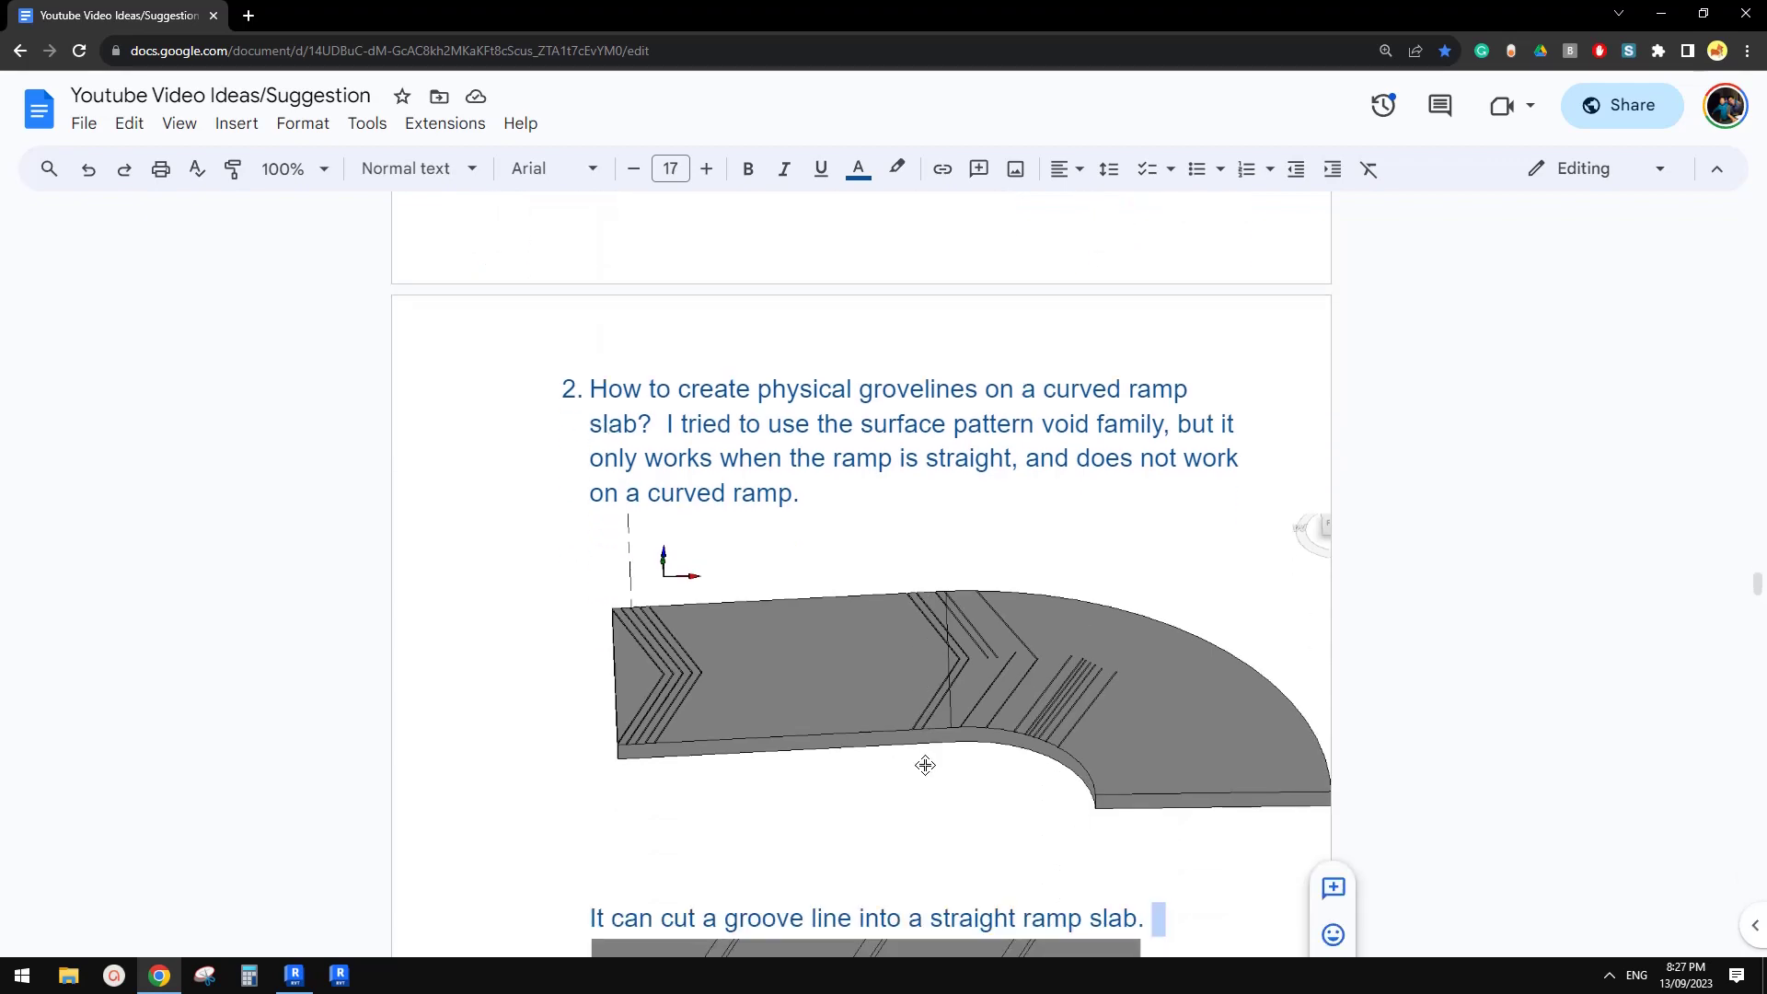
# - Switch to Revit and examine the chevron groove lines at the straight end of the ramp slab in 3D
pyautogui.click(291, 982)
pyautogui.keyDown('shift'); pyautogui.moveTo(778, 641); pyautogui.dragTo(801, 671, button='middle'); pyautogui.keyUp('shift')
pyautogui.scroll(4, 782, 666)
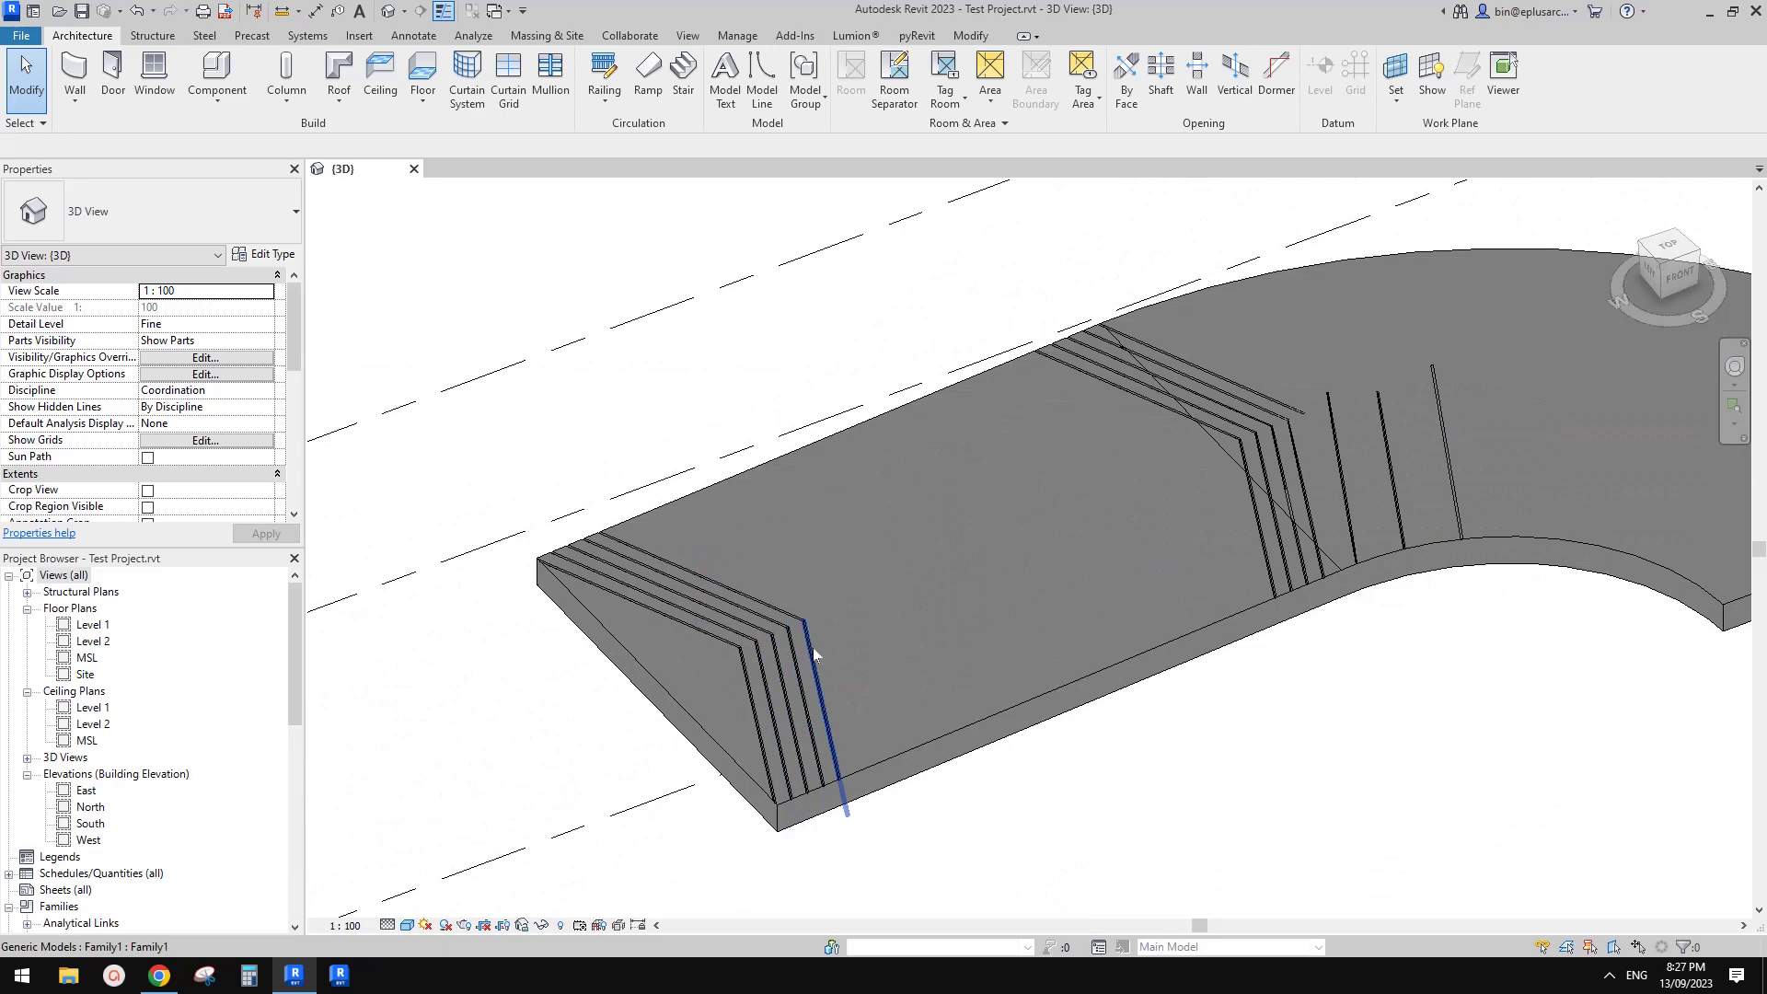
pyautogui.click(784, 618)
pyautogui.press('Escape')
pyautogui.keyDown('shift'); pyautogui.moveTo(808, 643); pyautogui.dragTo(733, 592, button='middle'); pyautogui.keyUp('shift')
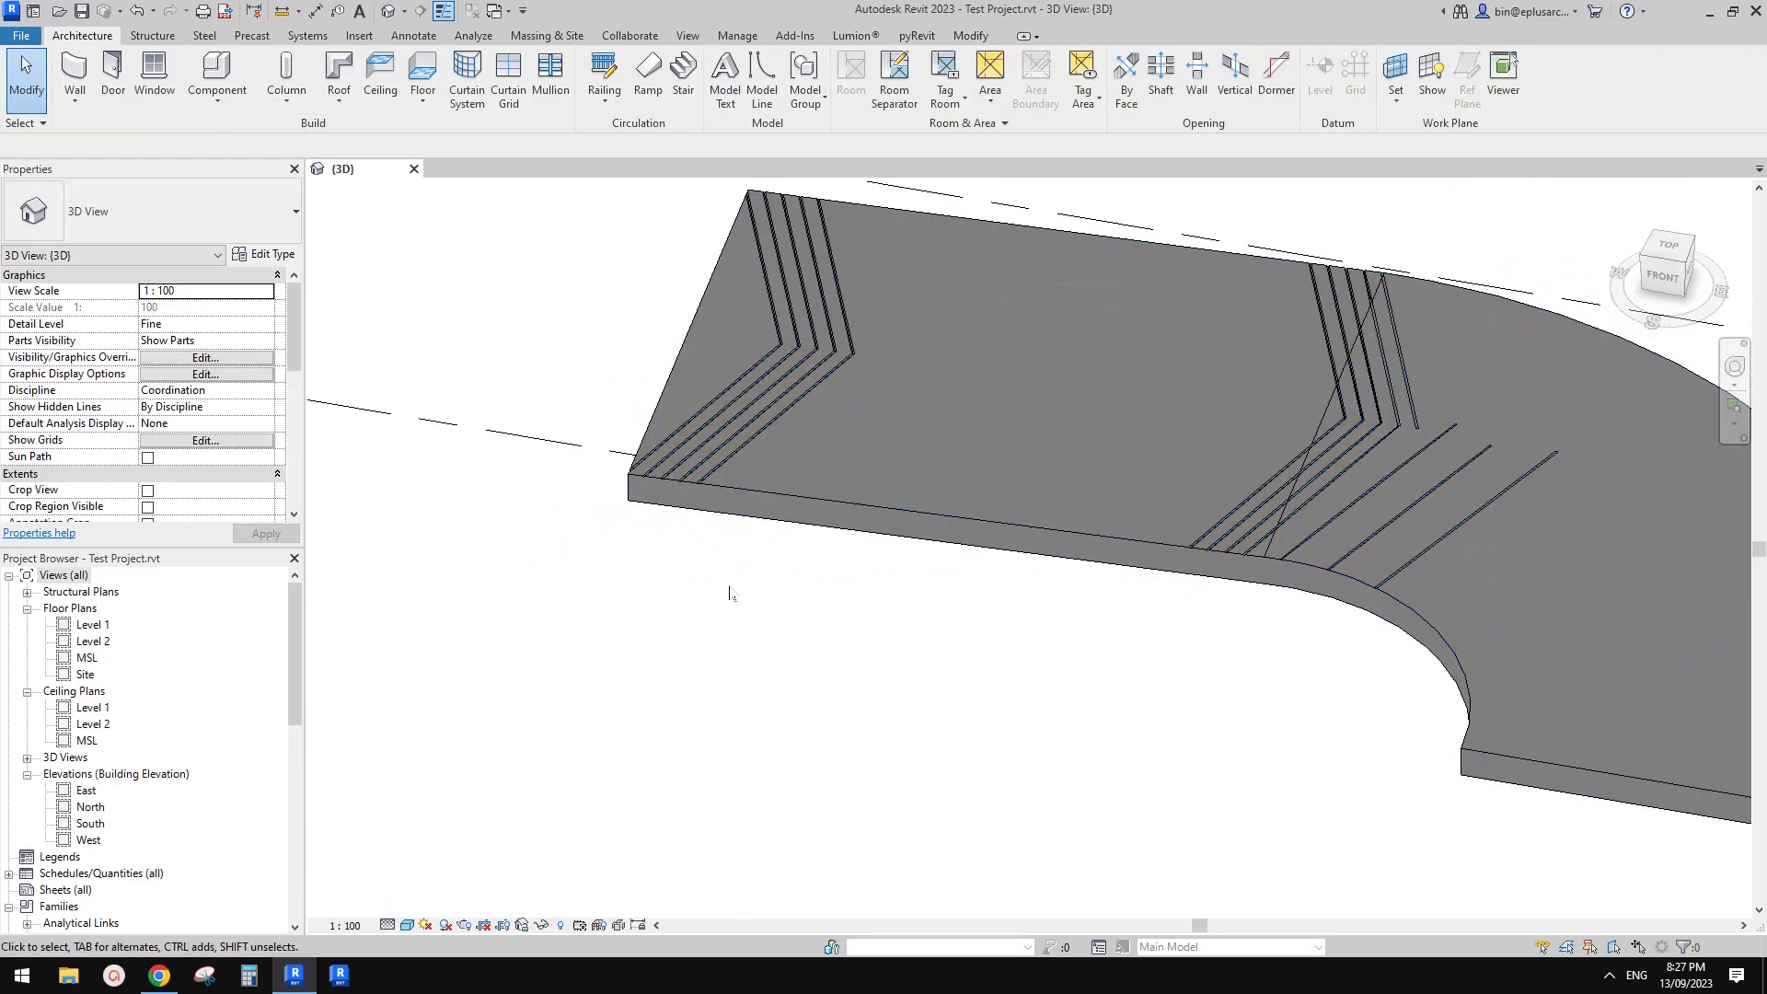
# - Select a groove family on the far side of the end chevrons, inspect it against the ramp slab, and clear the selection
pyautogui.click(825, 338)
pyautogui.keyDown('shift'); pyautogui.moveTo(826, 338); pyautogui.dragTo(797, 356, button='middle'); pyautogui.keyUp('shift')
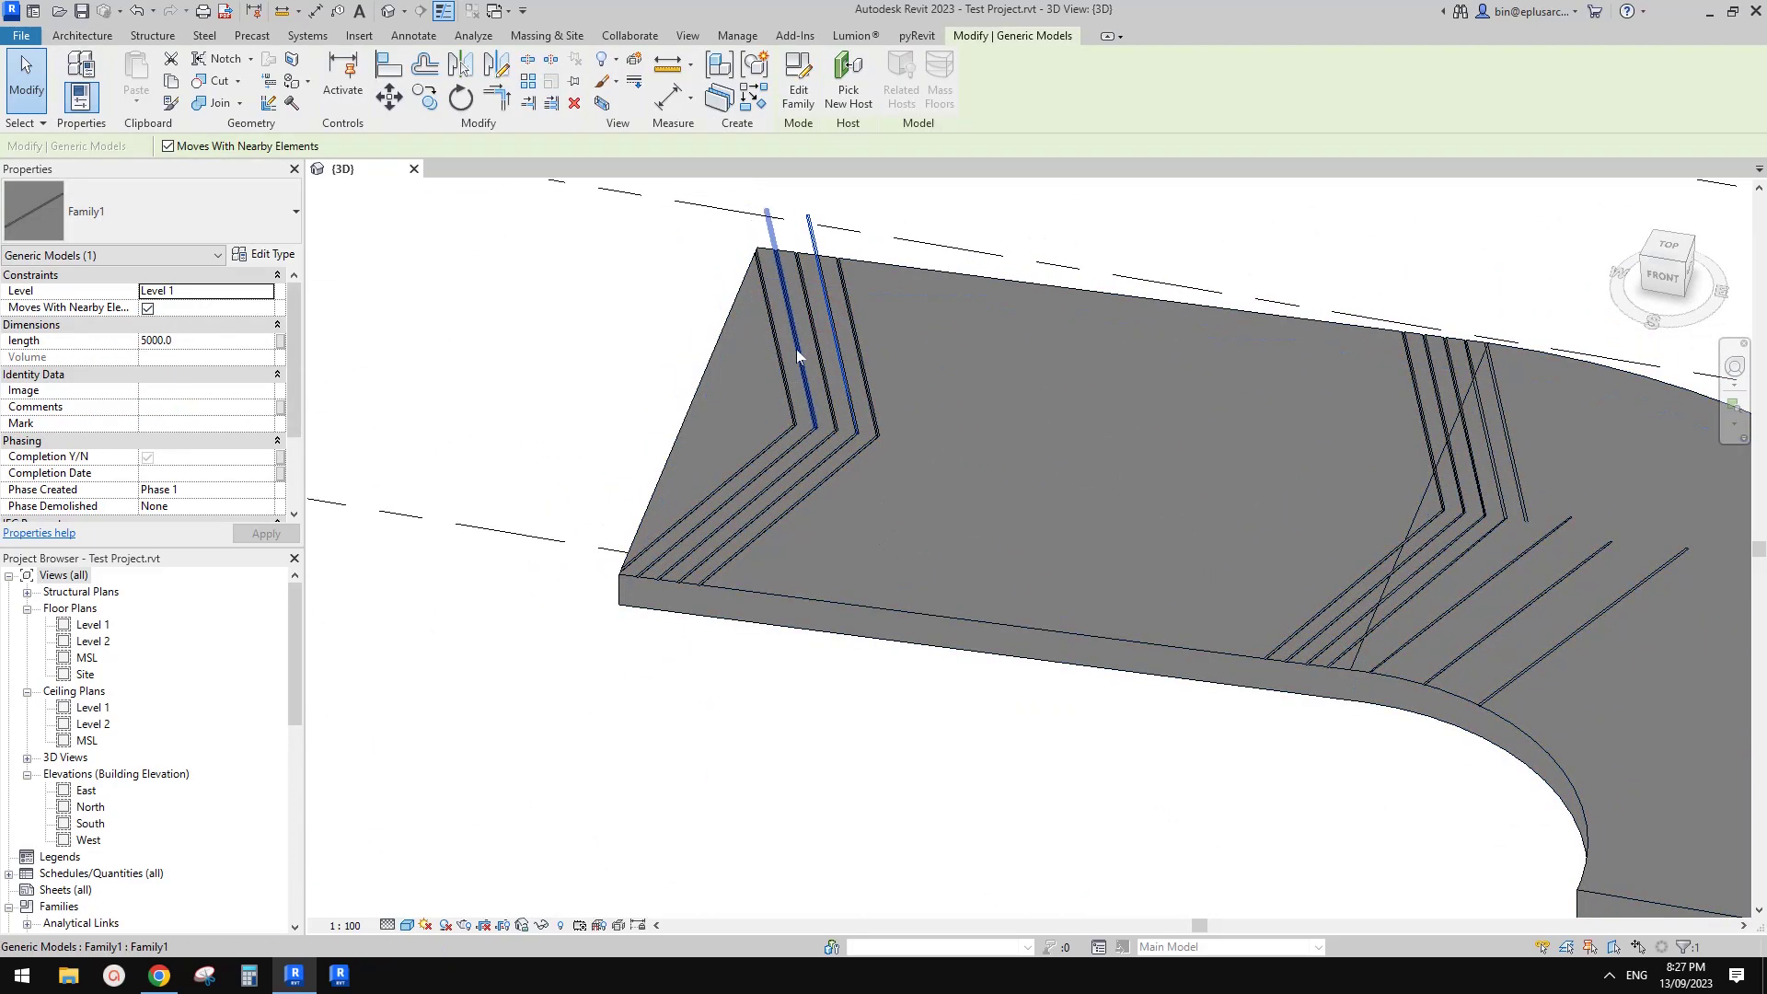
pyautogui.keyDown('shift'); pyautogui.moveTo(865, 442); pyautogui.dragTo(931, 611, button='middle'); pyautogui.keyUp('shift')
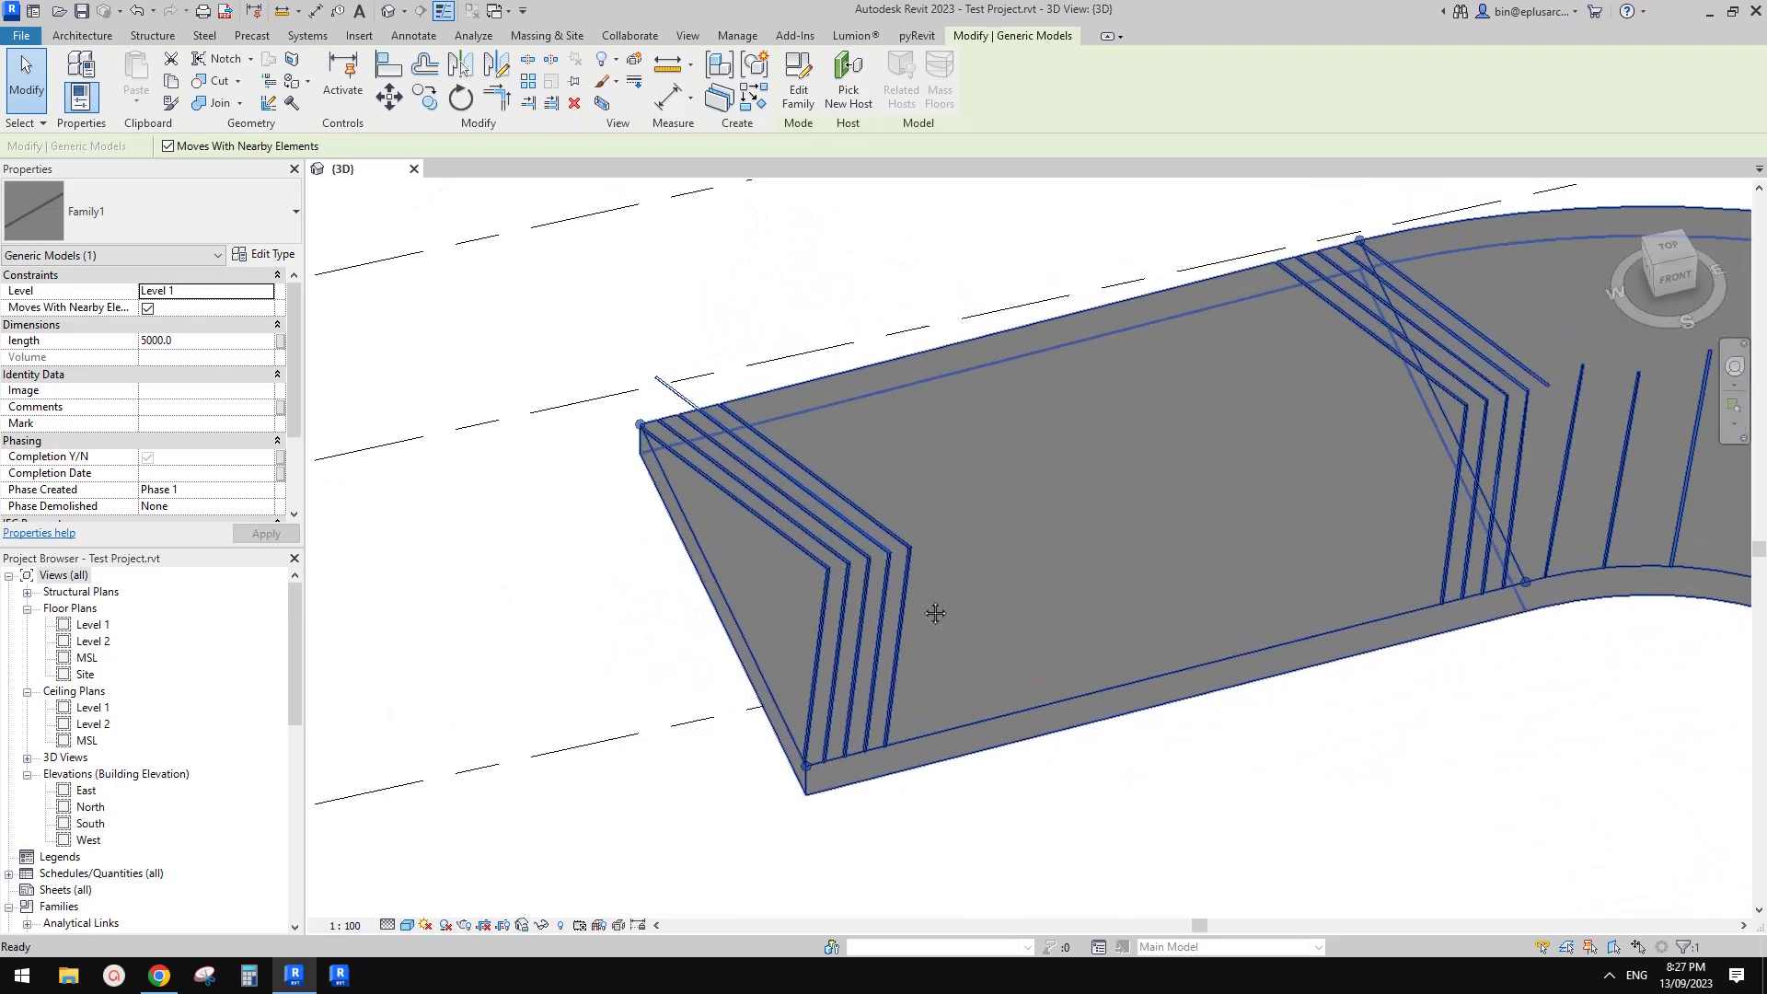
pyautogui.moveTo(1215, 513); pyautogui.dragTo(1199, 478, button='middle')
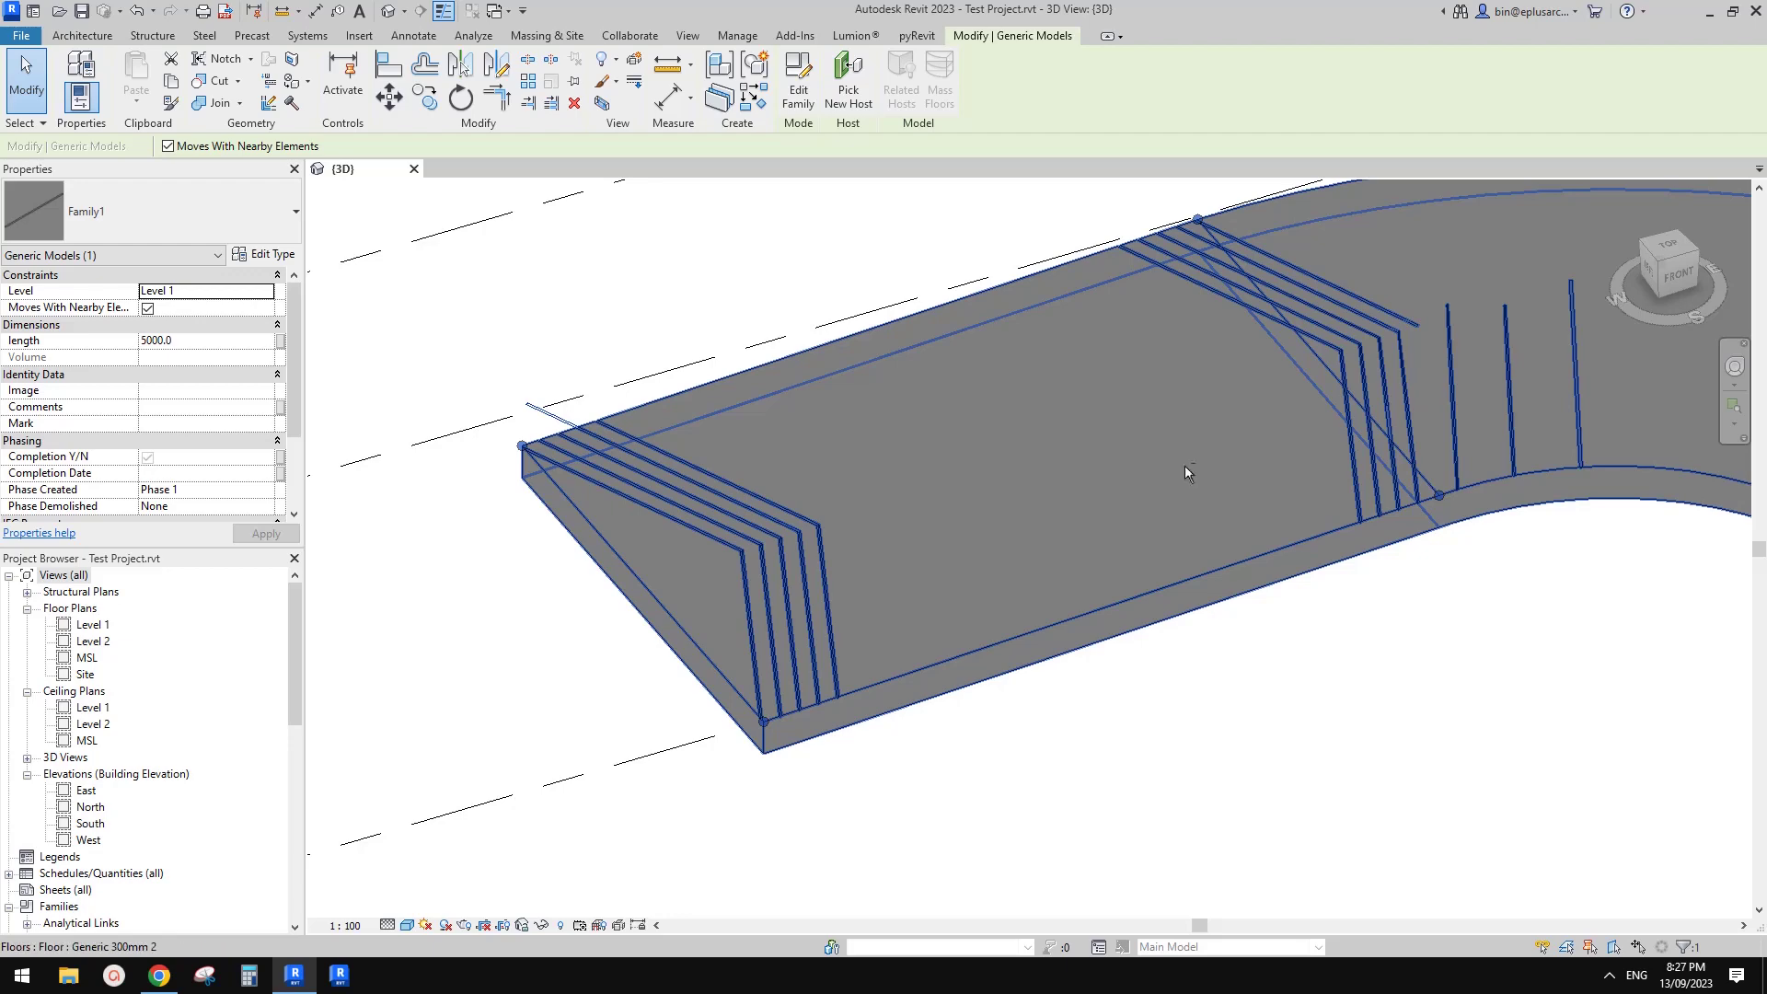
pyautogui.press('Escape')
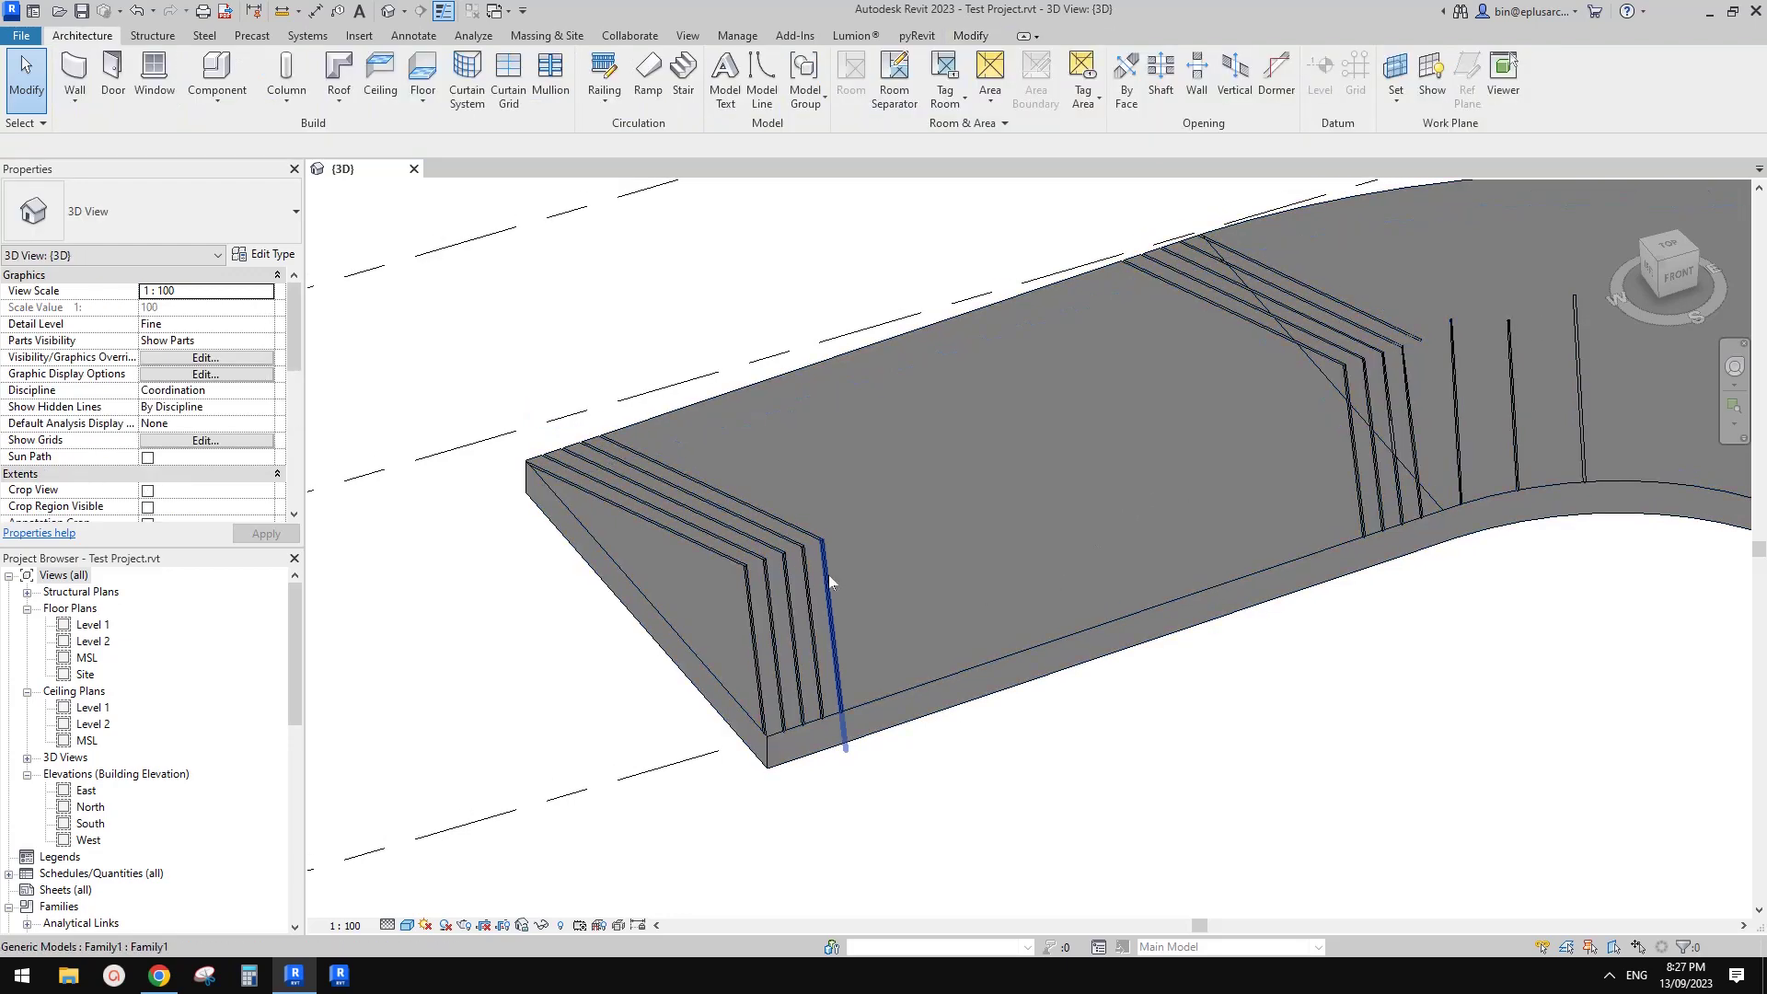
# - Select the innermost groove family on the near side of the end chevrons and examine how it cuts the ramp slab
pyautogui.click(833, 588)
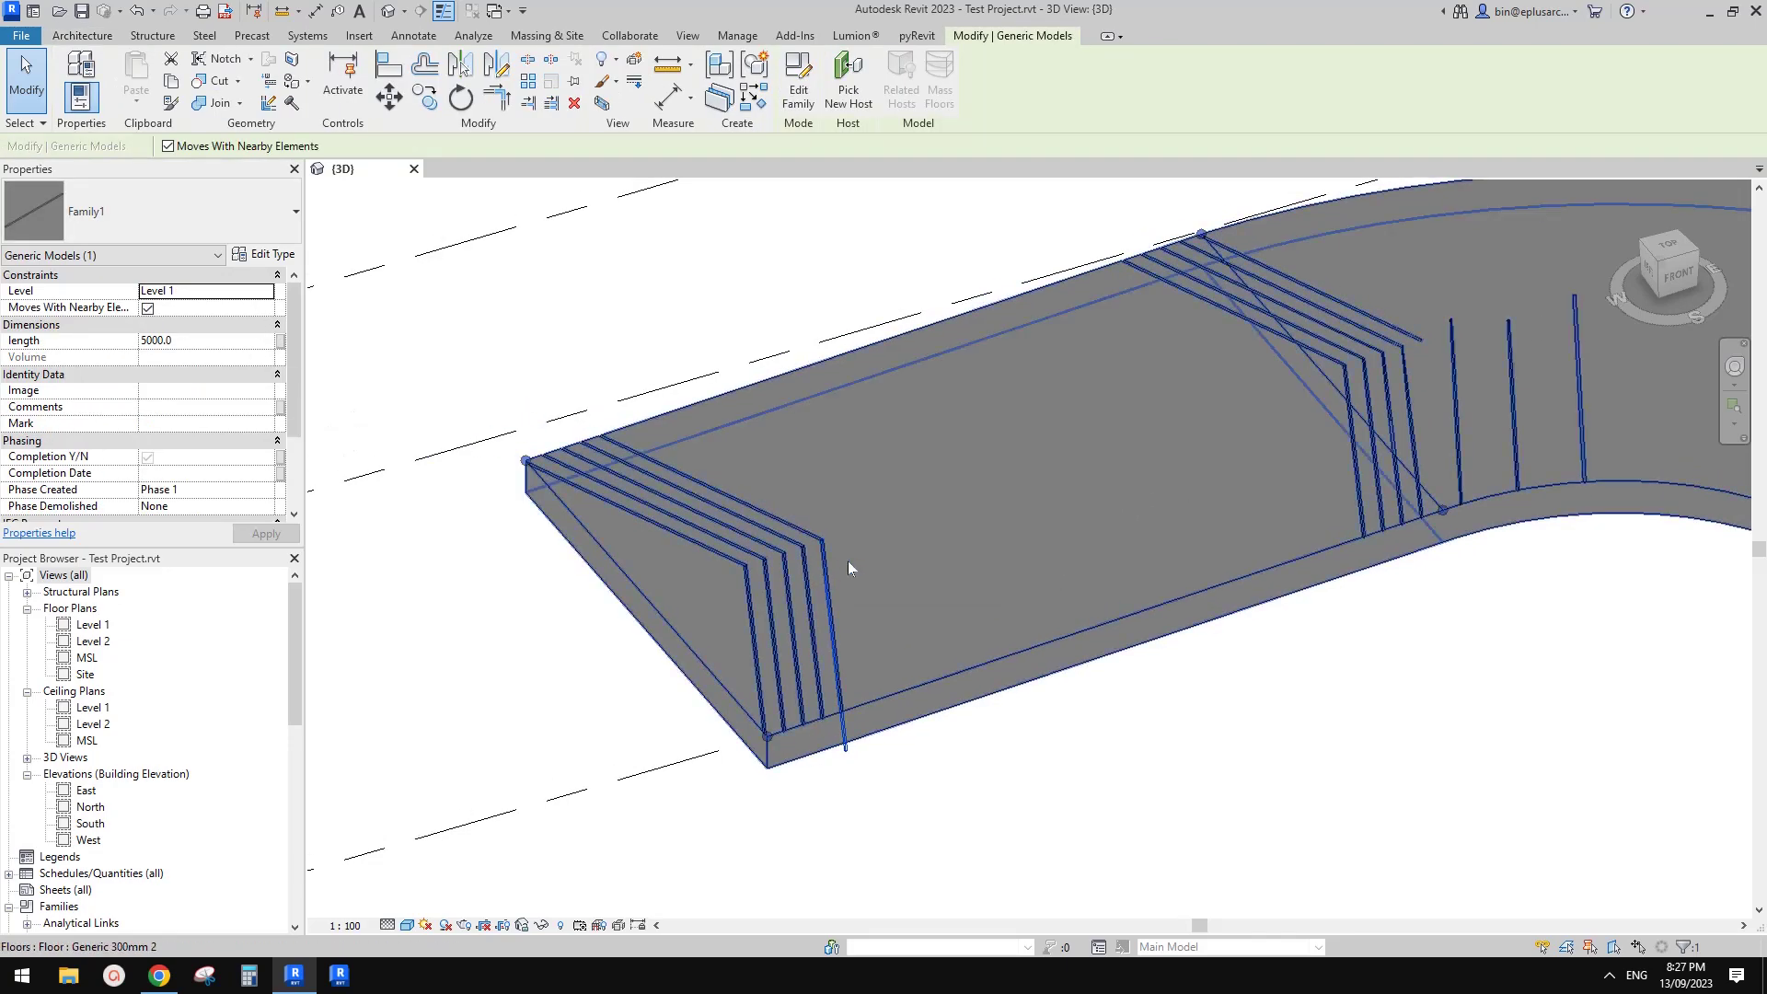
pyautogui.scroll(-1, 925, 575)
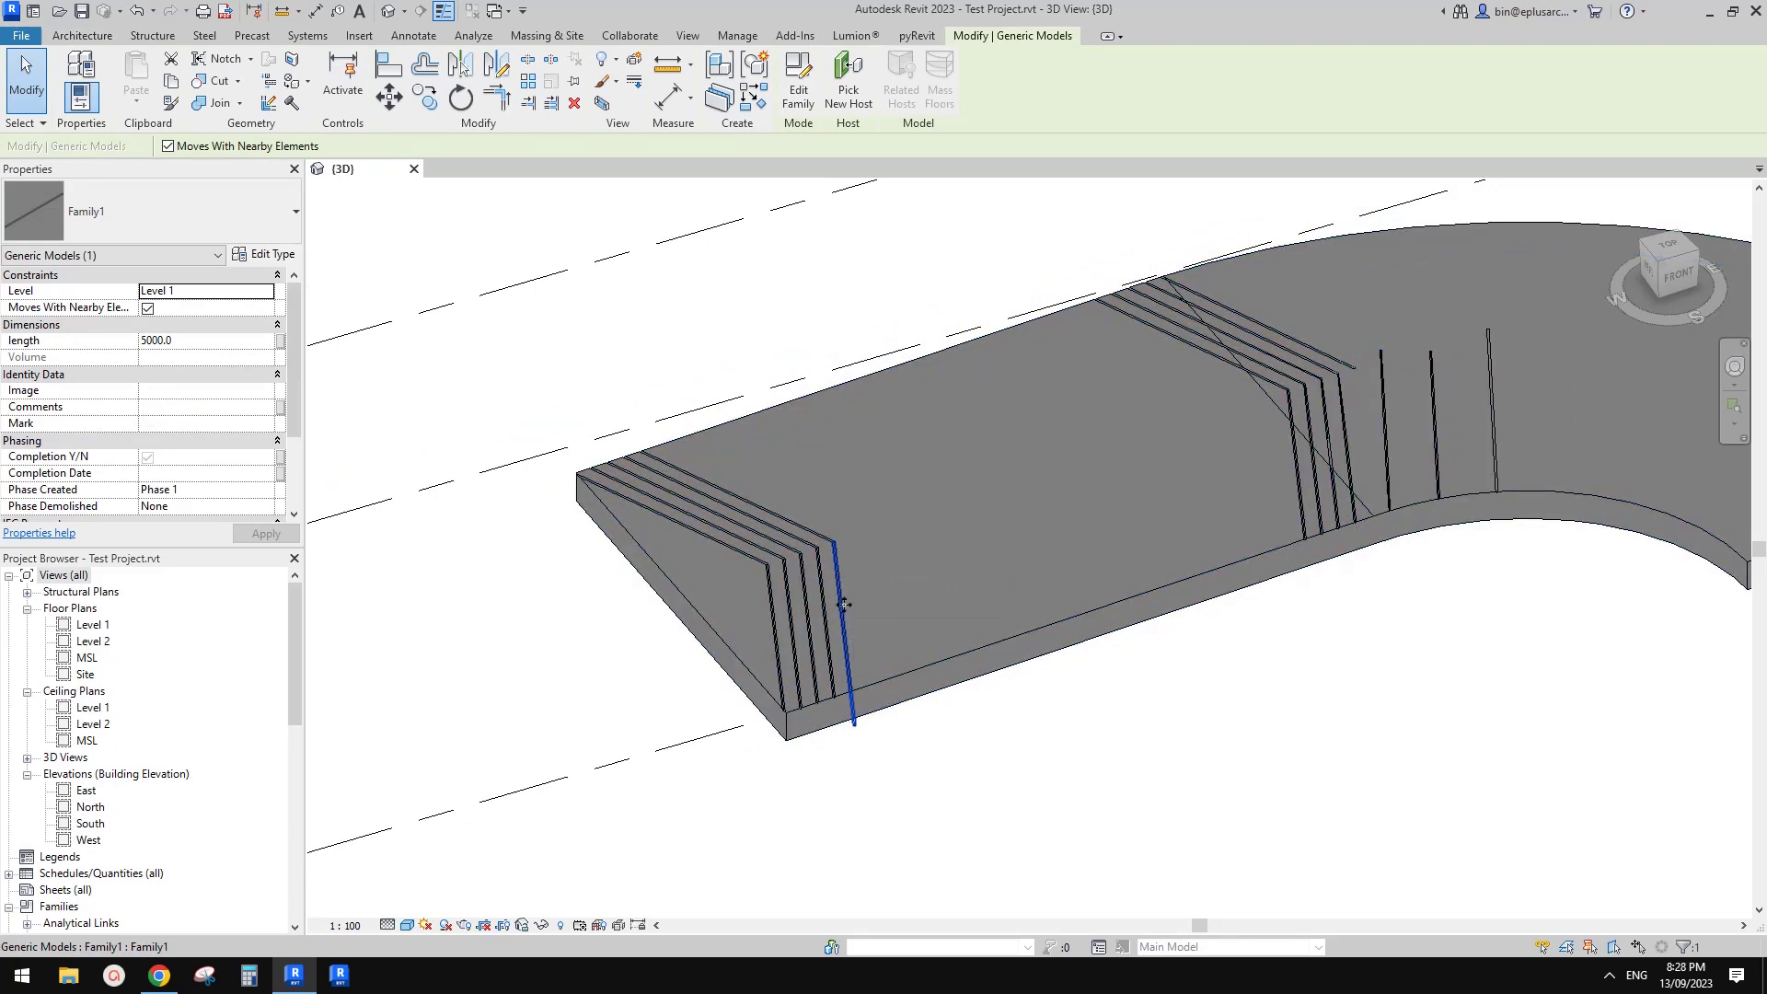
pyautogui.scroll(-1, 841, 607)
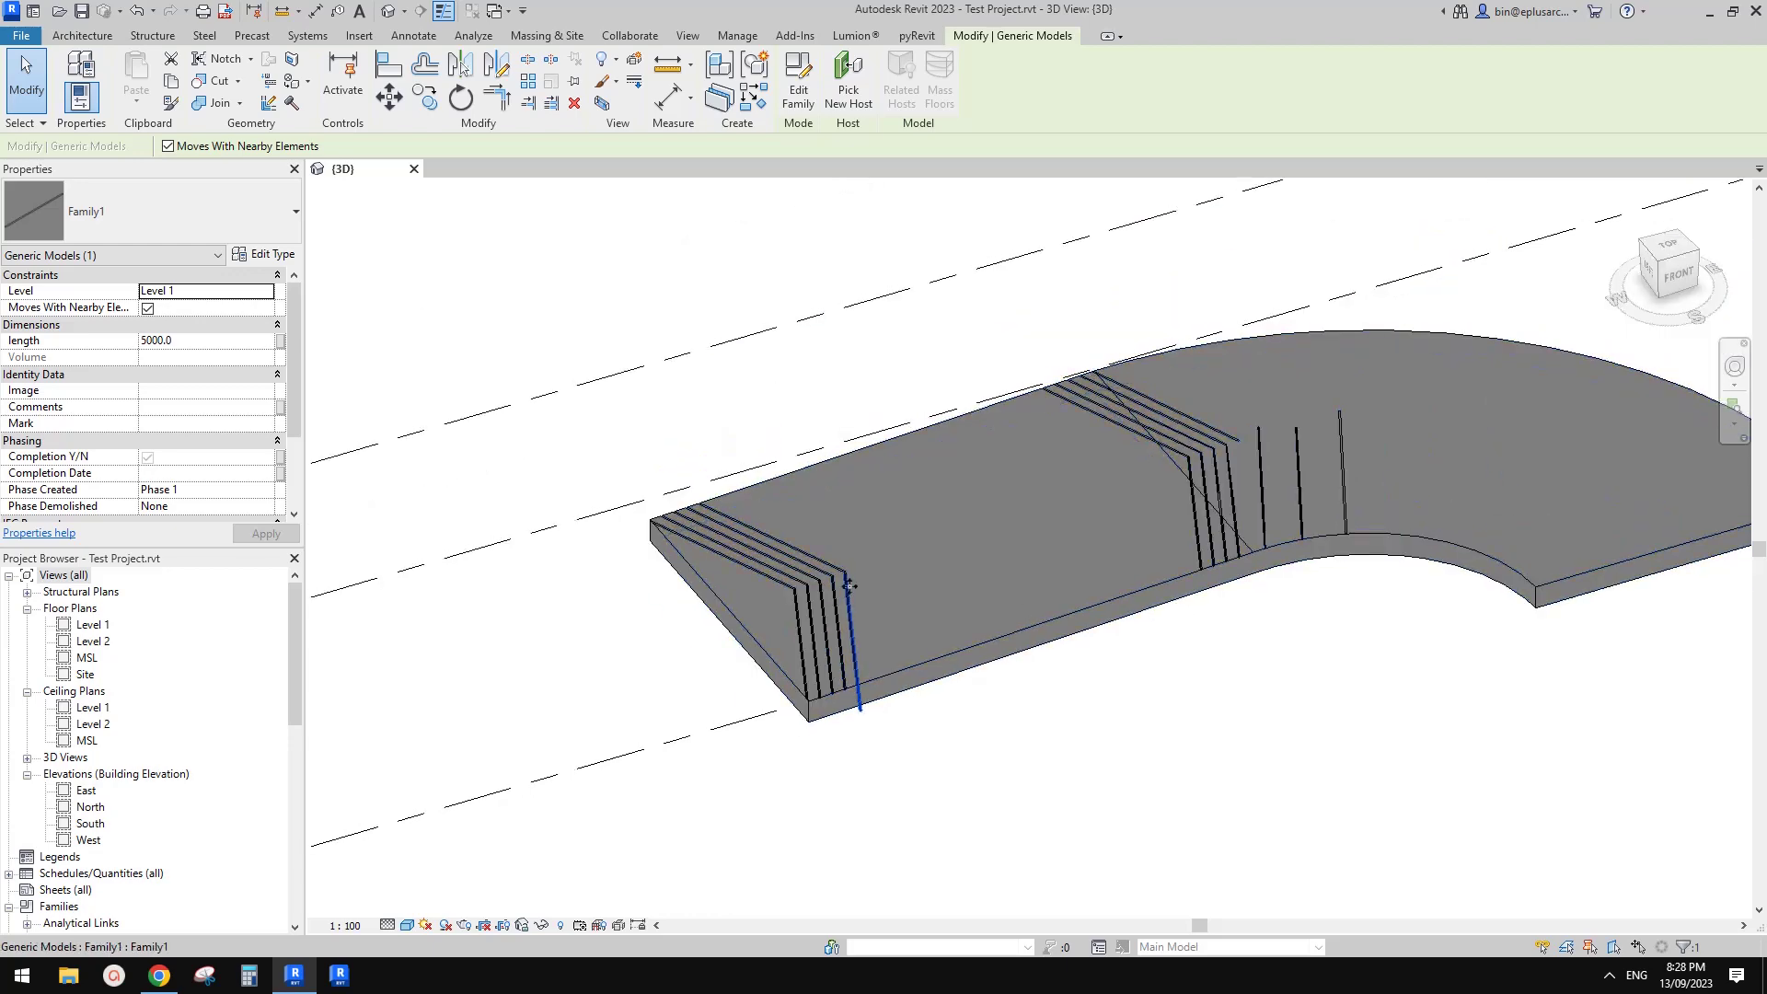
pyautogui.scroll(-1, 909, 570)
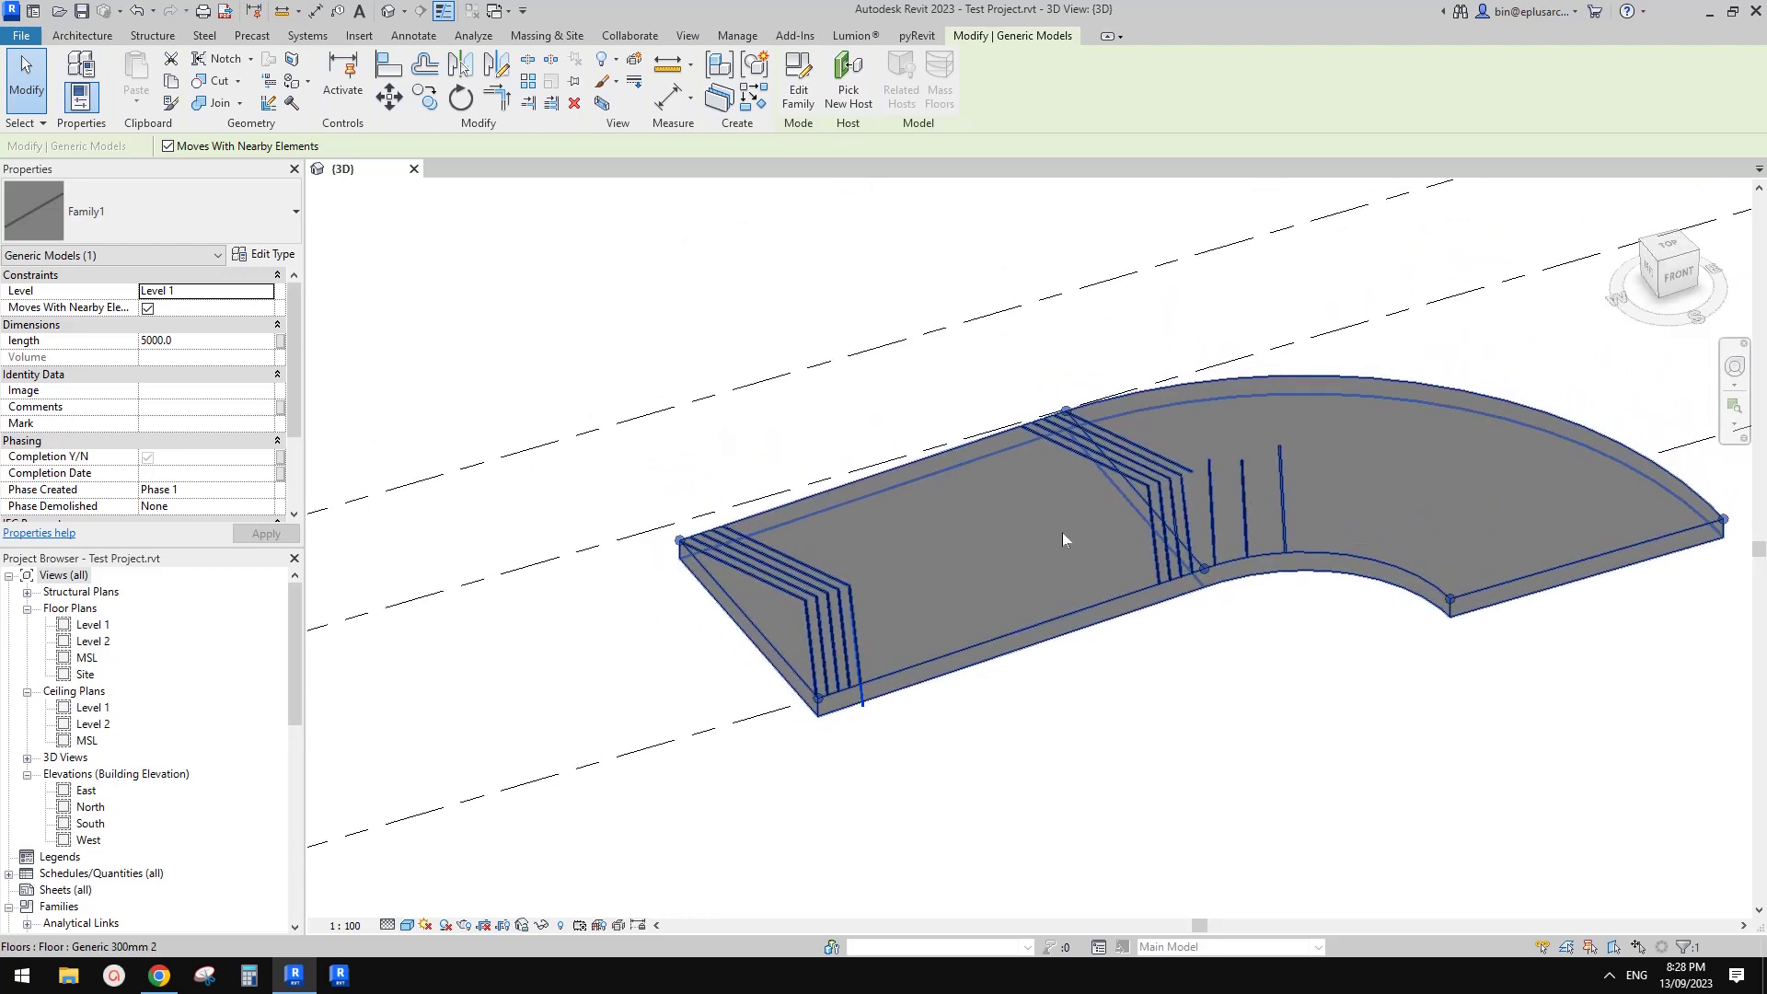
pyautogui.scroll(2, 870, 640)
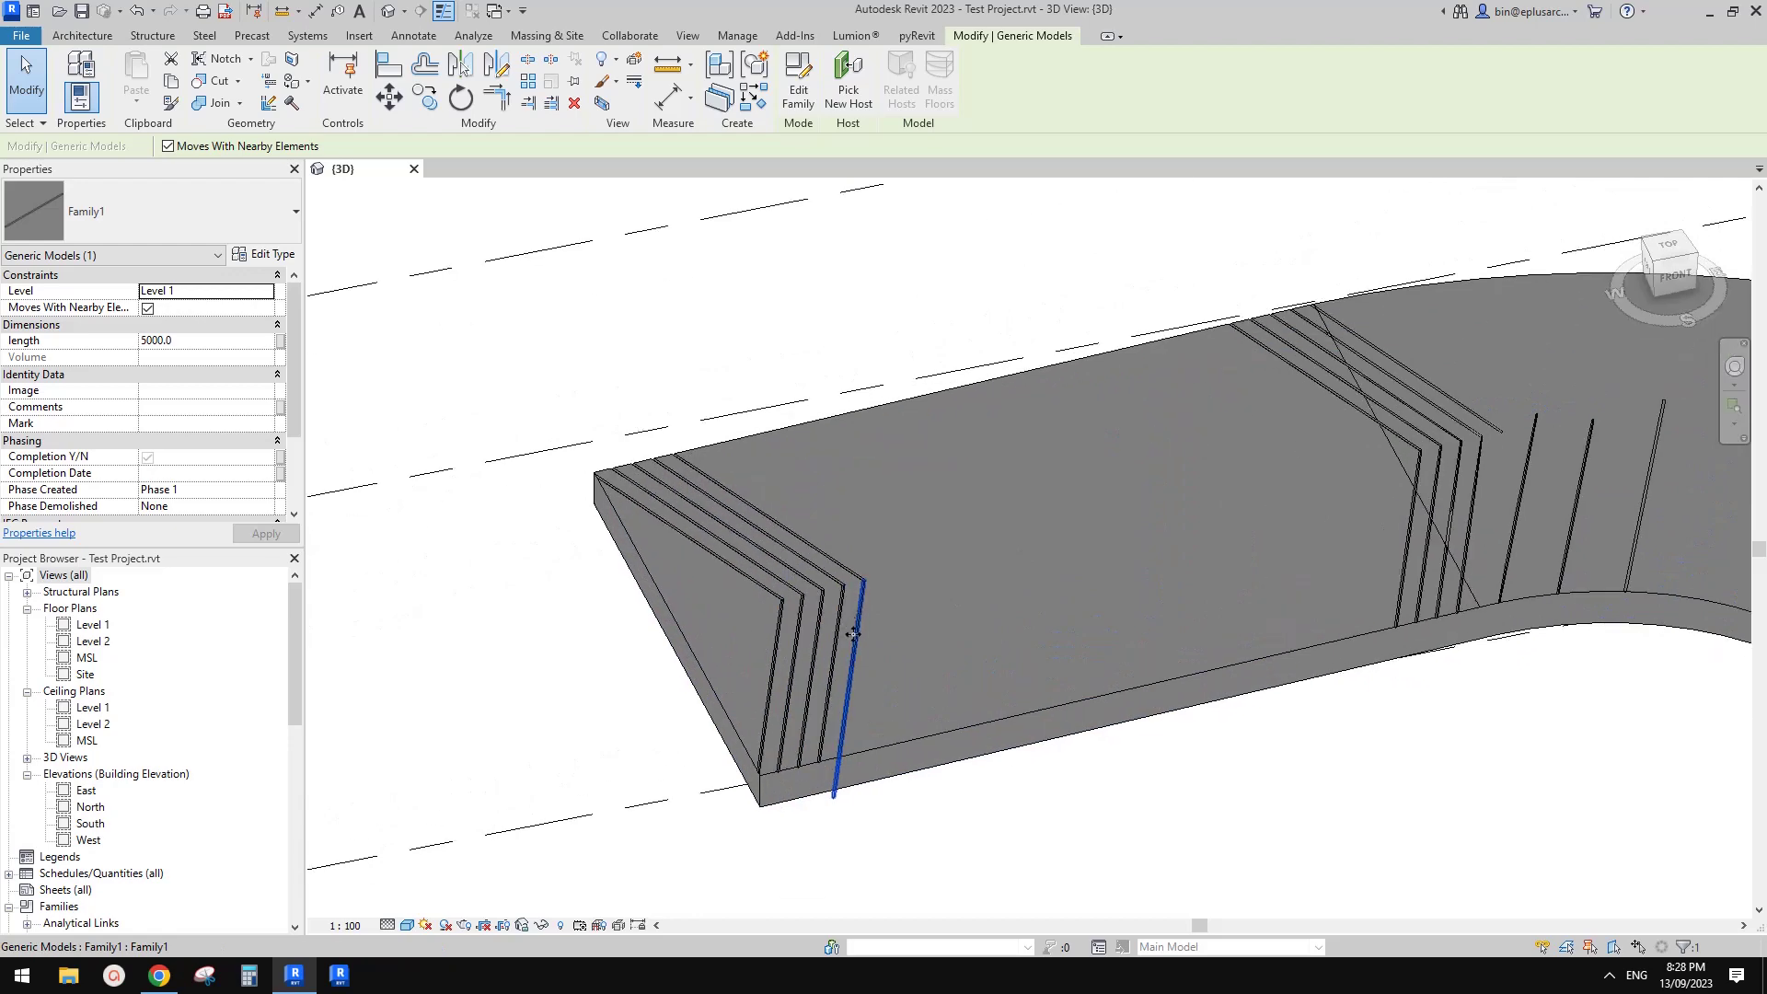
pyautogui.scroll(-1, 862, 616)
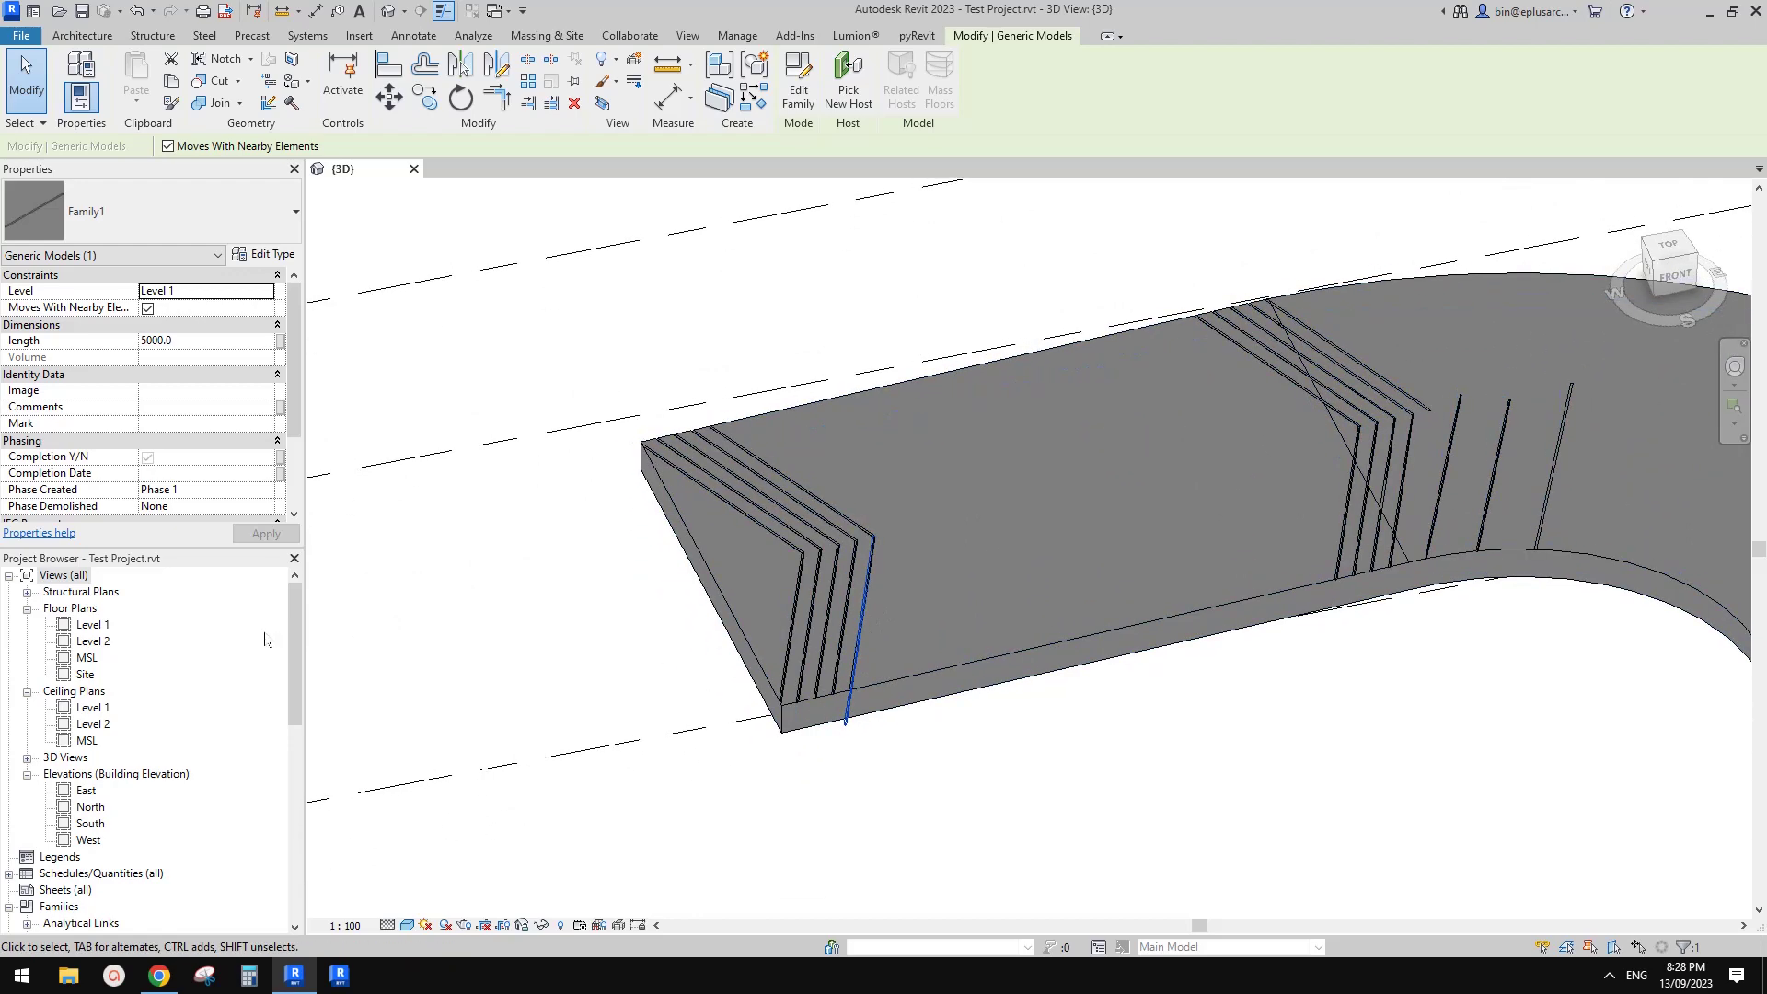
# - Open the Level 1 floor plan, examine the groove lines along the straight part and bend of the ramp, and return to the 3D view
pyautogui.click(91, 628)
pyautogui.doubleClick(91, 627)
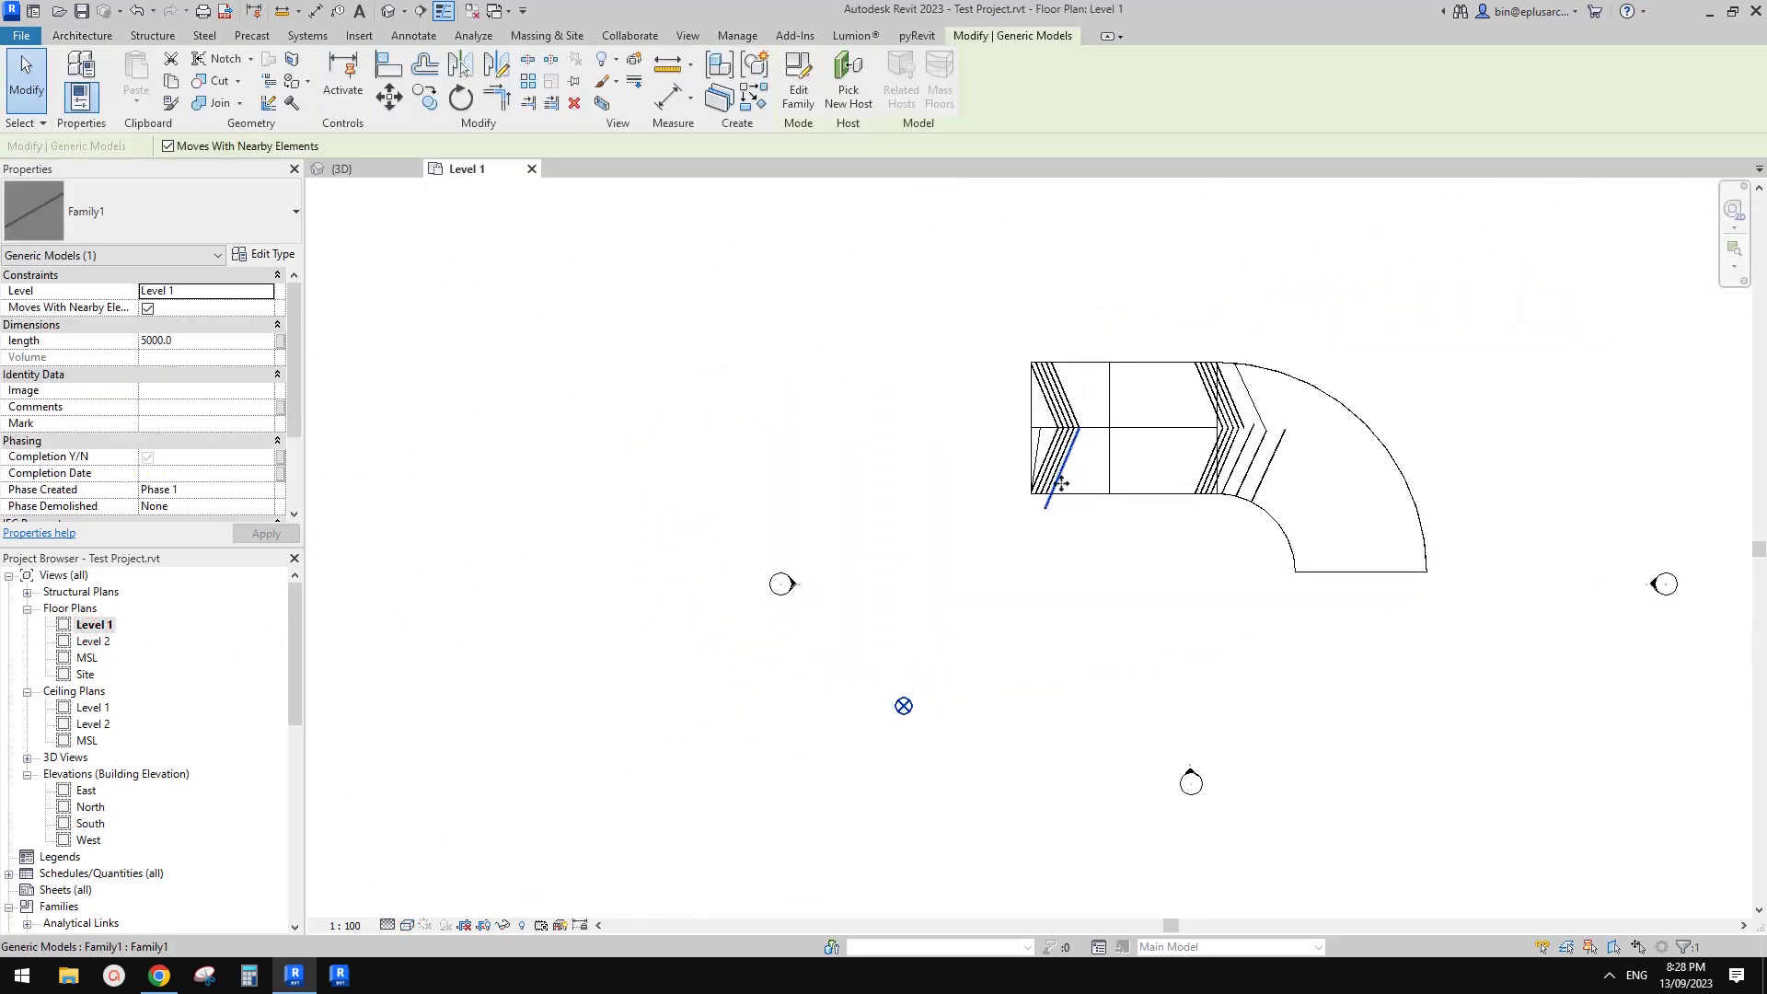
pyautogui.scroll(4, 1064, 451)
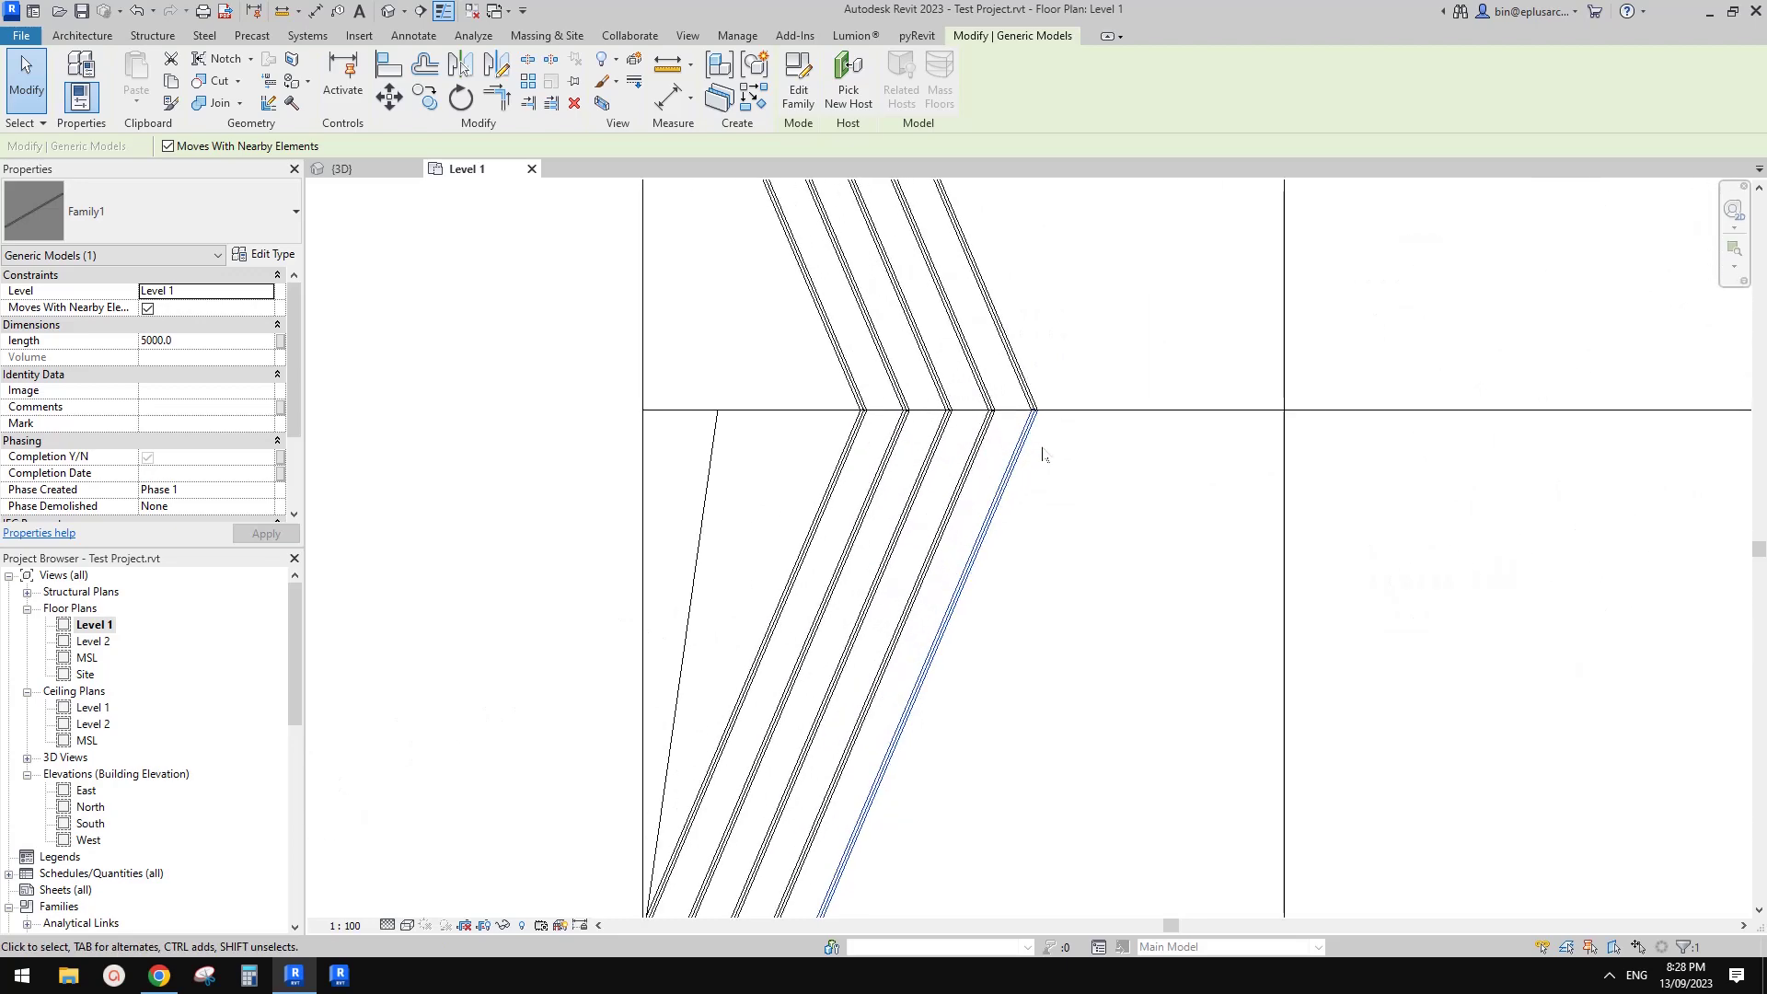
pyautogui.scroll(-2, 963, 553)
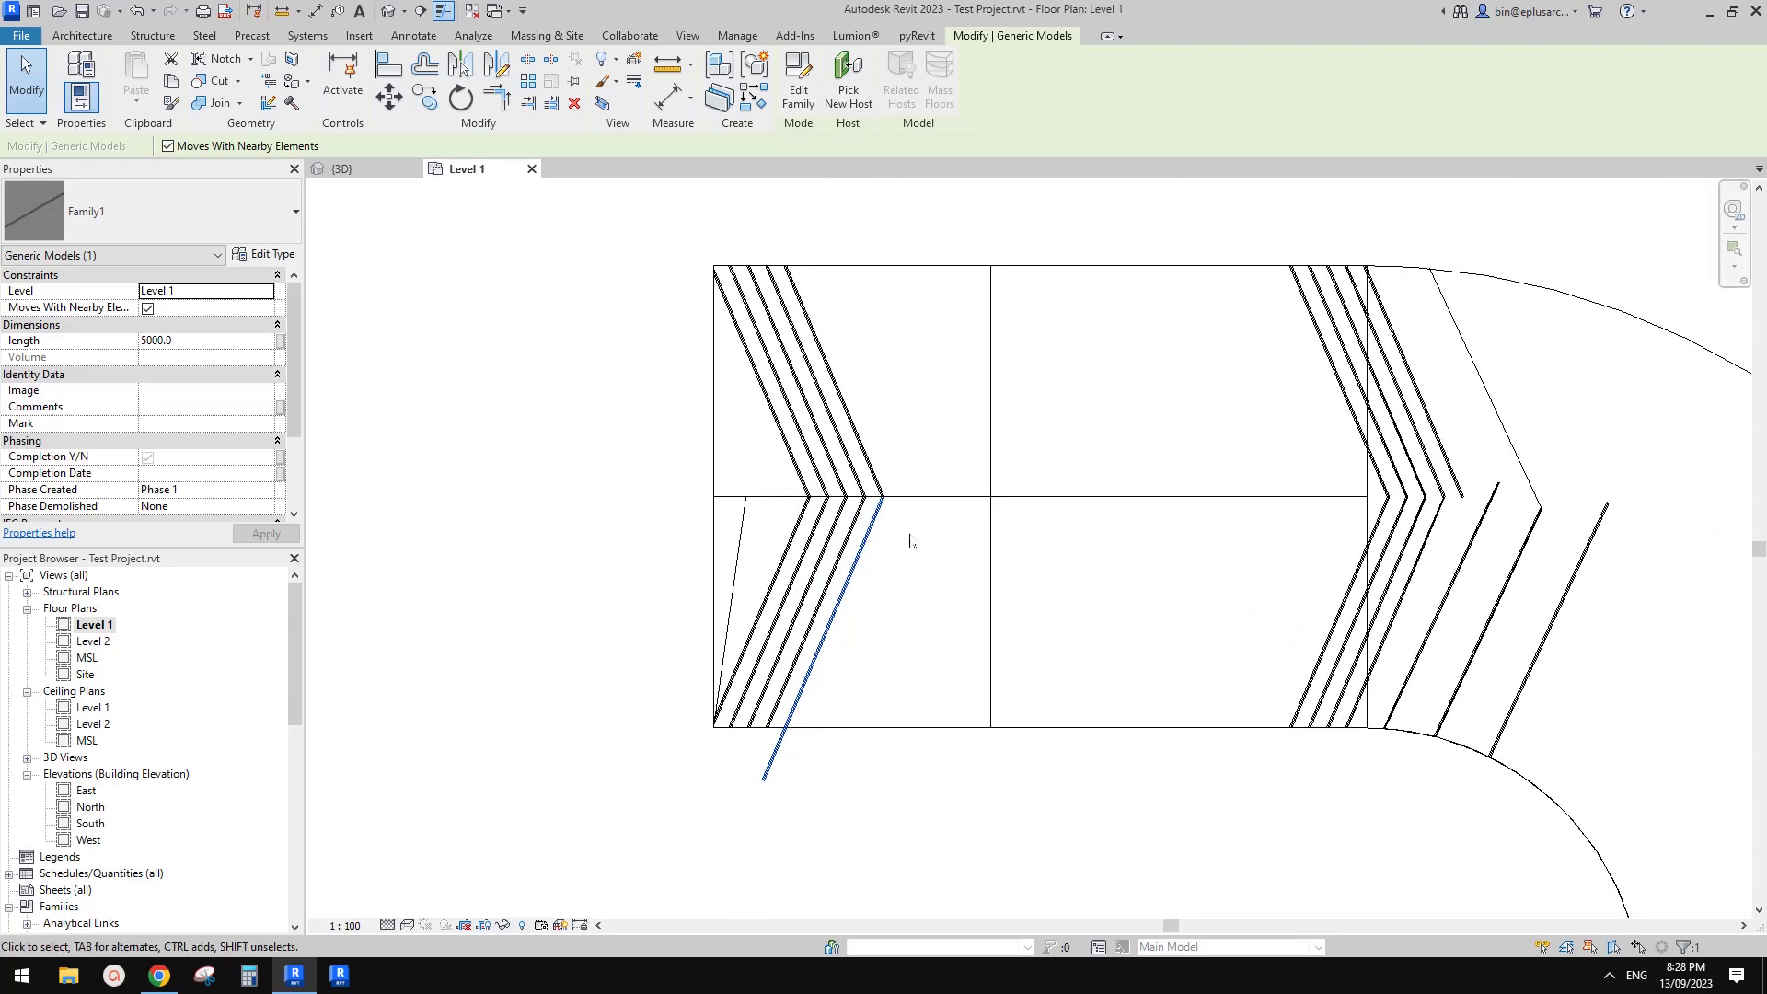
pyautogui.press('Escape')
pyautogui.moveTo(655, 747); pyautogui.dragTo(639, 742, button='middle')
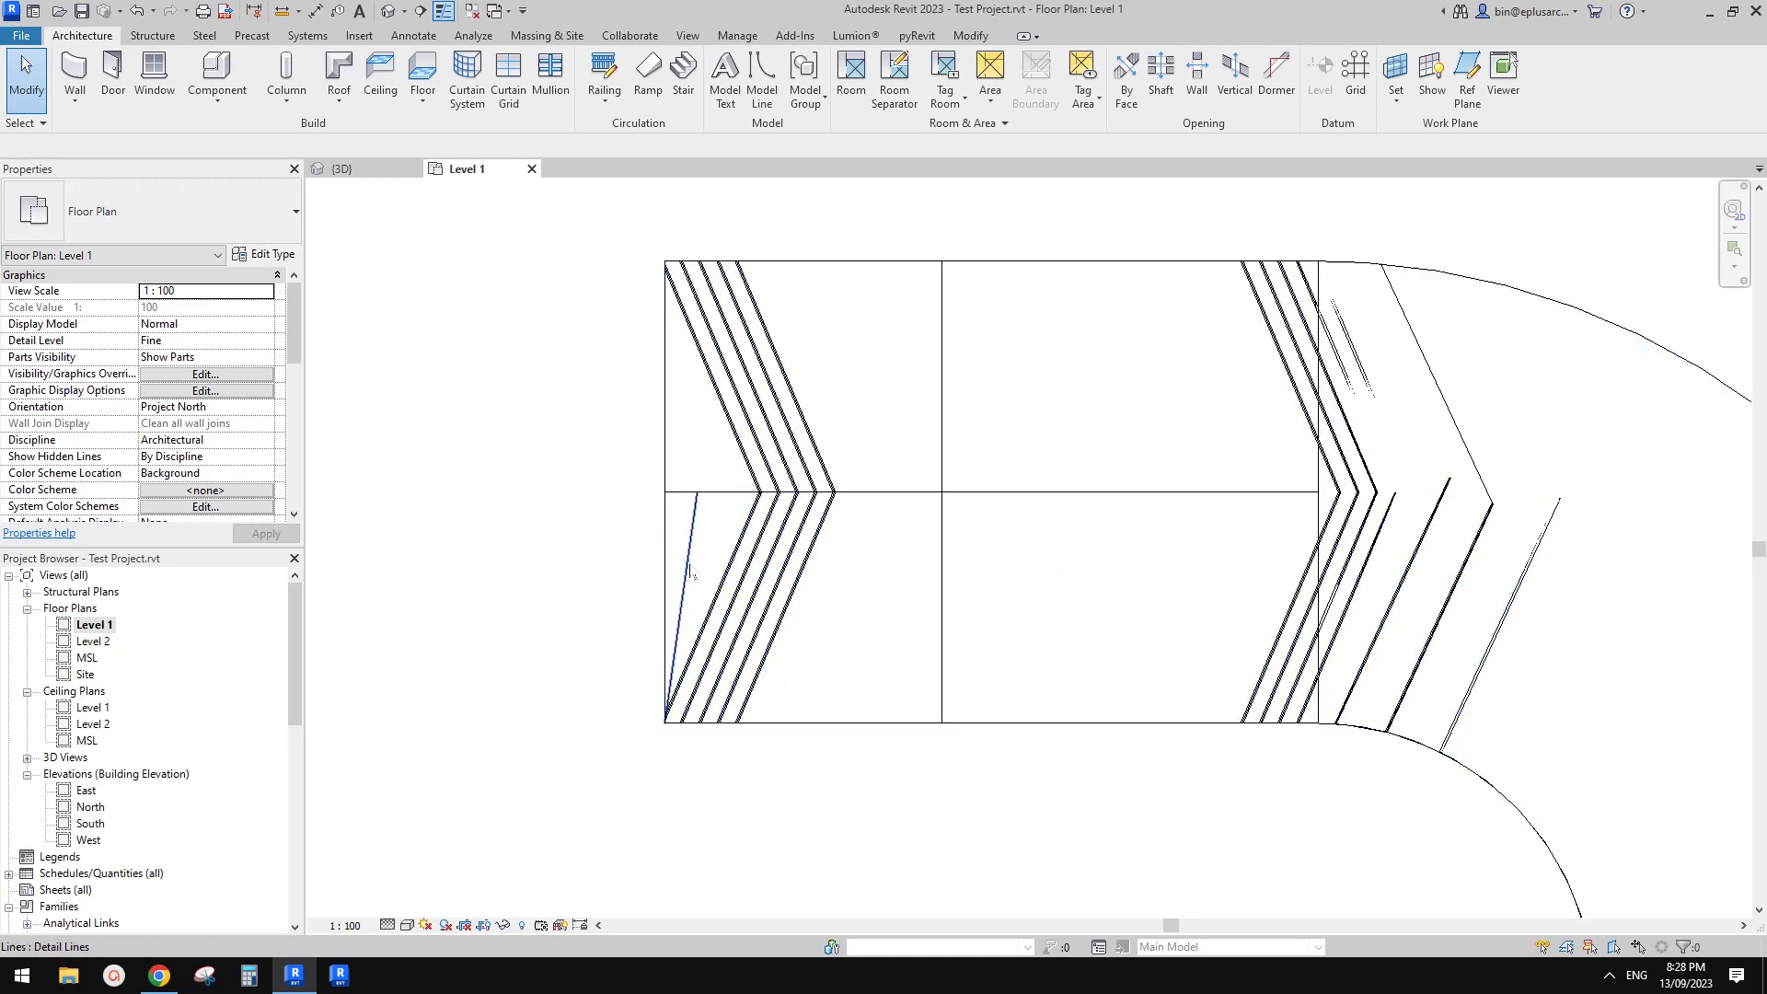
pyautogui.scroll(1, 729, 535)
pyautogui.moveTo(785, 547); pyautogui.dragTo(849, 543, button='middle')
pyautogui.scroll(-2, 888, 549)
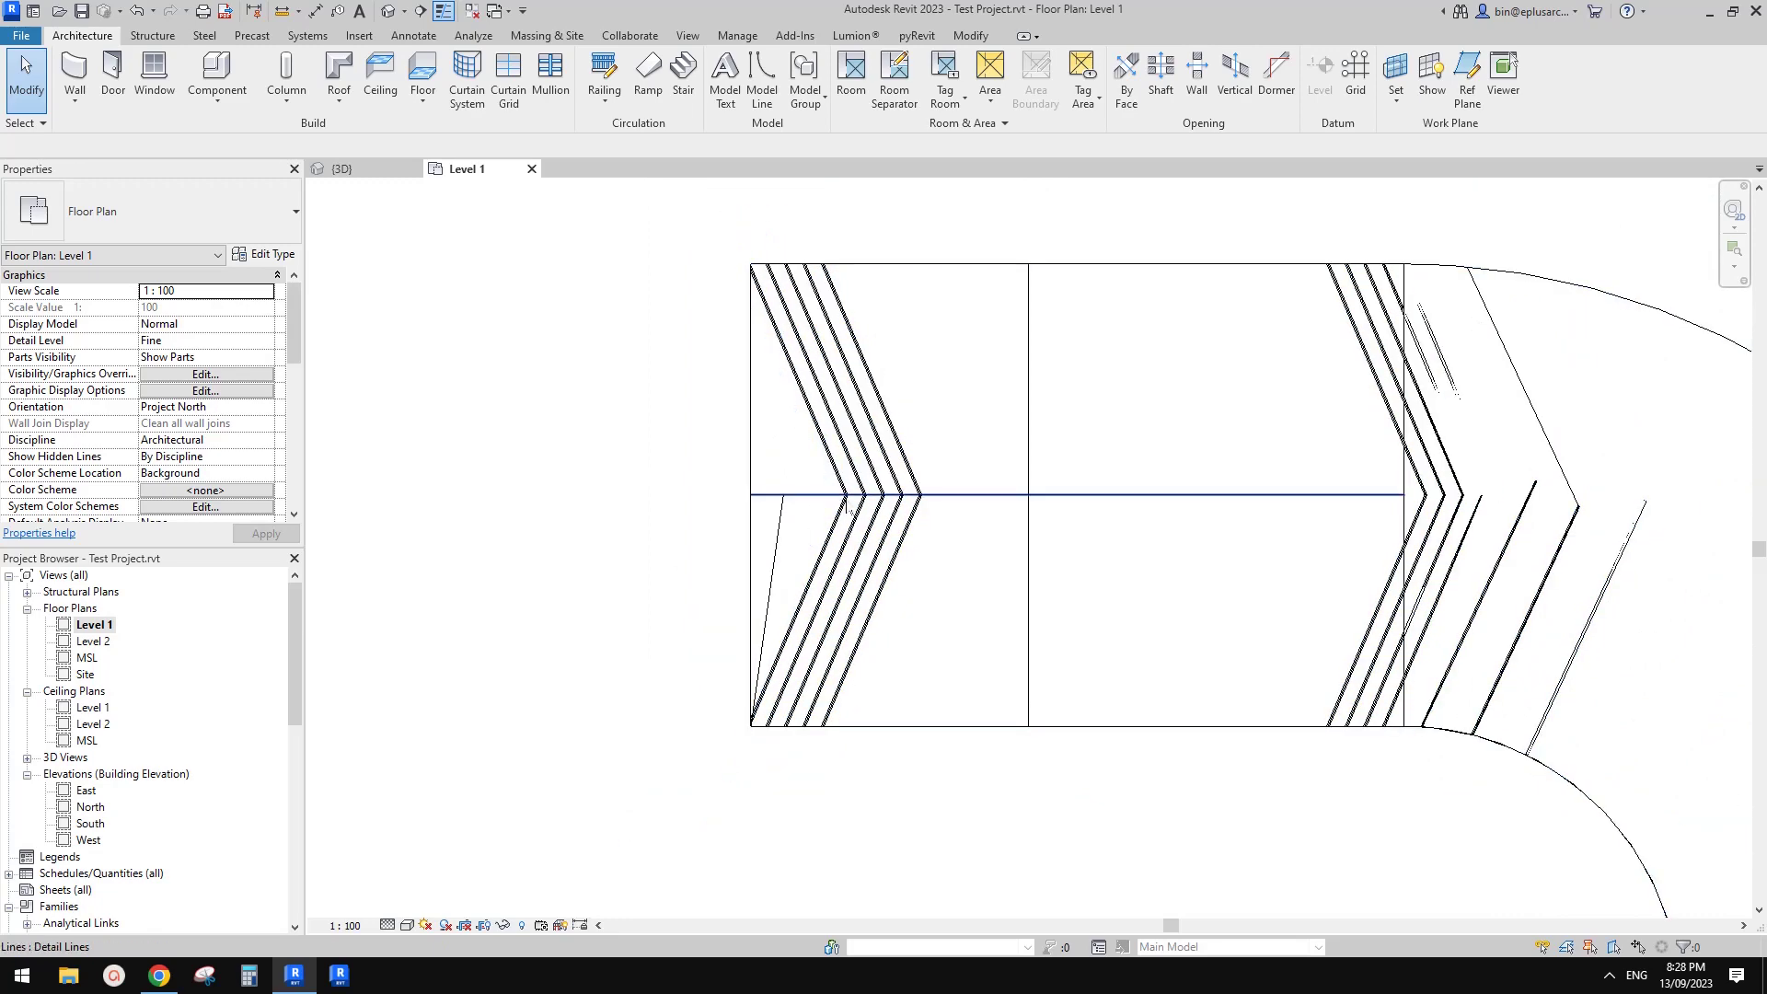
pyautogui.moveTo(1138, 487); pyautogui.dragTo(1113, 486, button='middle')
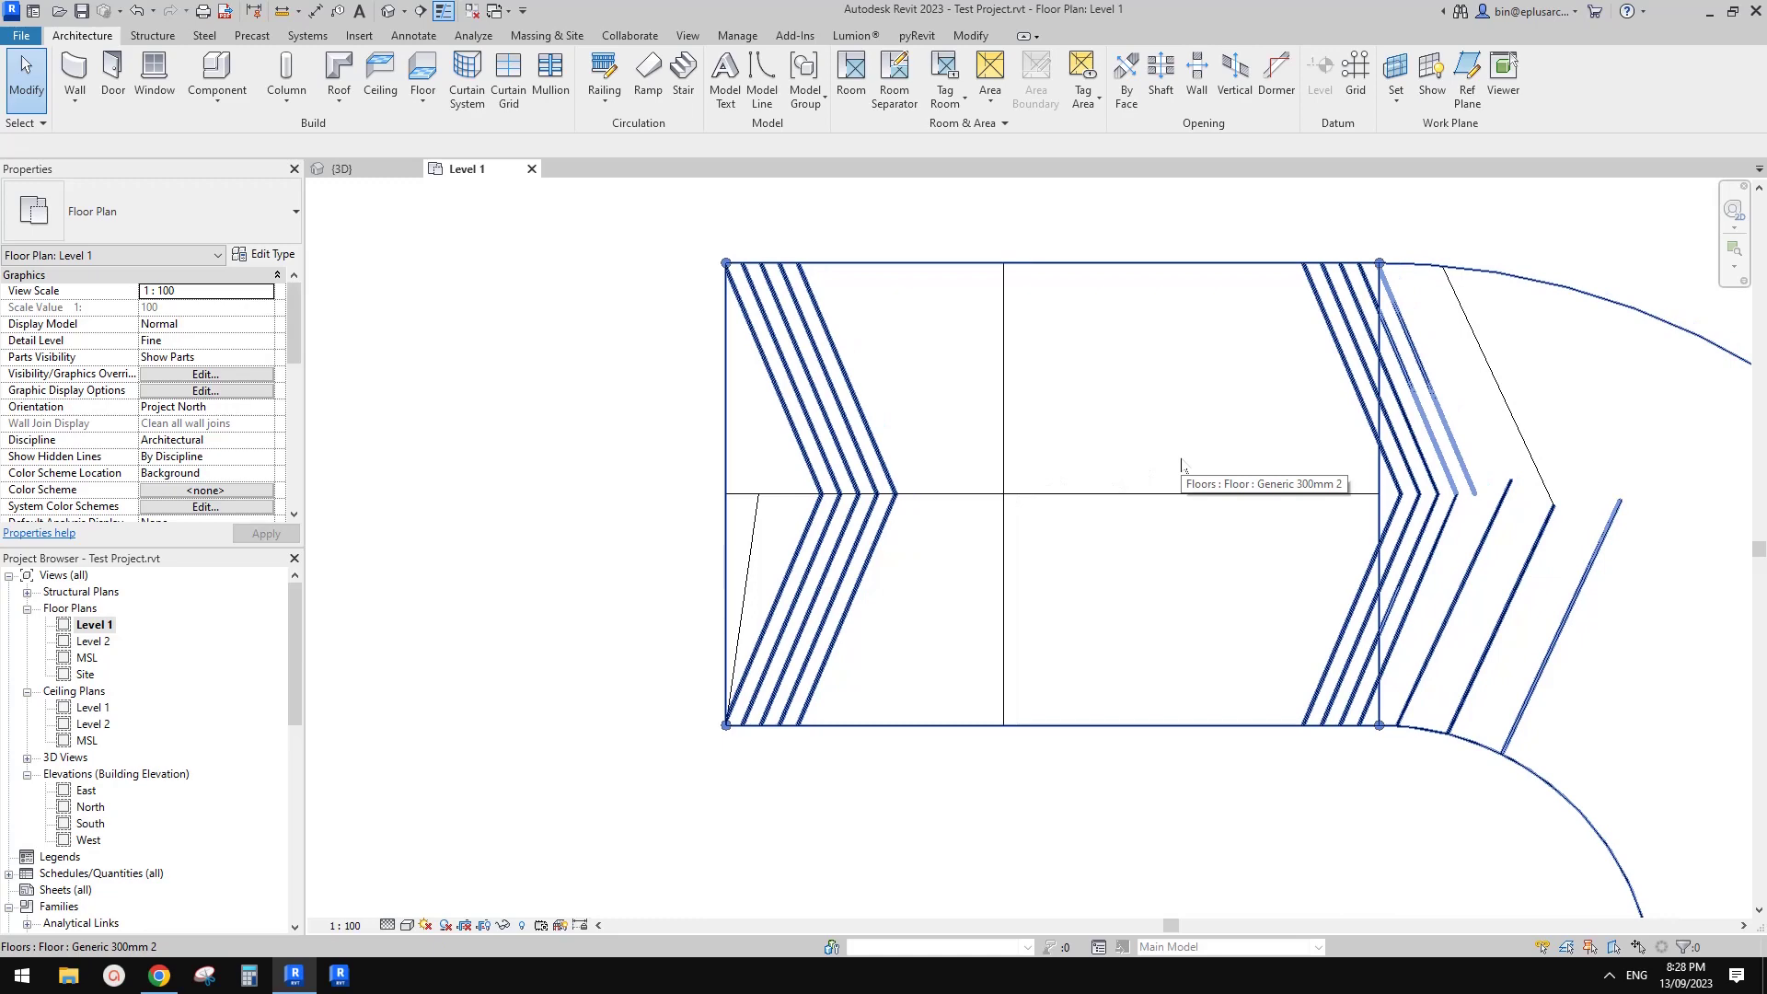
pyautogui.scroll(-2, 1169, 477)
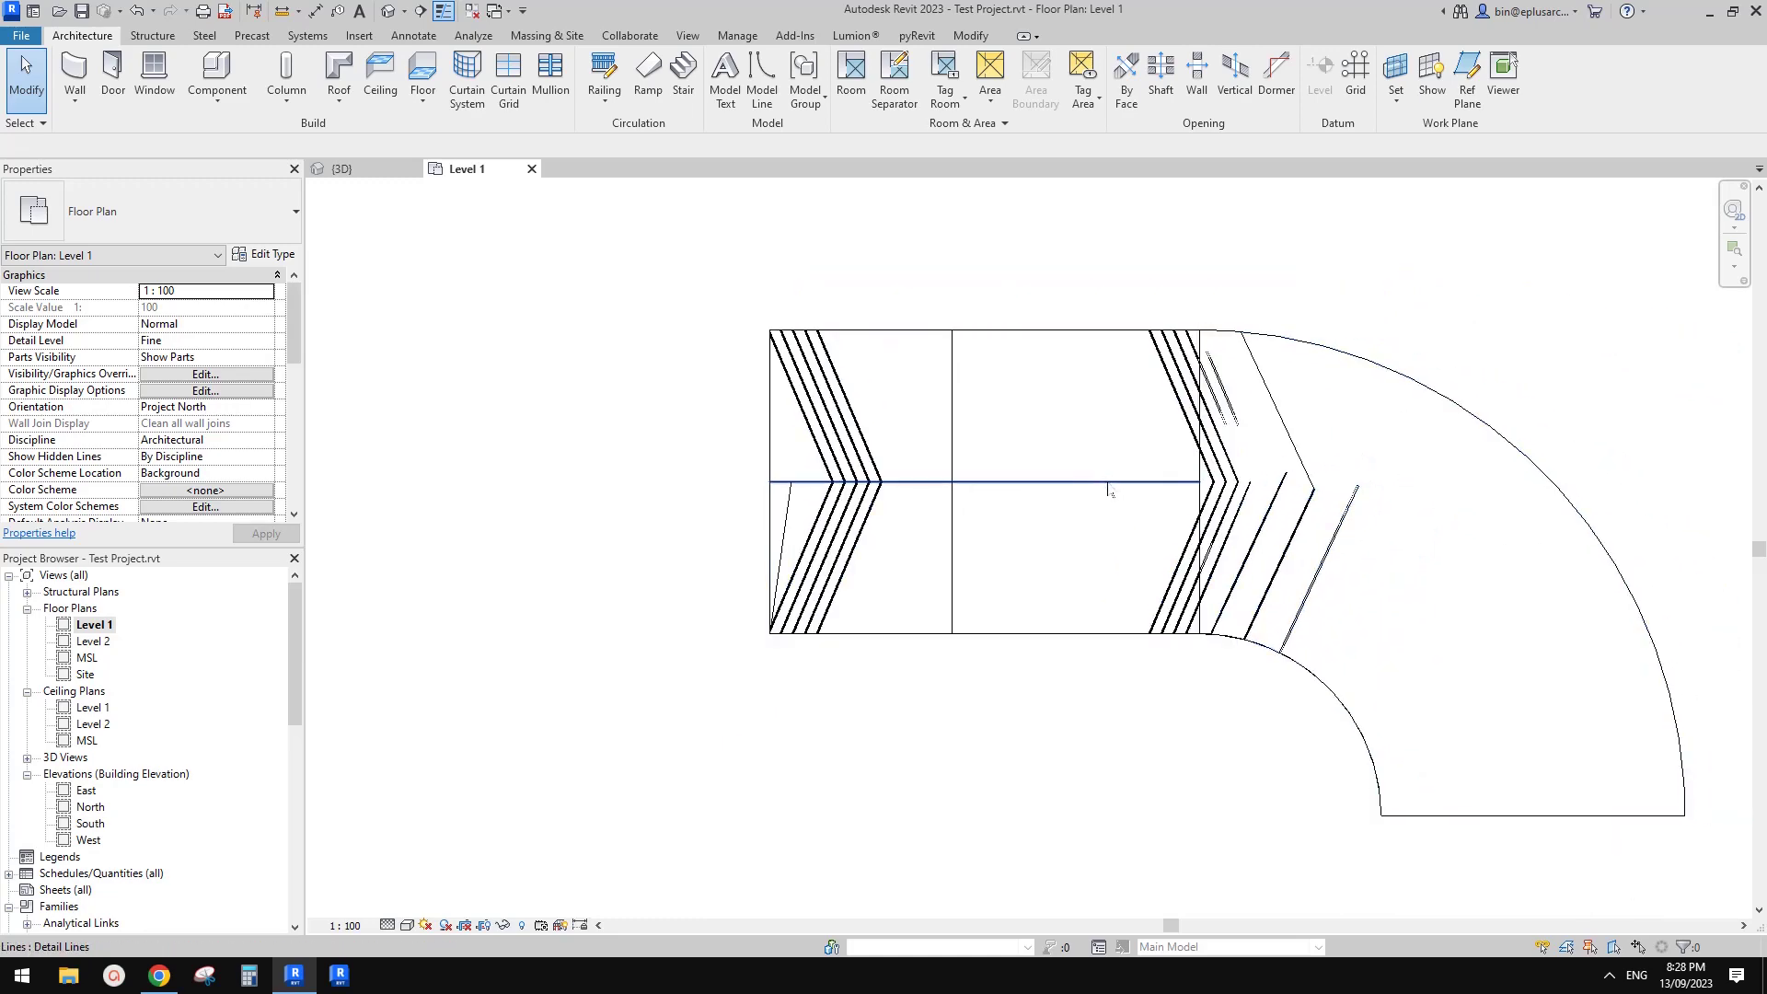
pyautogui.scroll(2, 1161, 400)
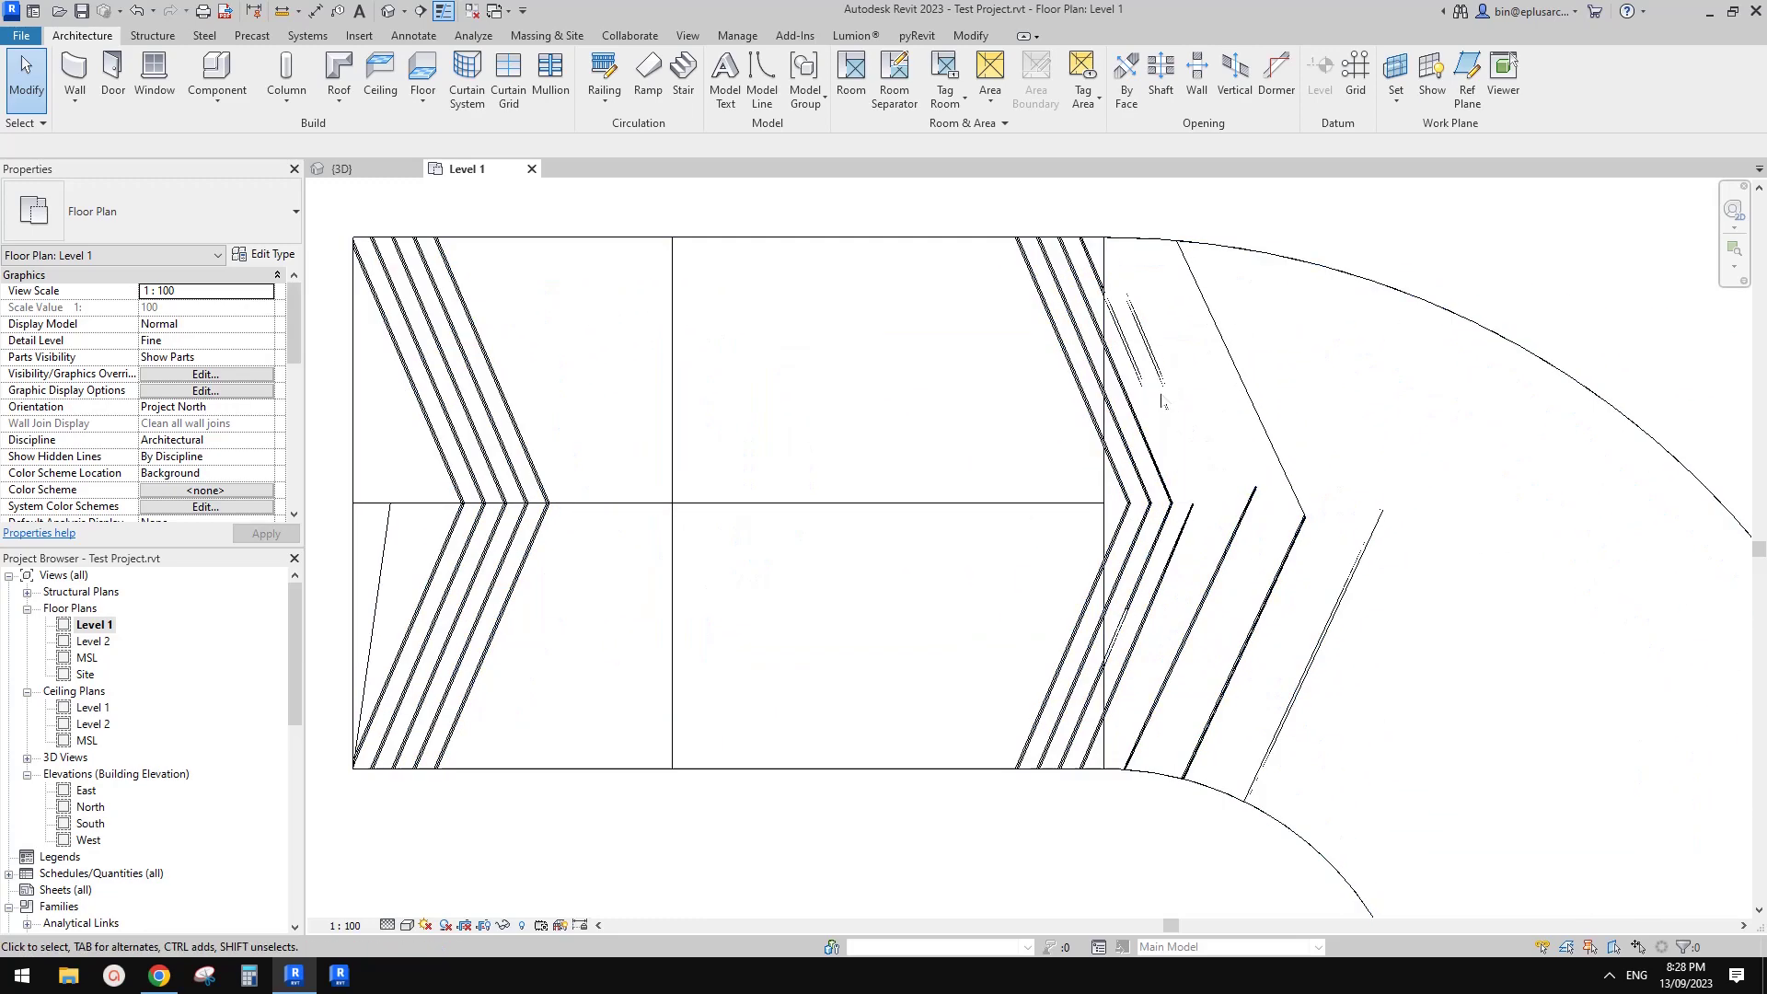
pyautogui.click(388, 11)
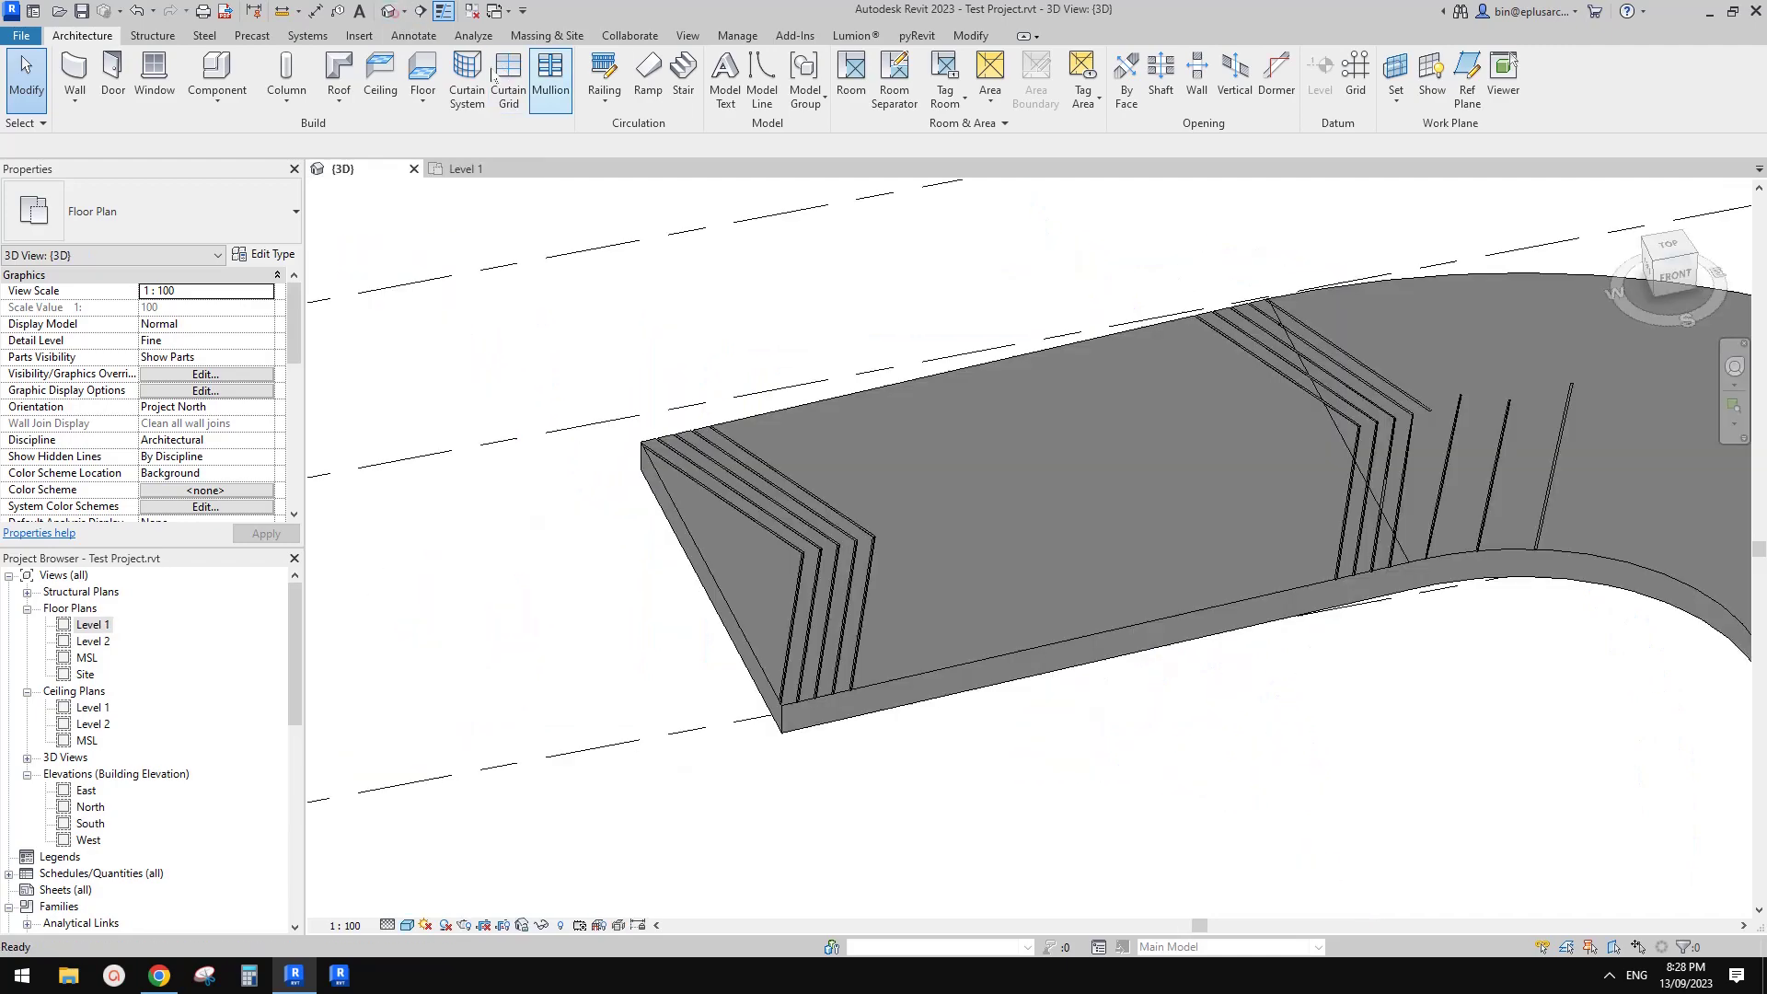
# - Examine the ramp slab in 3D from several angles, from the straight chevron grooves to the grooves at the bend
pyautogui.scroll(-2, 1289, 401)
pyautogui.keyDown('shift'); pyautogui.moveTo(1387, 401); pyautogui.dragTo(1396, 444, button='middle'); pyautogui.keyUp('shift')
pyautogui.scroll(3, 1328, 449)
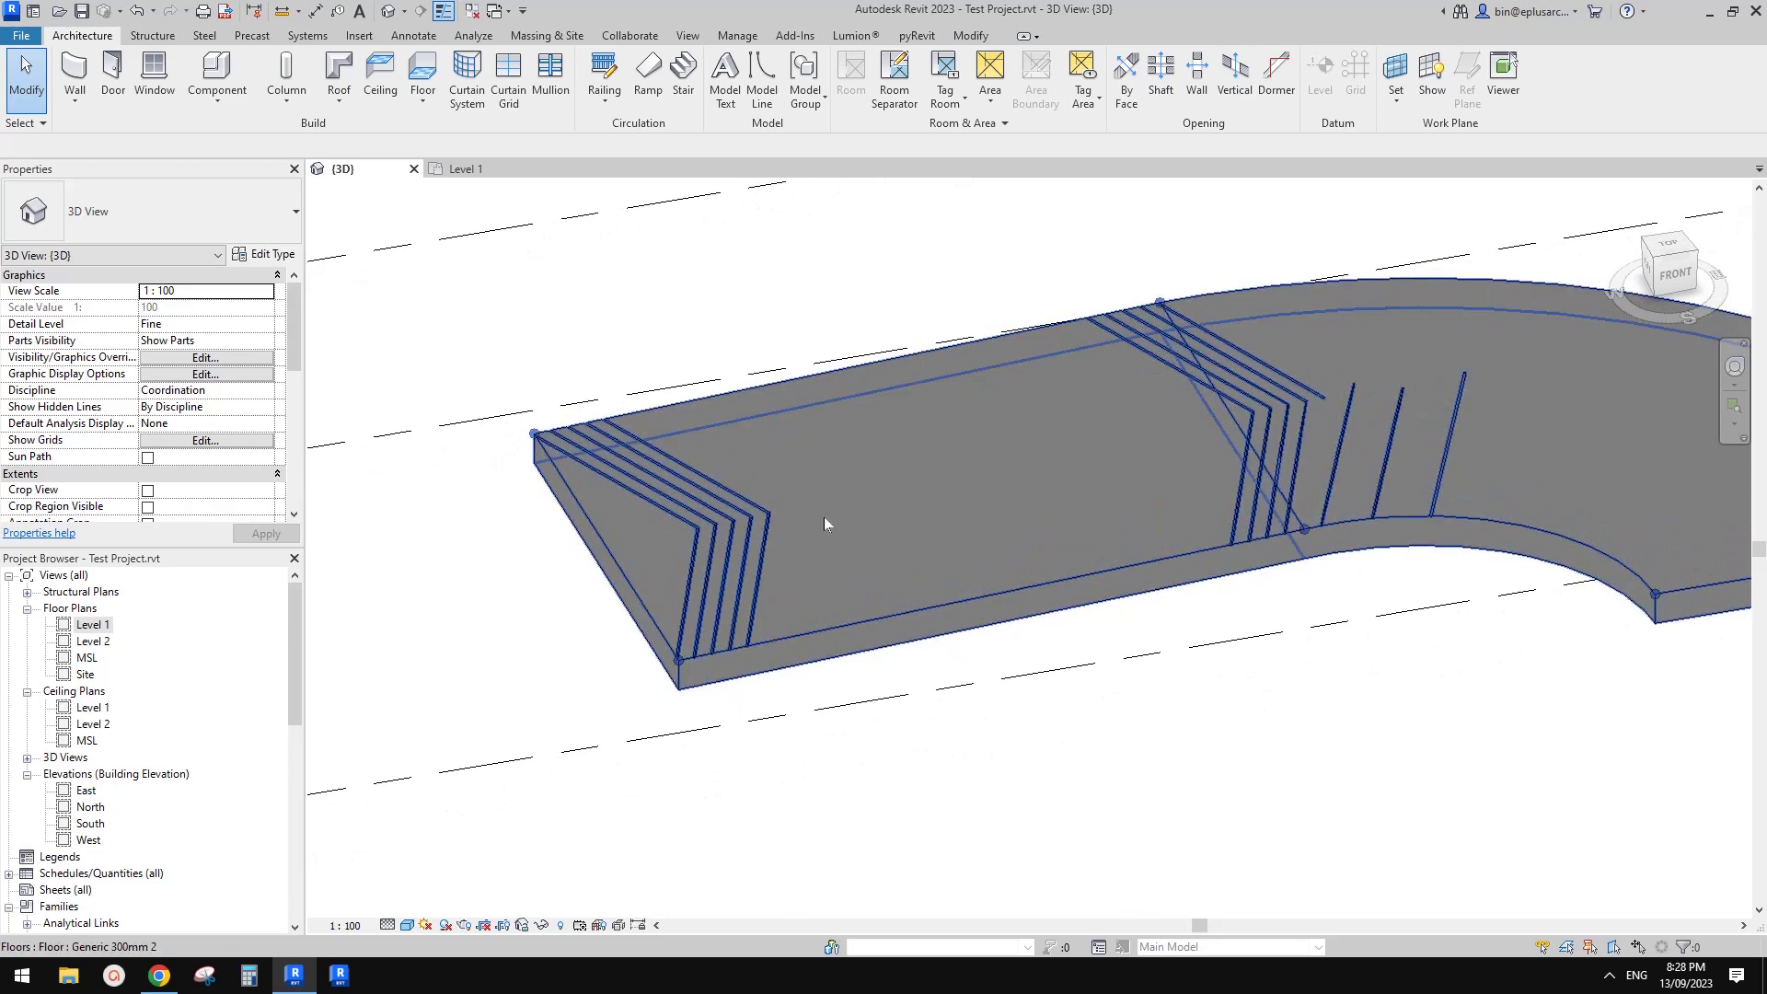
pyautogui.scroll(-1, 824, 518)
pyautogui.moveTo(825, 519); pyautogui.dragTo(925, 595, button='middle')
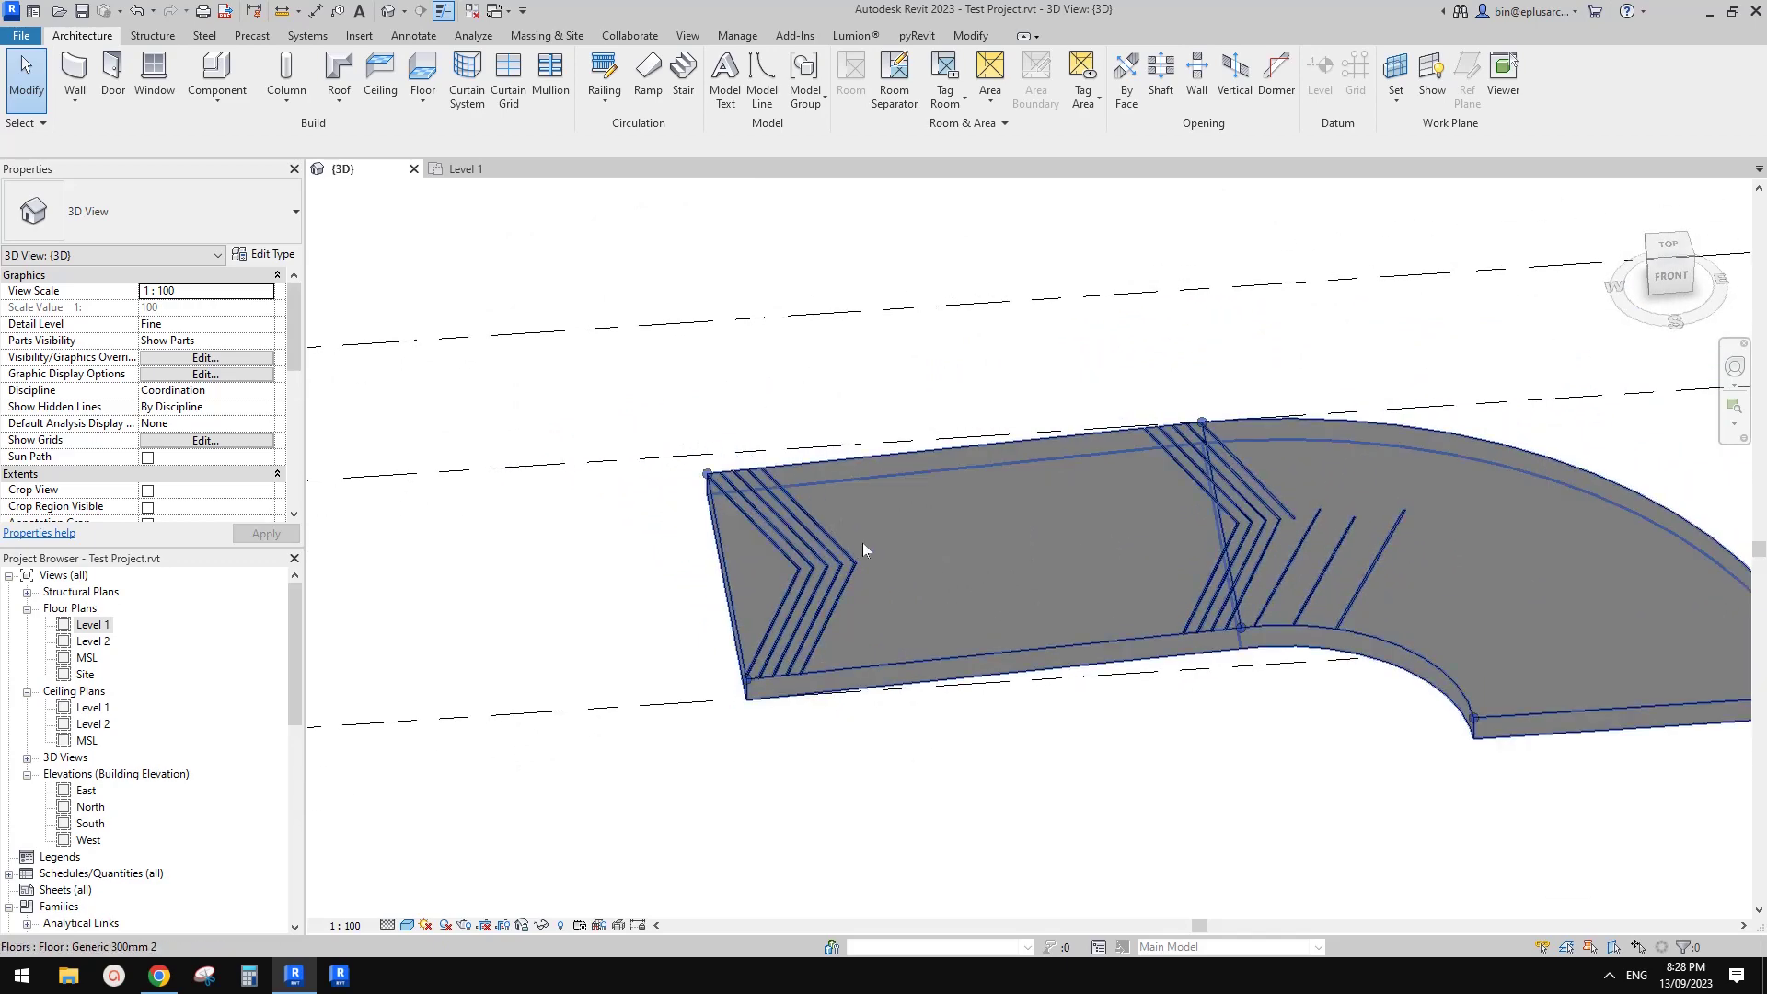
pyautogui.keyDown('shift'); pyautogui.moveTo(961, 586); pyautogui.dragTo(938, 631, button='middle'); pyautogui.keyUp('shift')
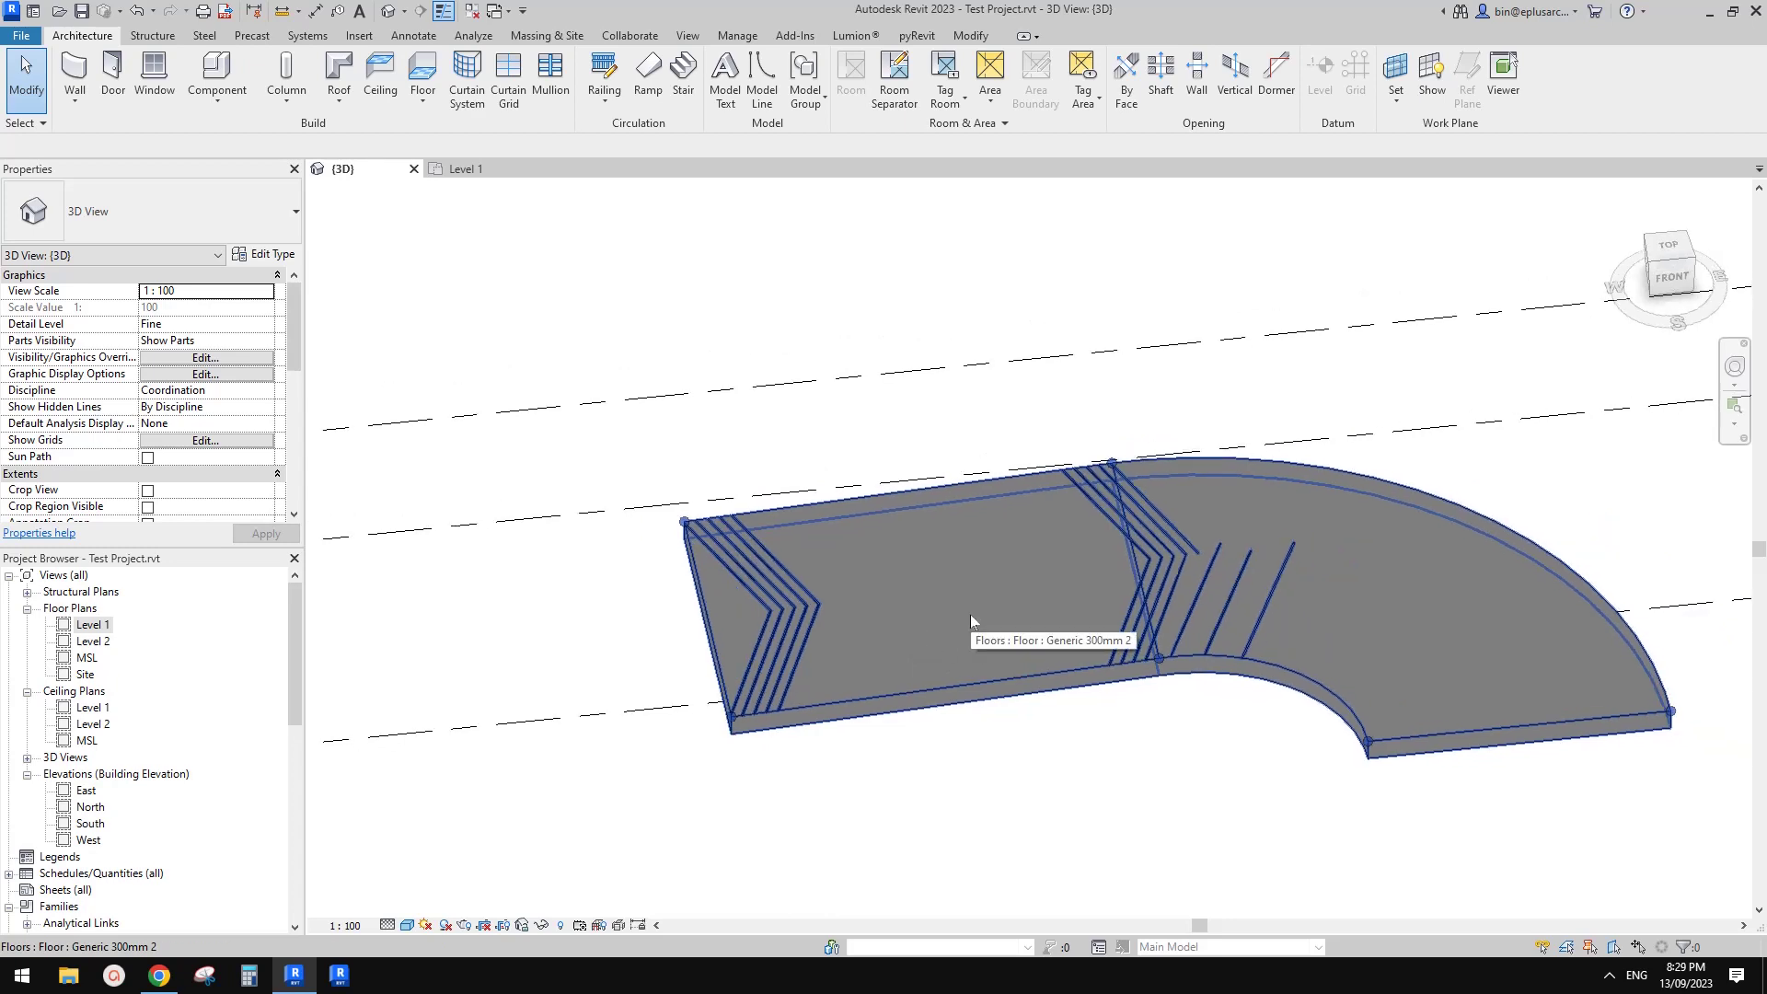
pyautogui.moveTo(972, 621)
pyautogui.keyDown('shift'); pyautogui.mouseDown(button='middle')
pyautogui.moveTo(994, 616)
pyautogui.moveTo(974, 599)
pyautogui.moveTo(1018, 461)
pyautogui.moveTo(817, 489)
pyautogui.moveTo(985, 548)
pyautogui.moveTo(1069, 547)
pyautogui.moveTo(1013, 622)
pyautogui.moveTo(999, 603)
pyautogui.mouseUp(button='middle'); pyautogui.keyUp('shift')
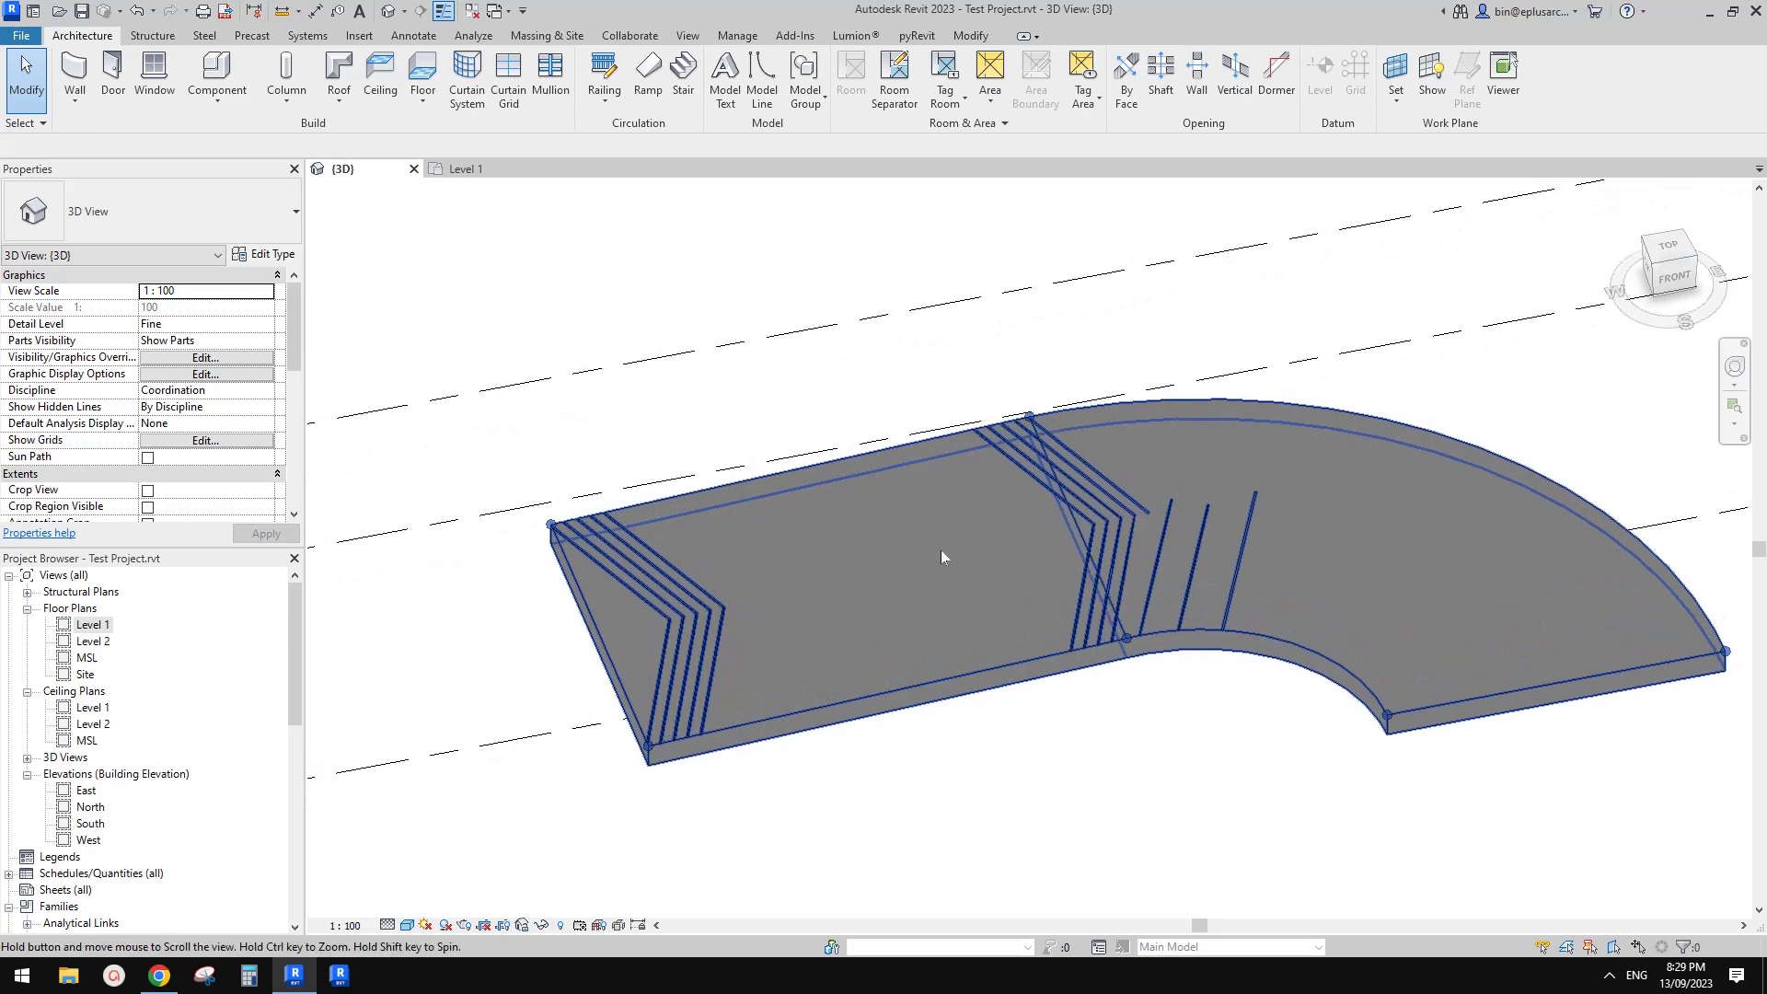
pyautogui.scroll(2, 998, 603)
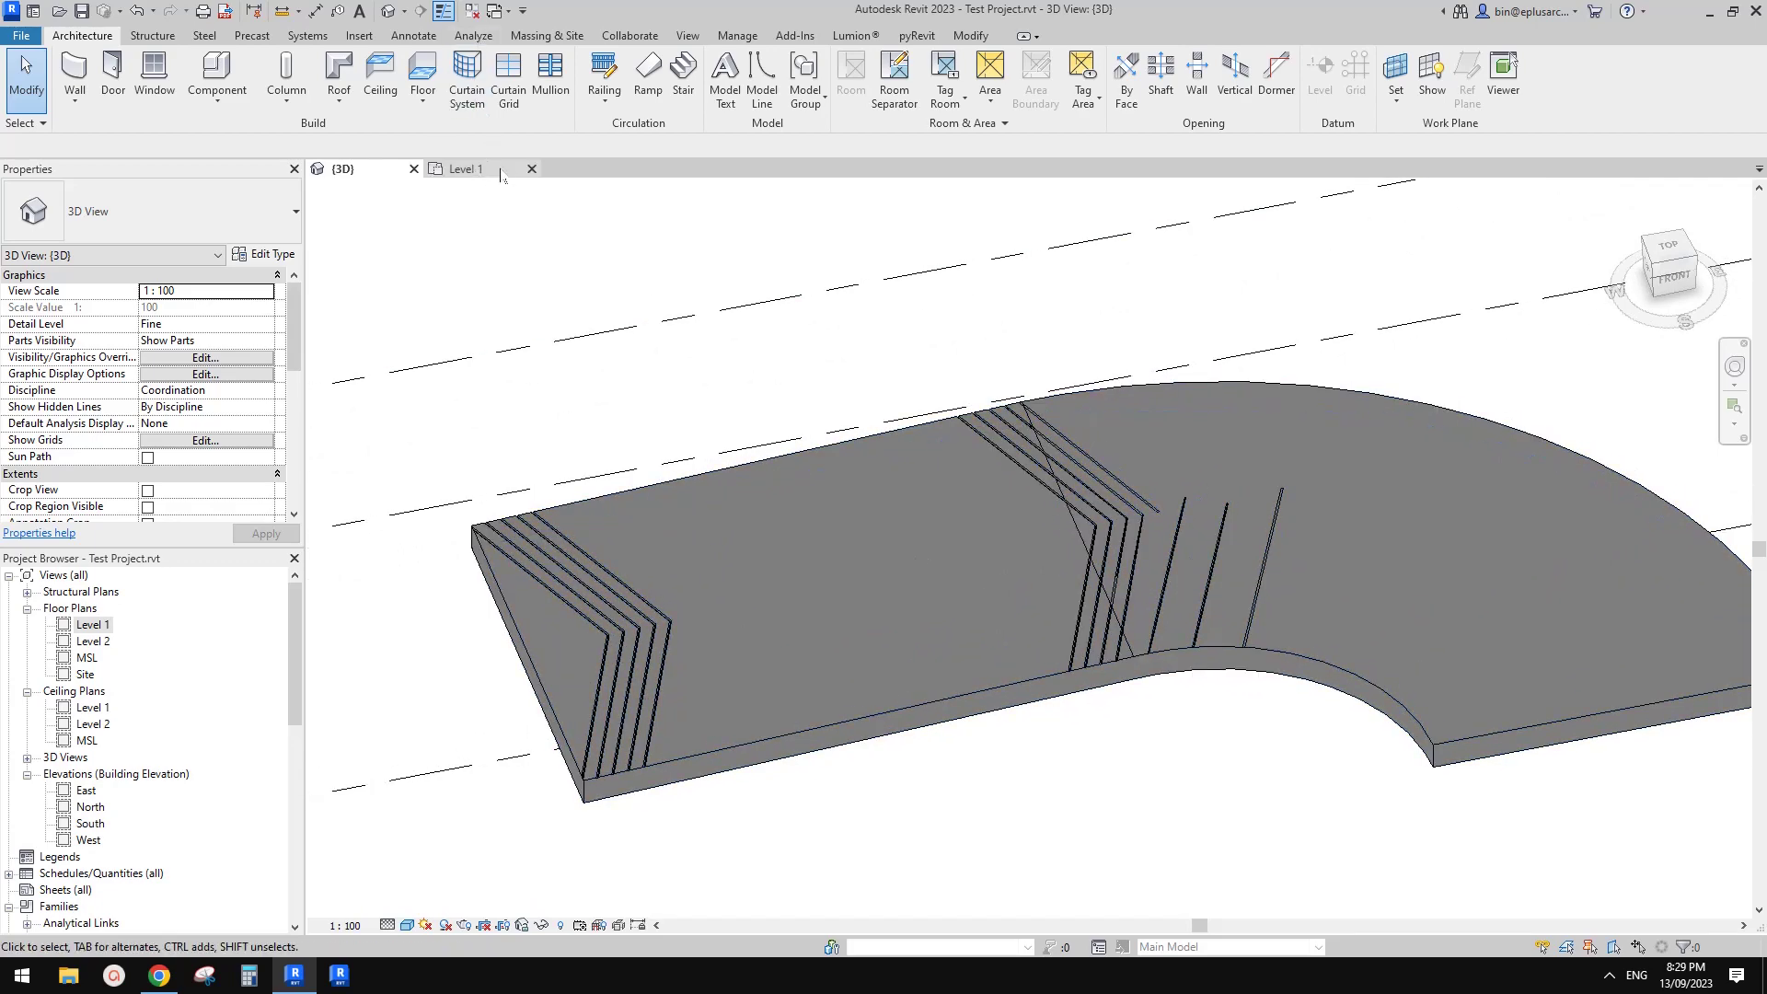
# - Create a new family from the metric generic model adaptive template
pyautogui.click(20, 35)
pyautogui.click(116, 104)
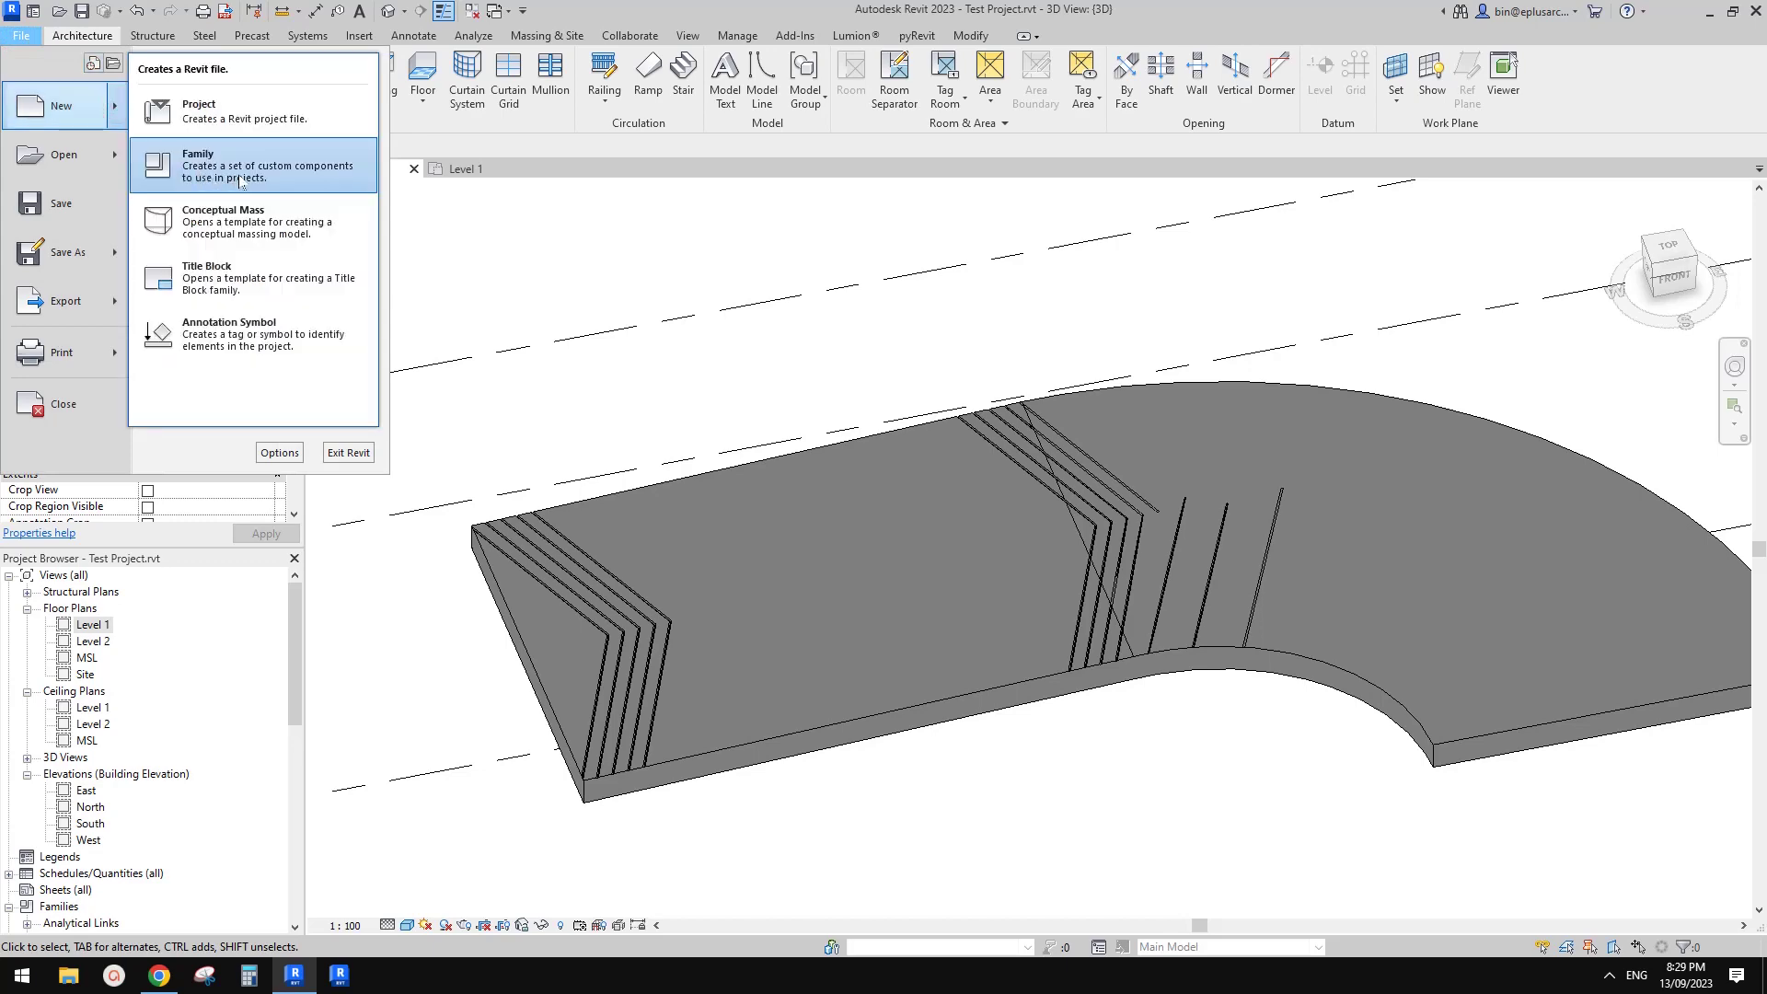
pyautogui.click(241, 180)
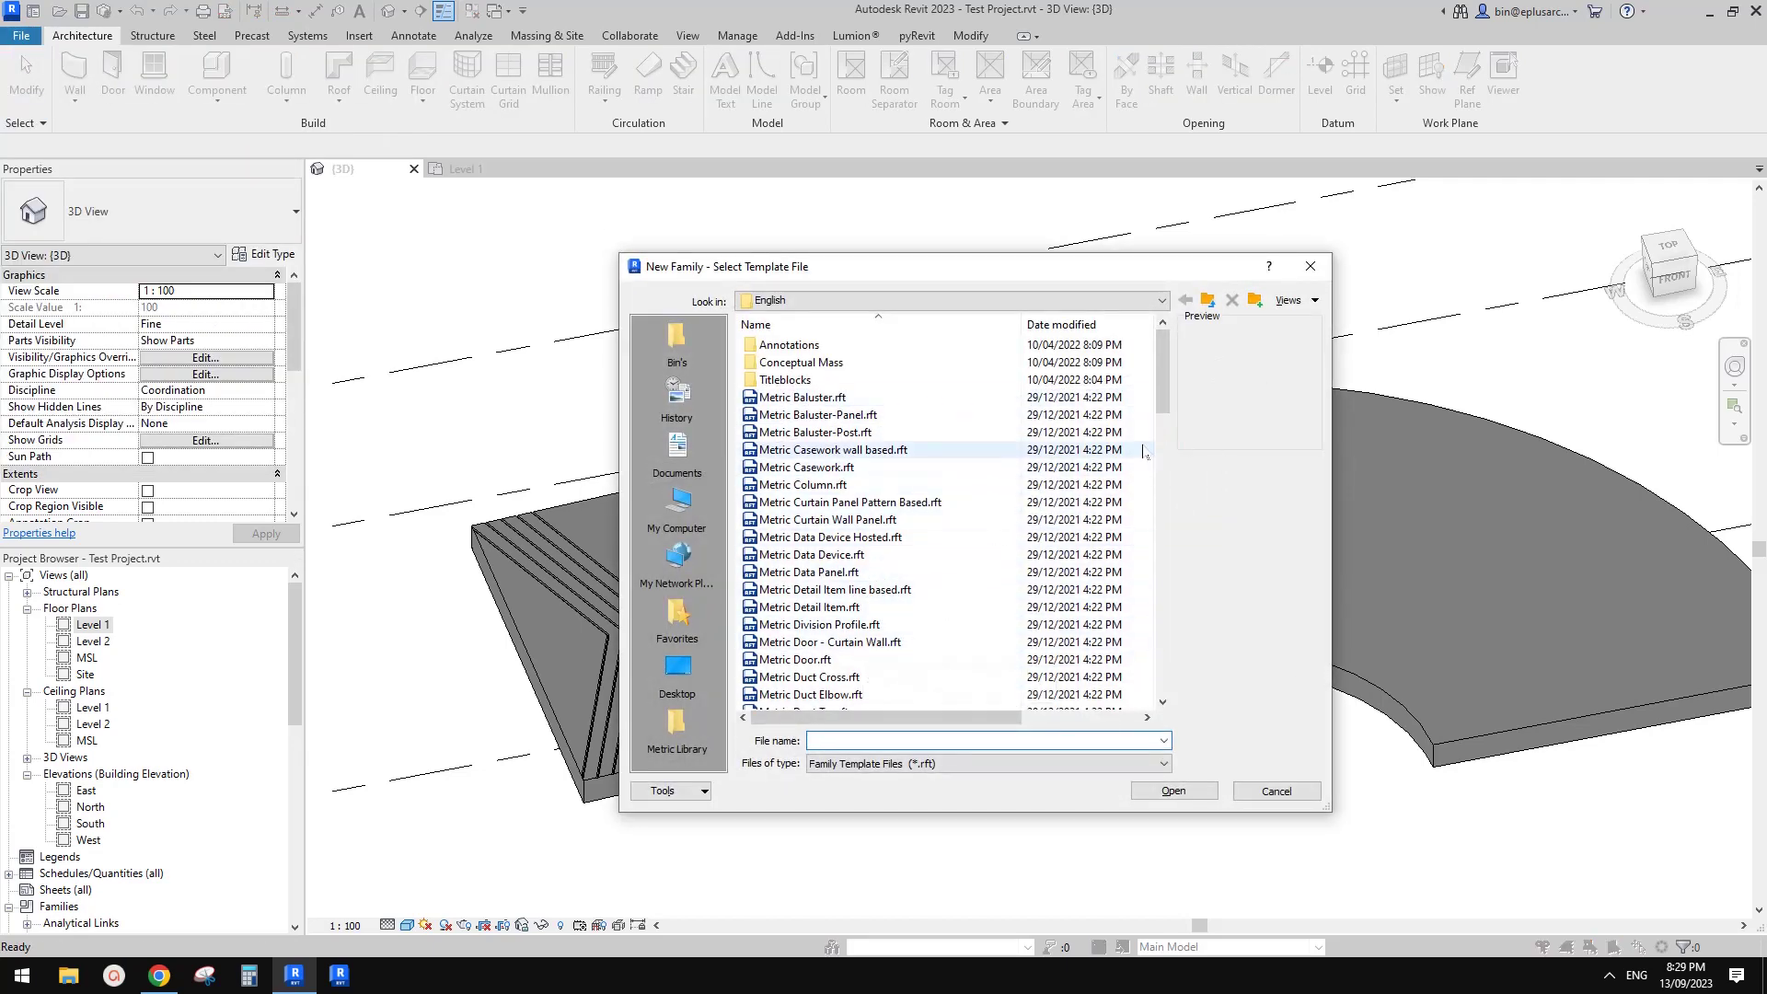
pyautogui.scroll(-10, 1144, 451)
pyautogui.doubleClick(884, 489)
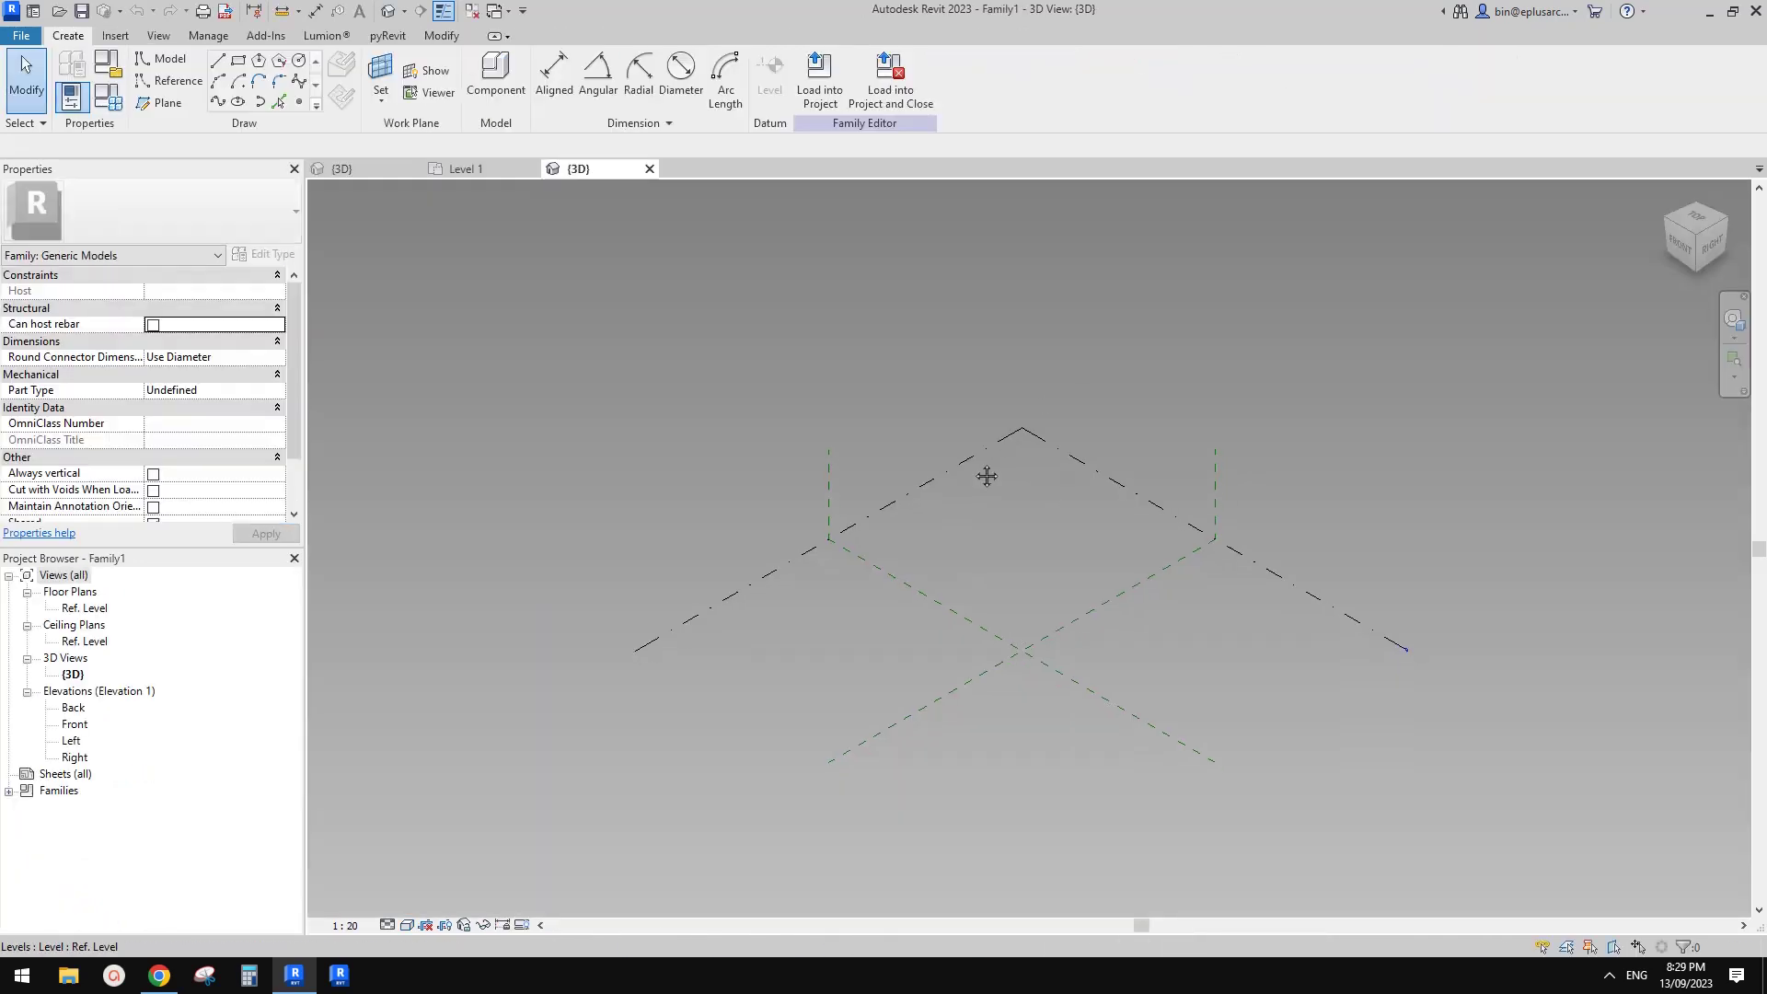
# - Place two reference points on the Ref. Level plane and make both of them adaptive
pyautogui.click(299, 101)
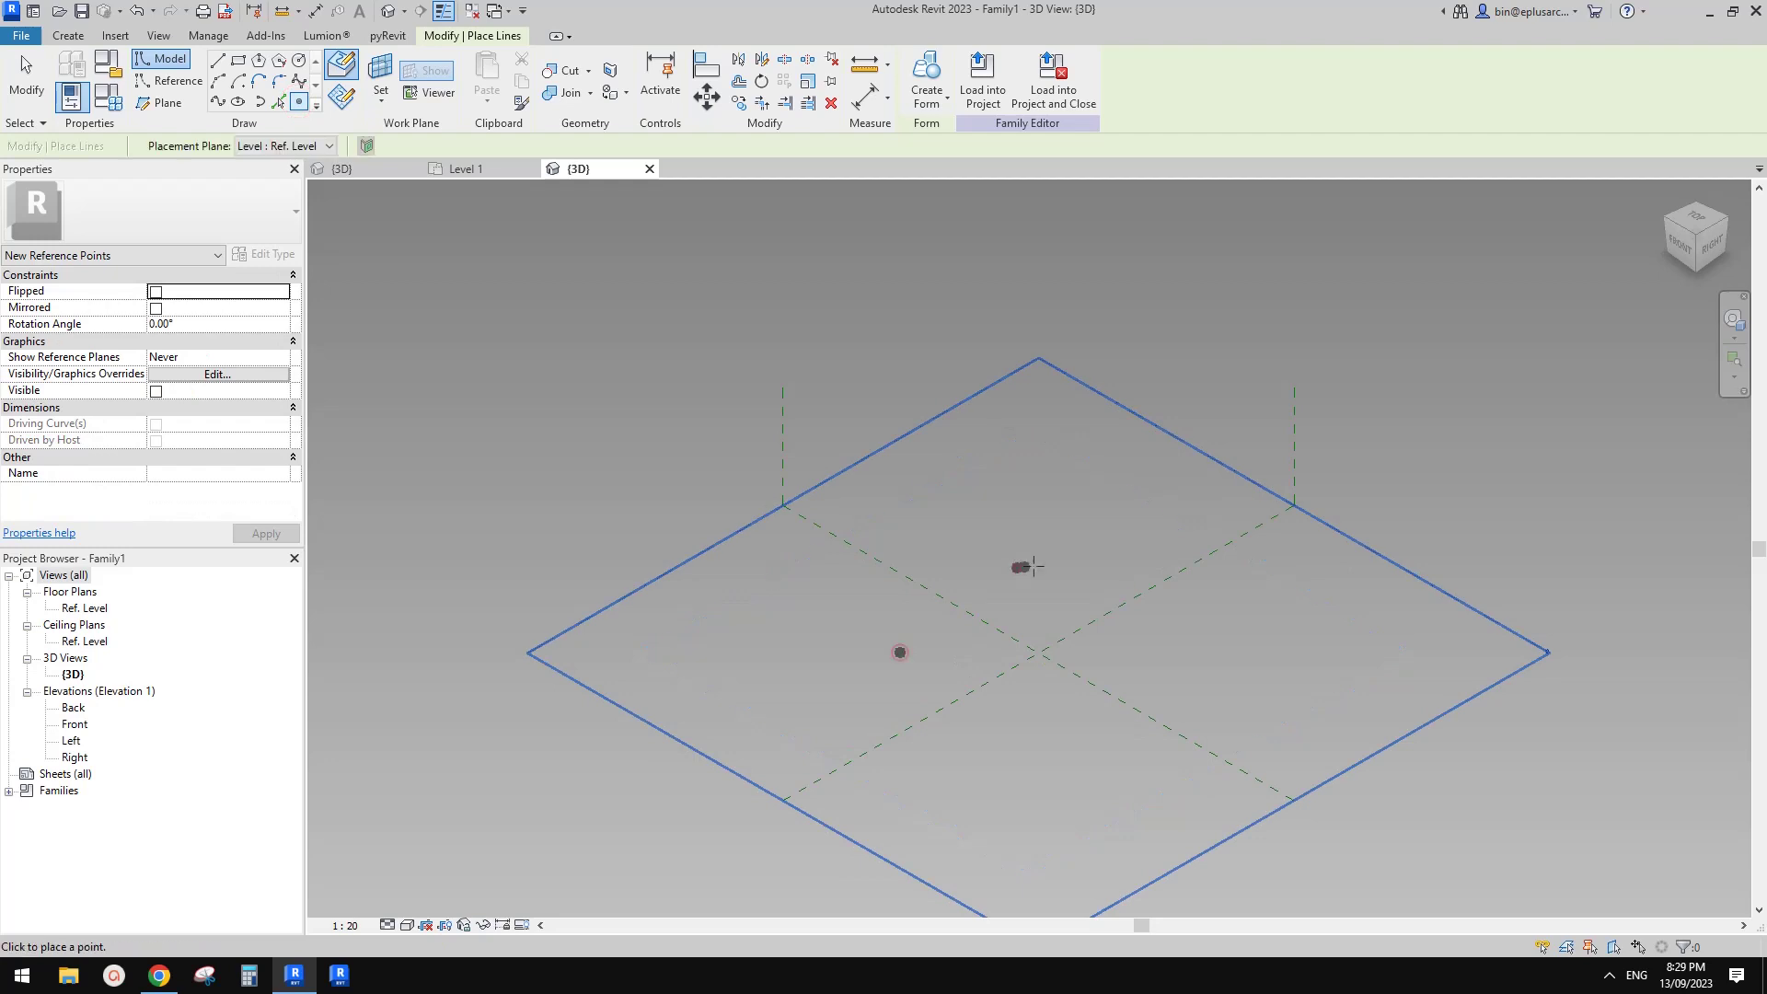
pyautogui.press('Escape')
pyautogui.press('Escape')
pyautogui.moveTo(842, 481); pyautogui.dragTo(1110, 718)
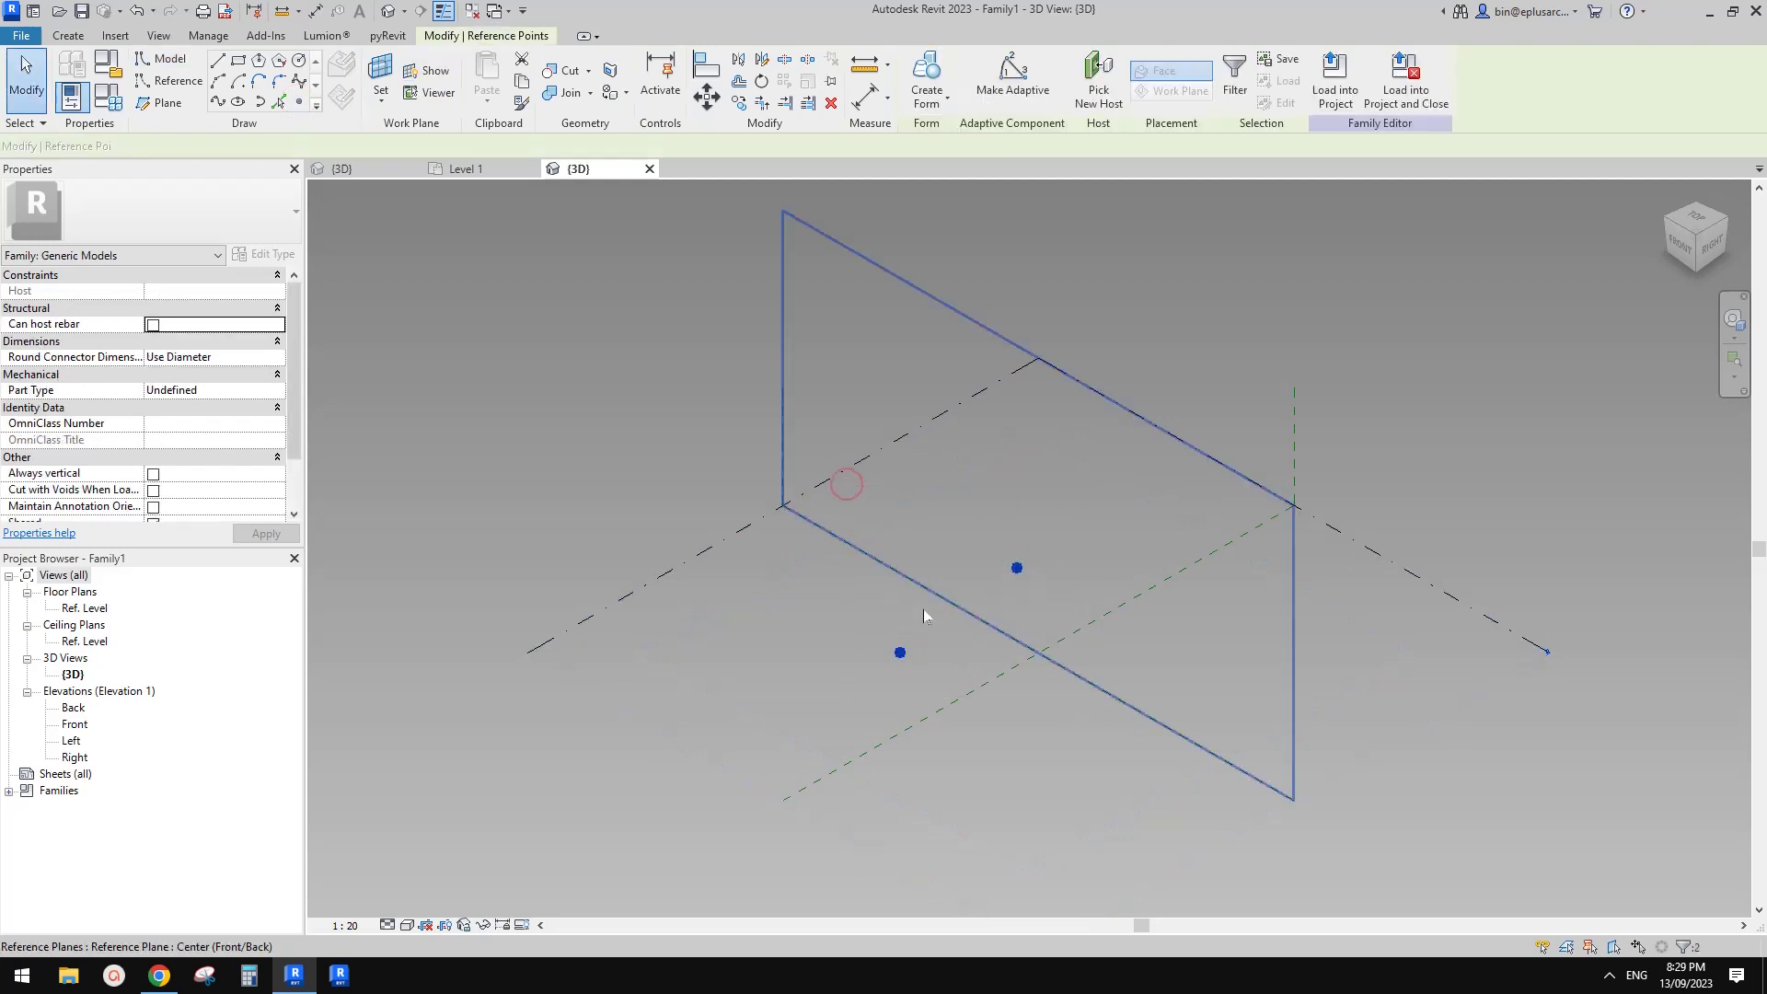
pyautogui.click(1013, 82)
pyautogui.scroll(2, 1002, 592)
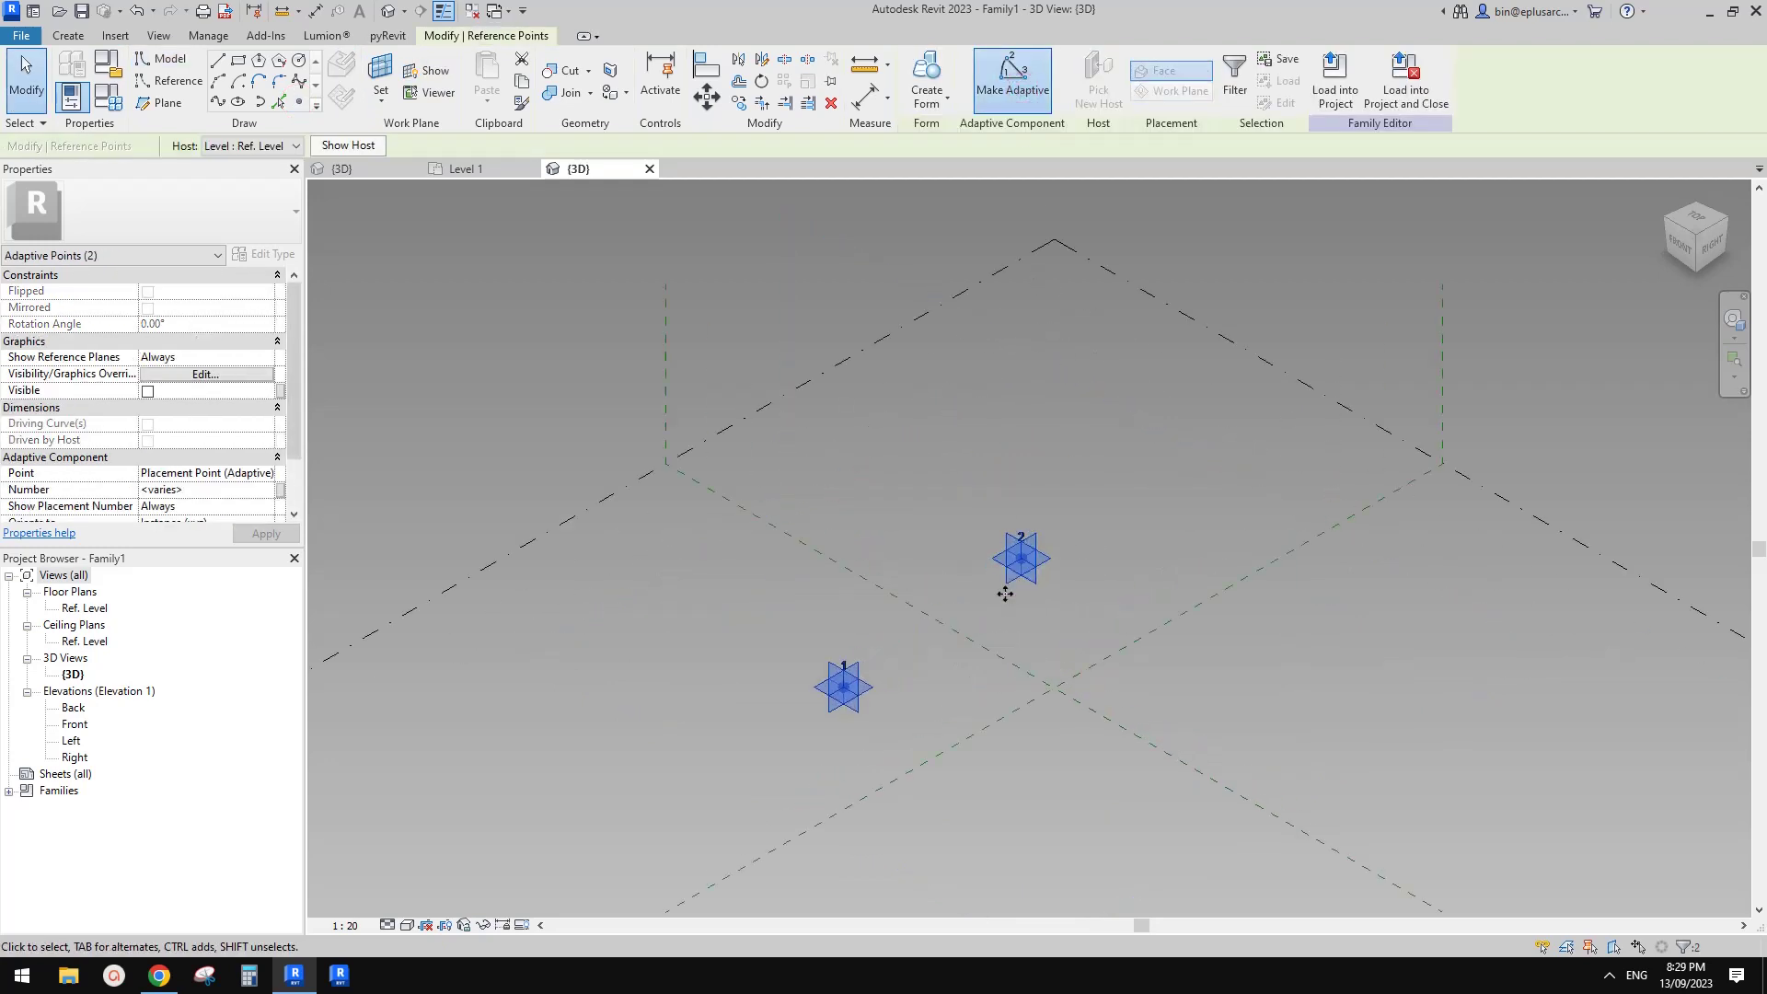
pyautogui.moveTo(1086, 424); pyautogui.dragTo(1021, 513, button='middle')
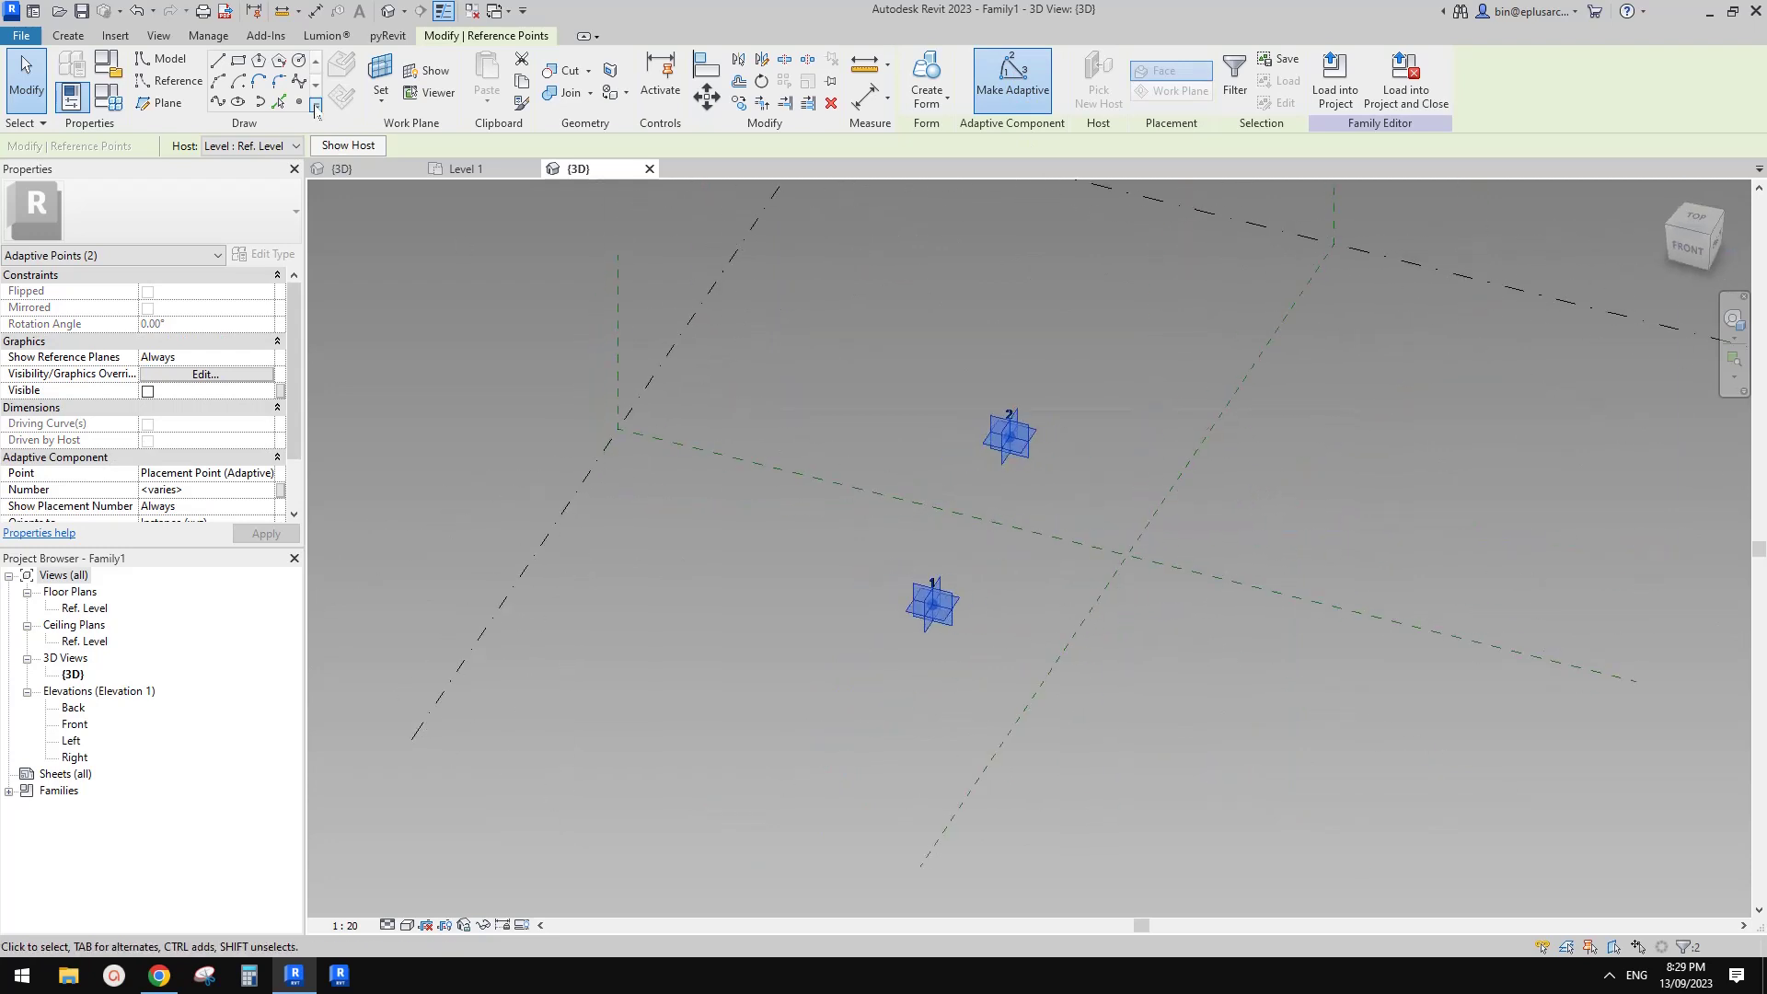
# - Join the two adaptive points with a spline through points, make it a reference line, and host a reference point at its midpoint
pyautogui.click(221, 103)
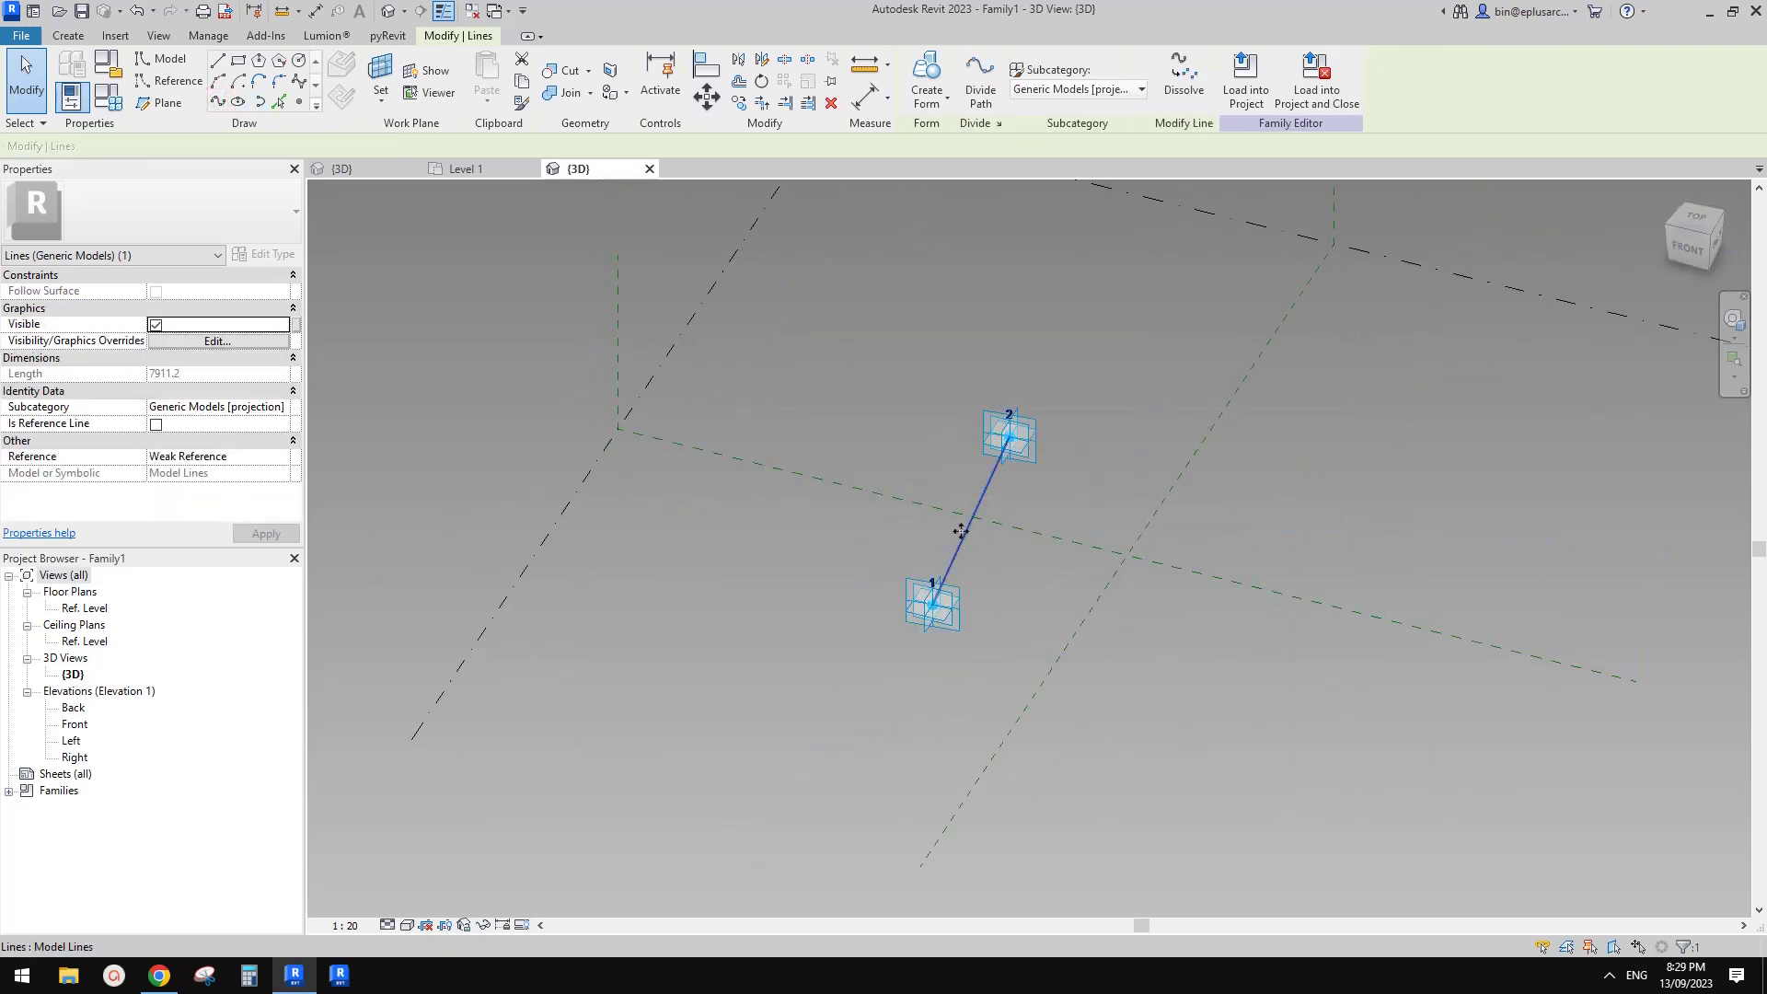
pyautogui.click(155, 424)
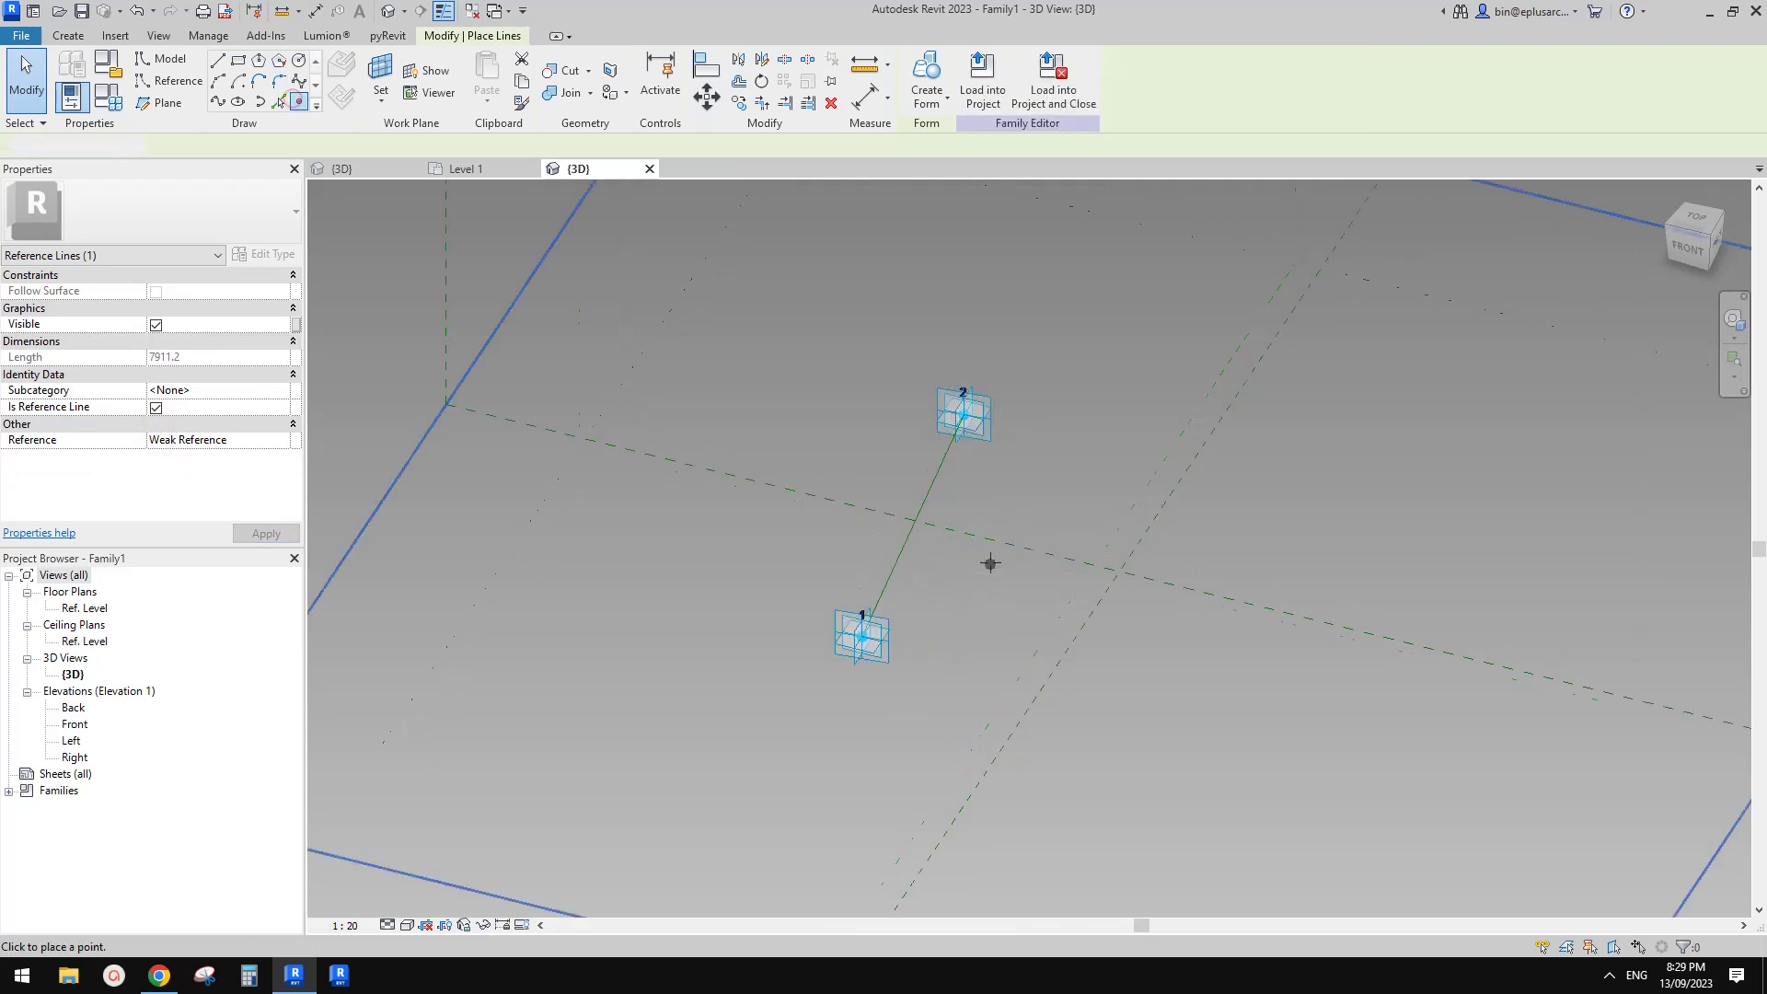
pyautogui.keyDown('shift'); pyautogui.moveTo(990, 564); pyautogui.dragTo(938, 540, button='middle'); pyautogui.keyUp('shift')
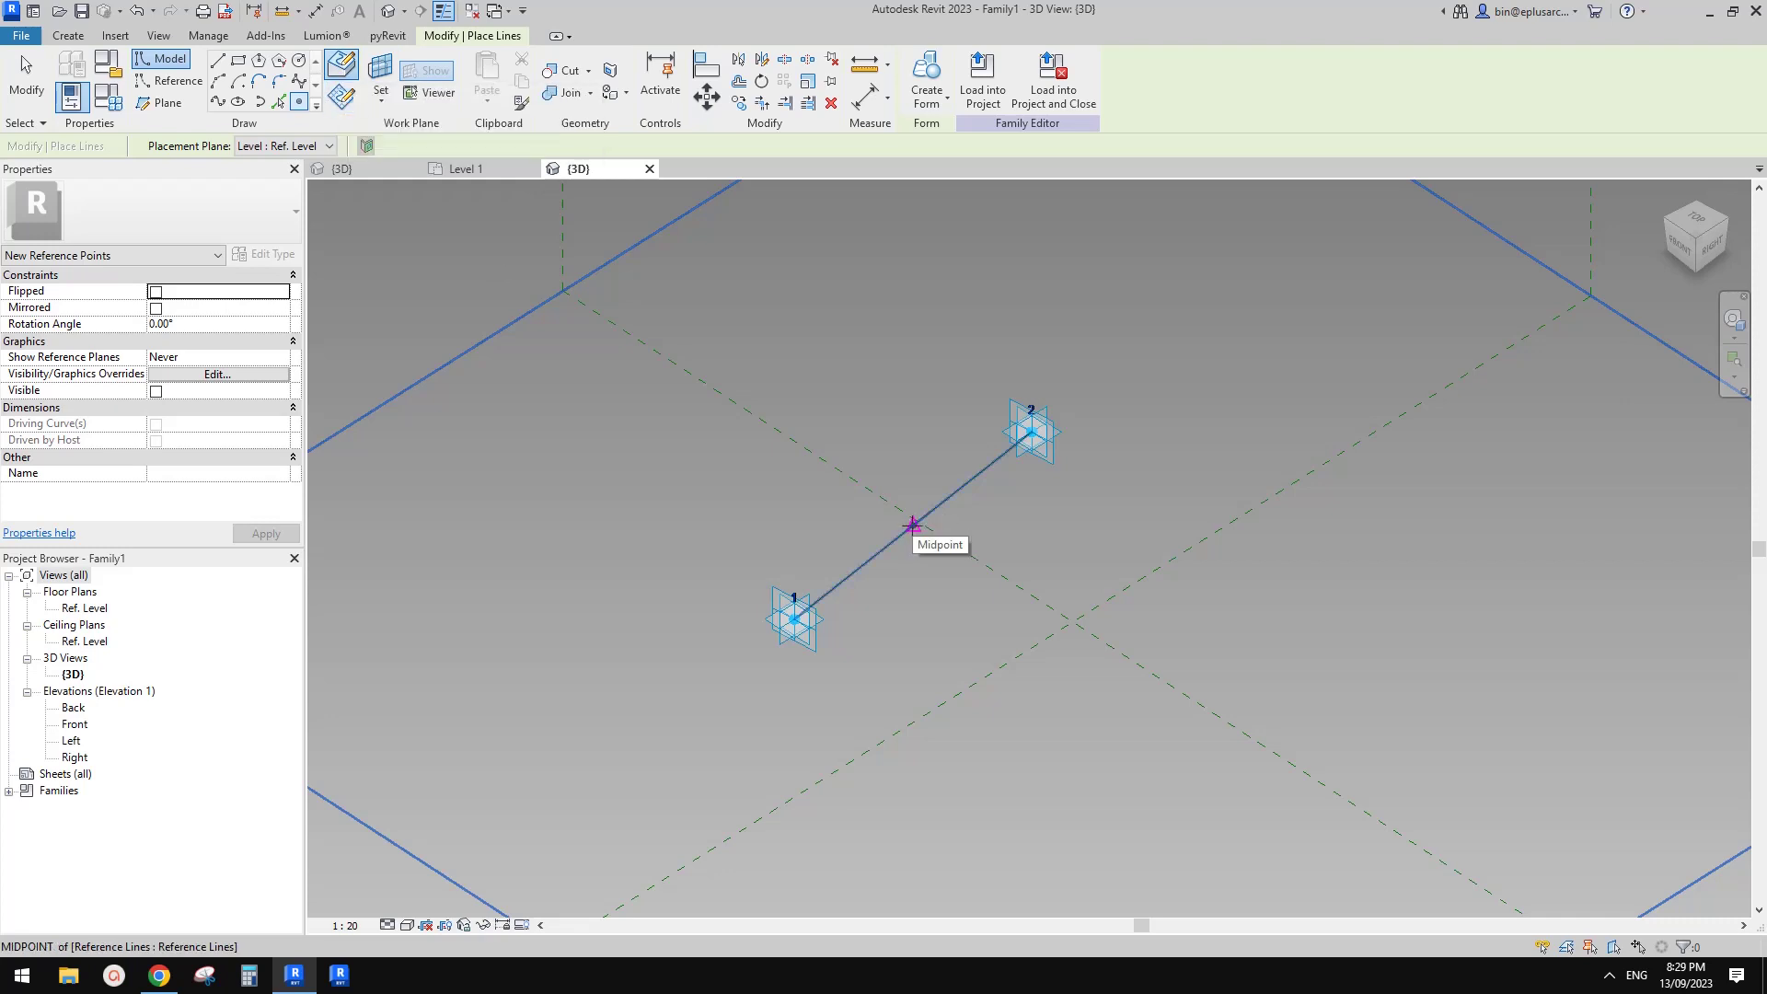
pyautogui.click(912, 524)
pyautogui.press('Escape')
pyautogui.press('Escape')
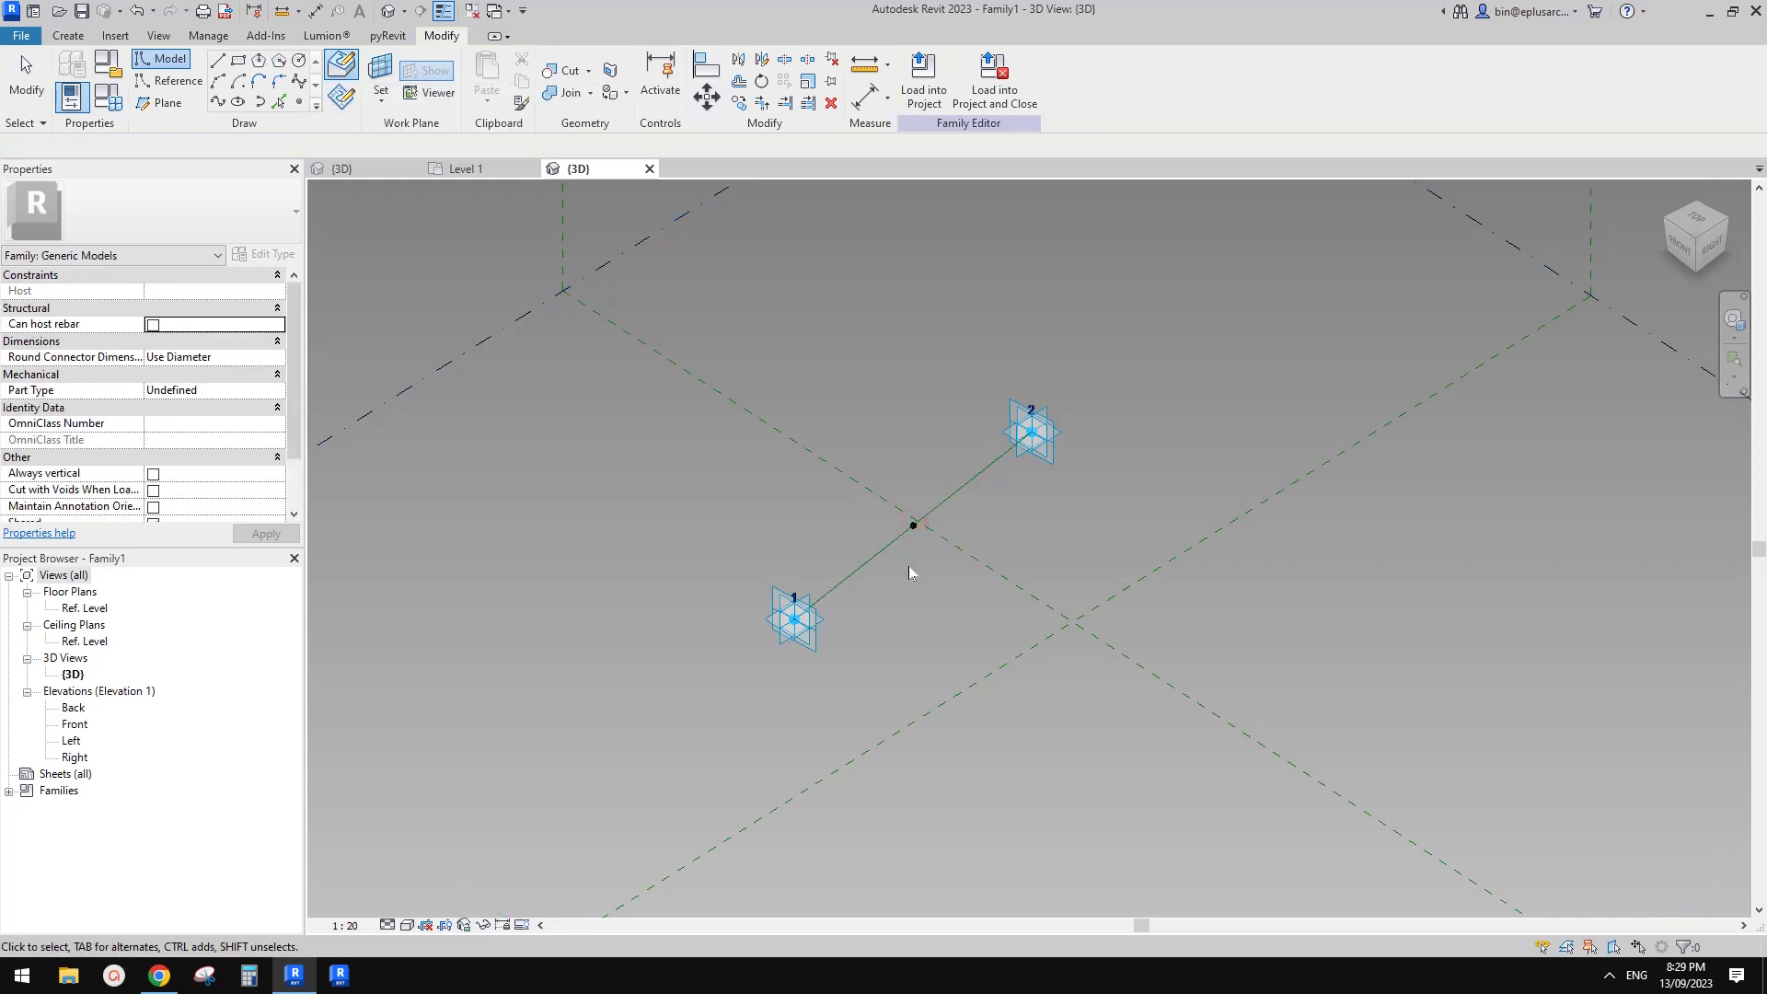
# - Associate the midpoint reference point's Rotation Angle with a new family parameter named a
pyautogui.keyDown('shift'); pyautogui.moveTo(911, 564); pyautogui.dragTo(900, 524, button='middle'); pyautogui.keyUp('shift')
pyautogui.click(899, 522)
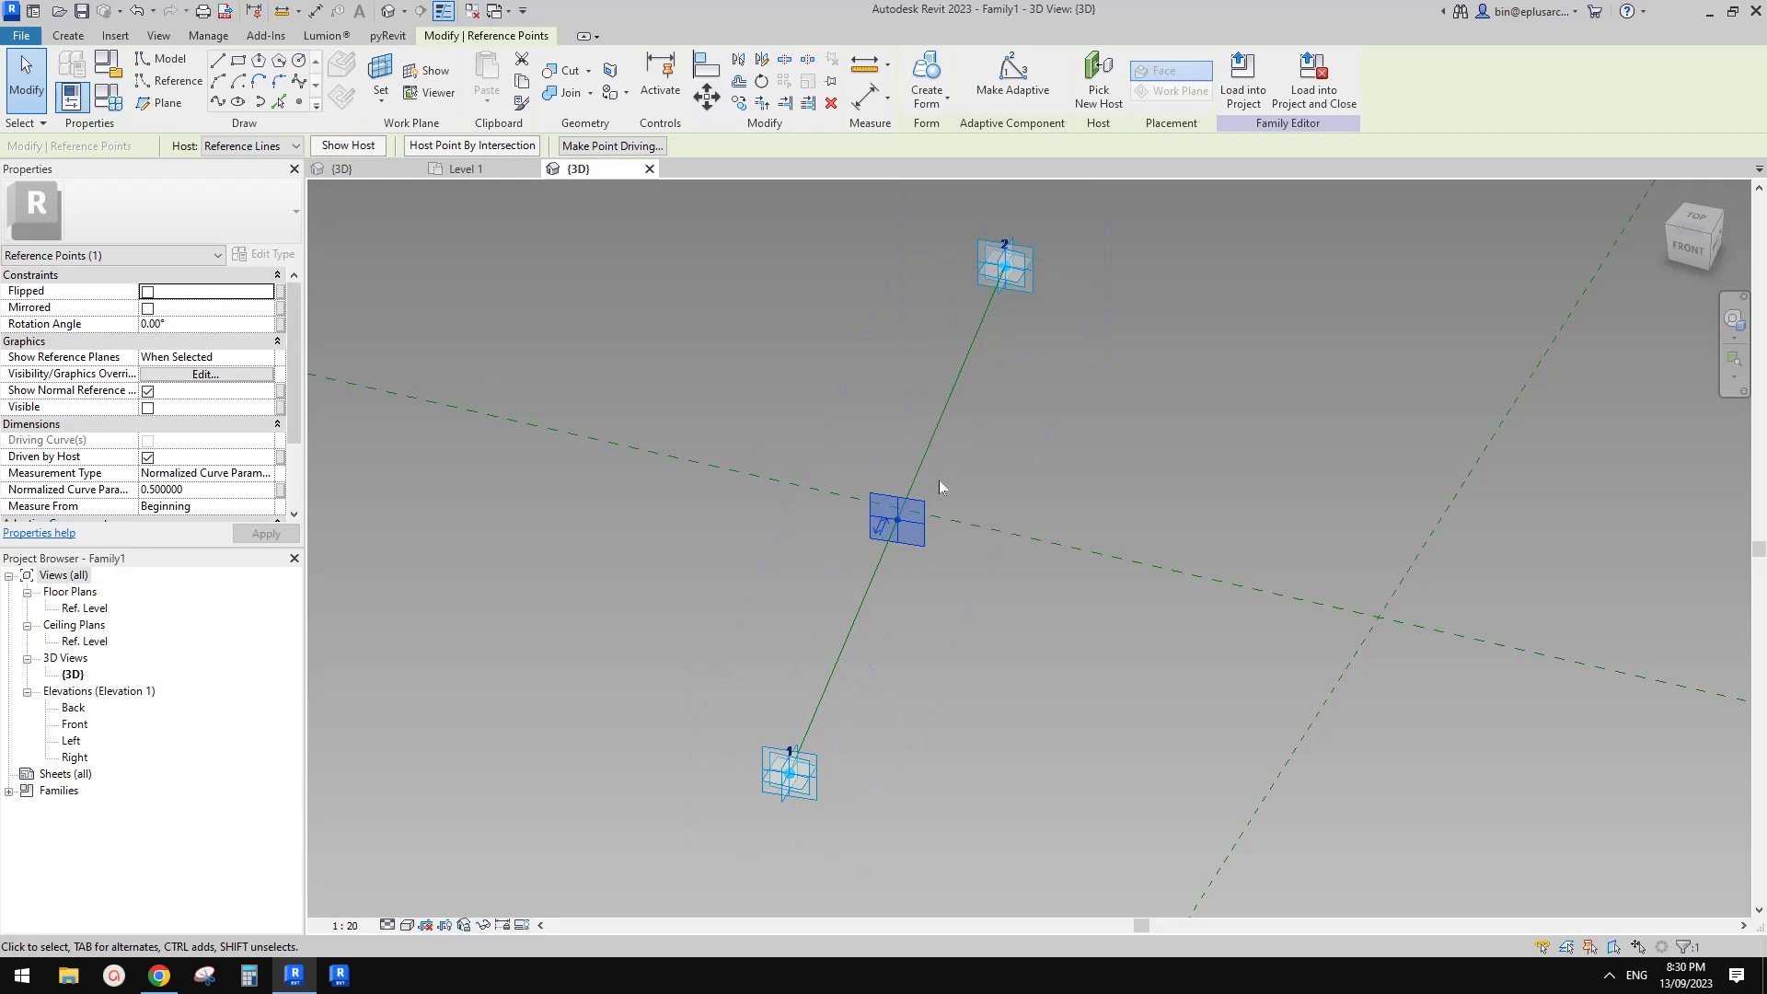
pyautogui.click(281, 323)
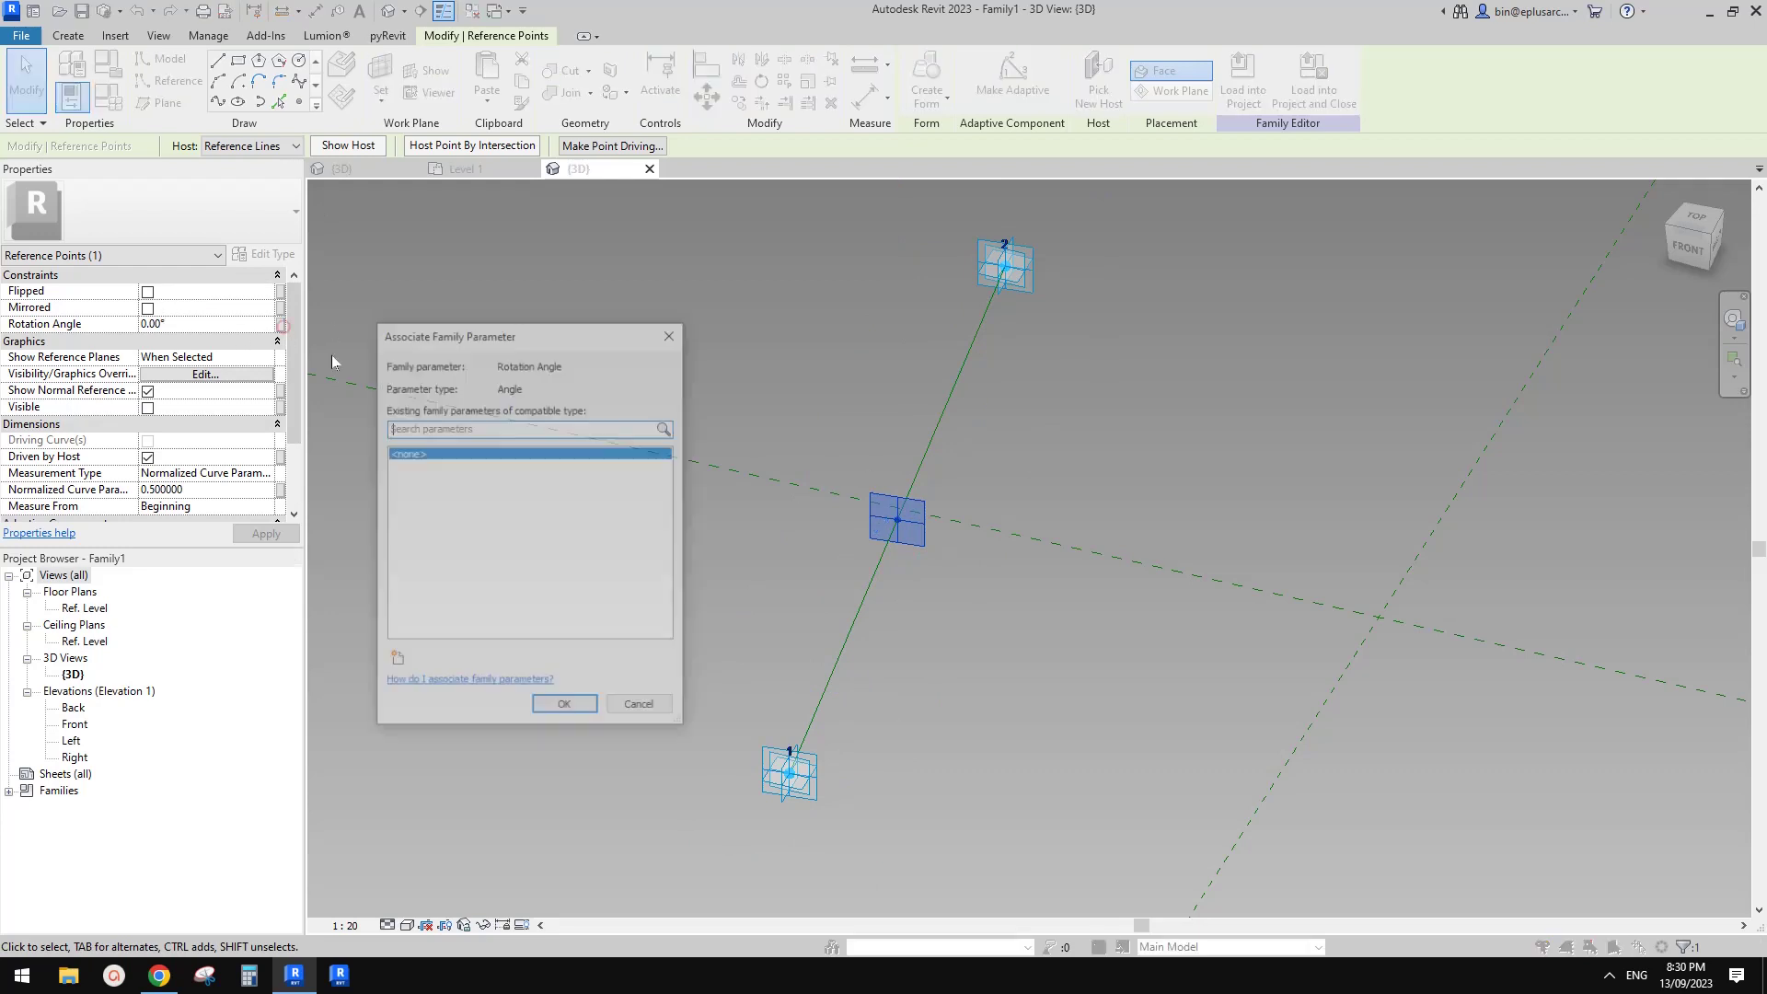
pyautogui.write('a')
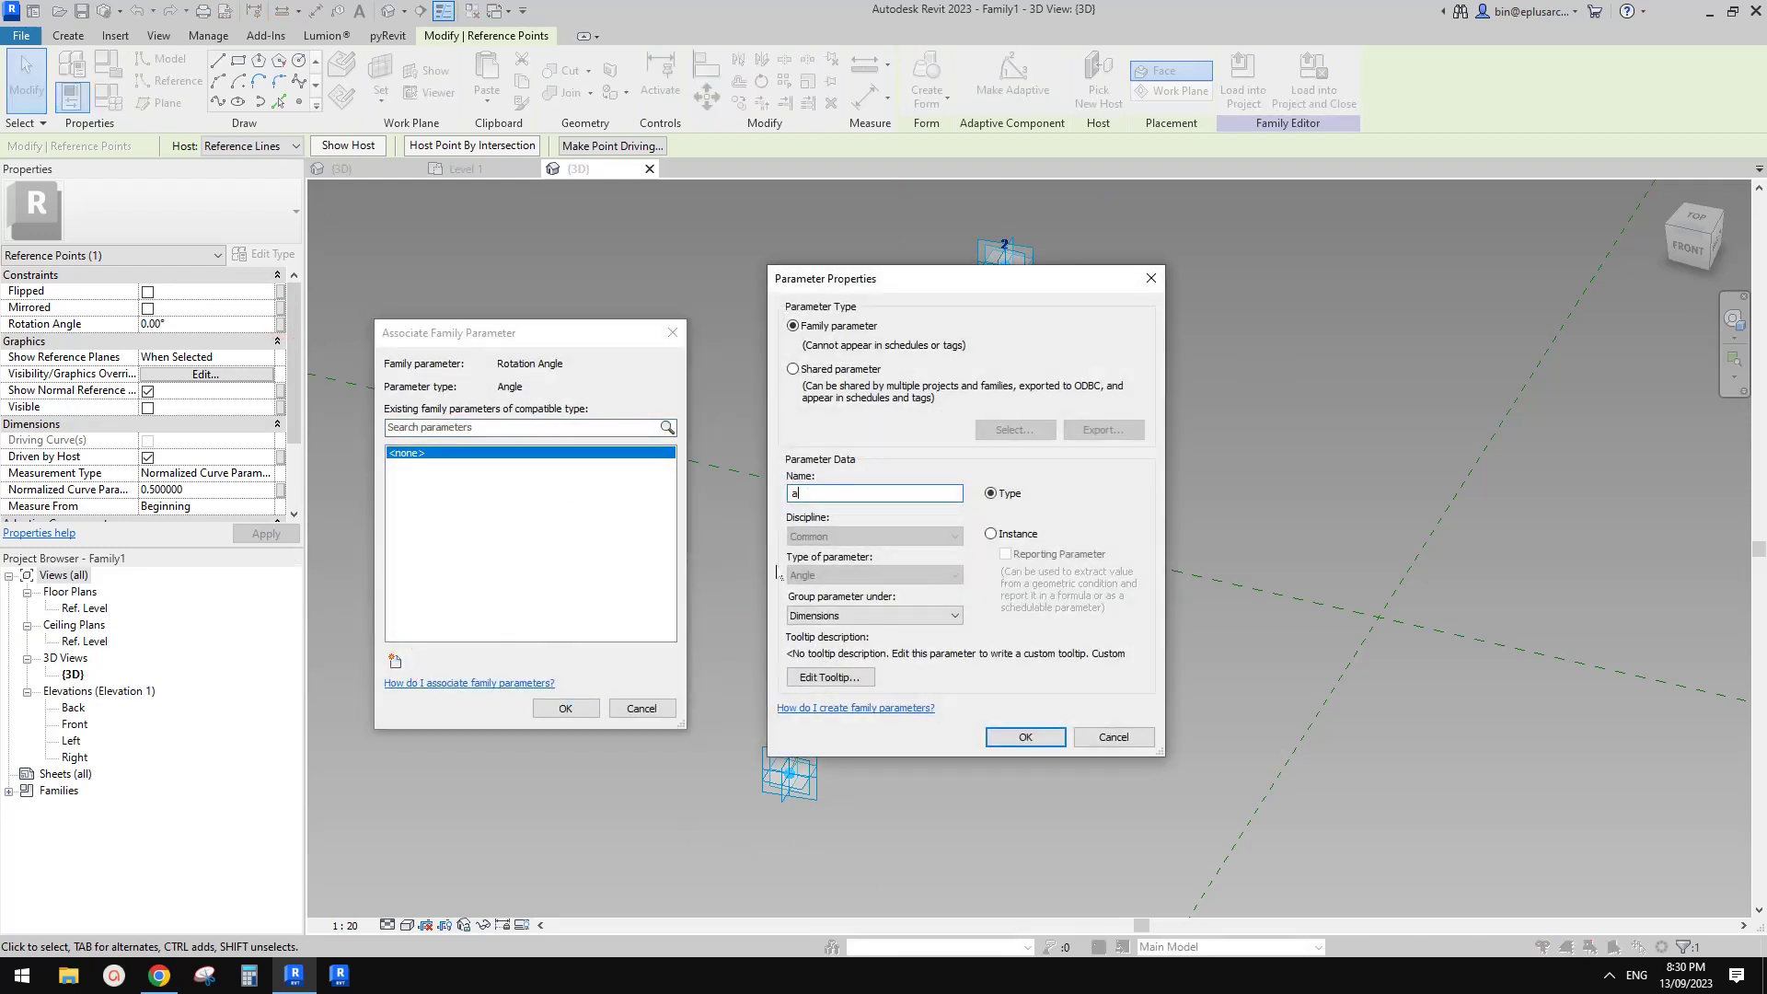
pyautogui.press('Return')
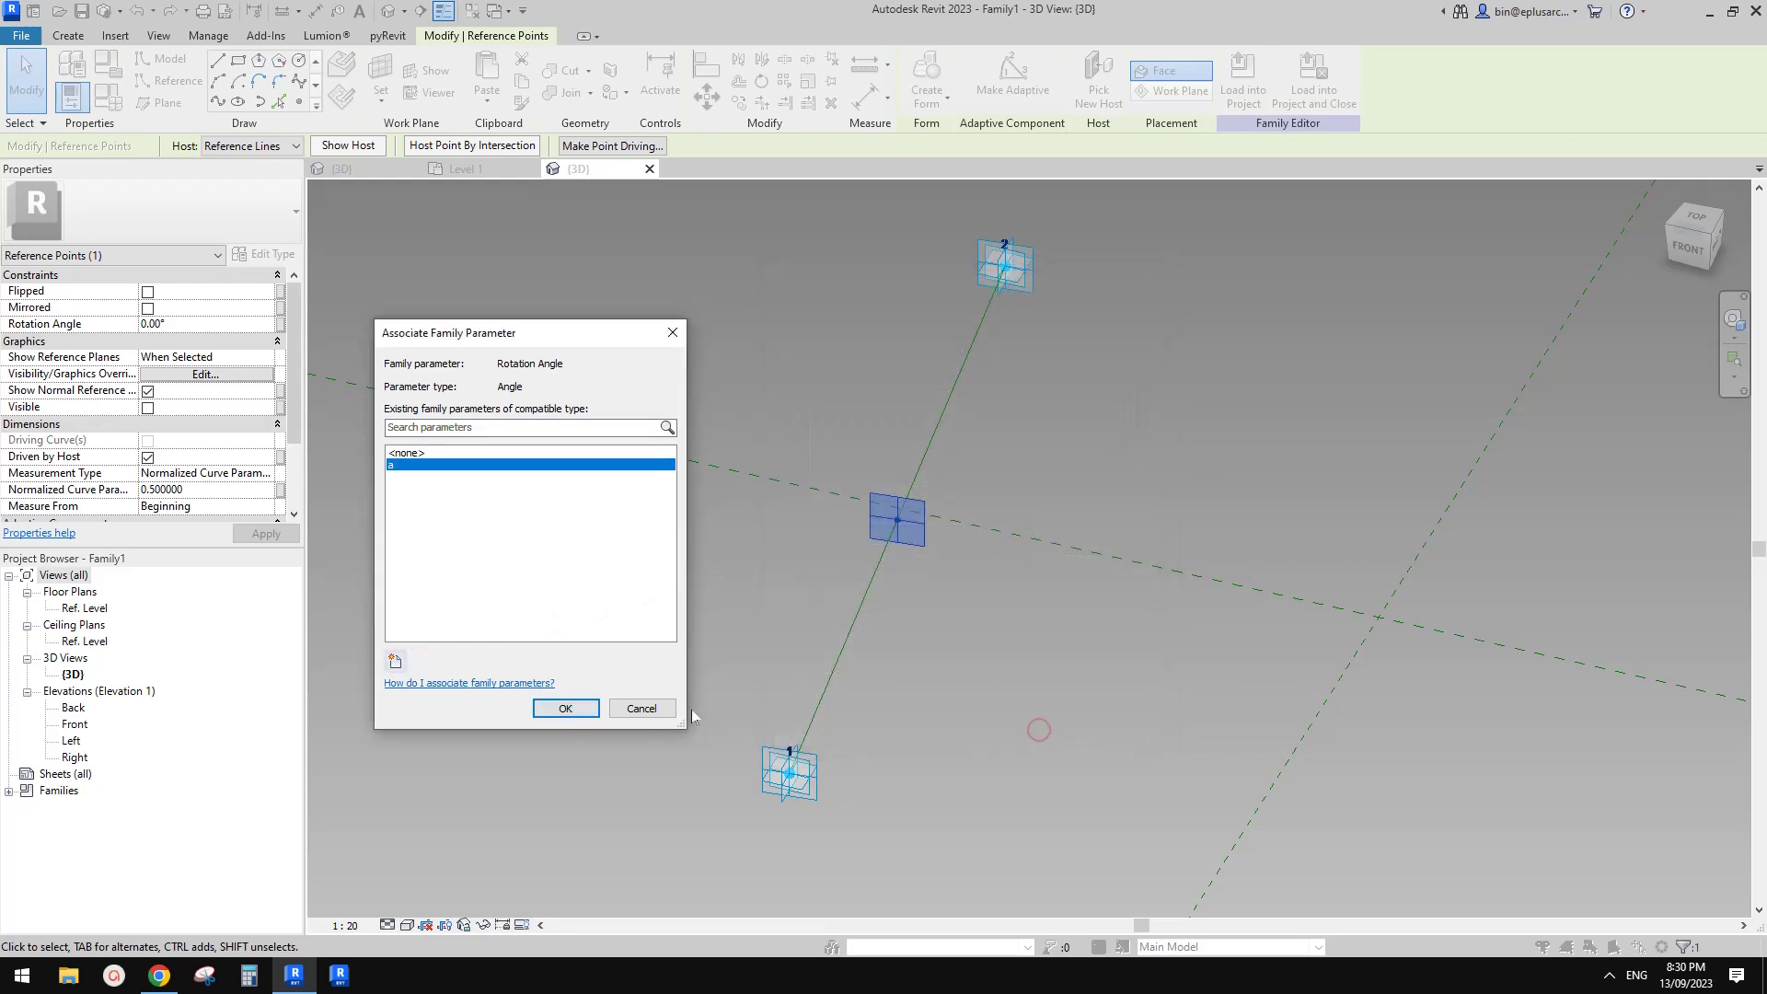
pyautogui.click(569, 708)
# - Set the midpoint reference point's vertical plane along the line as the work plane and place another reference point on the midpoint
pyautogui.keyDown('shift'); pyautogui.moveTo(995, 486); pyautogui.dragTo(951, 526, button='middle'); pyautogui.keyUp('shift')
pyautogui.click(299, 103)
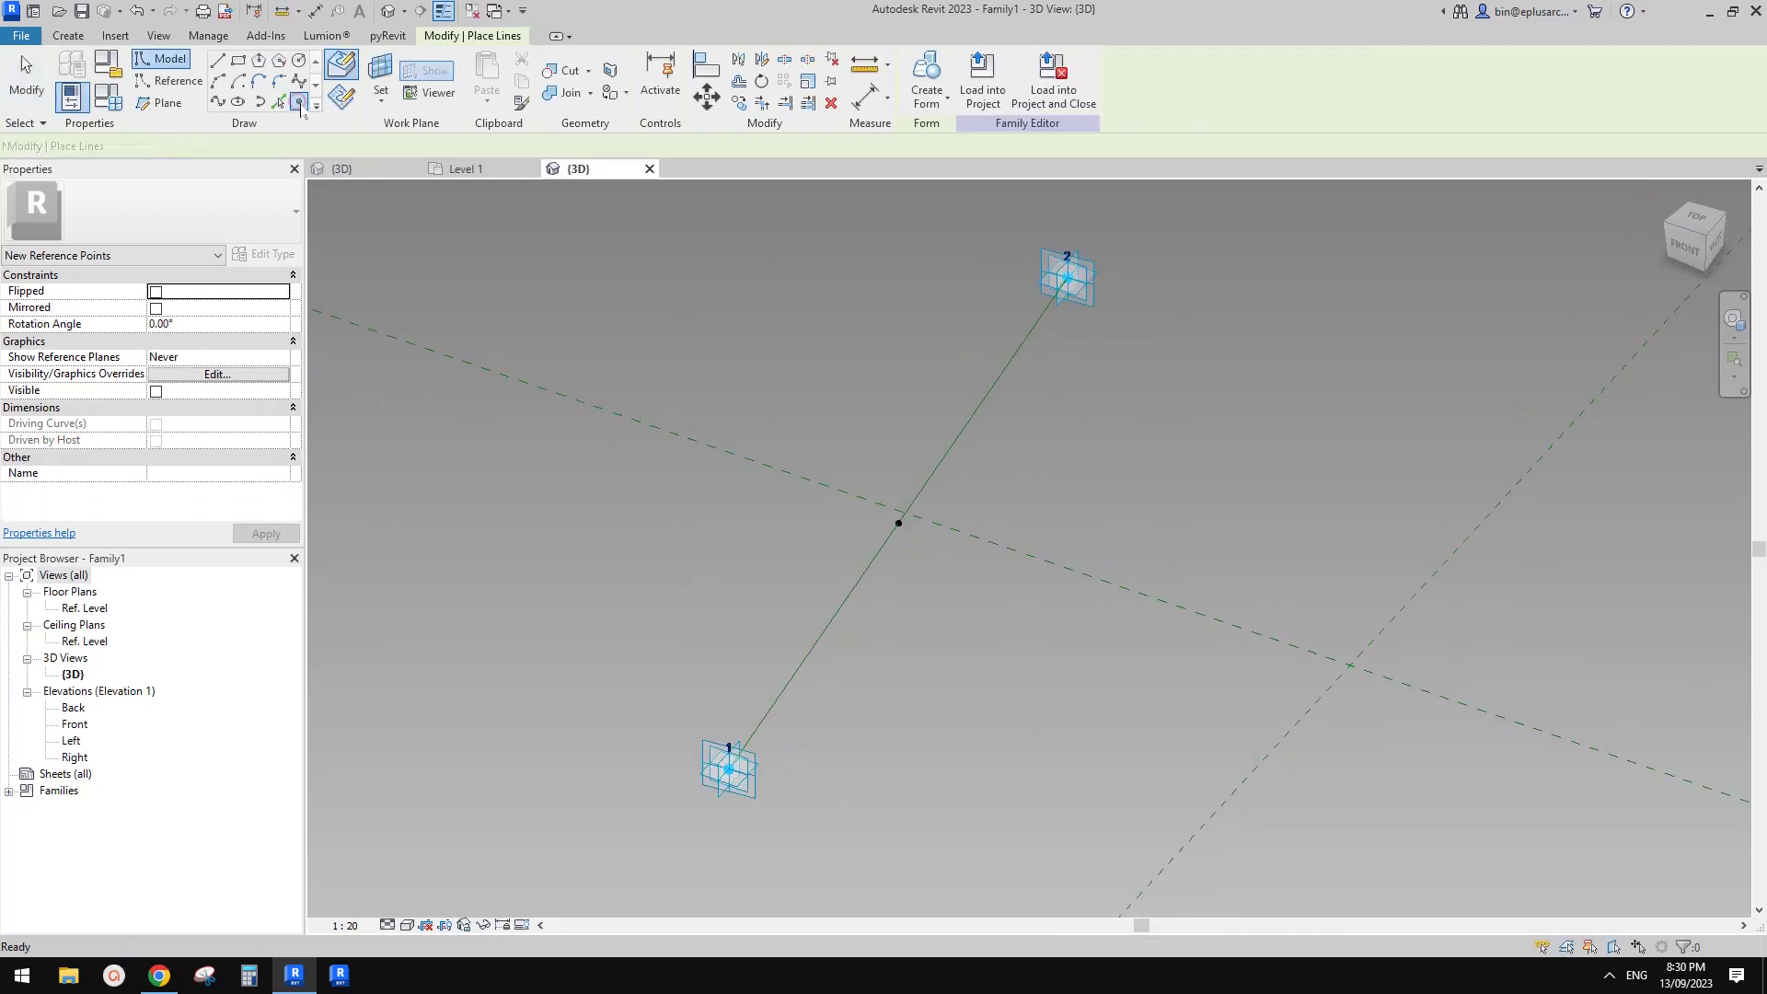
pyautogui.click(382, 74)
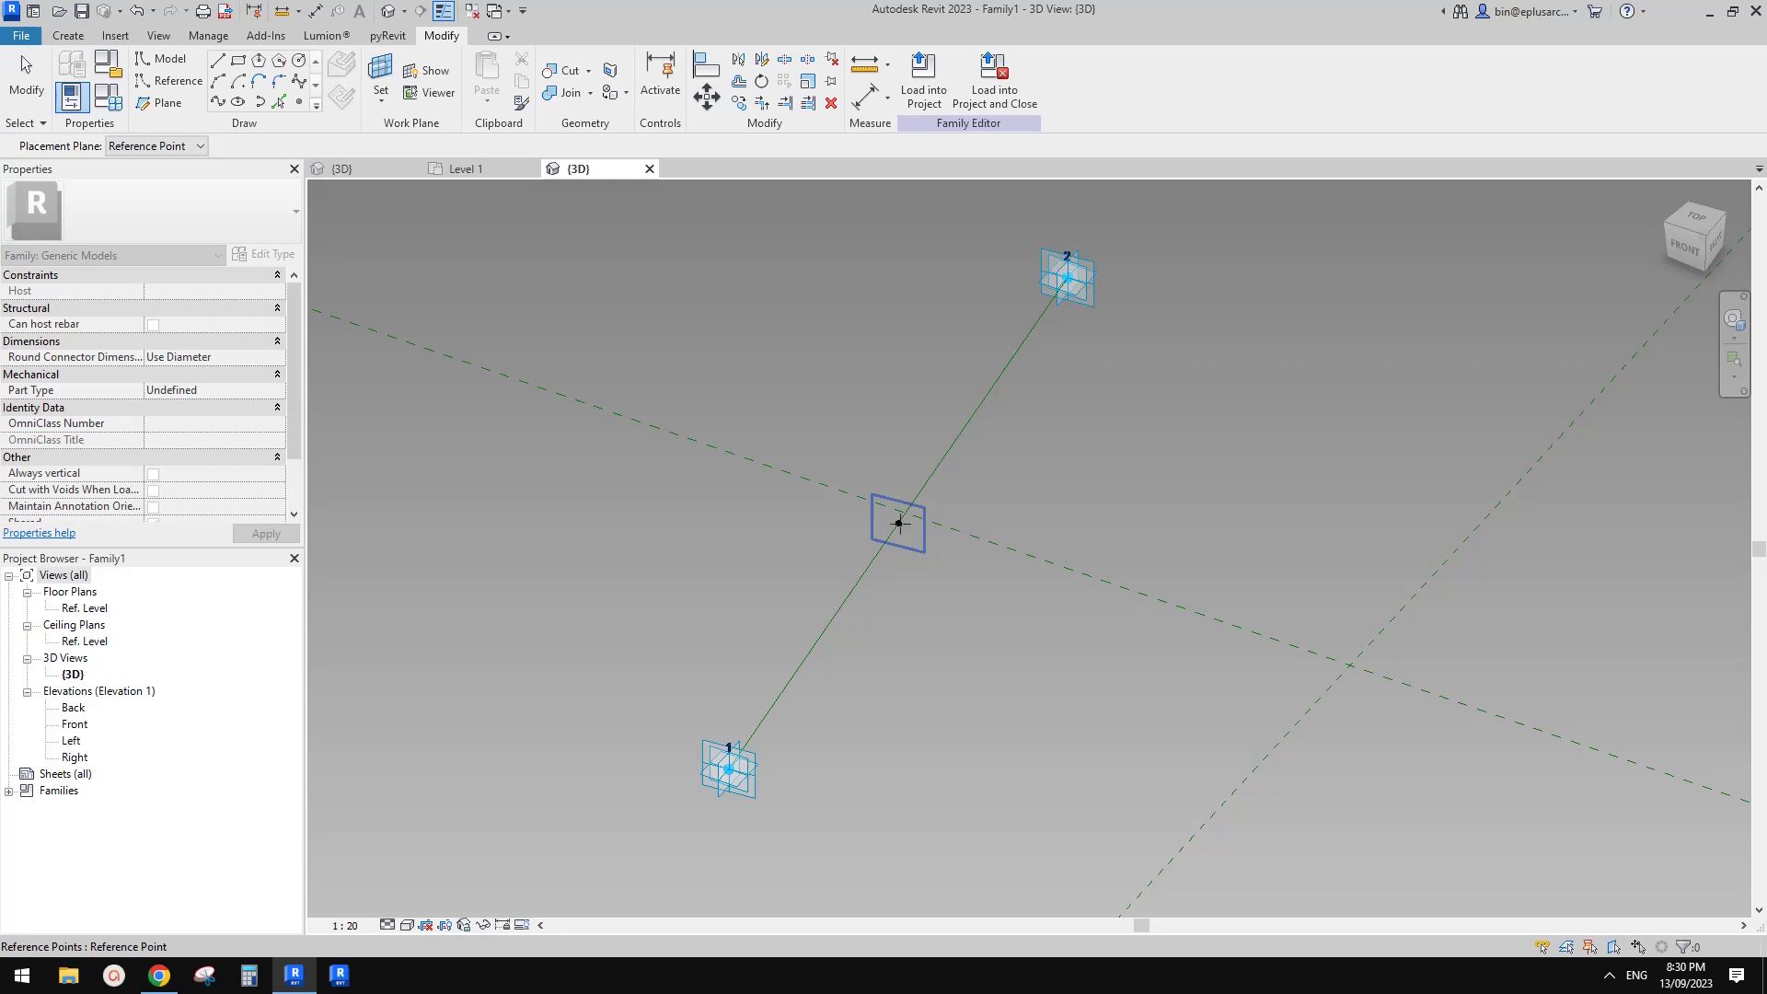
pyautogui.click(898, 523)
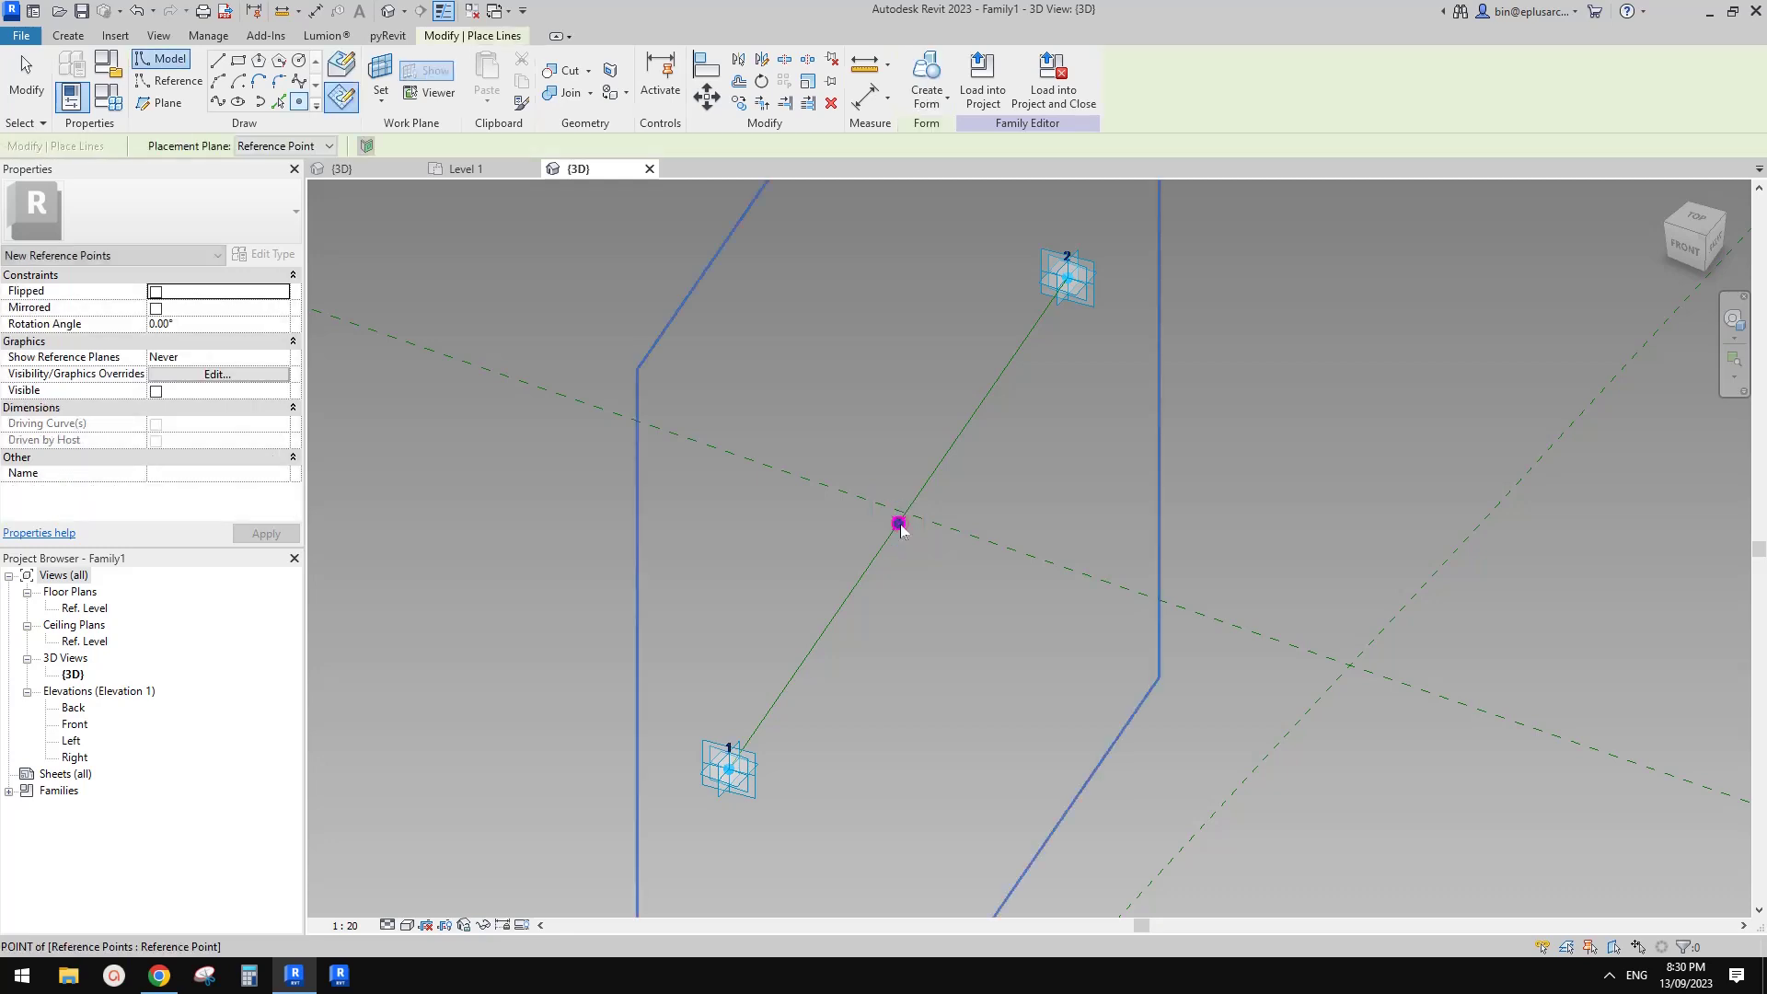
pyautogui.click(898, 523)
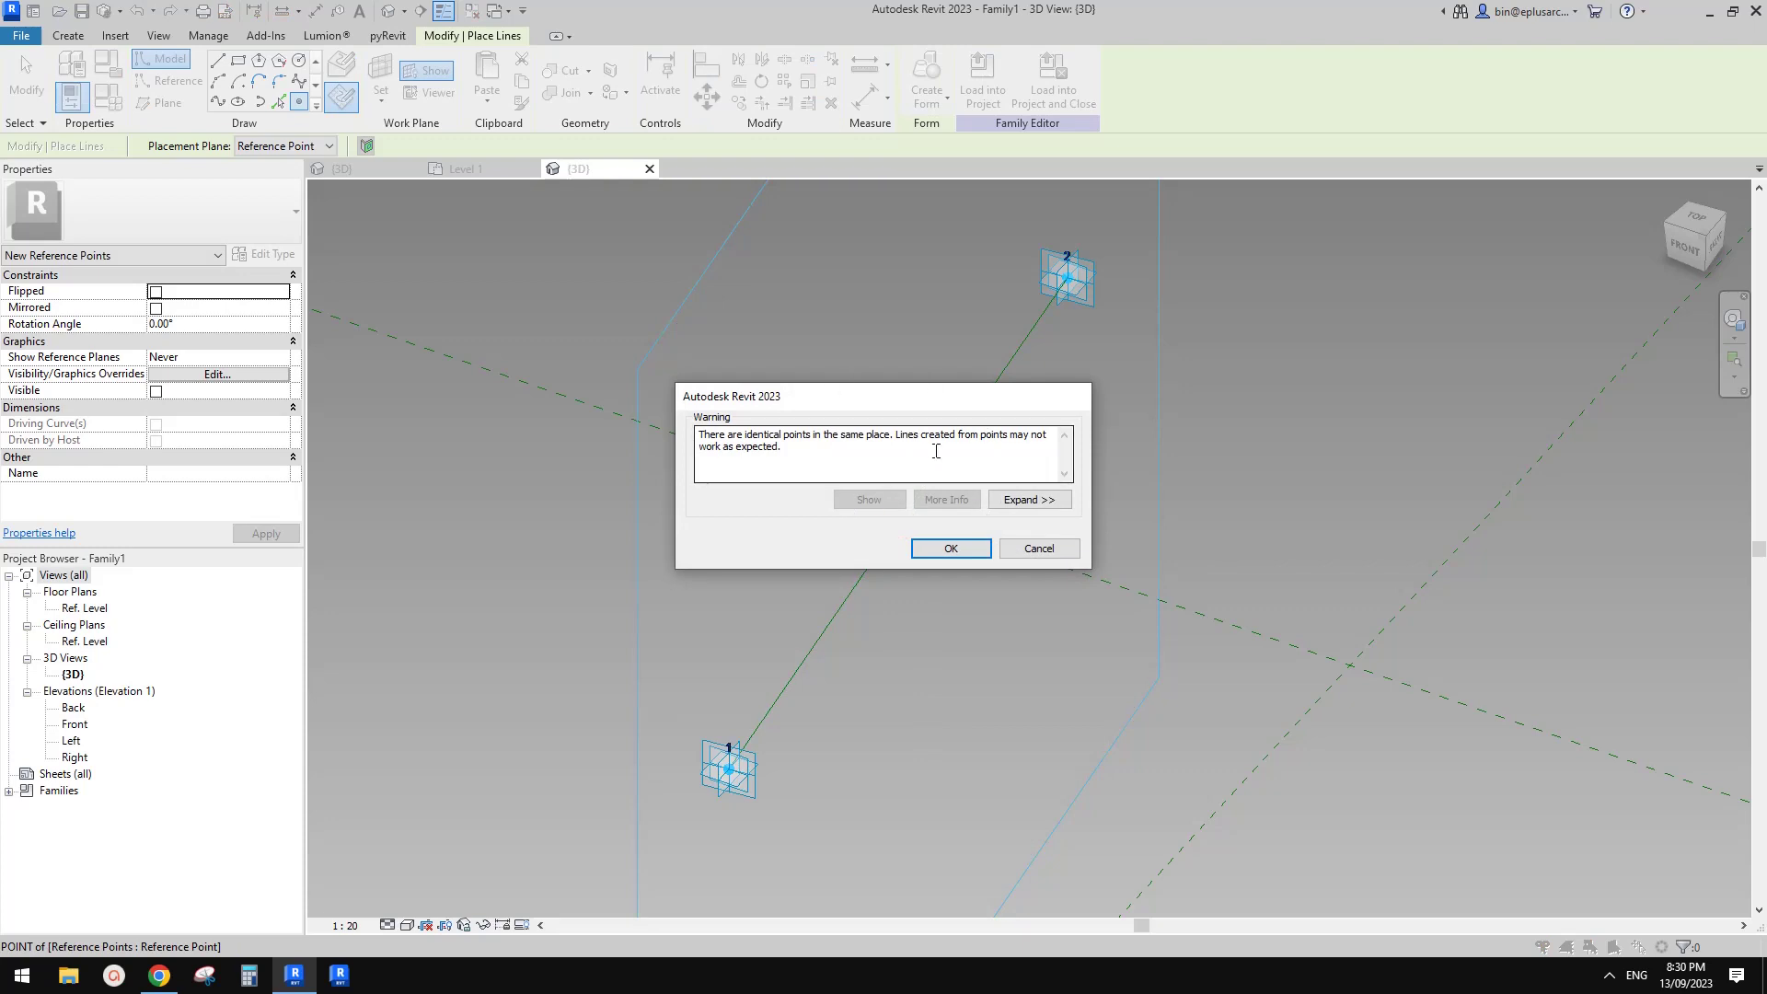
pyautogui.click(950, 549)
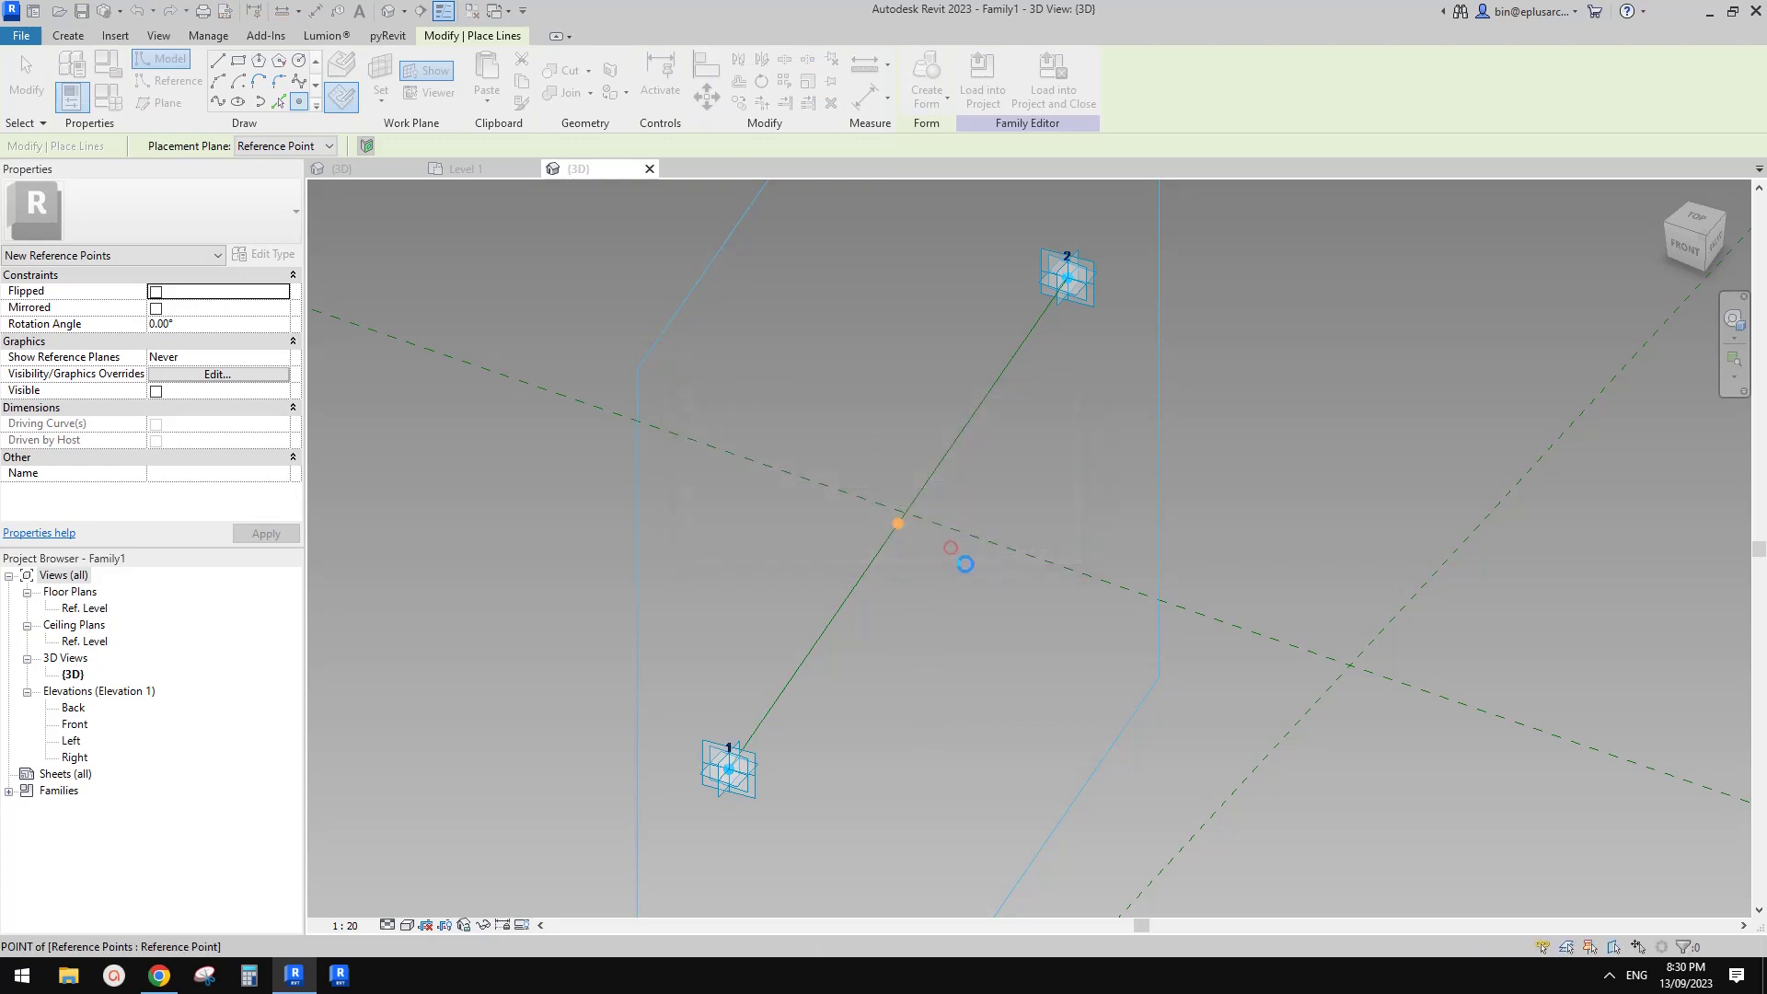
pyautogui.press('Escape')
pyautogui.press('Escape')
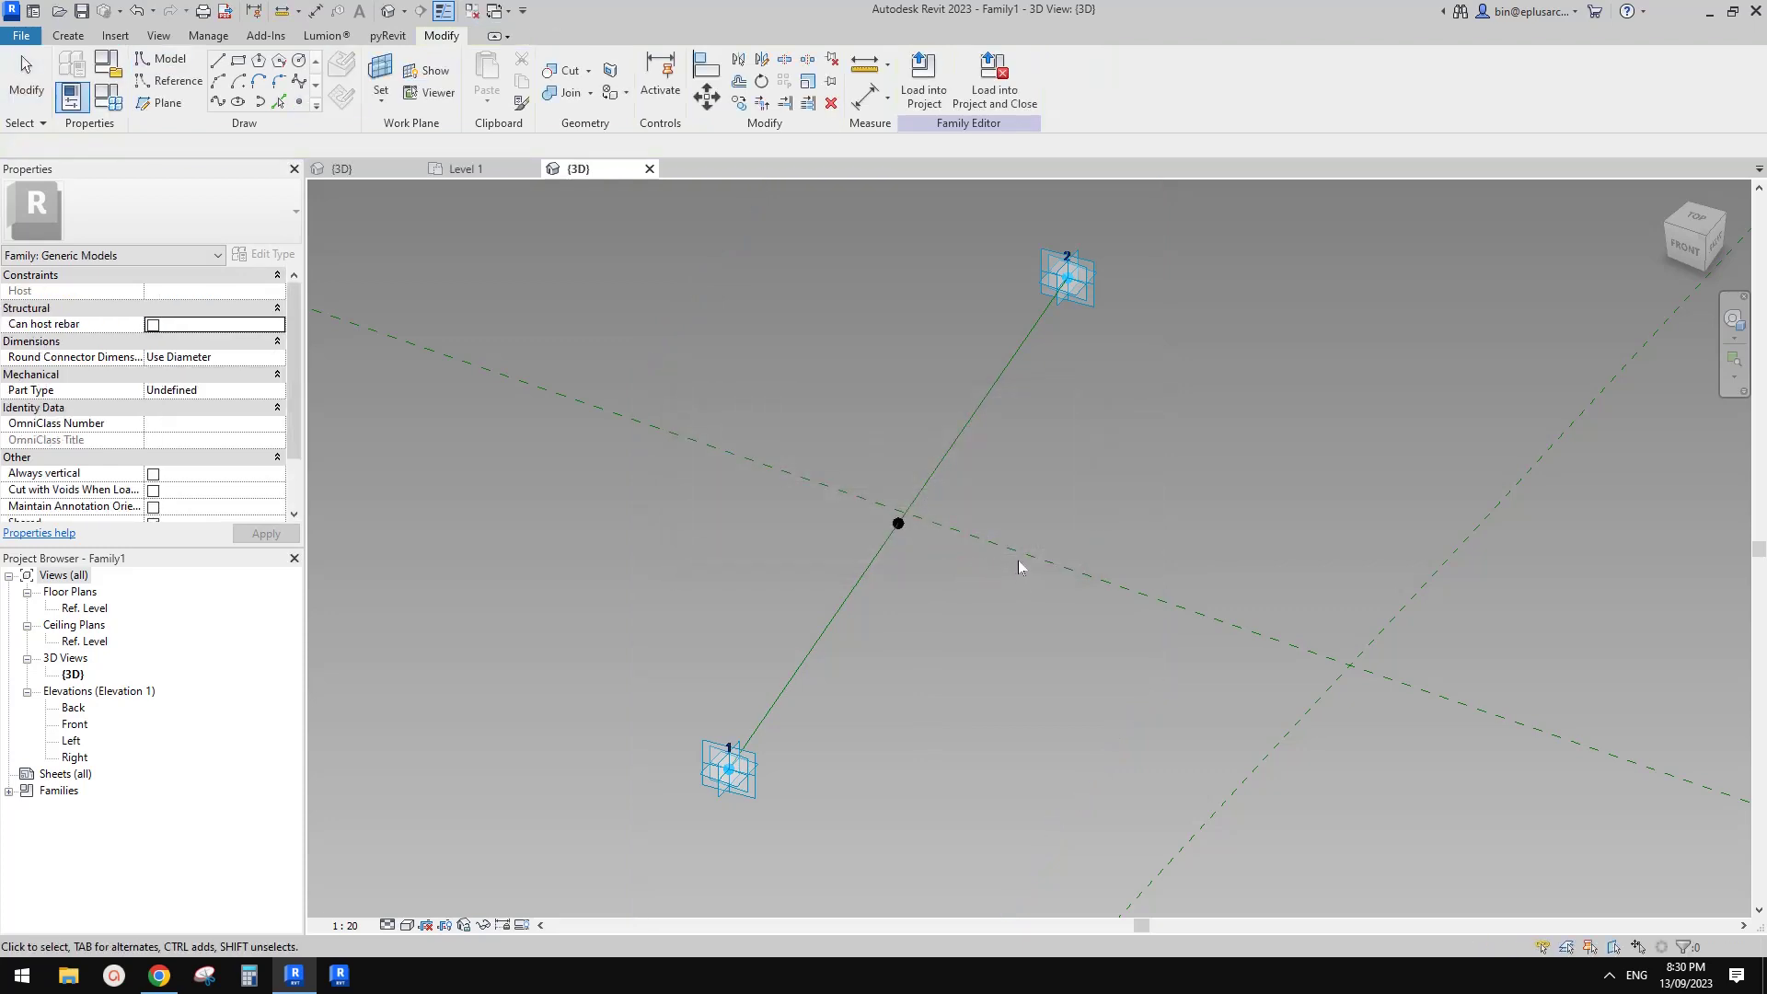
# - Move the new point sideways to an offset of about 1219 mm and associate its Offset with a new instance parameter named offset
pyautogui.click(899, 526)
pyautogui.moveTo(855, 519); pyautogui.dragTo(730, 492)
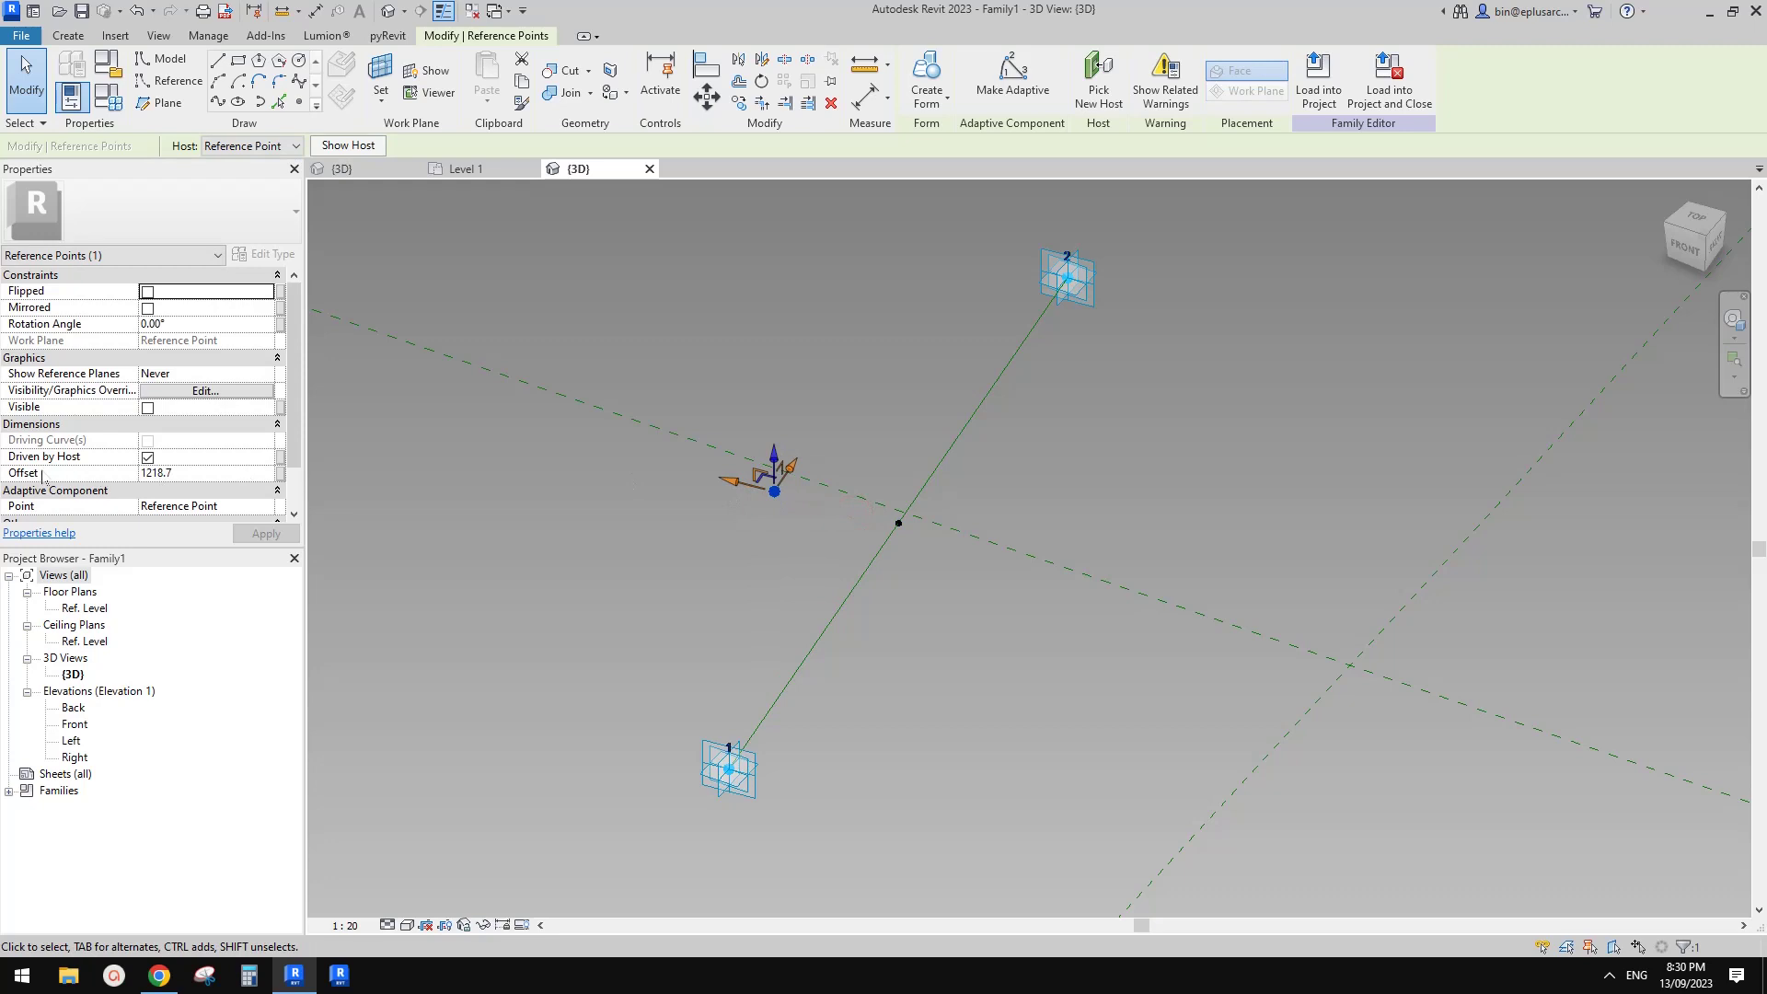
pyautogui.click(281, 473)
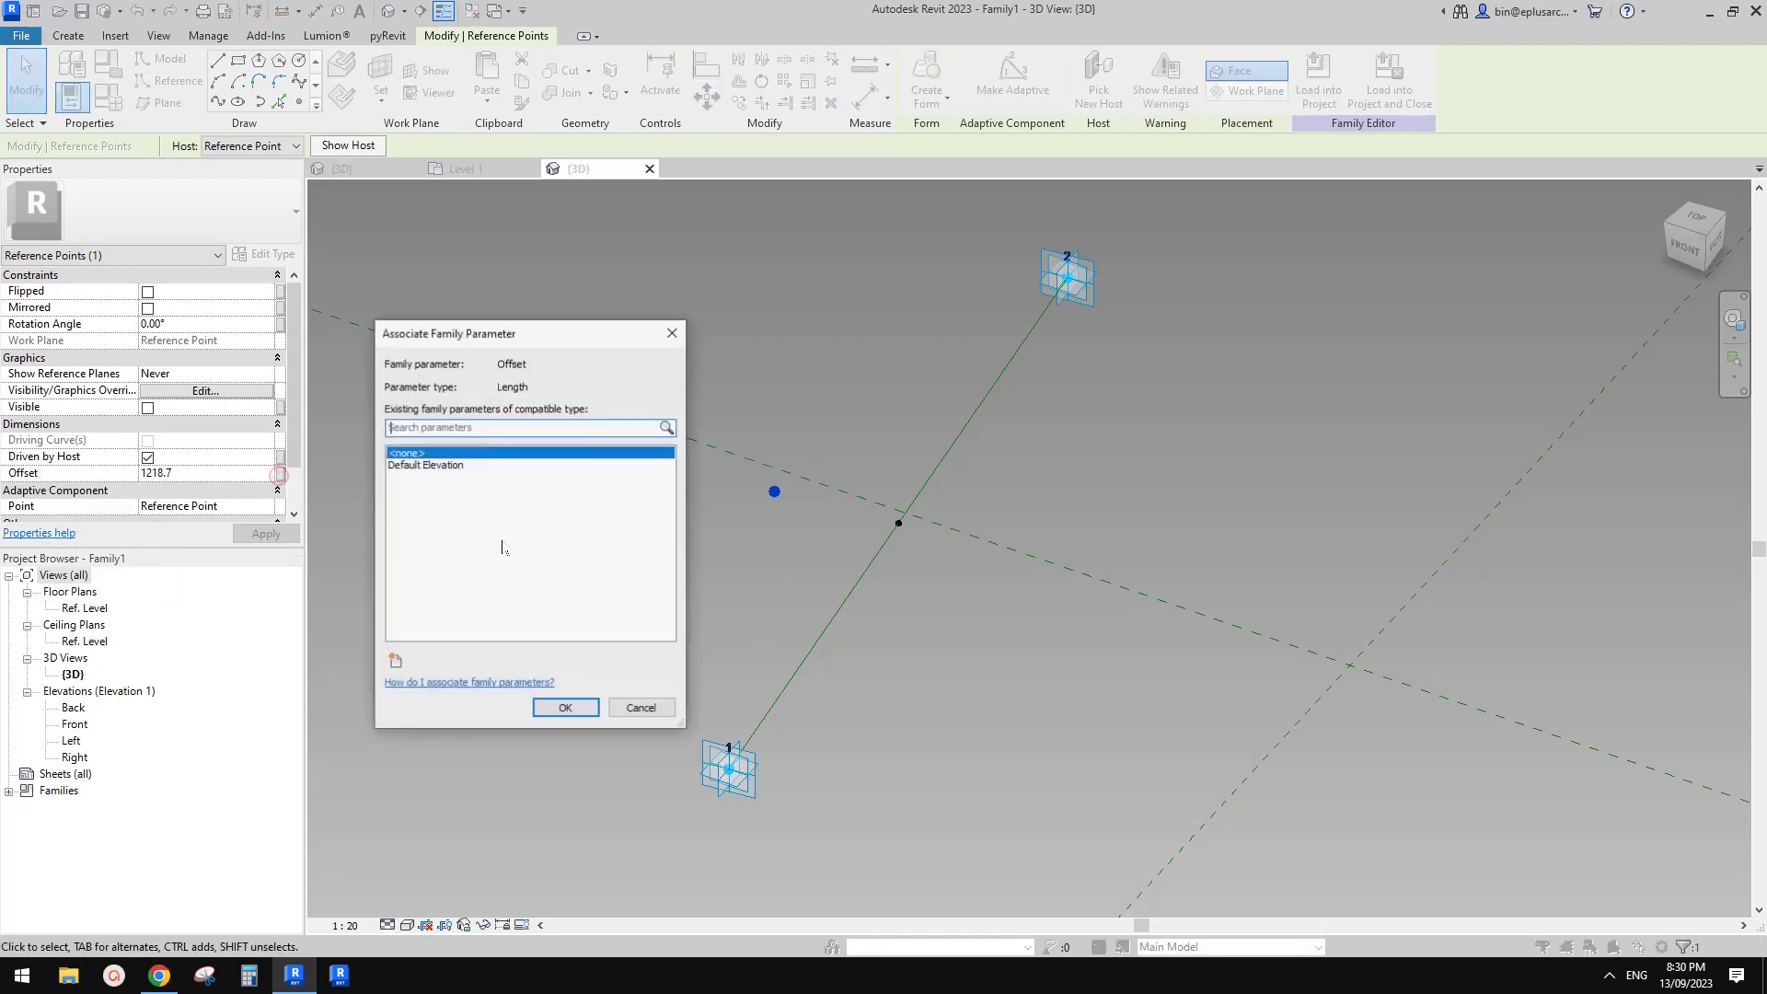
pyautogui.click(395, 661)
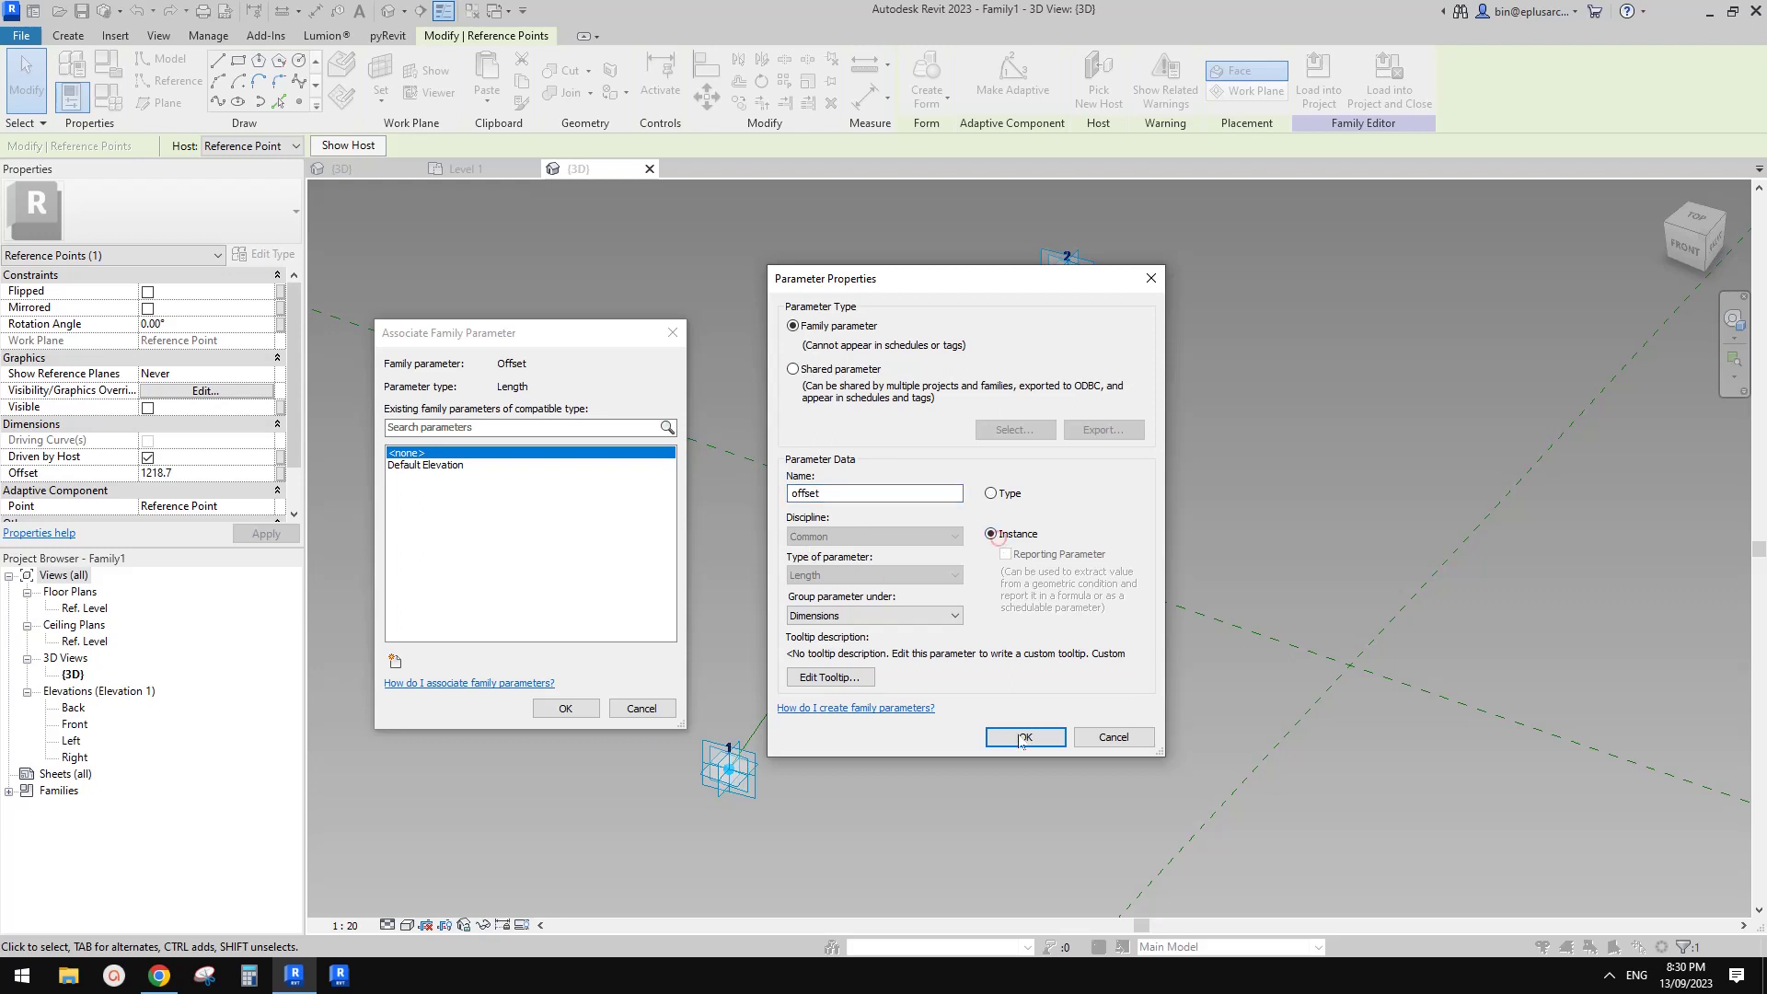
pyautogui.click(1023, 737)
pyautogui.click(565, 707)
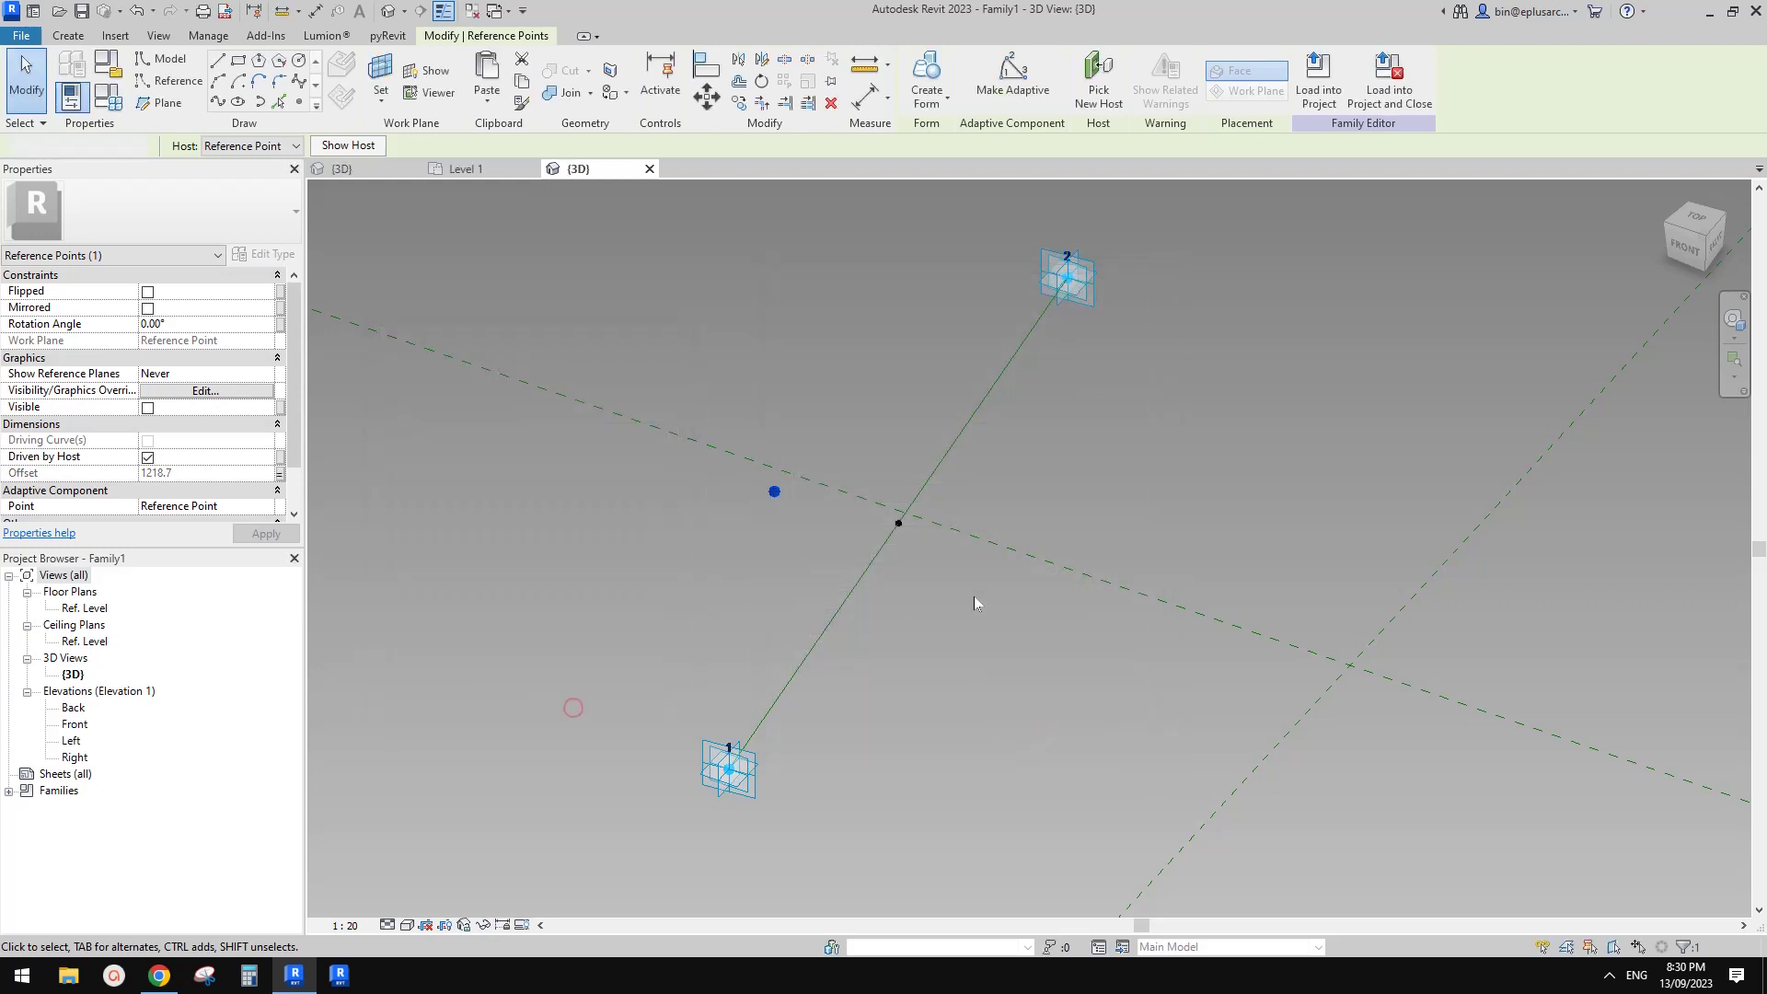
# - Connect adaptive point 1 to the offset reference point with a spline through points
pyautogui.keyDown('ctrl'); pyautogui.click(868, 729); pyautogui.keyUp('ctrl')
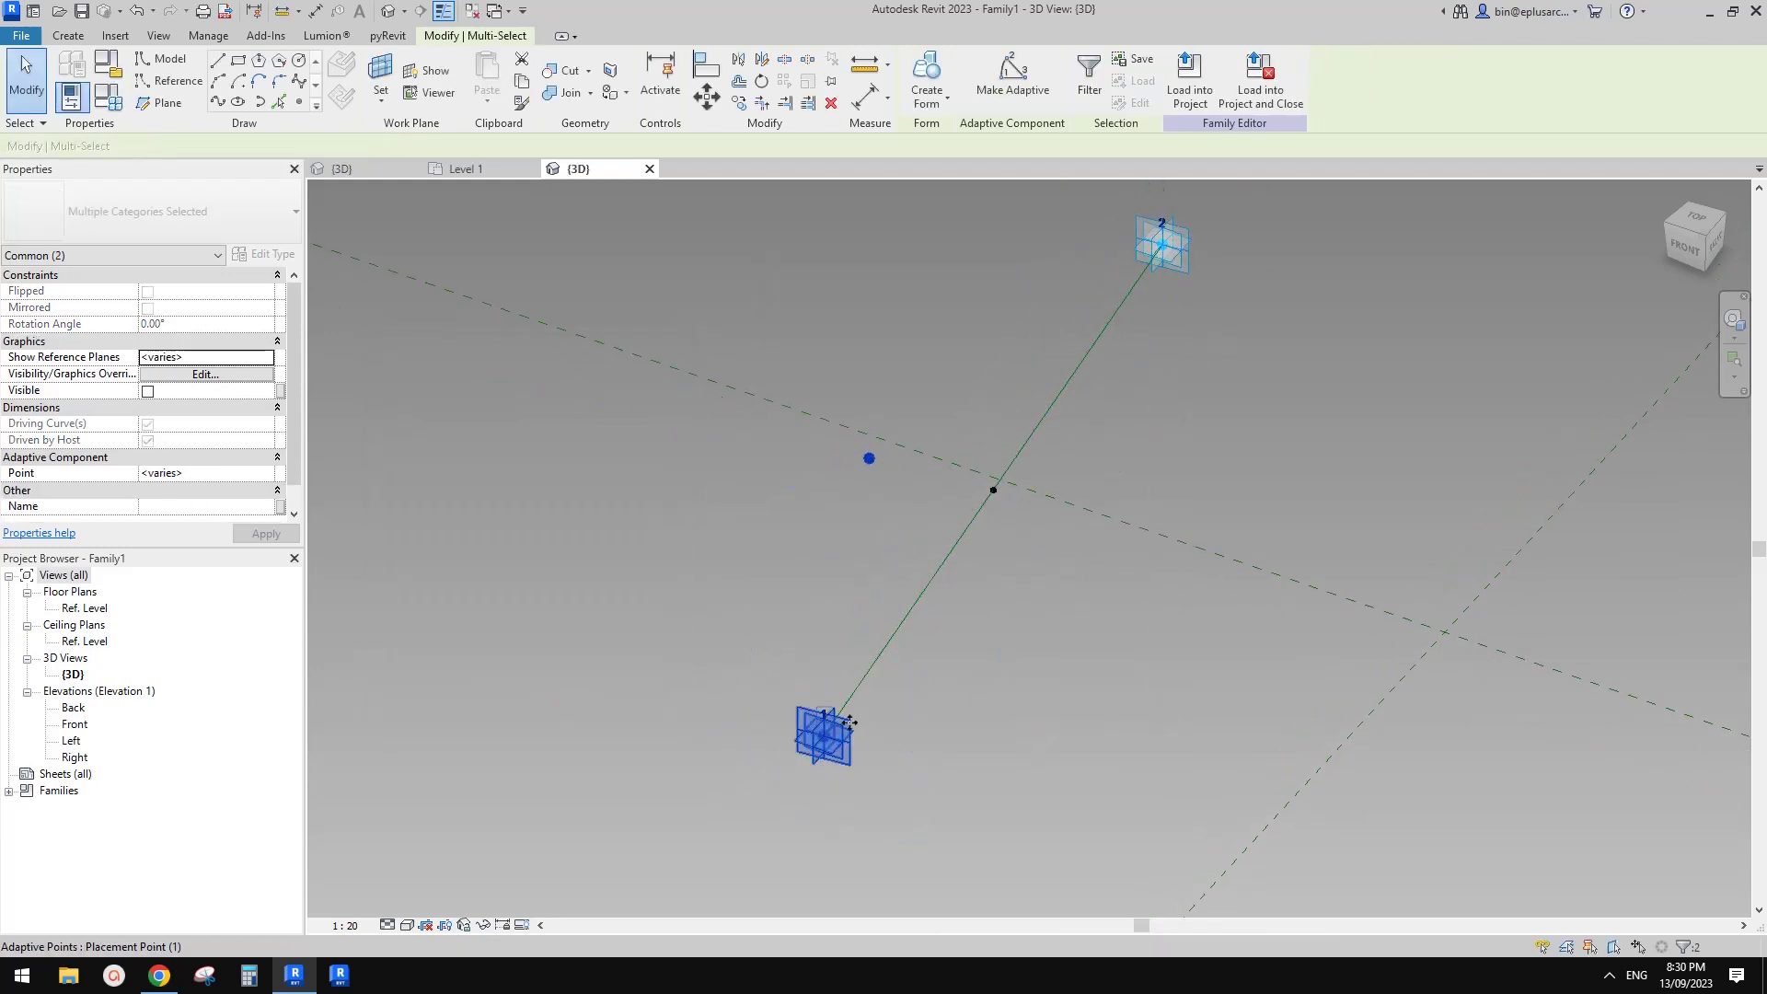
pyautogui.click(842, 545)
pyautogui.moveTo(668, 383); pyautogui.dragTo(915, 854)
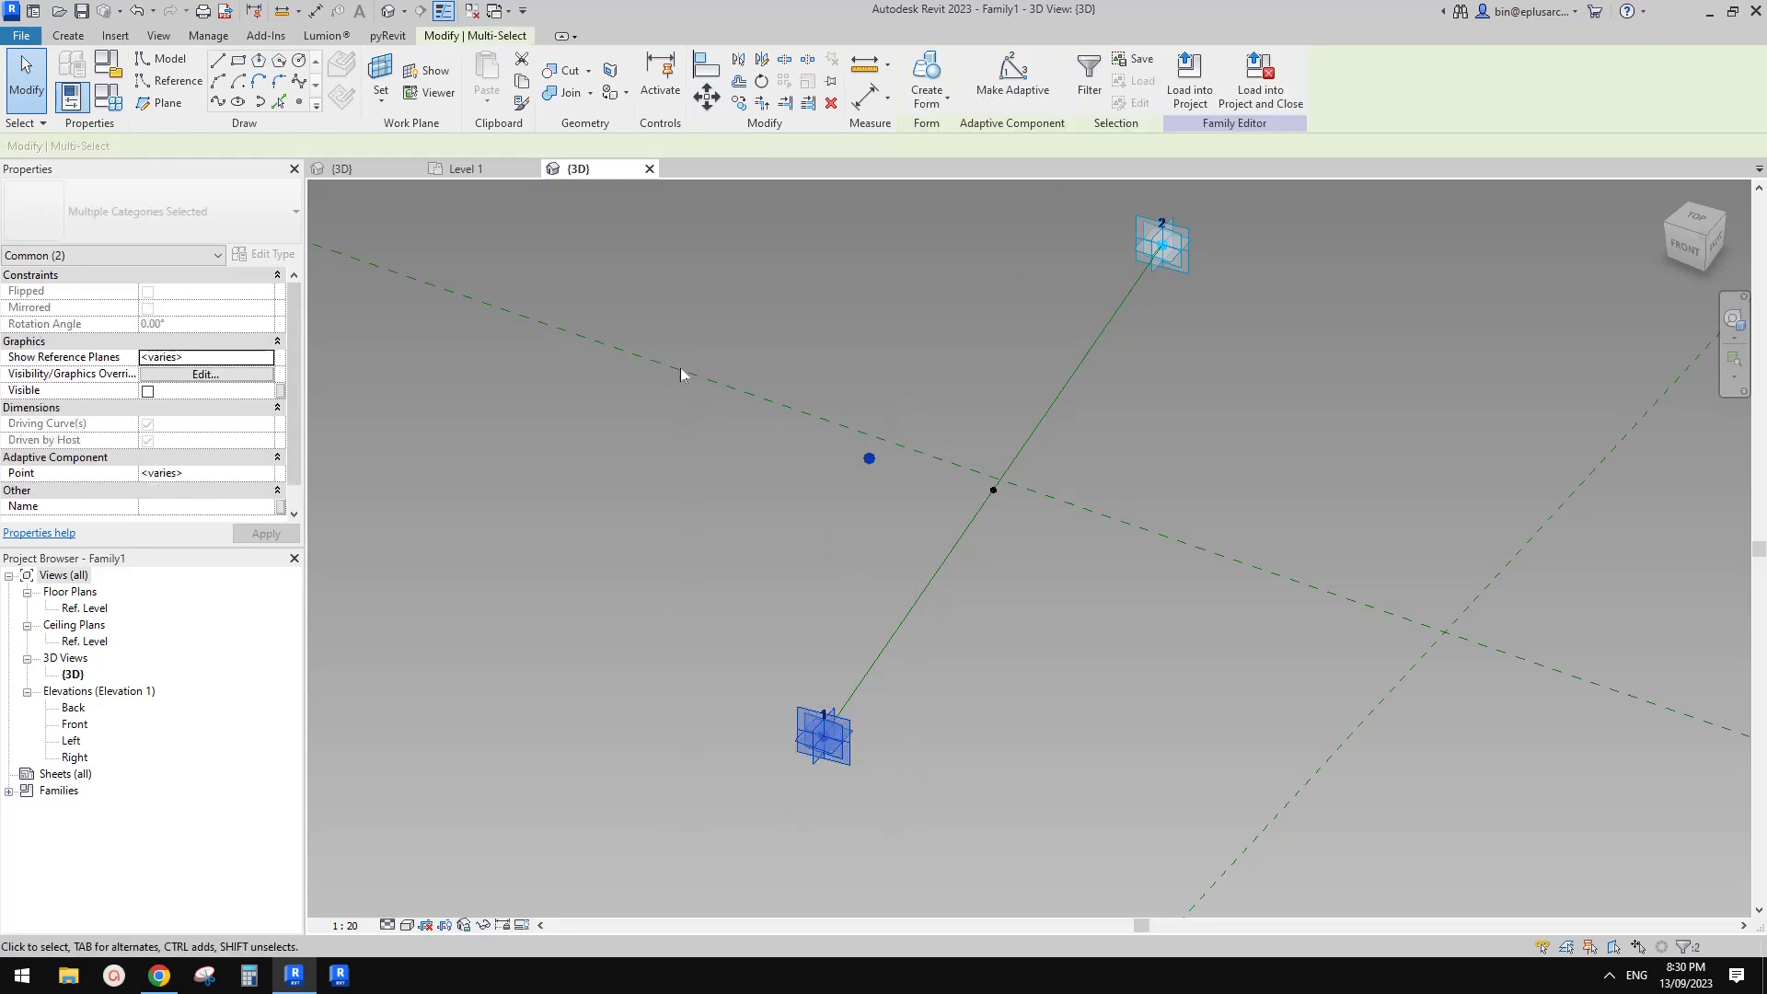
pyautogui.click(218, 102)
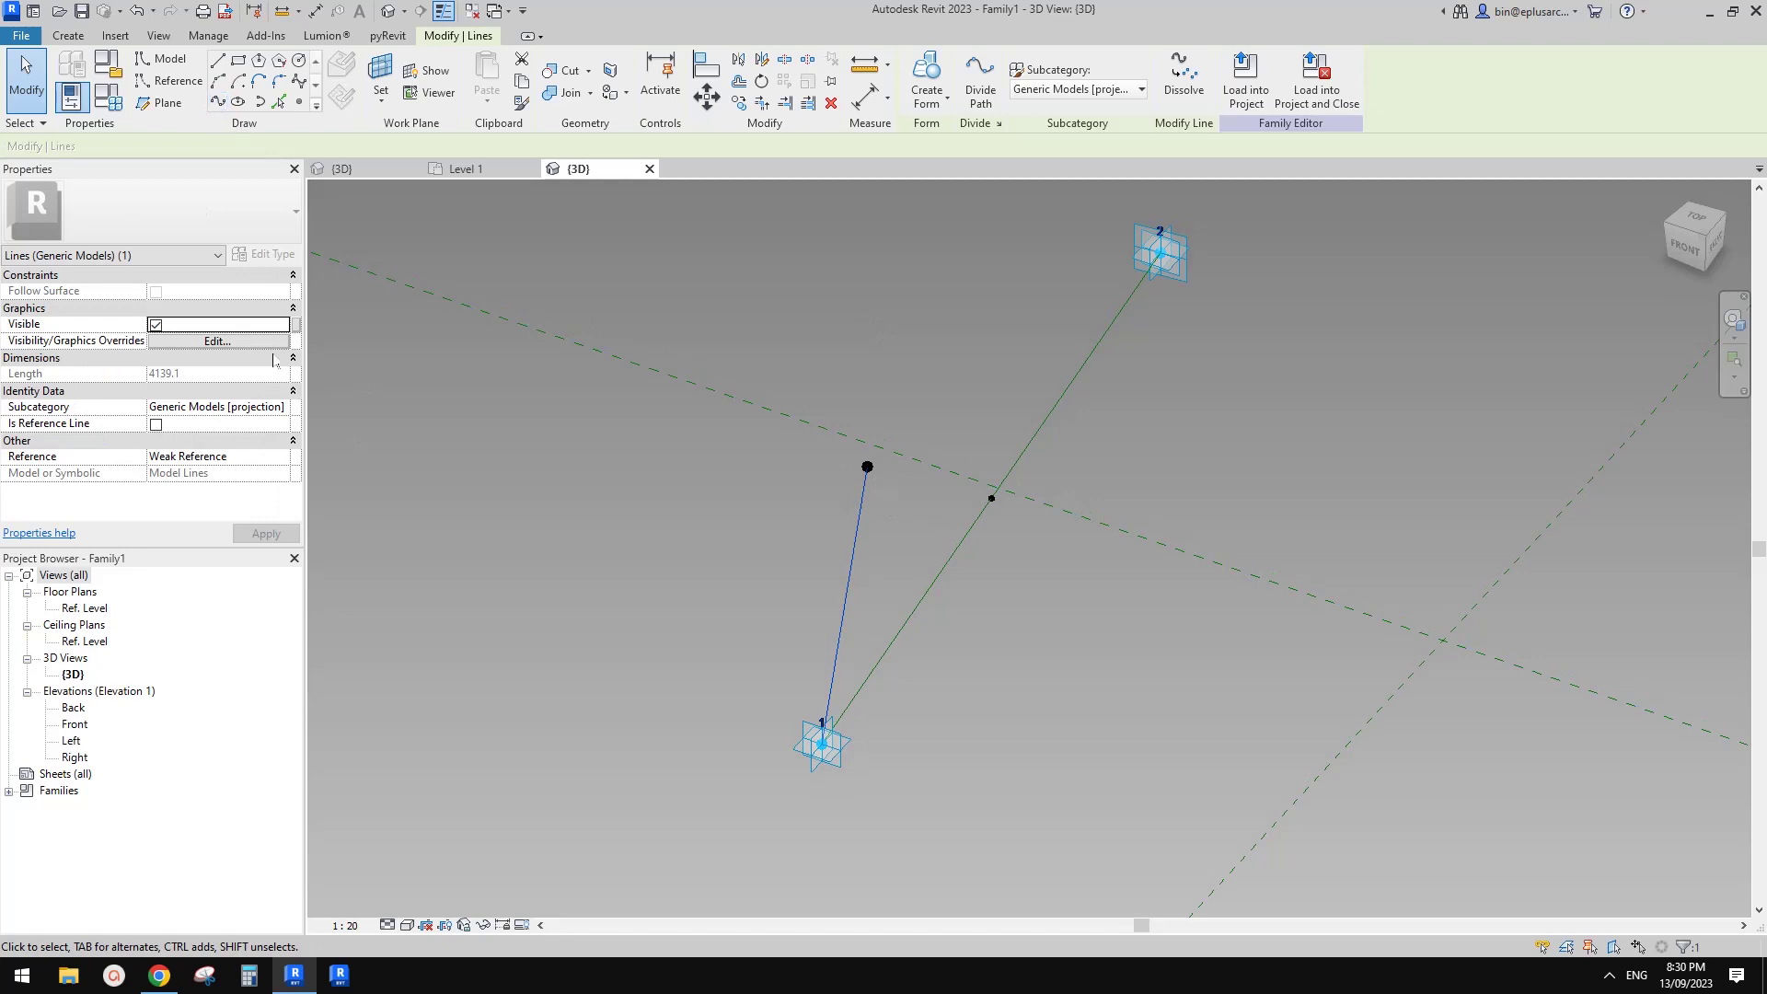
pyautogui.click(743, 487)
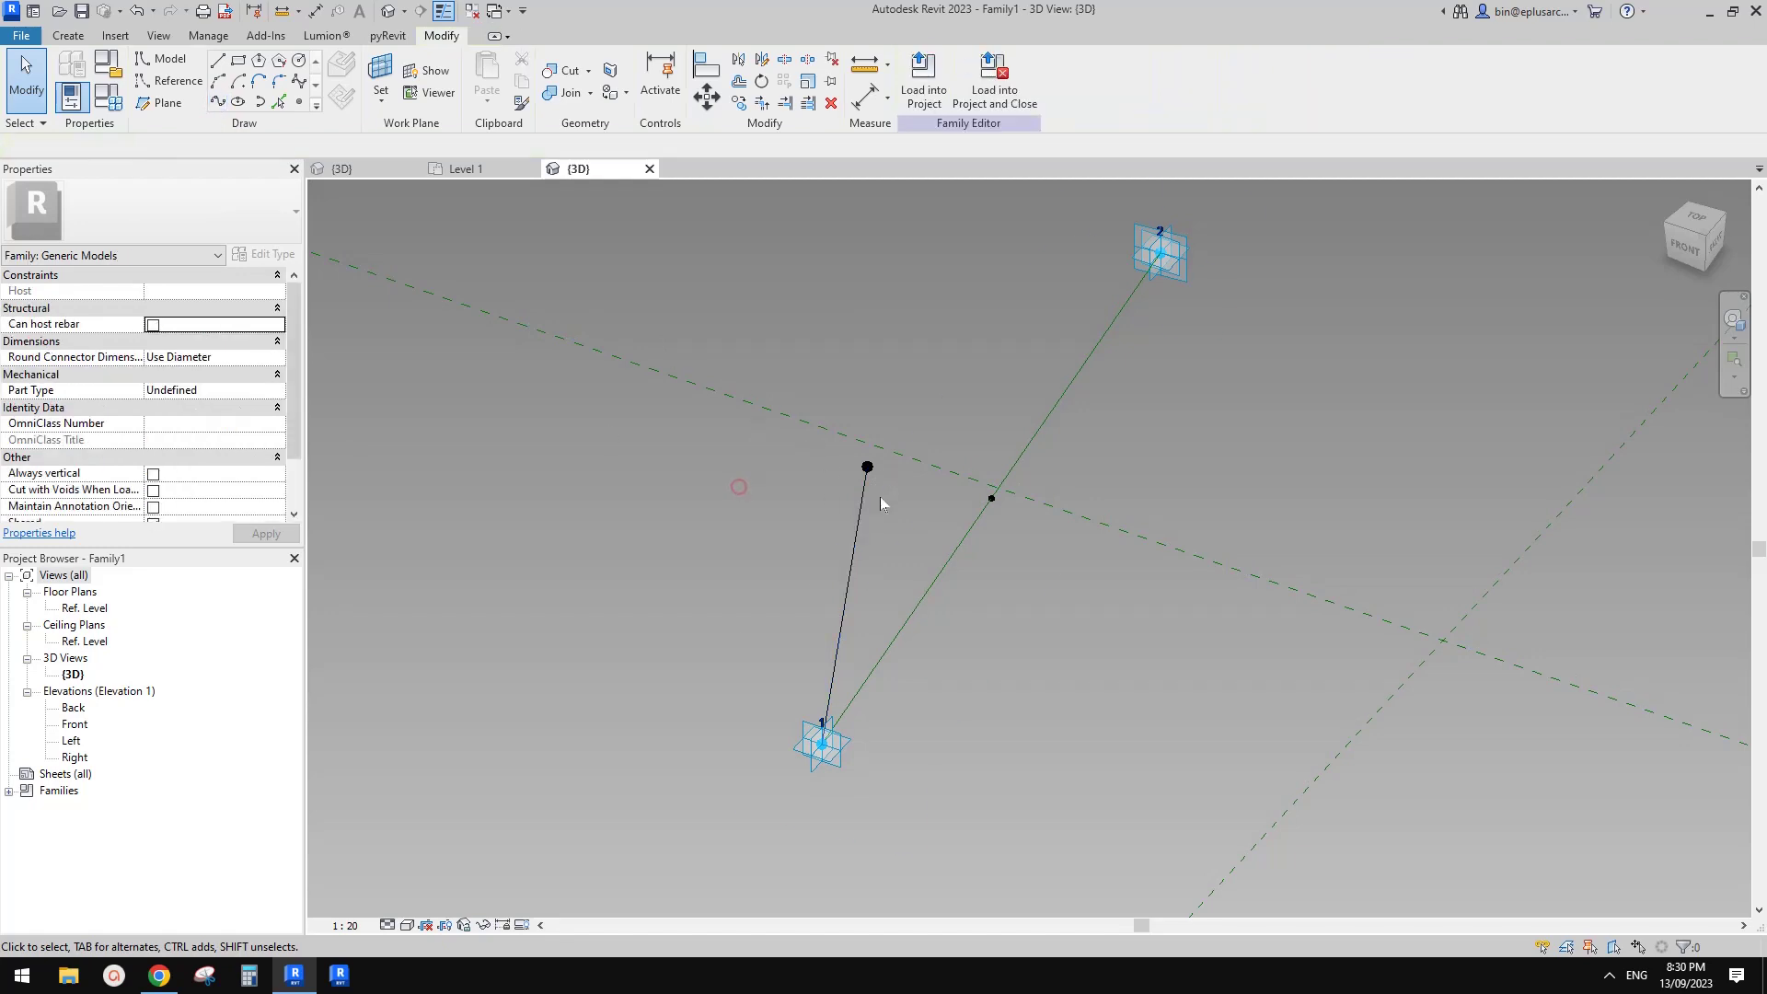
pyautogui.click(854, 552)
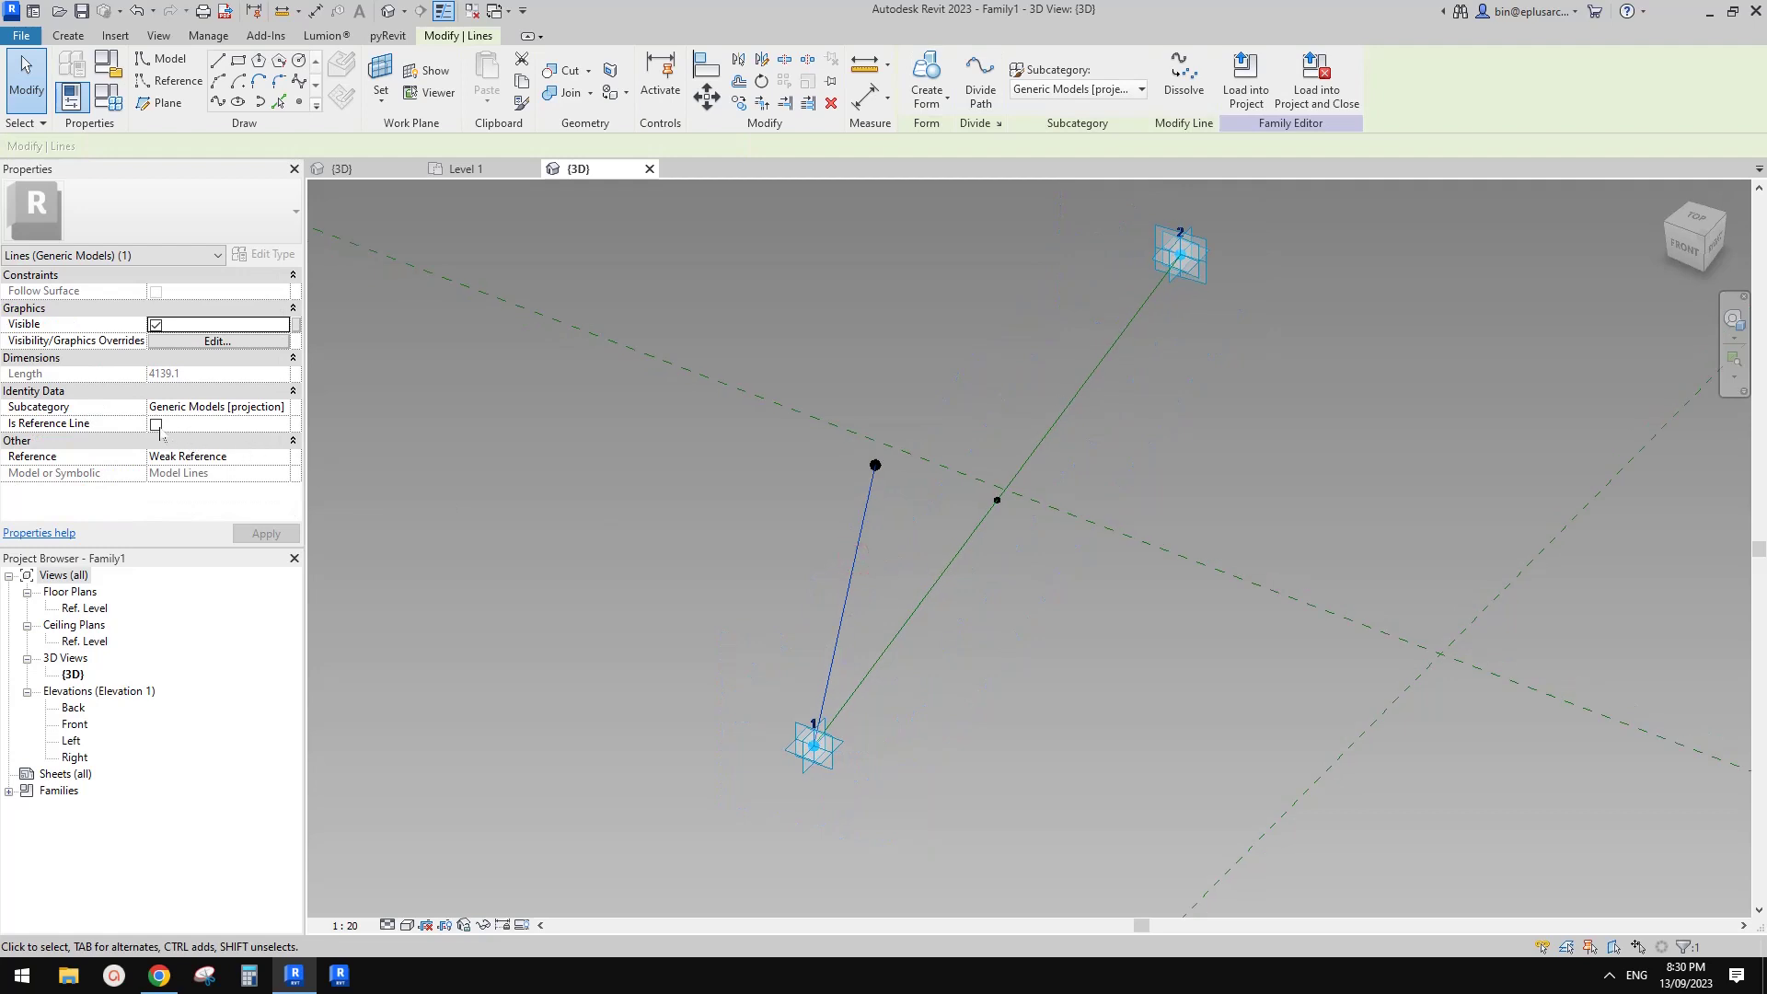
# - Connect the offset reference point to adaptive point 2 with a second spline through points
pyautogui.moveTo(787, 440); pyautogui.dragTo(912, 504)
pyautogui.moveTo(1206, 285); pyautogui.dragTo(1201, 359, button='middle')
pyautogui.keyDown('ctrl'); pyautogui.click(1201, 359); pyautogui.keyUp('ctrl')
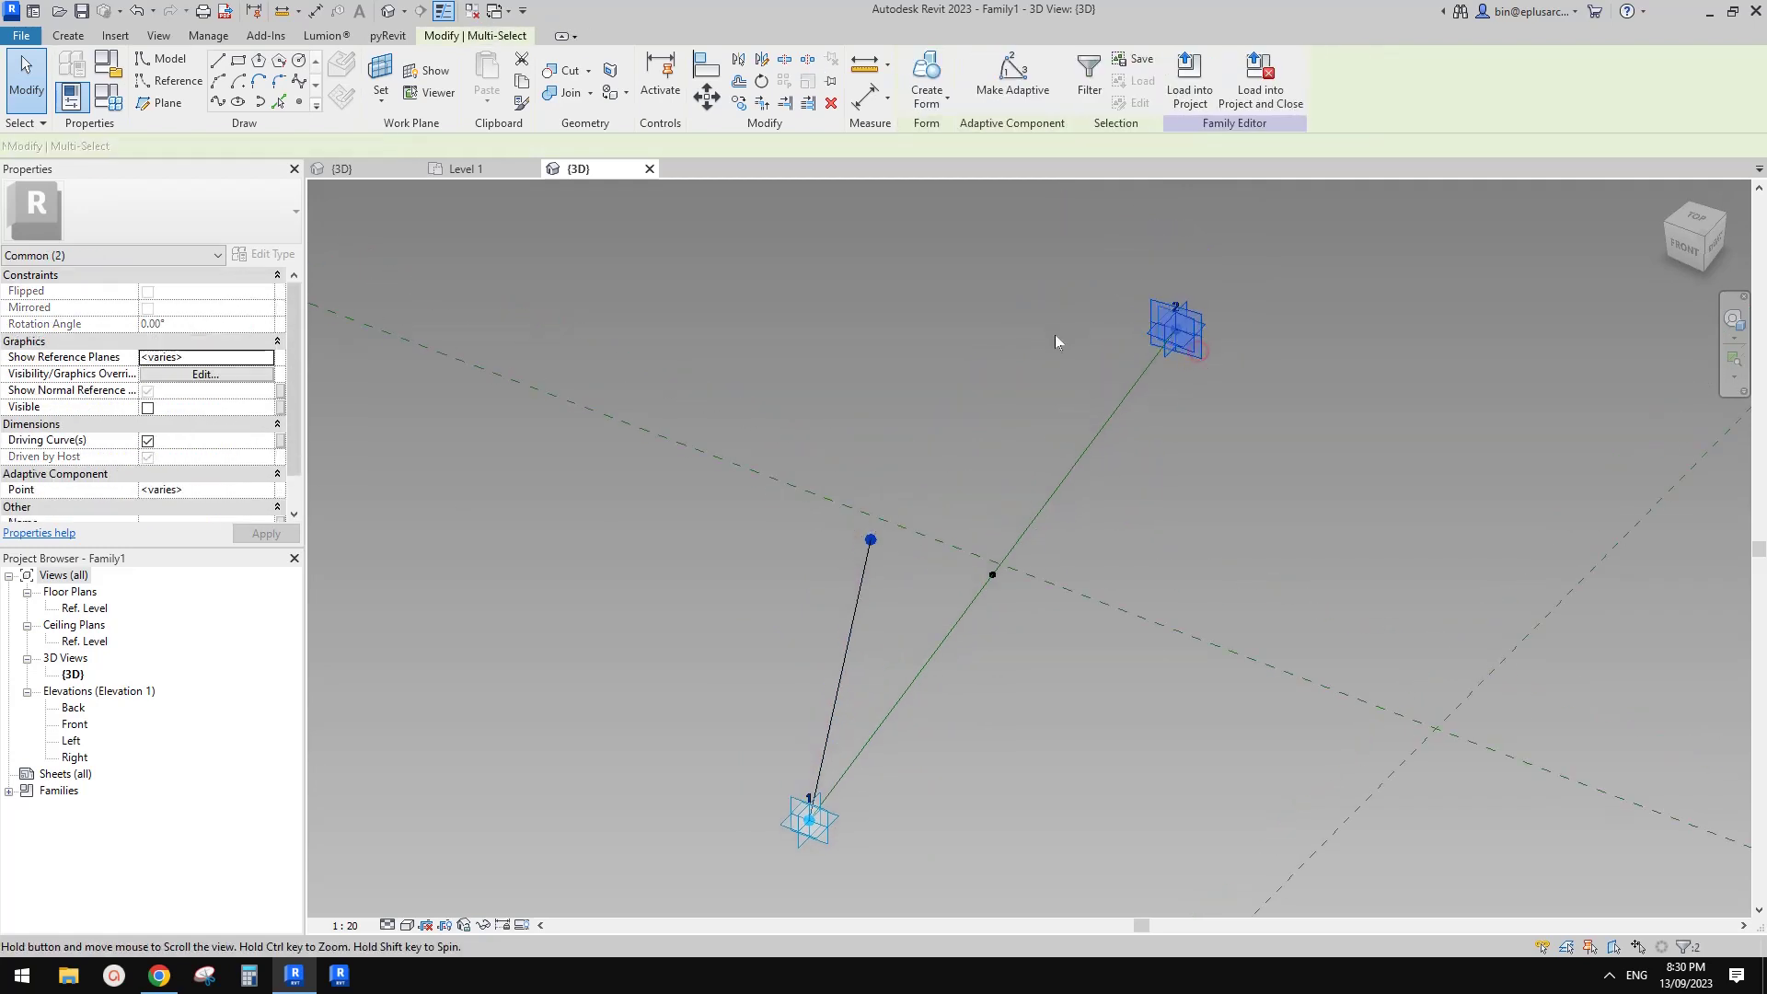
pyautogui.click(218, 102)
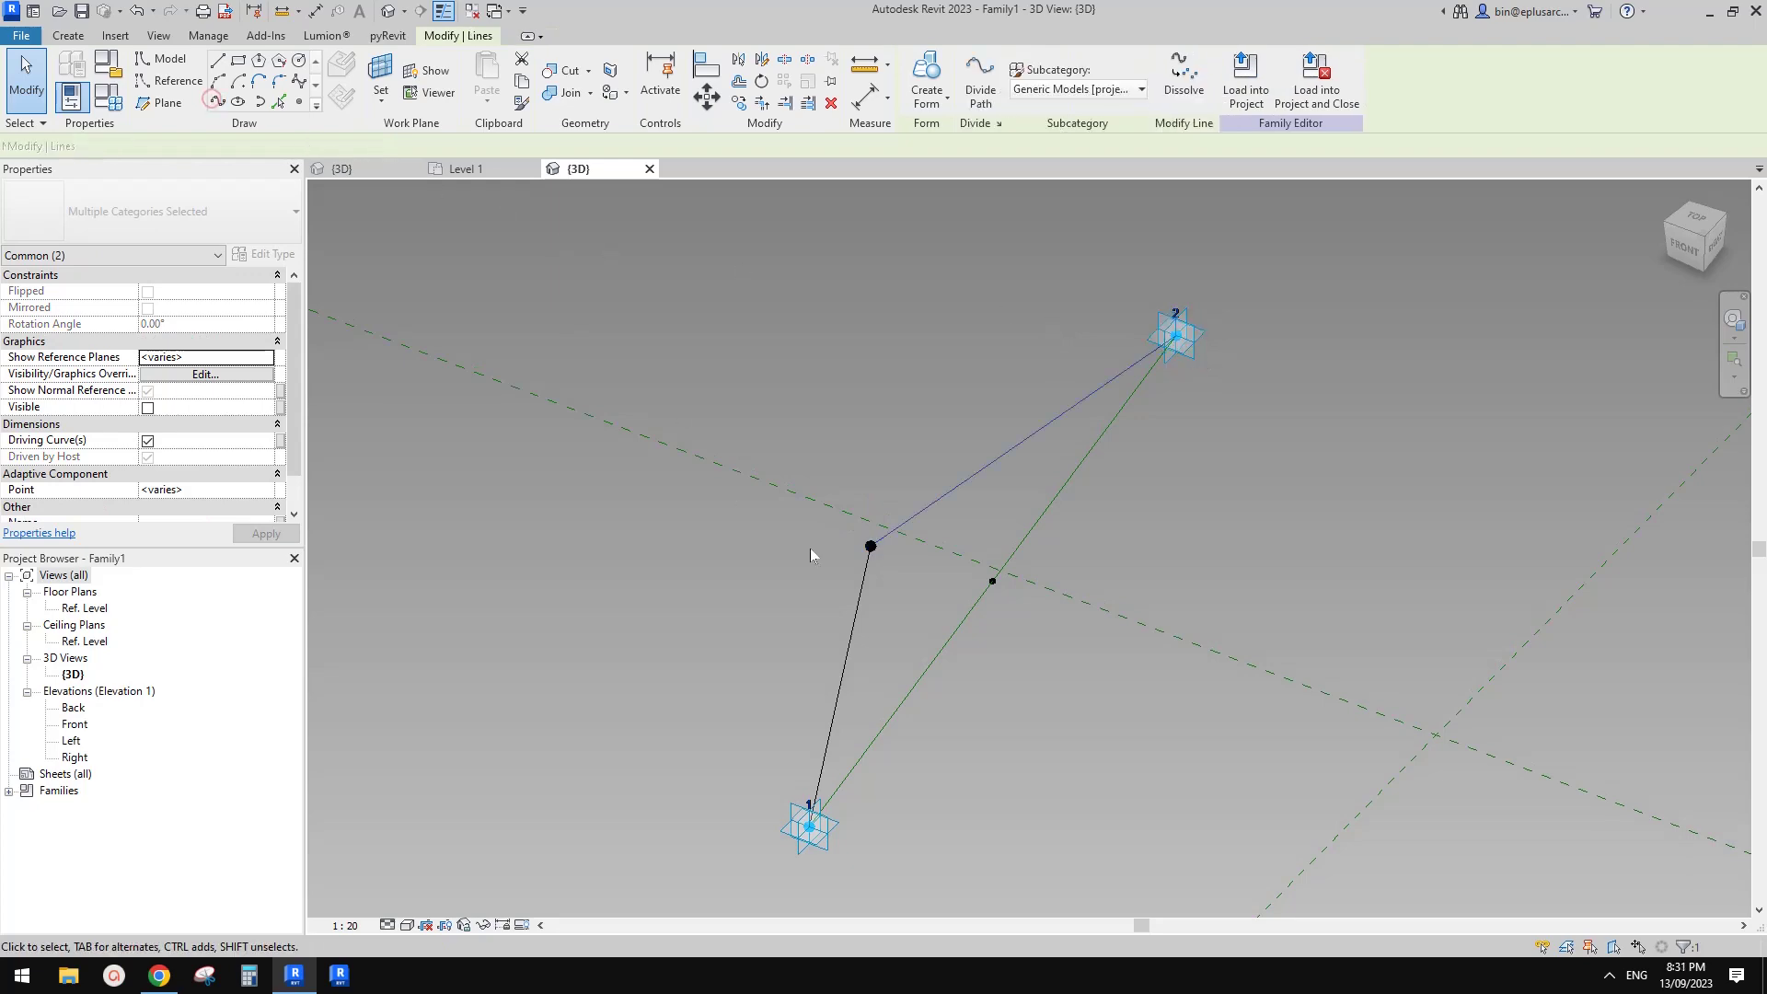
pyautogui.keyDown('shift'); pyautogui.moveTo(948, 483); pyautogui.dragTo(623, 429, button='middle'); pyautogui.keyUp('shift')
pyautogui.moveTo(837, 529); pyautogui.dragTo(862, 685, button='middle')
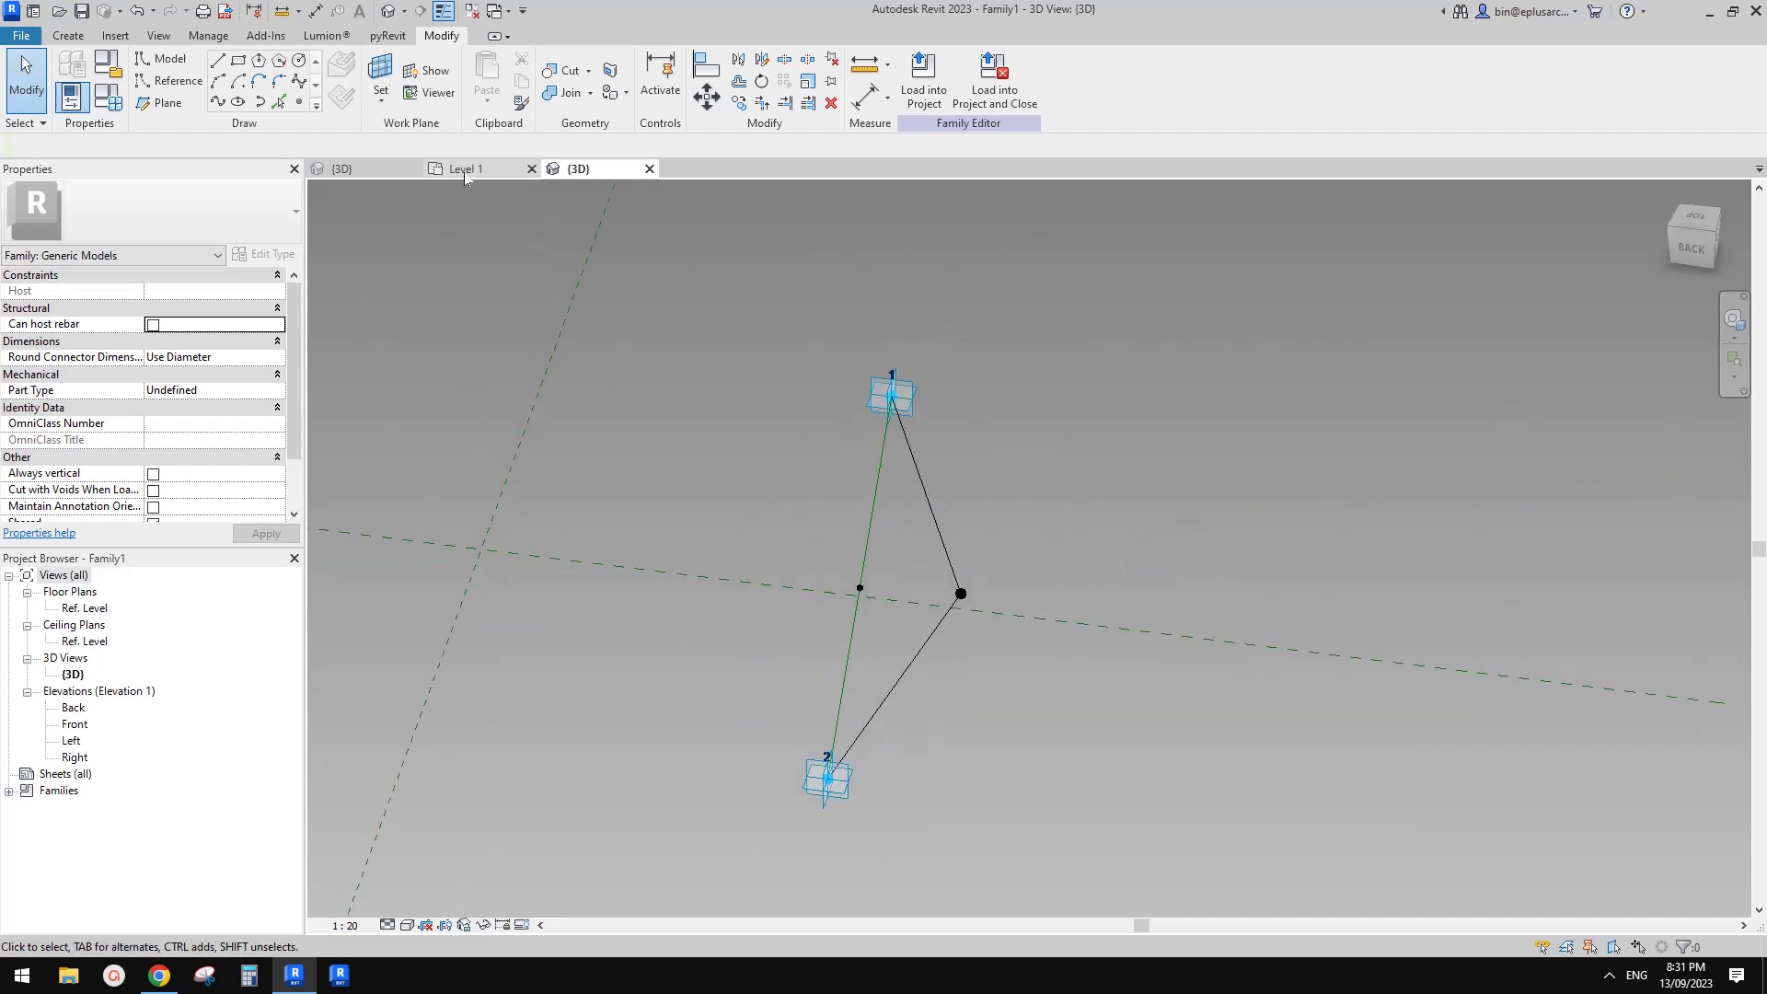
# - Try to load the family into Test Project.rvt under the name Family1
pyautogui.moveTo(692, 407); pyautogui.dragTo(732, 407, button='middle')
pyautogui.press('Tab')
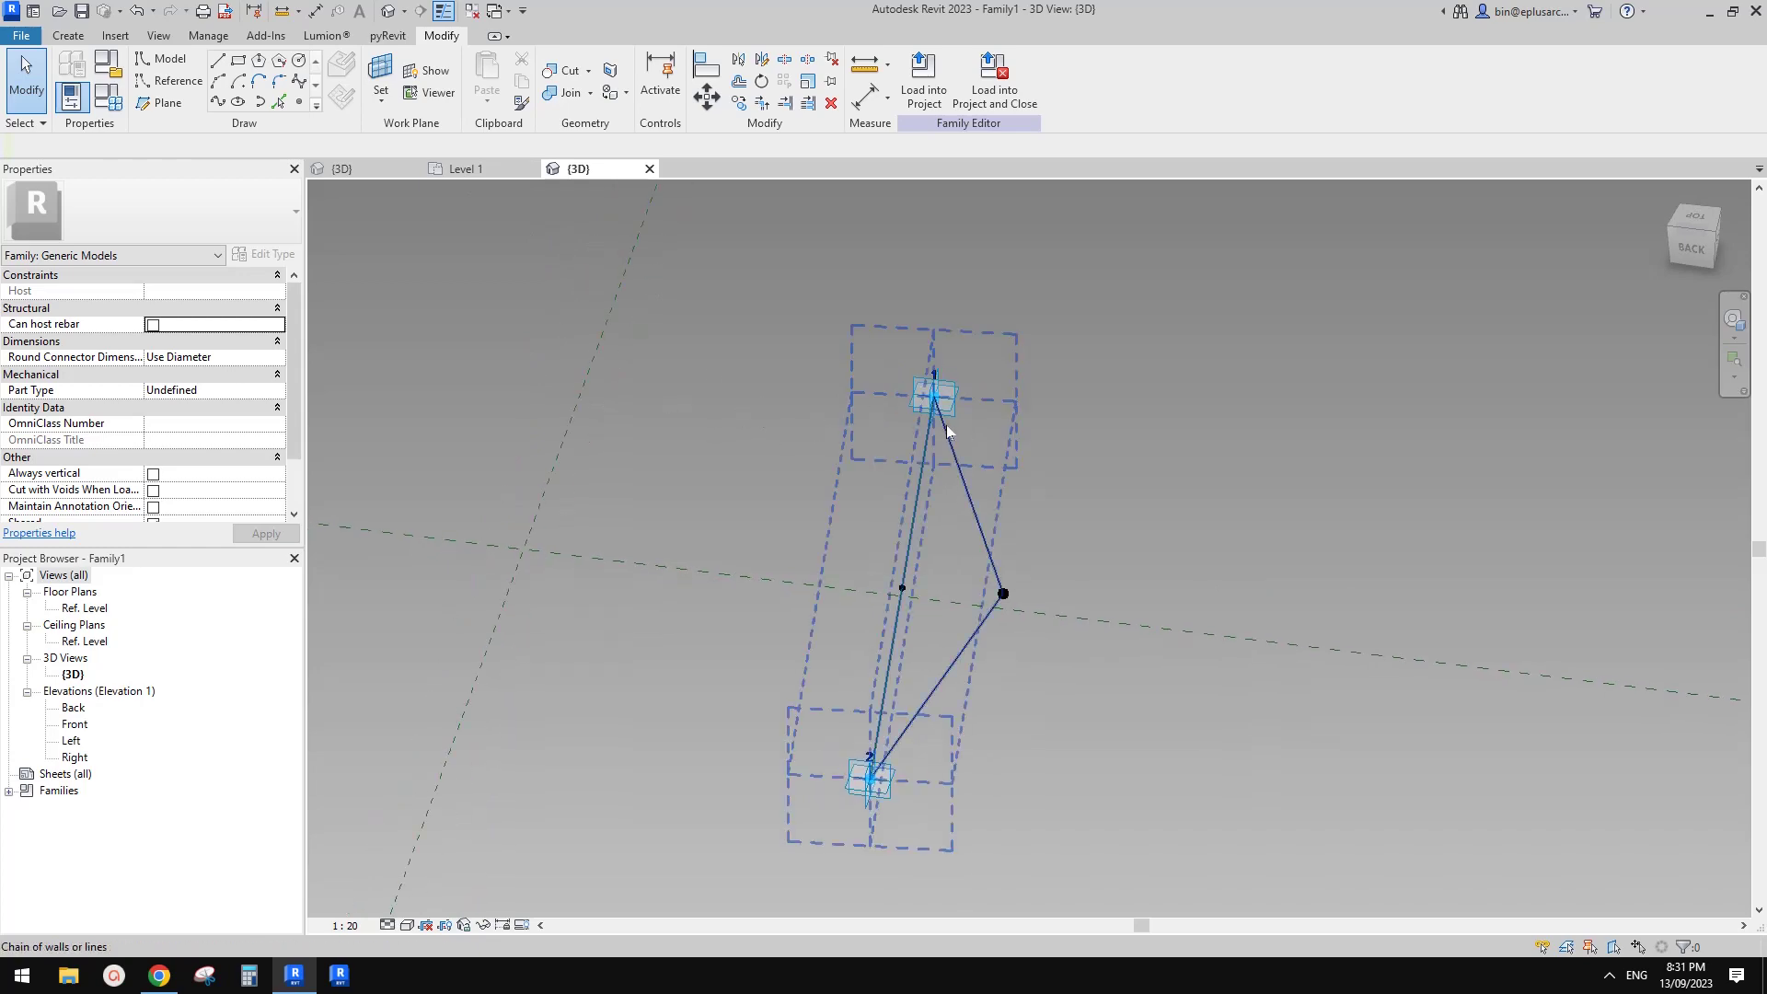
pyautogui.click(924, 92)
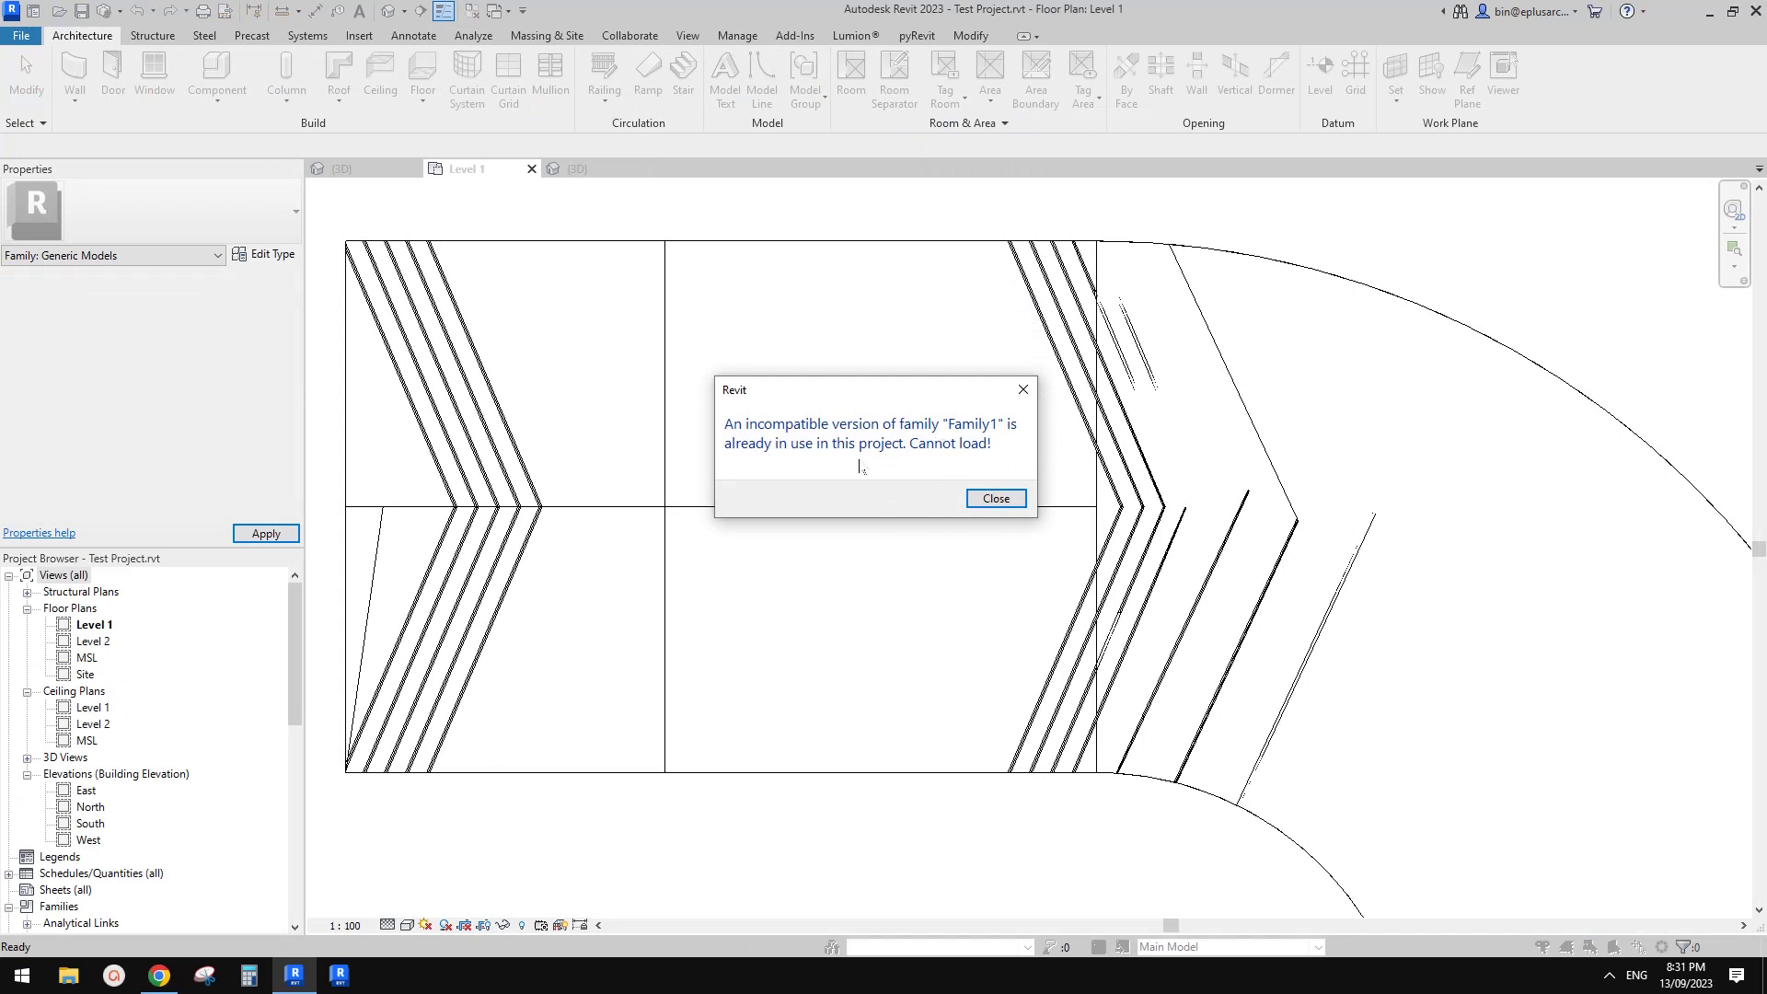
pyautogui.click(997, 504)
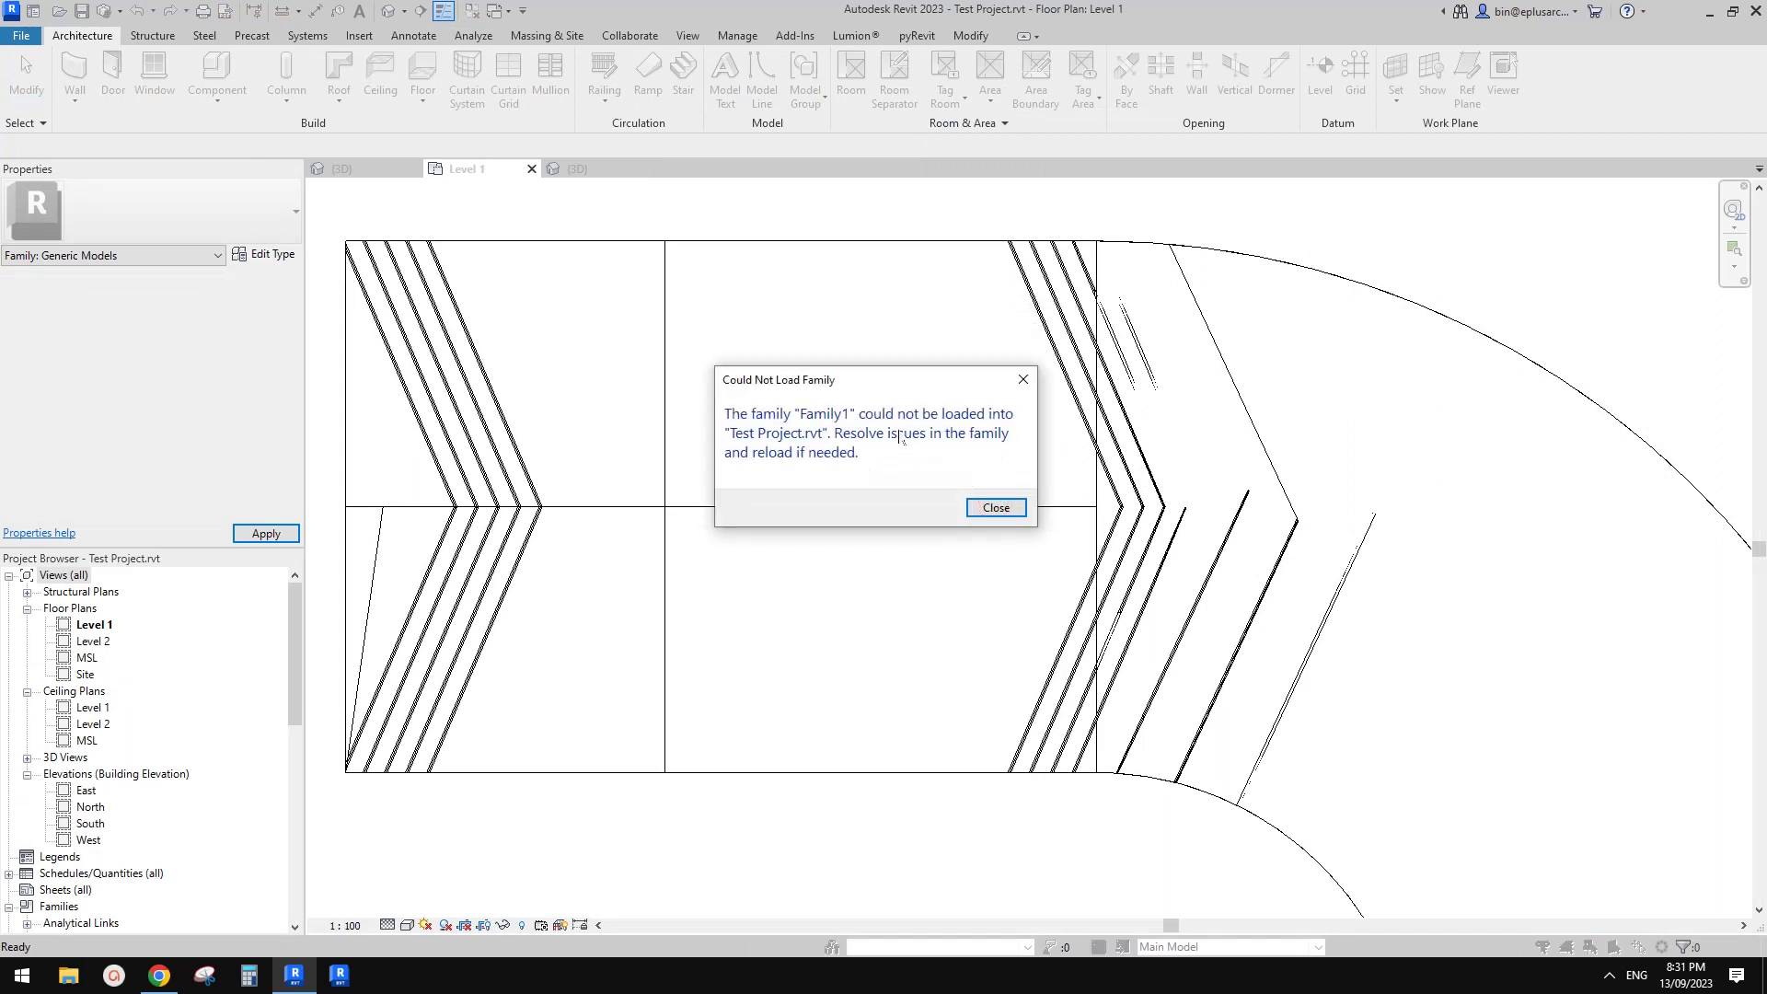
pyautogui.click(996, 507)
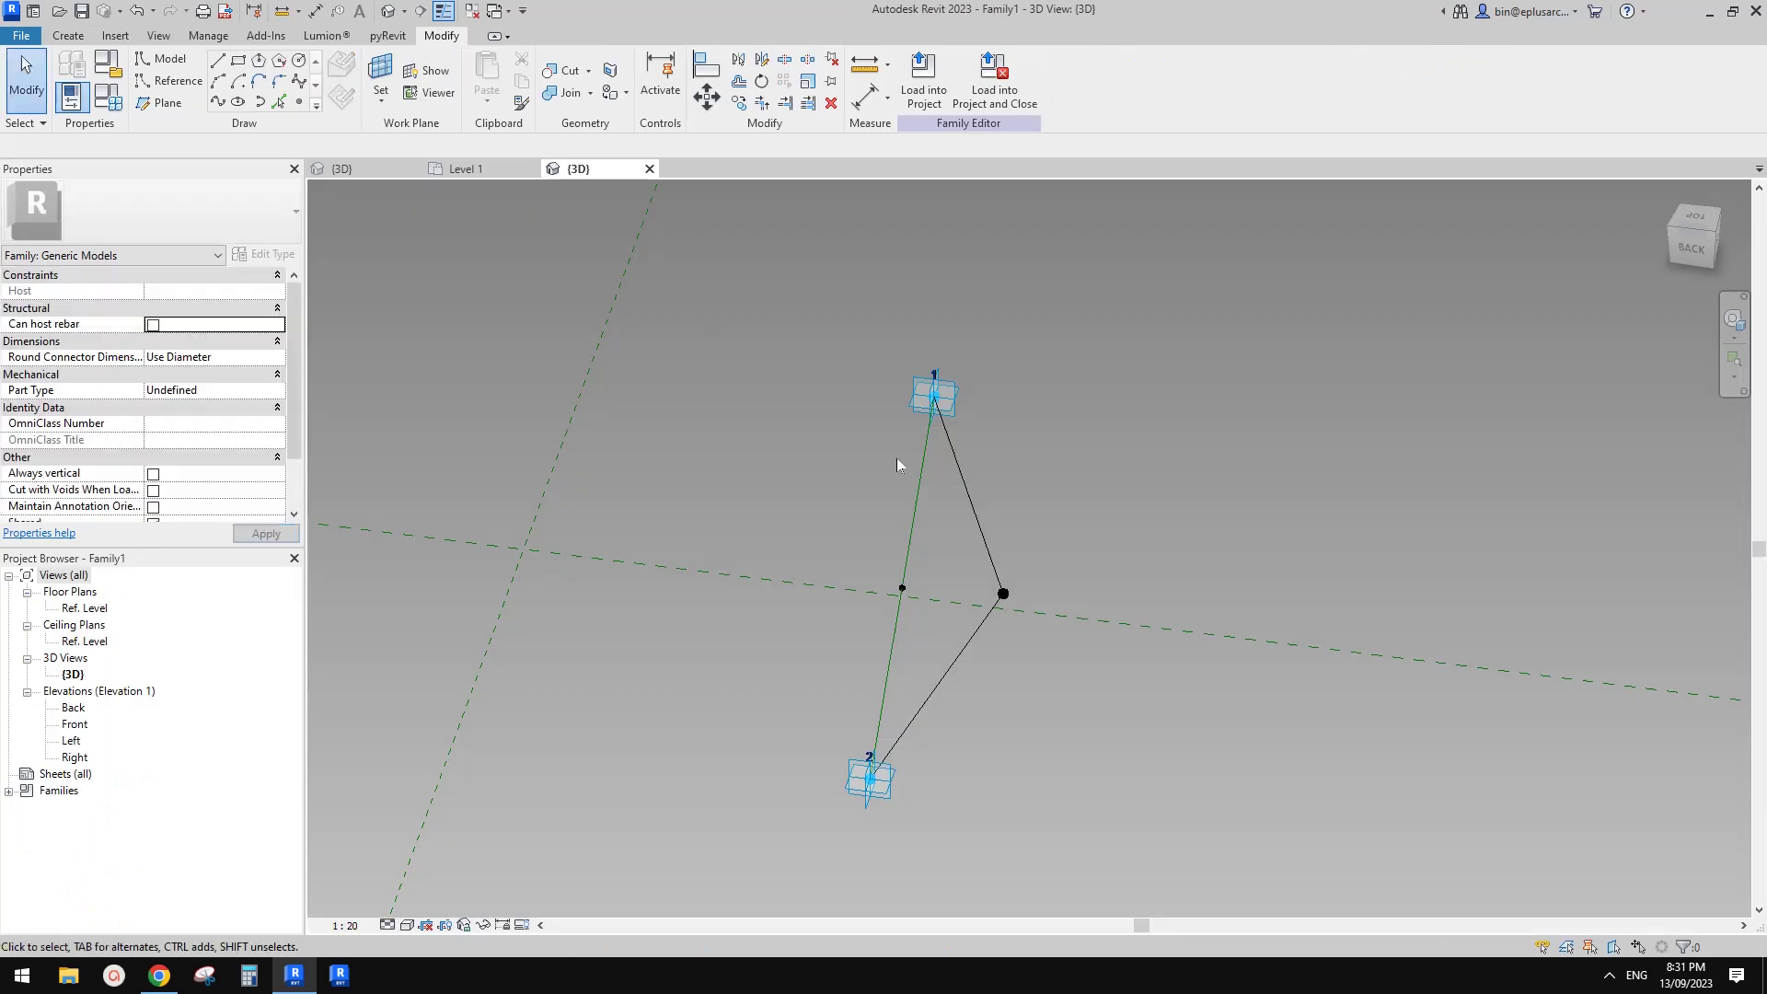
# - Save the family in Downloads as Family1adfadf and load it into Test Project.rvt without placing an instance
pyautogui.click(21, 35)
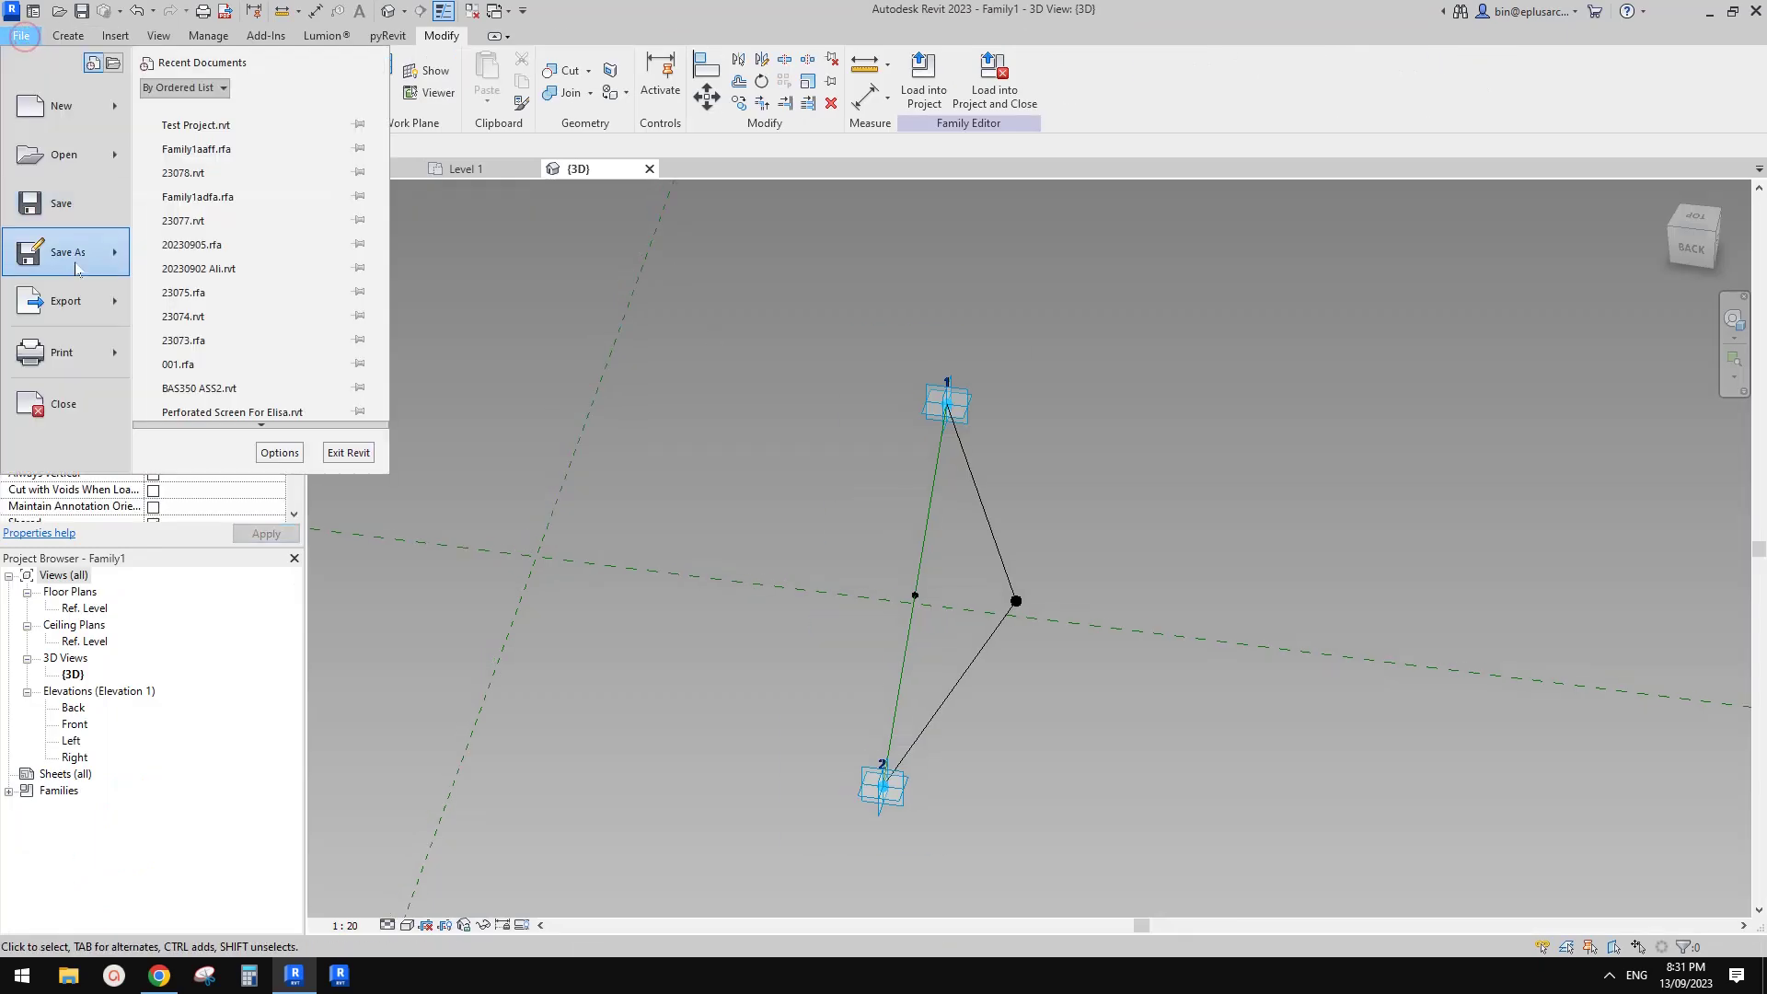
pyautogui.moveTo(69, 245)
pyautogui.click(239, 245)
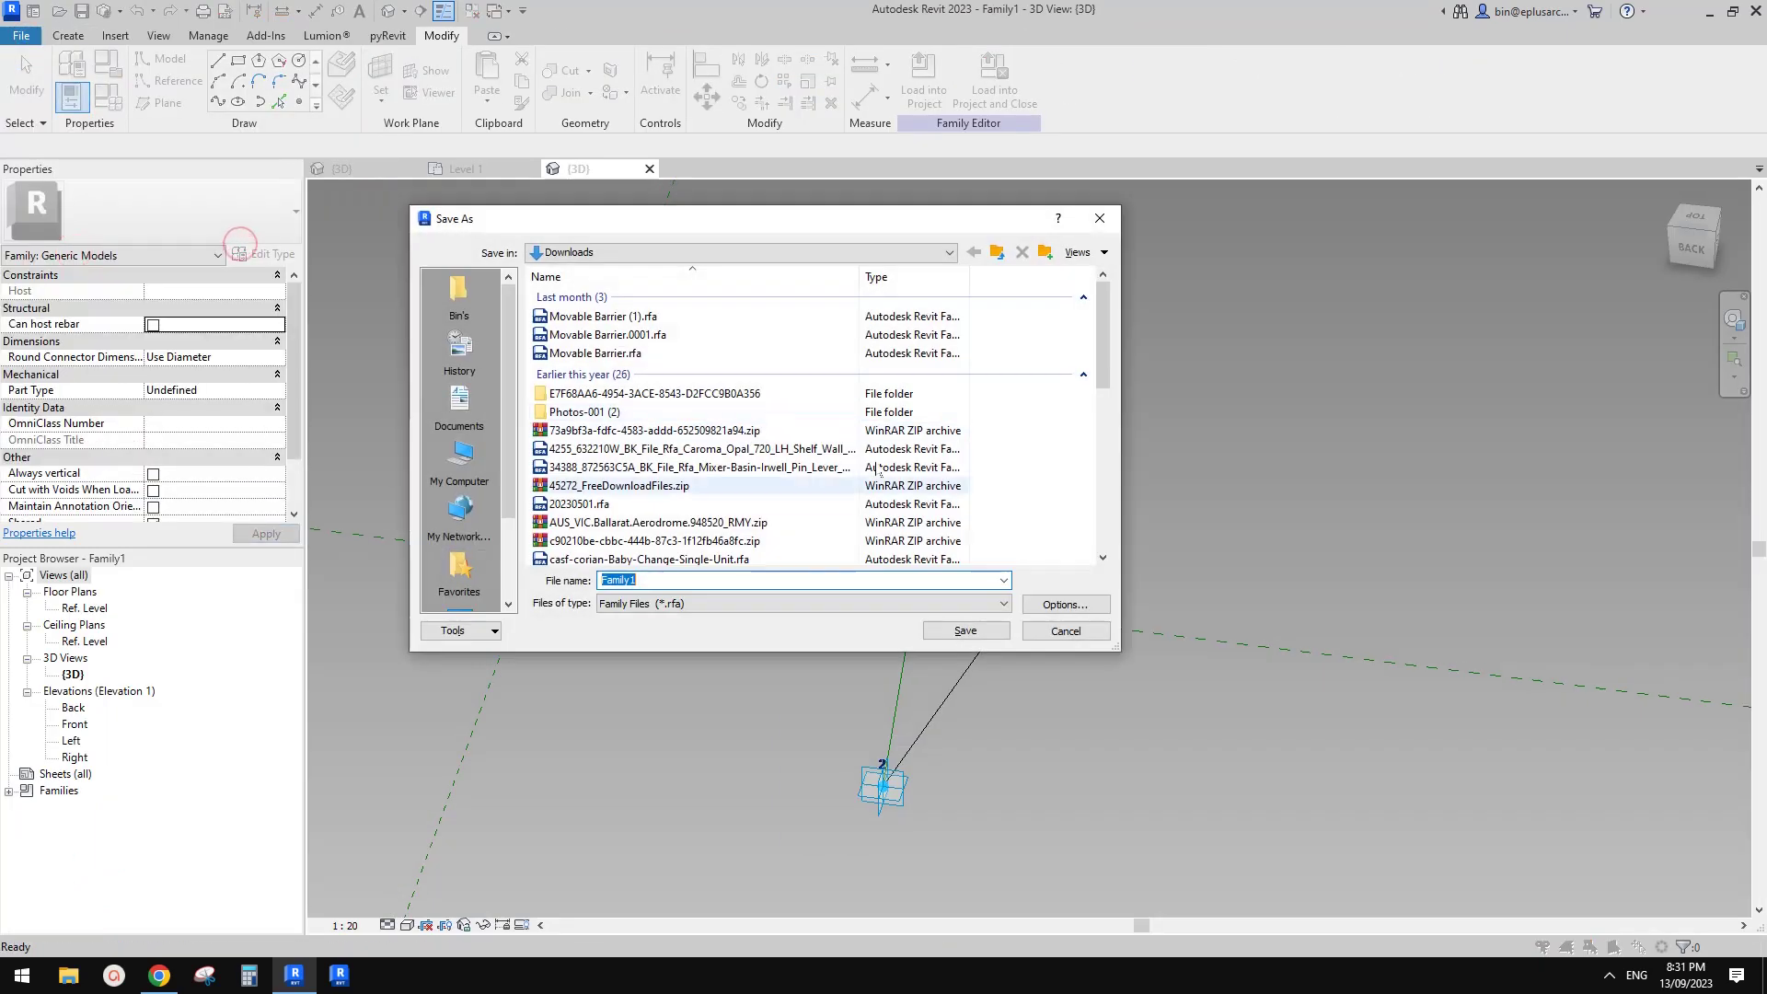
pyautogui.click(961, 631)
pyautogui.click(934, 102)
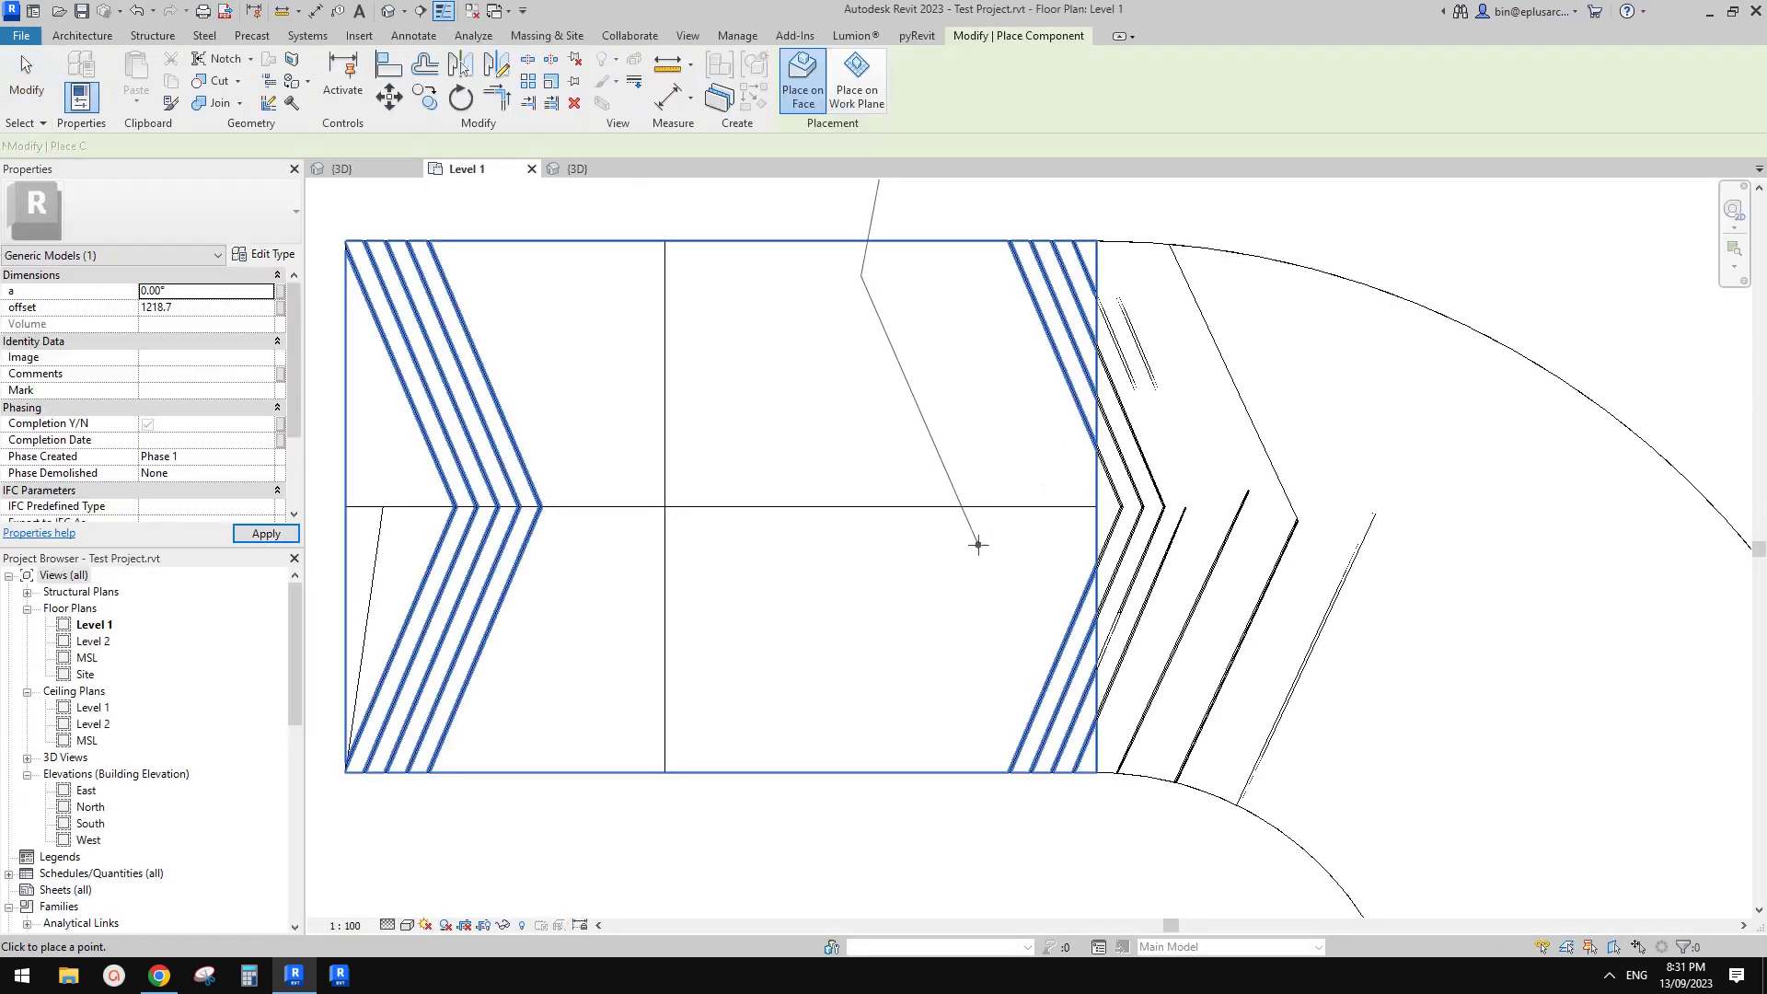
pyautogui.moveTo(1024, 488); pyautogui.dragTo(990, 527, button='middle')
pyautogui.press('Escape')
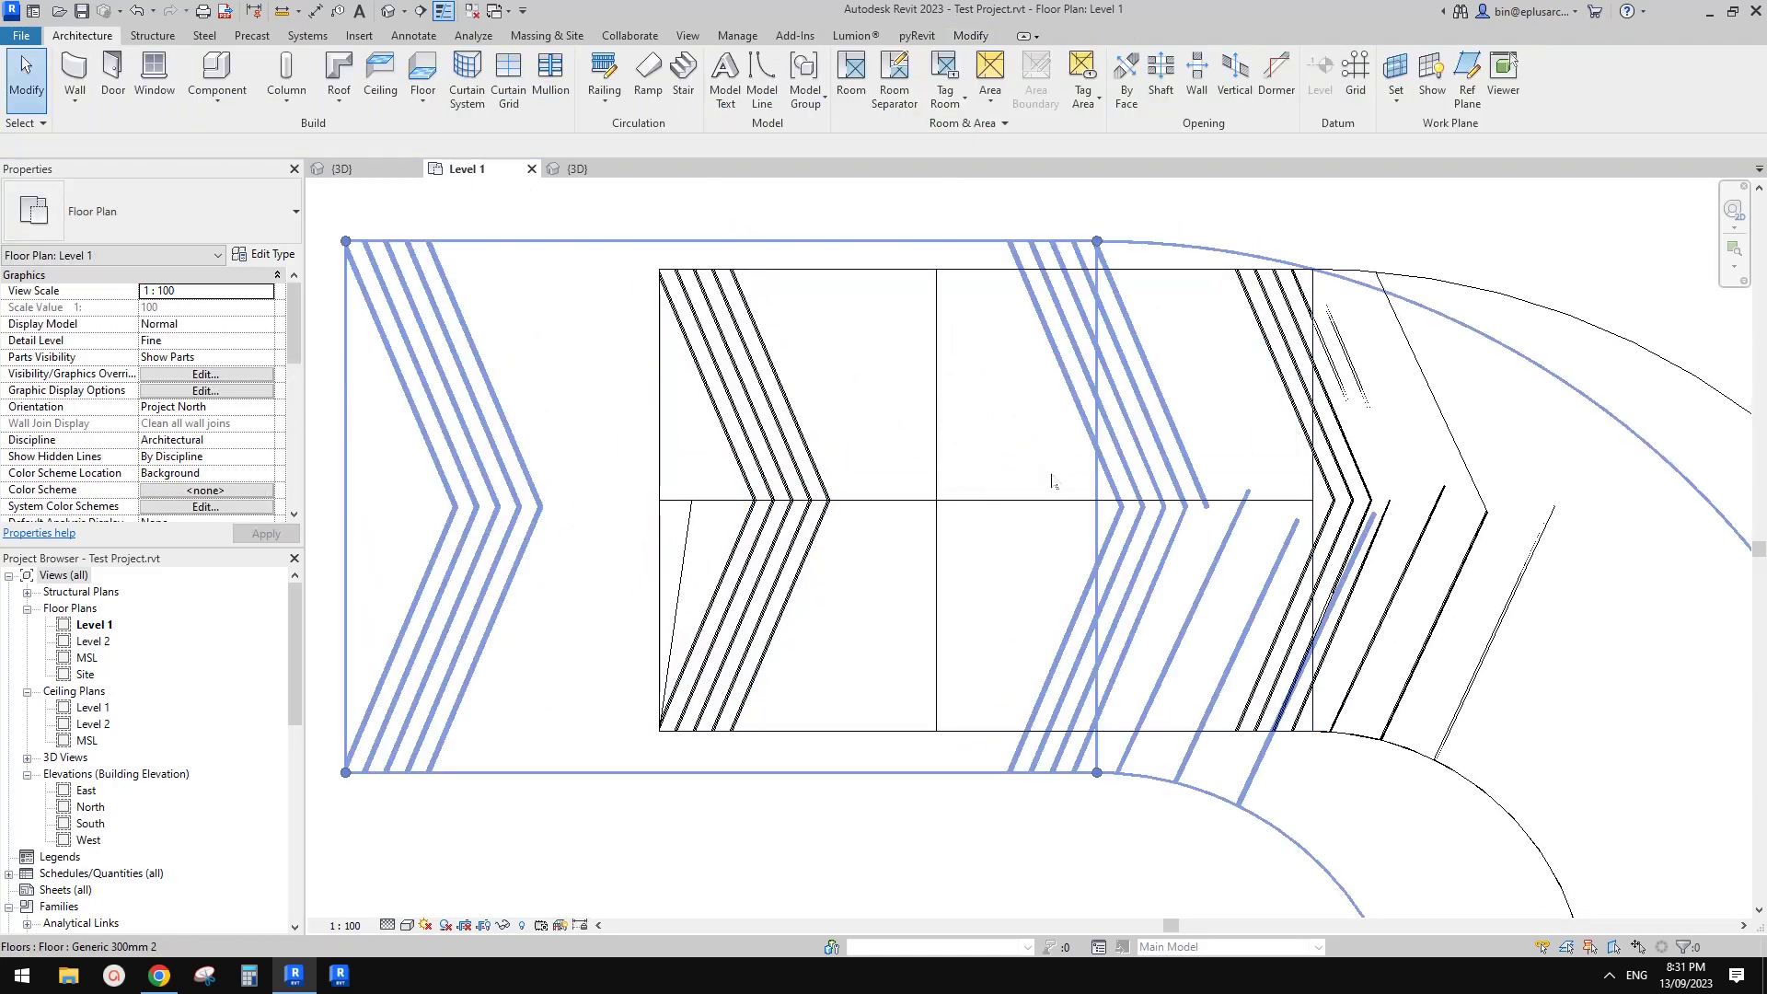
# - In the project's 3D view, select all instances of the old Family1 groove component and delete them
pyautogui.scroll(-2, 1039, 475)
pyautogui.click(387, 11)
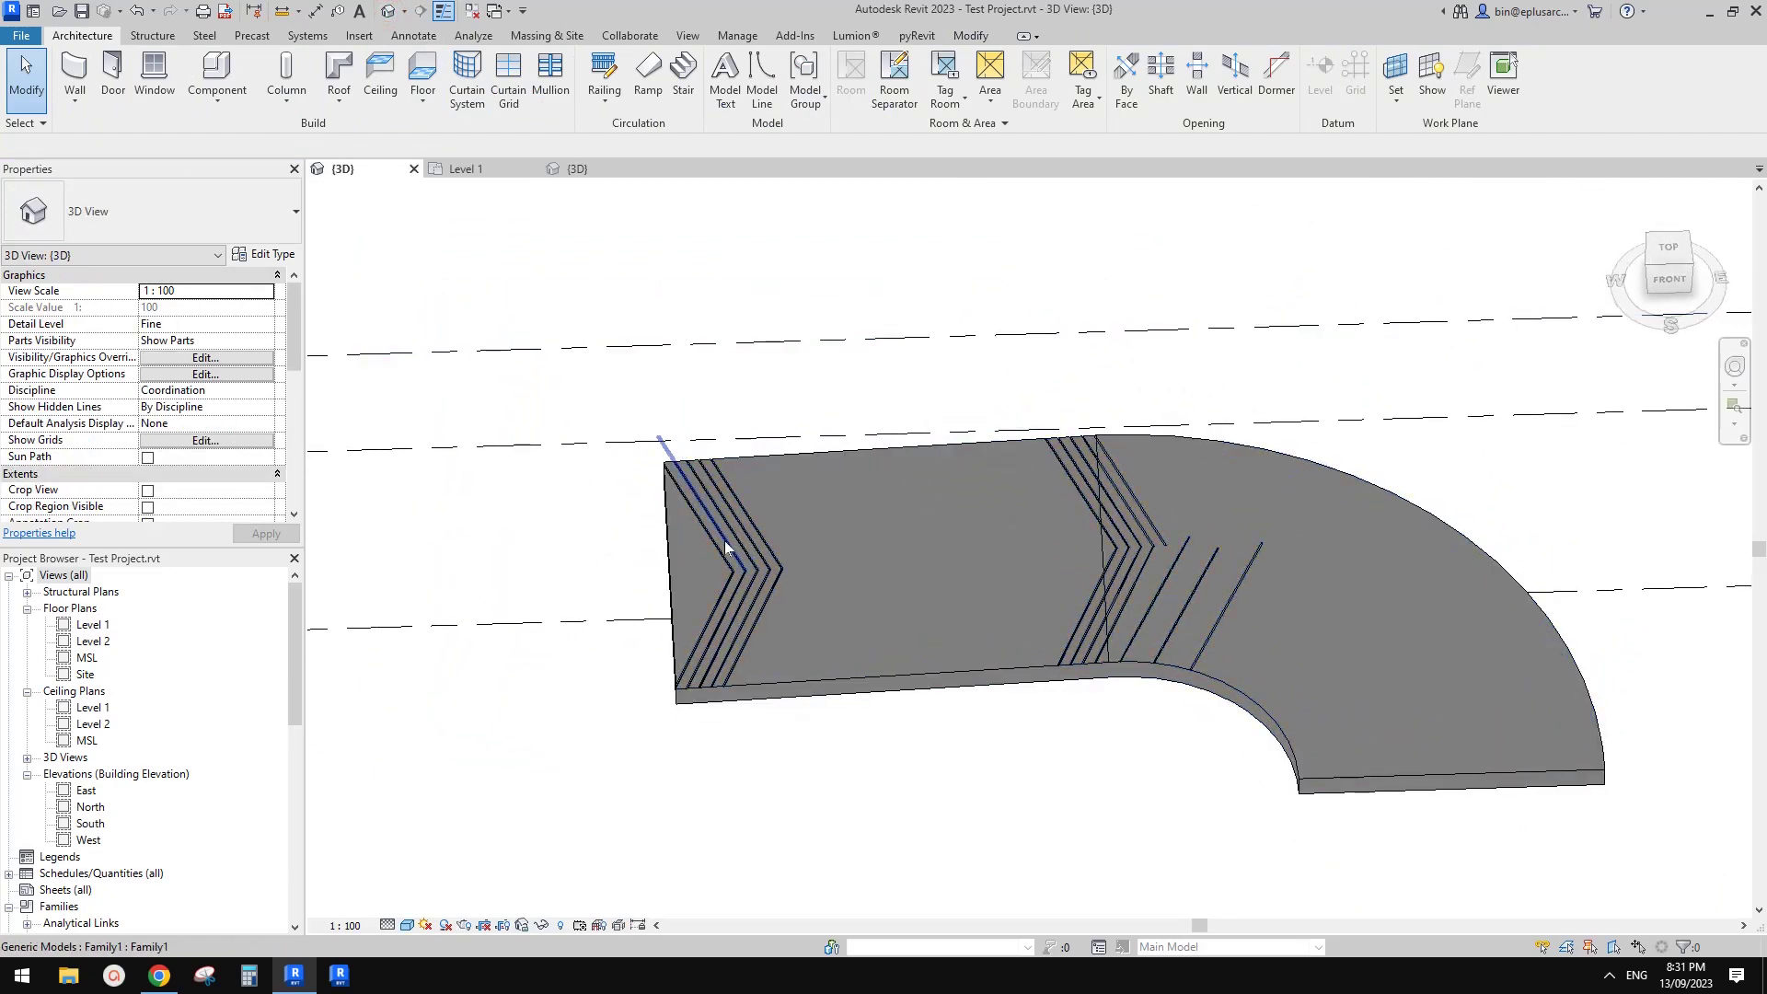
pyautogui.keyDown('shift'); pyautogui.moveTo(725, 539); pyautogui.dragTo(685, 557, button='middle'); pyautogui.keyUp('shift')
pyautogui.click(686, 557)
pyautogui.press('a')
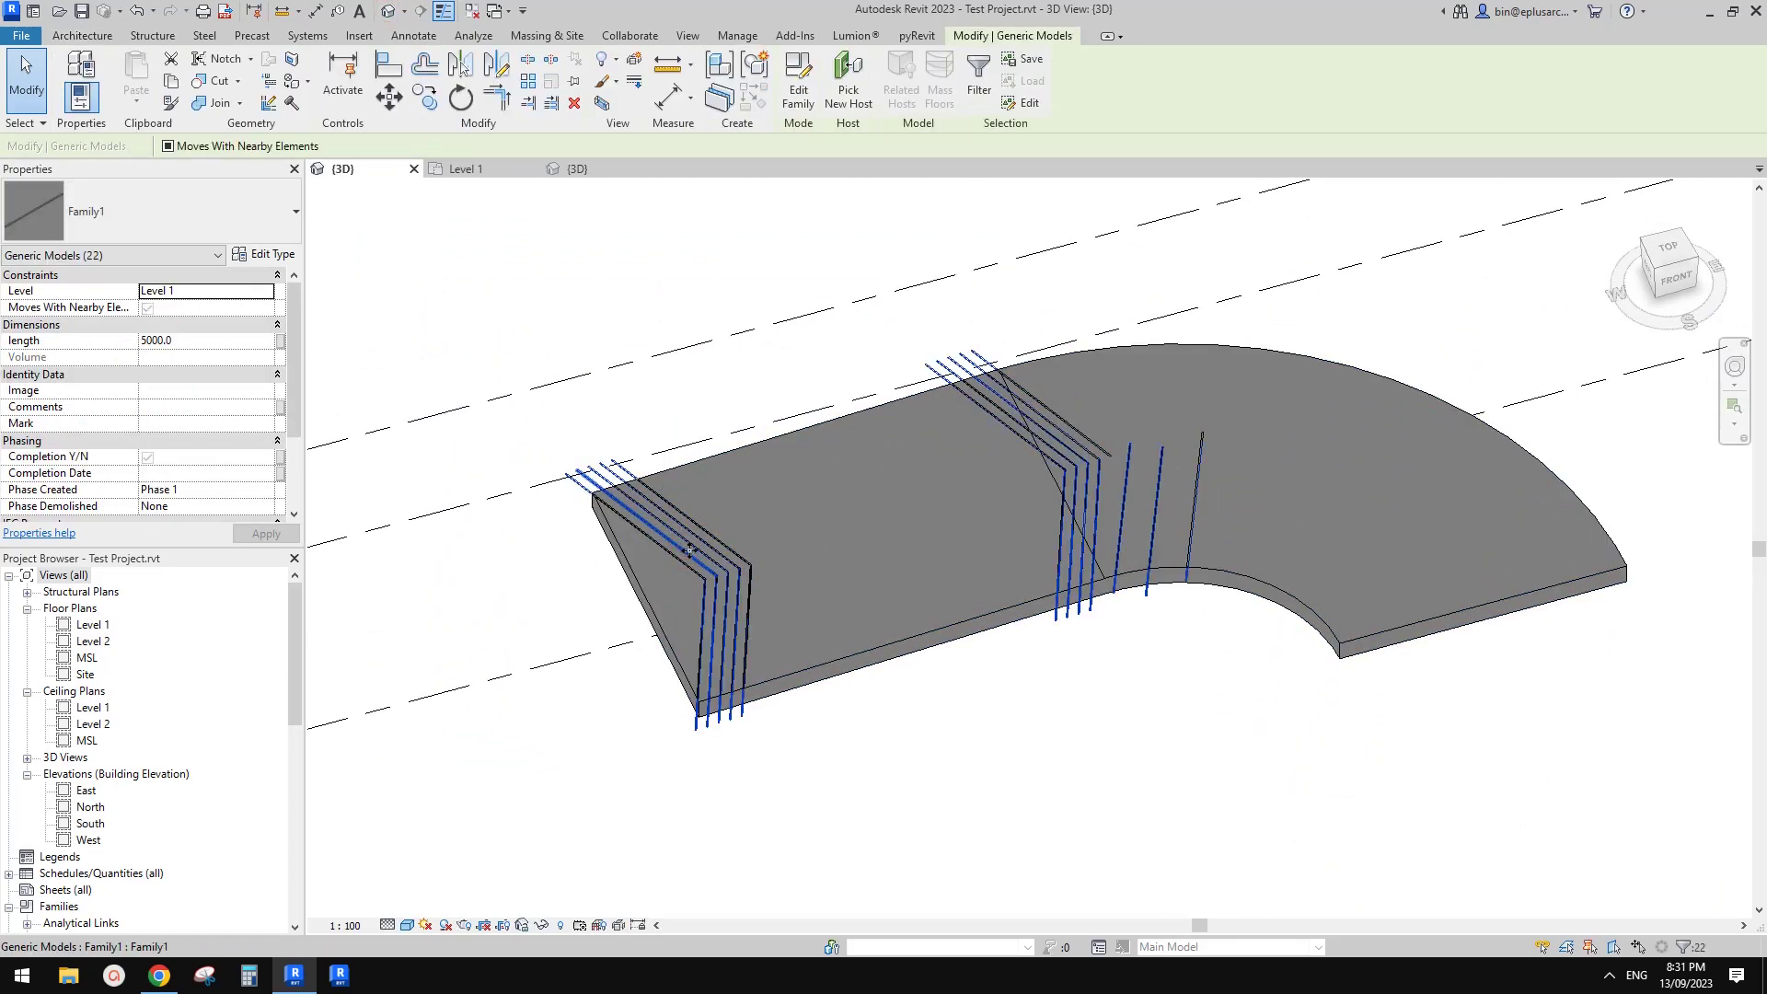
pyautogui.press('Delete')
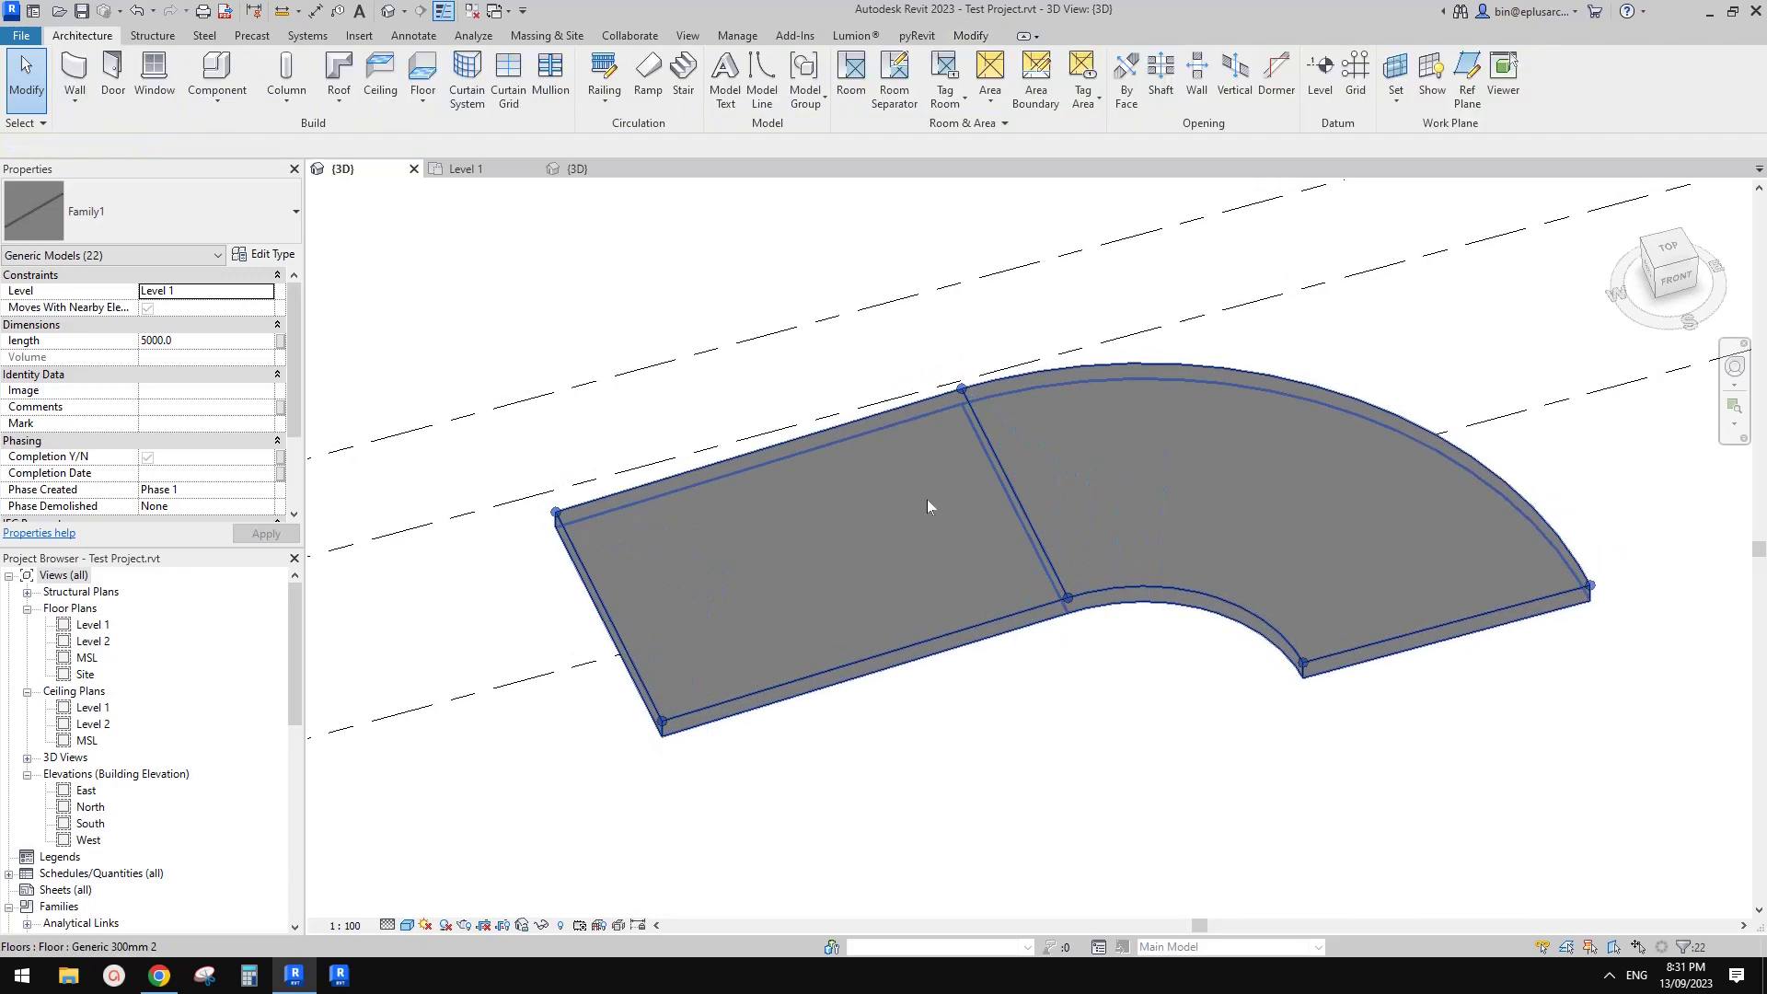
pyautogui.keyDown('shift'); pyautogui.moveTo(1057, 482); pyautogui.dragTo(919, 438, button='middle'); pyautogui.keyUp('shift')
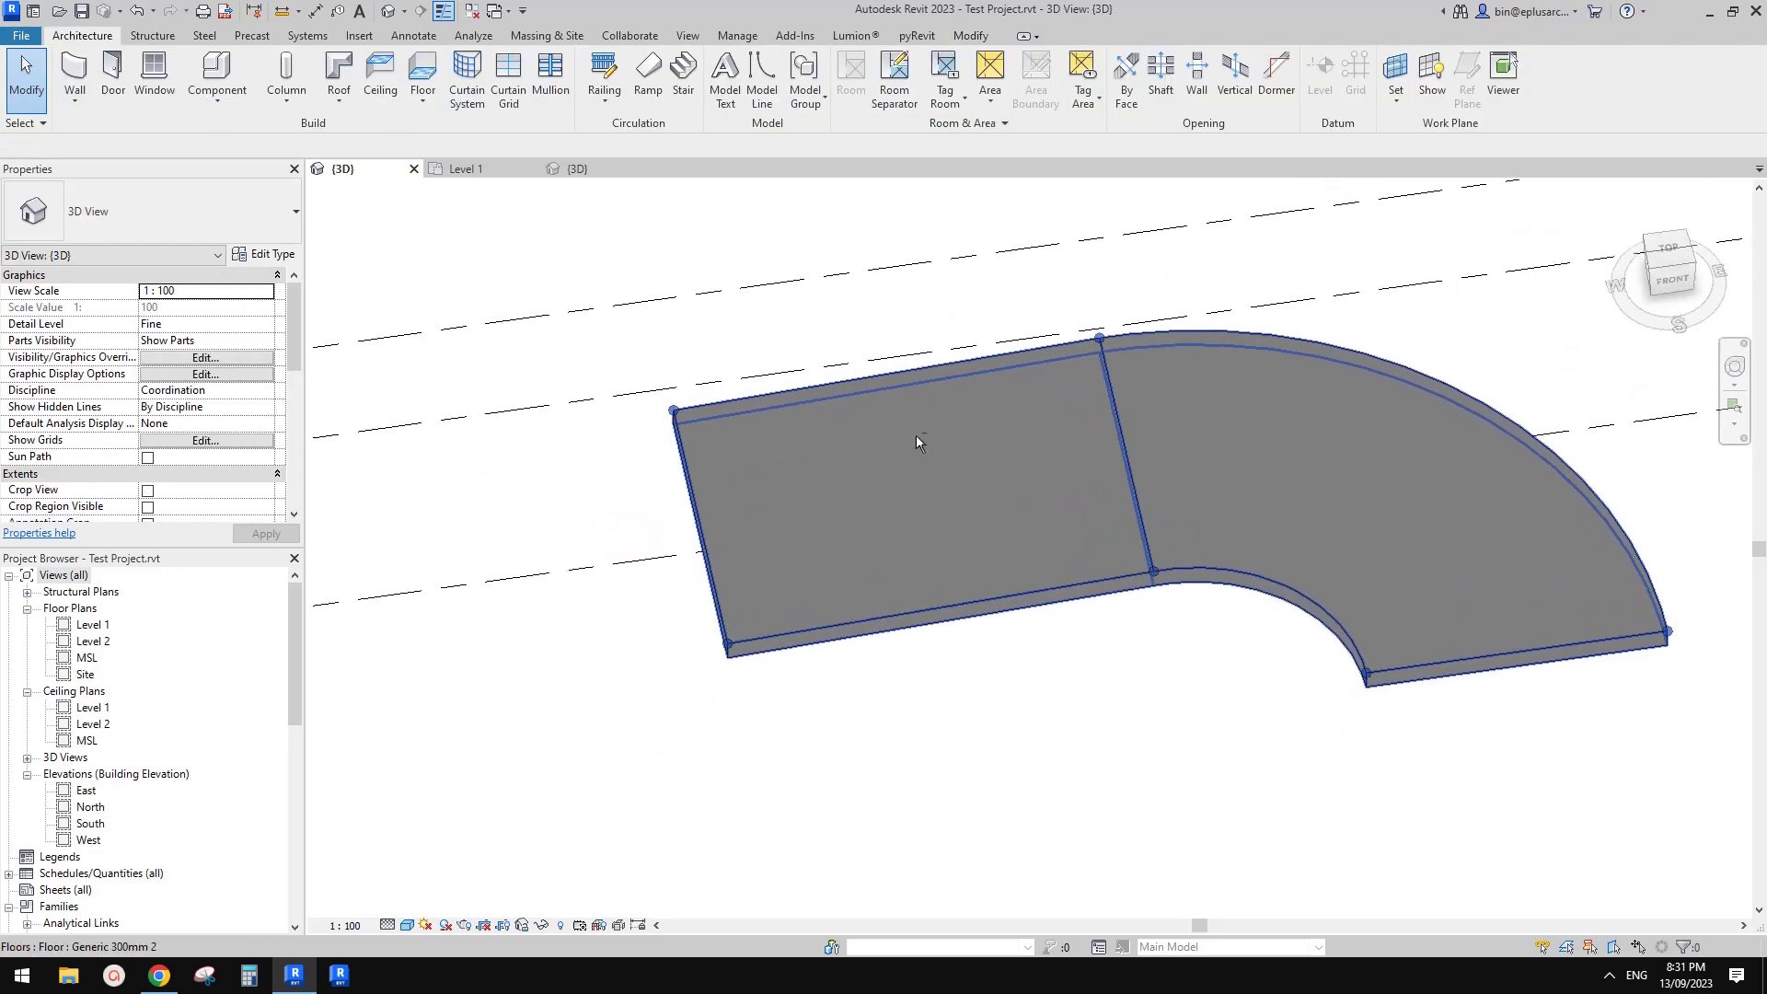
# - Place a Family1adfadf component across the straight ramp section, with one point on each long top edge
pyautogui.click(212, 76)
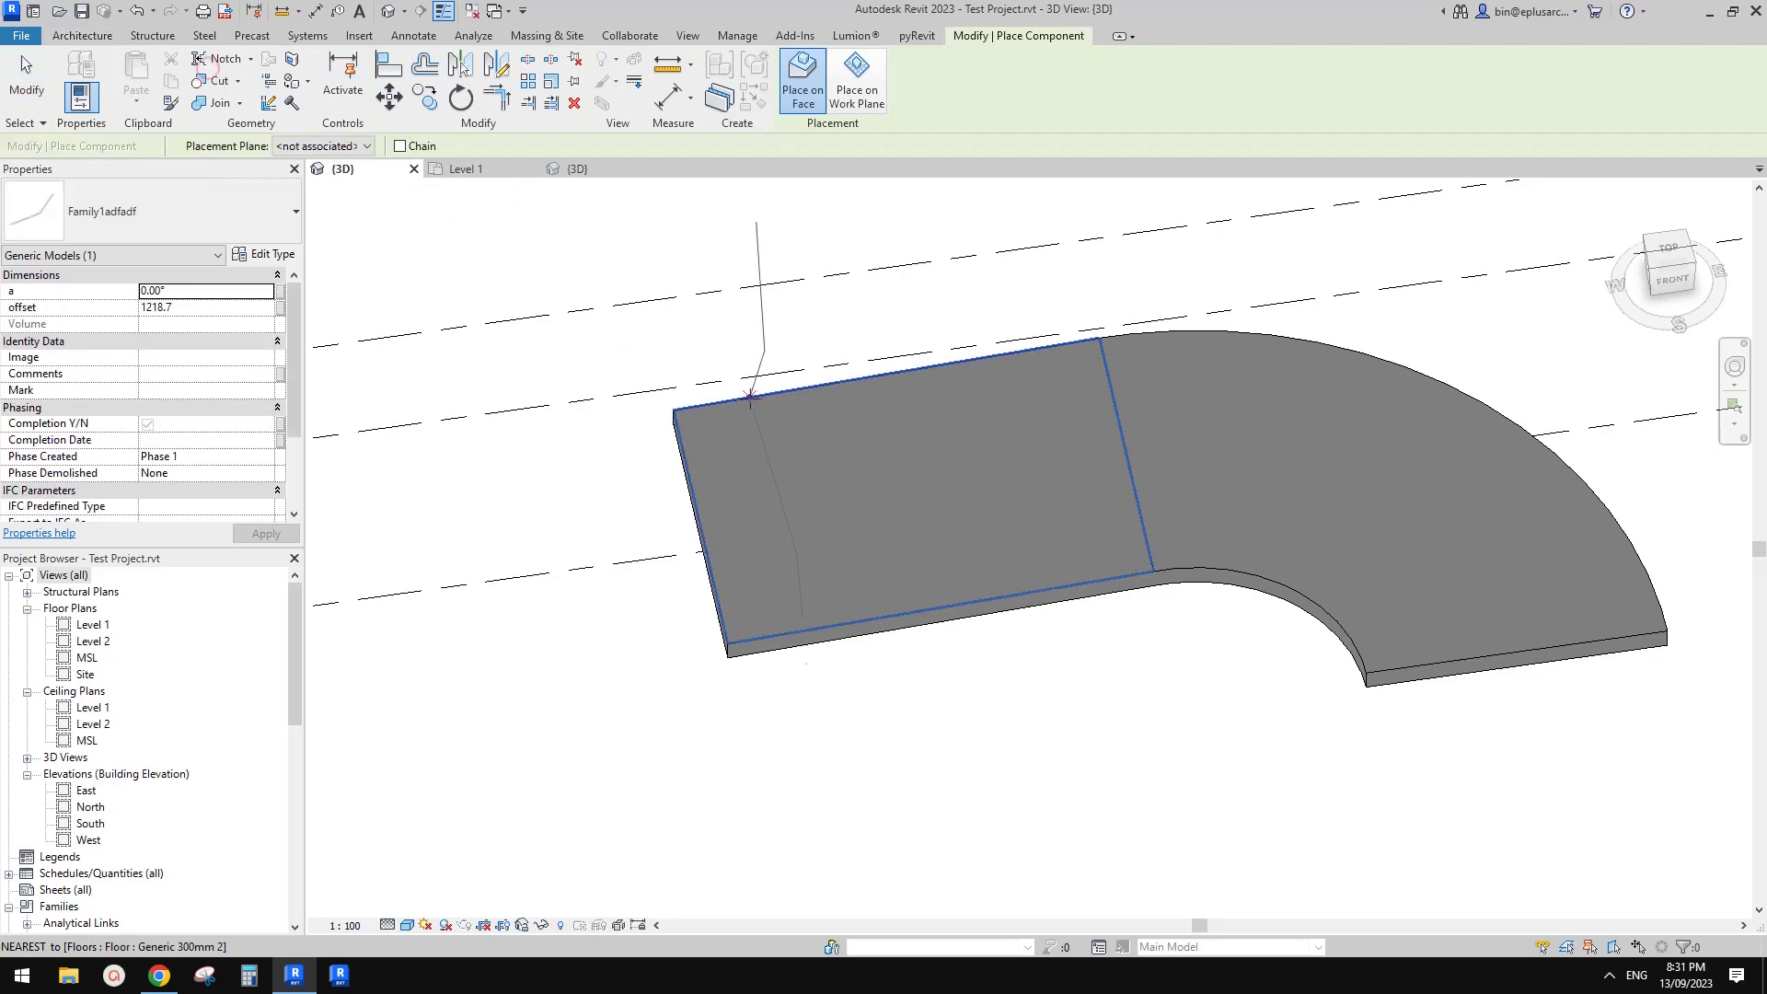
pyautogui.click(776, 634)
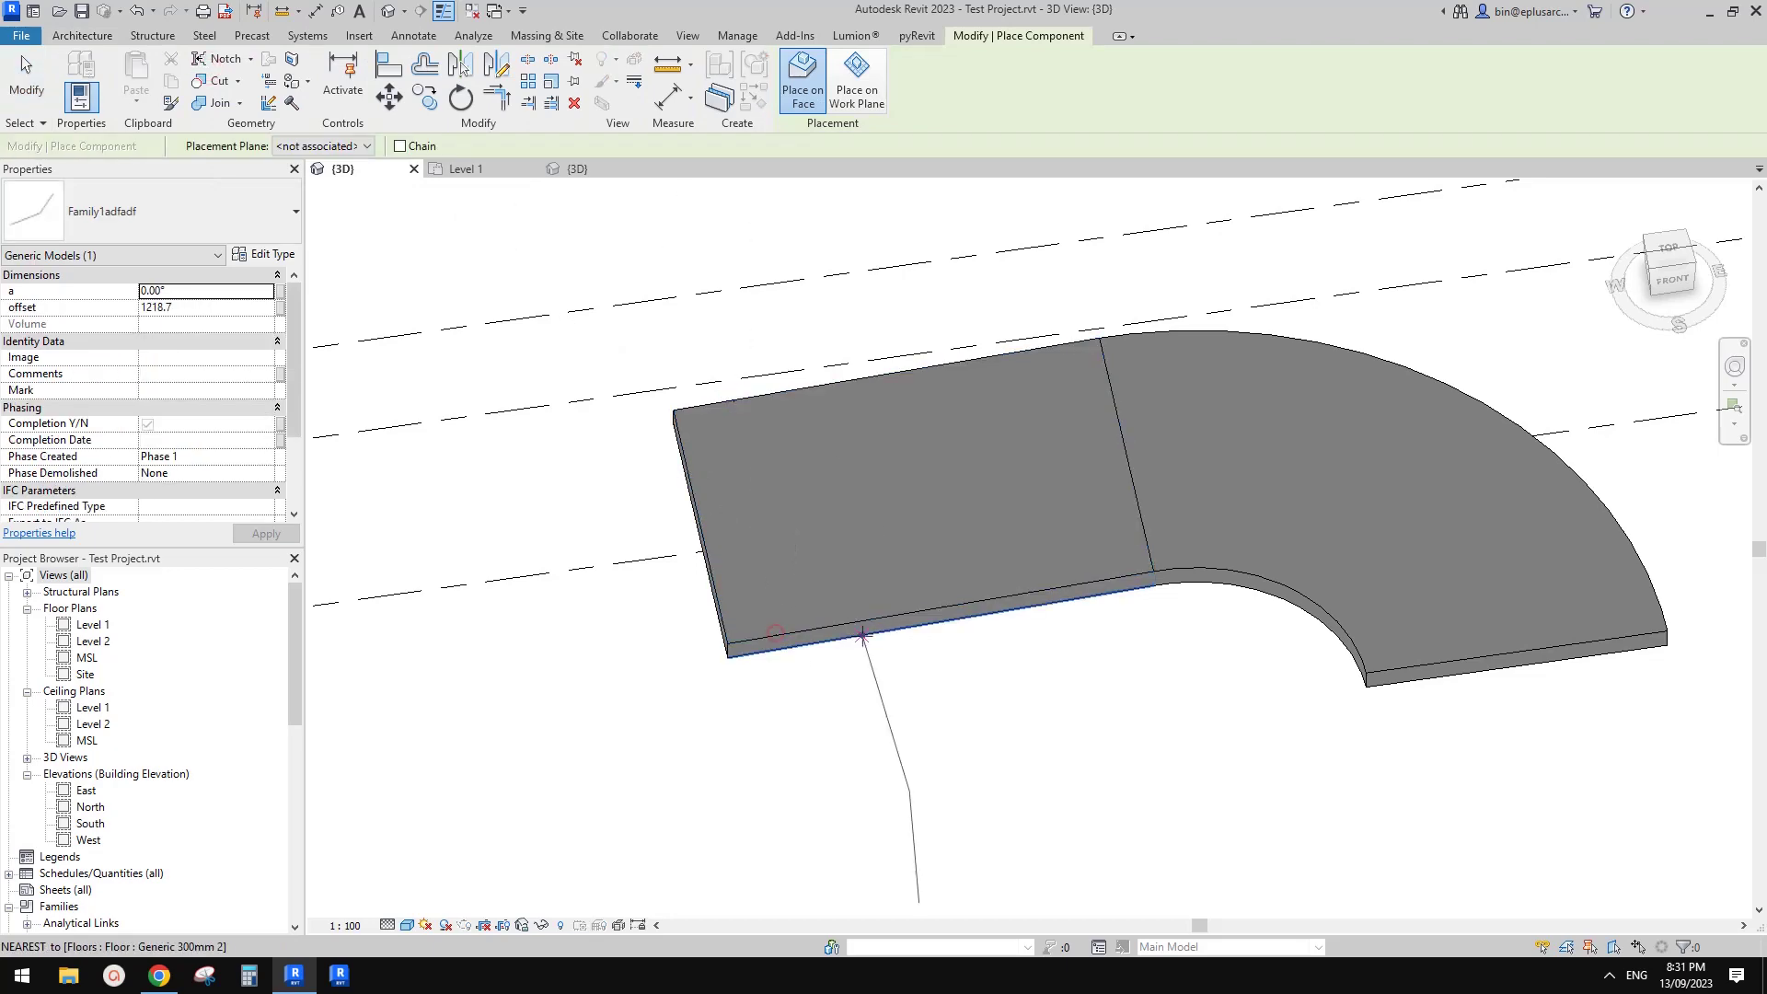
pyautogui.press('Escape')
pyautogui.keyDown('shift'); pyautogui.moveTo(827, 615); pyautogui.dragTo(856, 465, button='middle'); pyautogui.keyUp('shift')
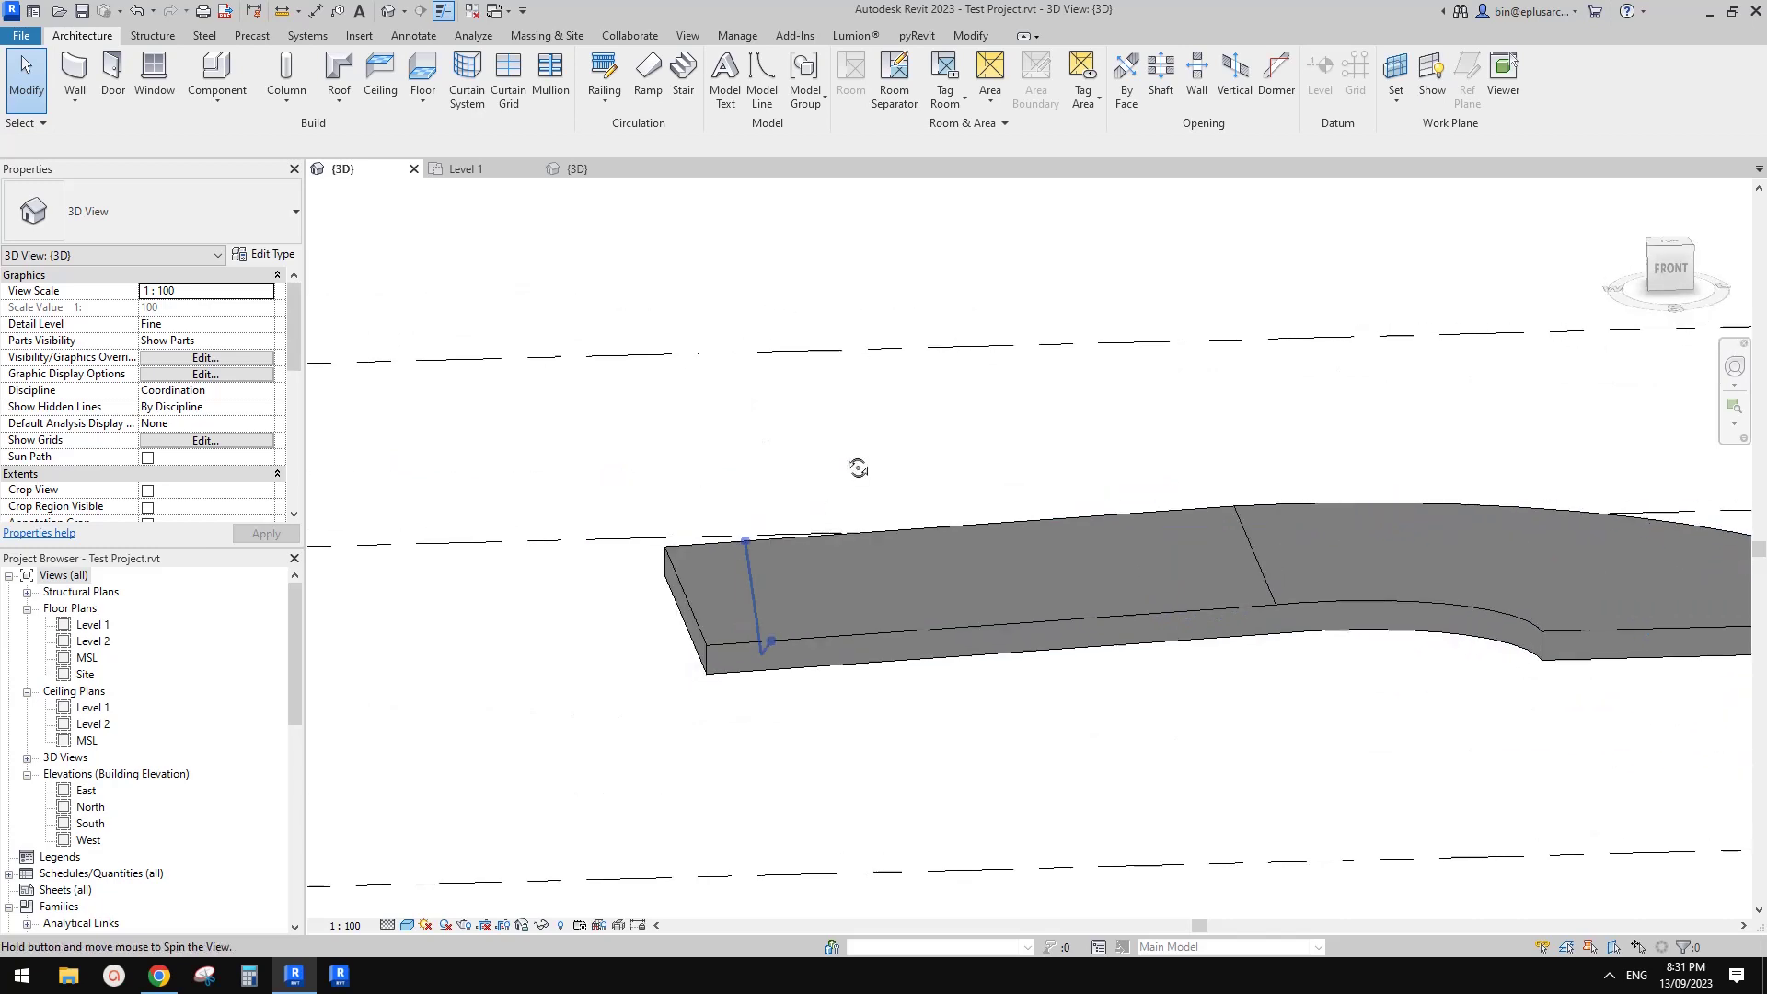
# - Try the placed component's angle parameter a at 90°, and change it to -90°
pyautogui.click(745, 581)
pyautogui.keyDown('shift'); pyautogui.moveTo(745, 582); pyautogui.dragTo(726, 637, button='middle'); pyautogui.keyUp('shift')
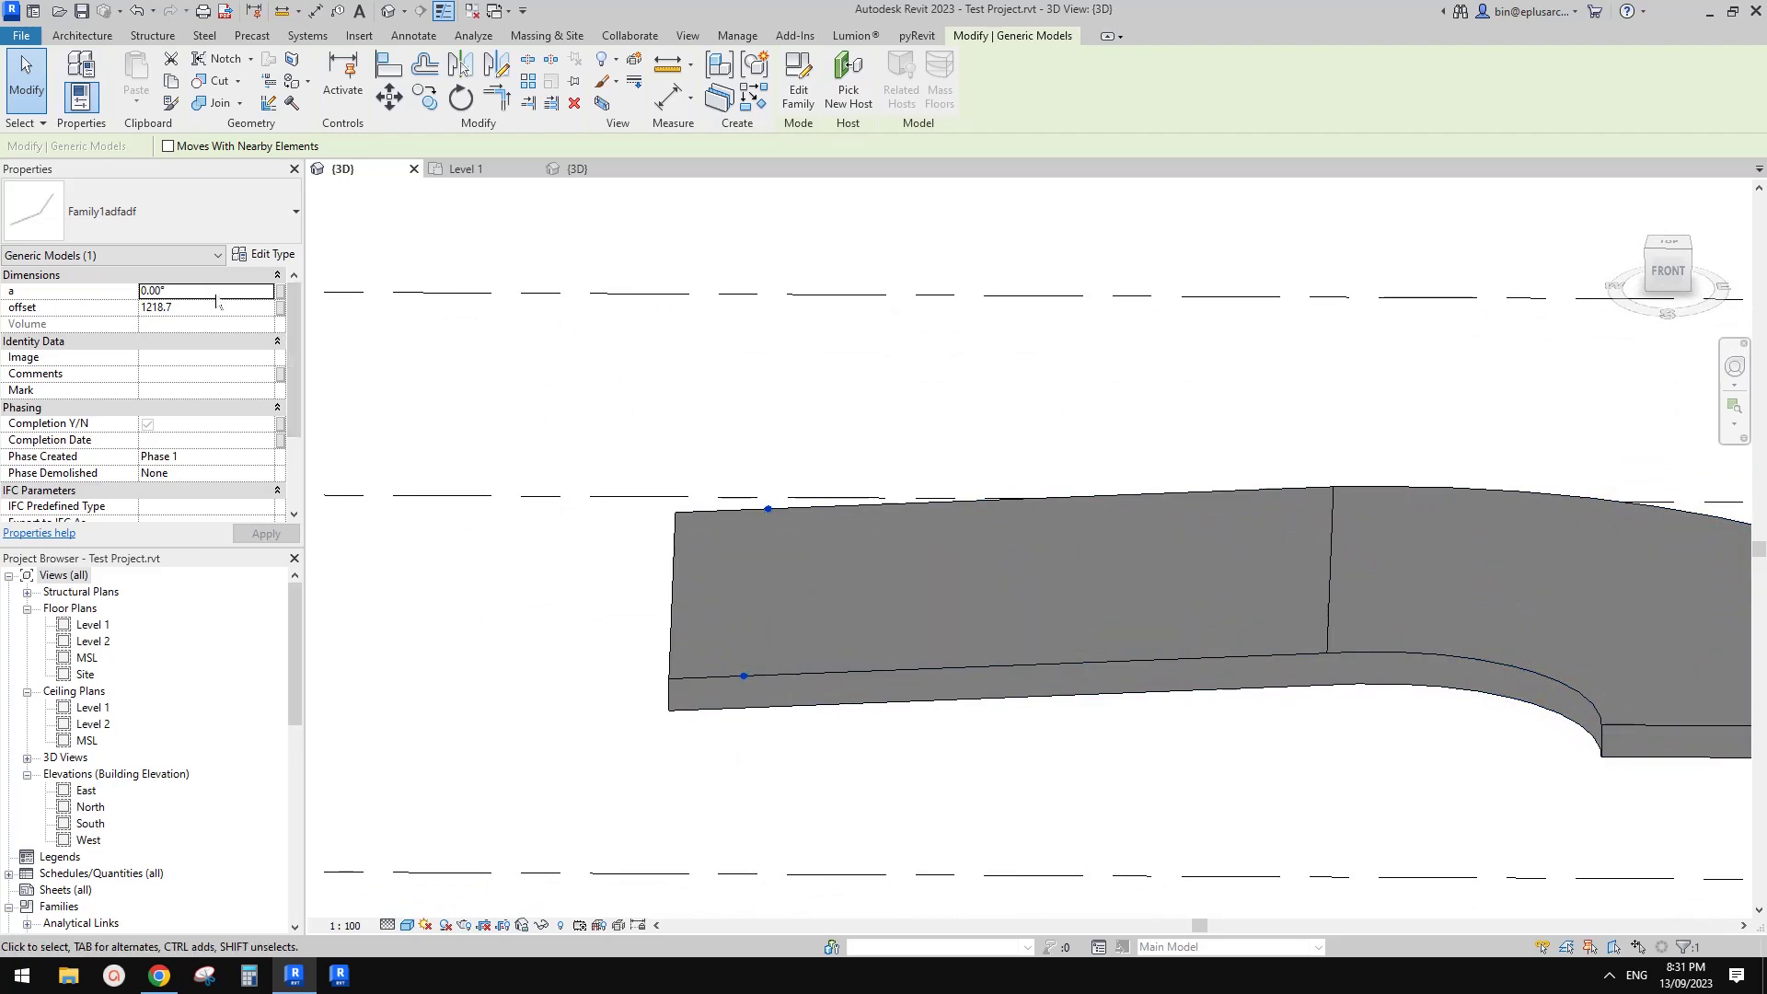
pyautogui.press('Return')
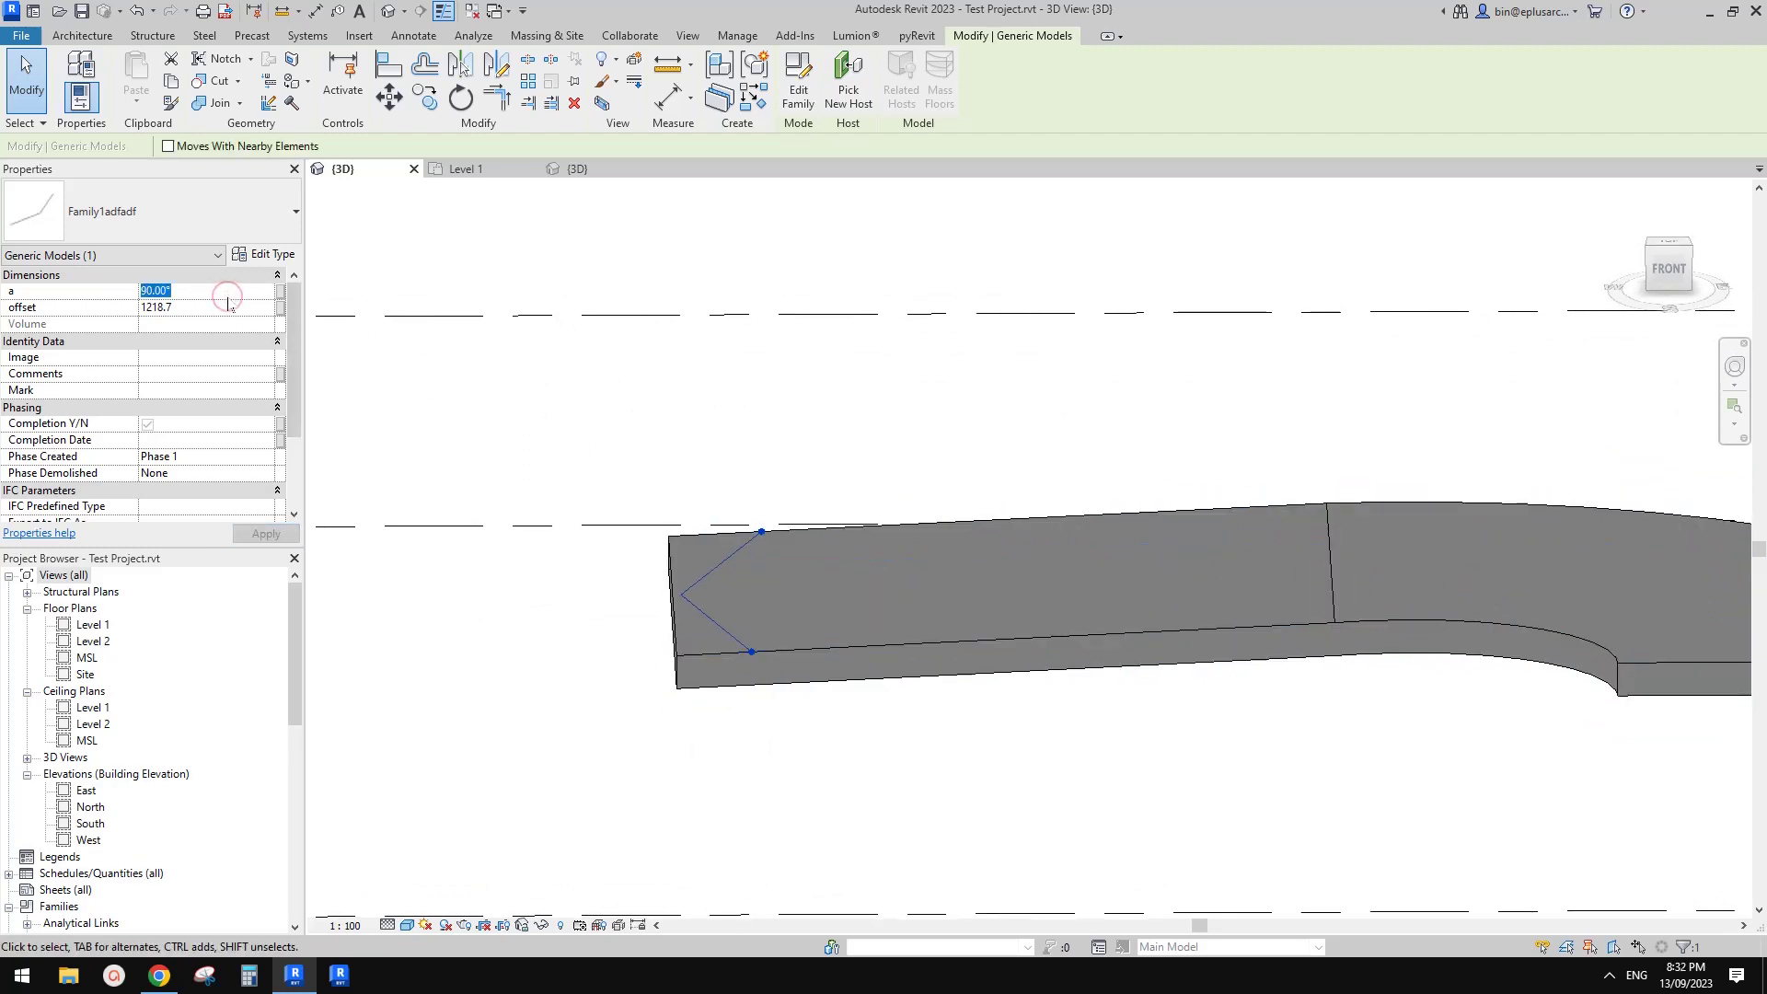
pyautogui.press('Return')
pyautogui.moveTo(916, 400)
pyautogui.keyDown('shift'); pyautogui.mouseDown(button='middle')
pyautogui.moveTo(888, 391)
pyautogui.moveTo(893, 404)
pyautogui.mouseUp(button='middle'); pyautogui.keyUp('shift')
pyautogui.click(913, 543)
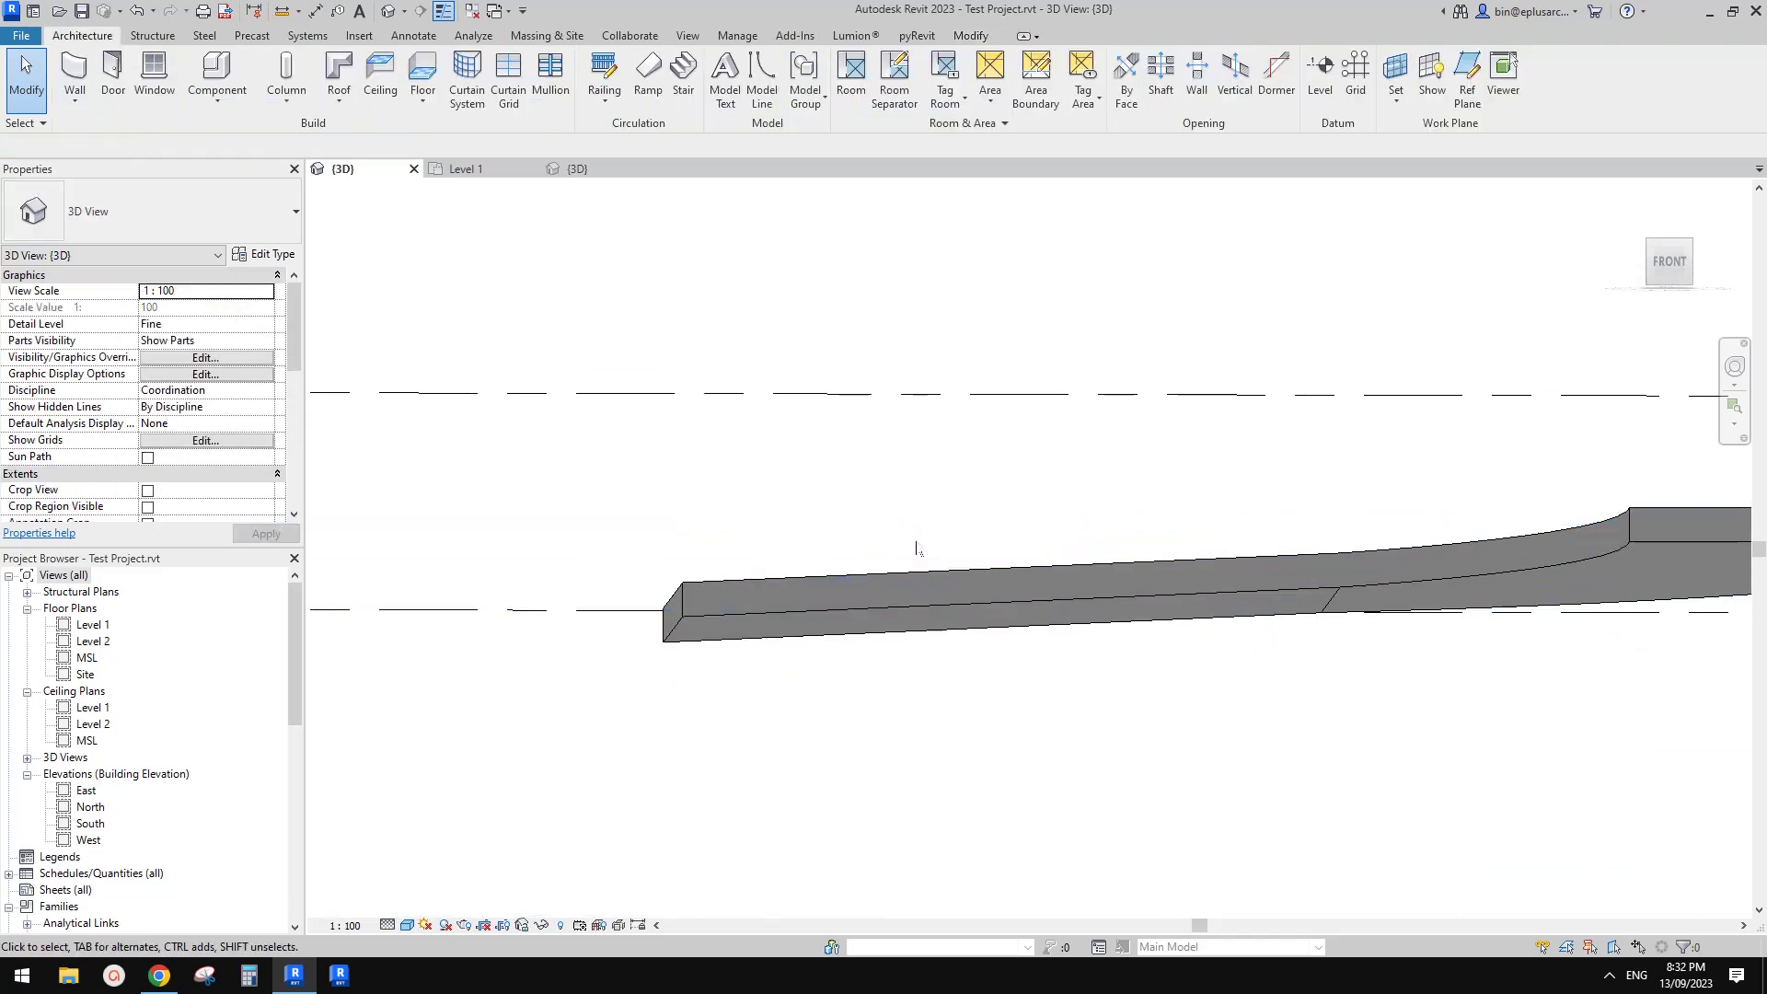
# - Examine from several angles how the placed chevron line sits relative to the sloping top surface of the ramp slab
pyautogui.keyDown('shift'); pyautogui.moveTo(923, 582); pyautogui.dragTo(902, 678, button='middle'); pyautogui.keyUp('shift')
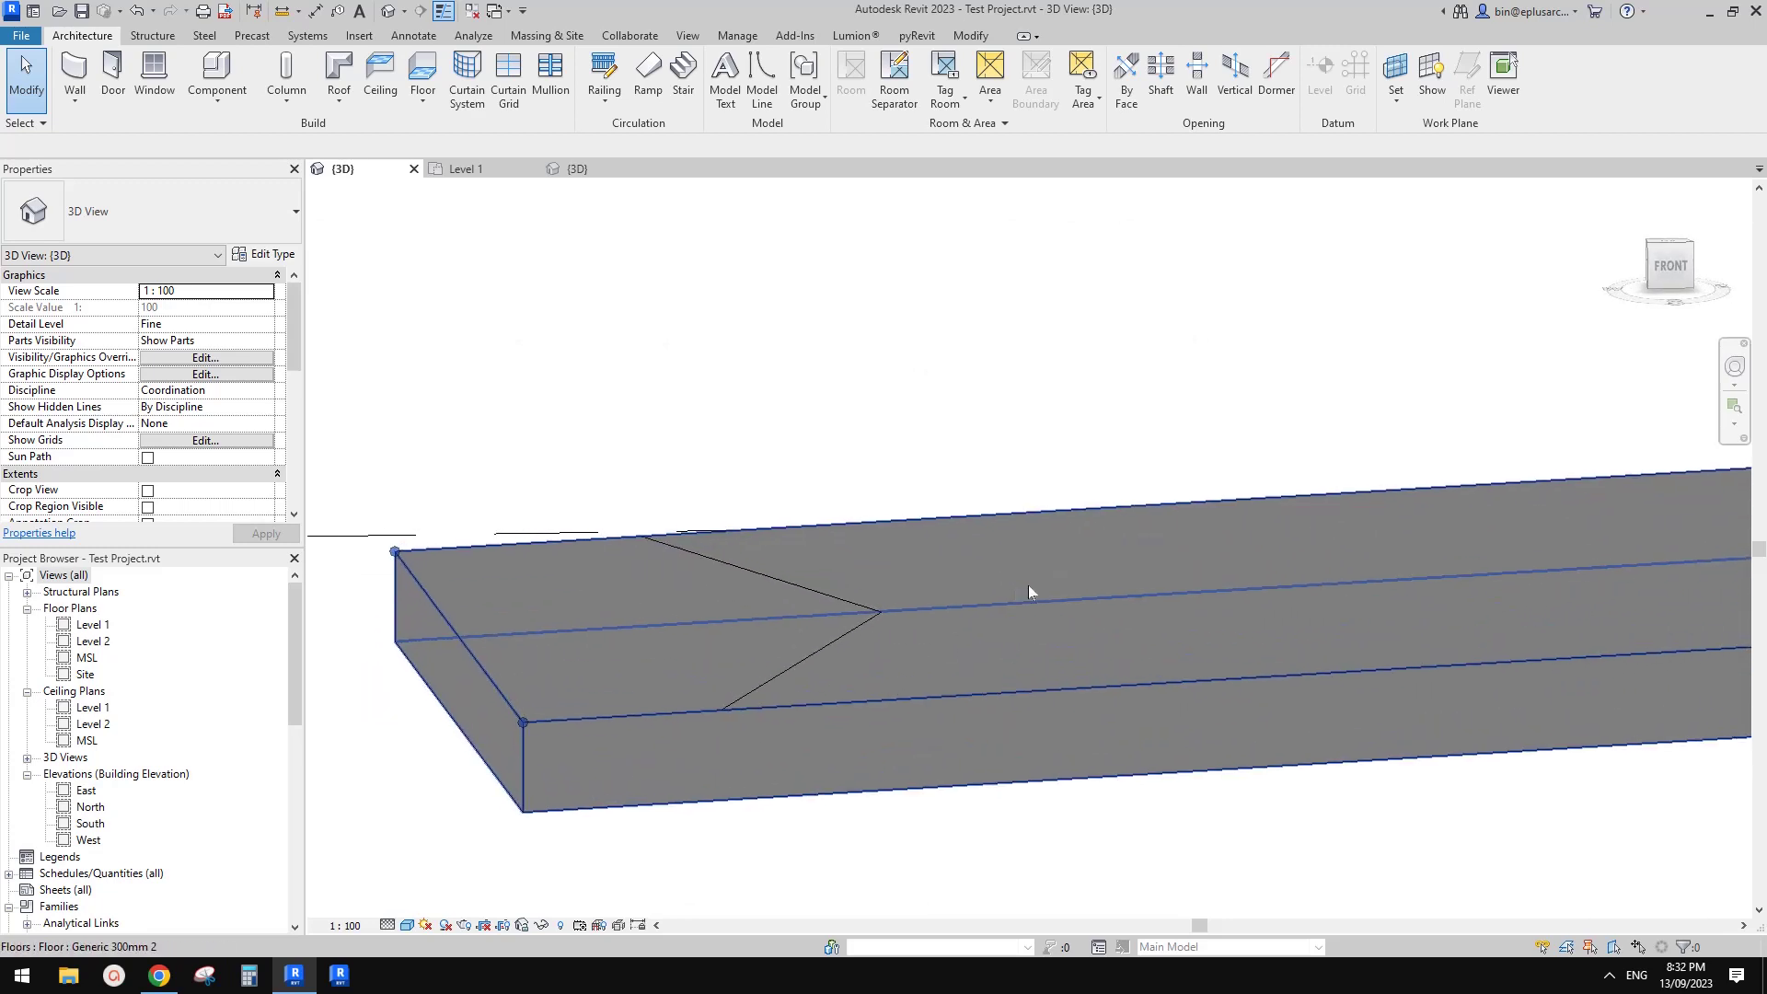
pyautogui.scroll(-2, 1049, 543)
pyautogui.moveTo(1049, 543)
pyautogui.mouseDown(button='middle')
pyautogui.moveTo(935, 502)
pyautogui.moveTo(1033, 457)
pyautogui.moveTo(992, 518)
pyautogui.moveTo(1130, 552)
pyautogui.moveTo(1065, 615)
pyautogui.moveTo(1179, 469)
pyautogui.moveTo(1002, 374)
pyautogui.mouseUp(button='middle')
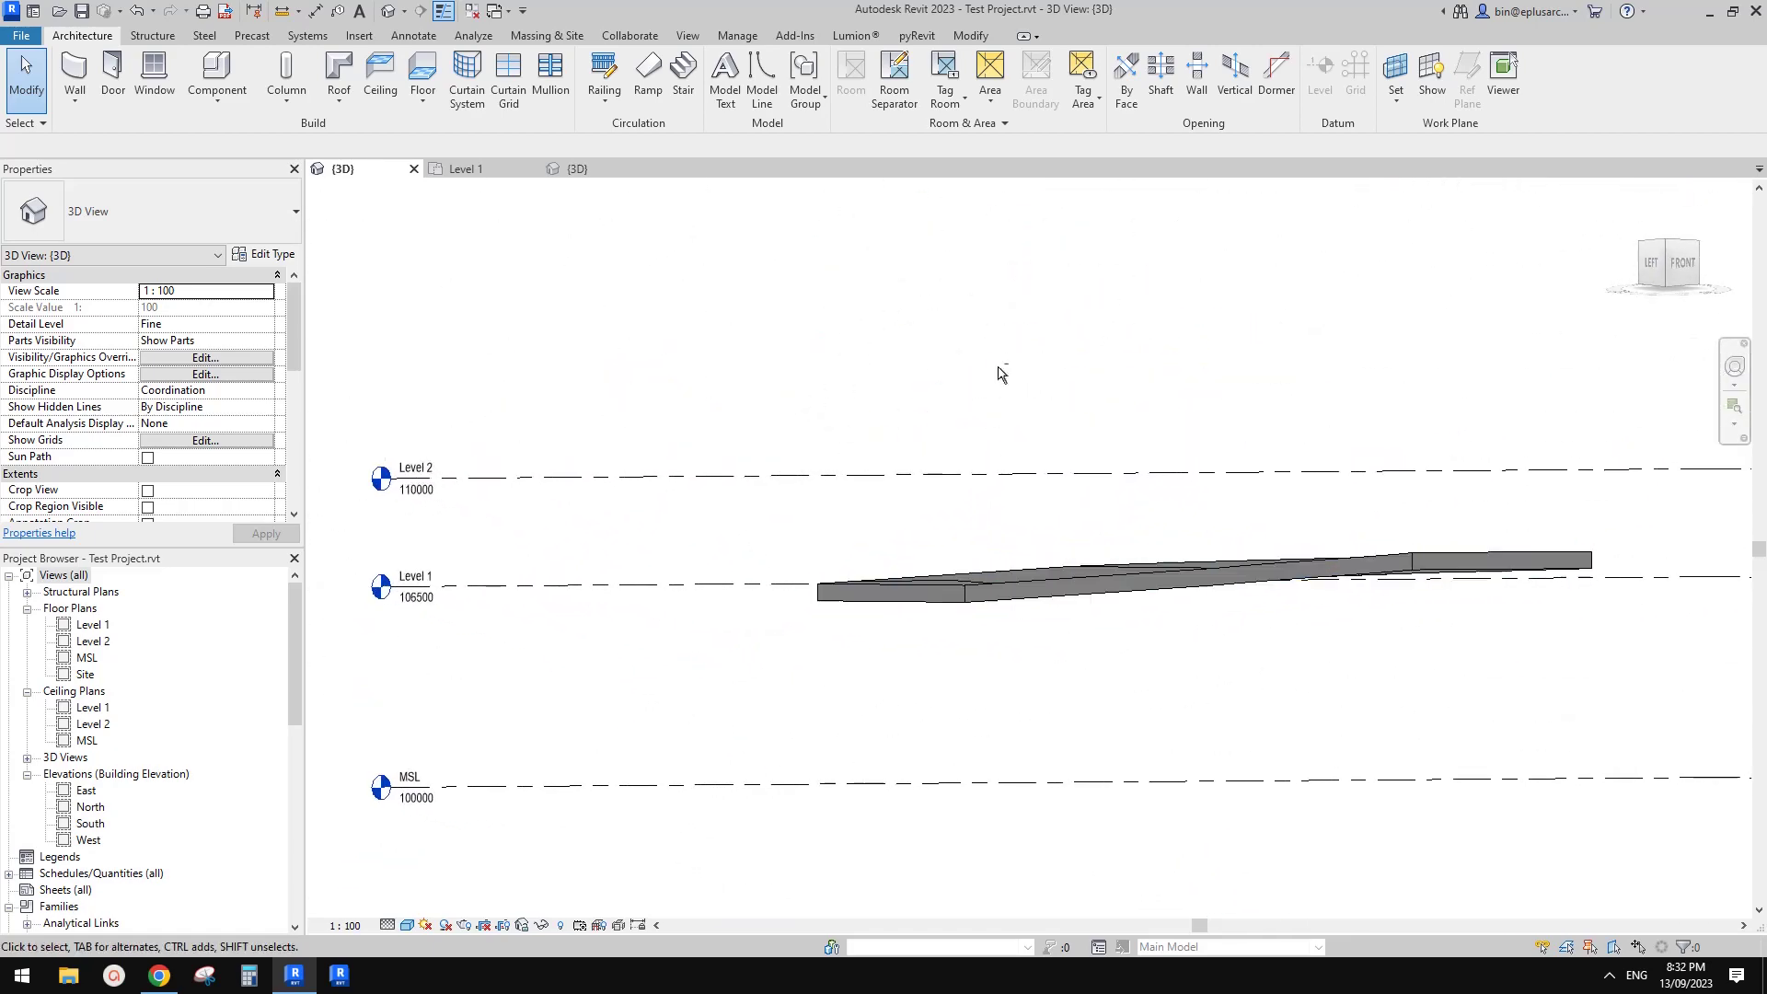
pyautogui.keyDown('shift'); pyautogui.moveTo(1141, 510); pyautogui.dragTo(793, 609, button='middle'); pyautogui.keyUp('shift')
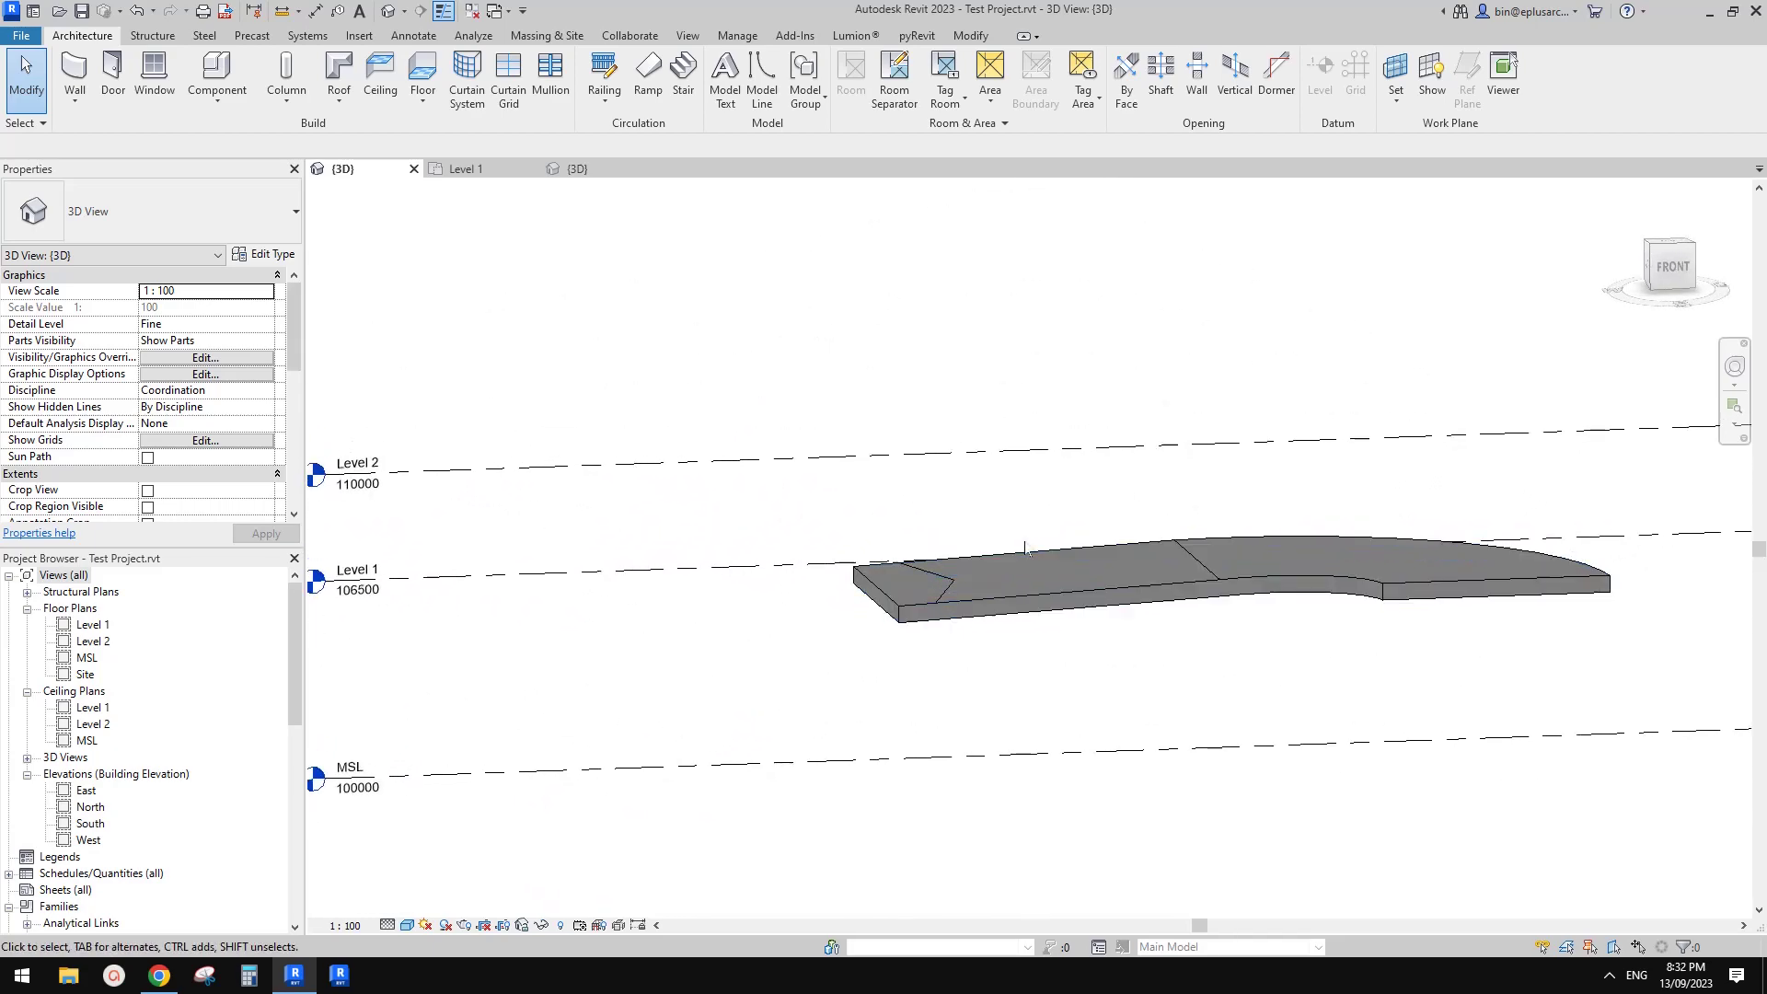
pyautogui.keyDown('shift'); pyautogui.moveTo(1053, 565); pyautogui.dragTo(860, 686, button='middle'); pyautogui.keyUp('shift')
pyautogui.scroll(2, 1000, 600)
pyautogui.scroll(2, 933, 610)
pyautogui.click(921, 608)
pyautogui.scroll(-2, 876, 622)
pyautogui.moveTo(876, 622); pyautogui.dragTo(800, 750, button='middle')
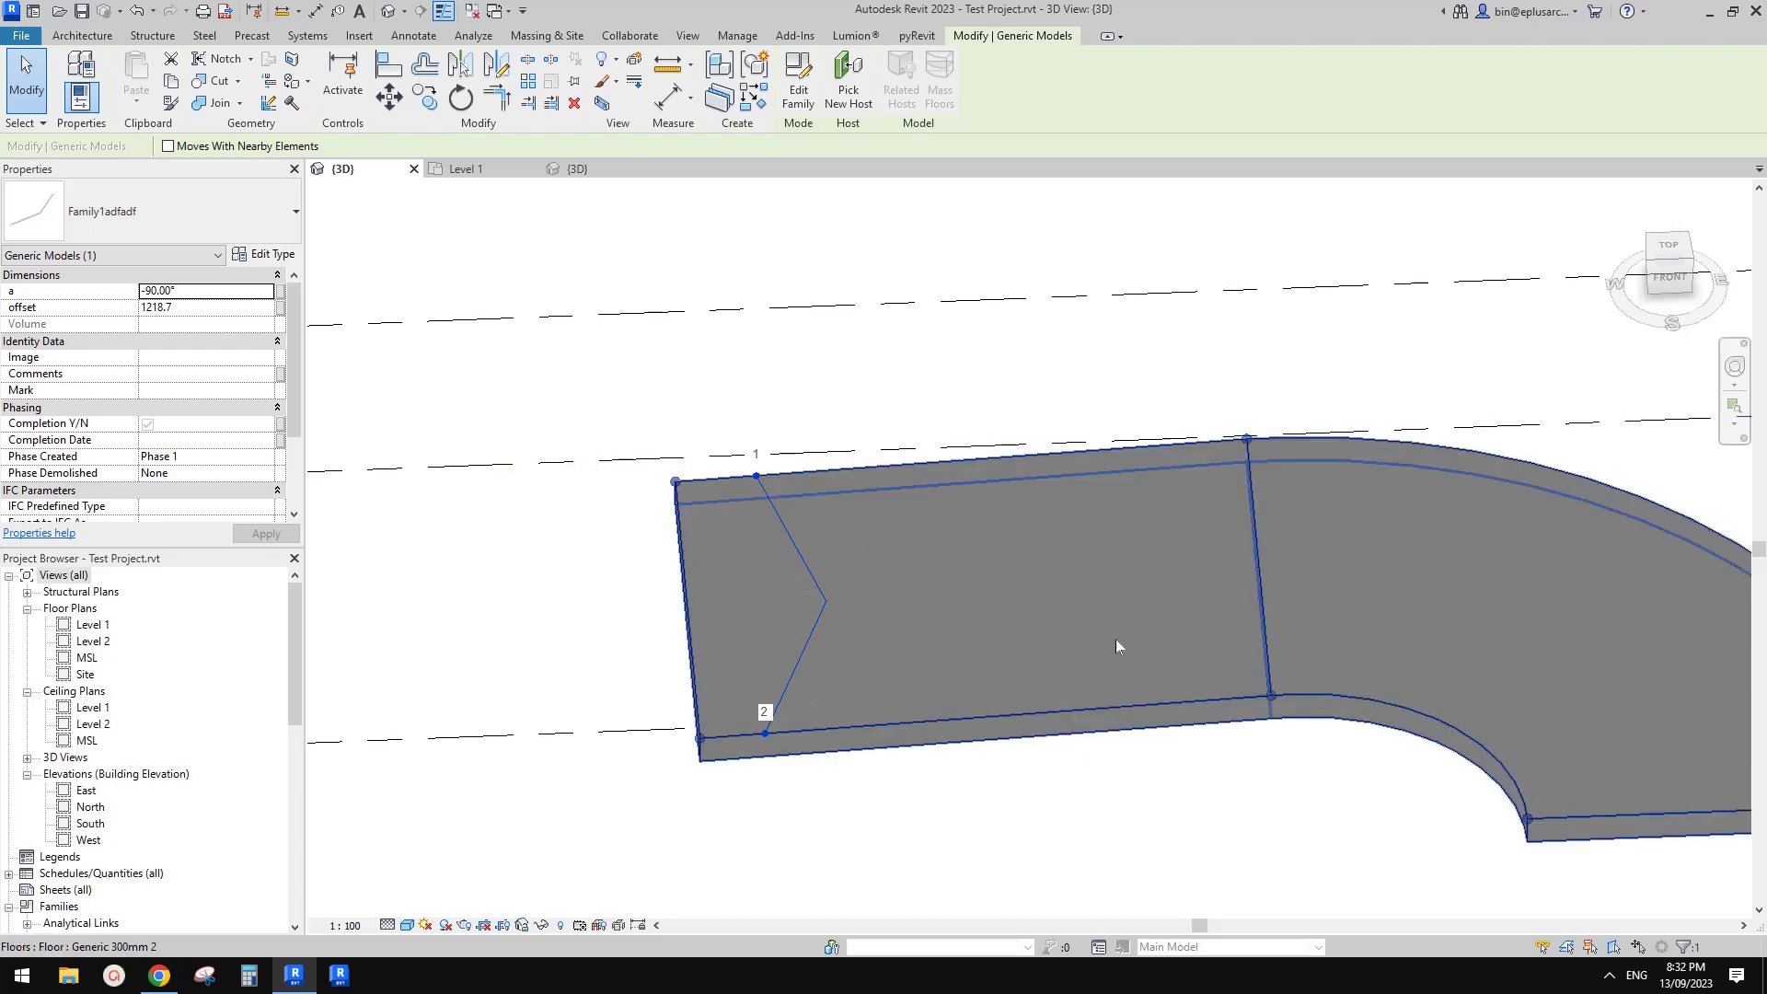
pyautogui.moveTo(785, 561); pyautogui.dragTo(834, 573, button='middle')
pyautogui.click(834, 572)
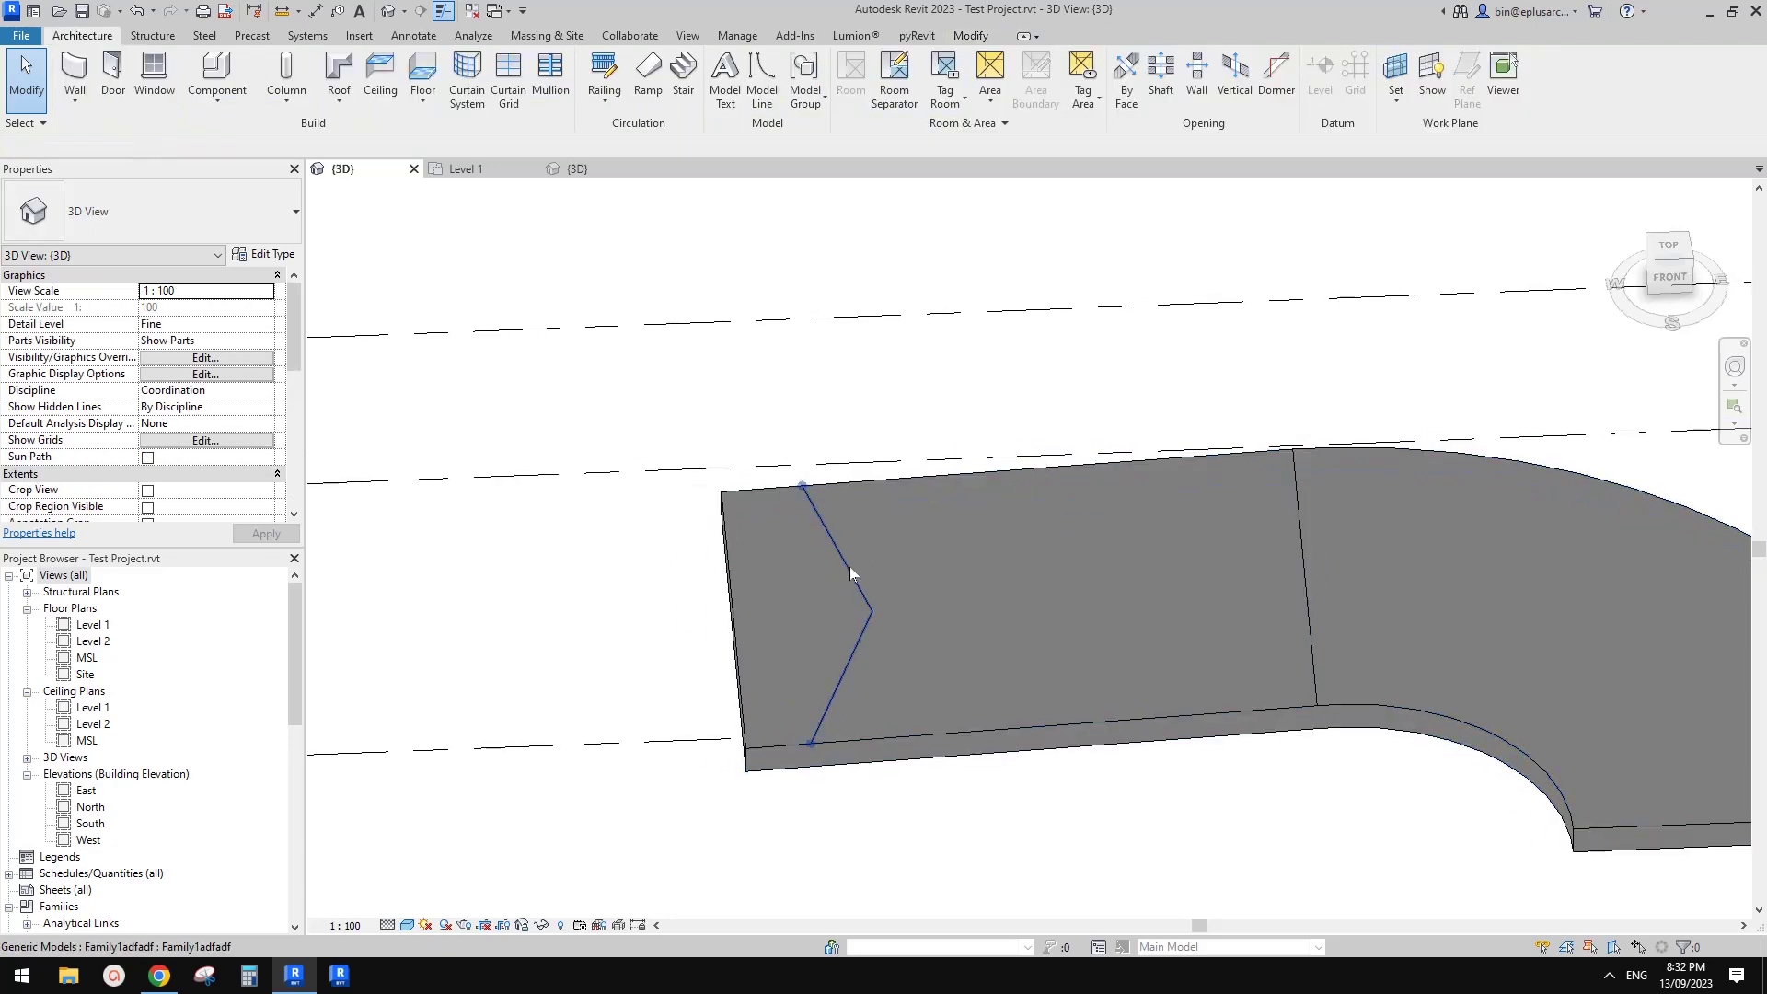
# - Select the placed chevron component on the ramp slab and delete it
pyautogui.click(847, 568)
pyautogui.moveTo(978, 546); pyautogui.dragTo(973, 547, button='middle')
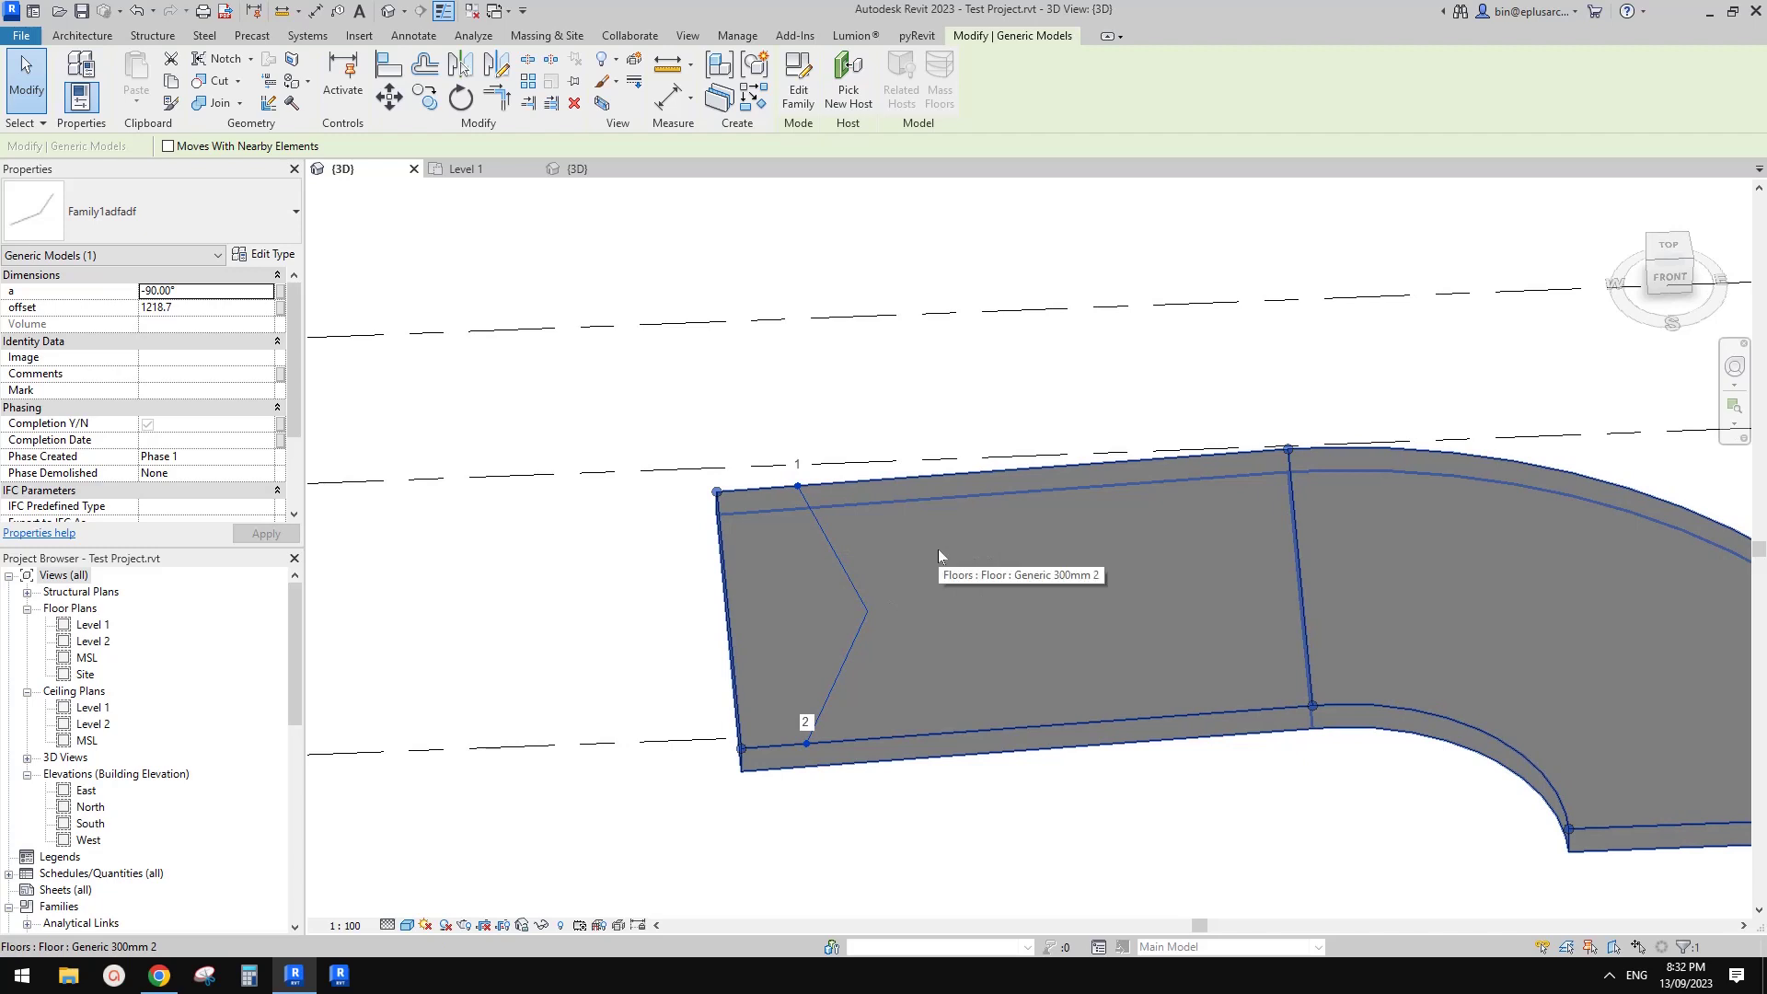
pyautogui.moveTo(858, 501); pyautogui.dragTo(863, 515, button='middle')
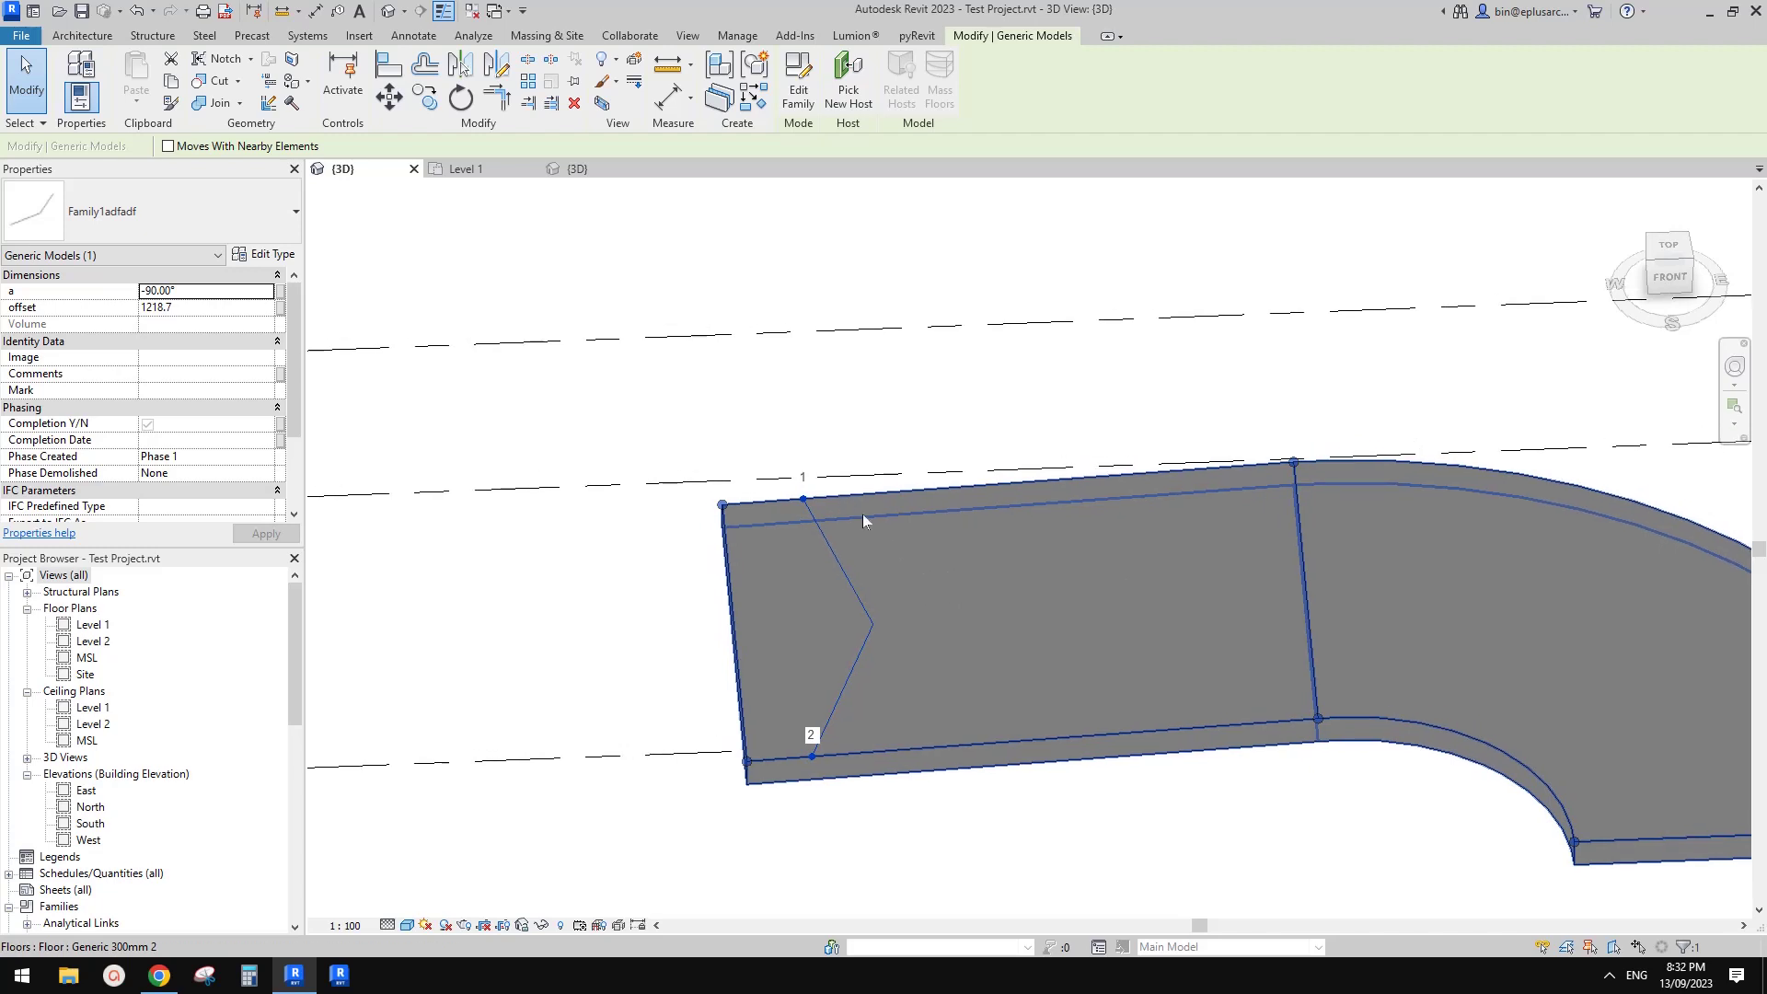
pyautogui.press('Delete')
pyautogui.moveTo(885, 580); pyautogui.dragTo(876, 519, button='middle')
pyautogui.scroll(-1, 859, 528)
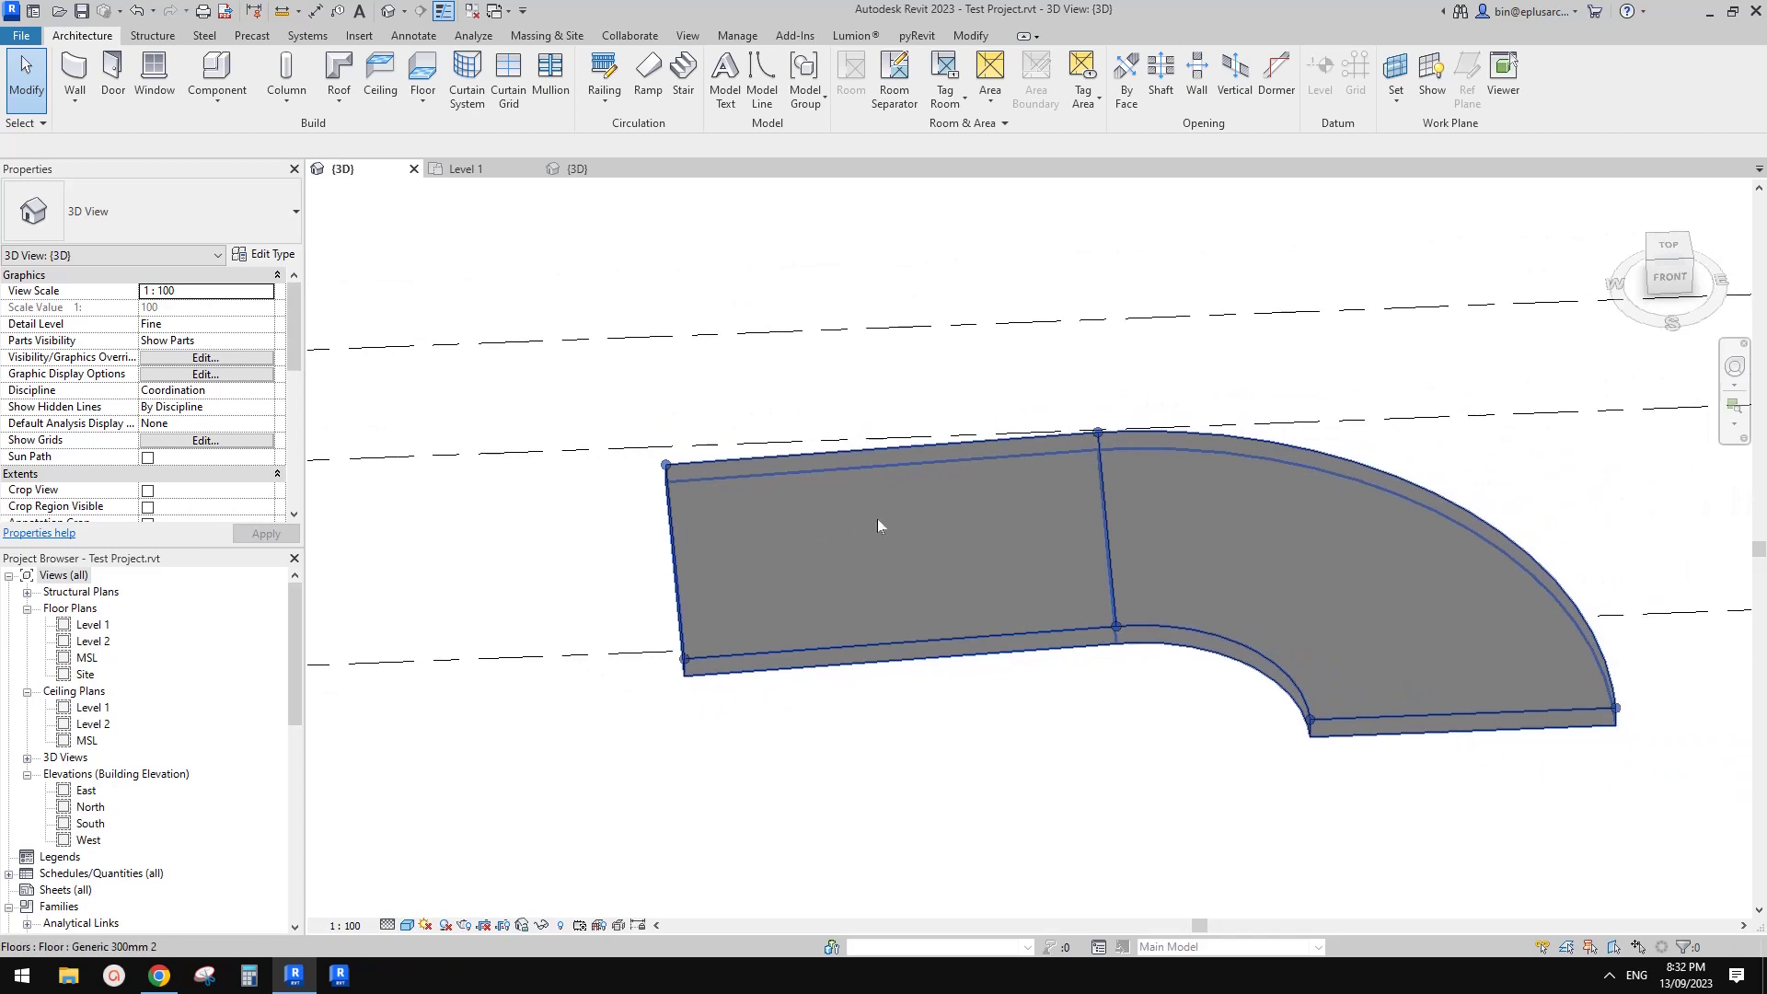
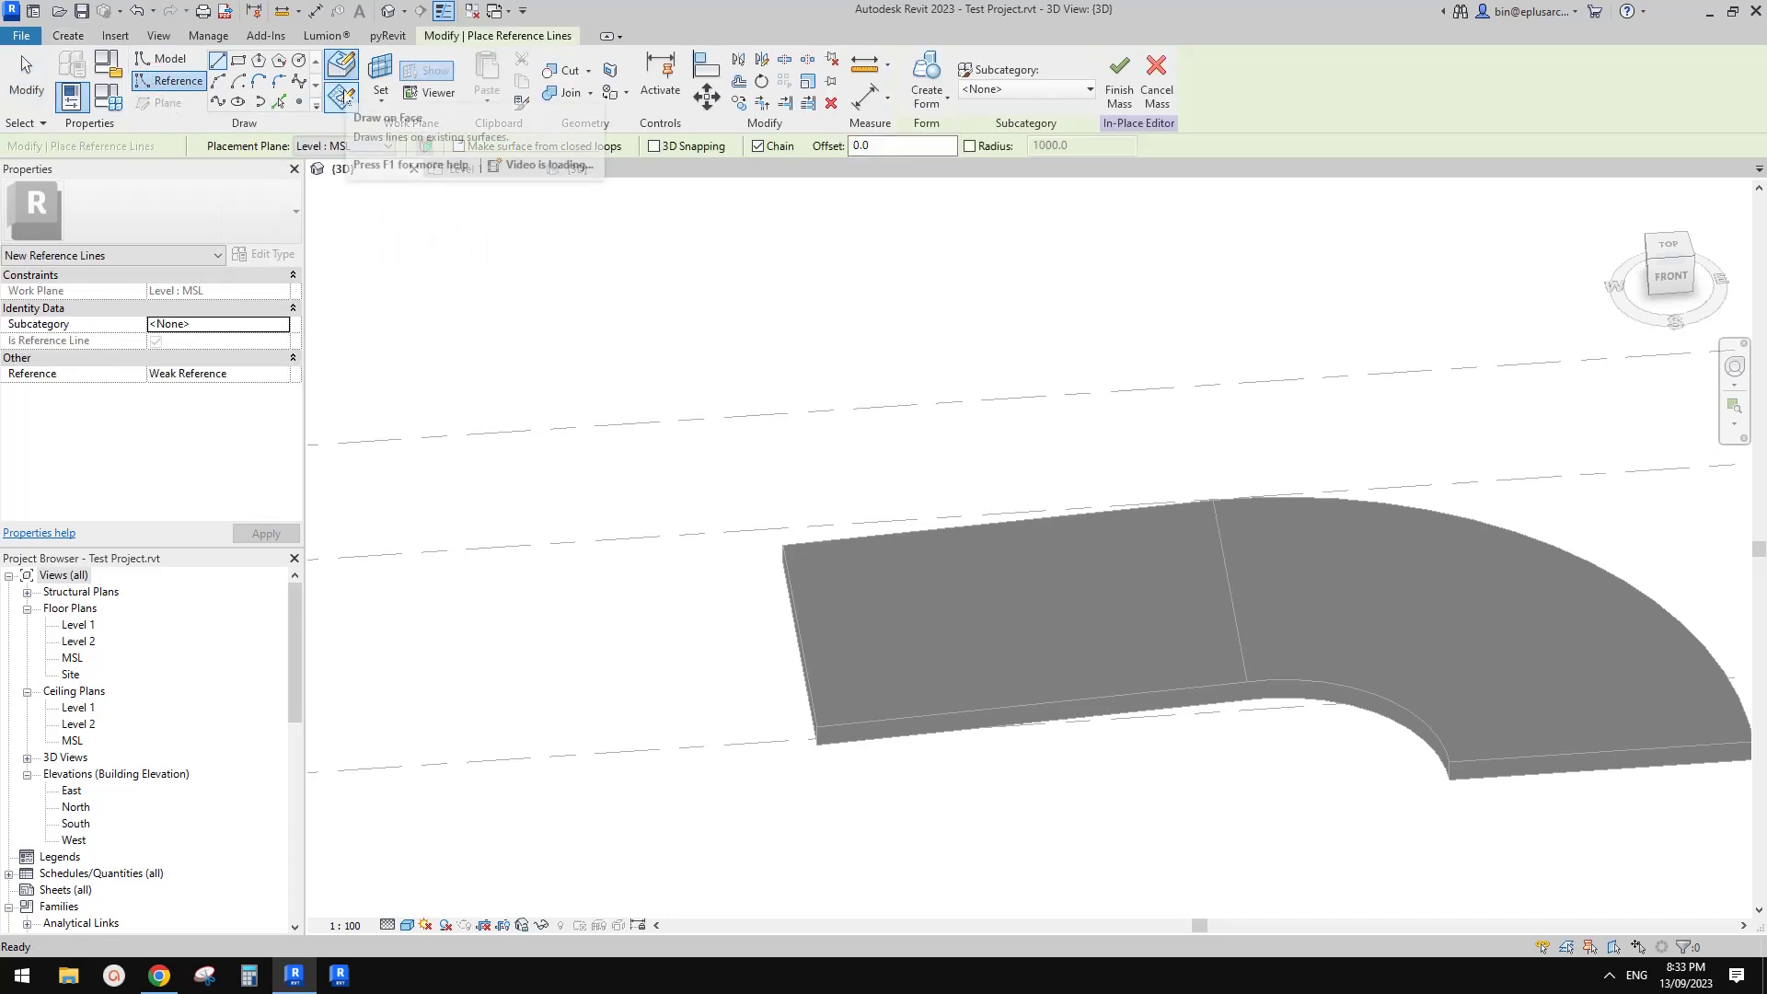
# - Place reference lines on the two long top edges of the straight ramp section using Pick Lines with Draw on Work Plane
pyautogui.click(343, 77)
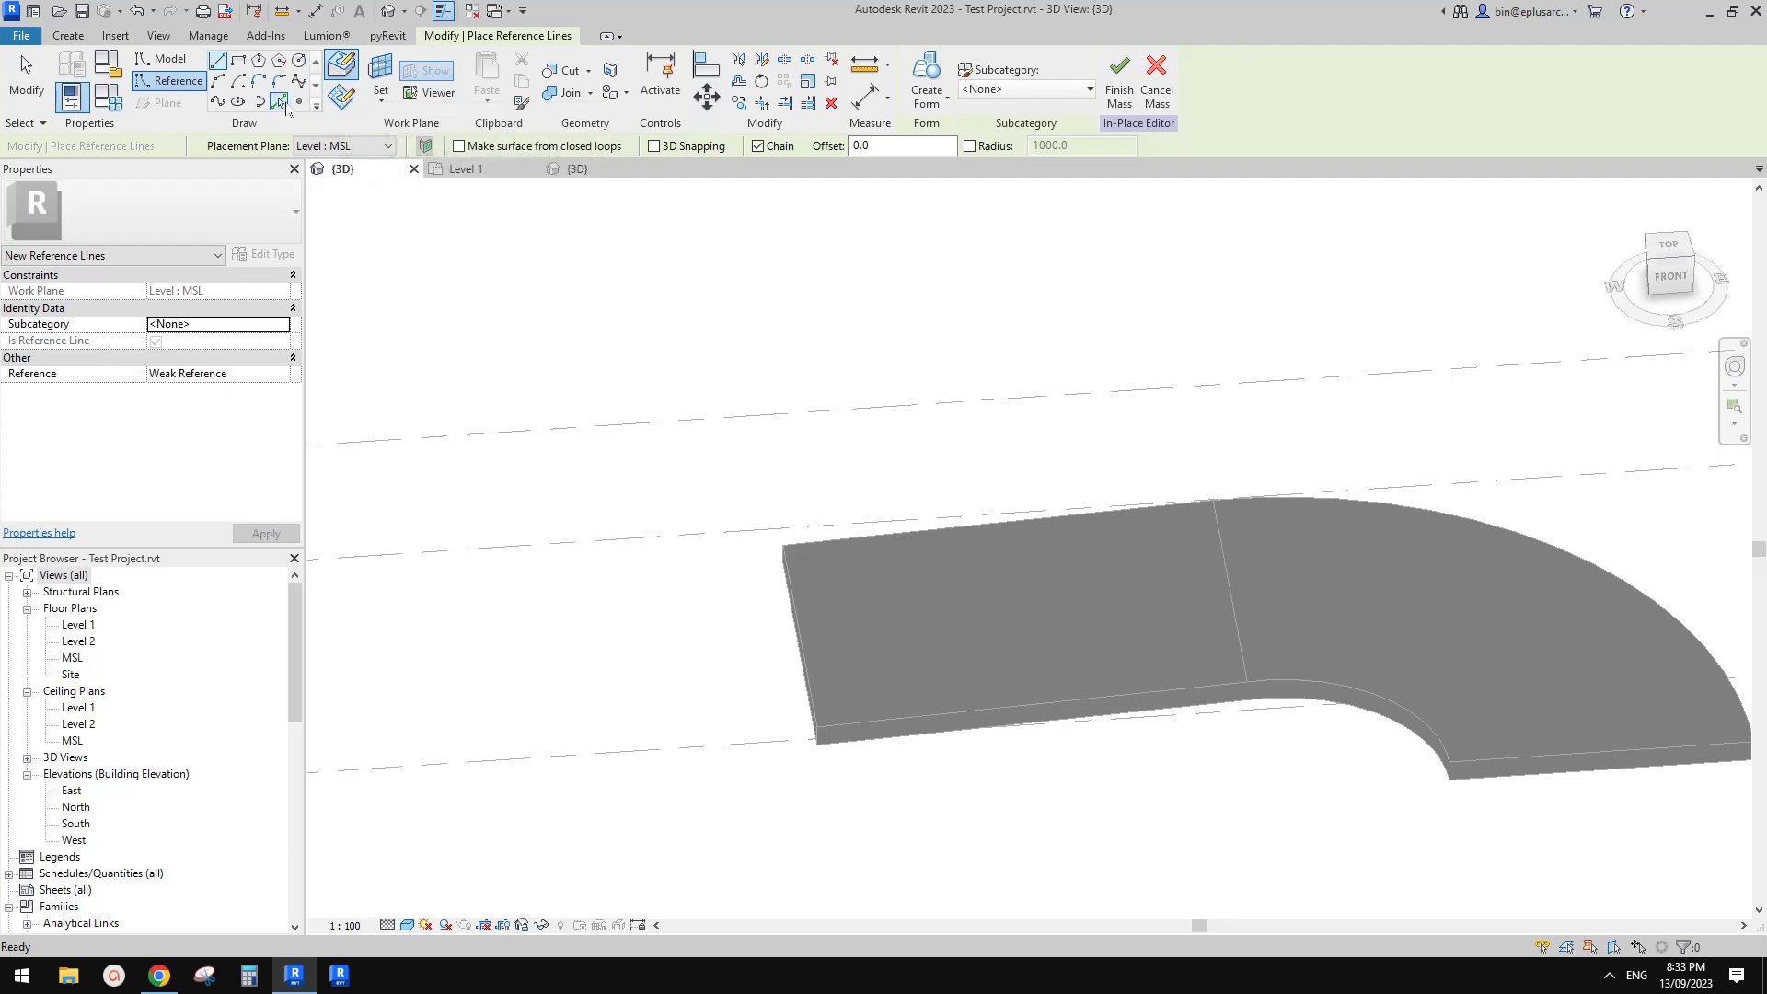
pyautogui.click(279, 101)
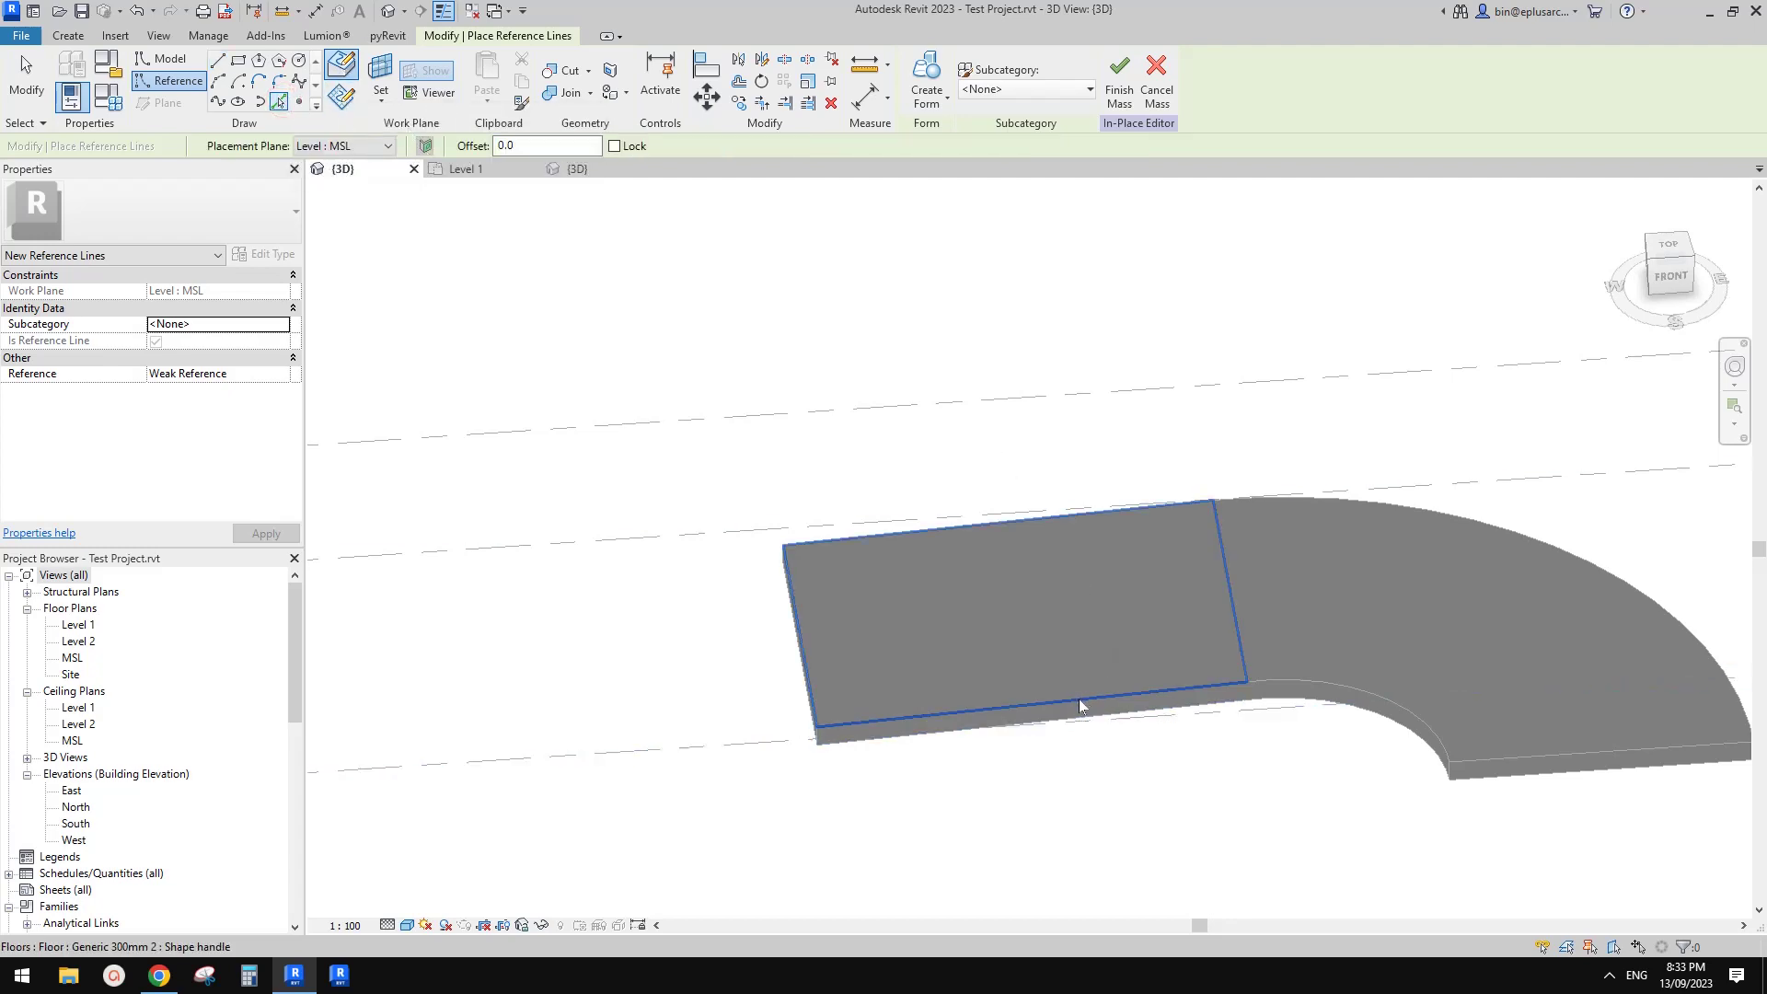
pyautogui.moveTo(1080, 704); pyautogui.dragTo(1037, 671, button='middle')
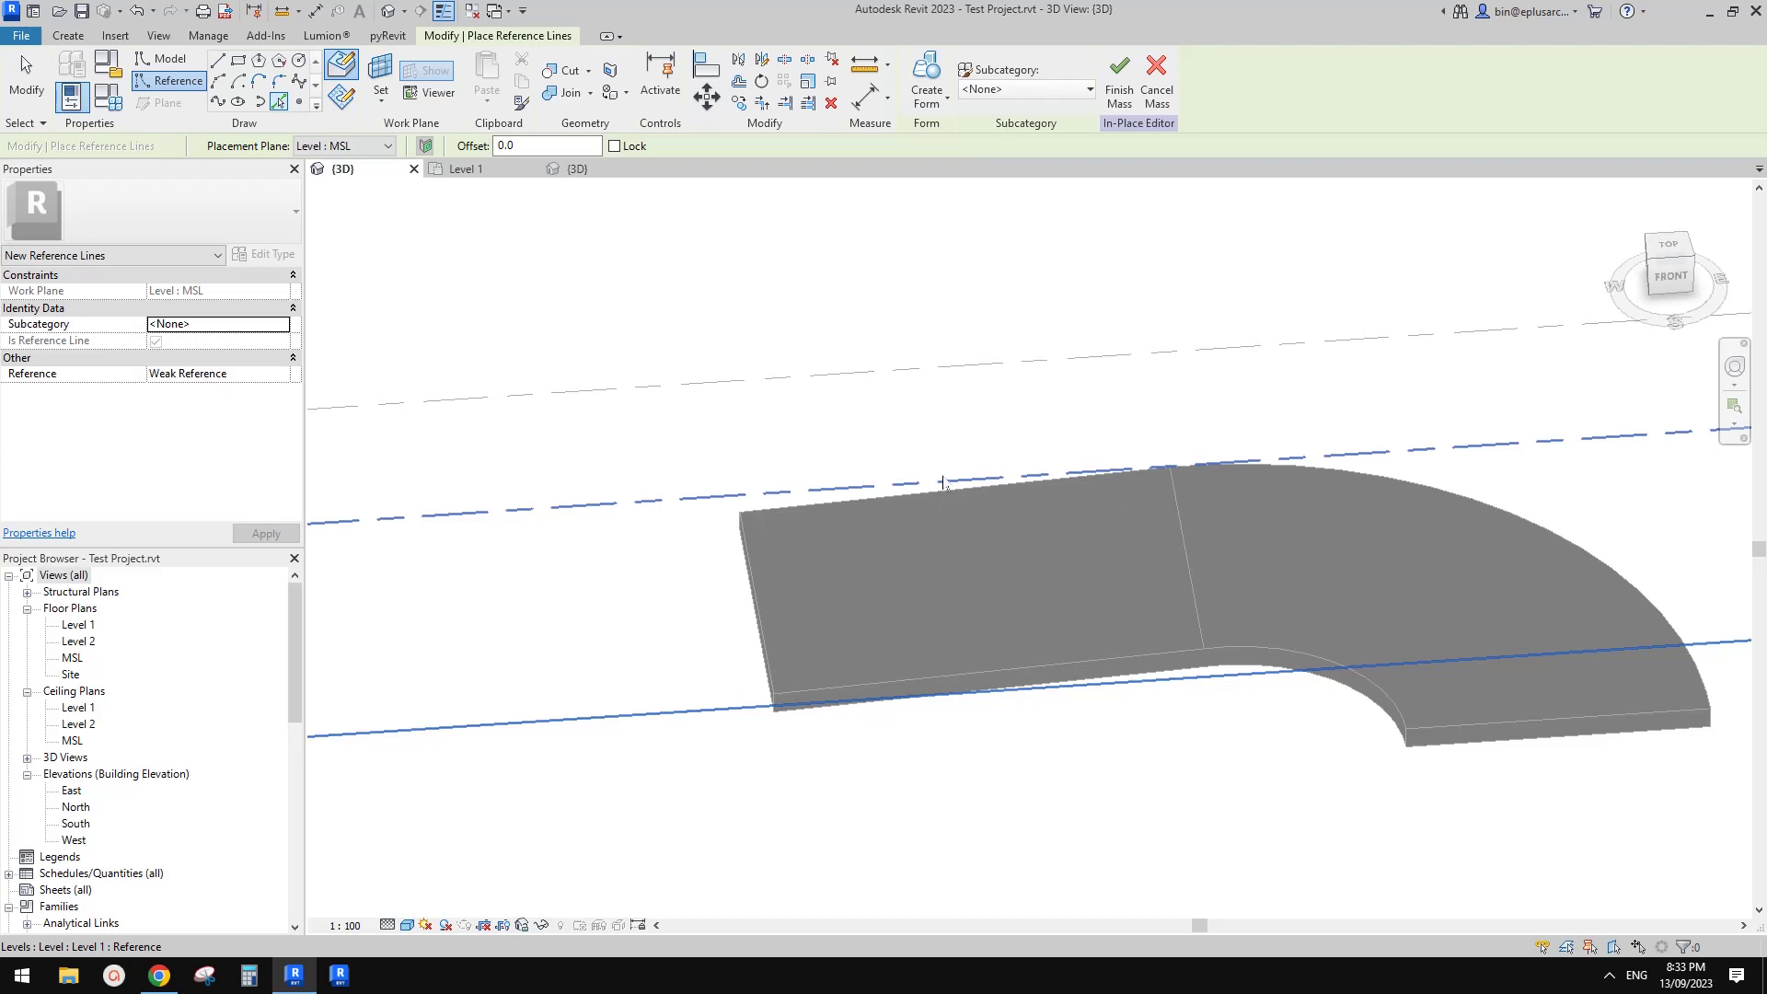
pyautogui.click(342, 103)
pyautogui.press('Escape')
pyautogui.press('Escape')
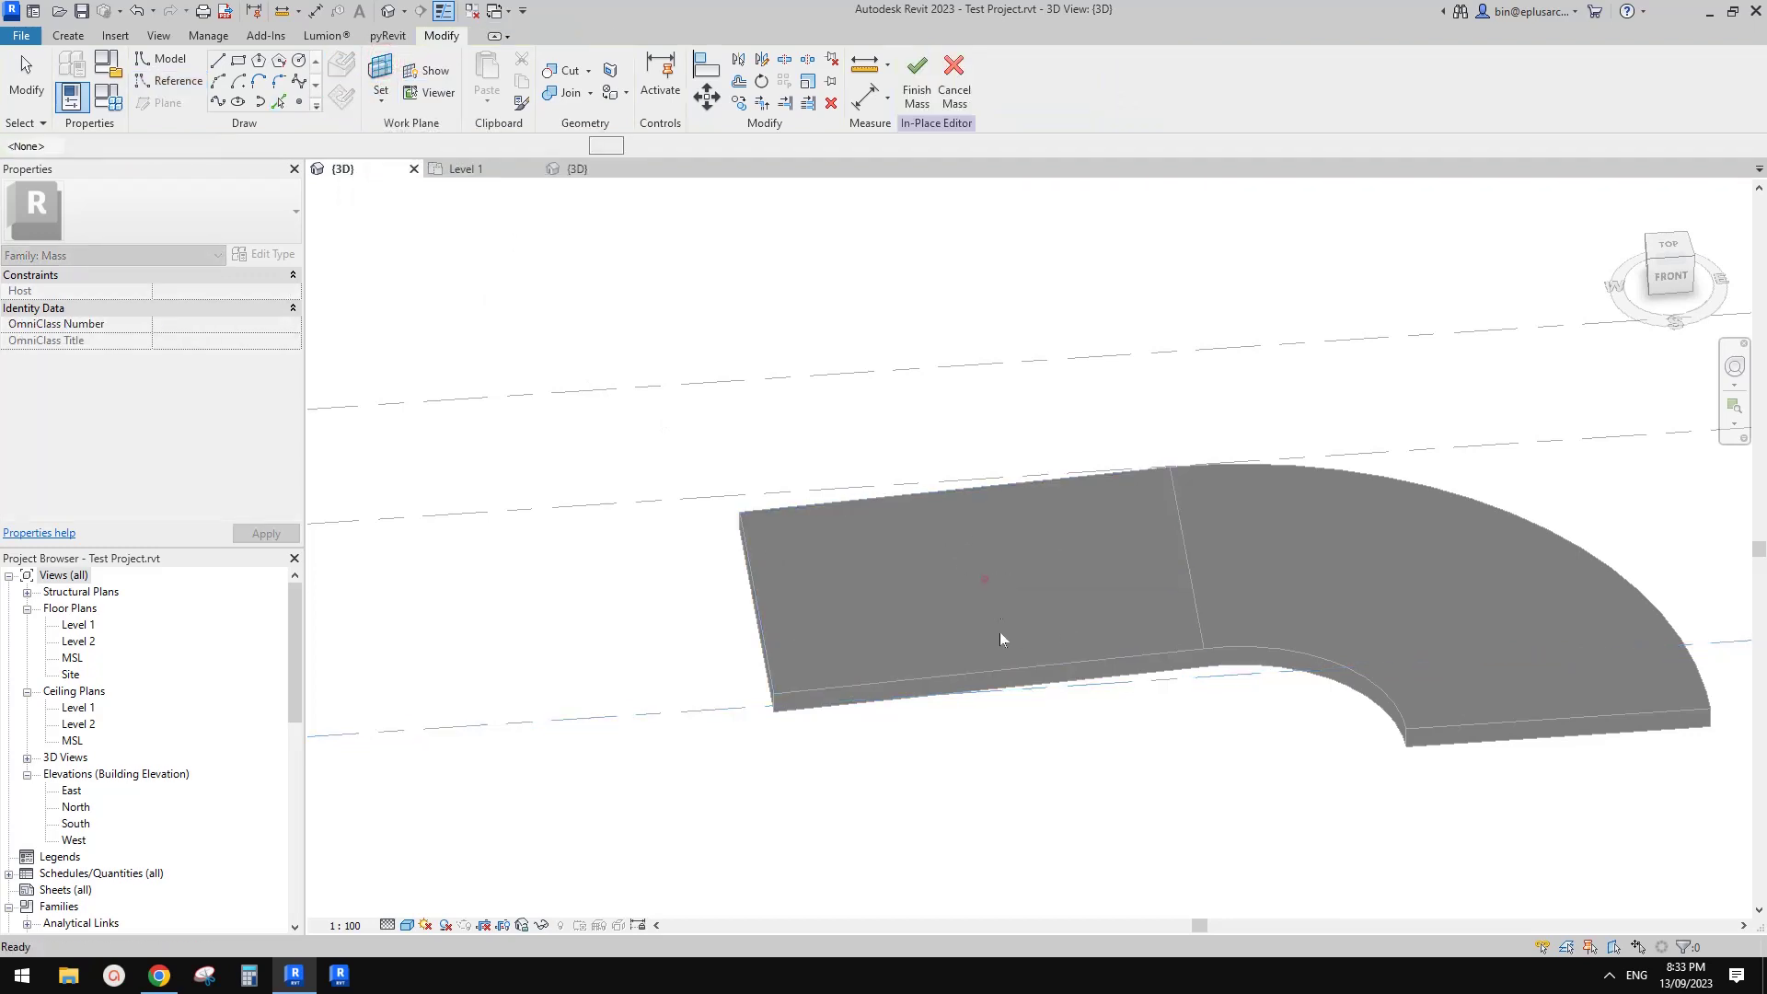
pyautogui.press('Return')
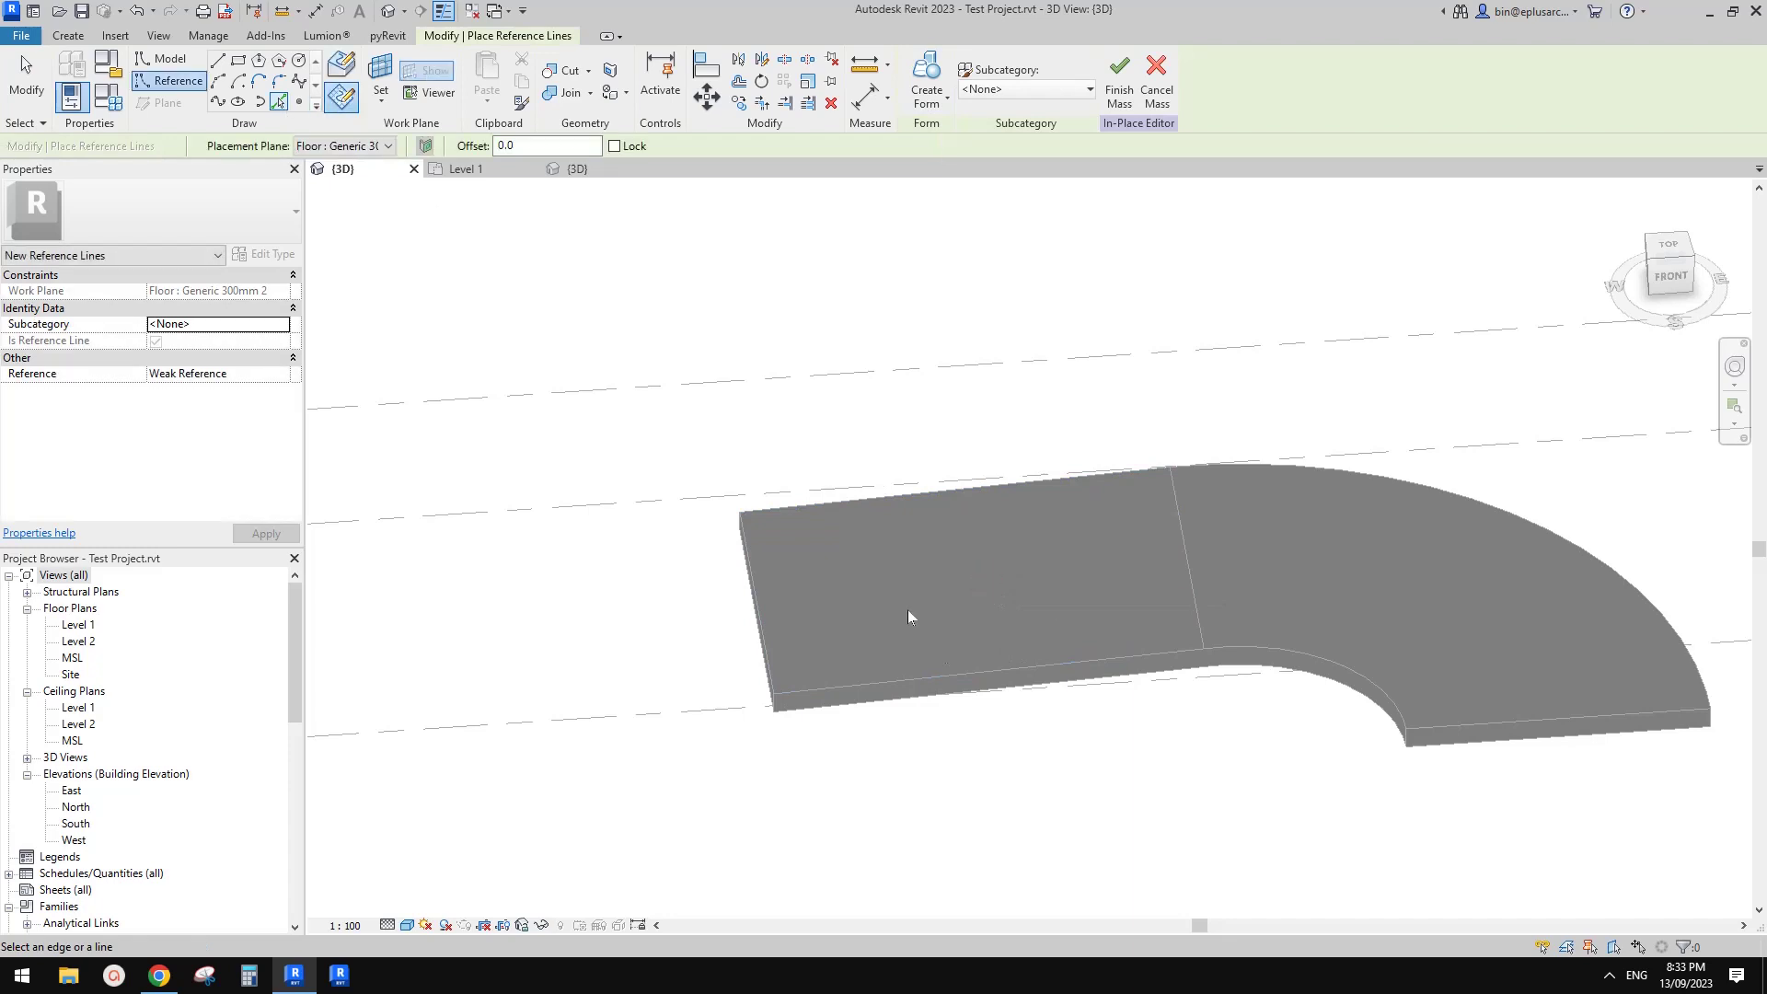
pyautogui.click(980, 675)
pyautogui.click(925, 499)
# - Toggle the thin lines display off and on to check the reference lines on the straight ramp edges
pyautogui.scroll(3, 1068, 558)
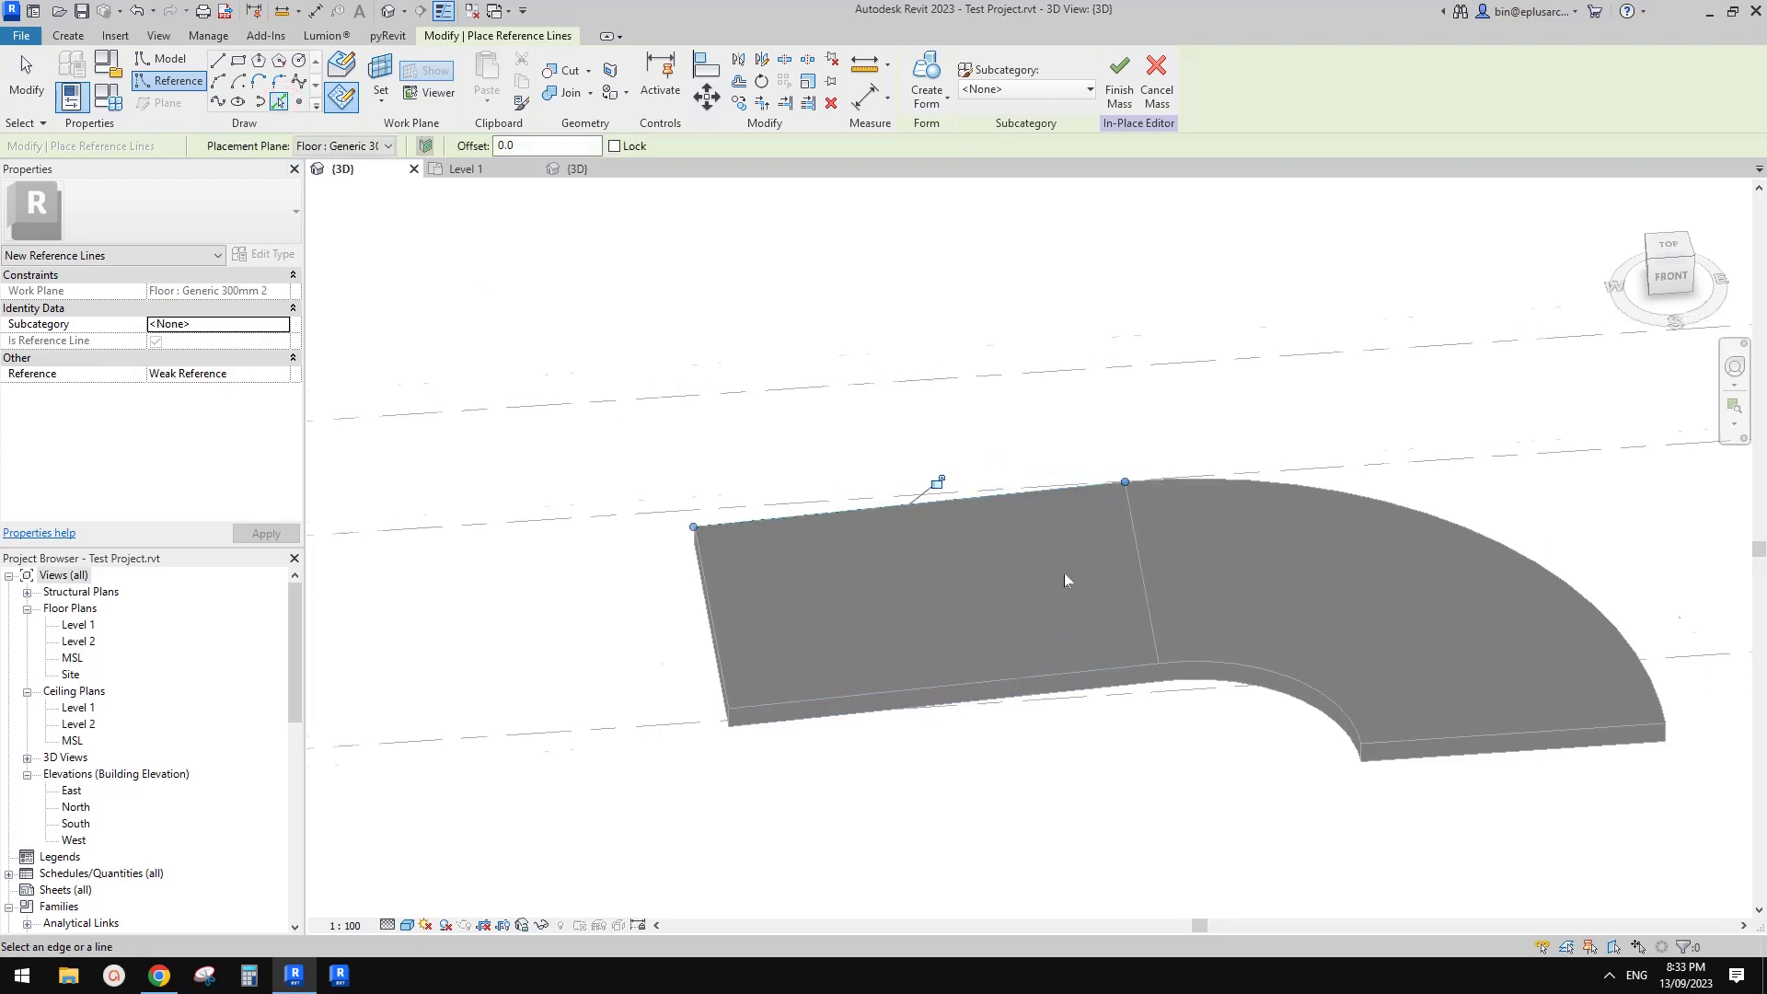
pyautogui.press('t')
pyautogui.press('l')
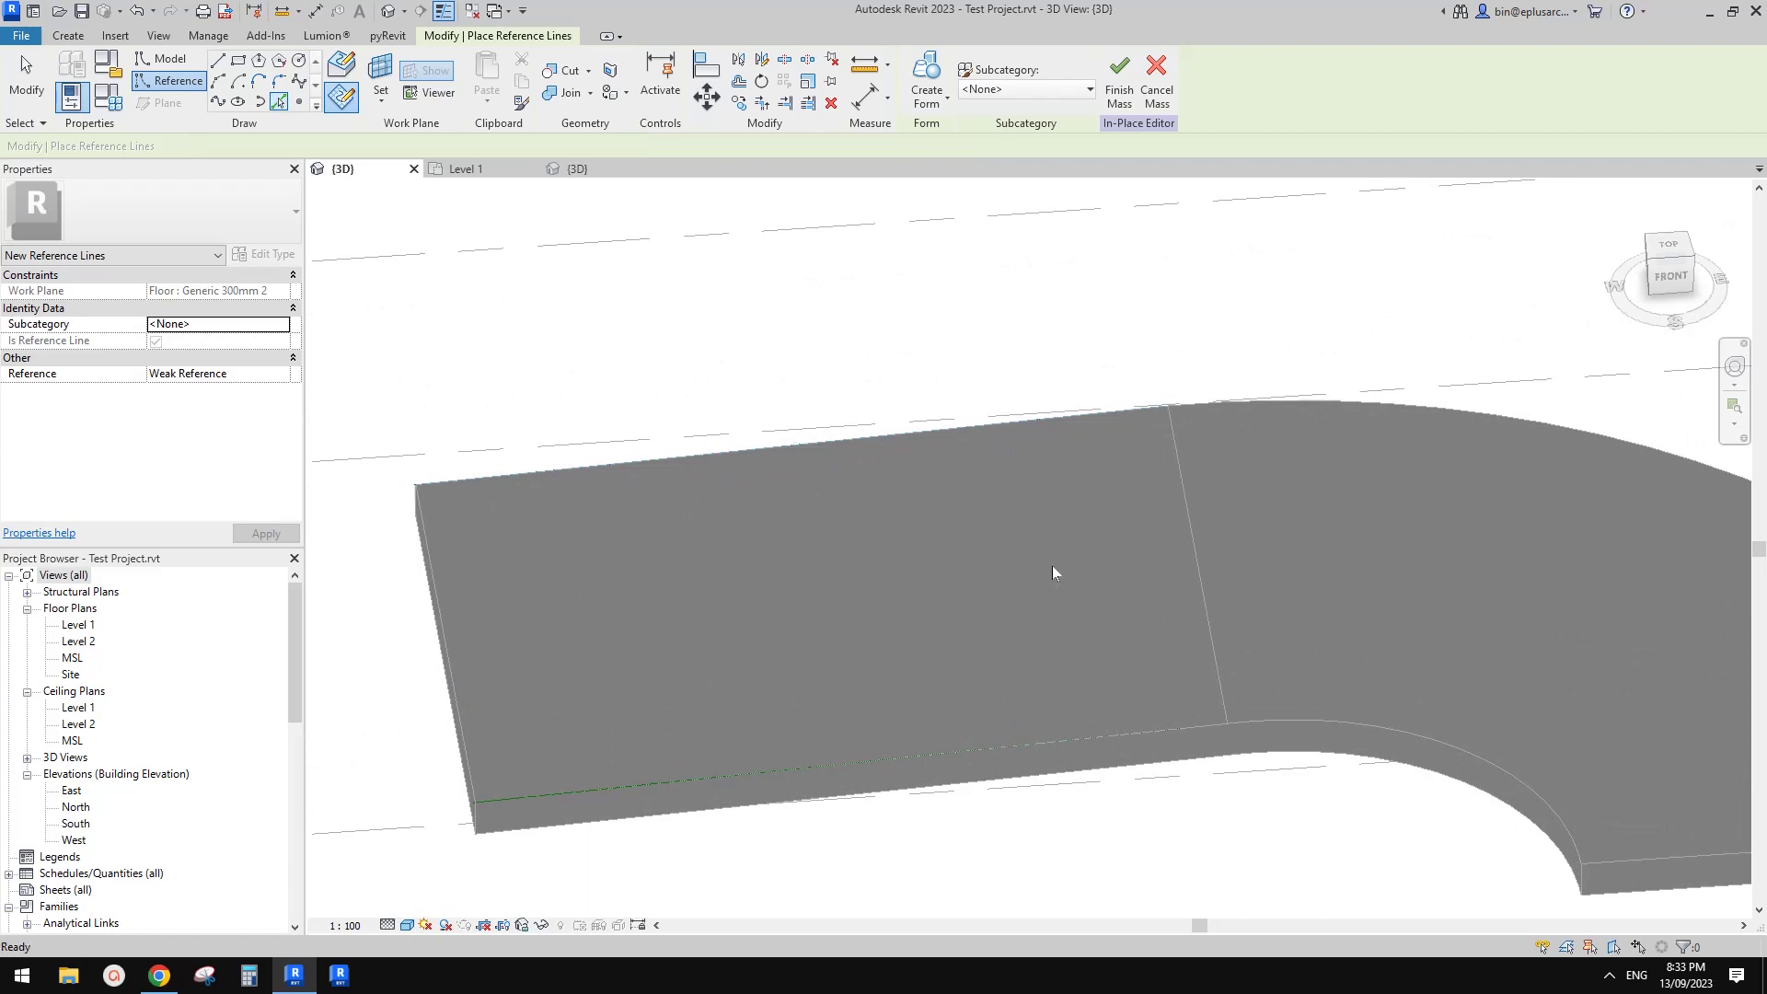
pyautogui.press('Escape')
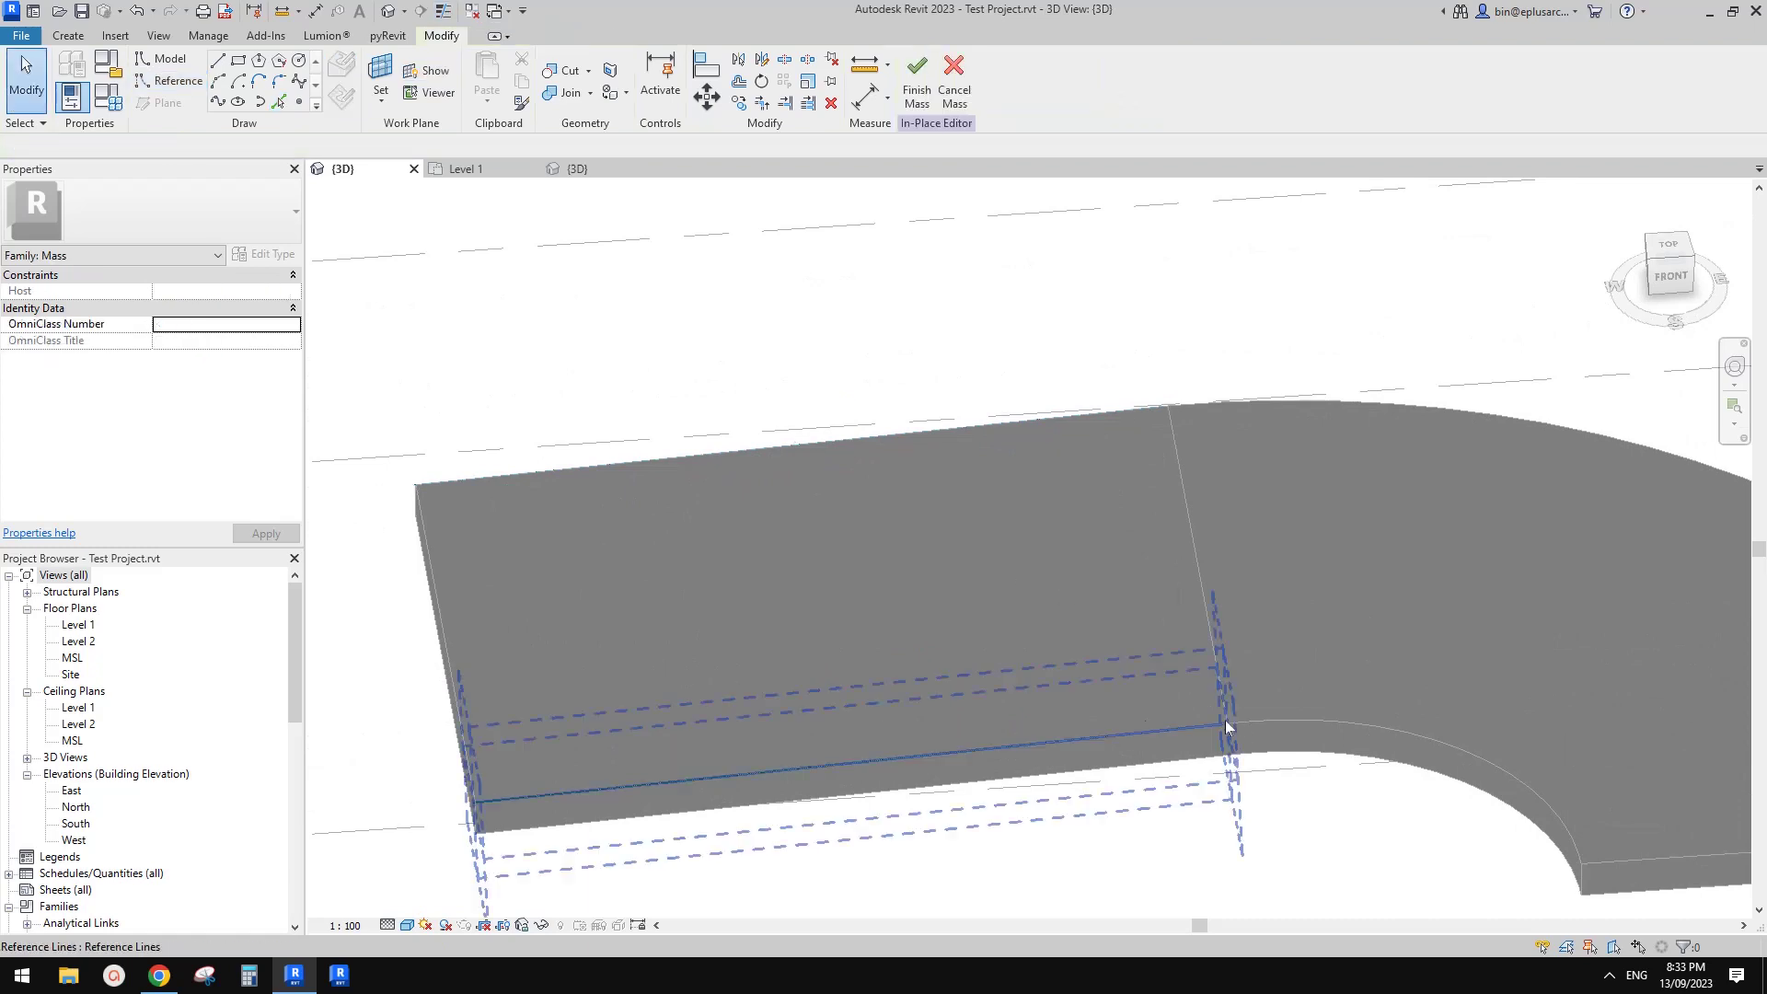
pyautogui.press('t')
pyautogui.press('l')
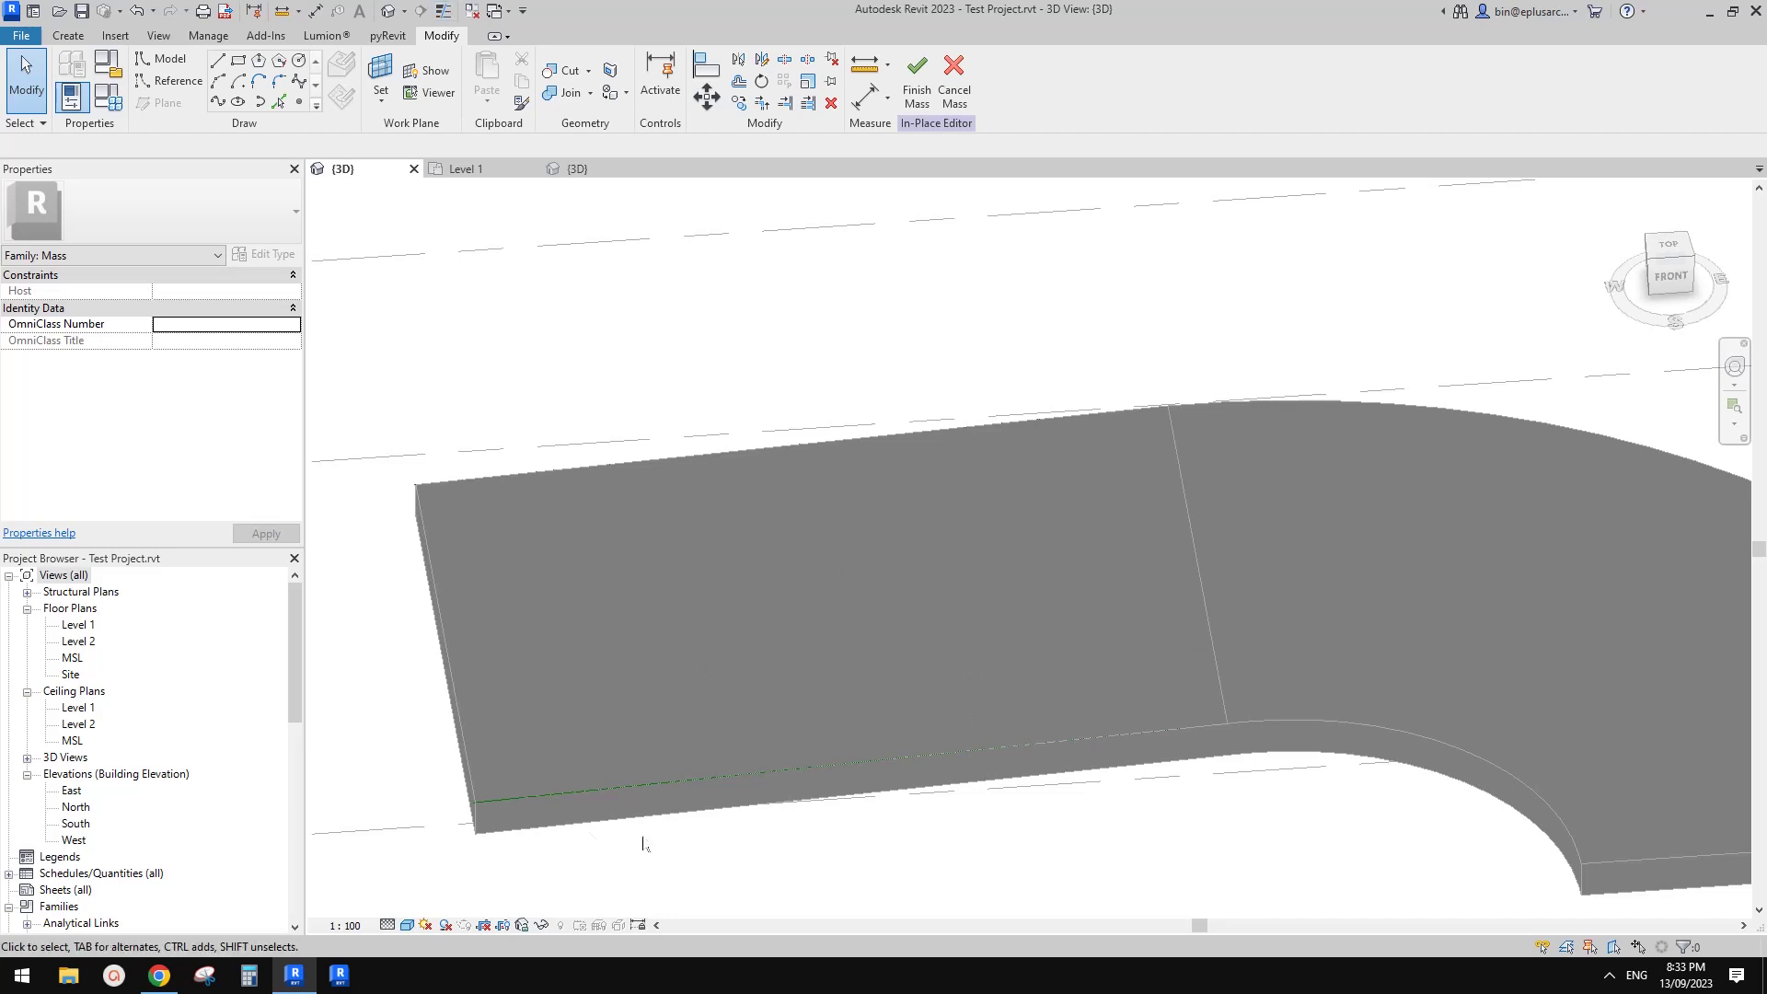
# - Try the view scales 1:20 and 1:500, and return the view to 1:100
pyautogui.click(345, 925)
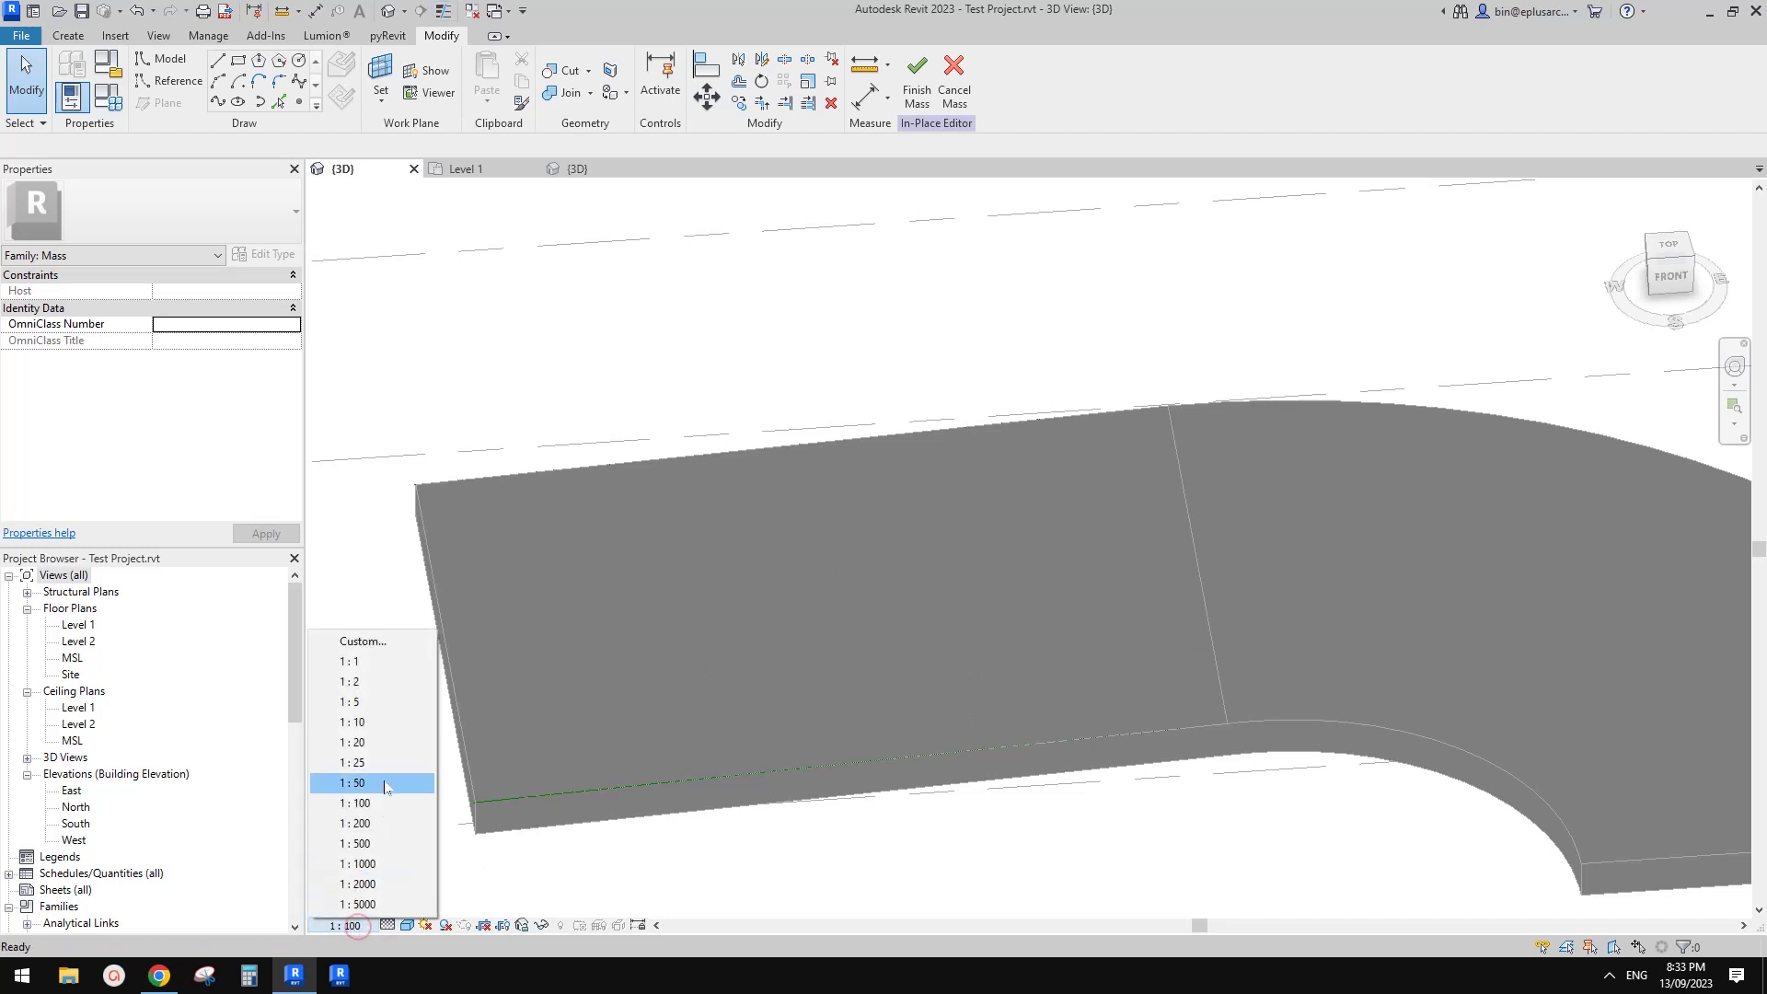
pyautogui.click(374, 743)
pyautogui.click(345, 925)
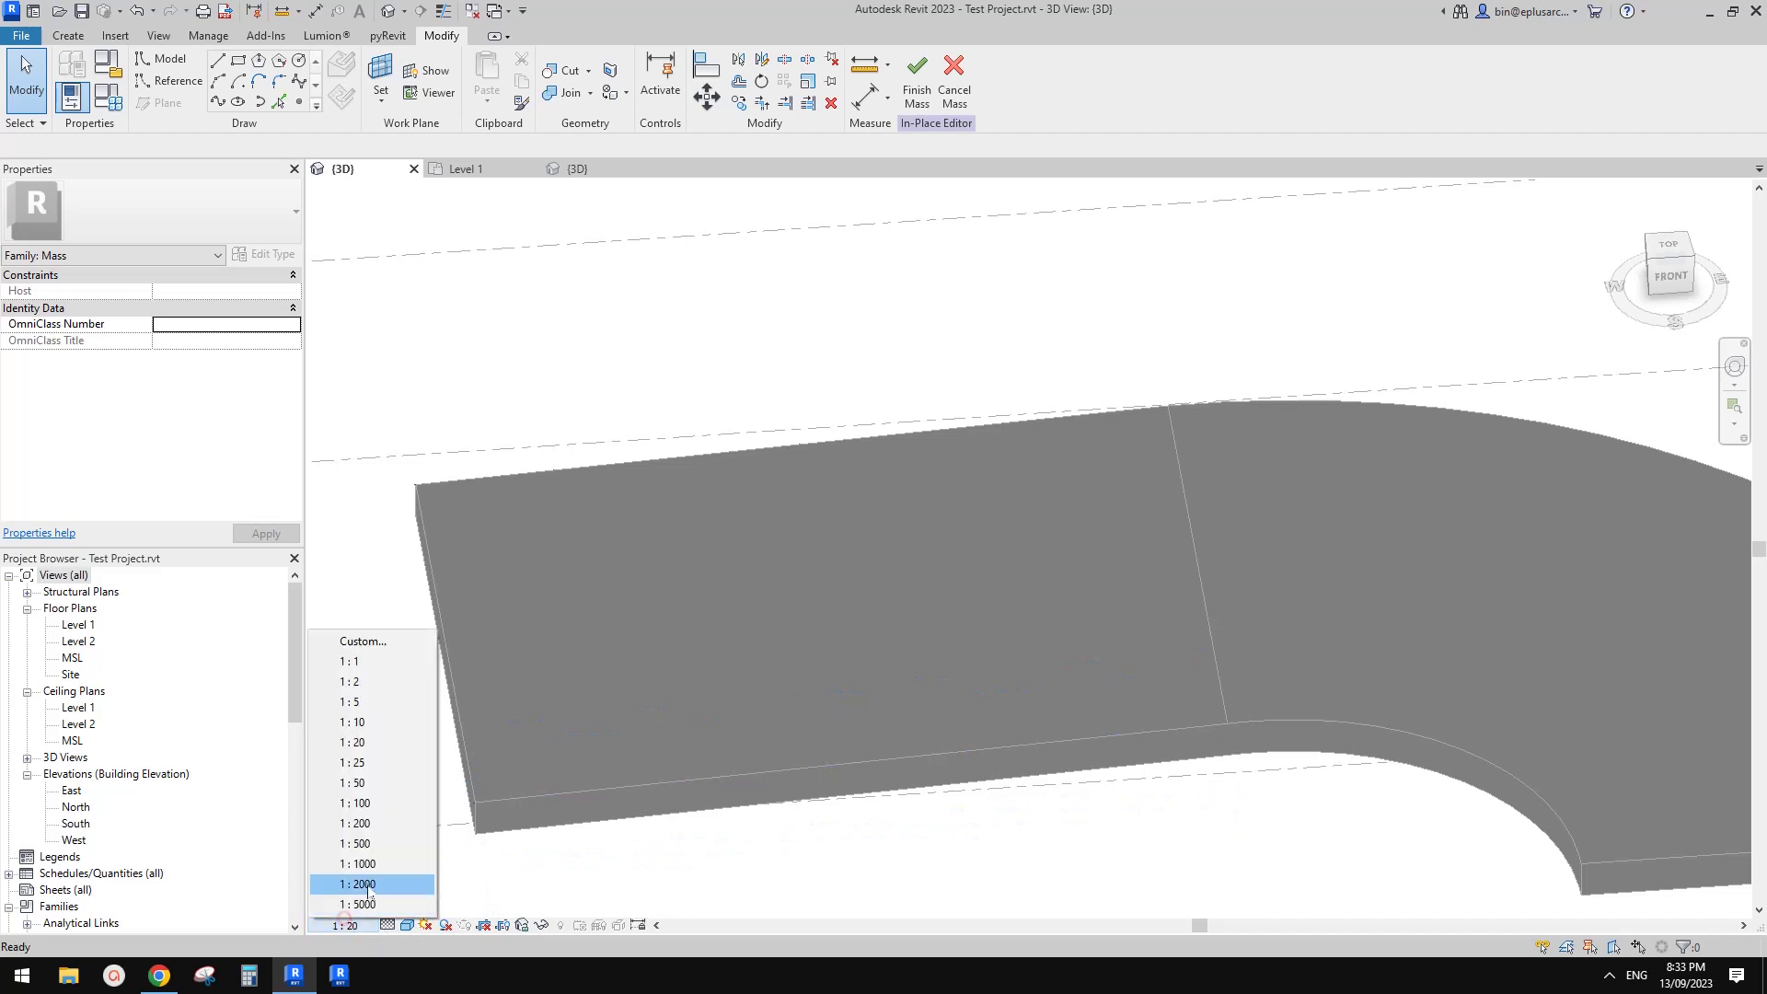
pyautogui.click(373, 803)
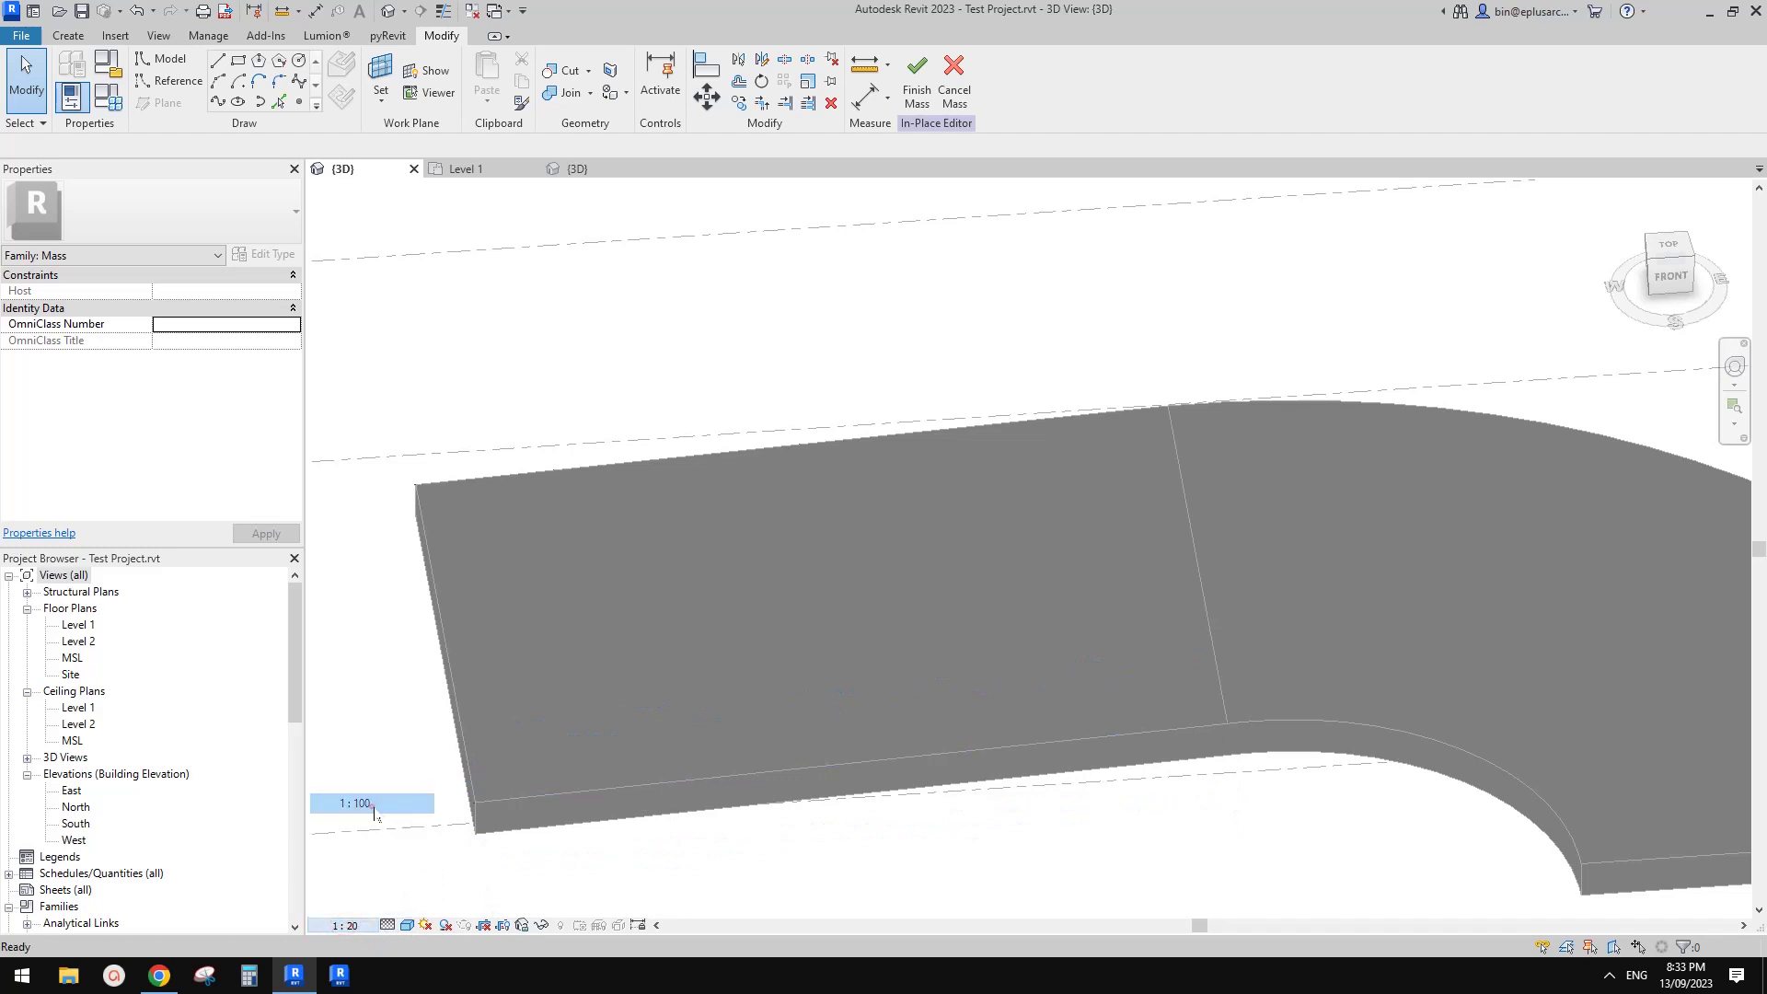
pyautogui.click(345, 925)
pyautogui.click(366, 844)
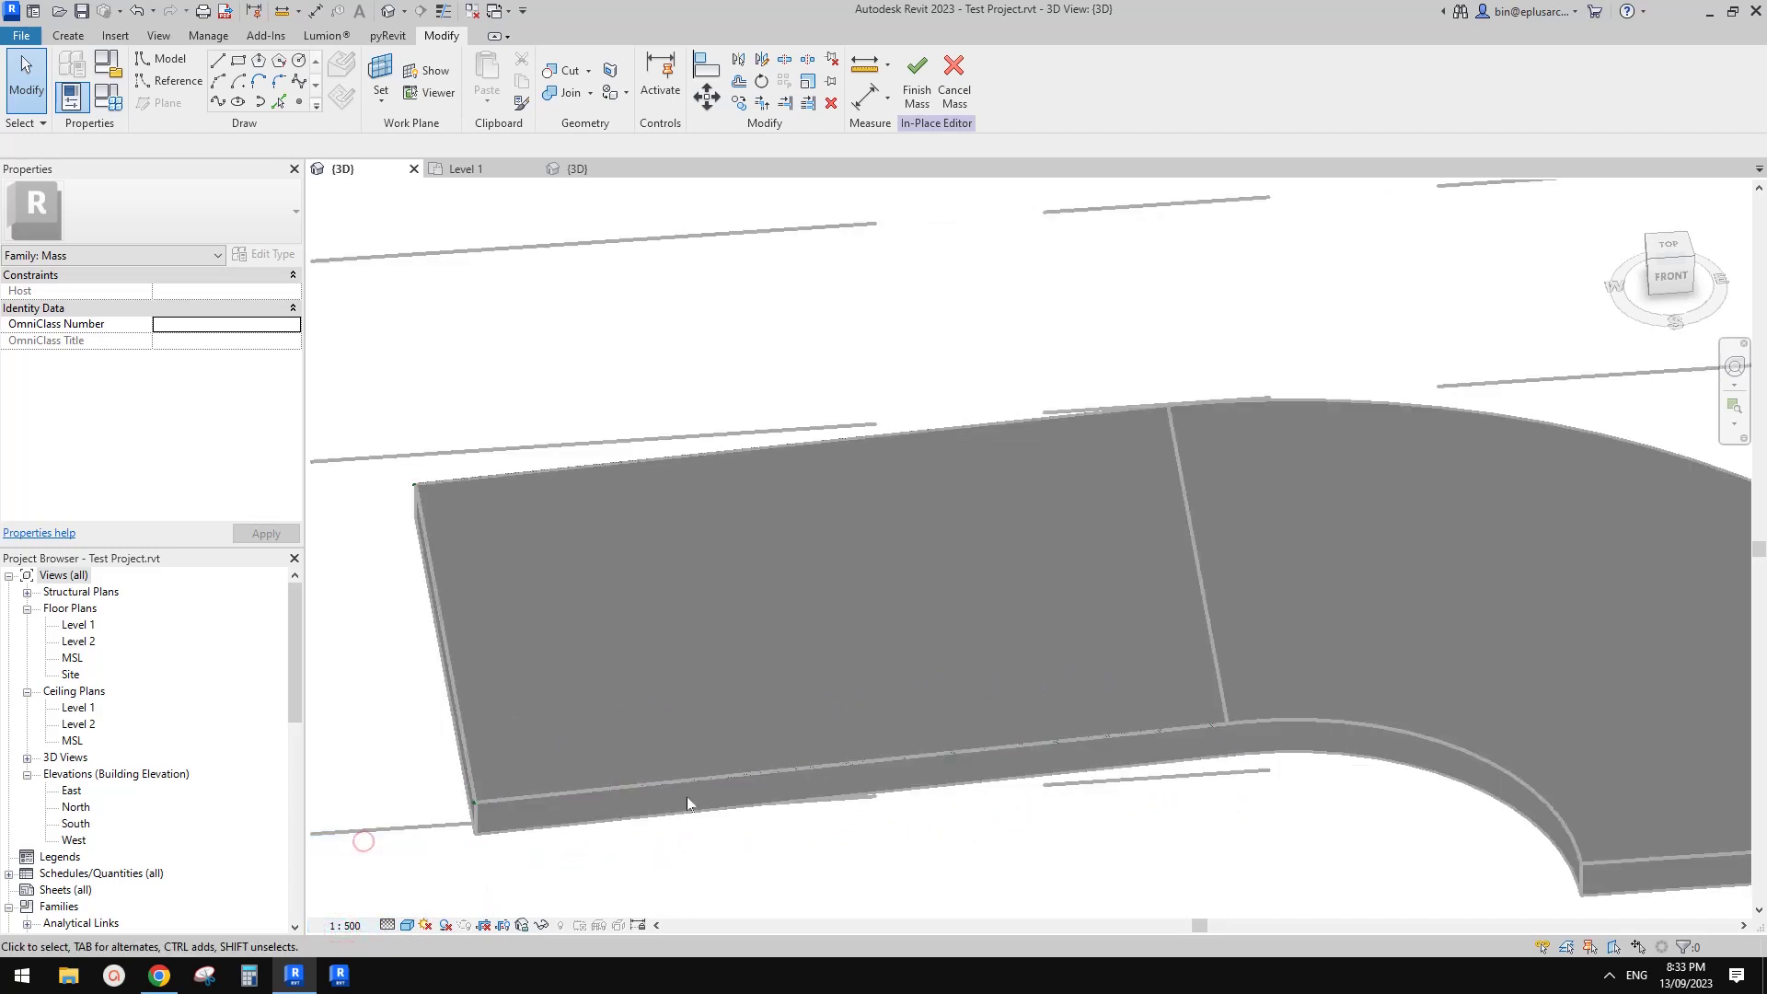
pyautogui.click(346, 924)
pyautogui.click(358, 803)
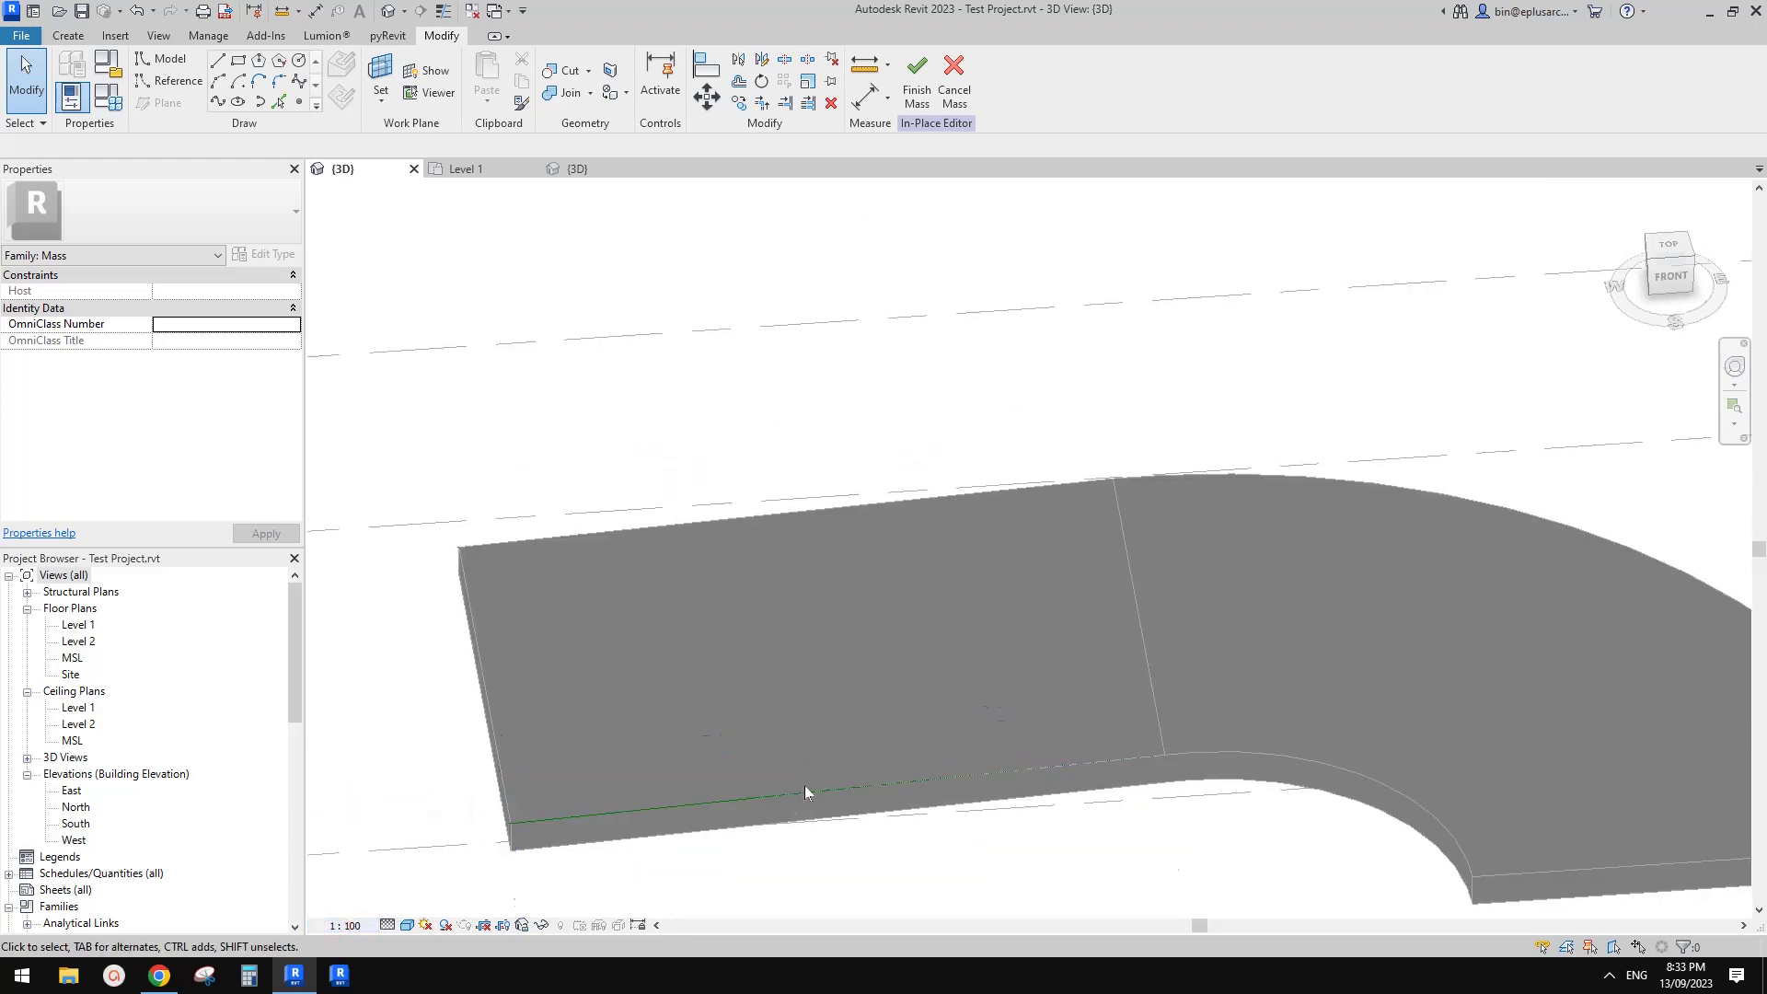
# - Switch the 3D view to wireframe and check the reference line along each long top edge of the straight section
pyautogui.press('w')
pyautogui.press('f')
pyautogui.moveTo(865, 774)
pyautogui.mouseDown(button='middle')
pyautogui.moveTo(899, 757)
pyautogui.moveTo(899, 789)
pyautogui.mouseUp(button='middle')
pyautogui.scroll(-1, 915, 778)
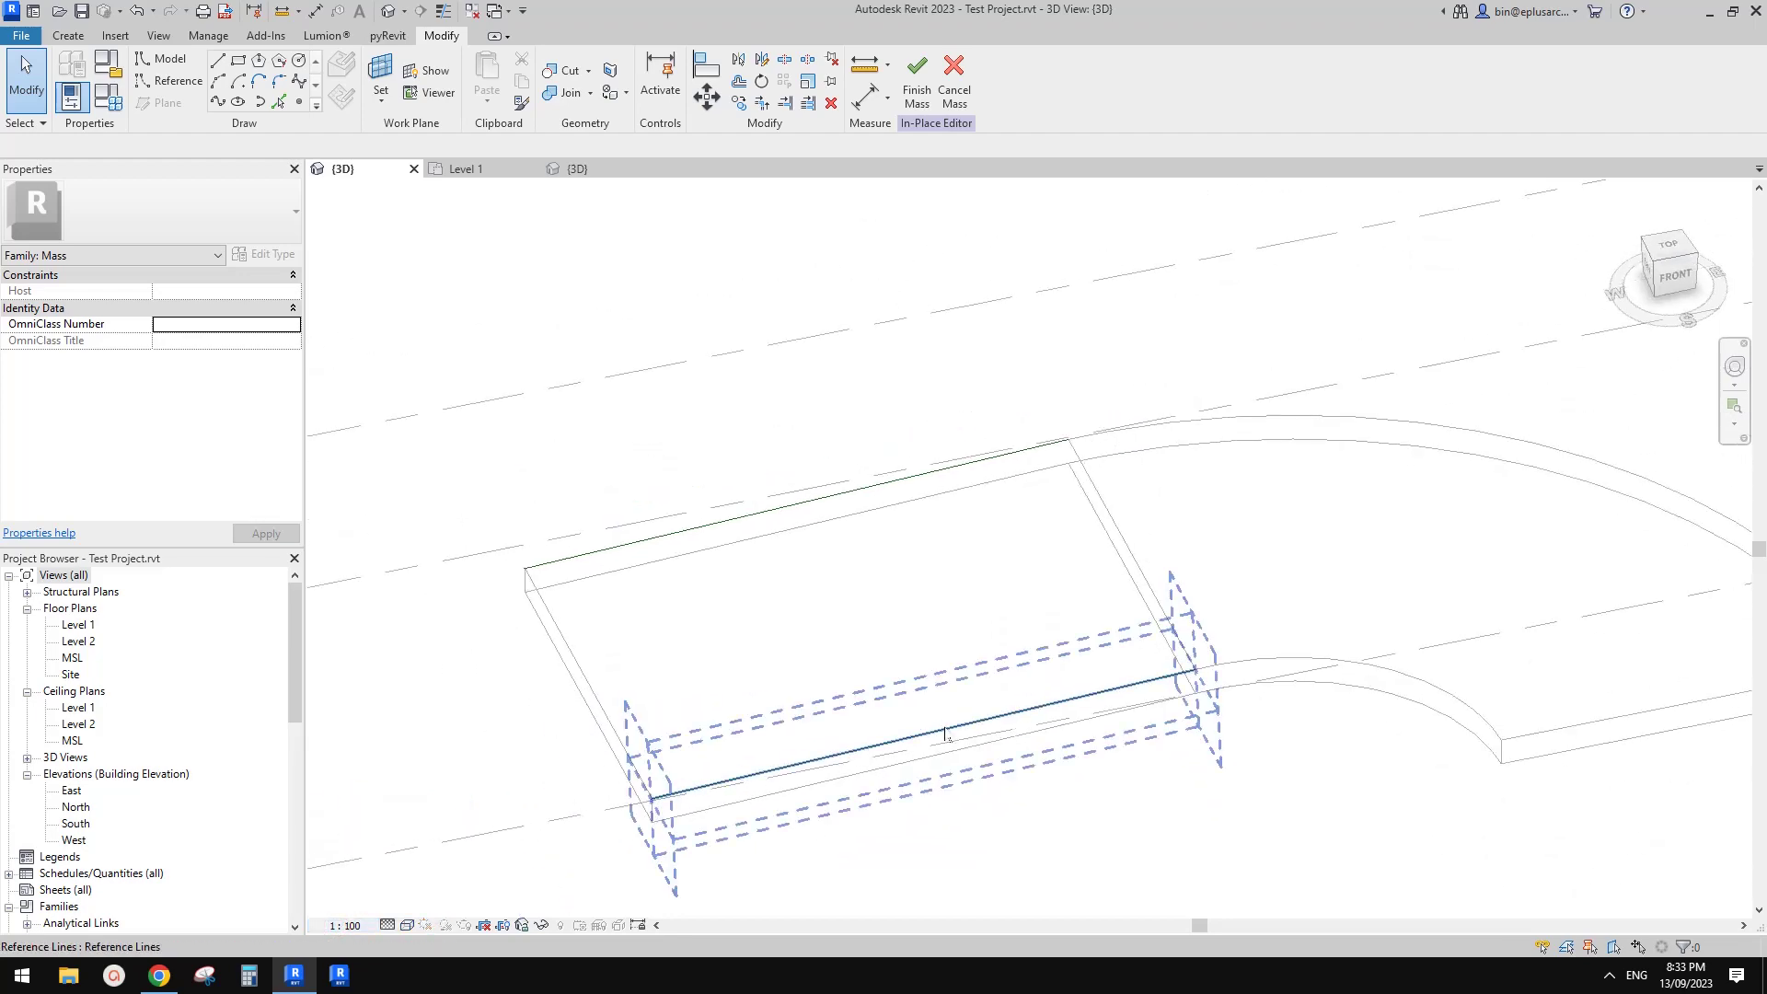
pyautogui.click(943, 733)
pyautogui.moveTo(946, 730); pyautogui.dragTo(870, 394)
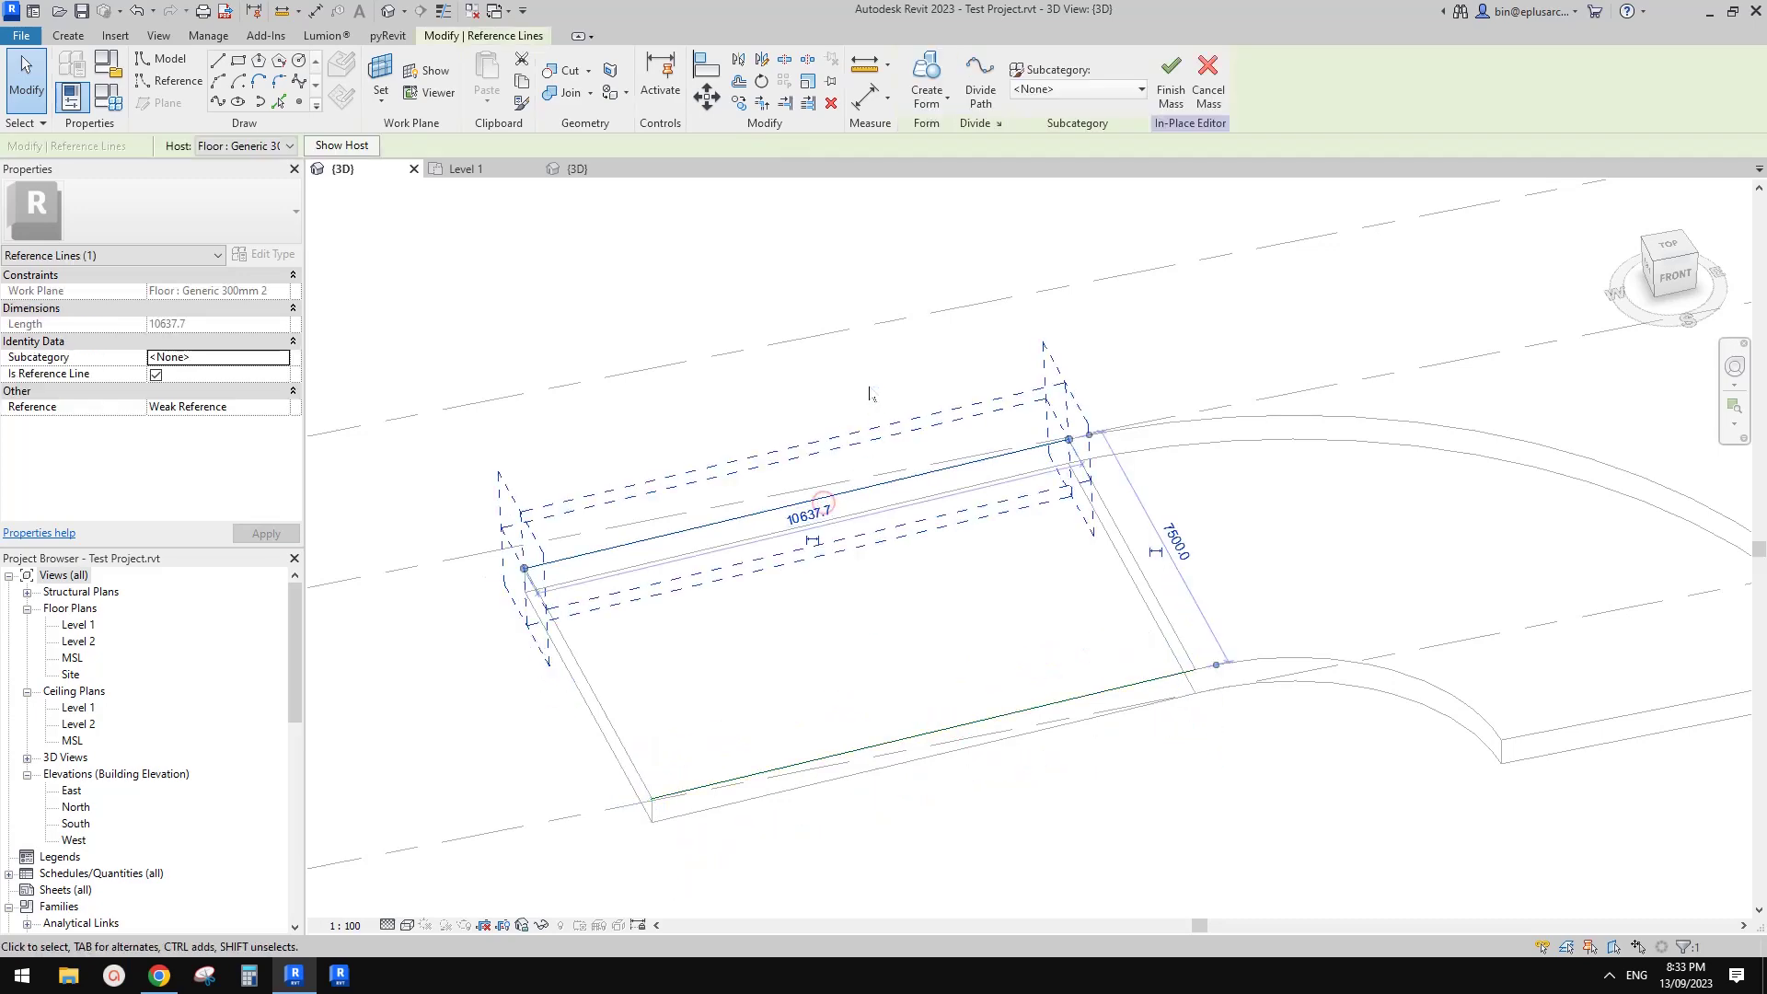
pyautogui.moveTo(1231, 580); pyautogui.dragTo(1045, 540, button='middle')
pyautogui.press('Escape')
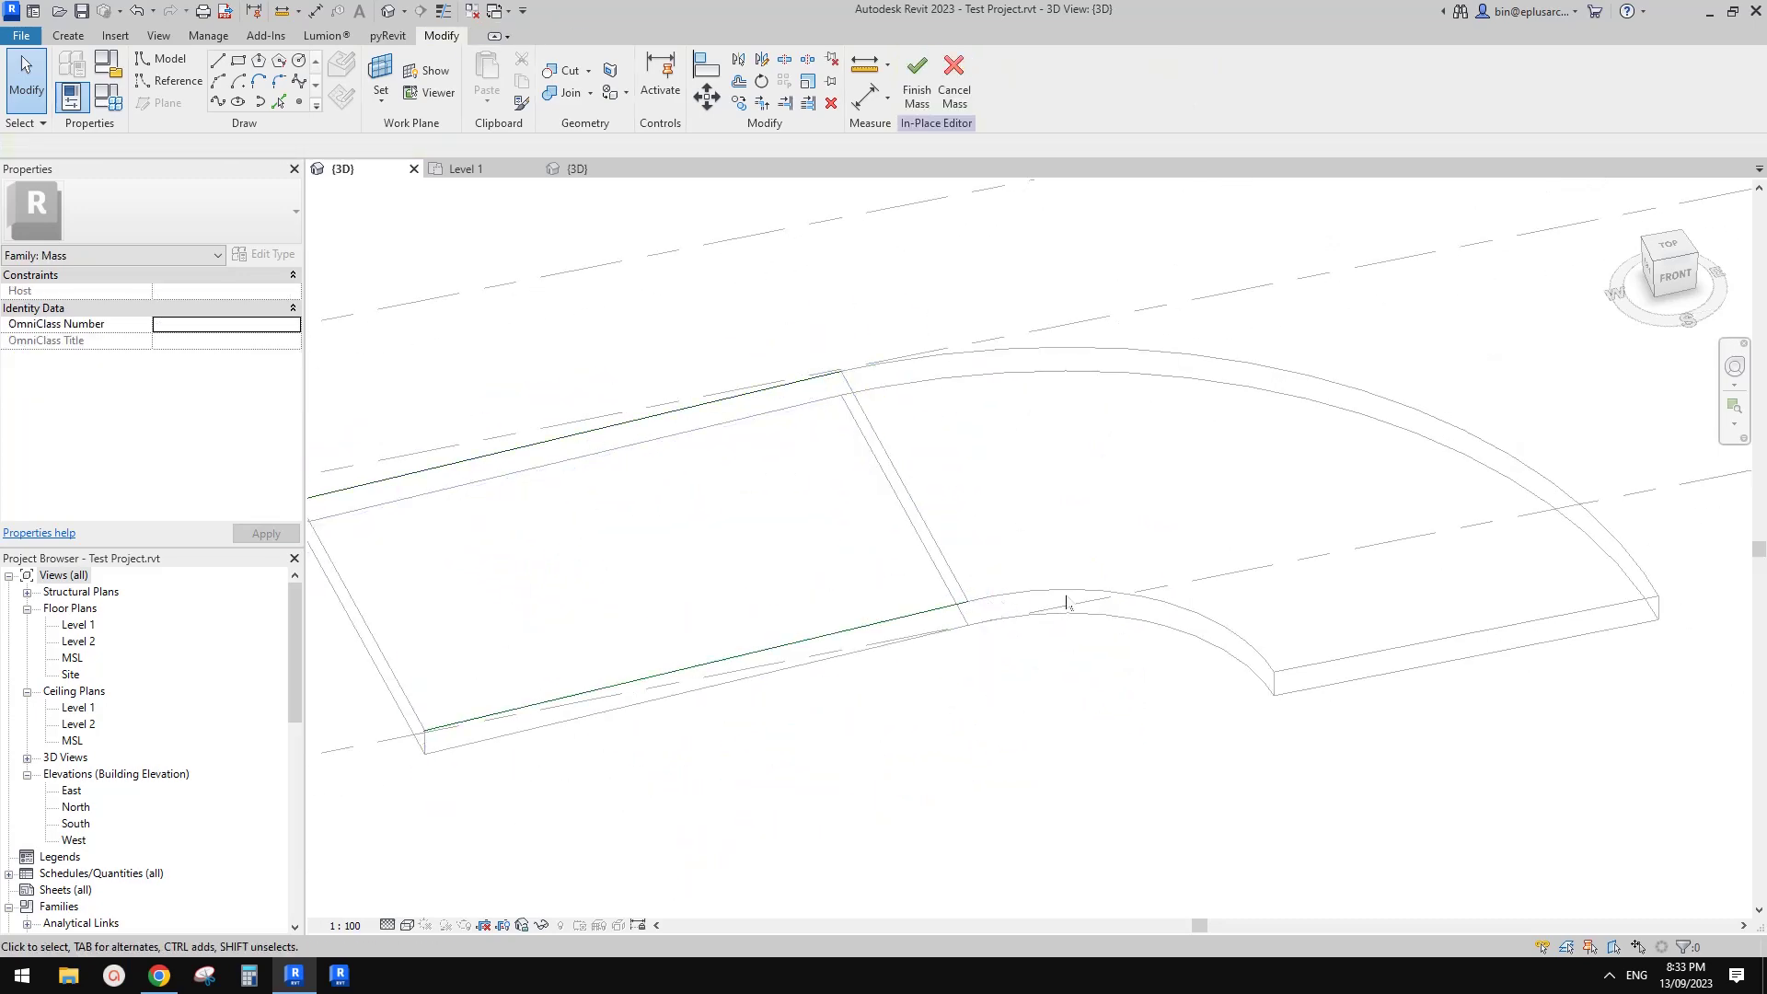
# - Start a spline reference line for the curved ramp section with Follow Surface enabled
pyautogui.moveTo(1219, 644); pyautogui.dragTo(1176, 647, button='middle')
pyautogui.scroll(2, 1003, 603)
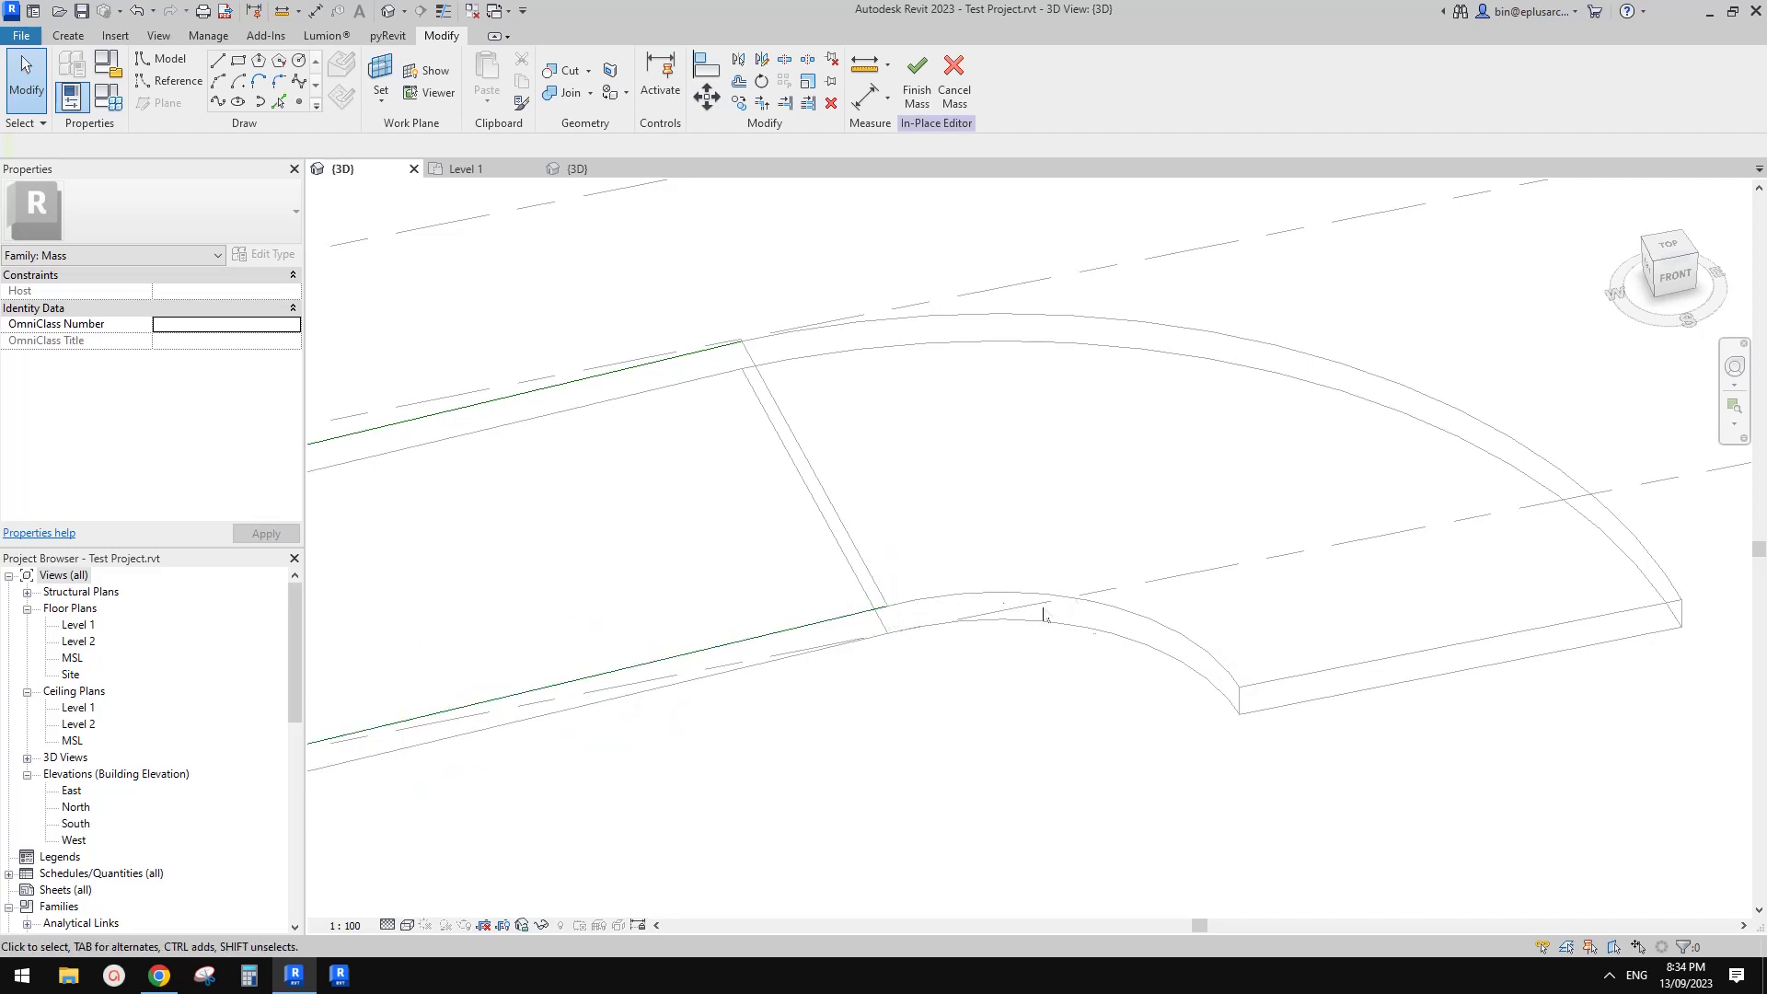
pyautogui.moveTo(1206, 669); pyautogui.dragTo(1185, 668, button='middle')
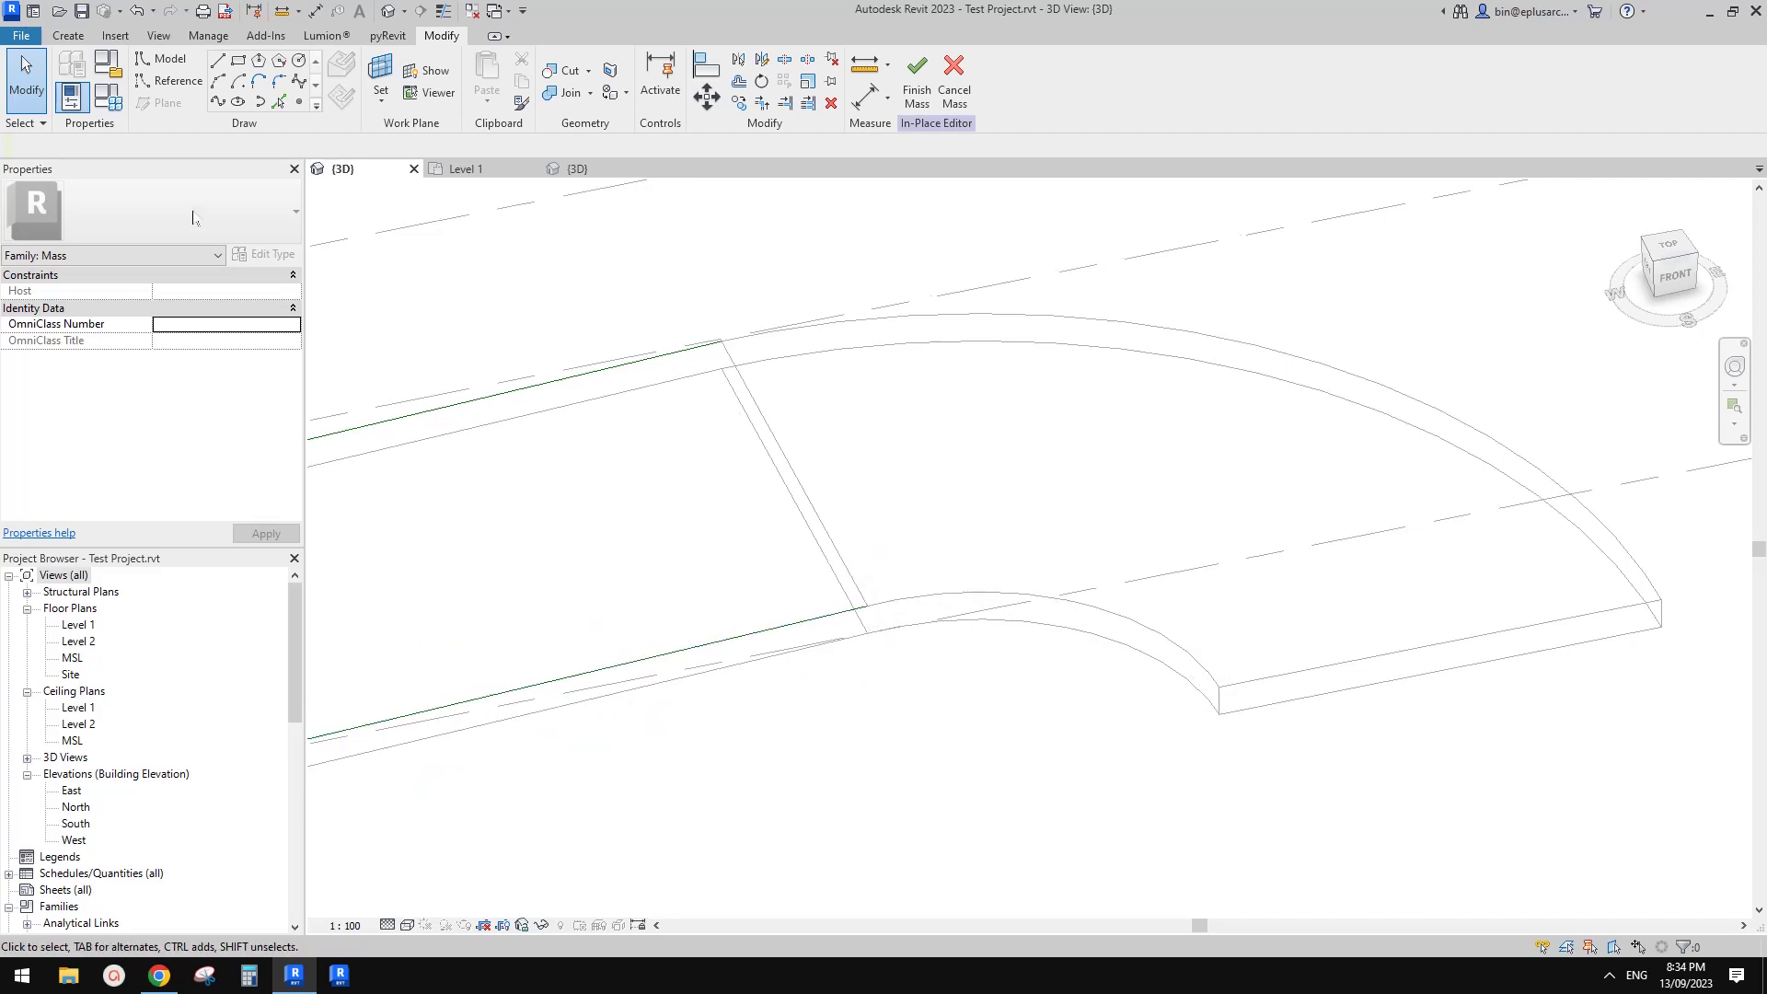
pyautogui.click(170, 82)
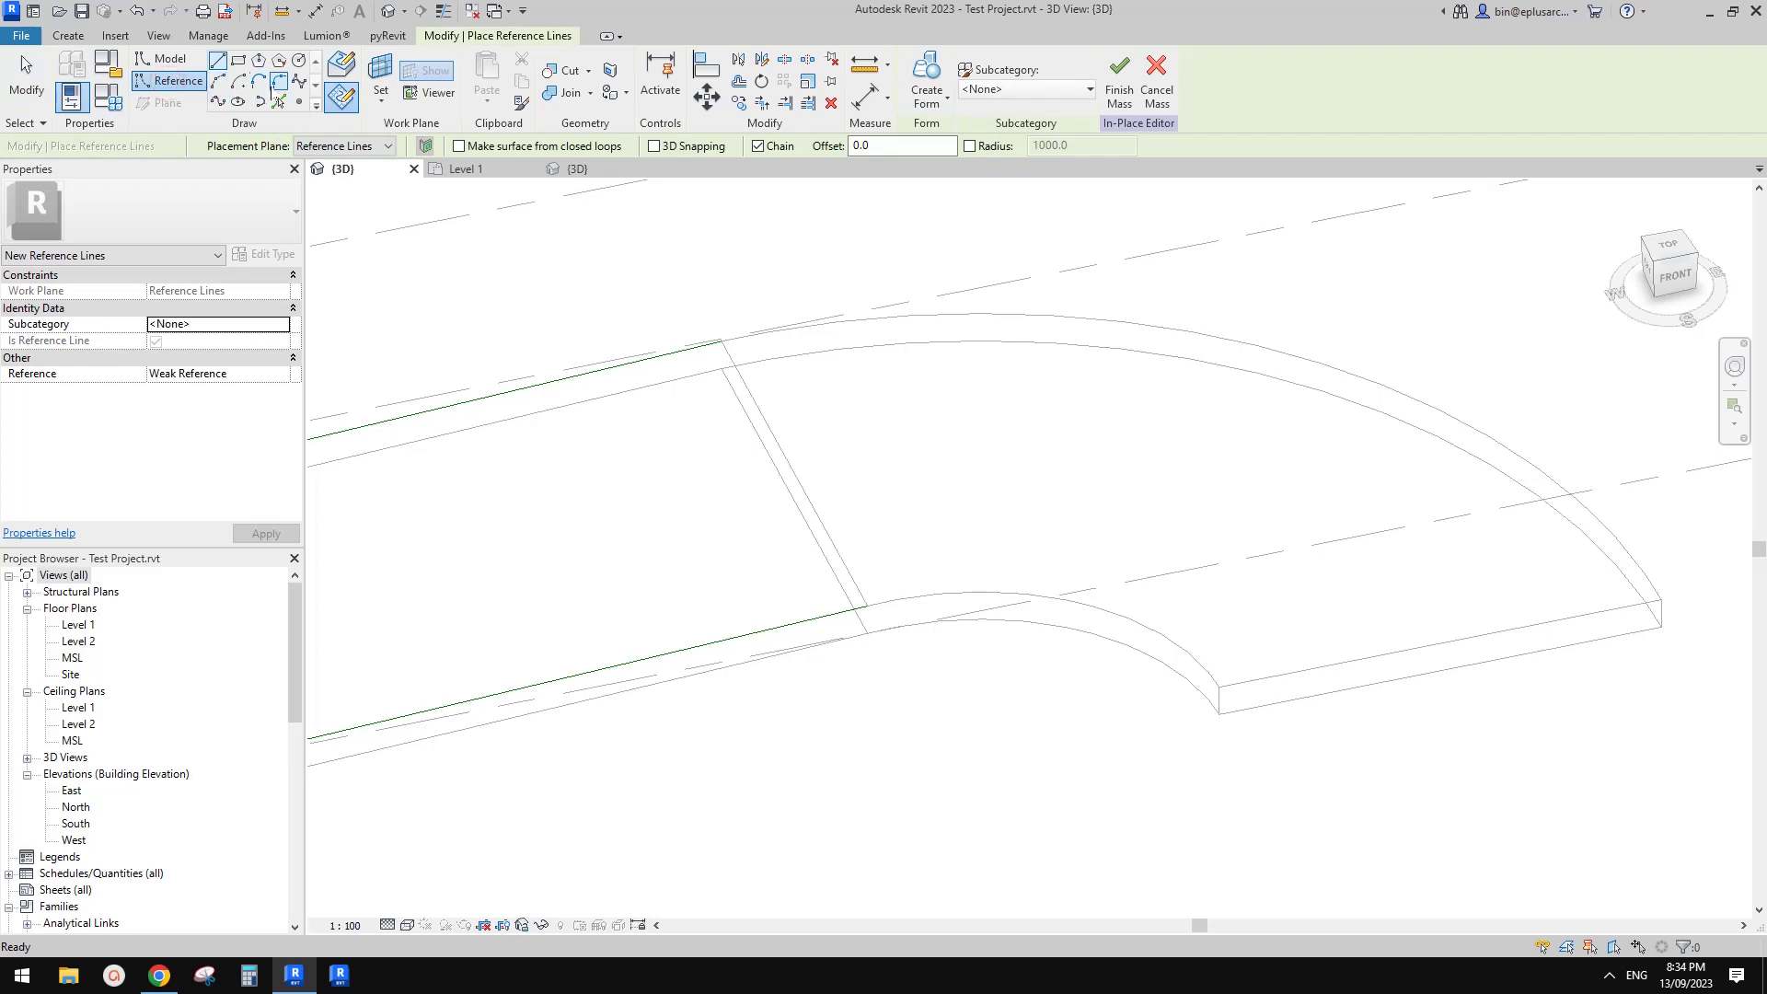
pyautogui.click(217, 101)
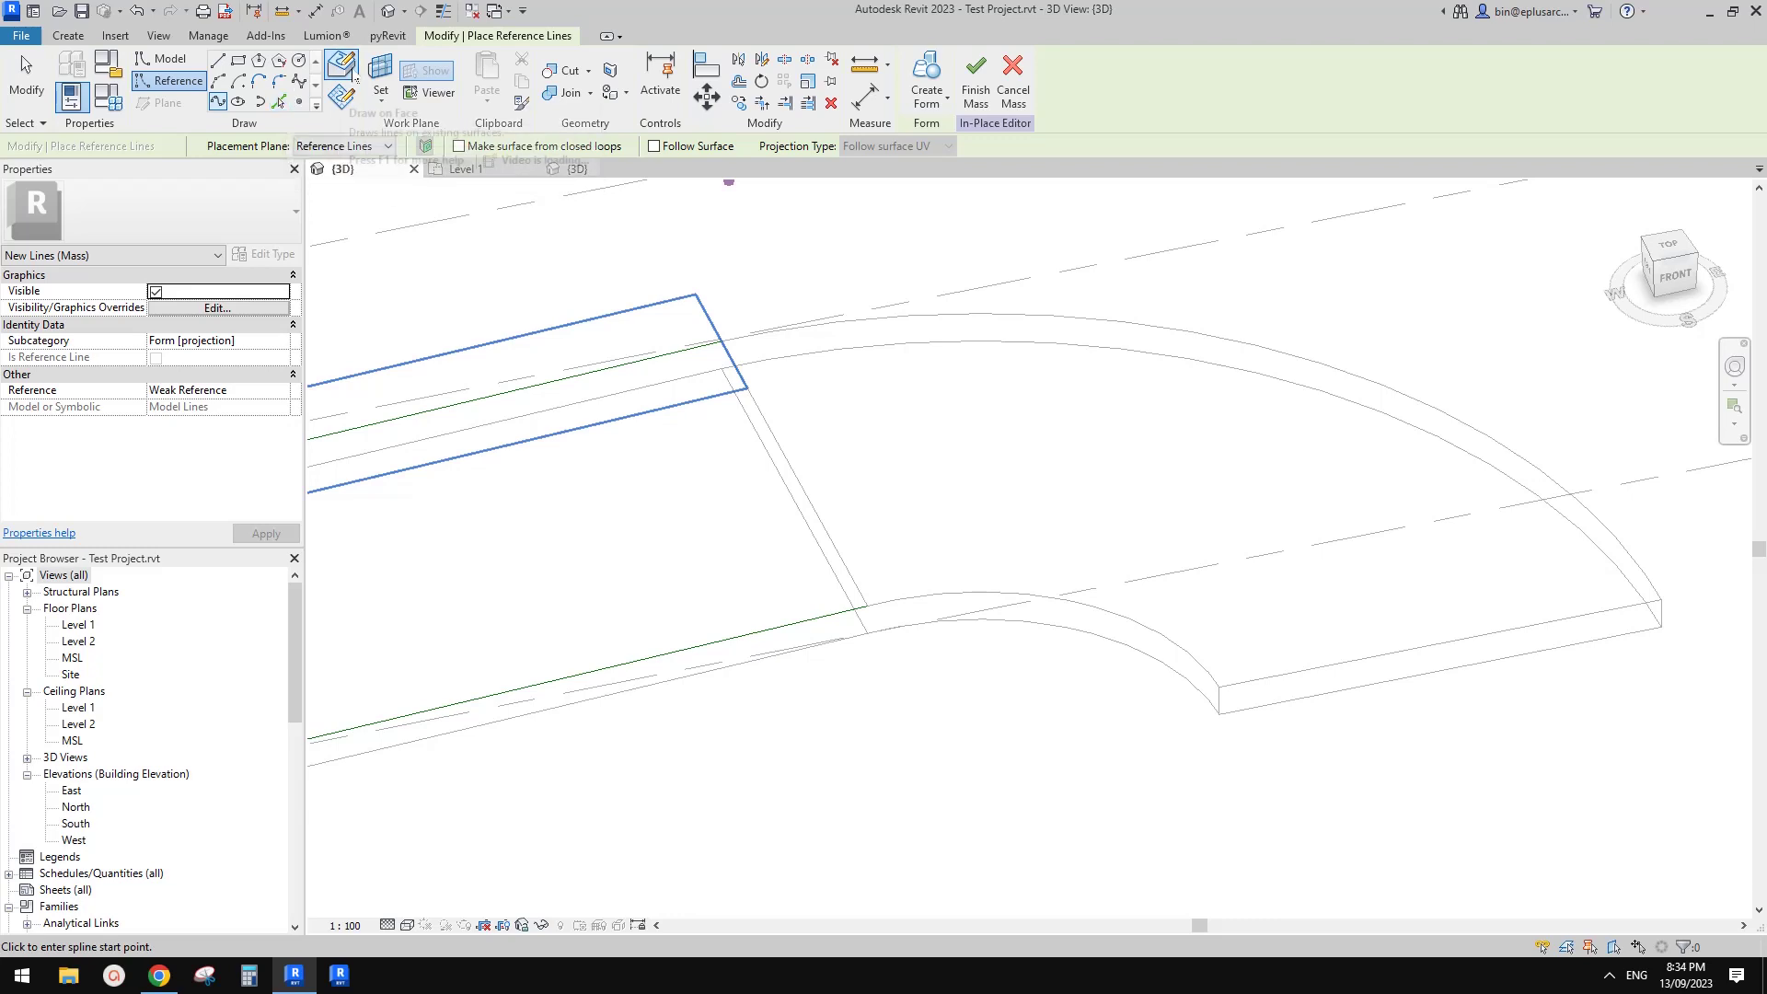
pyautogui.click(667, 146)
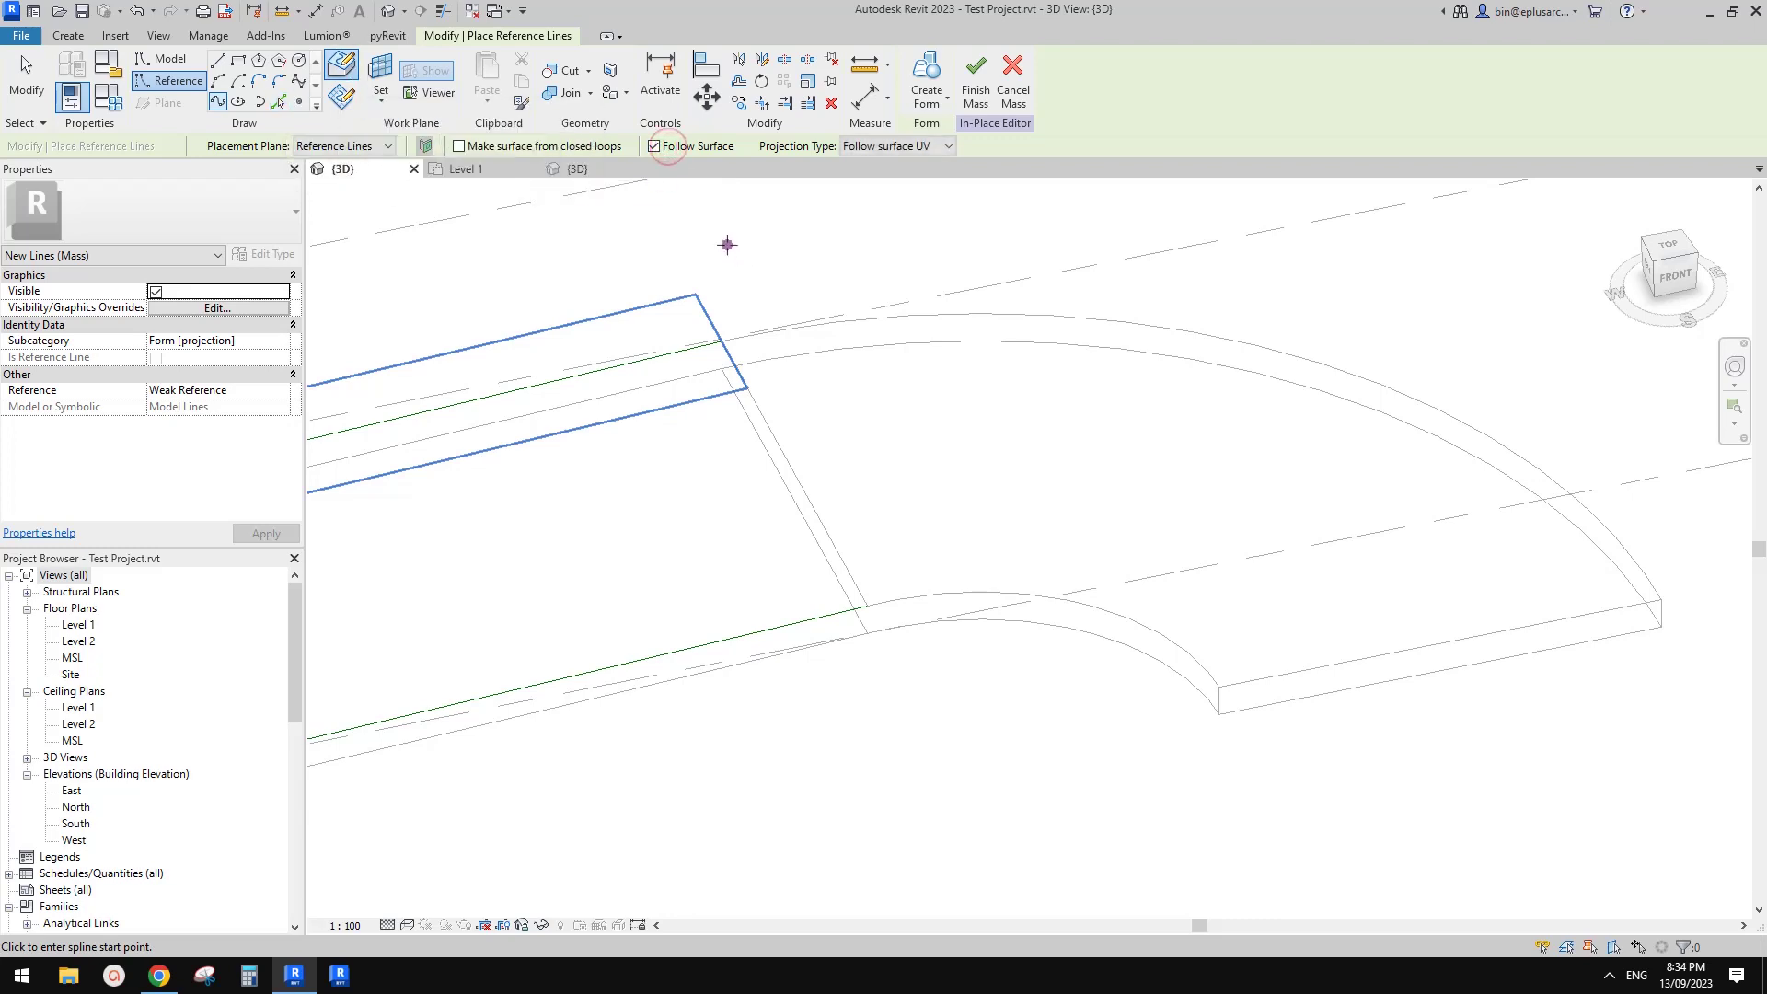
pyautogui.click(867, 606)
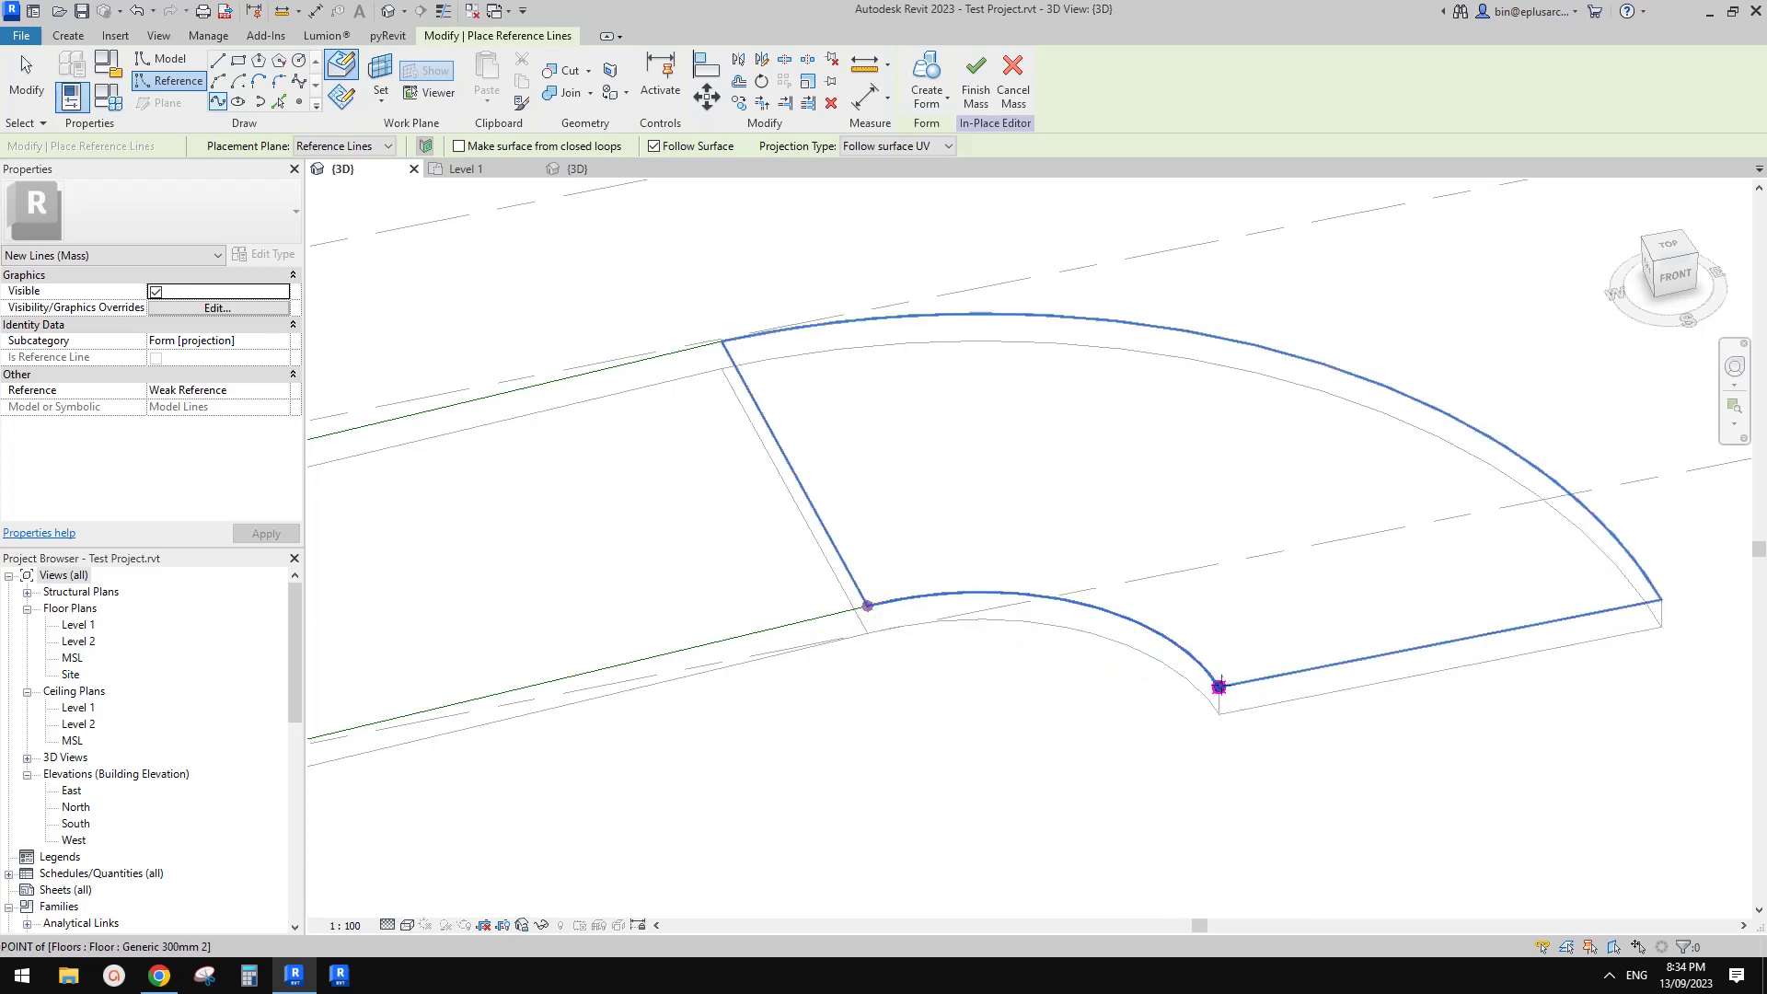
pyautogui.click(220, 66)
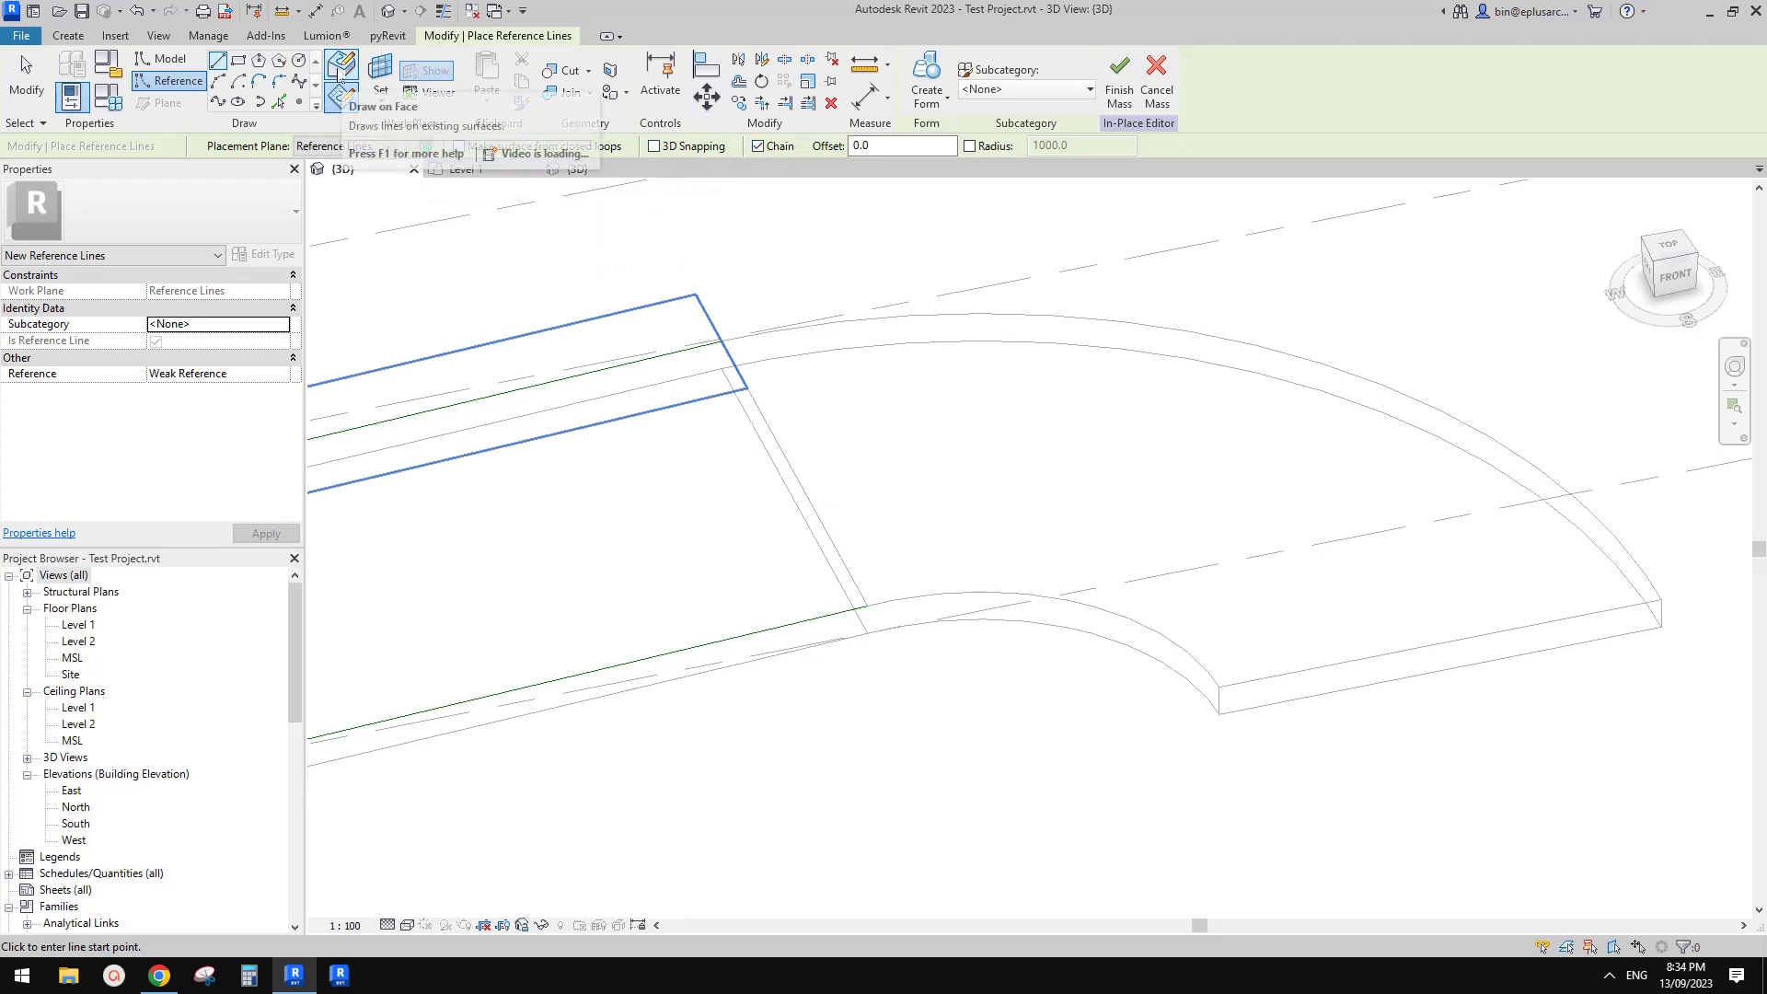
pyautogui.click(340, 95)
pyautogui.click(867, 606)
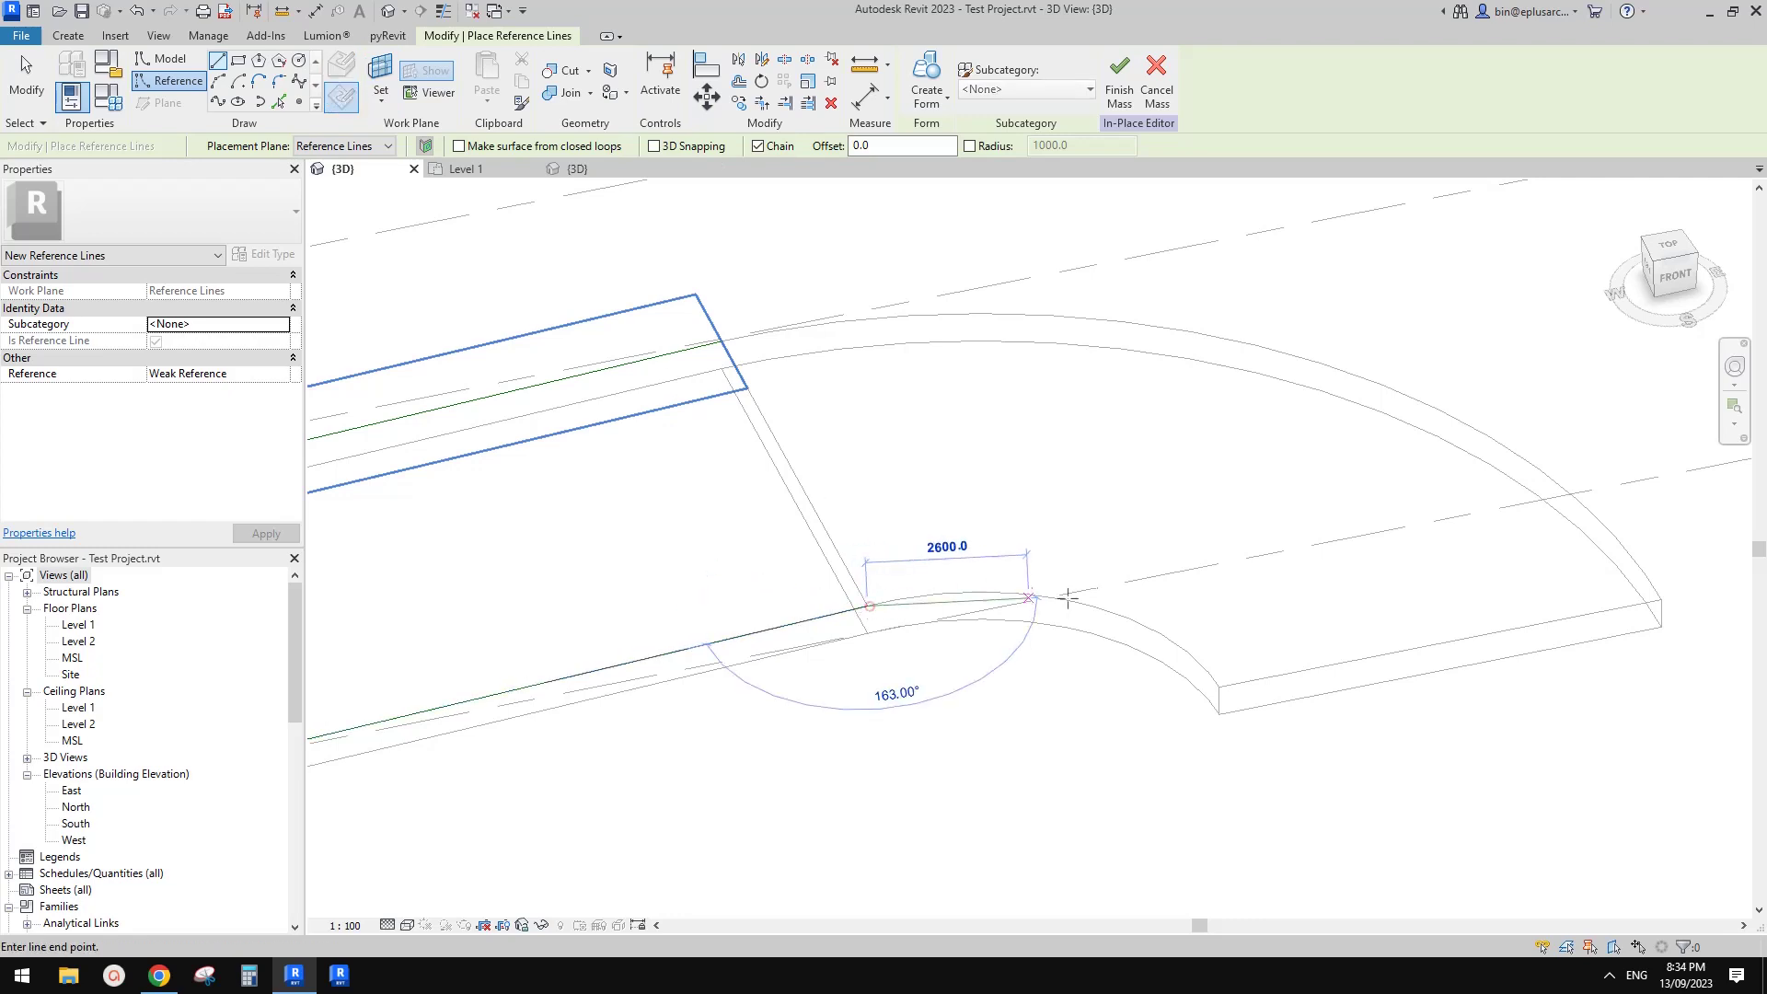
# - Draw a Follow Surface spline reference line between the two ends of the curved section's inner top edge
pyautogui.click(218, 102)
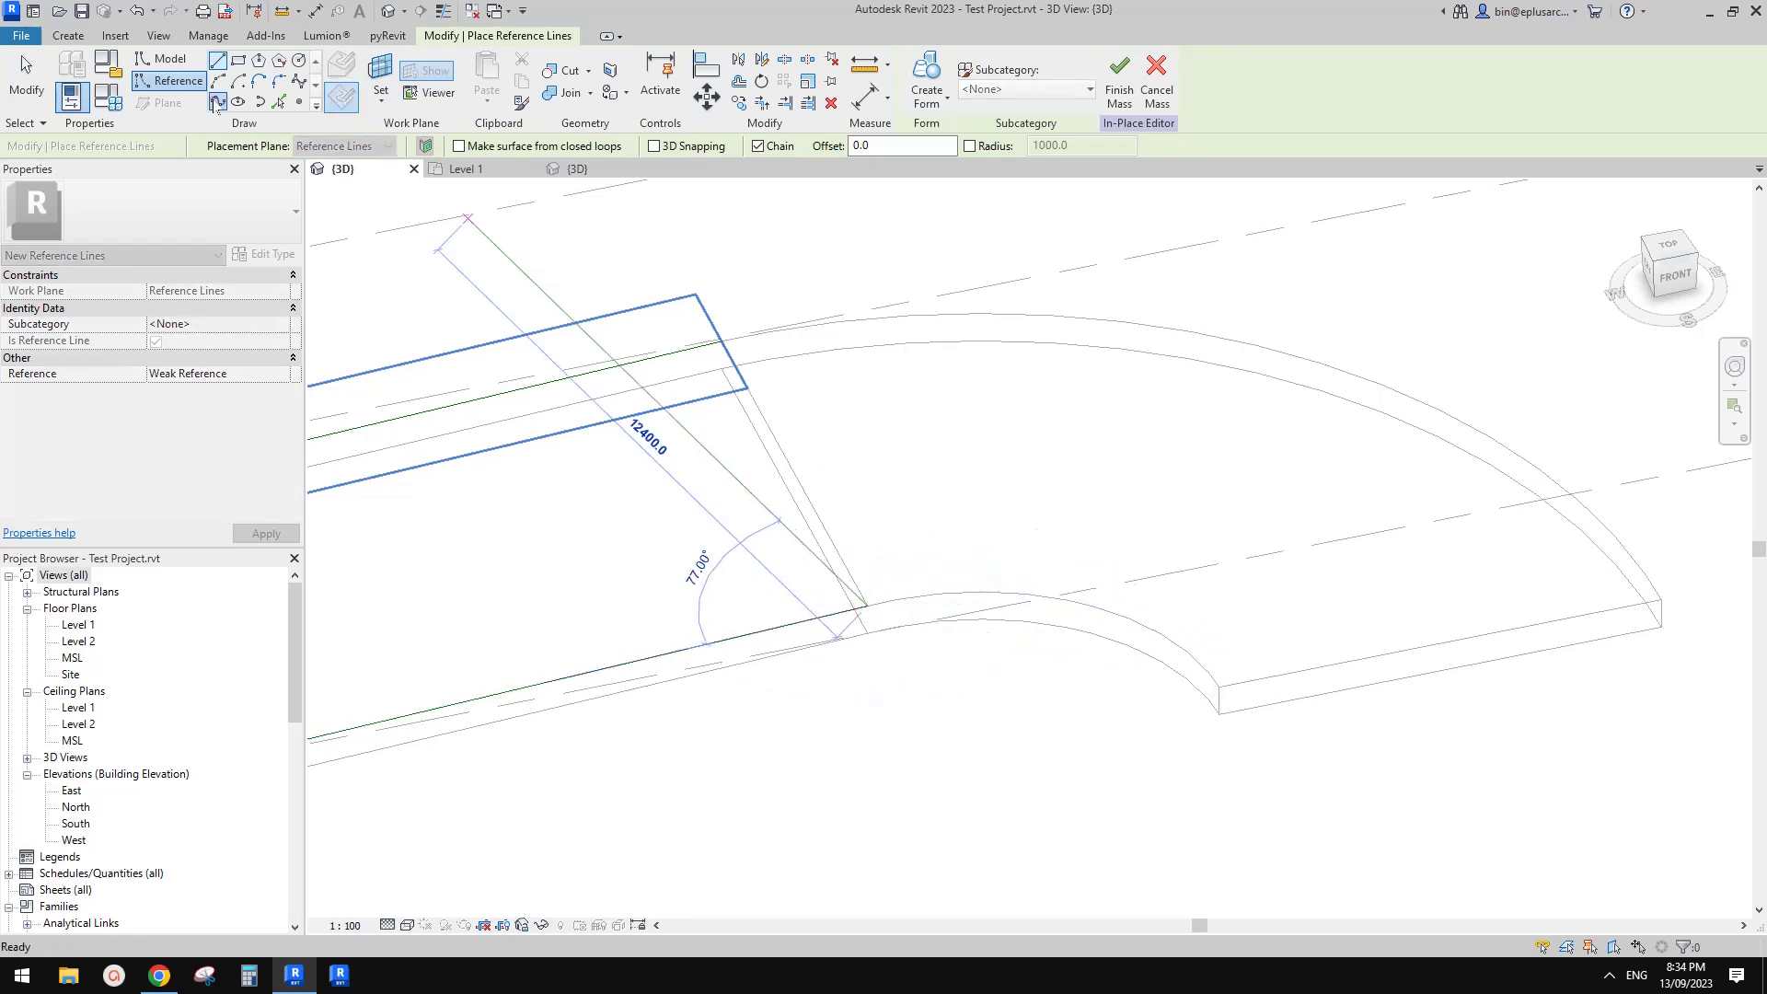
pyautogui.click(867, 605)
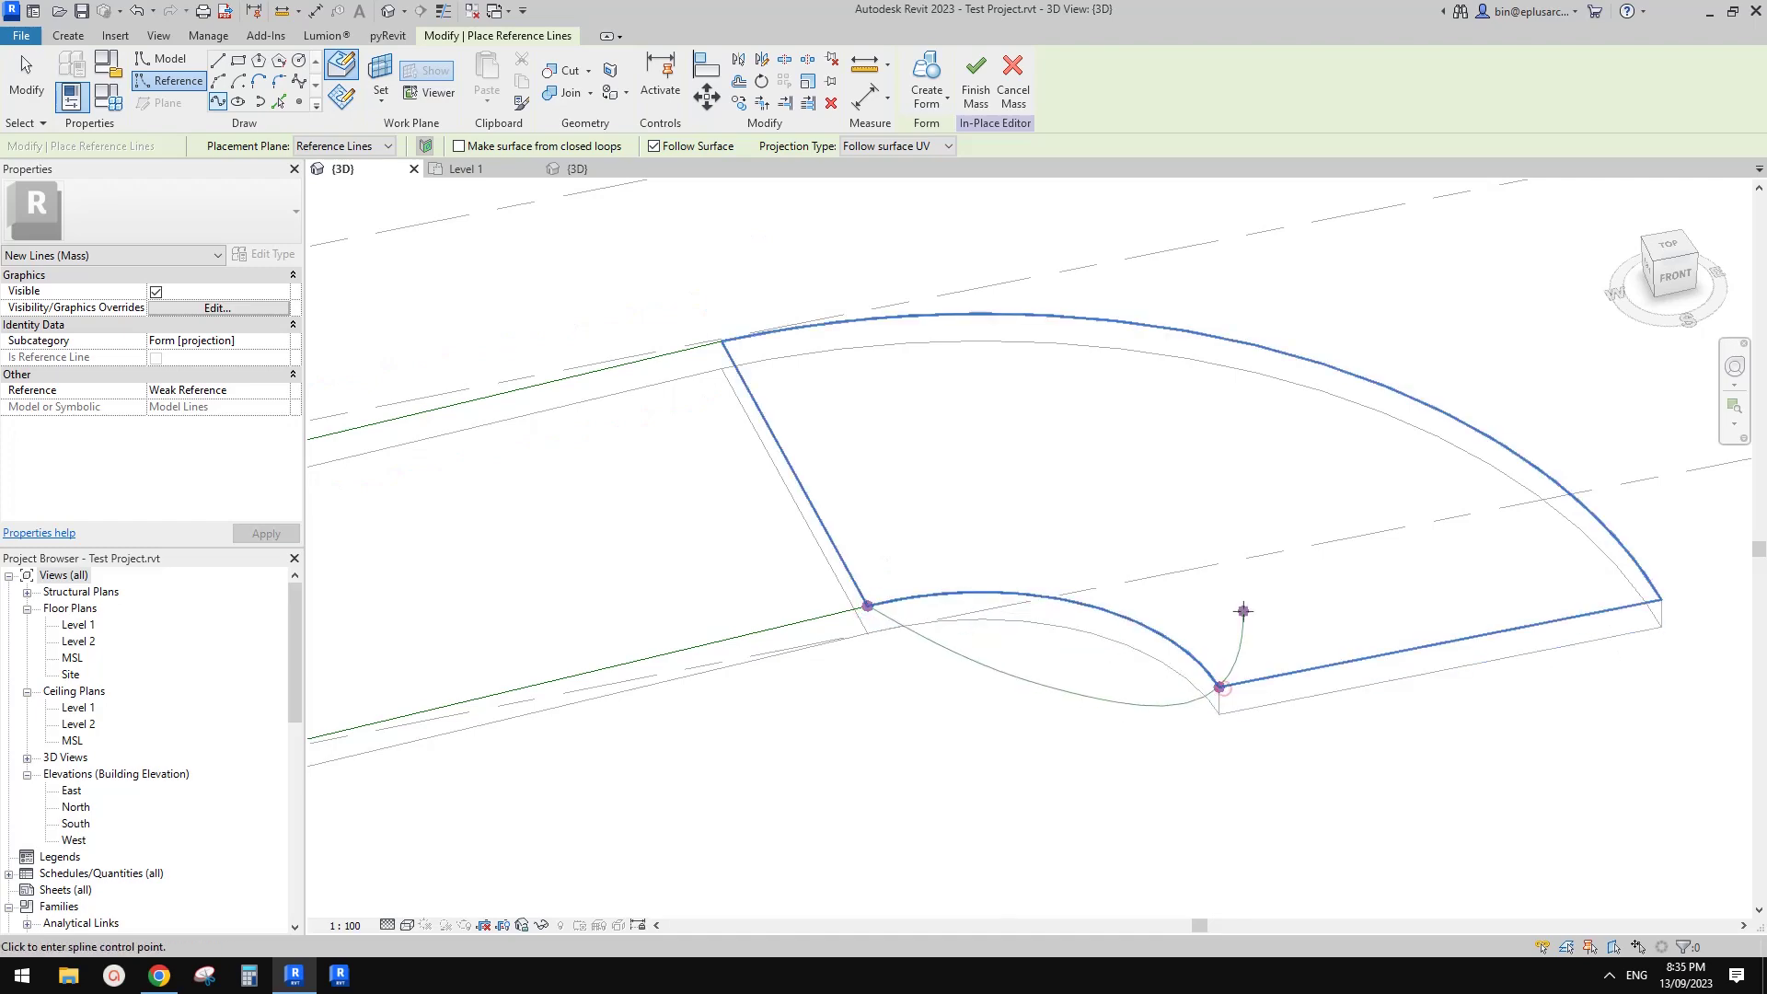
pyautogui.click(1220, 687)
pyautogui.press('Escape')
pyautogui.keyDown('shift'); pyautogui.moveTo(1132, 659); pyautogui.dragTo(1046, 435, button='middle'); pyautogui.keyUp('shift')
pyautogui.keyDown('shift'); pyautogui.moveTo(993, 596); pyautogui.dragTo(1116, 651, button='middle'); pyautogui.keyUp('shift')
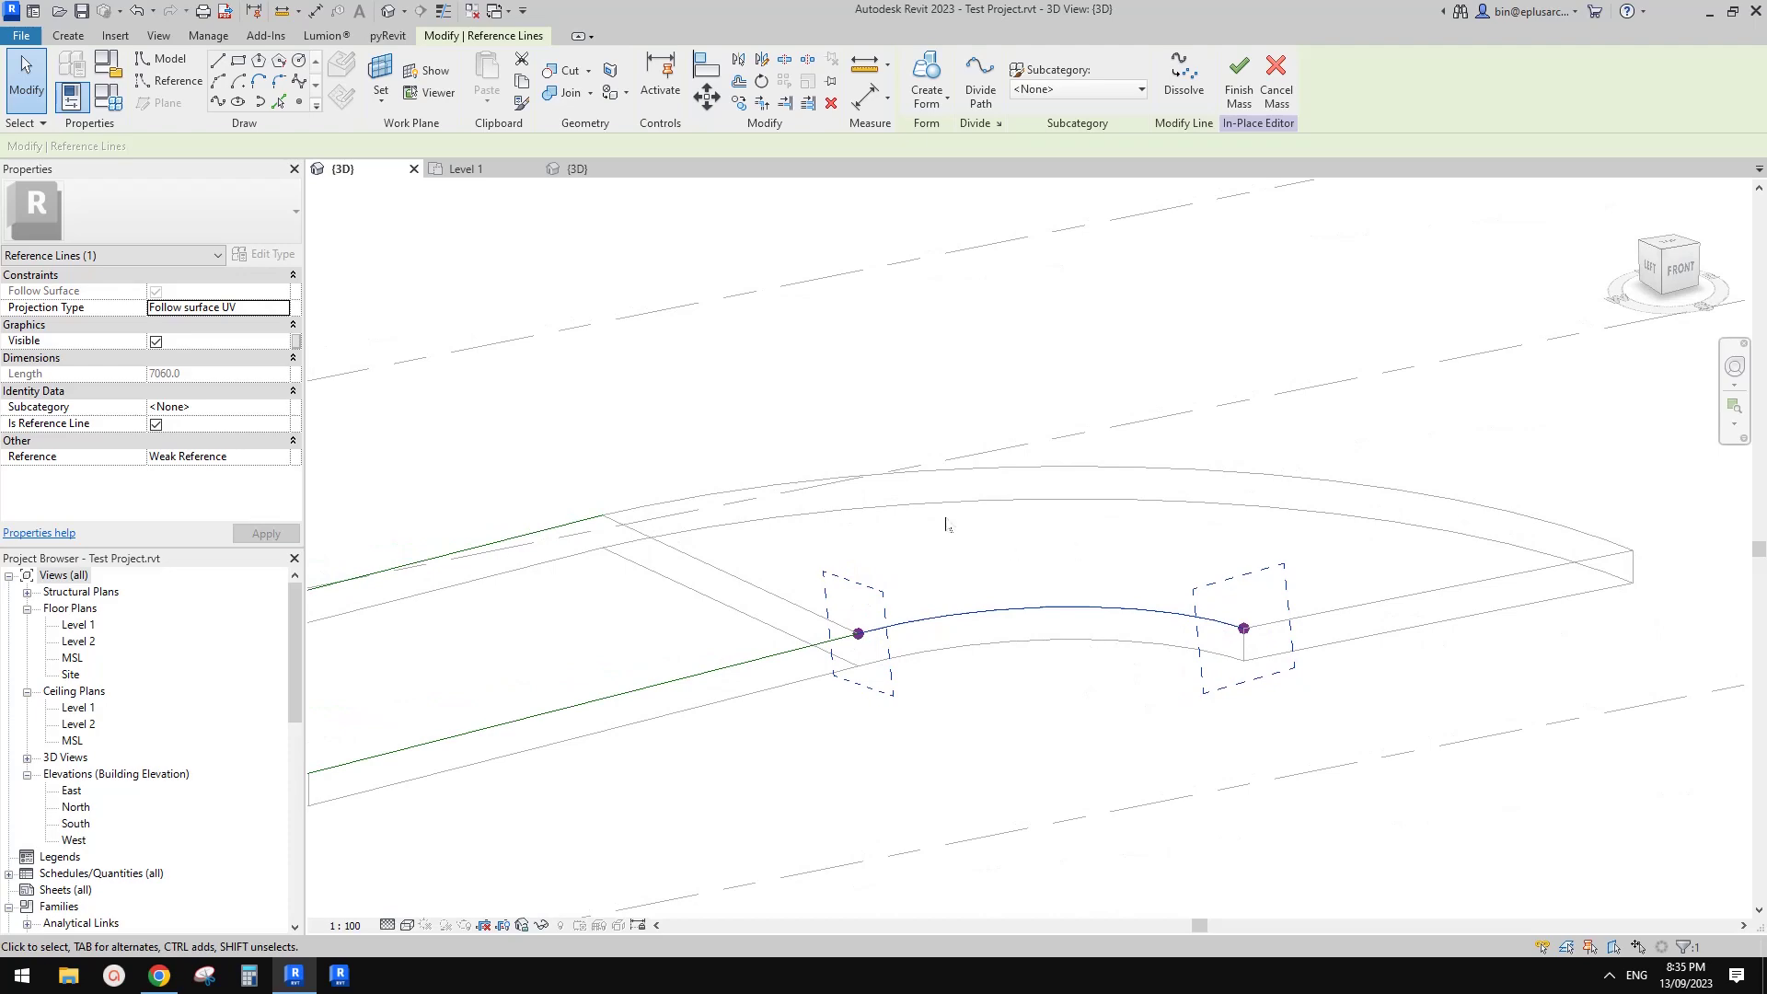
pyautogui.keyDown('shift'); pyautogui.moveTo(1166, 569); pyautogui.dragTo(1003, 656, button='middle'); pyautogui.keyUp('shift')
pyautogui.moveTo(1043, 558)
pyautogui.keyDown('shift'); pyautogui.mouseDown(button='middle')
pyautogui.moveTo(1141, 552)
pyautogui.moveTo(1117, 619)
pyautogui.moveTo(1021, 543)
pyautogui.mouseUp(button='middle'); pyautogui.keyUp('shift')
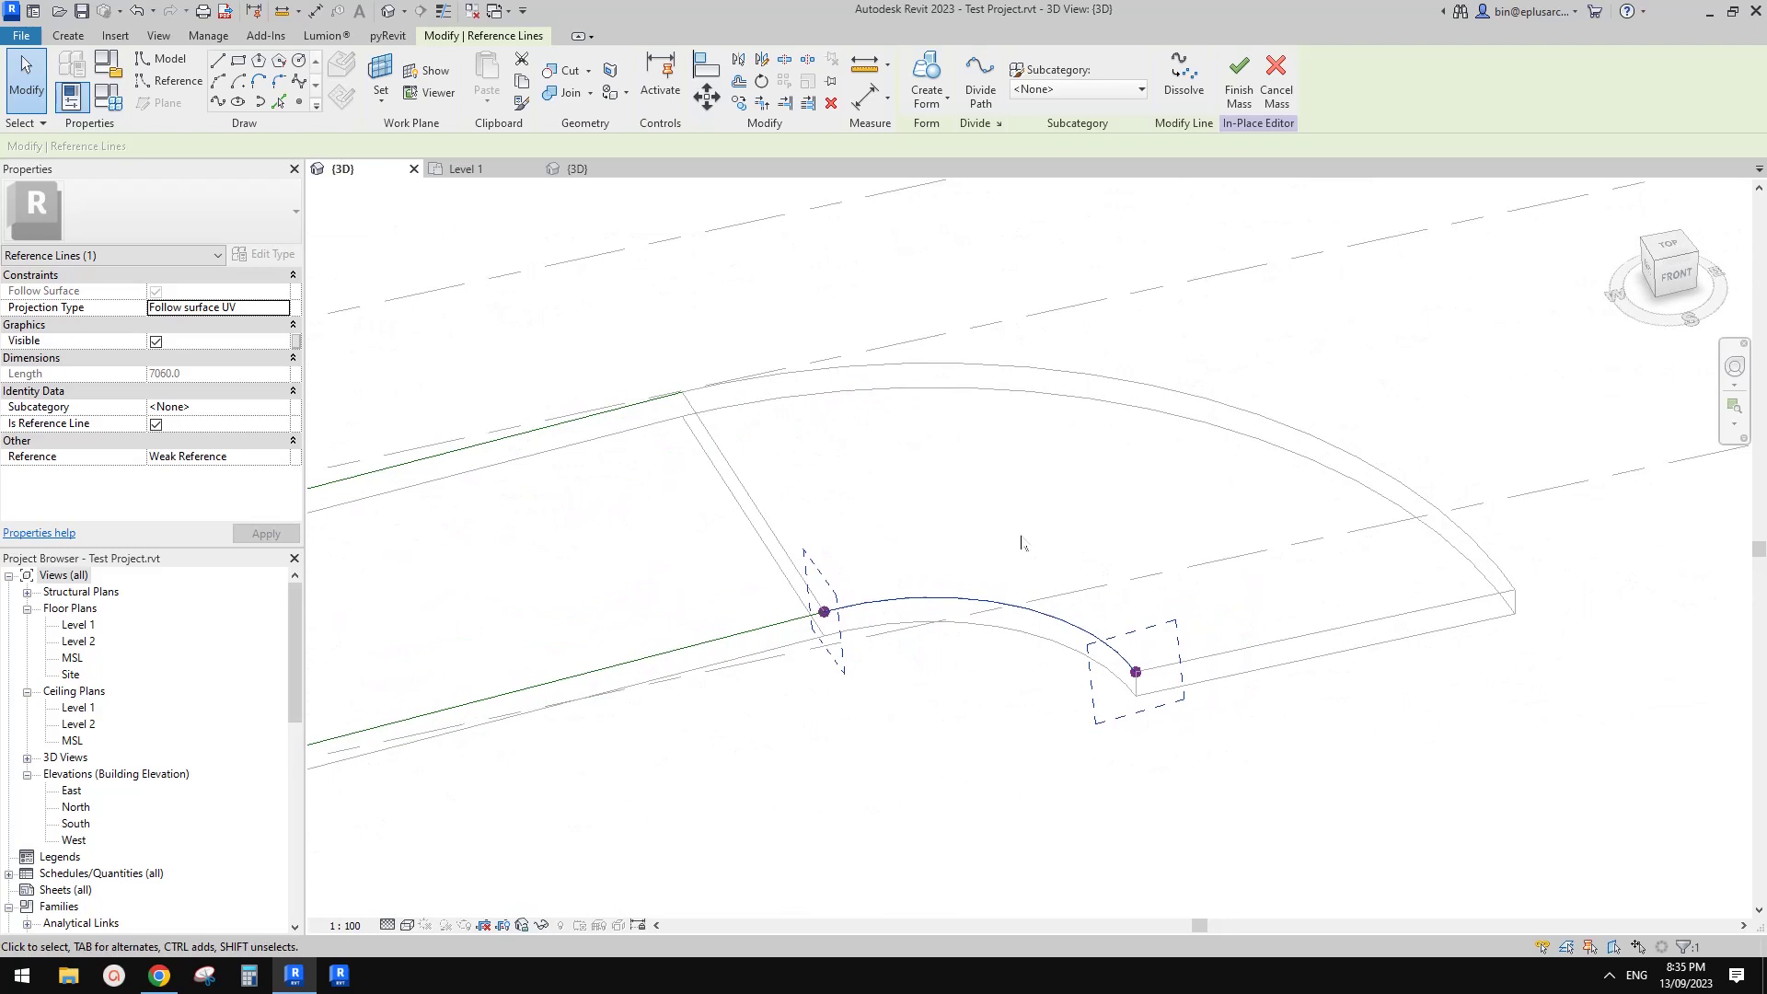
# - Draw a Follow Surface spline reference line between the two ends of the curved section's outer top edge and inspect it
pyautogui.click(169, 81)
pyautogui.click(217, 102)
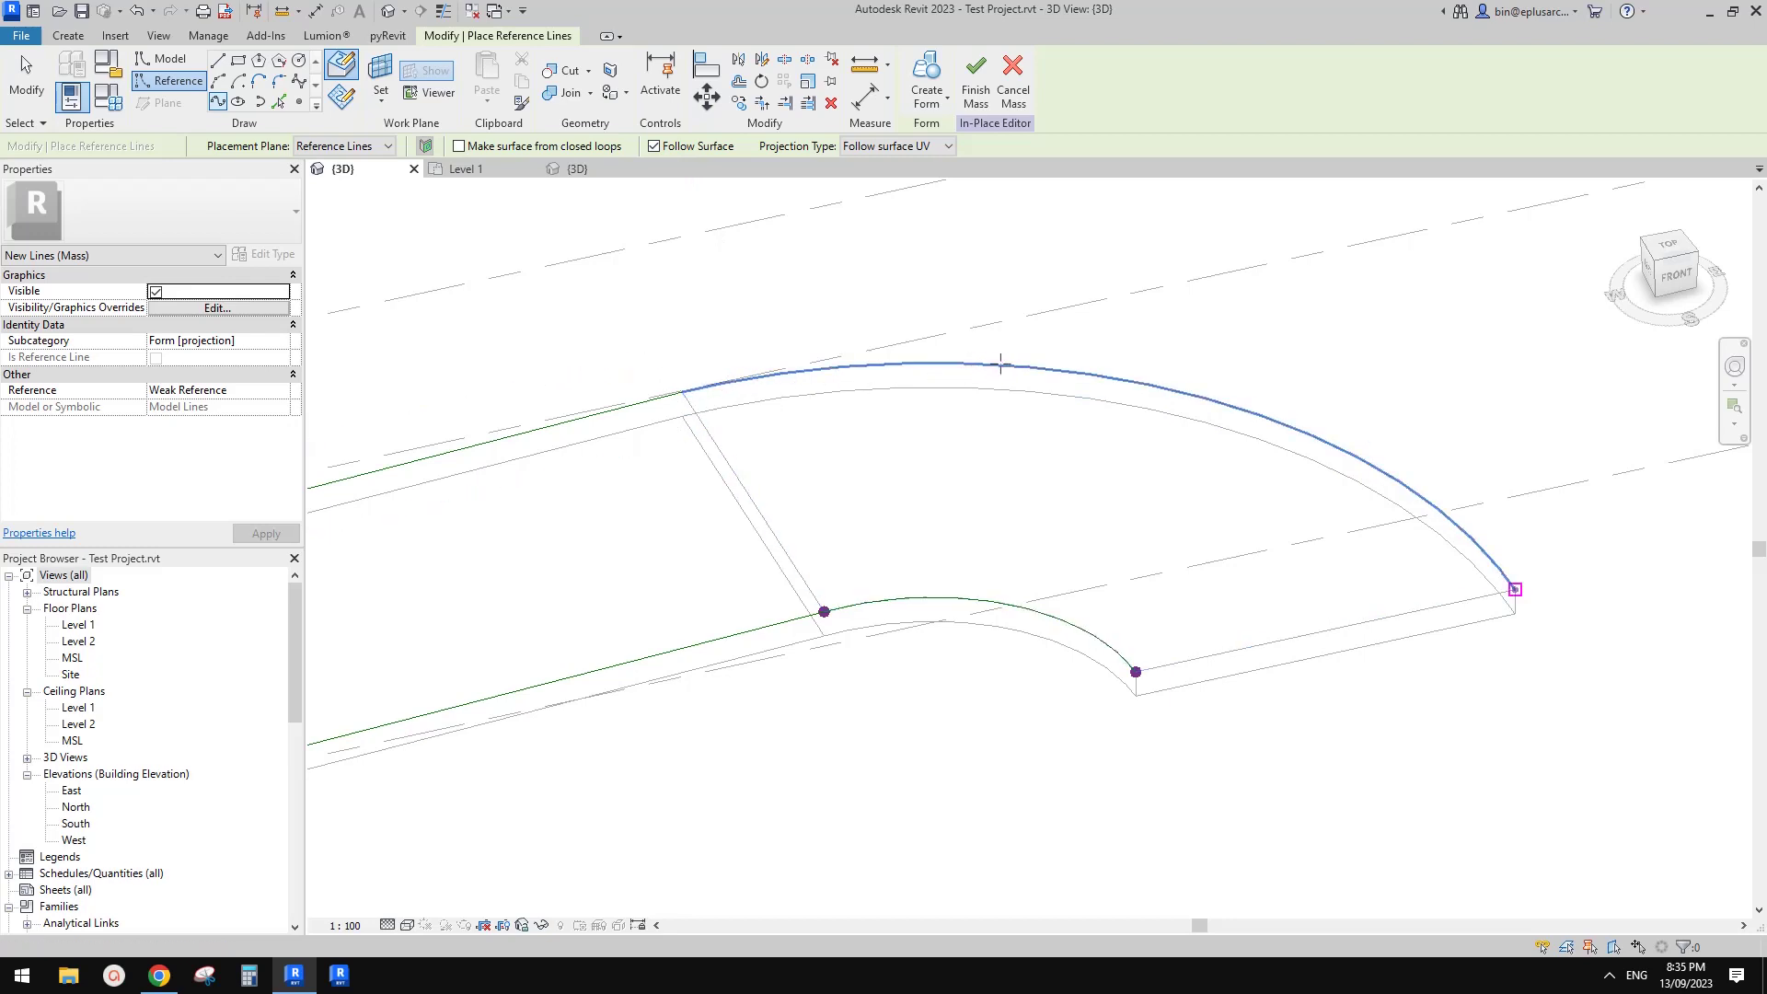
pyautogui.press('Tab')
pyautogui.press('Tab')
pyautogui.press('Tab')
pyautogui.press('Tab')
pyautogui.press('Tab')
pyautogui.press('Tab')
pyautogui.press('Tab')
pyautogui.press('Tab')
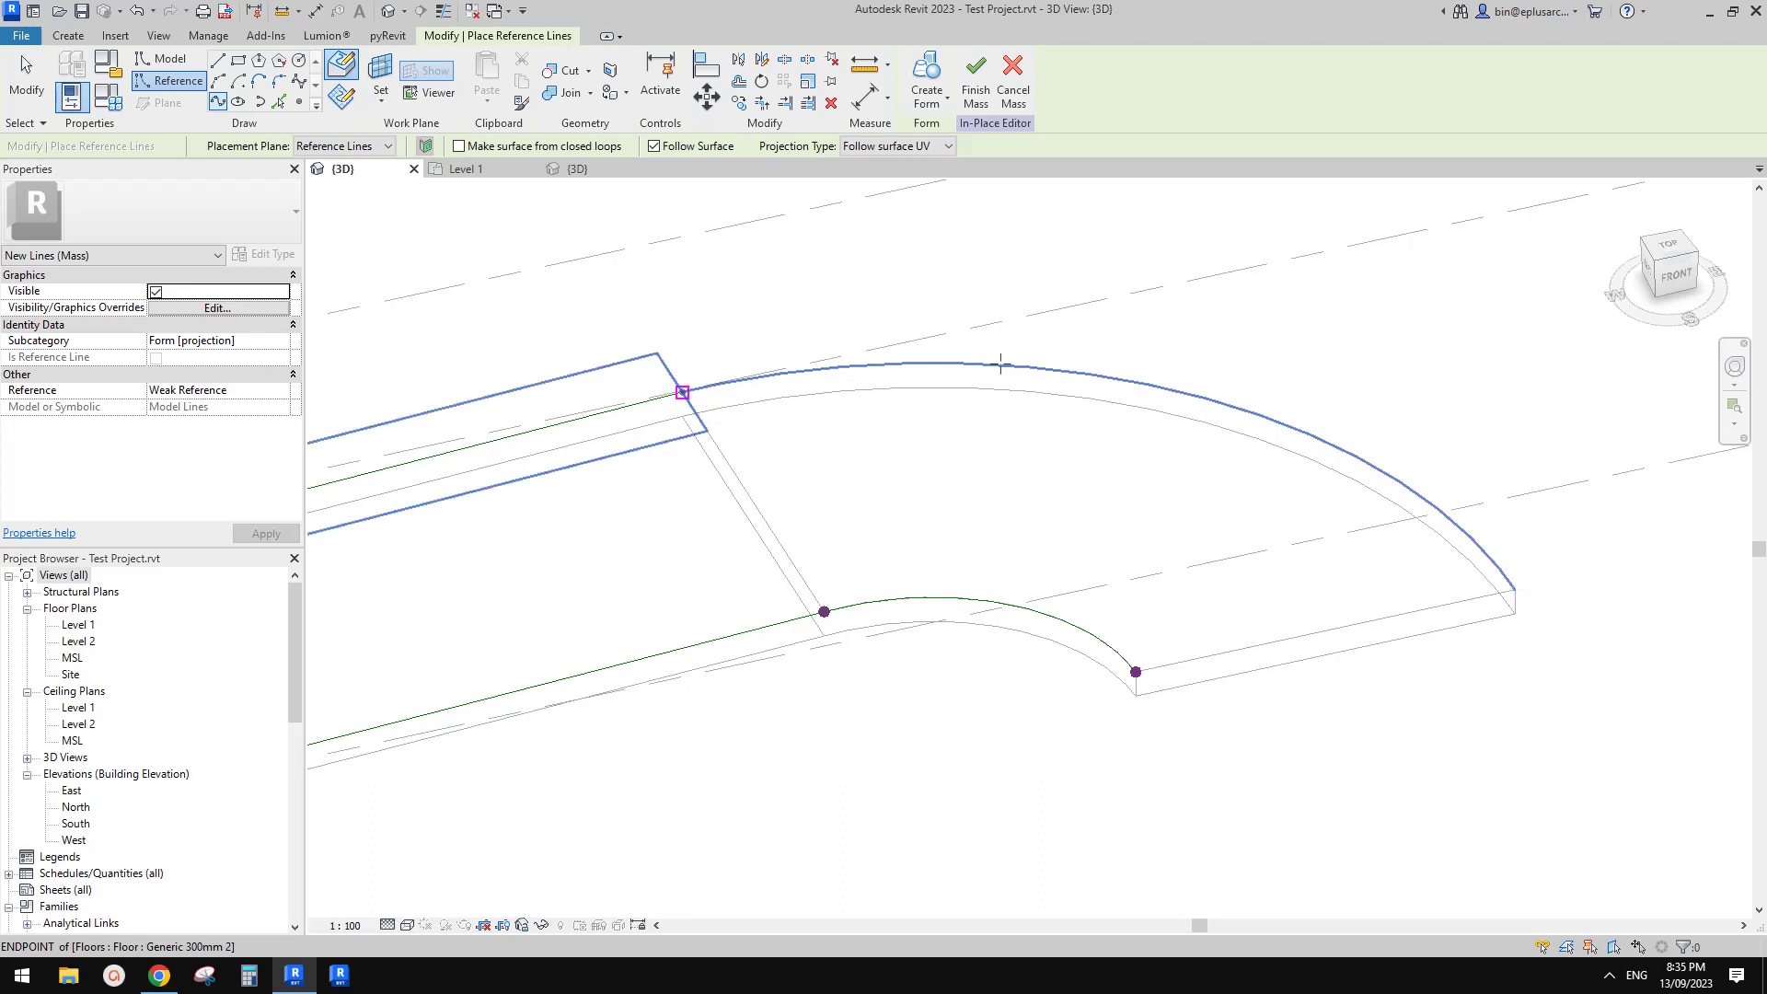
pyautogui.click(1000, 363)
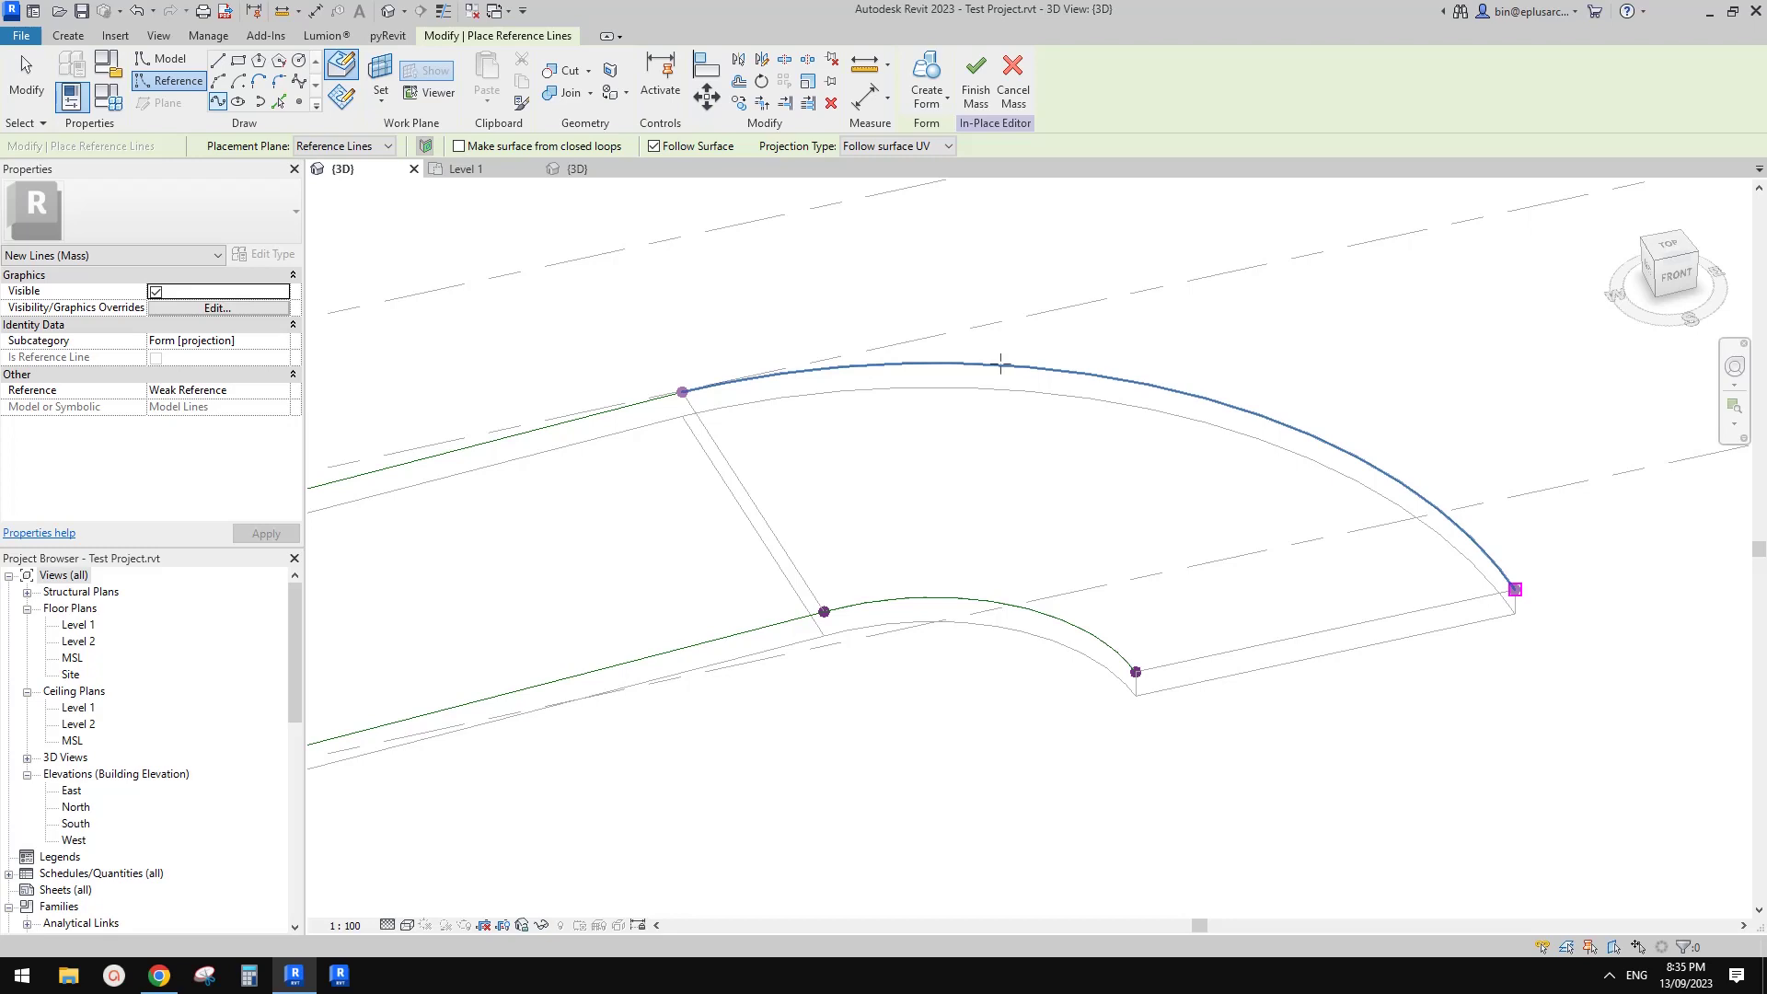
pyautogui.click(1000, 363)
pyautogui.press('Escape')
pyautogui.press('Escape')
pyautogui.click(1146, 386)
pyautogui.keyDown('shift'); pyautogui.moveTo(1141, 387); pyautogui.dragTo(1126, 557, button='middle'); pyautogui.keyUp('shift')
pyautogui.click(1111, 481)
# - Select both straight reference lines along the ramp's long top edges and divide them with Divide Path
pyautogui.scroll(-3, 1111, 479)
pyautogui.scroll(1, 1108, 498)
pyautogui.keyDown('shift'); pyautogui.moveTo(1107, 498); pyautogui.dragTo(1086, 563, button='middle'); pyautogui.keyUp('shift')
pyautogui.moveTo(1086, 563)
pyautogui.mouseDown(button='middle')
pyautogui.moveTo(1183, 533)
pyautogui.moveTo(1095, 561)
pyautogui.mouseUp(button='middle')
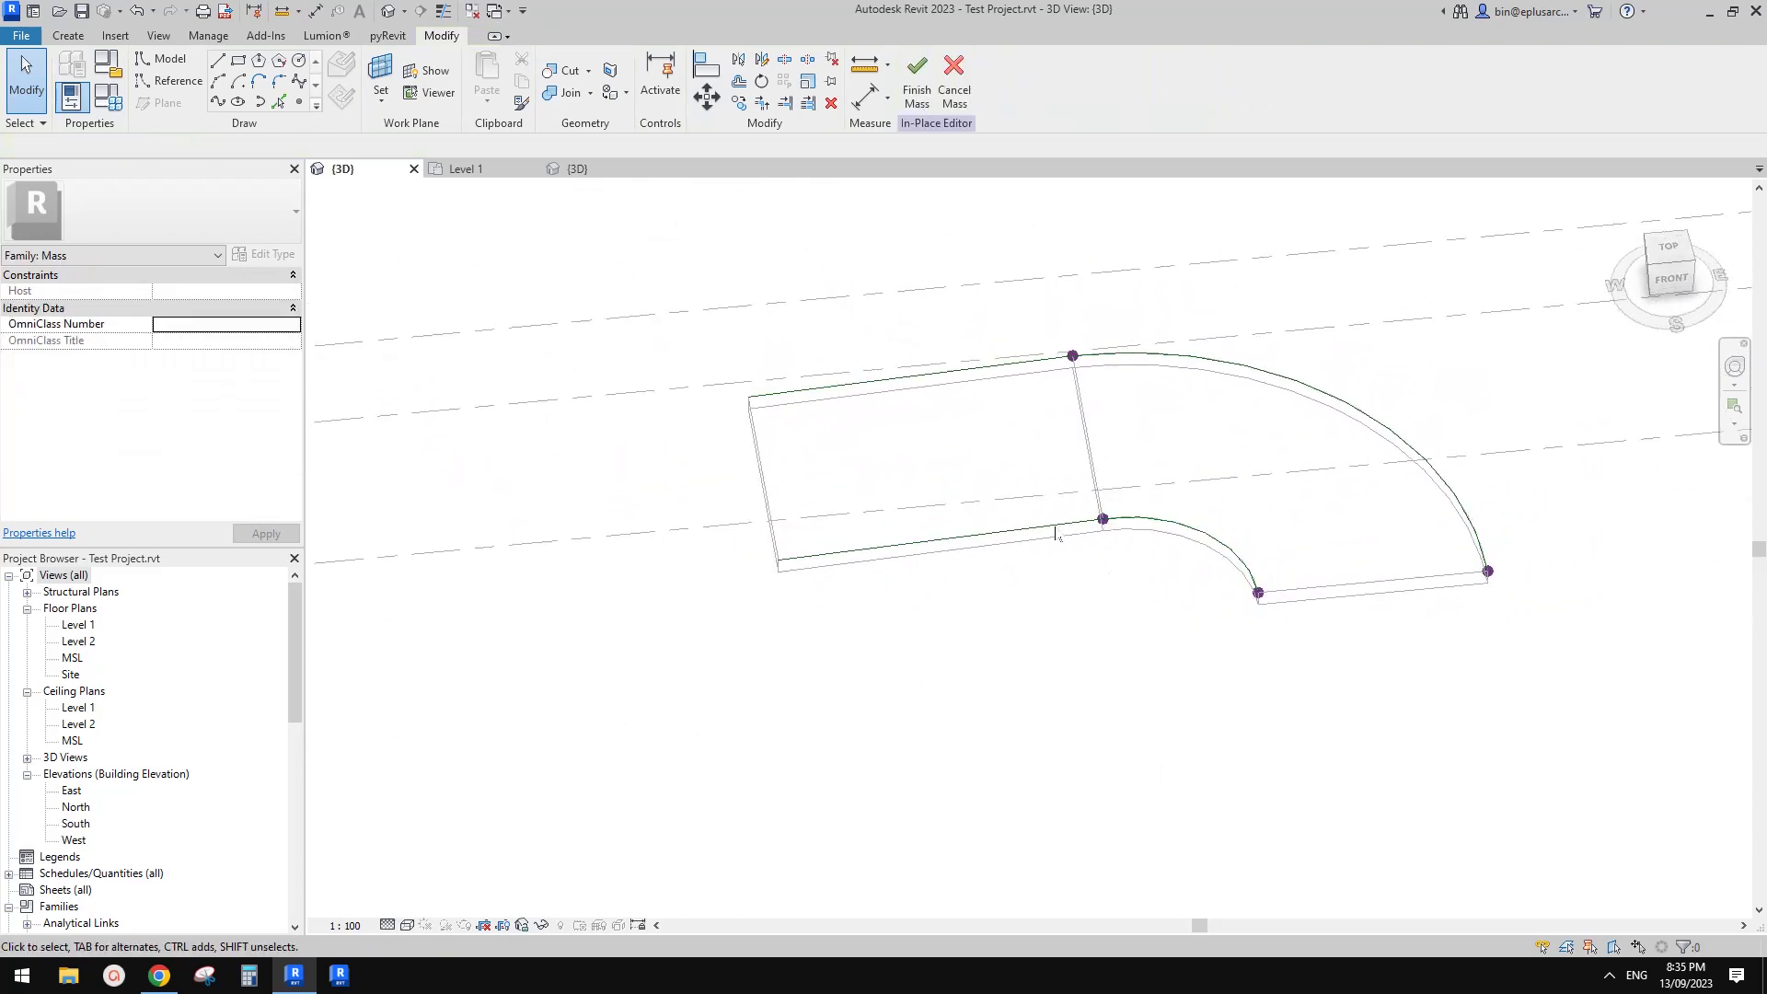
pyautogui.click(952, 538)
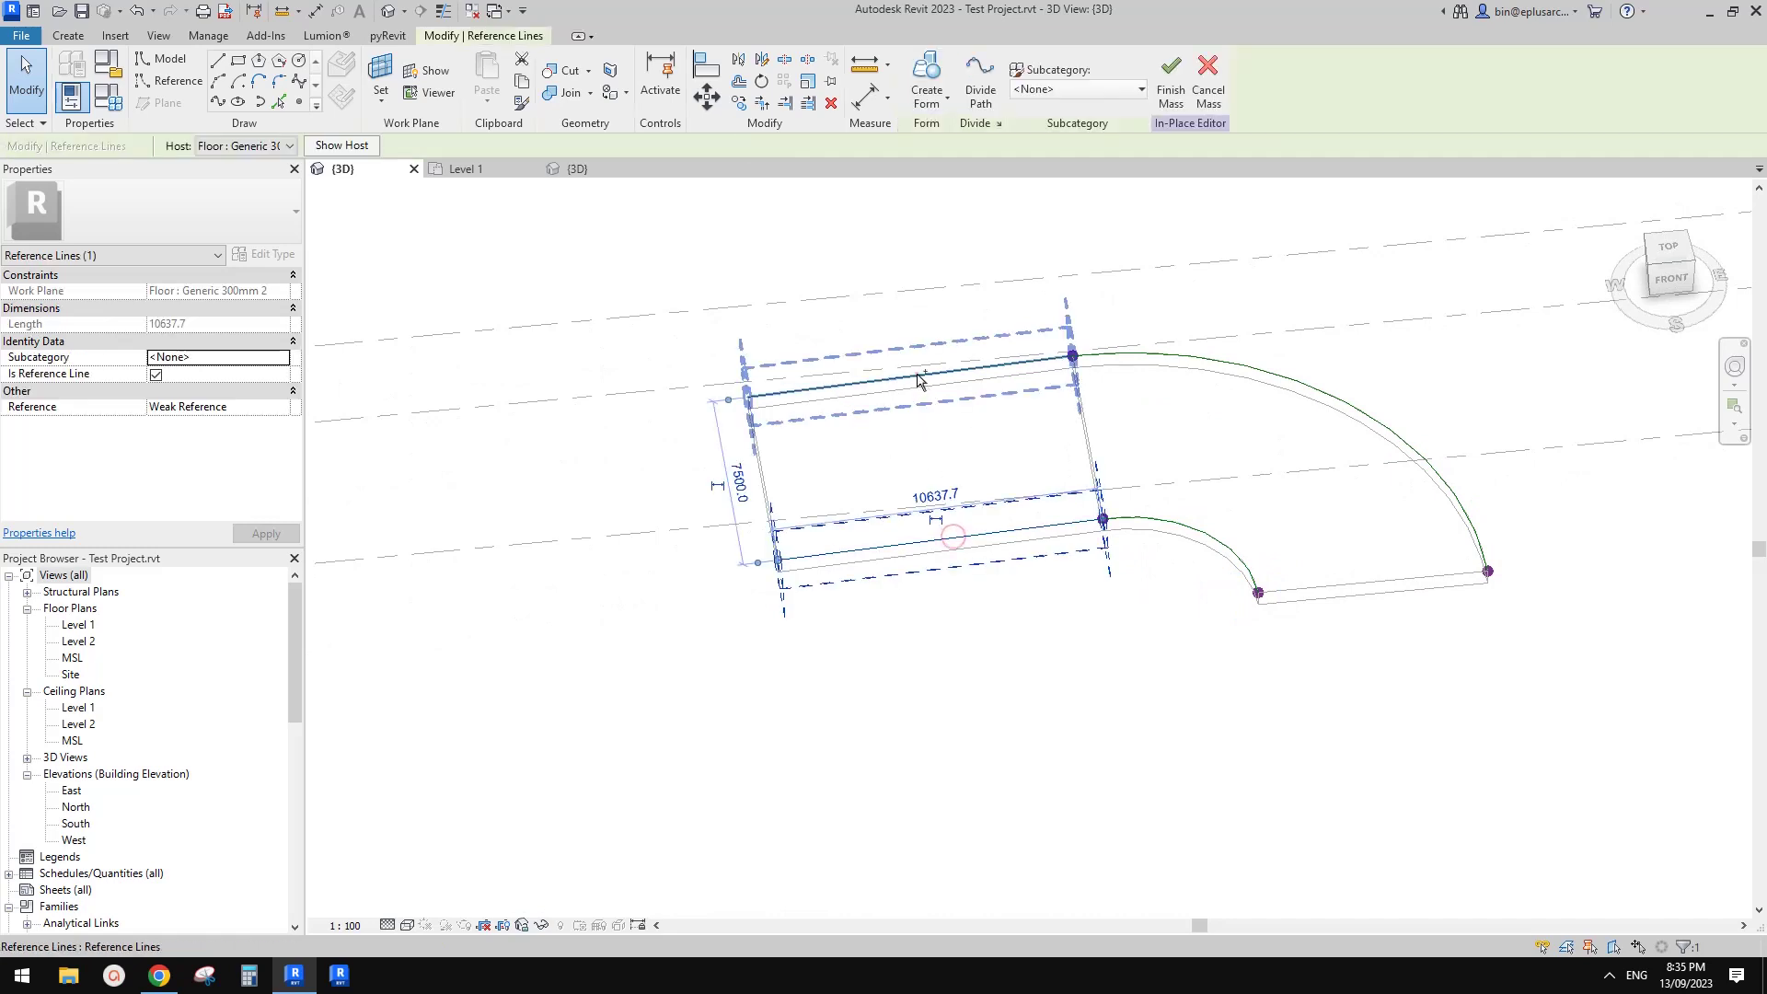
pyautogui.click(981, 88)
pyautogui.keyDown('shift'); pyautogui.moveTo(1046, 262); pyautogui.dragTo(943, 394, button='middle'); pyautogui.keyUp('shift')
pyautogui.click(943, 393)
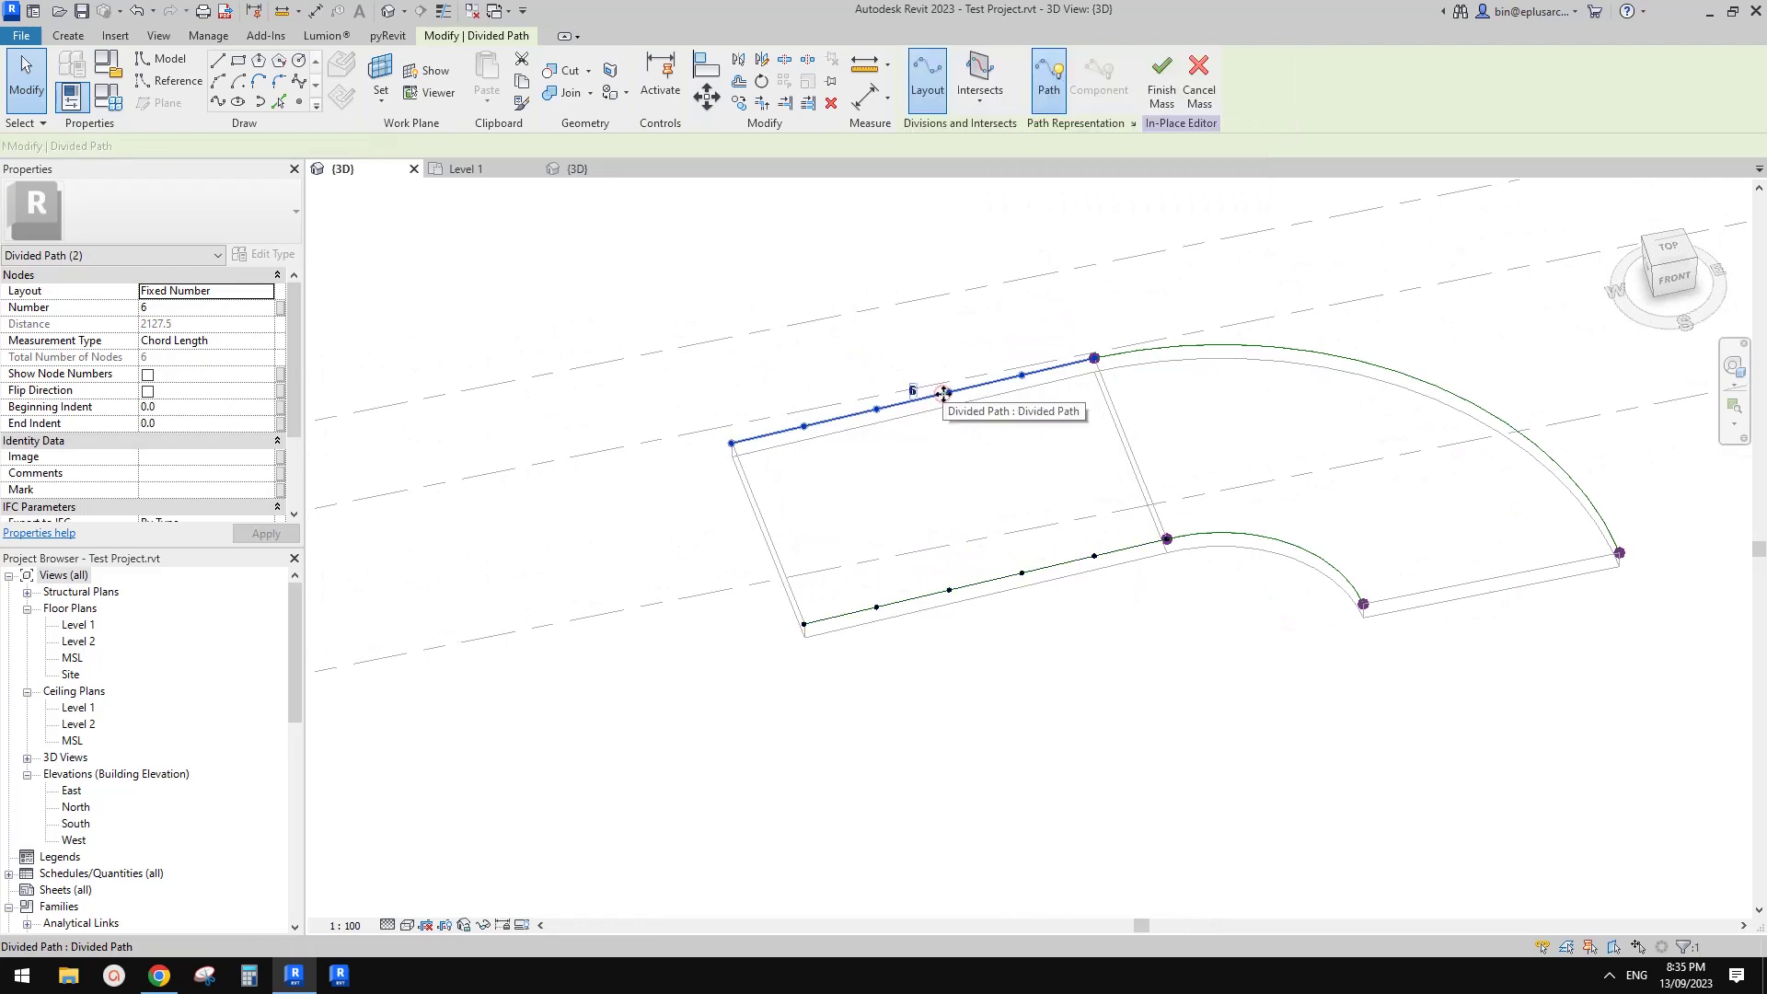
# - Set the number of nodes on both straight divided paths to 20 and check the outer one
pyautogui.keyDown('ctrl'); pyautogui.click(1010, 578); pyautogui.keyUp('ctrl')
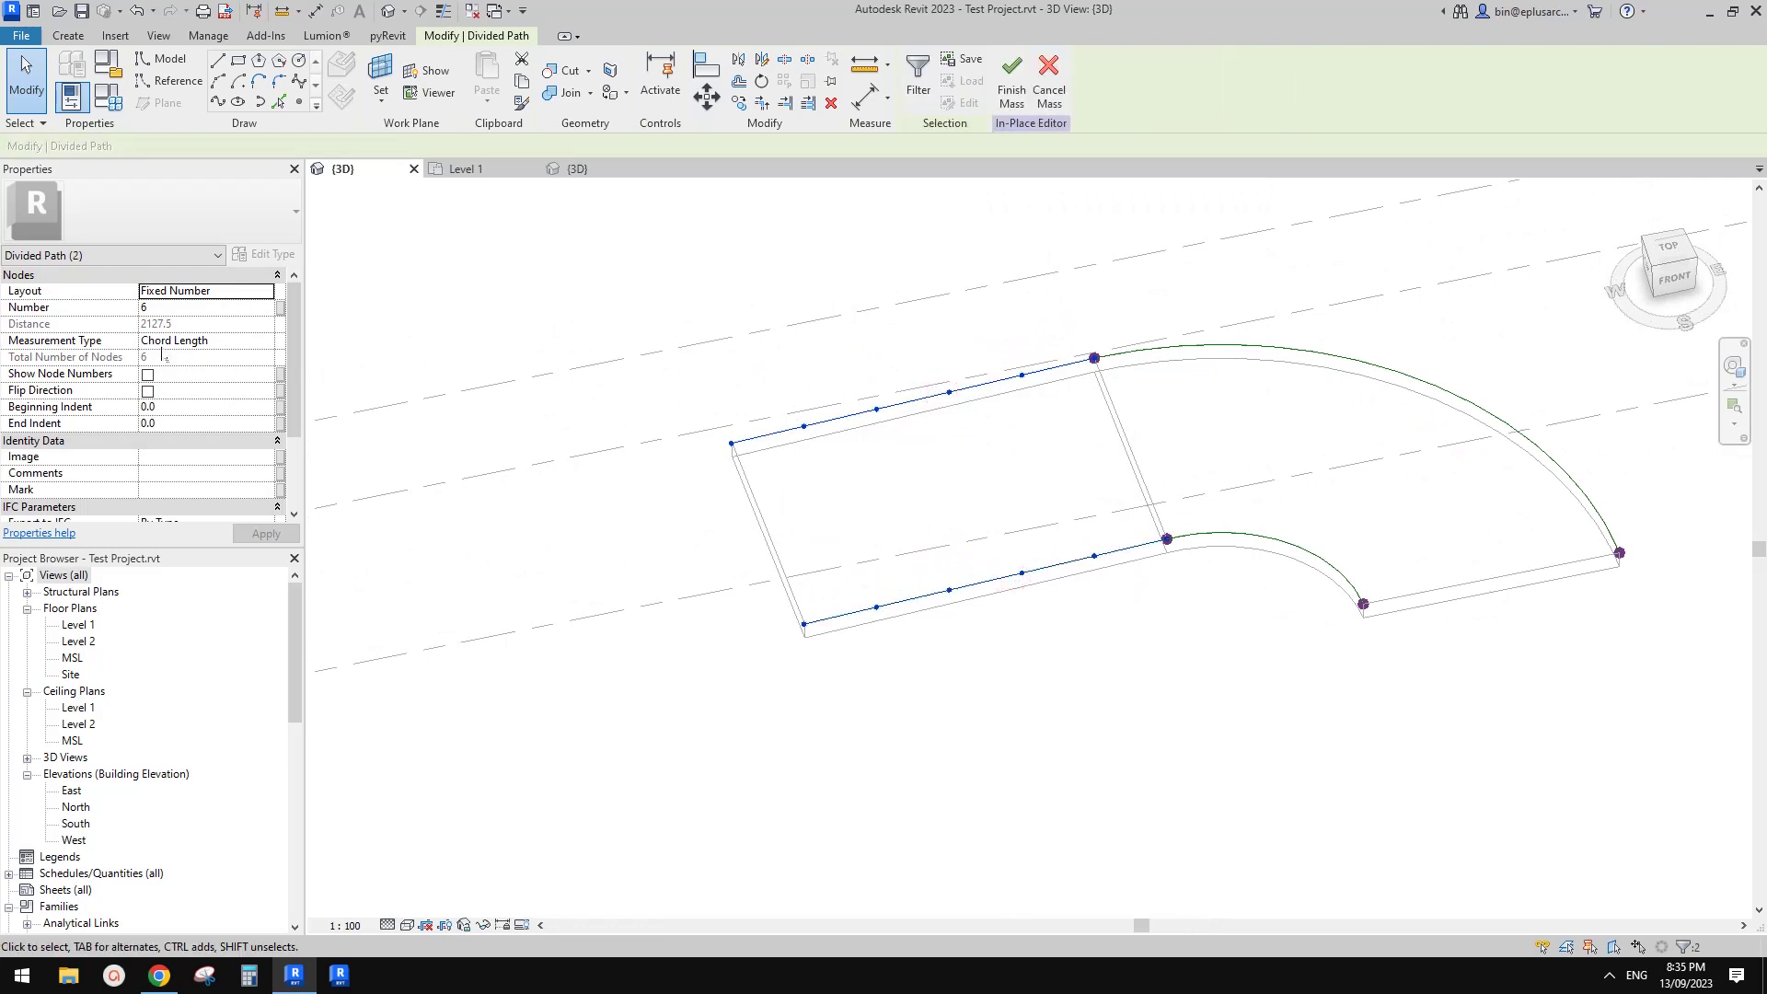
pyautogui.click(182, 312)
pyautogui.write('20')
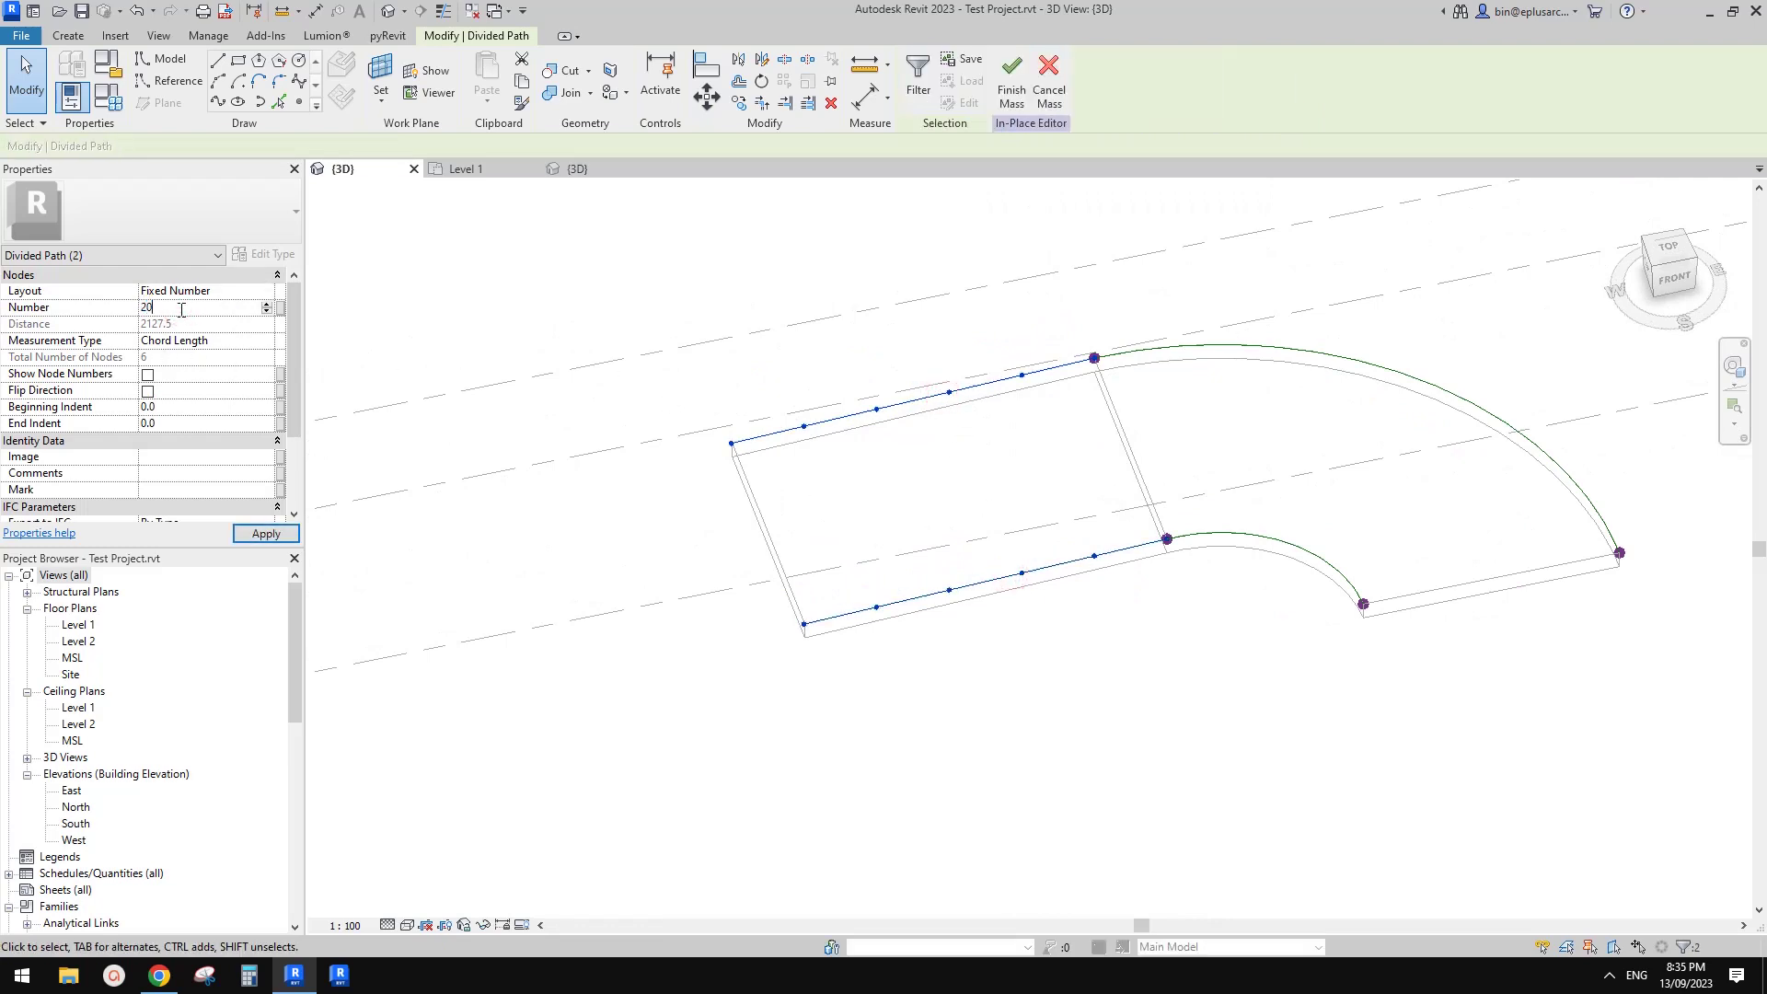
pyautogui.press('Return')
pyautogui.click(852, 367)
pyautogui.click(852, 412)
pyautogui.press('Escape')
pyautogui.click(882, 411)
pyautogui.scroll(1, 590, 437)
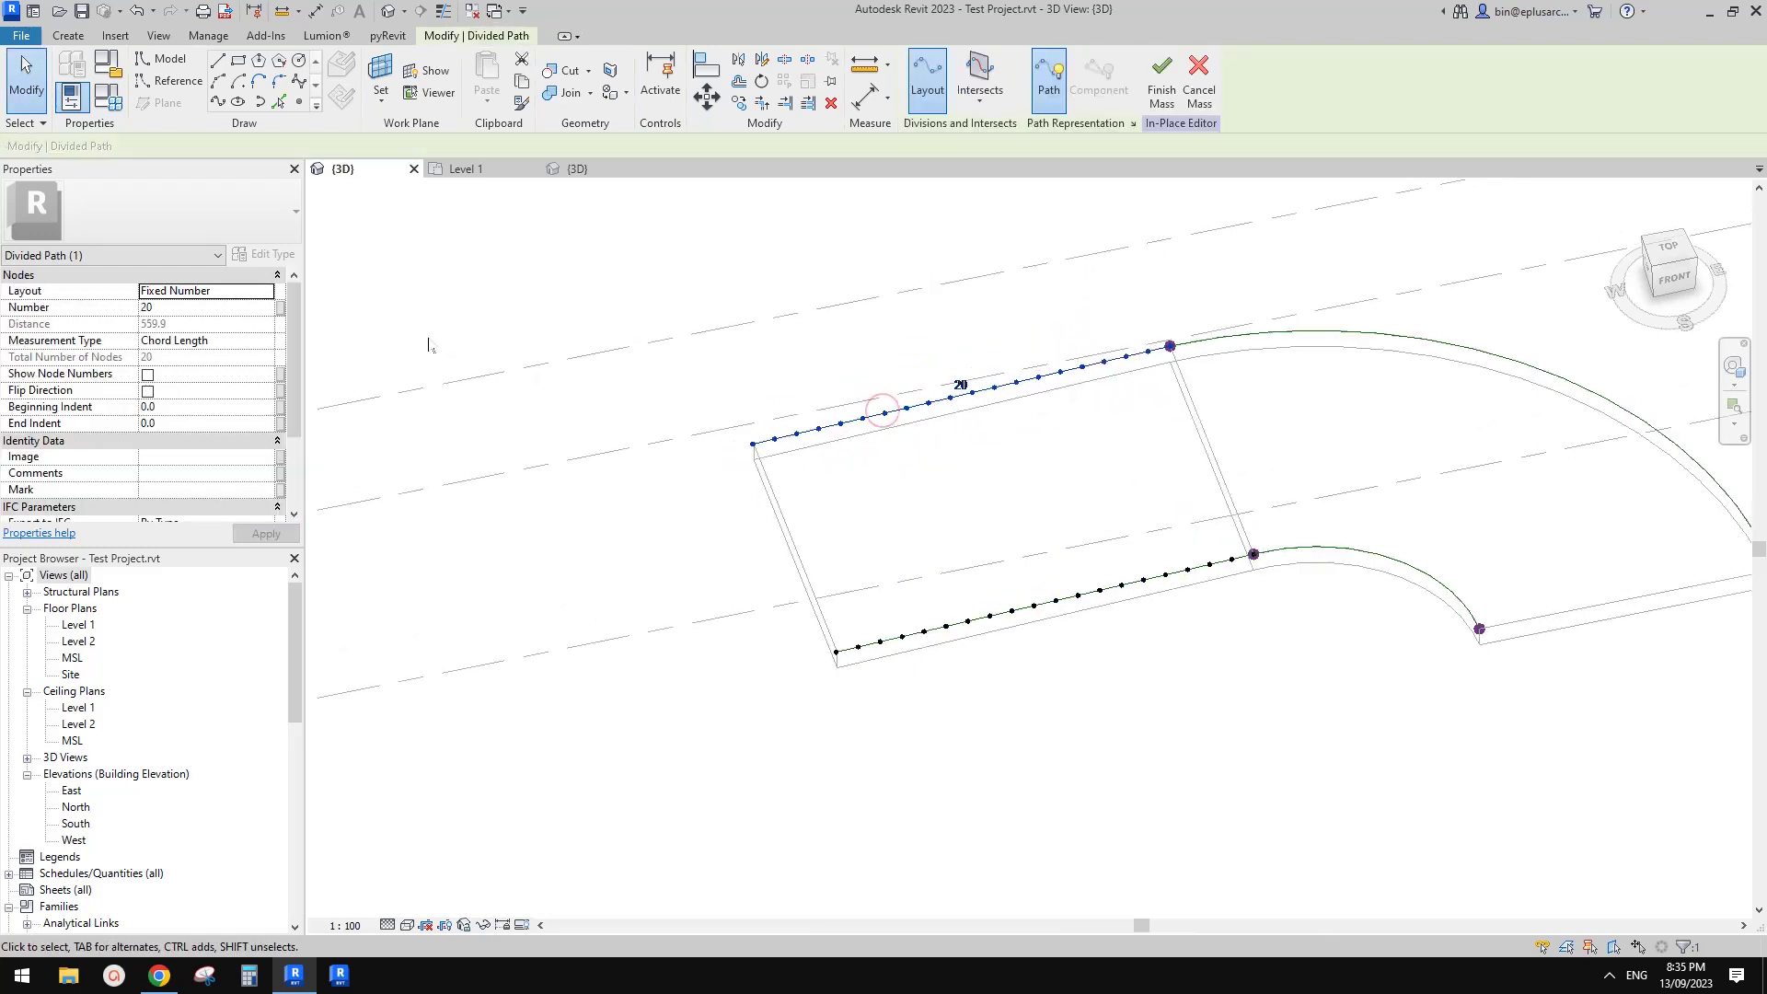
pyautogui.moveTo(877, 355); pyautogui.dragTo(835, 358, button='middle')
pyautogui.click(911, 442)
pyautogui.scroll(1, 899, 450)
pyautogui.moveTo(1013, 446)
pyautogui.mouseDown(button='middle')
pyautogui.moveTo(899, 450)
pyautogui.moveTo(1018, 464)
pyautogui.mouseUp(button='middle')
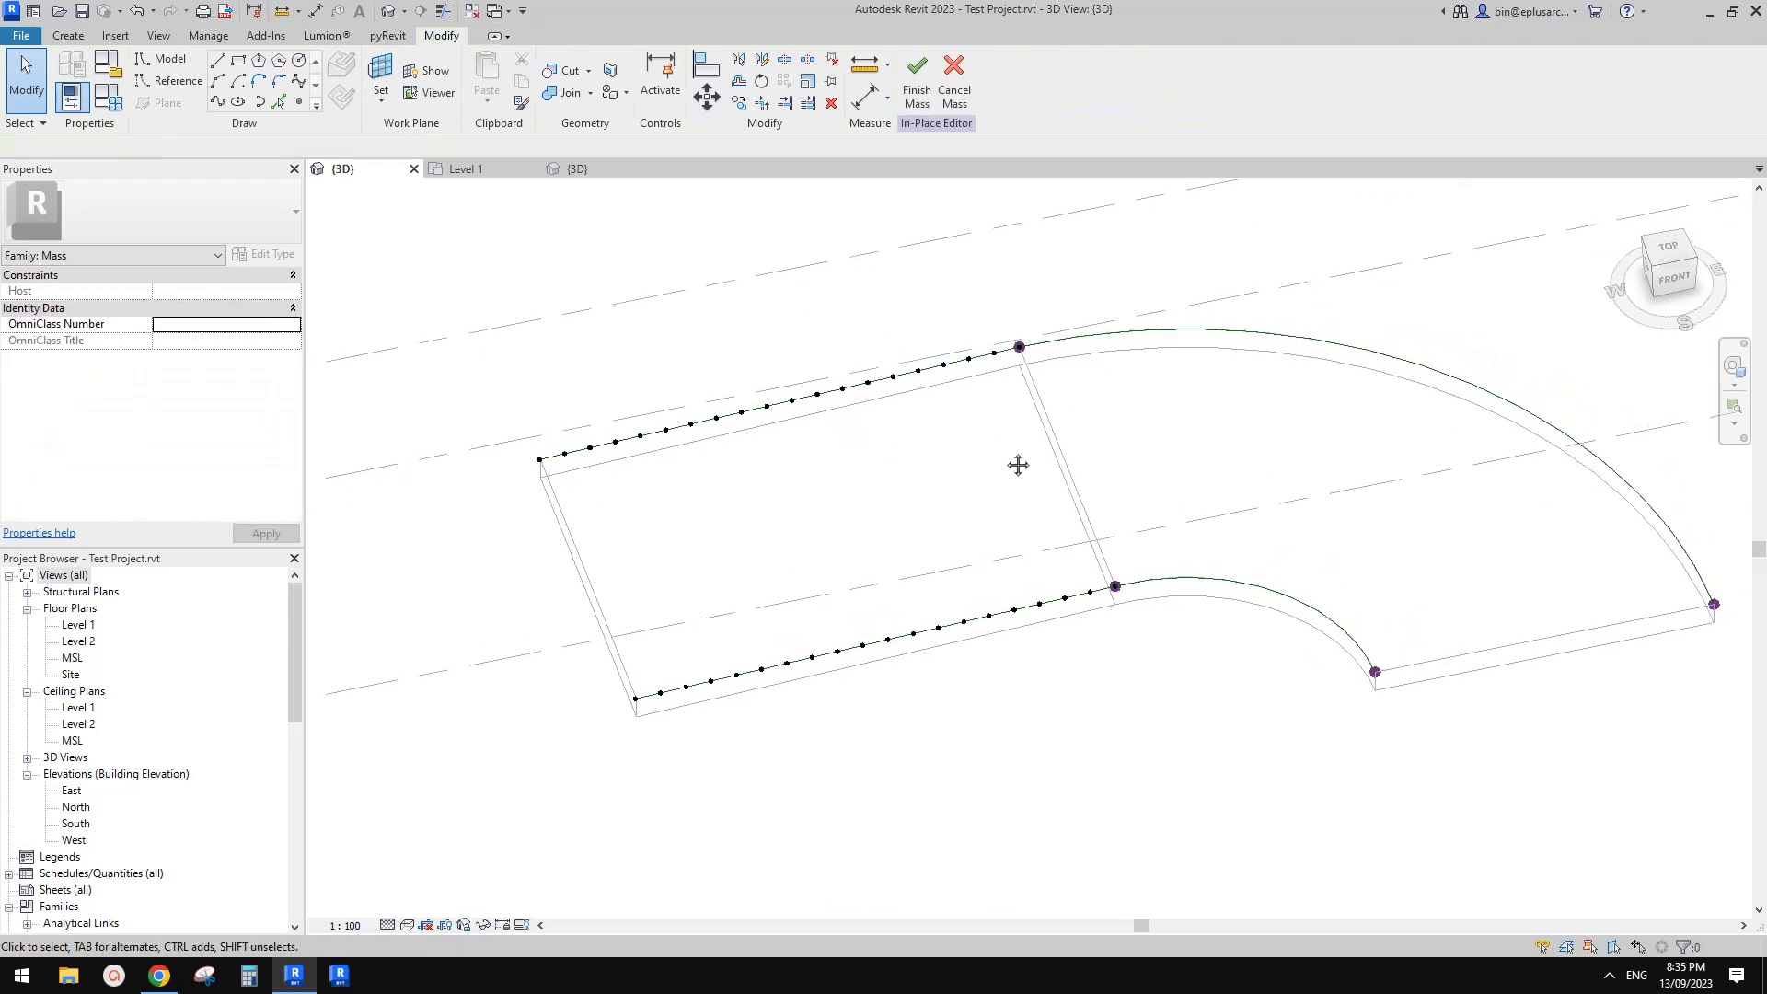
# - Divide both curved reference lines with Divide Path and set their number of nodes to 20
pyautogui.click(1173, 343)
pyautogui.keyDown('ctrl'); pyautogui.click(1254, 587); pyautogui.keyUp('ctrl')
pyautogui.moveTo(1254, 587); pyautogui.dragTo(1172, 589, button='middle')
pyautogui.click(981, 81)
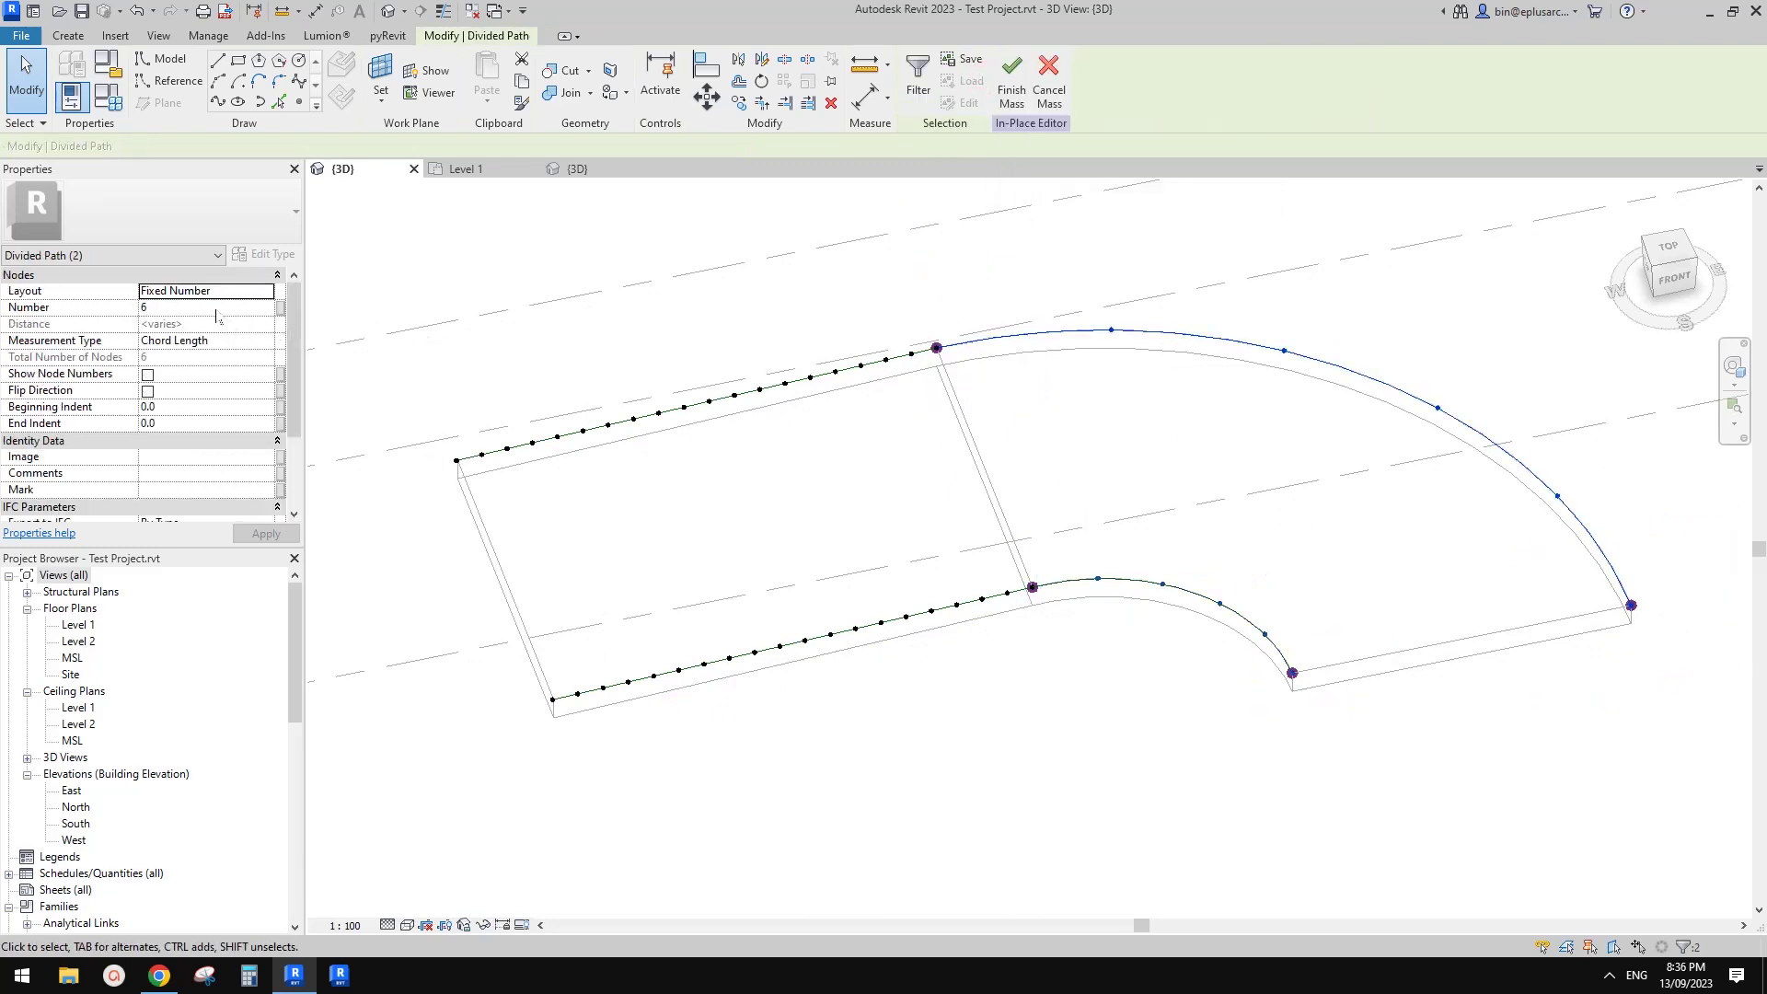
pyautogui.click(214, 311)
pyautogui.write('20')
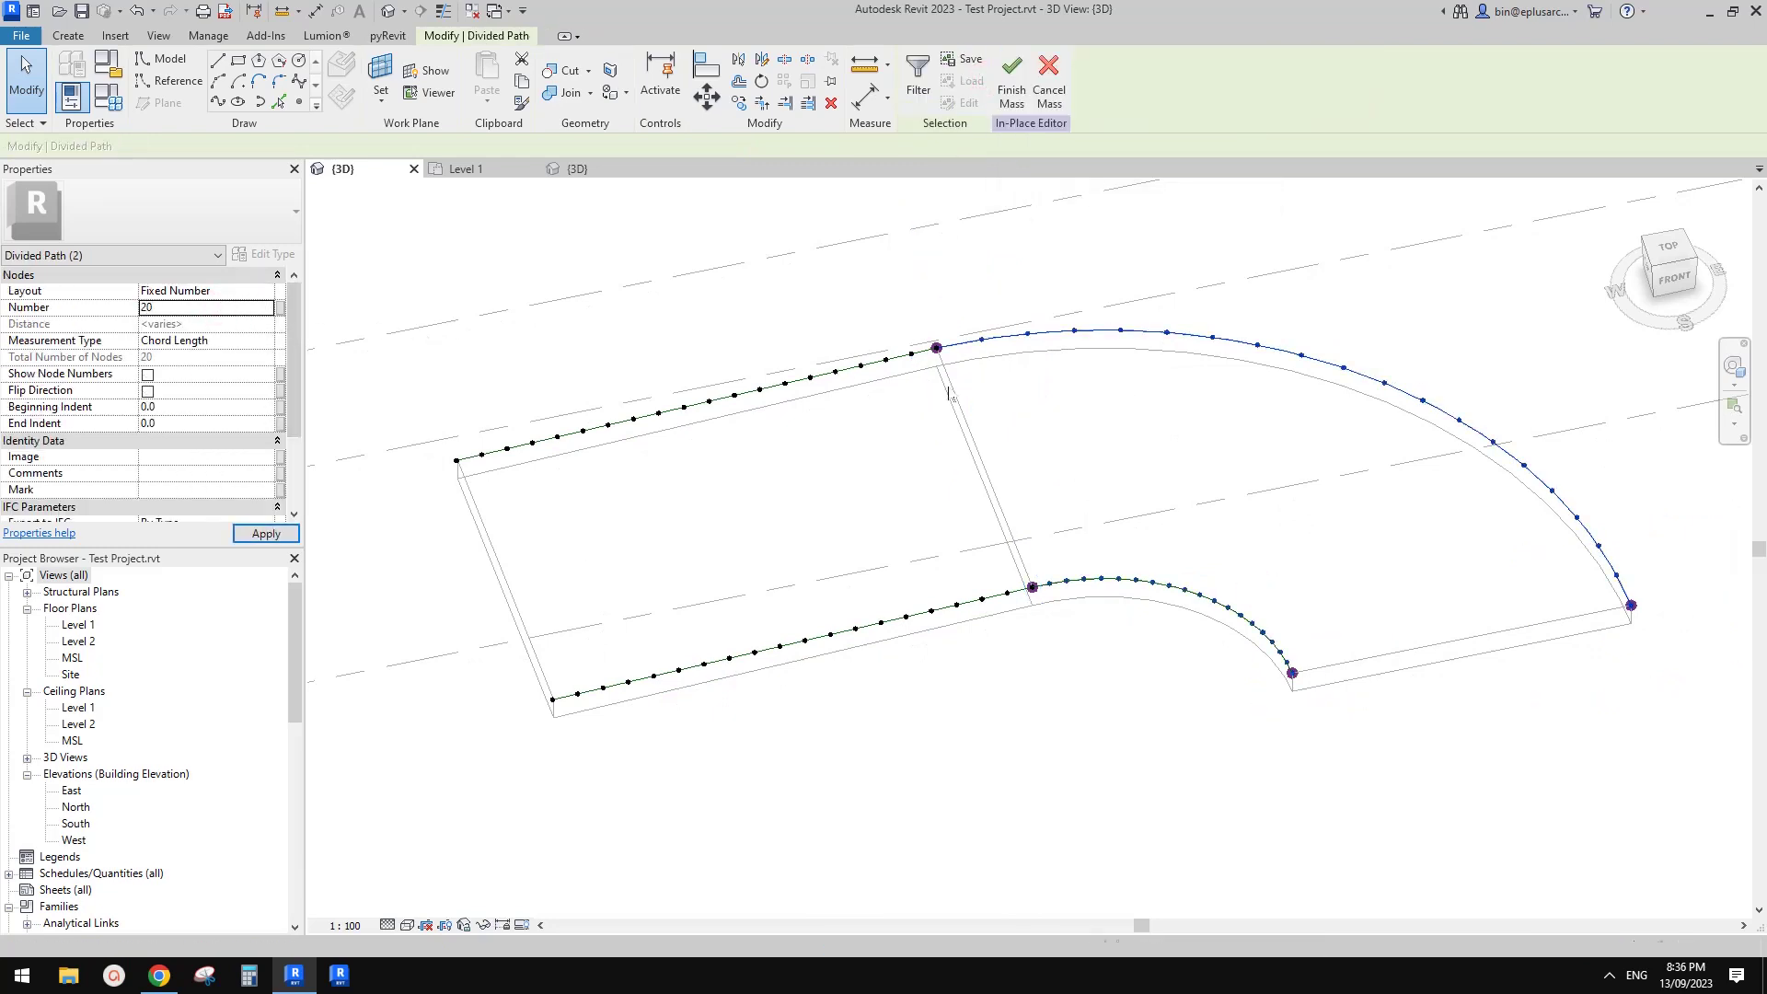
pyautogui.moveTo(992, 403); pyautogui.dragTo(1076, 432, button='middle')
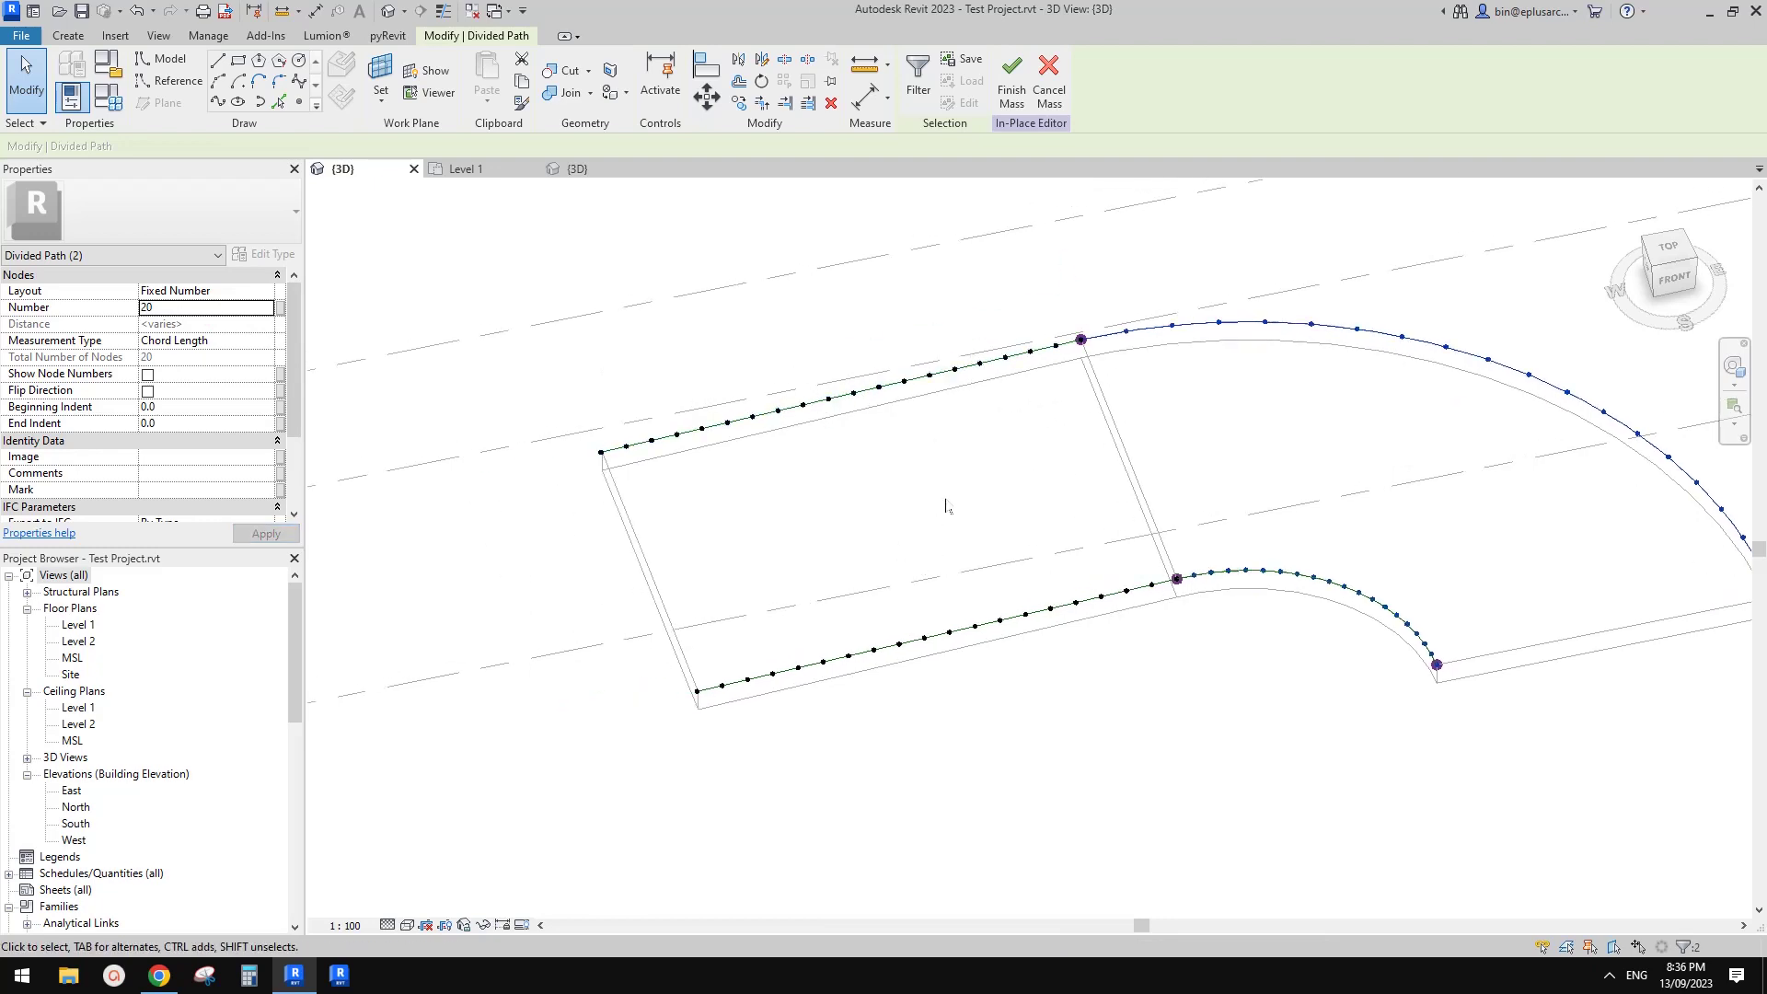
# - Place the two-point adaptive component between the second nodes from the free end of the two straight divided paths
pyautogui.click(64, 36)
pyautogui.click(495, 76)
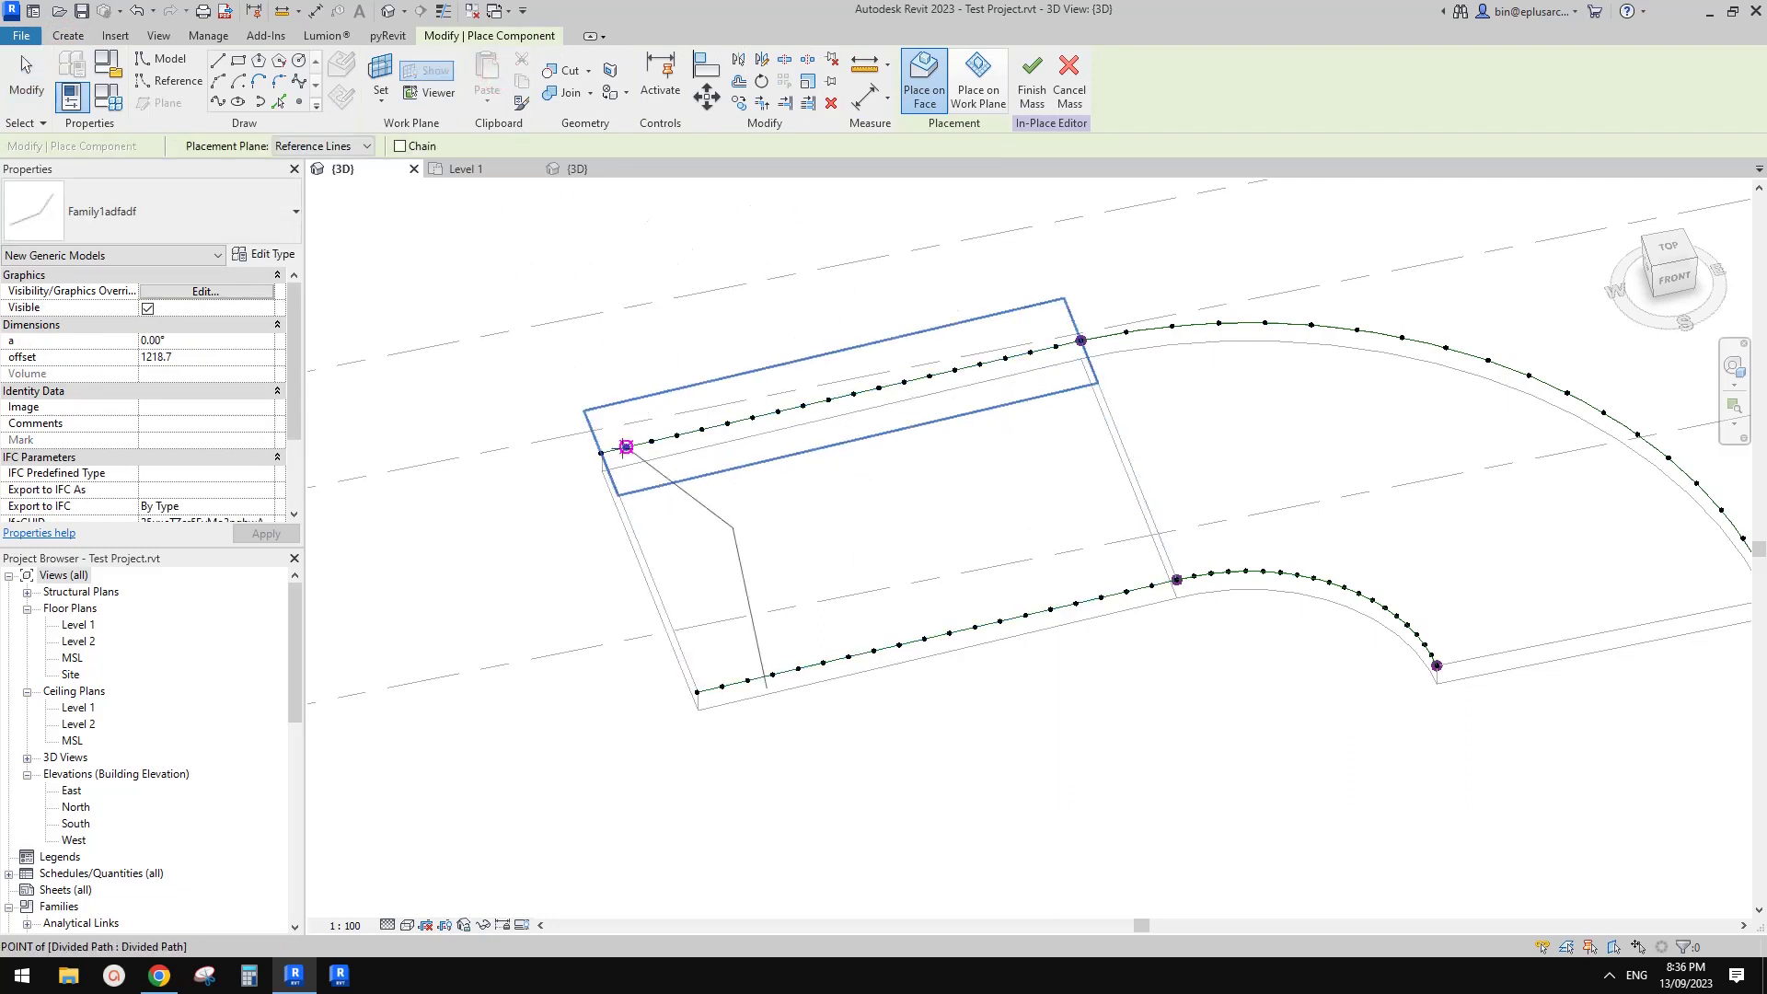
pyautogui.click(626, 446)
pyautogui.click(721, 685)
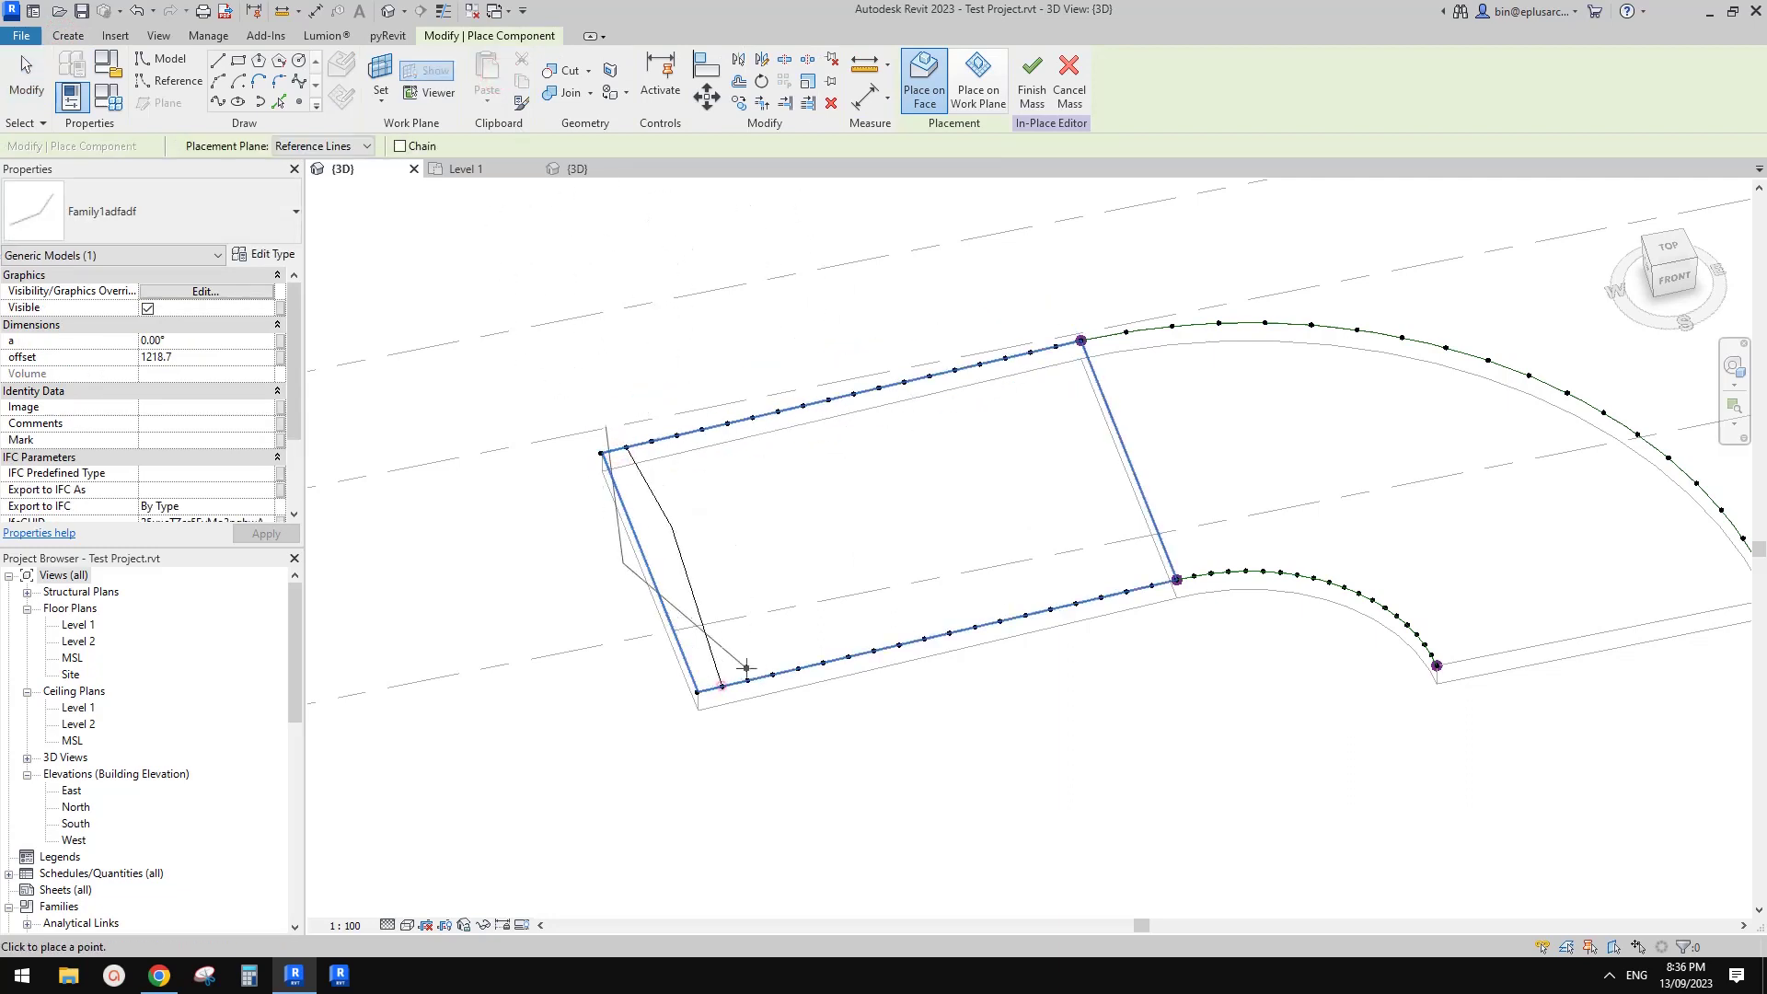
pyautogui.press('Escape')
# - Try -90° for the placed component's angle a, and set it to 90° instead
pyautogui.keyDown('shift'); pyautogui.moveTo(732, 575); pyautogui.dragTo(806, 488, button='middle'); pyautogui.keyUp('shift')
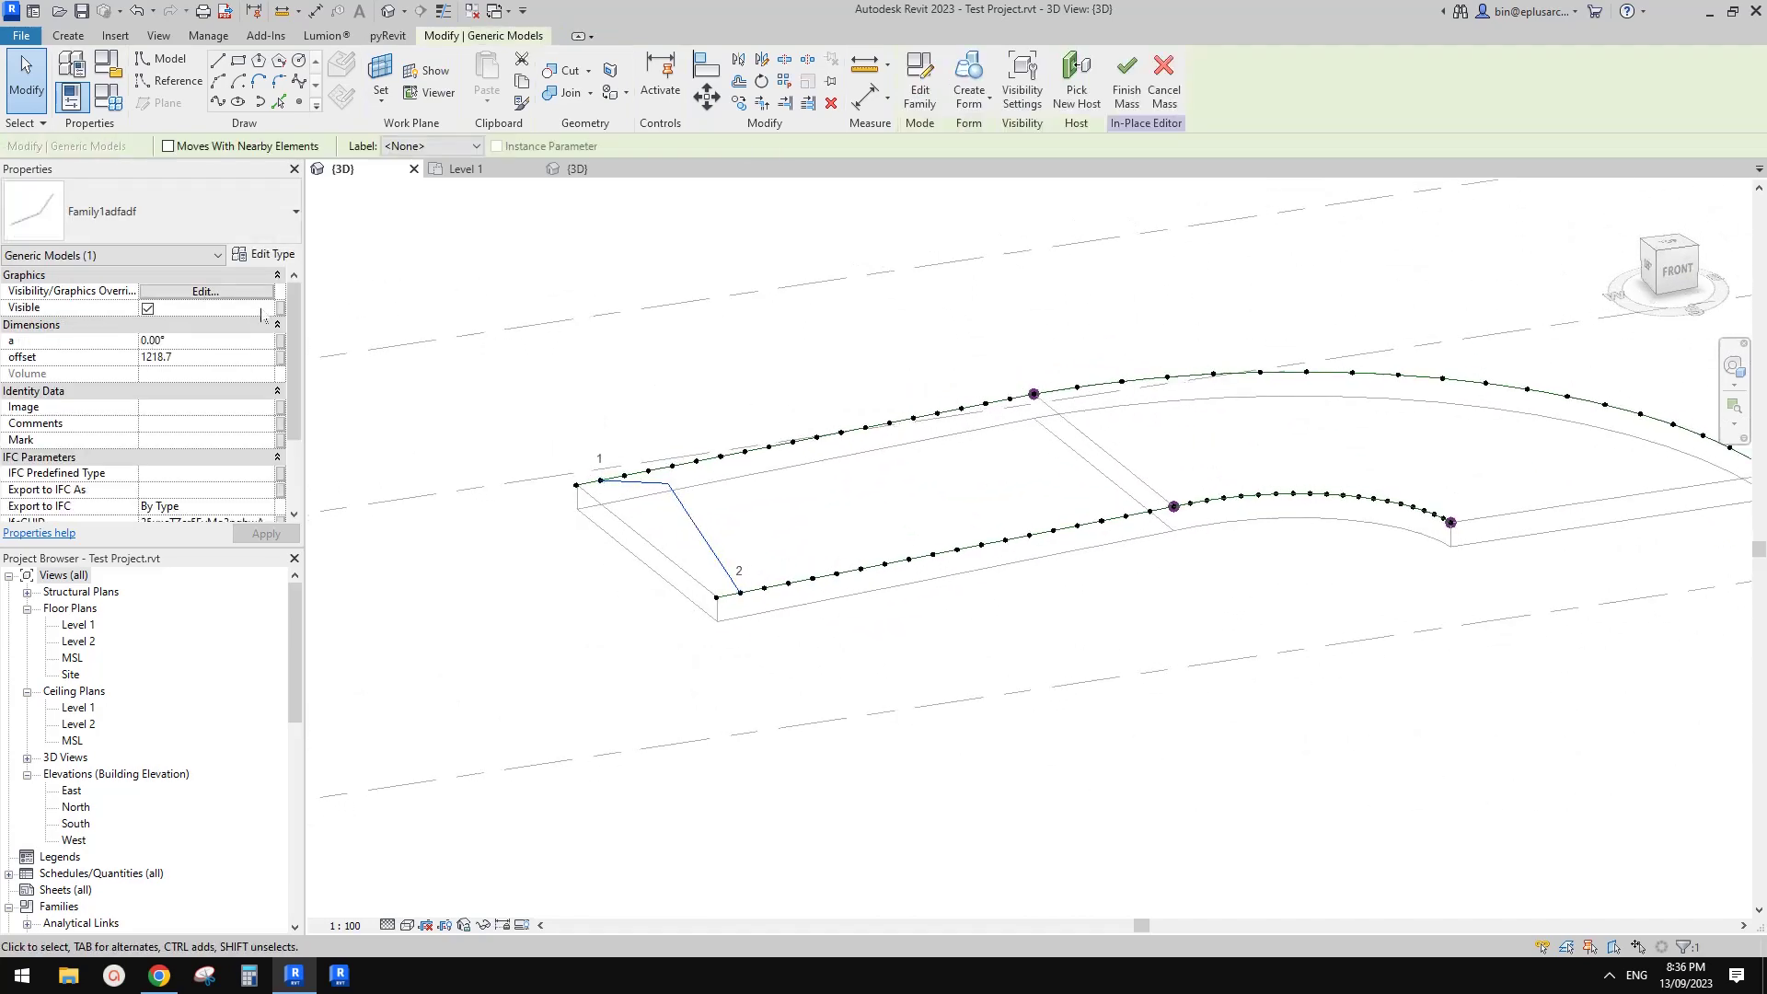
pyautogui.click(230, 346)
pyautogui.write('-90')
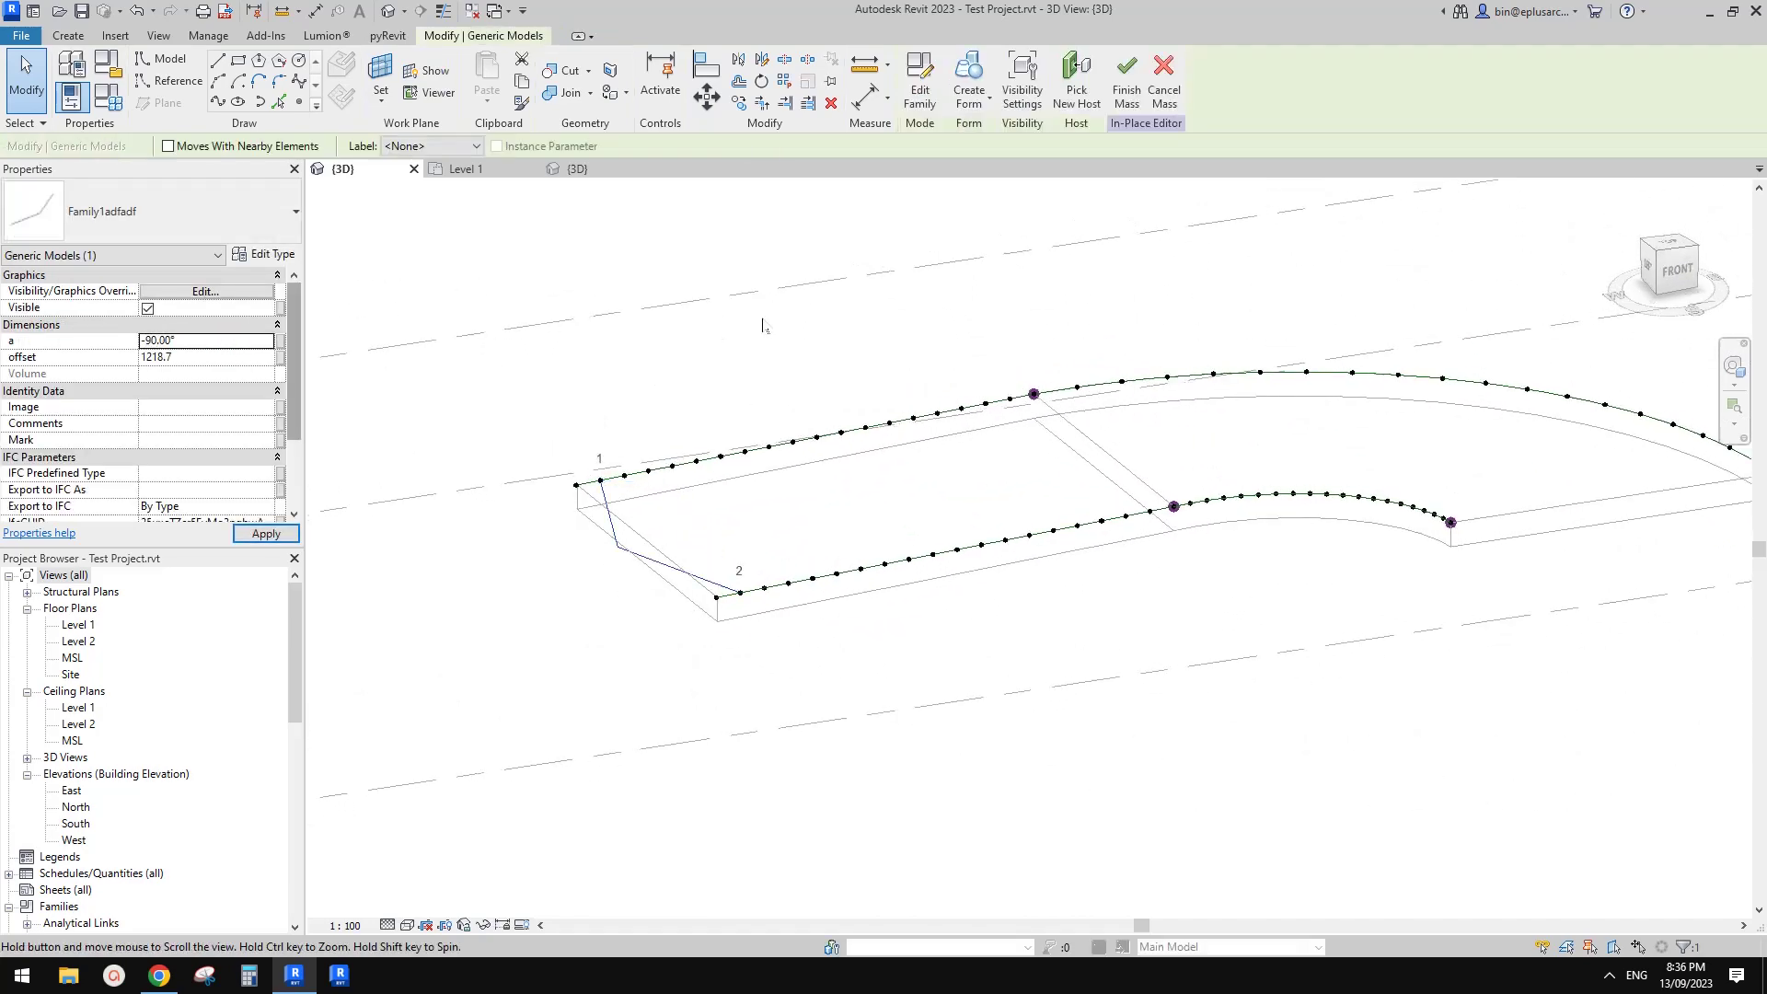
pyautogui.click(239, 343)
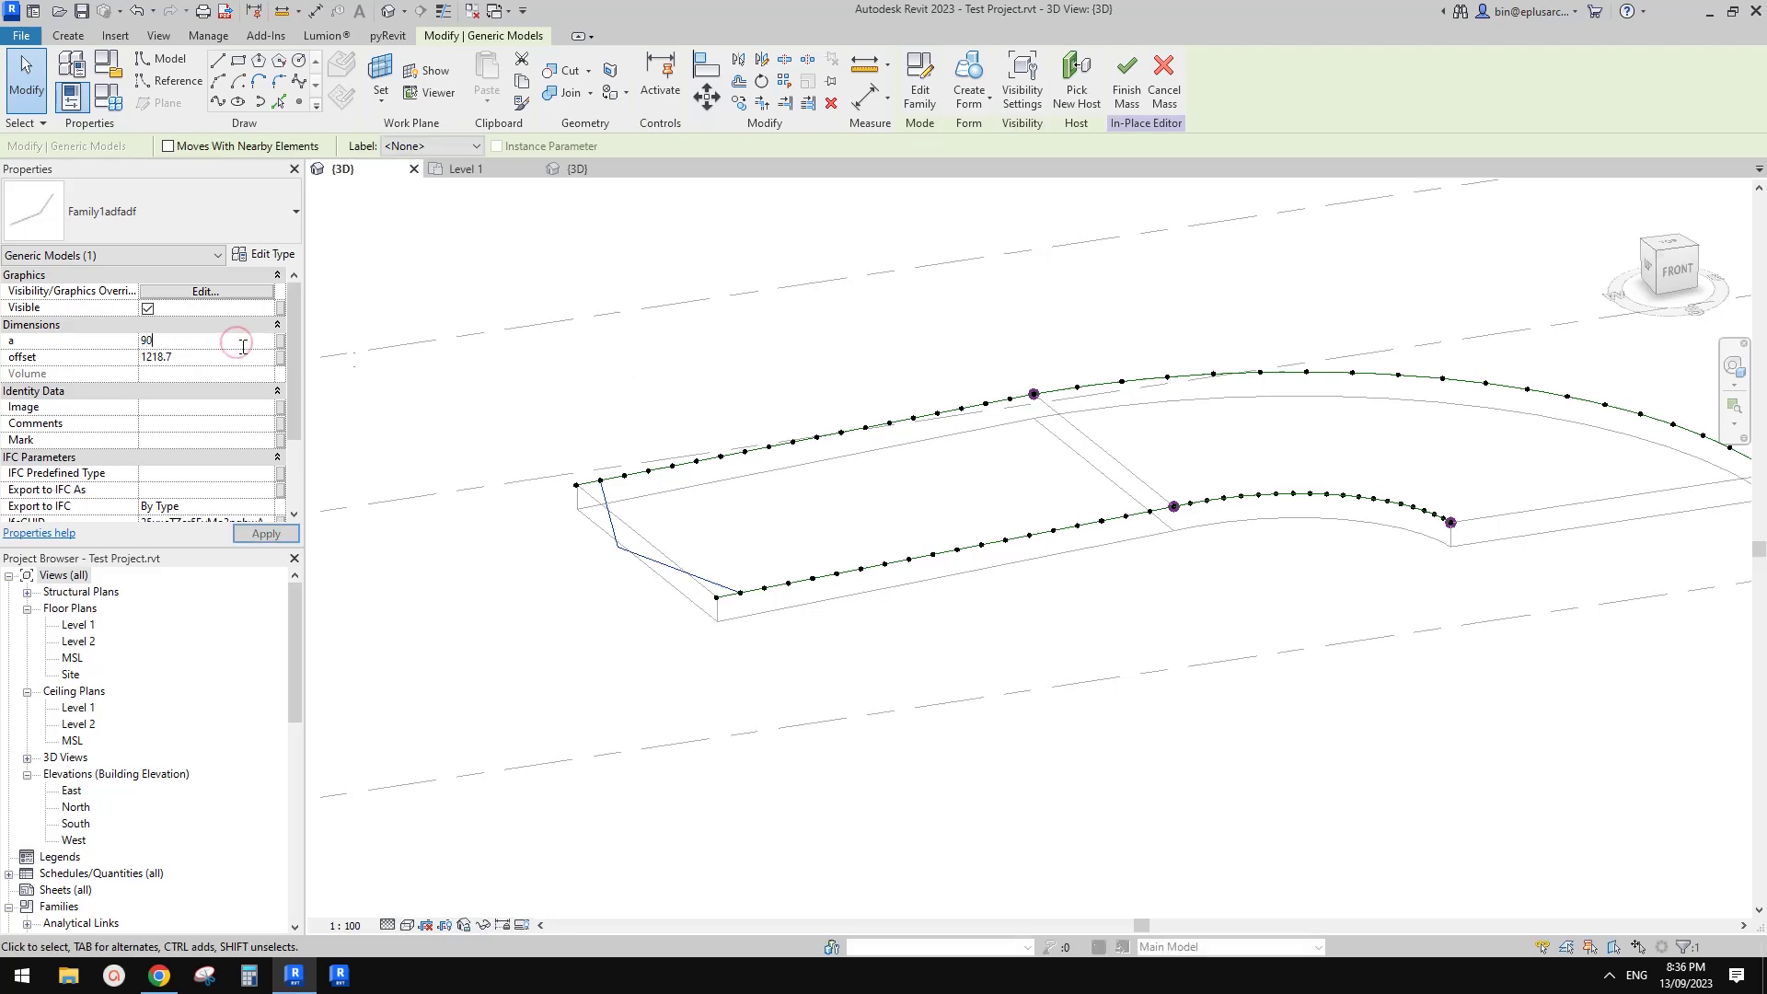
pyautogui.keyDown('shift'); pyautogui.moveTo(780, 333); pyautogui.dragTo(767, 462, button='middle'); pyautogui.keyUp('shift')
pyautogui.click(721, 542)
pyautogui.click(720, 543)
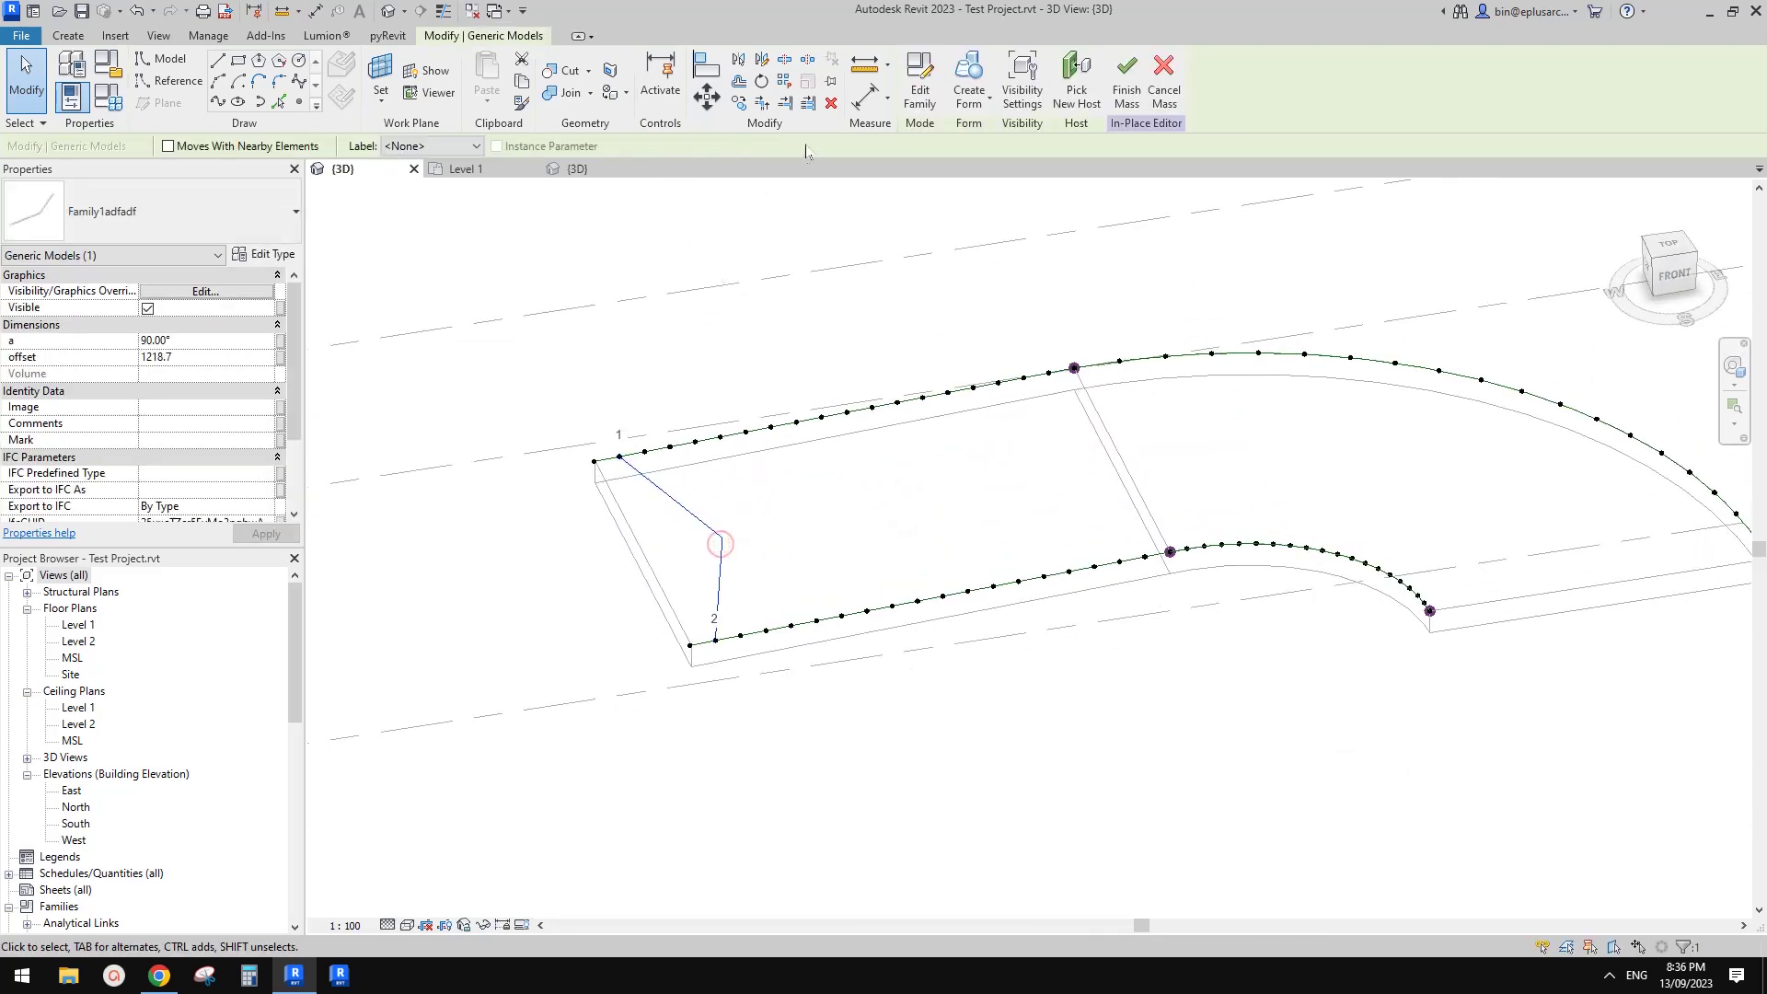
# - Try to repeat the component along the straight divided paths with Repeat, and undo the repeat
pyautogui.click(784, 81)
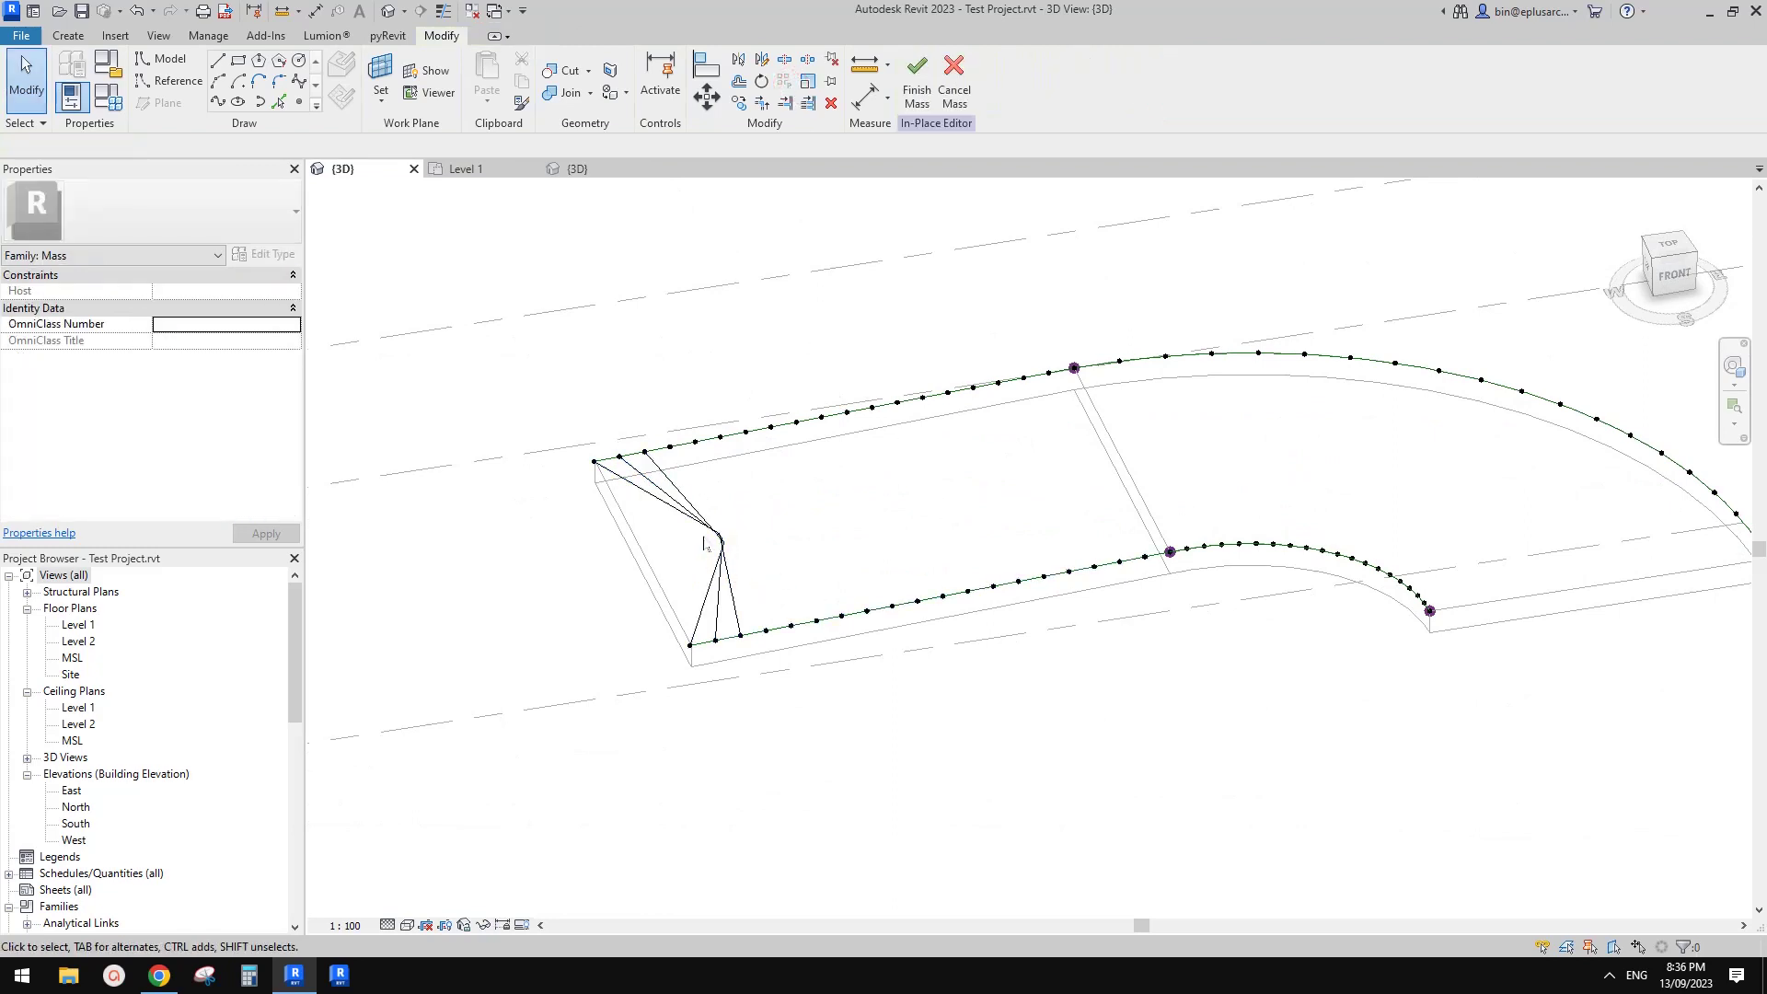
pyautogui.moveTo(853, 534); pyautogui.dragTo(845, 548, button='middle')
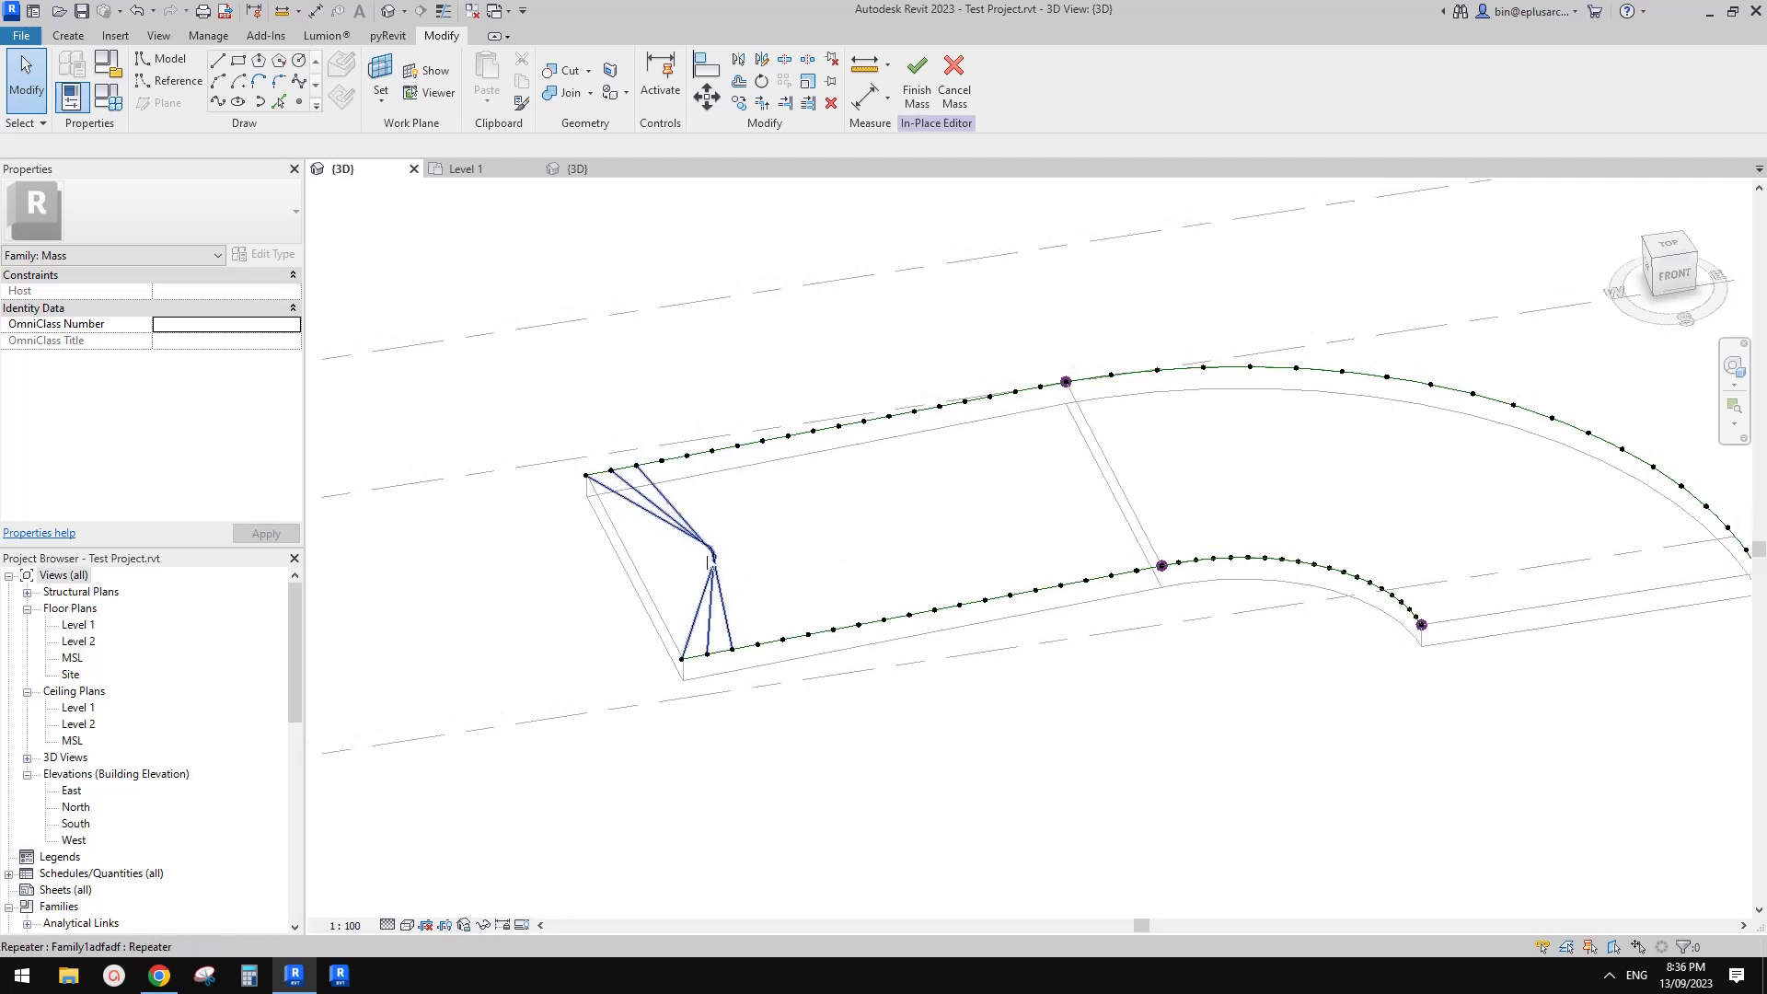
pyautogui.hotkey('ctrl', 'z')
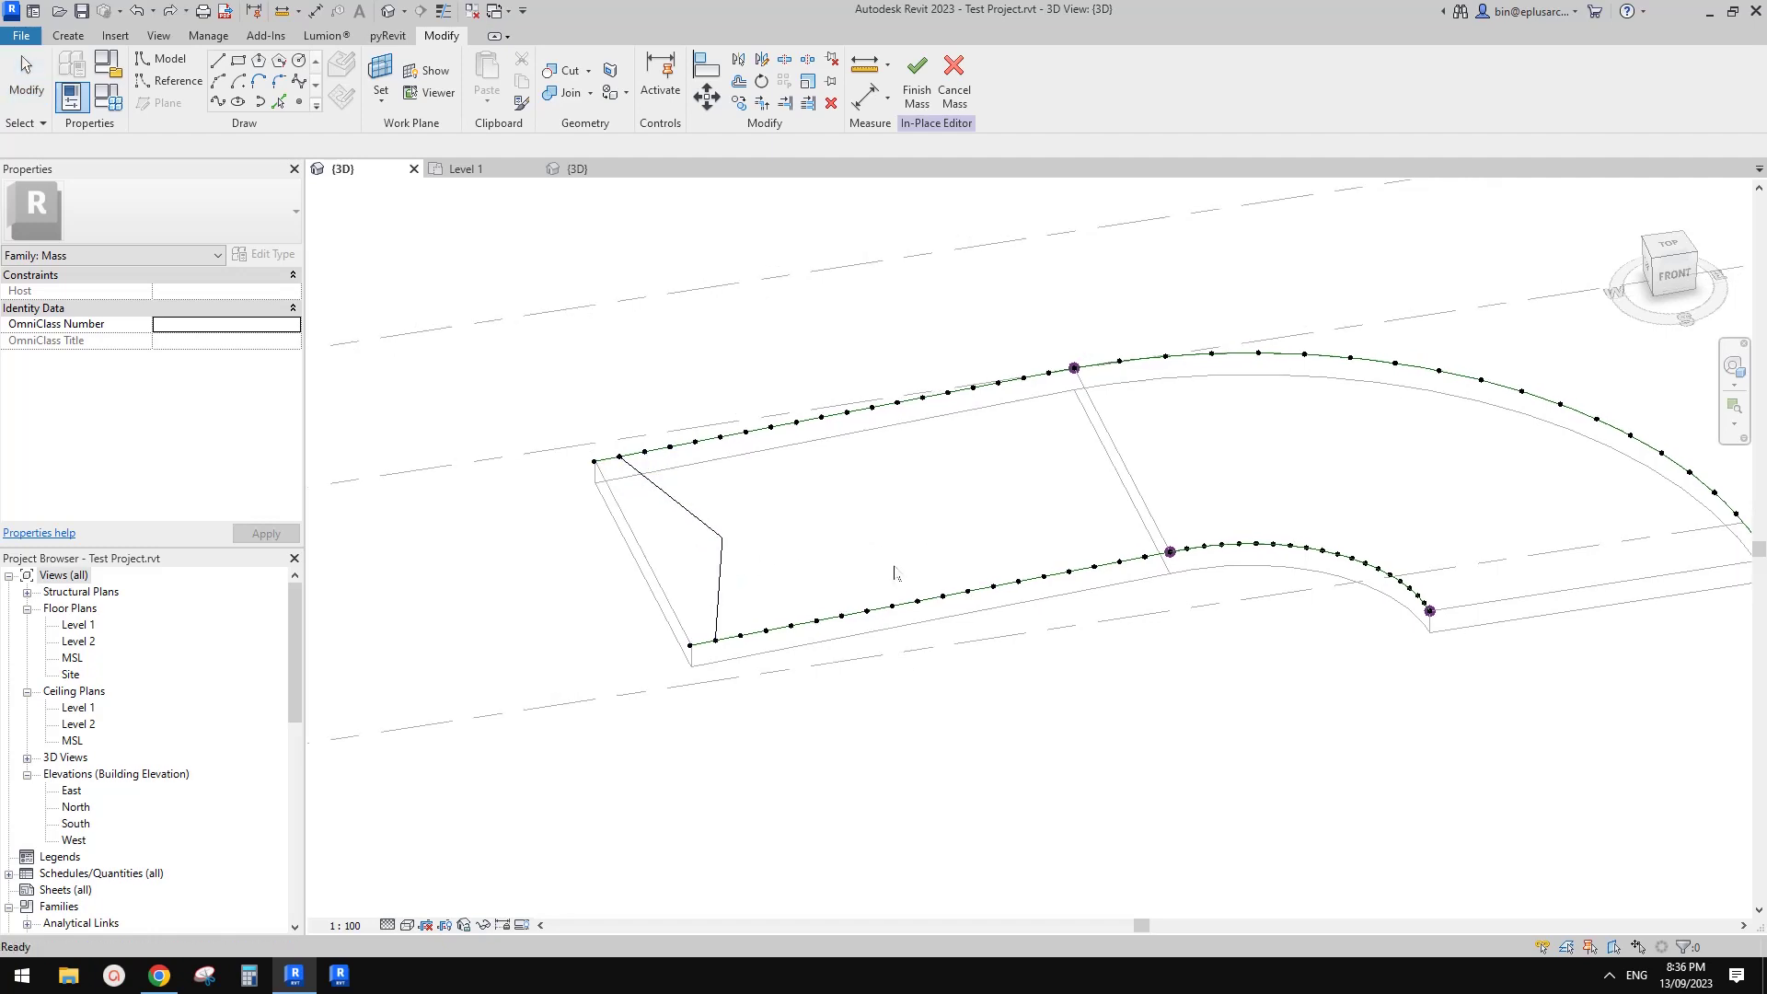
# - Delete the adaptive component placed near the free end of the straight section
pyautogui.moveTo(839, 520); pyautogui.dragTo(836, 528, button='middle')
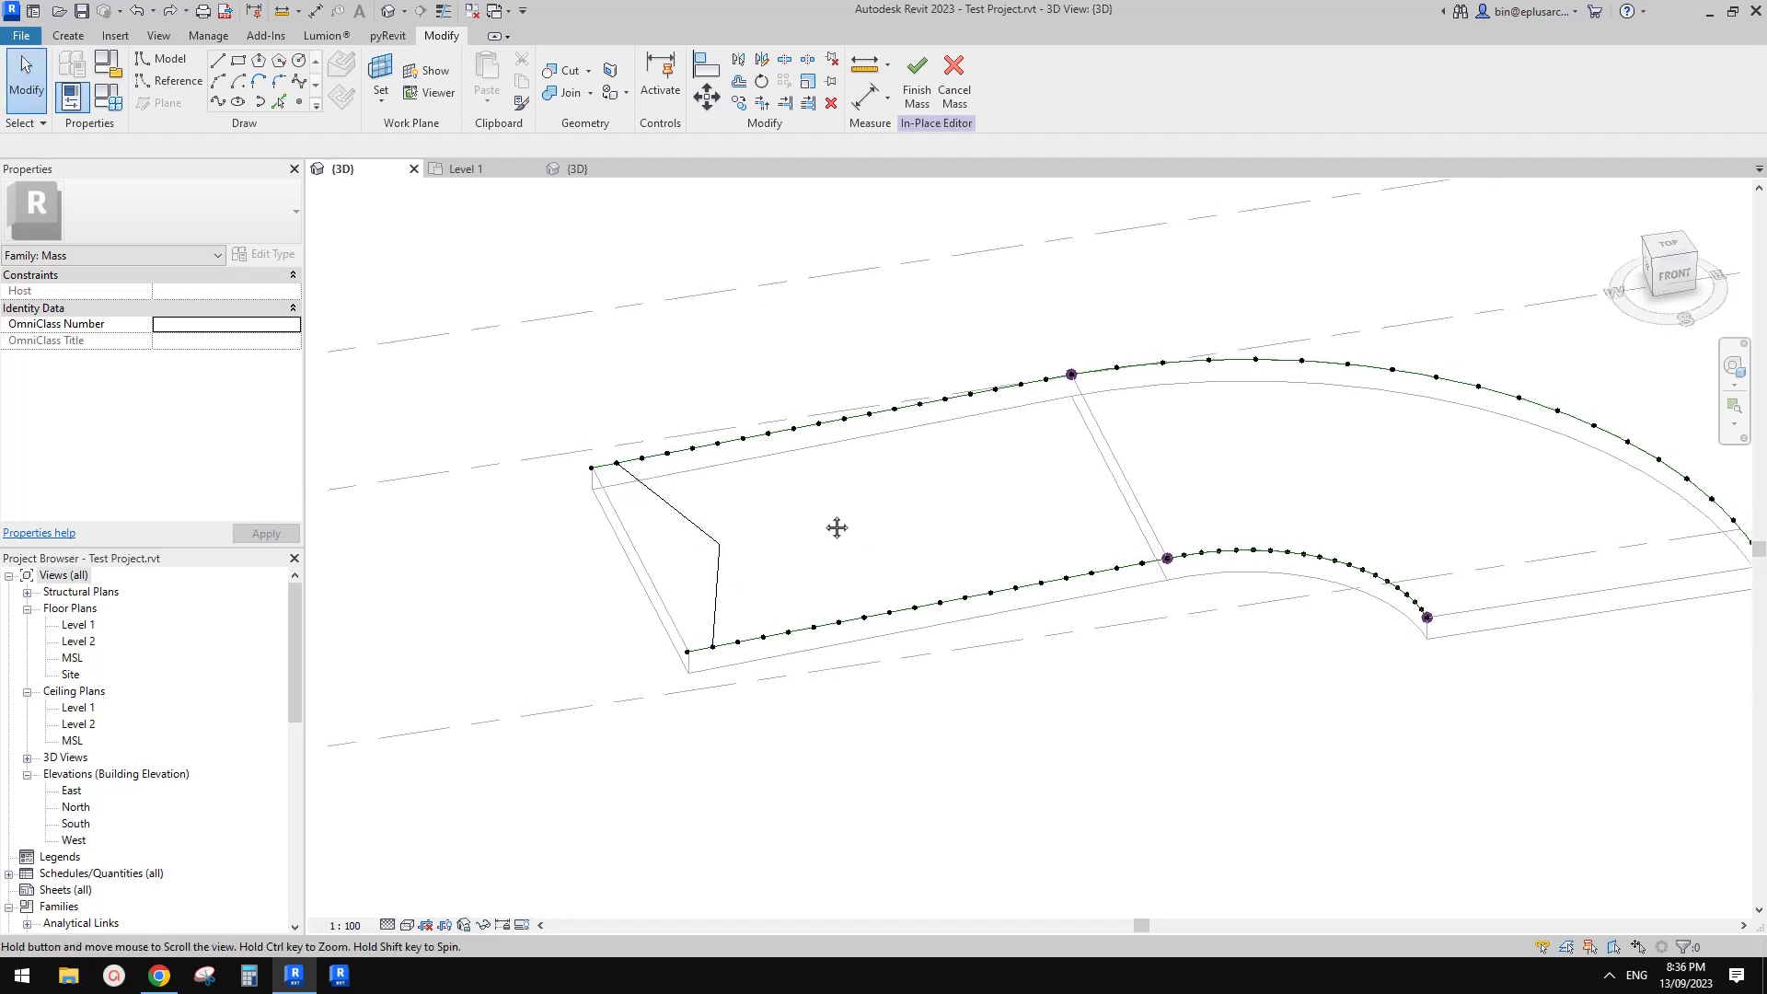
pyautogui.click(717, 557)
pyautogui.press('Delete')
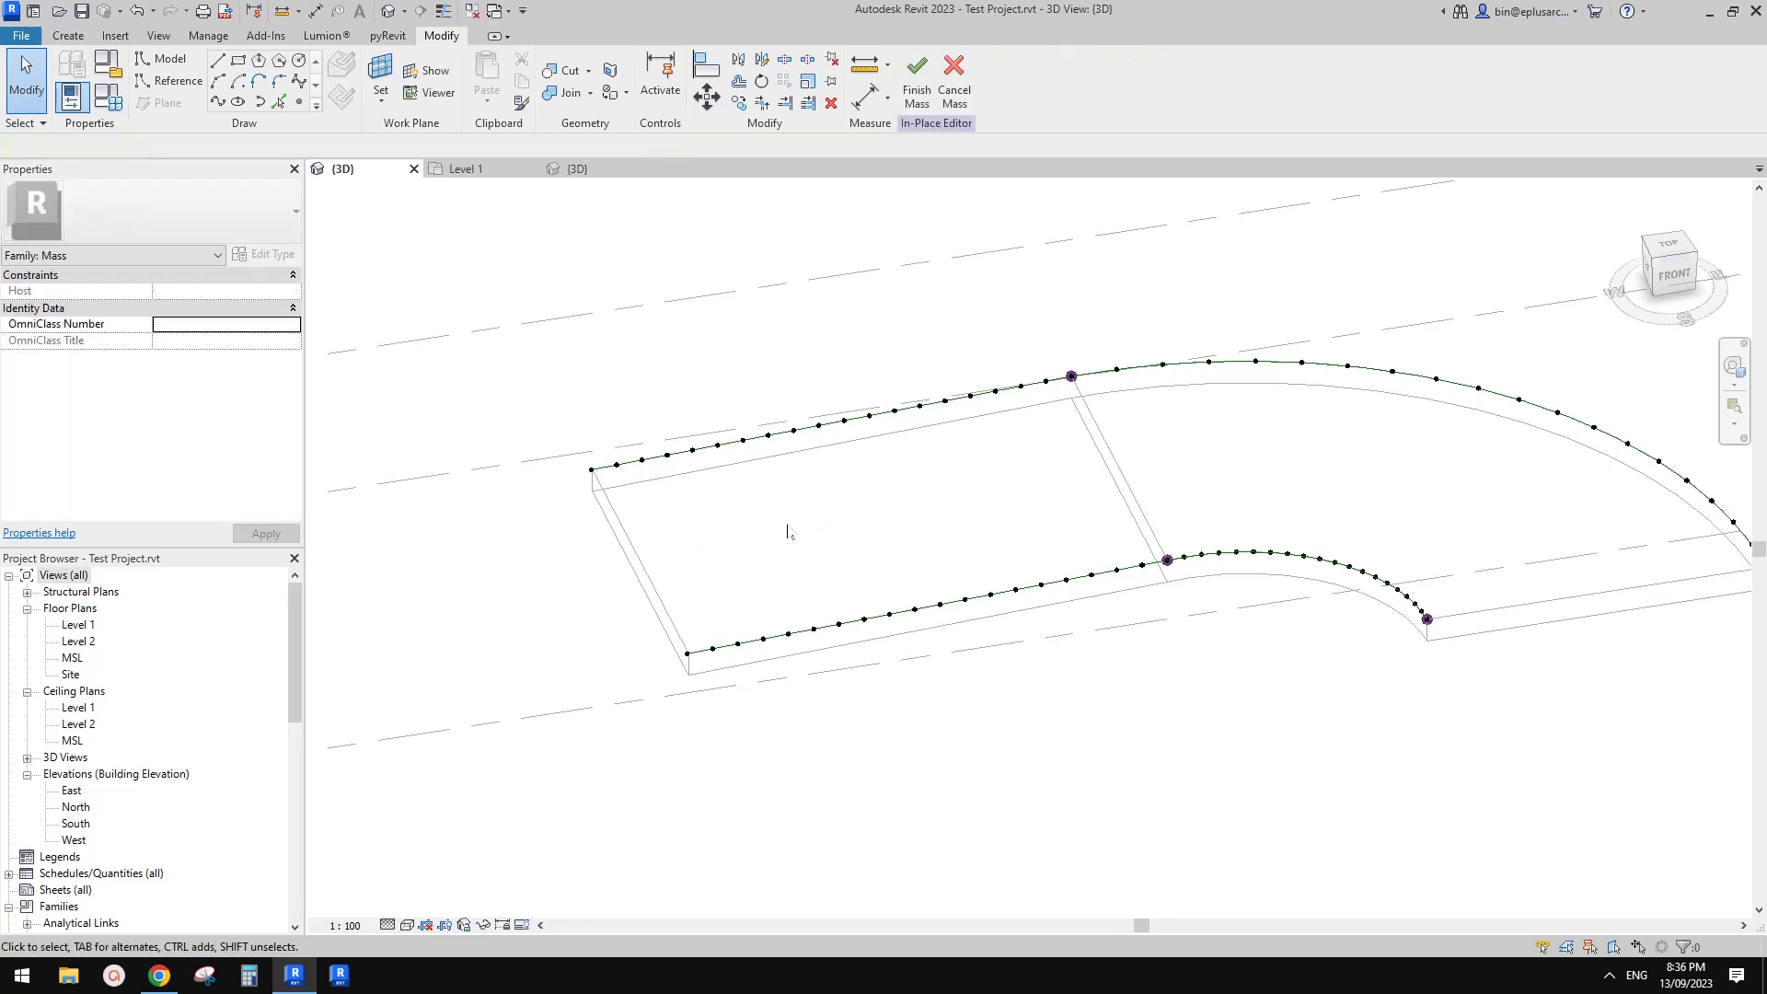
# - Show node numbers on both straight divided paths and flip the outer path's direction so both number from the free end
pyautogui.click(773, 454)
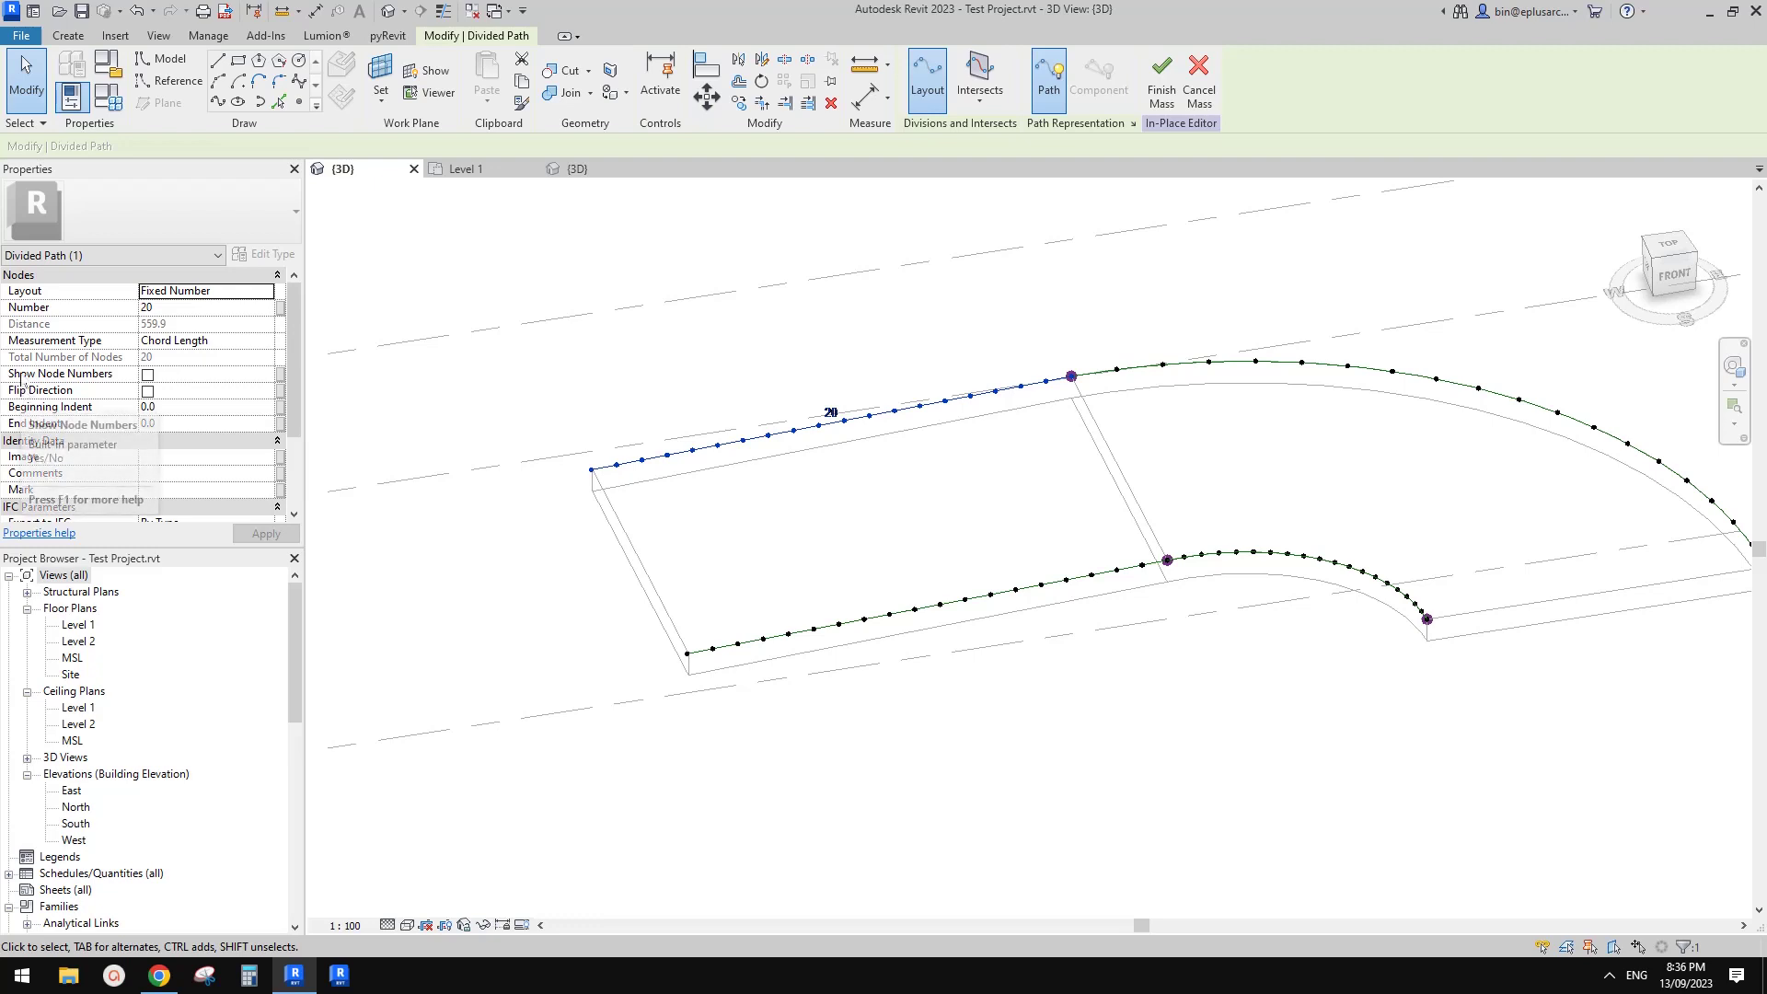
pyautogui.click(147, 376)
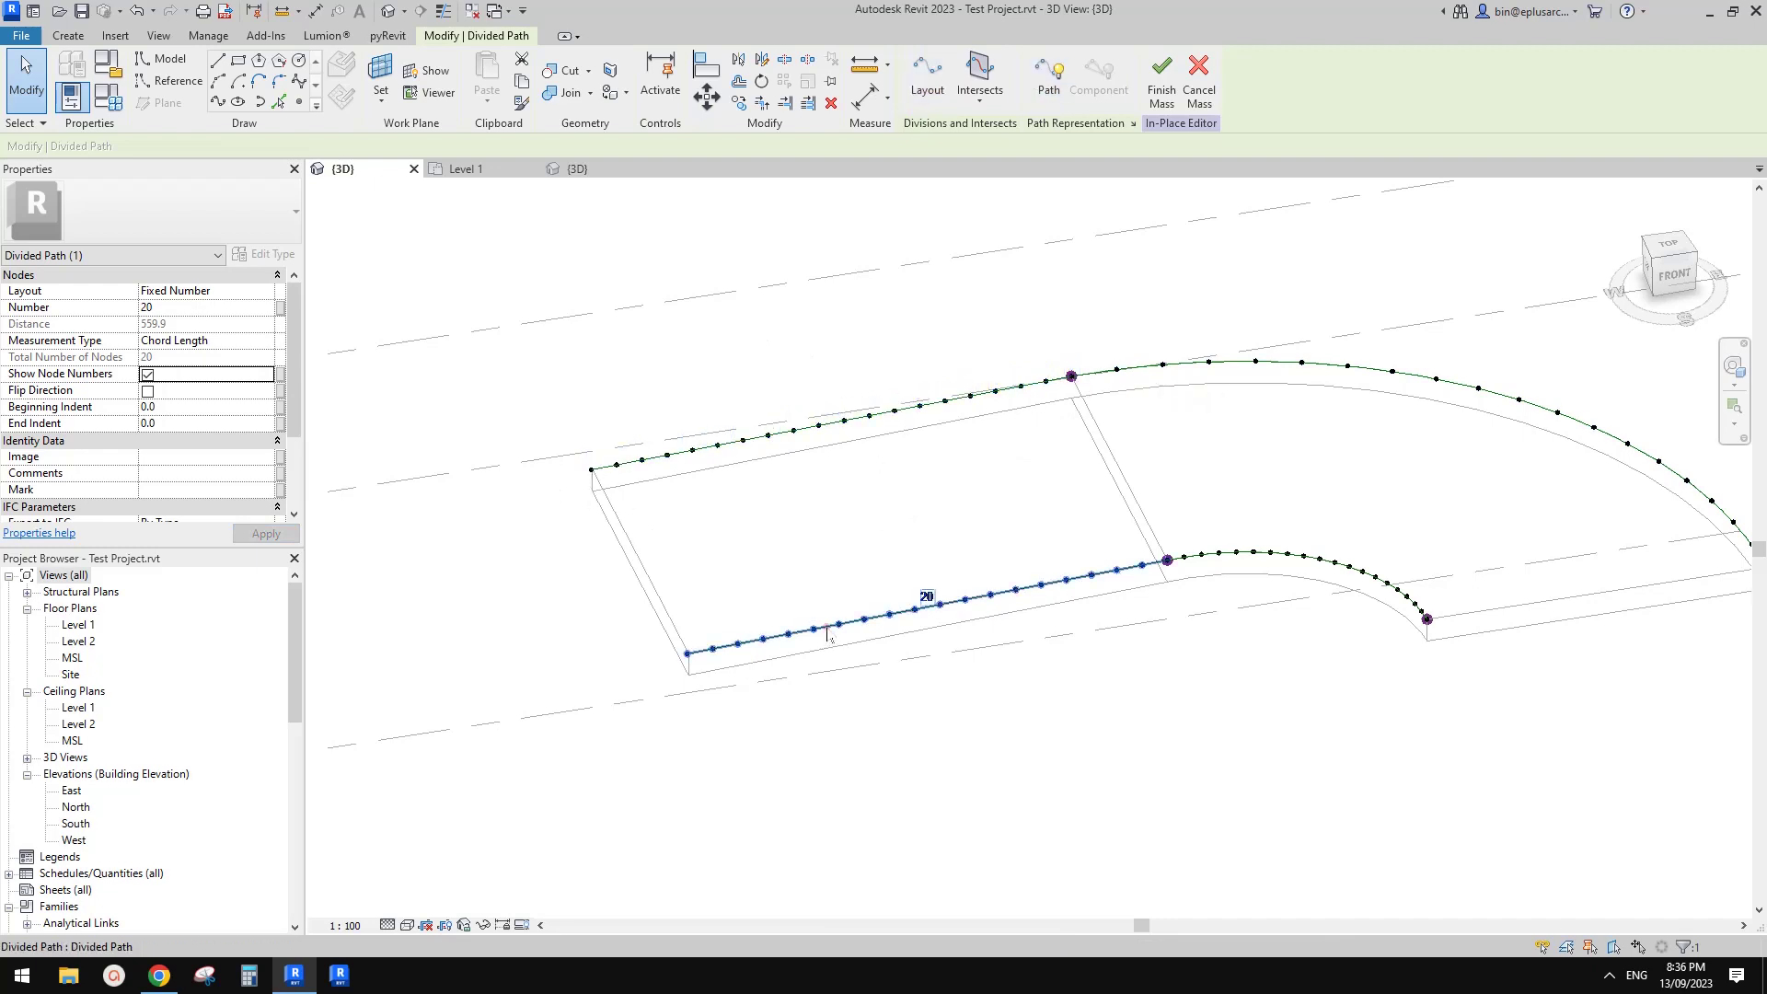
pyautogui.click(147, 375)
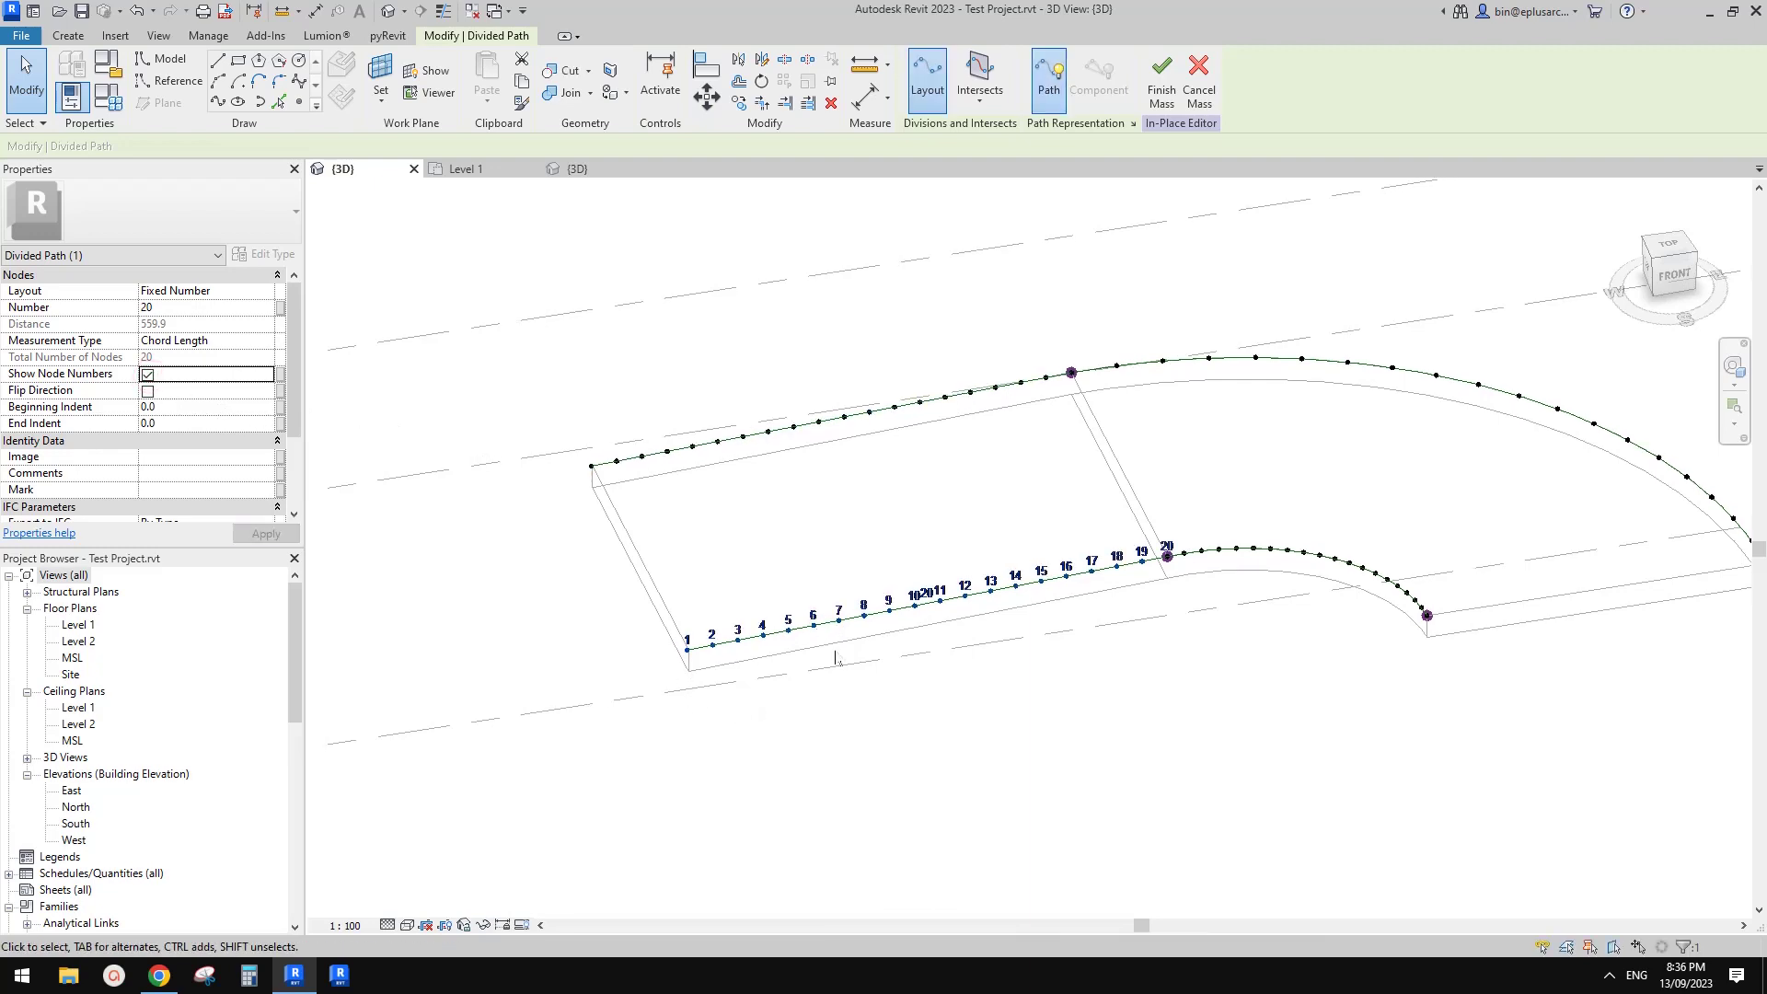
pyautogui.click(886, 414)
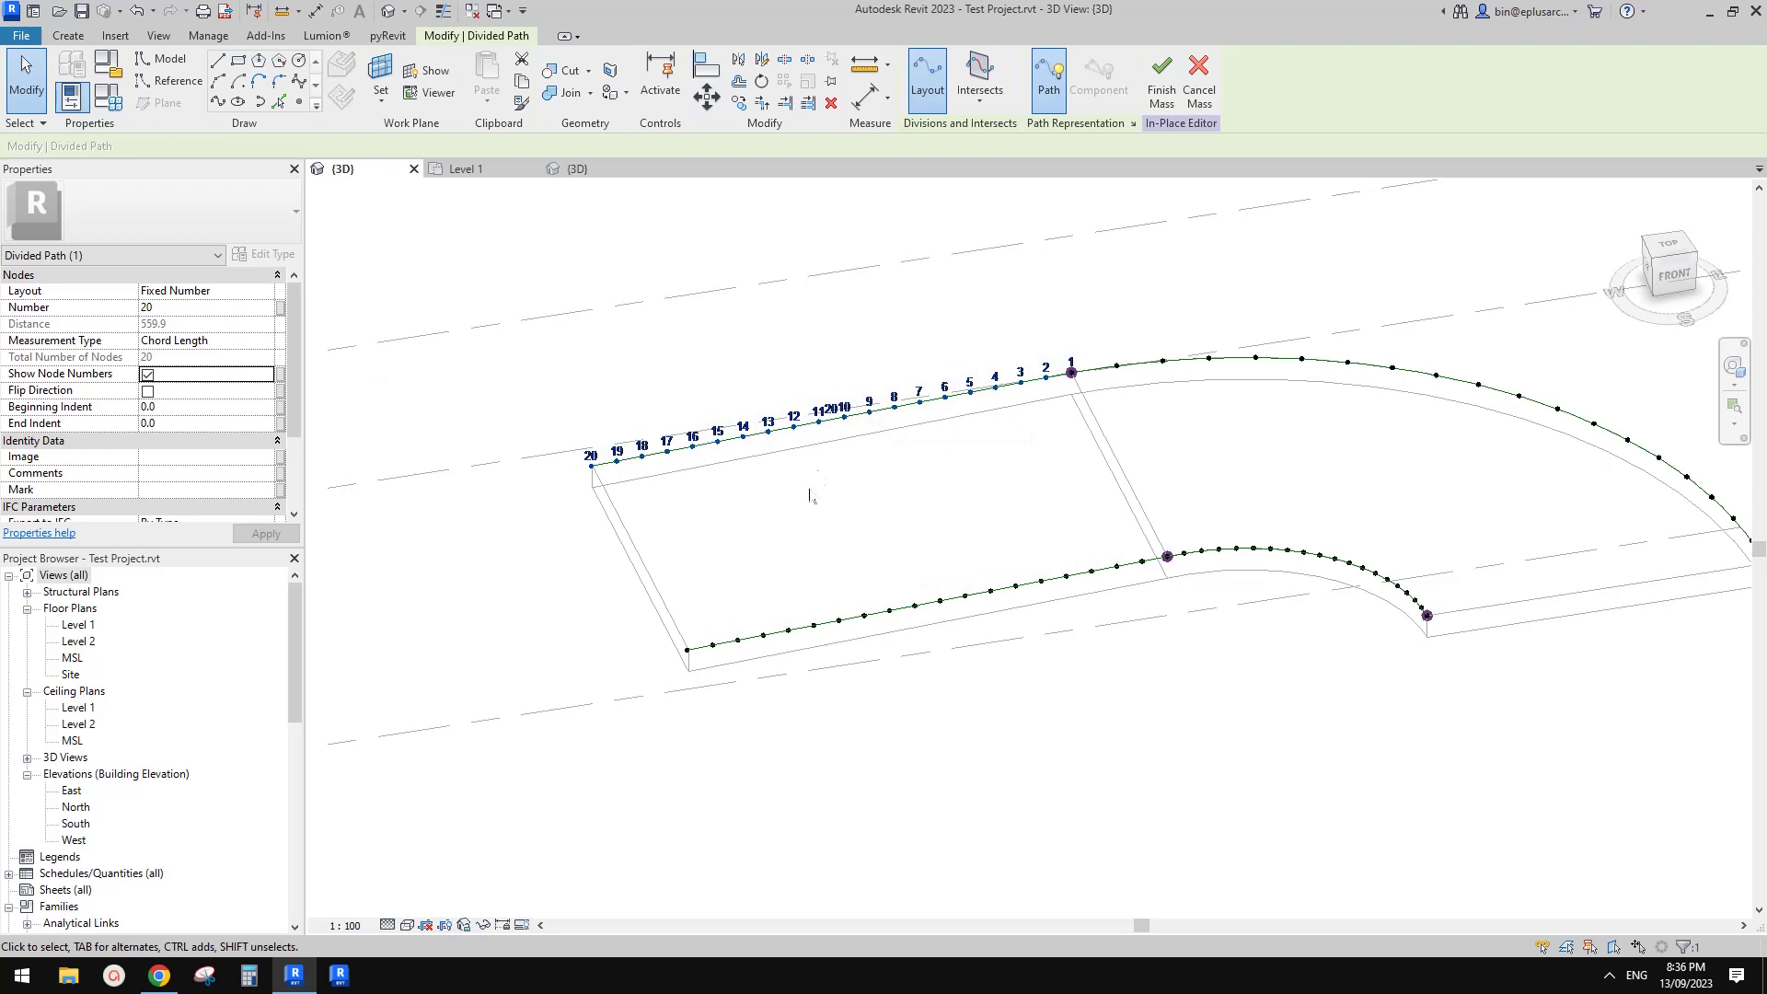
pyautogui.click(147, 392)
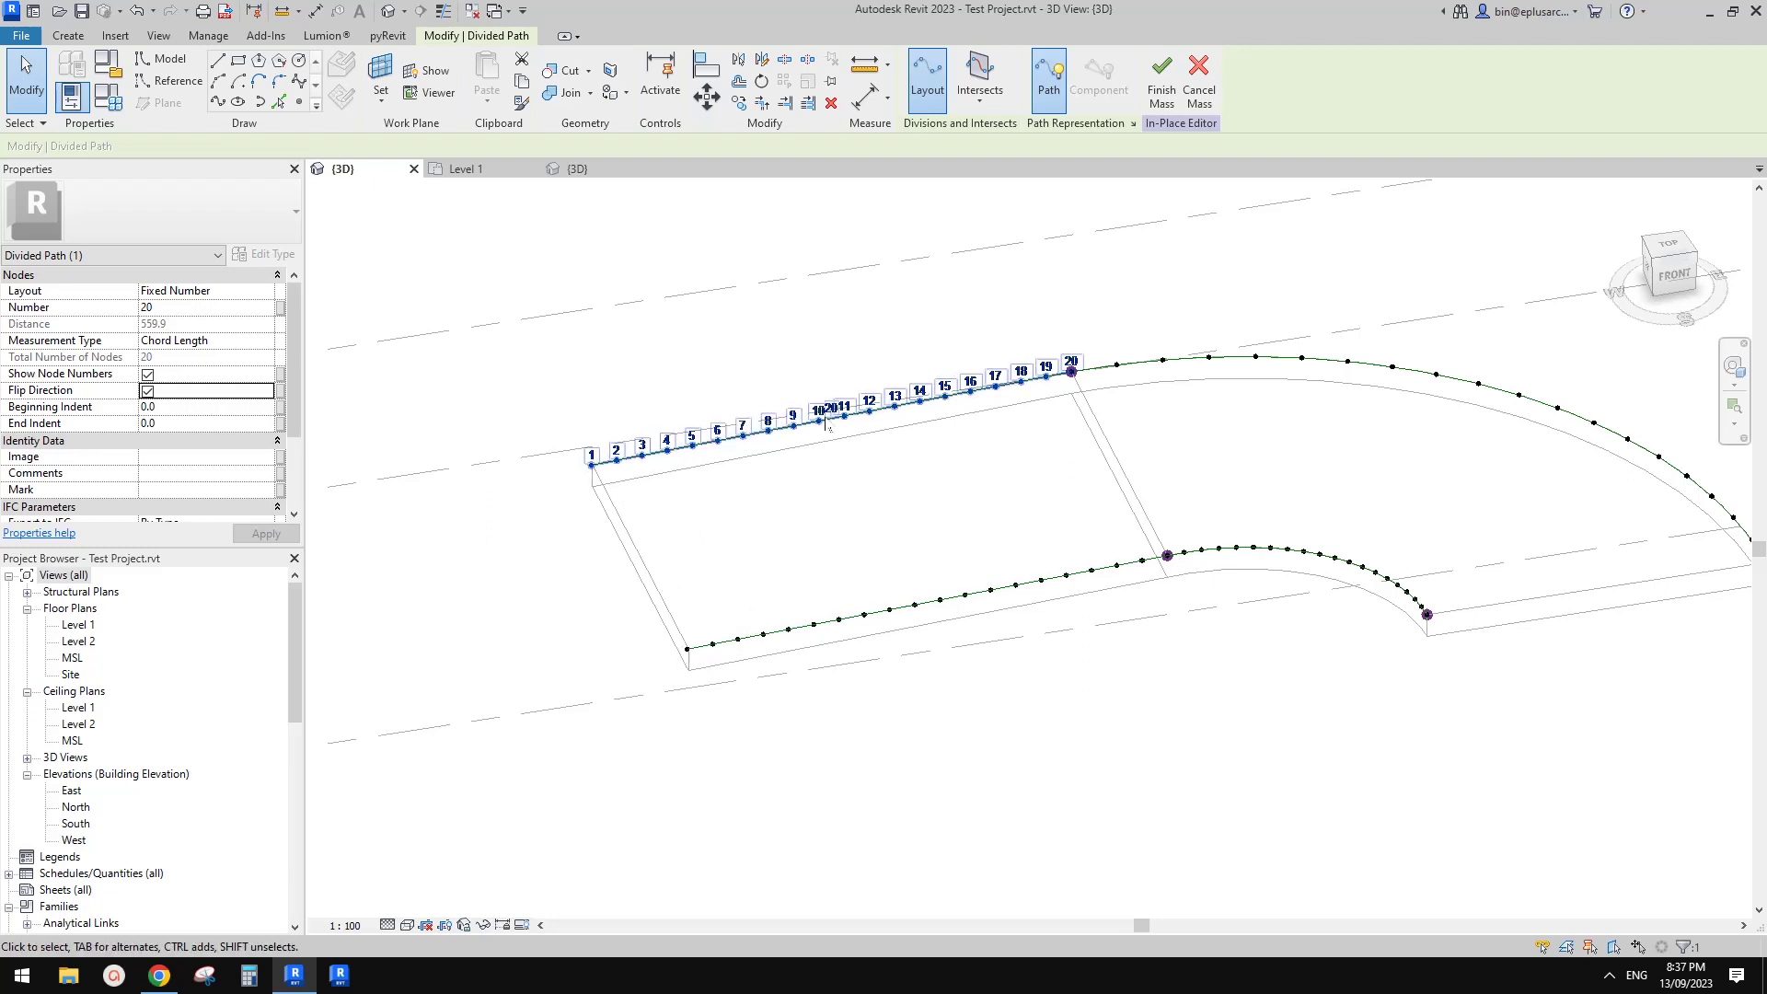
# - Place the two-point adaptive component from node 5 of the outer straight path to node 5 of the inner one
pyautogui.click(68, 35)
pyautogui.click(496, 76)
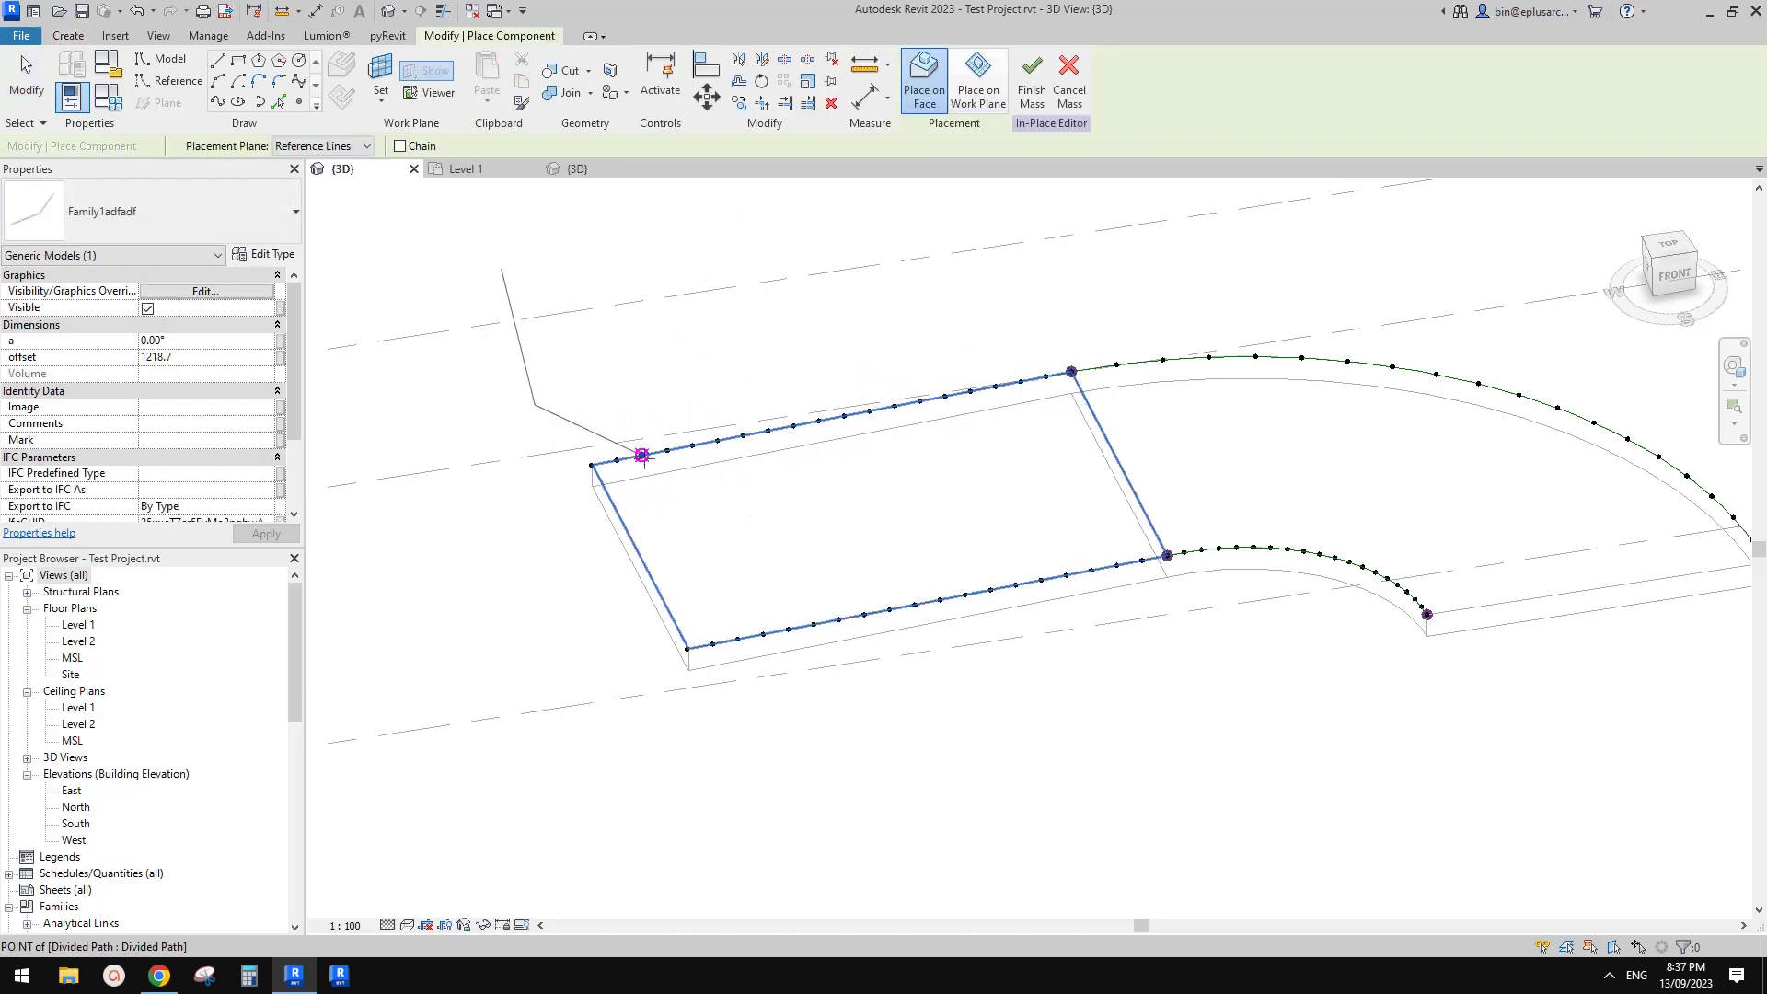
pyautogui.click(787, 629)
pyautogui.press('Escape')
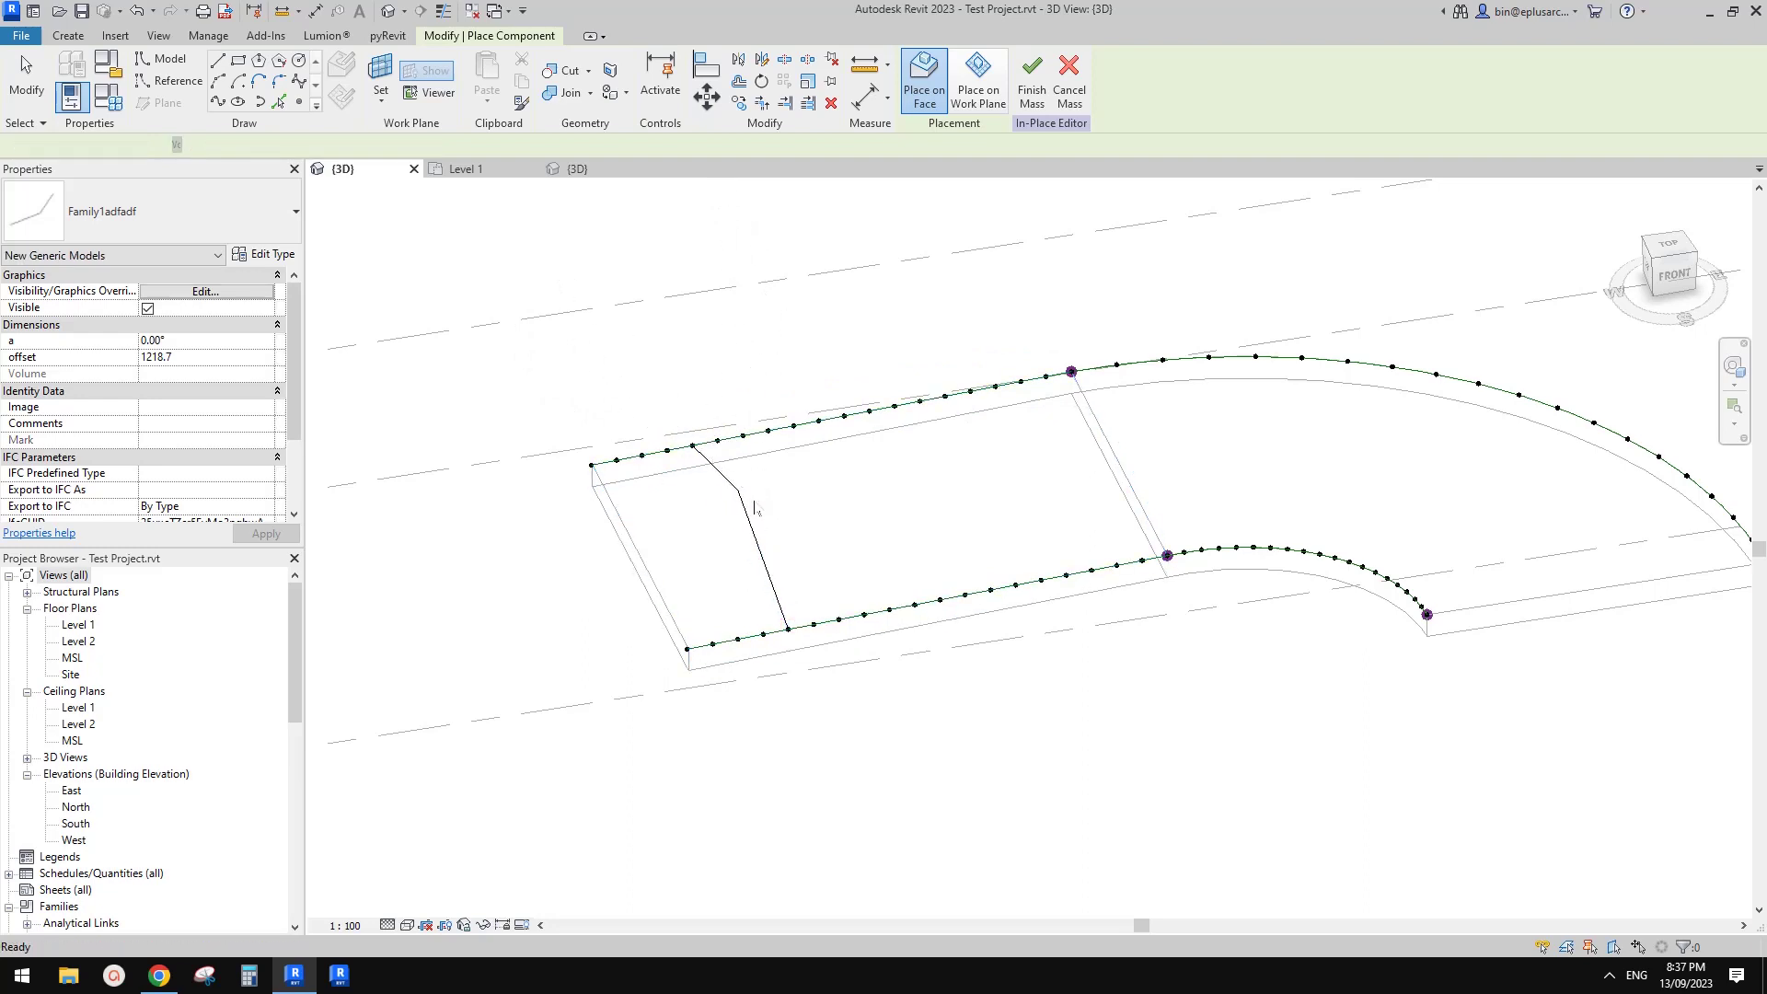
pyautogui.press('Escape')
# - Set the placed component's angle a to 90° and repeat it along both straight divided paths
pyautogui.click(757, 432)
pyautogui.click(753, 523)
pyautogui.click(750, 518)
pyautogui.click(218, 343)
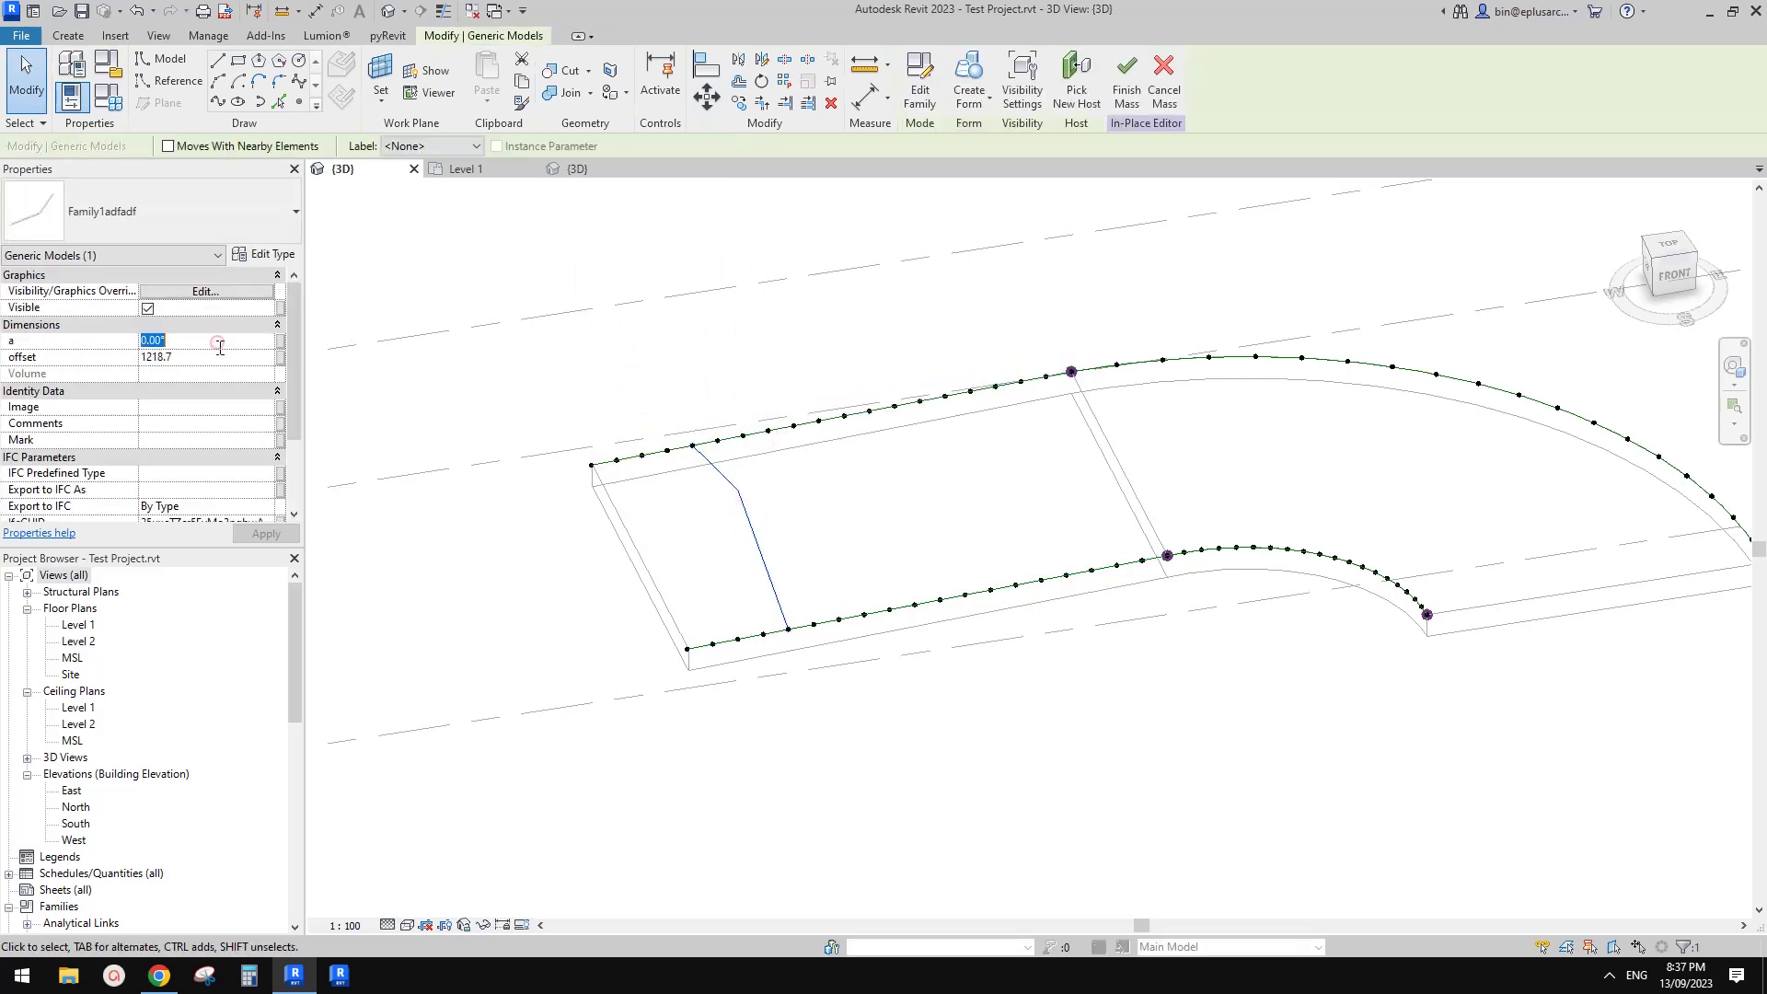
pyautogui.press('Return')
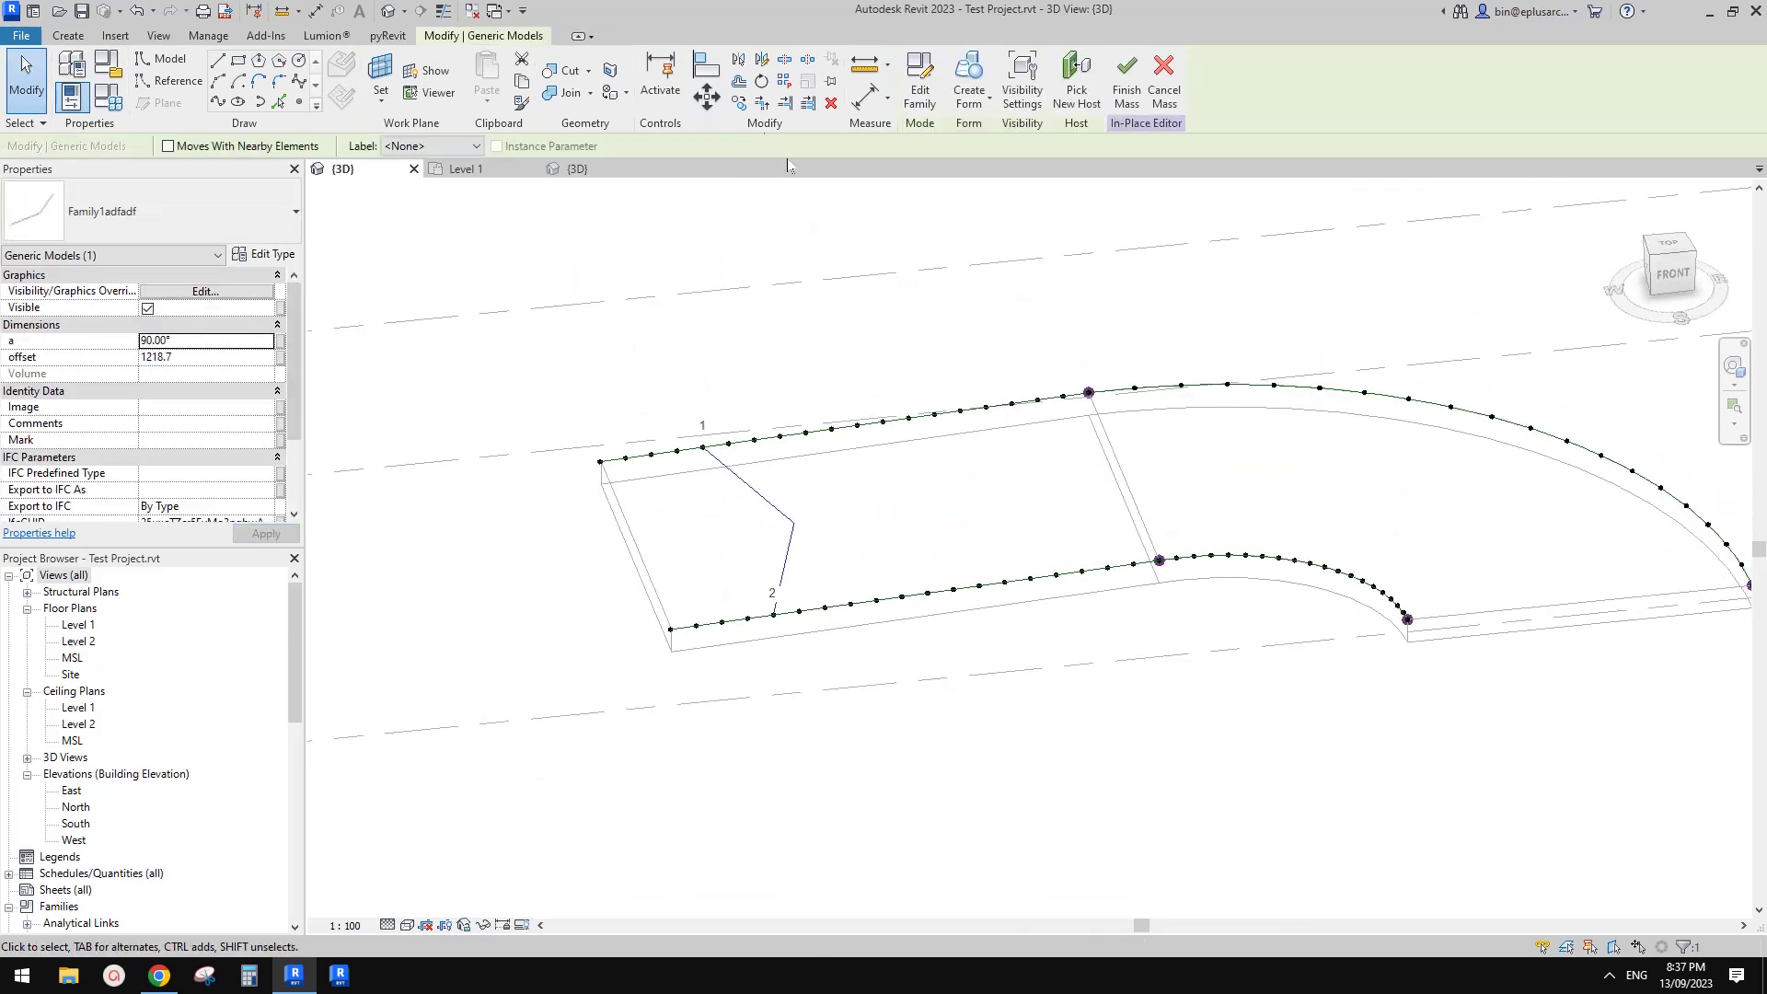
pyautogui.click(783, 81)
pyautogui.keyDown('shift'); pyautogui.moveTo(1262, 506); pyautogui.dragTo(1001, 626, button='middle'); pyautogui.keyUp('shift')
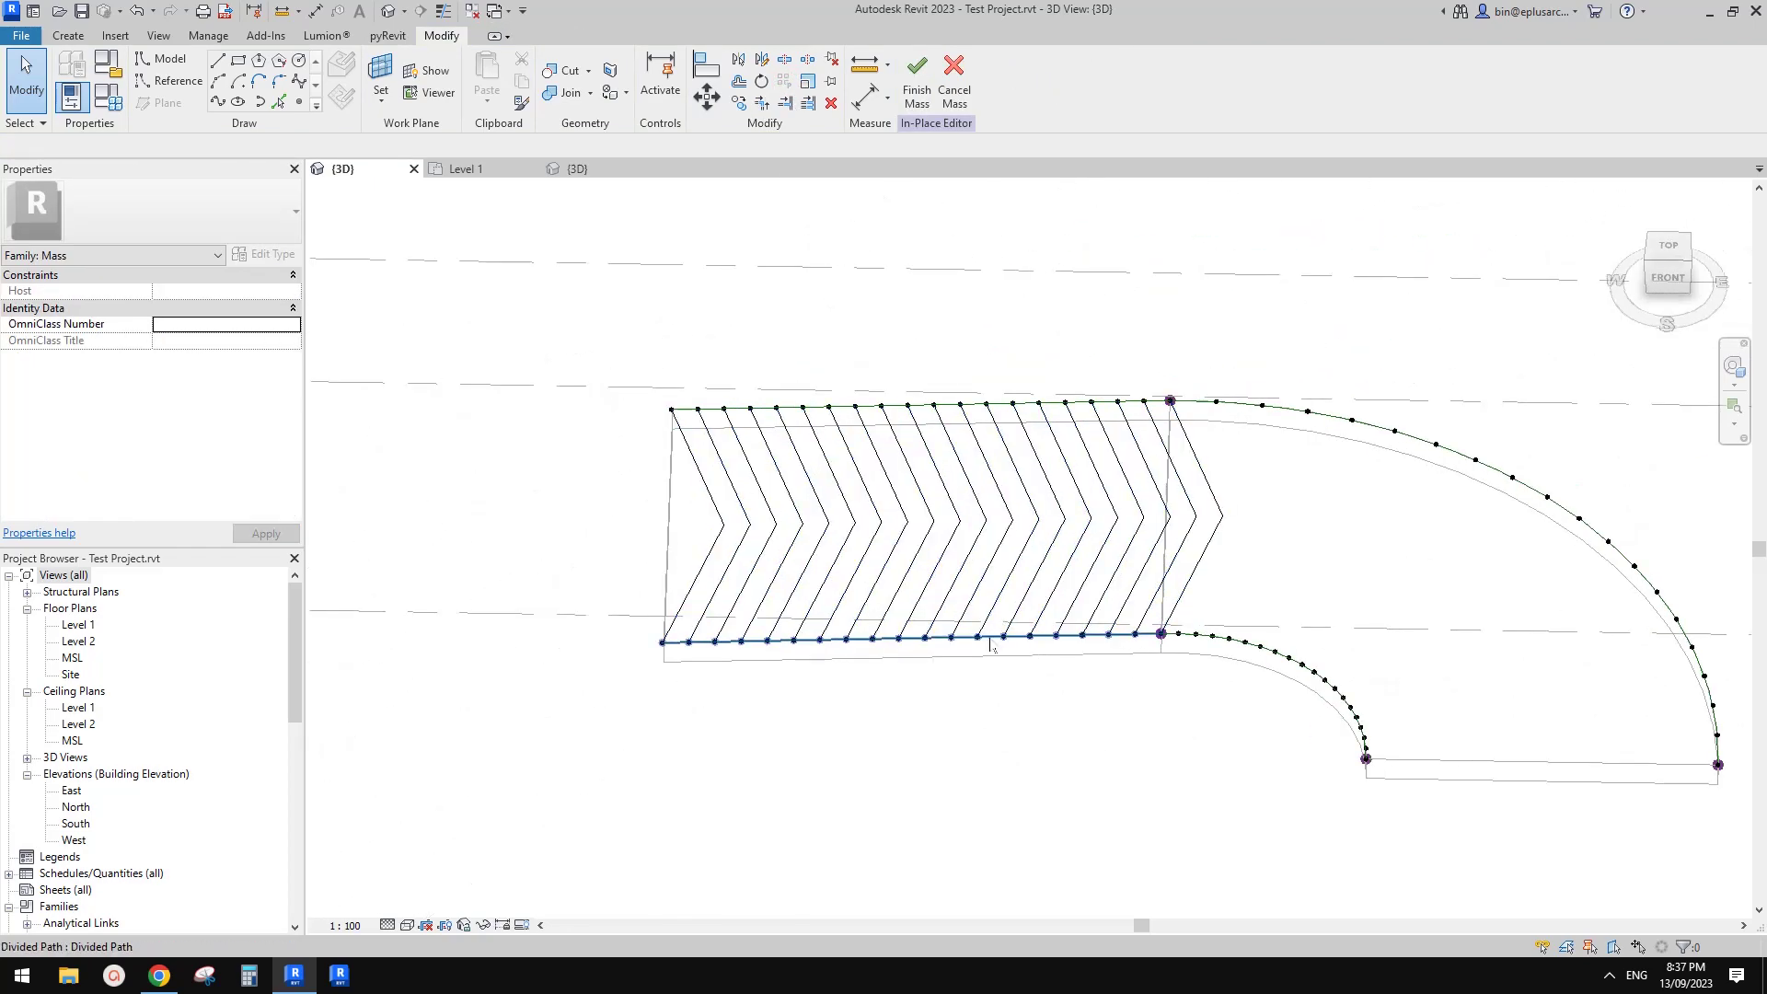
# - Increase the number of nodes on both straight divided paths to space the chevrons more closely
pyautogui.click(989, 636)
pyautogui.keyDown('ctrl'); pyautogui.click(976, 403); pyautogui.keyUp('ctrl')
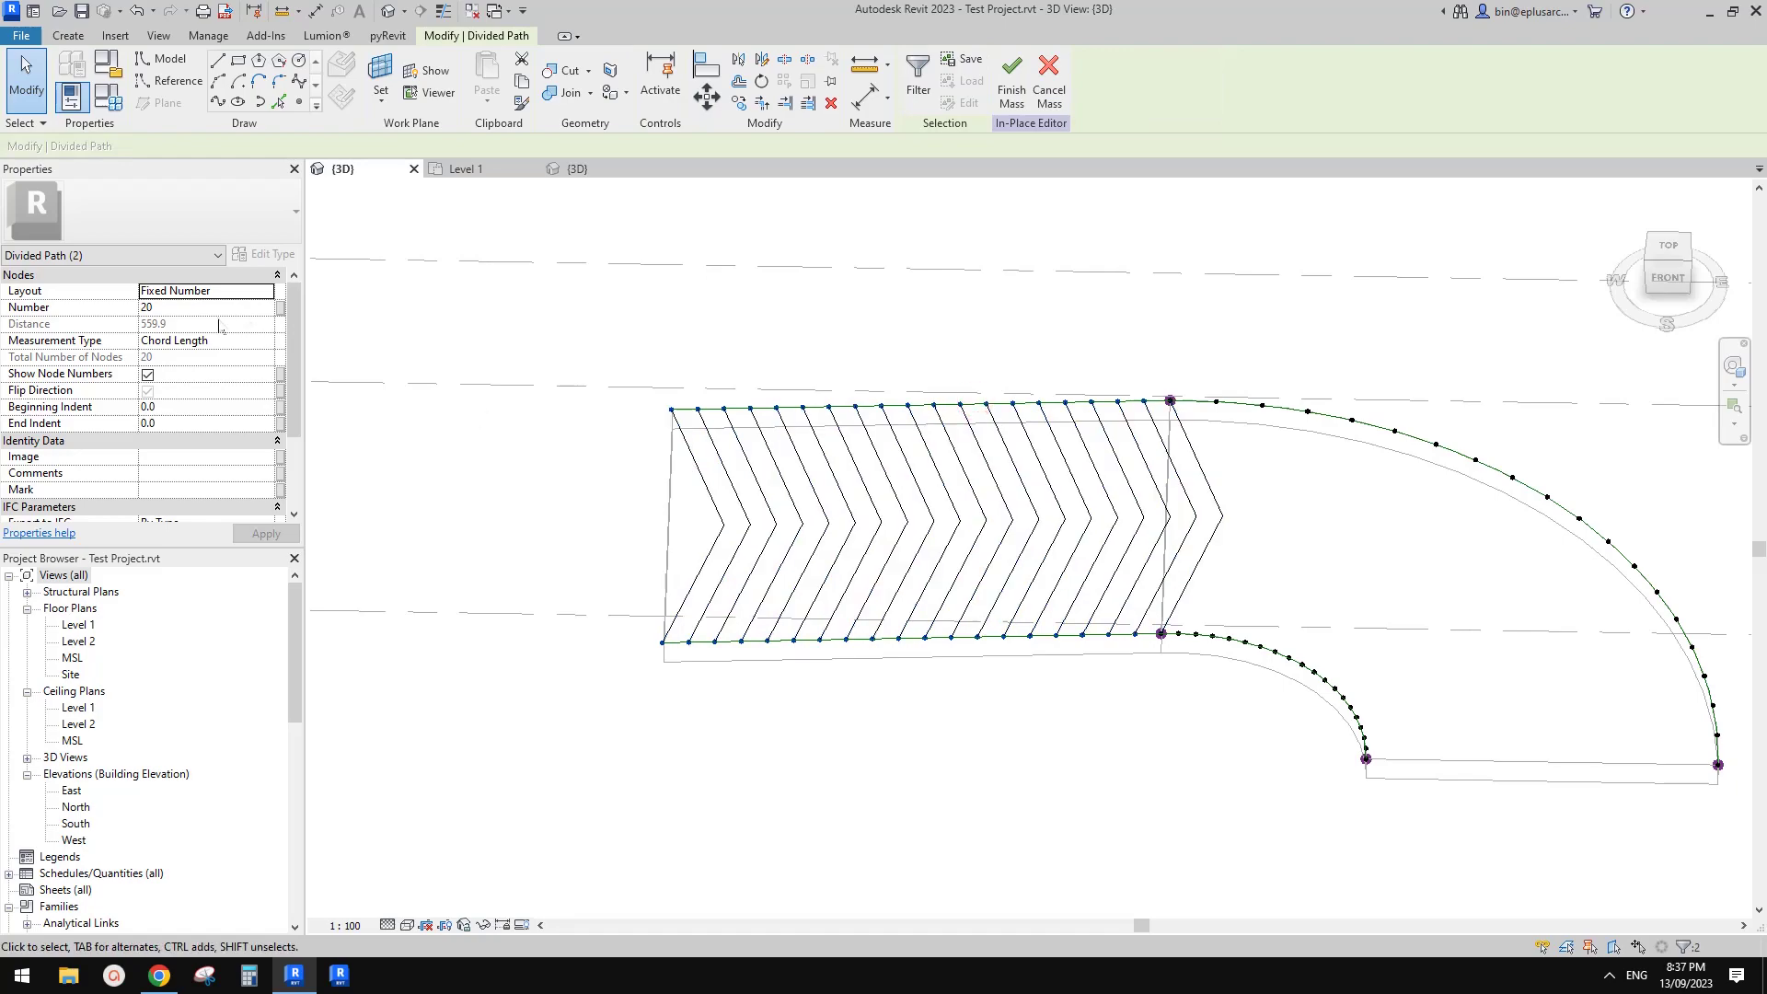
pyautogui.click(195, 311)
pyautogui.keyDown('shift'); pyautogui.moveTo(939, 318); pyautogui.dragTo(1120, 524, button='middle'); pyautogui.keyUp('shift')
pyautogui.click(1157, 419)
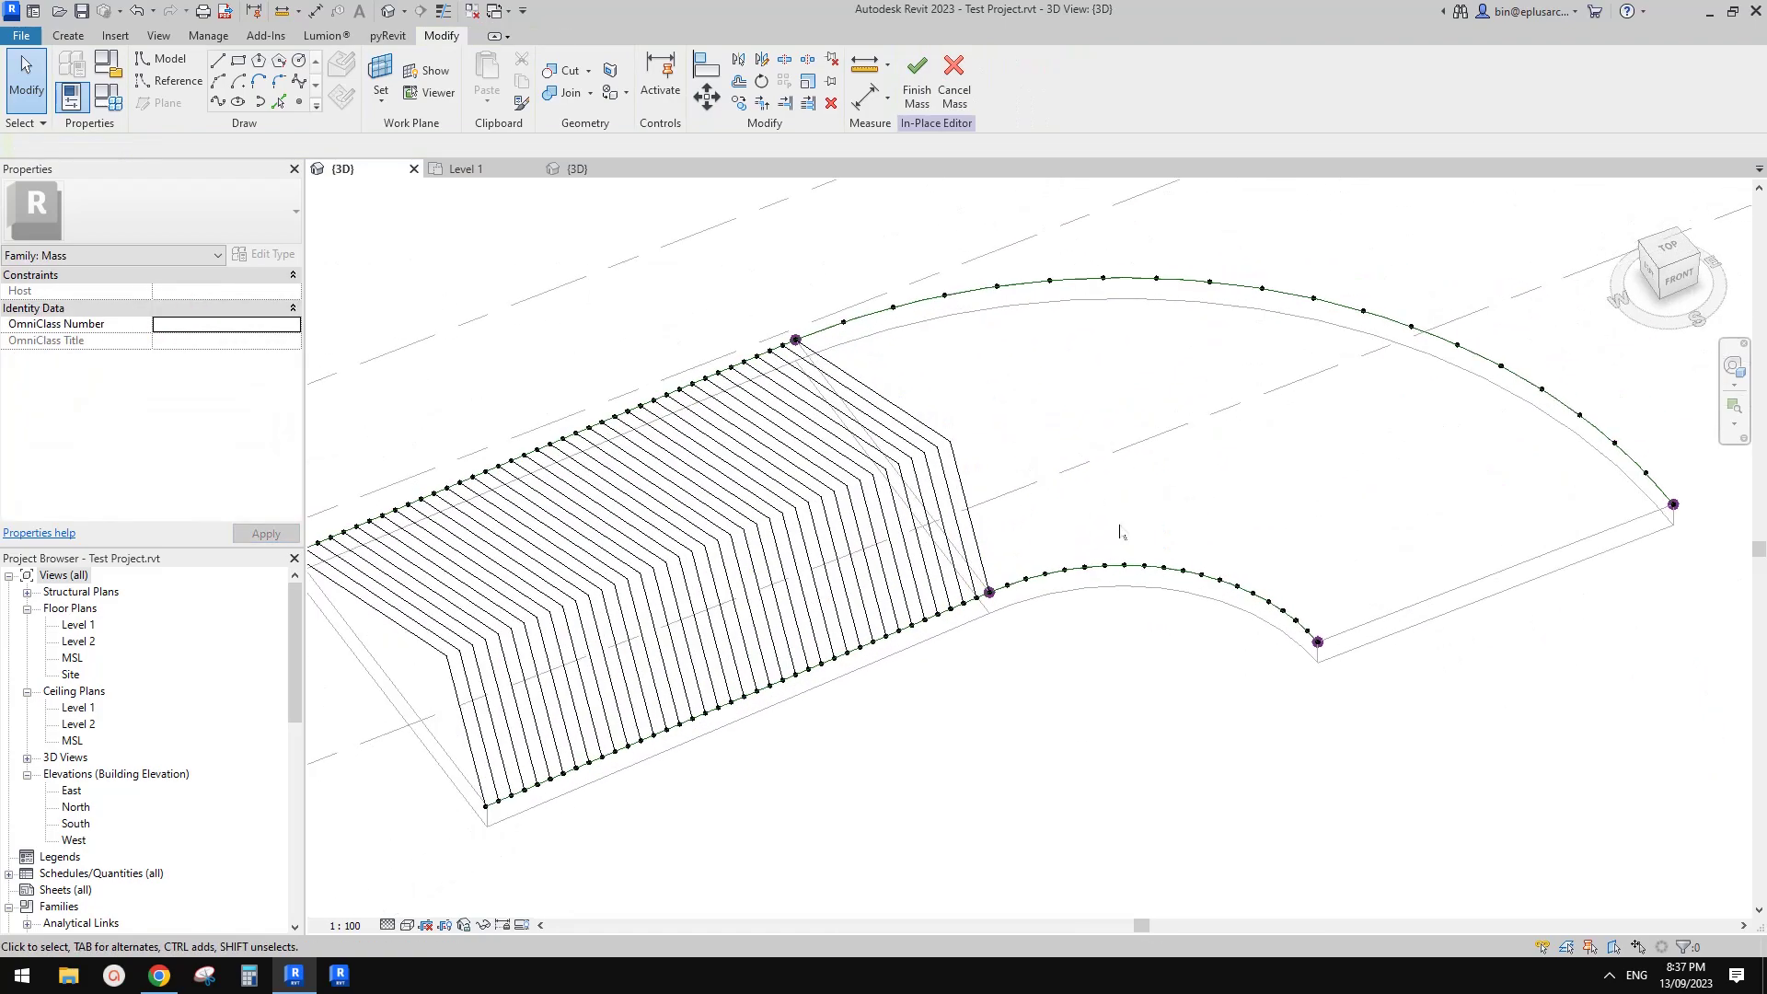
# - Set both curved divided paths to 30 nodes, show their node numbers and check the outer curve's numbering direction
pyautogui.scroll(2, 1104, 473)
pyautogui.scroll(2, 969, 619)
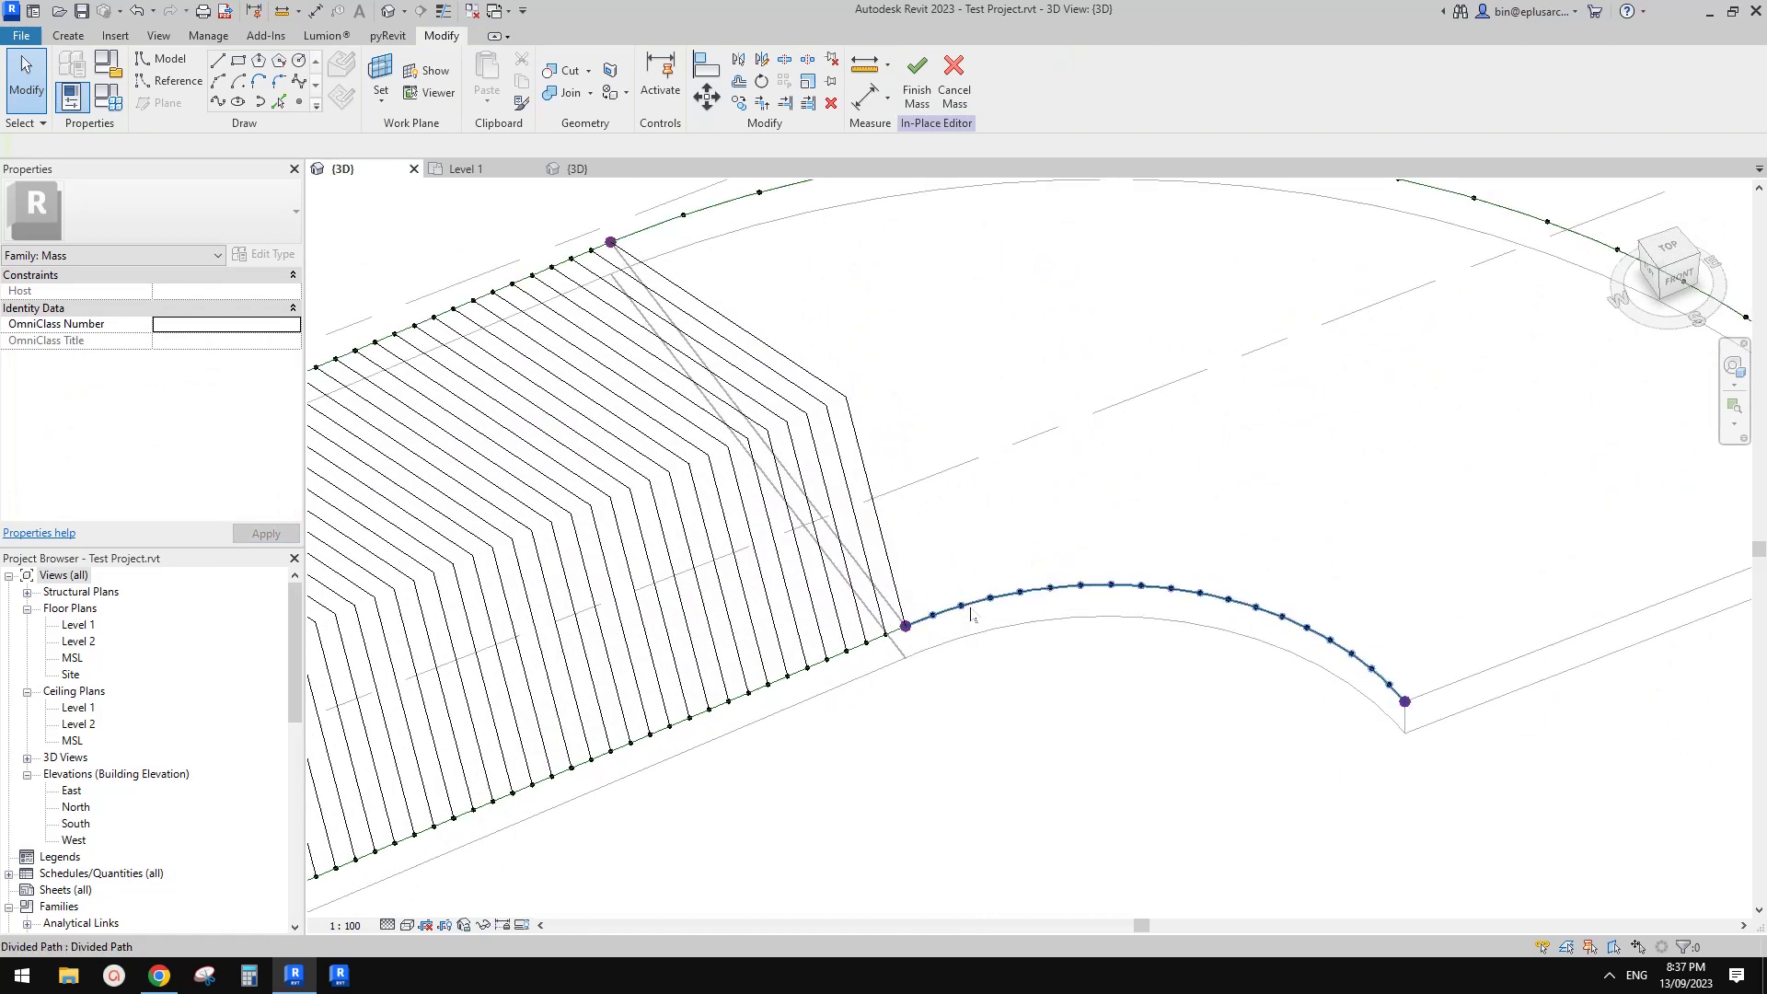
pyautogui.click(975, 611)
pyautogui.scroll(-2, 998, 539)
pyautogui.keyDown('ctrl'); pyautogui.click(1075, 286); pyautogui.keyUp('ctrl')
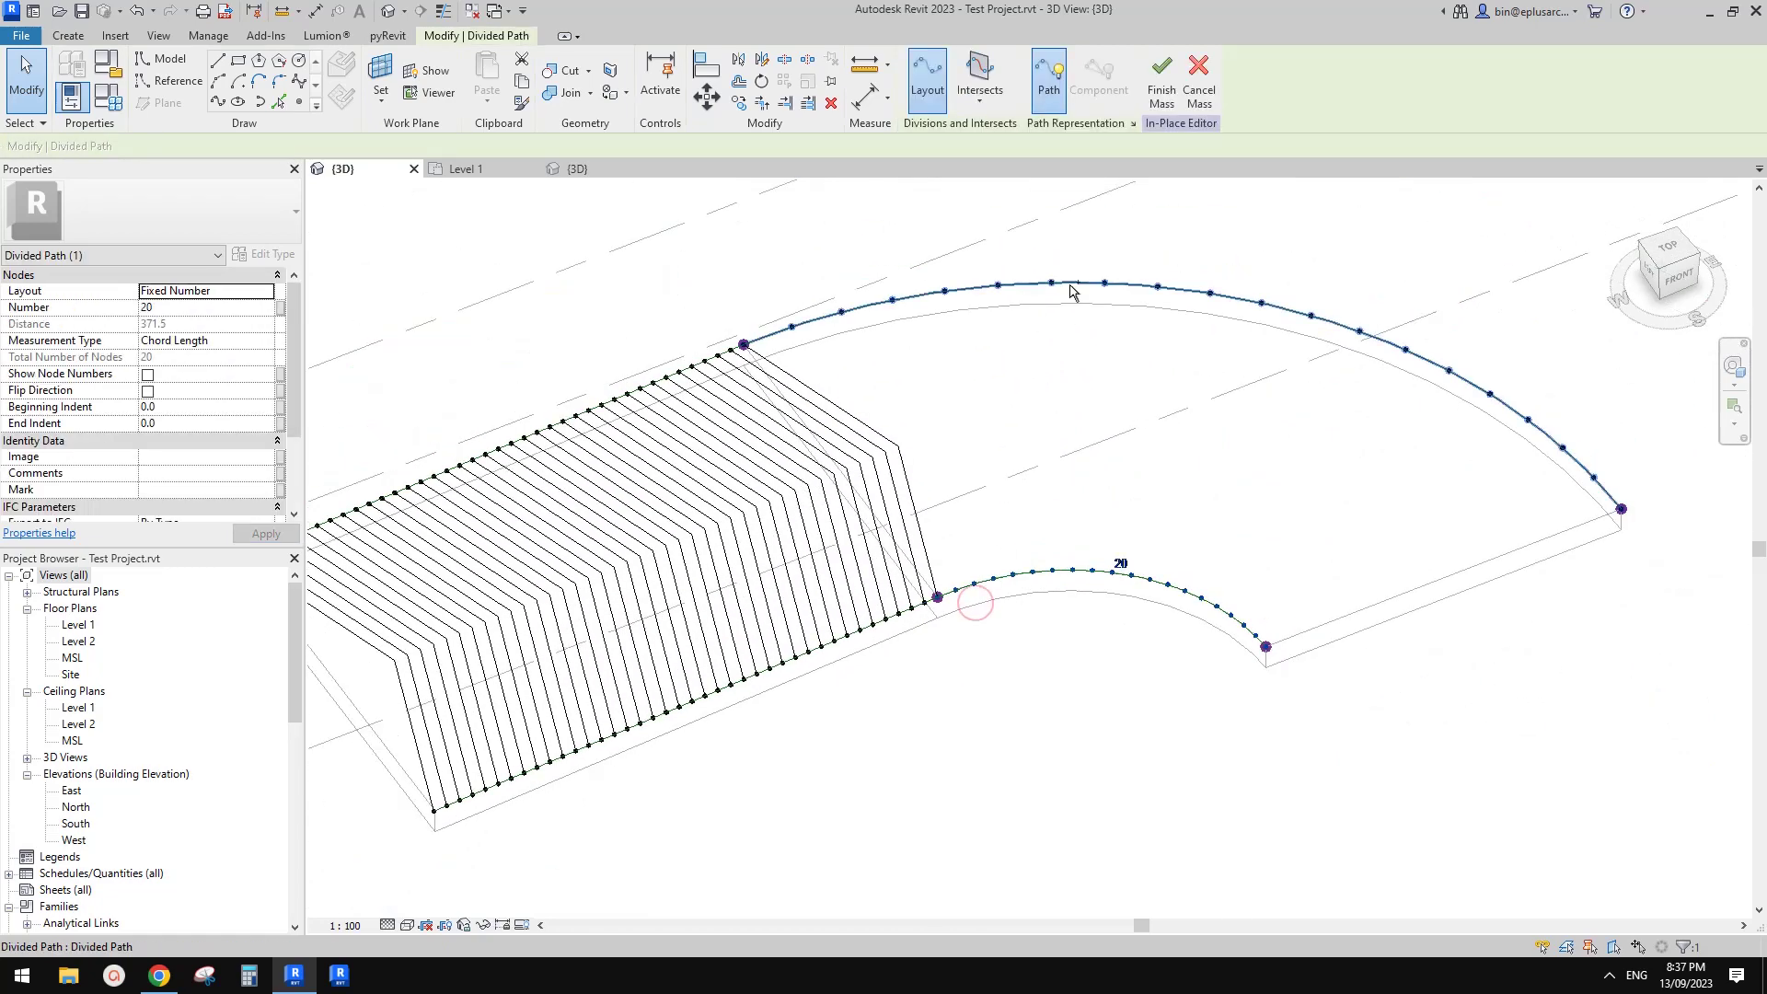
pyautogui.click(202, 313)
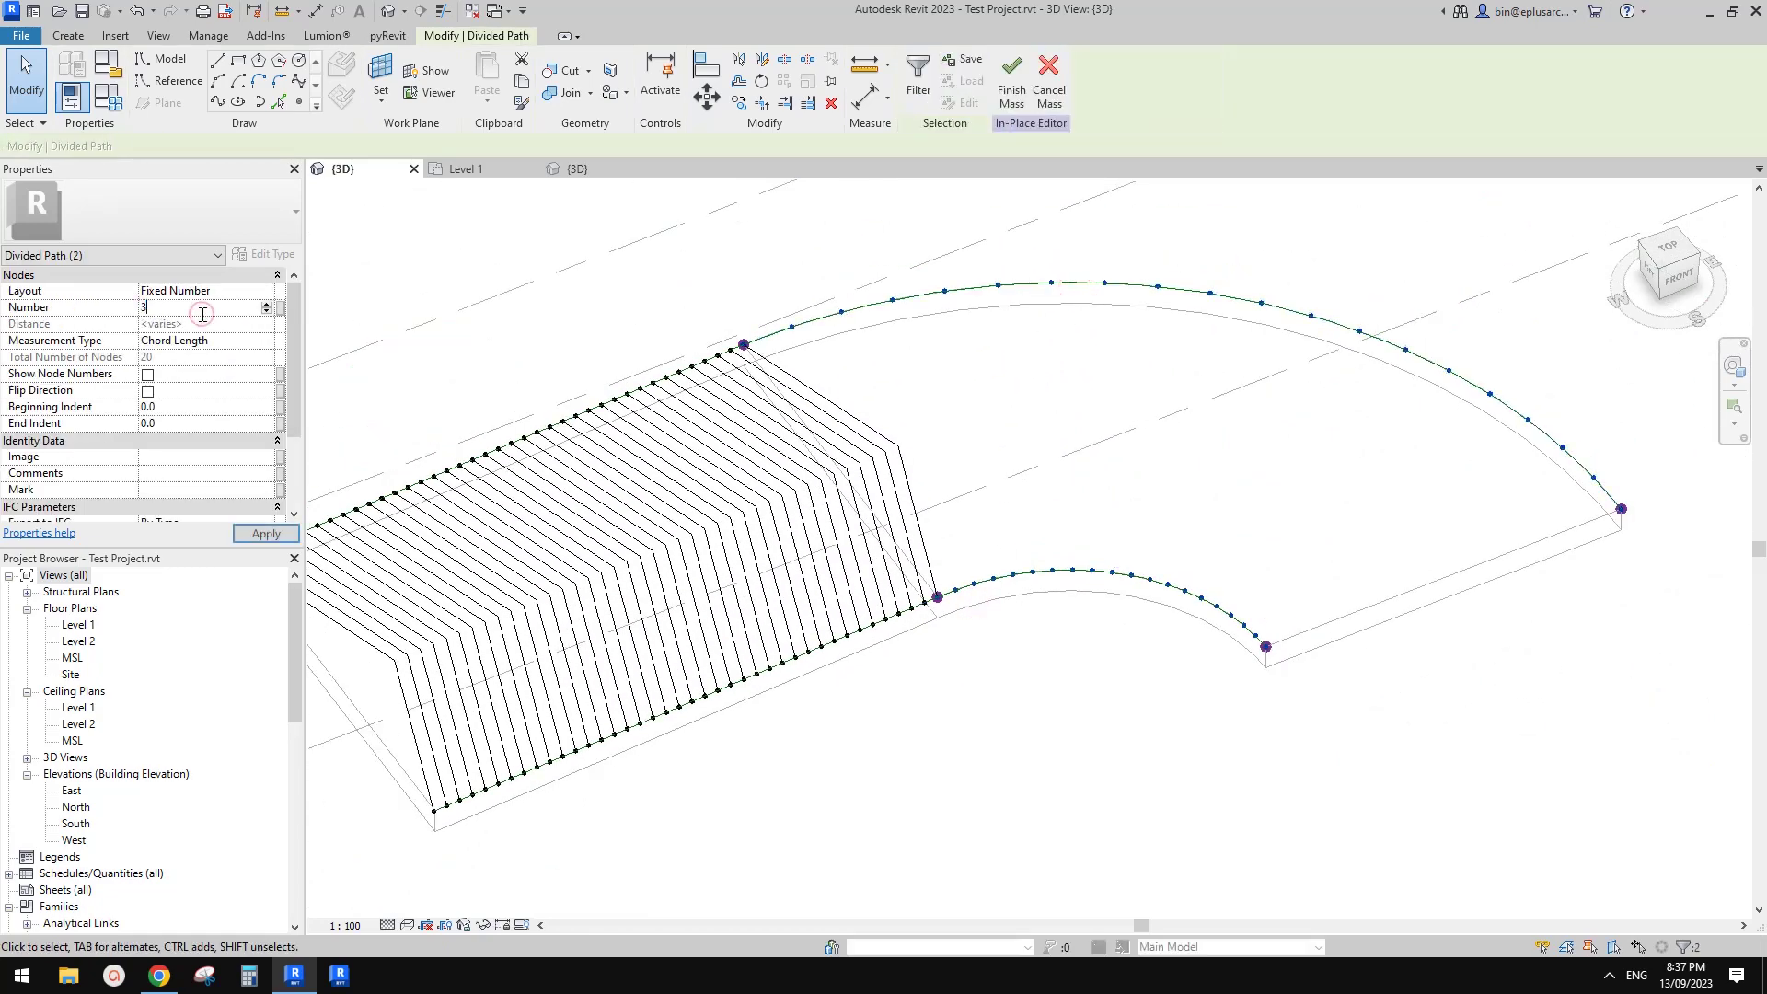
pyautogui.press('Return')
pyautogui.click(148, 375)
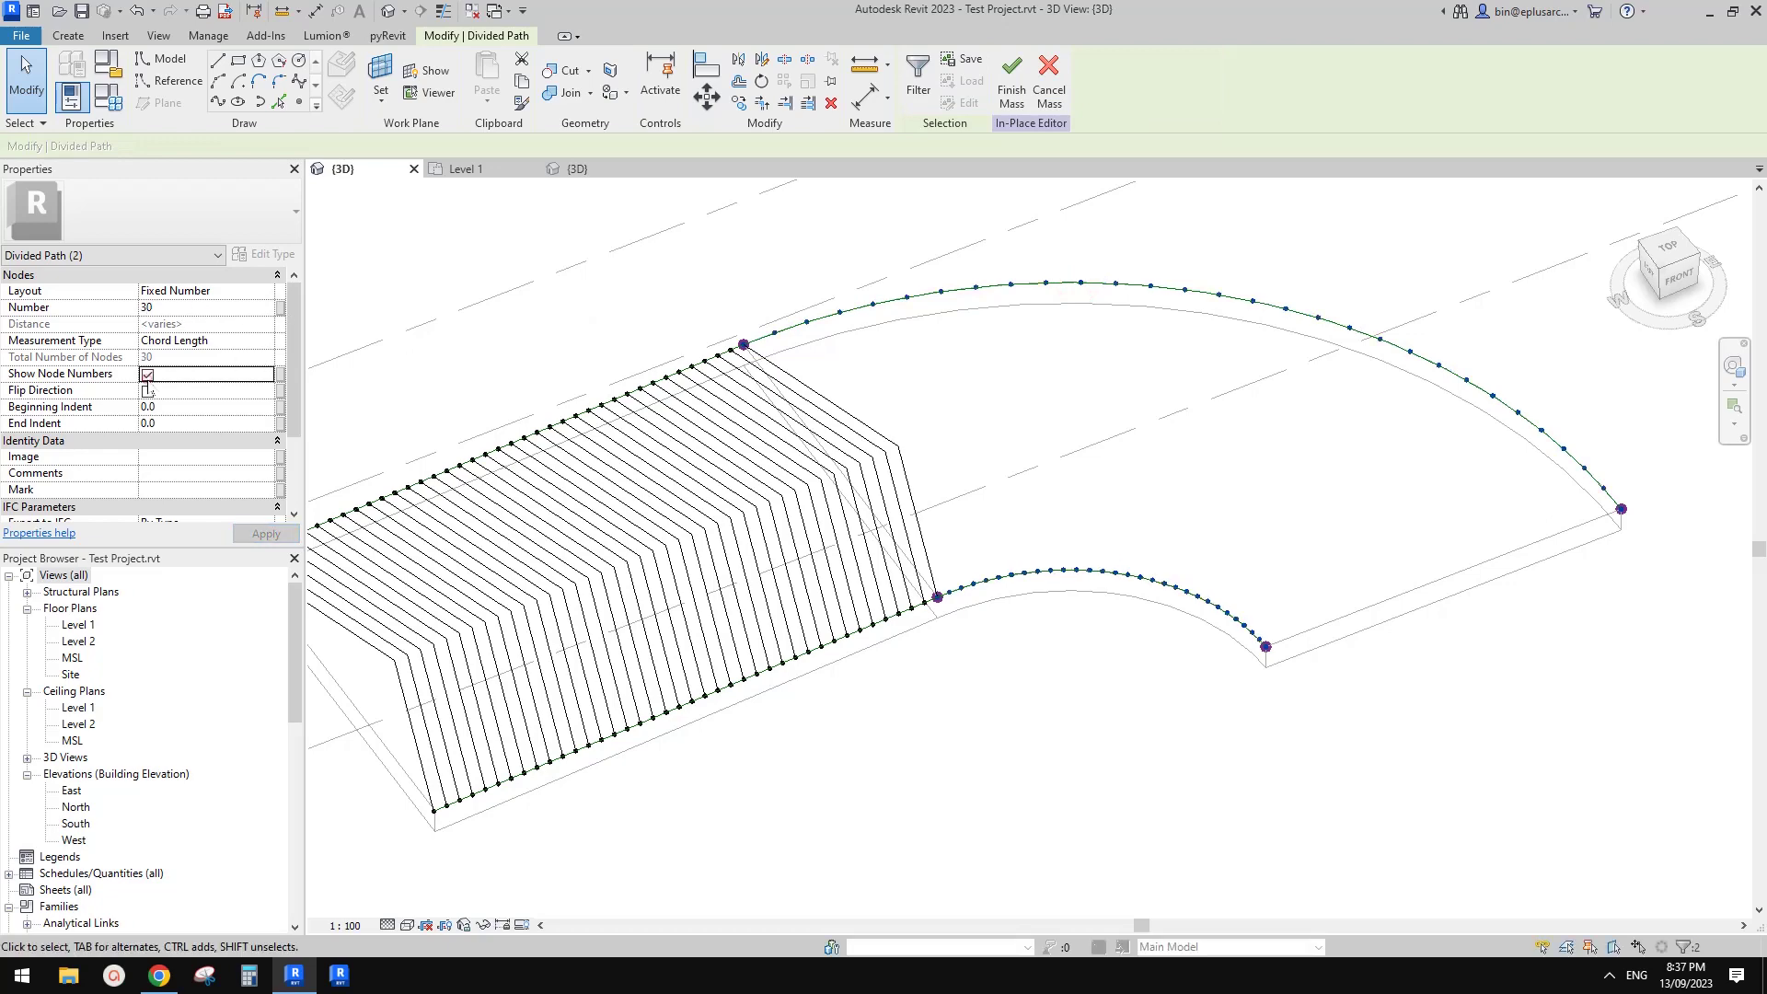
pyautogui.click(964, 291)
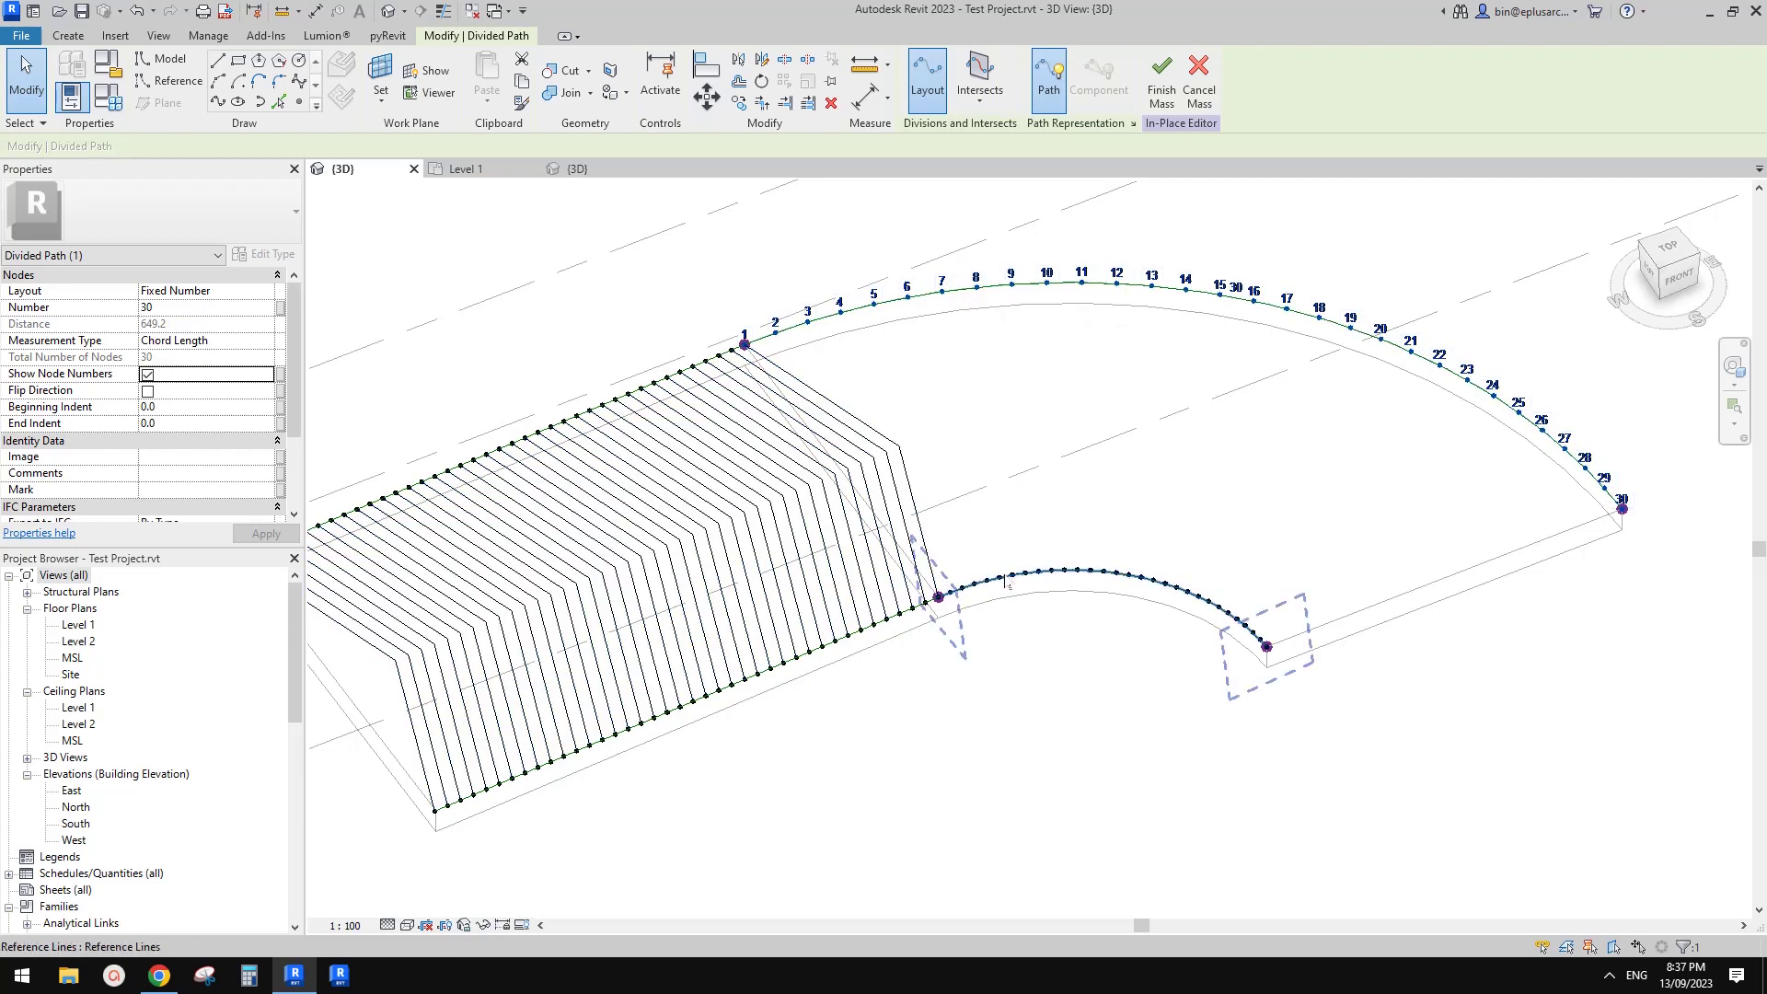
# - Check the inner curve's node numbering, then place the two-point component from node 2 of the outer curved path to node 2 of the inner one
pyautogui.scroll(4, 1005, 582)
pyautogui.click(928, 602)
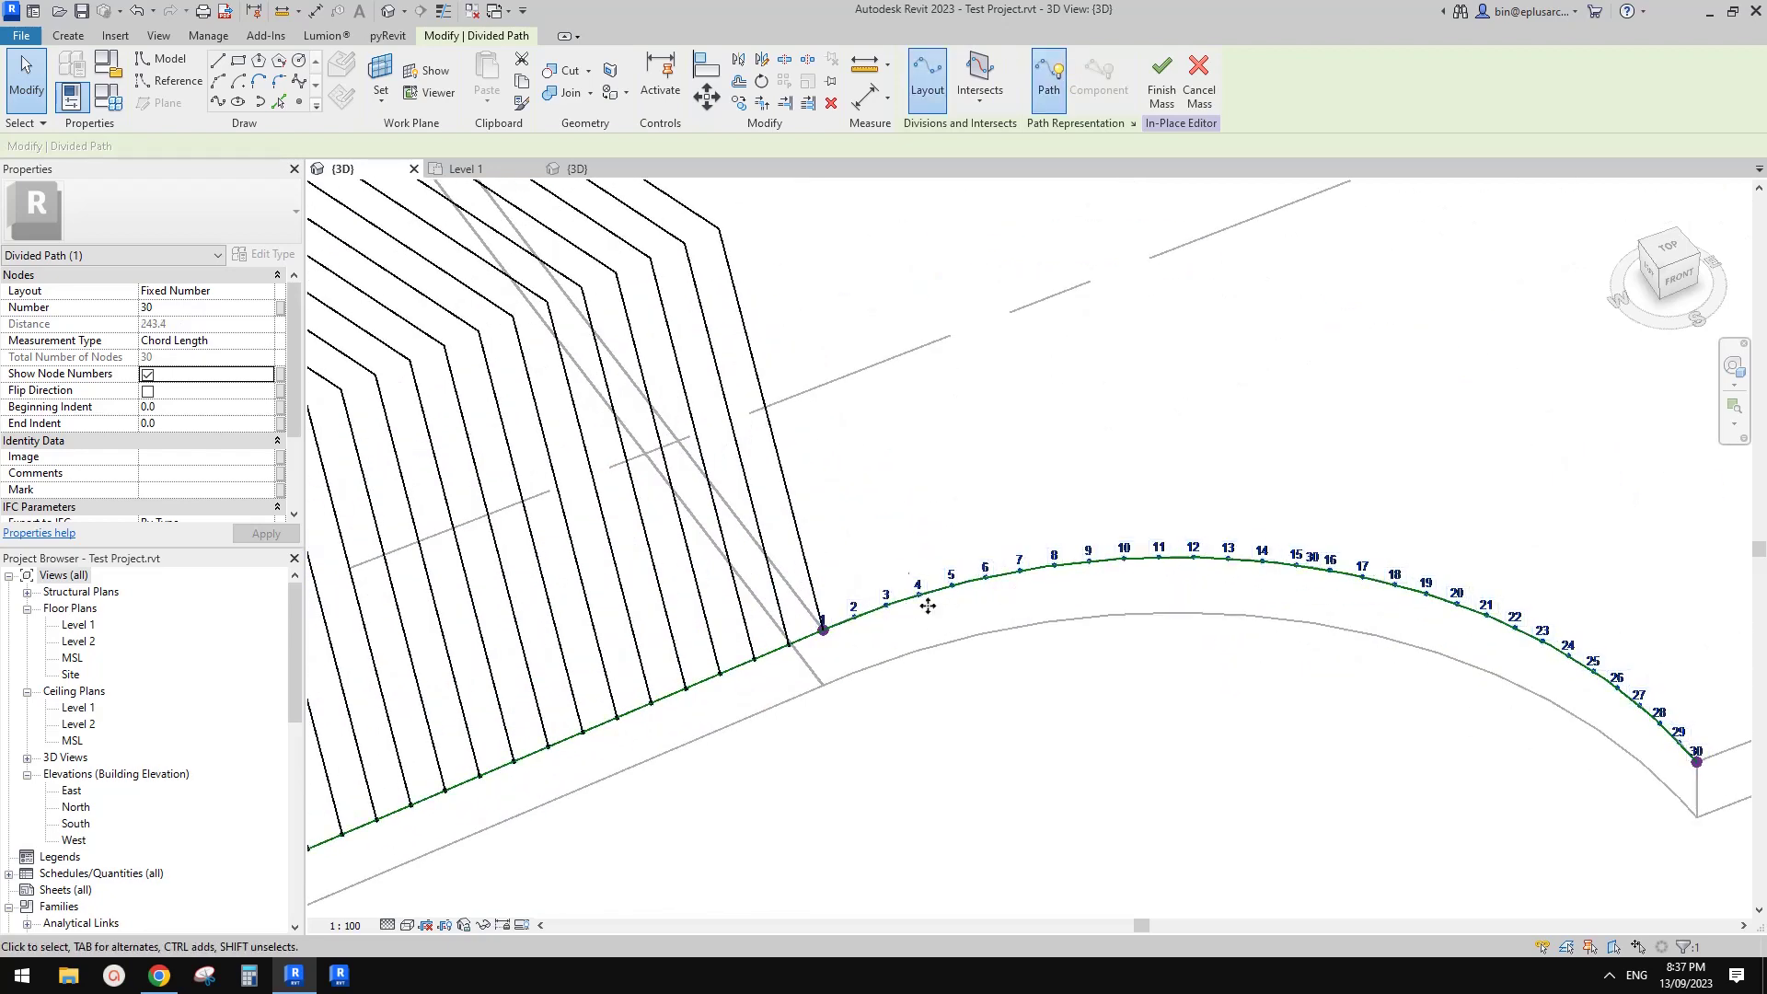
pyautogui.scroll(-3, 927, 606)
pyautogui.click(67, 35)
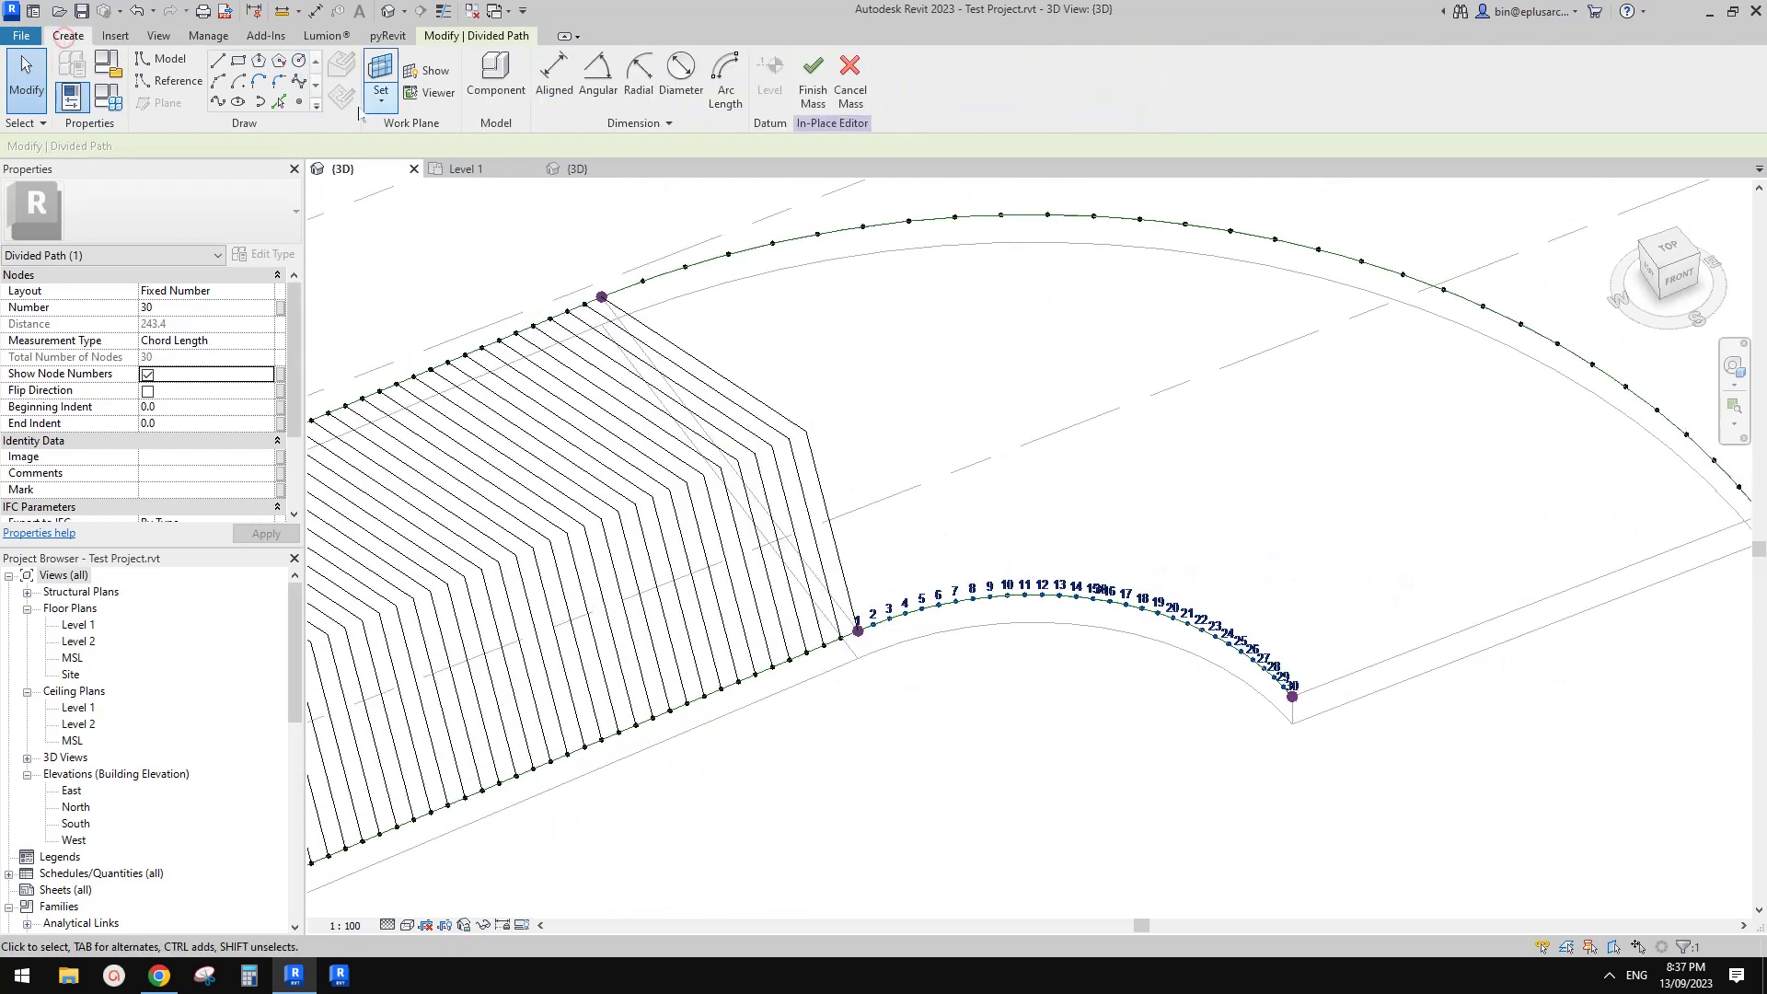
pyautogui.click(501, 81)
pyautogui.moveTo(826, 311); pyautogui.dragTo(817, 361, button='middle')
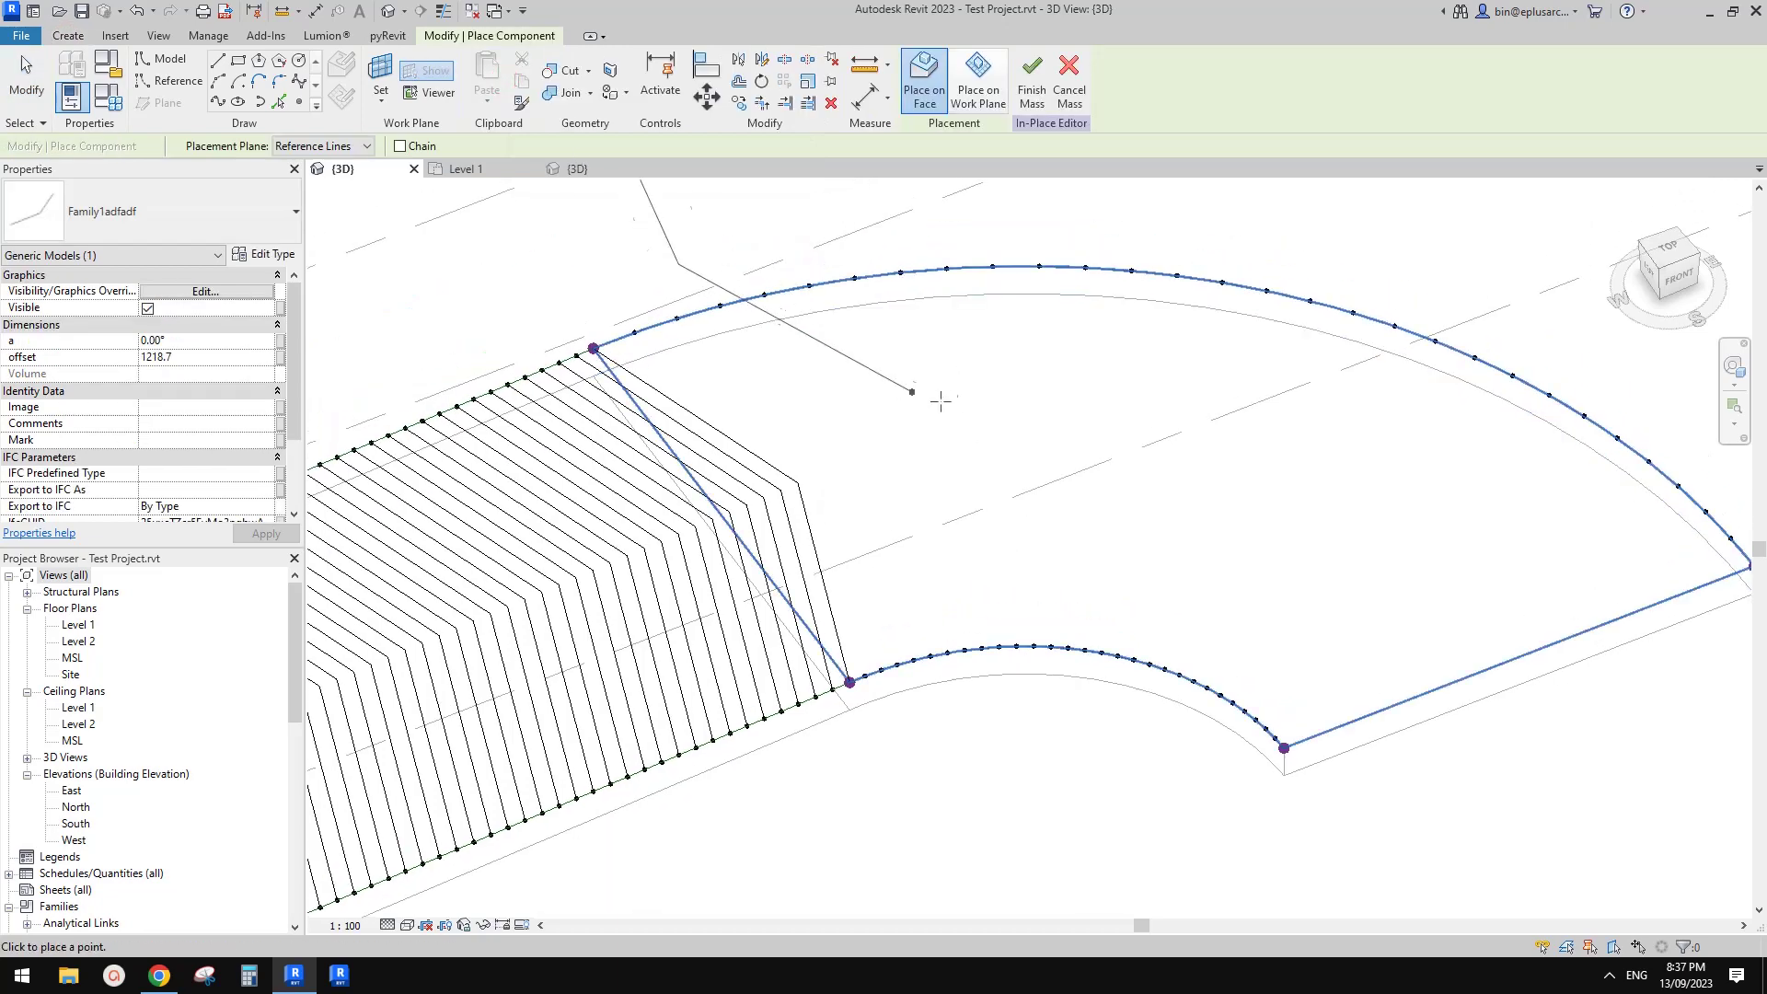
pyautogui.click(634, 332)
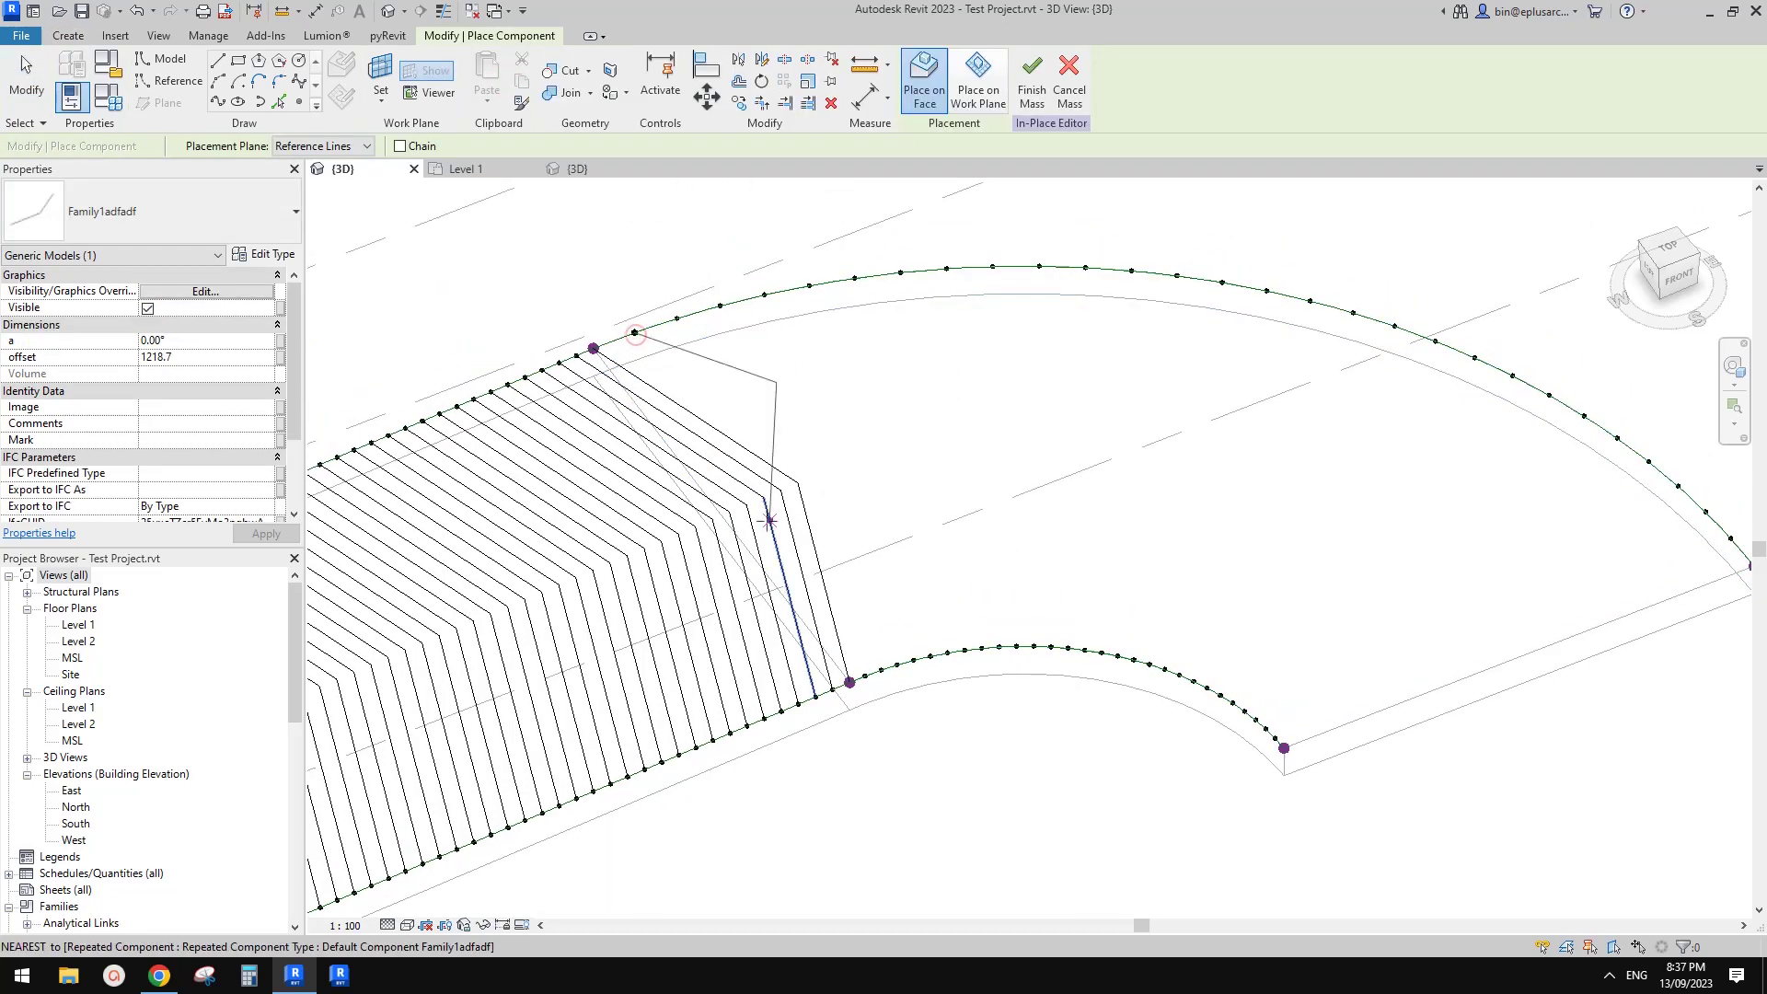
pyautogui.click(865, 676)
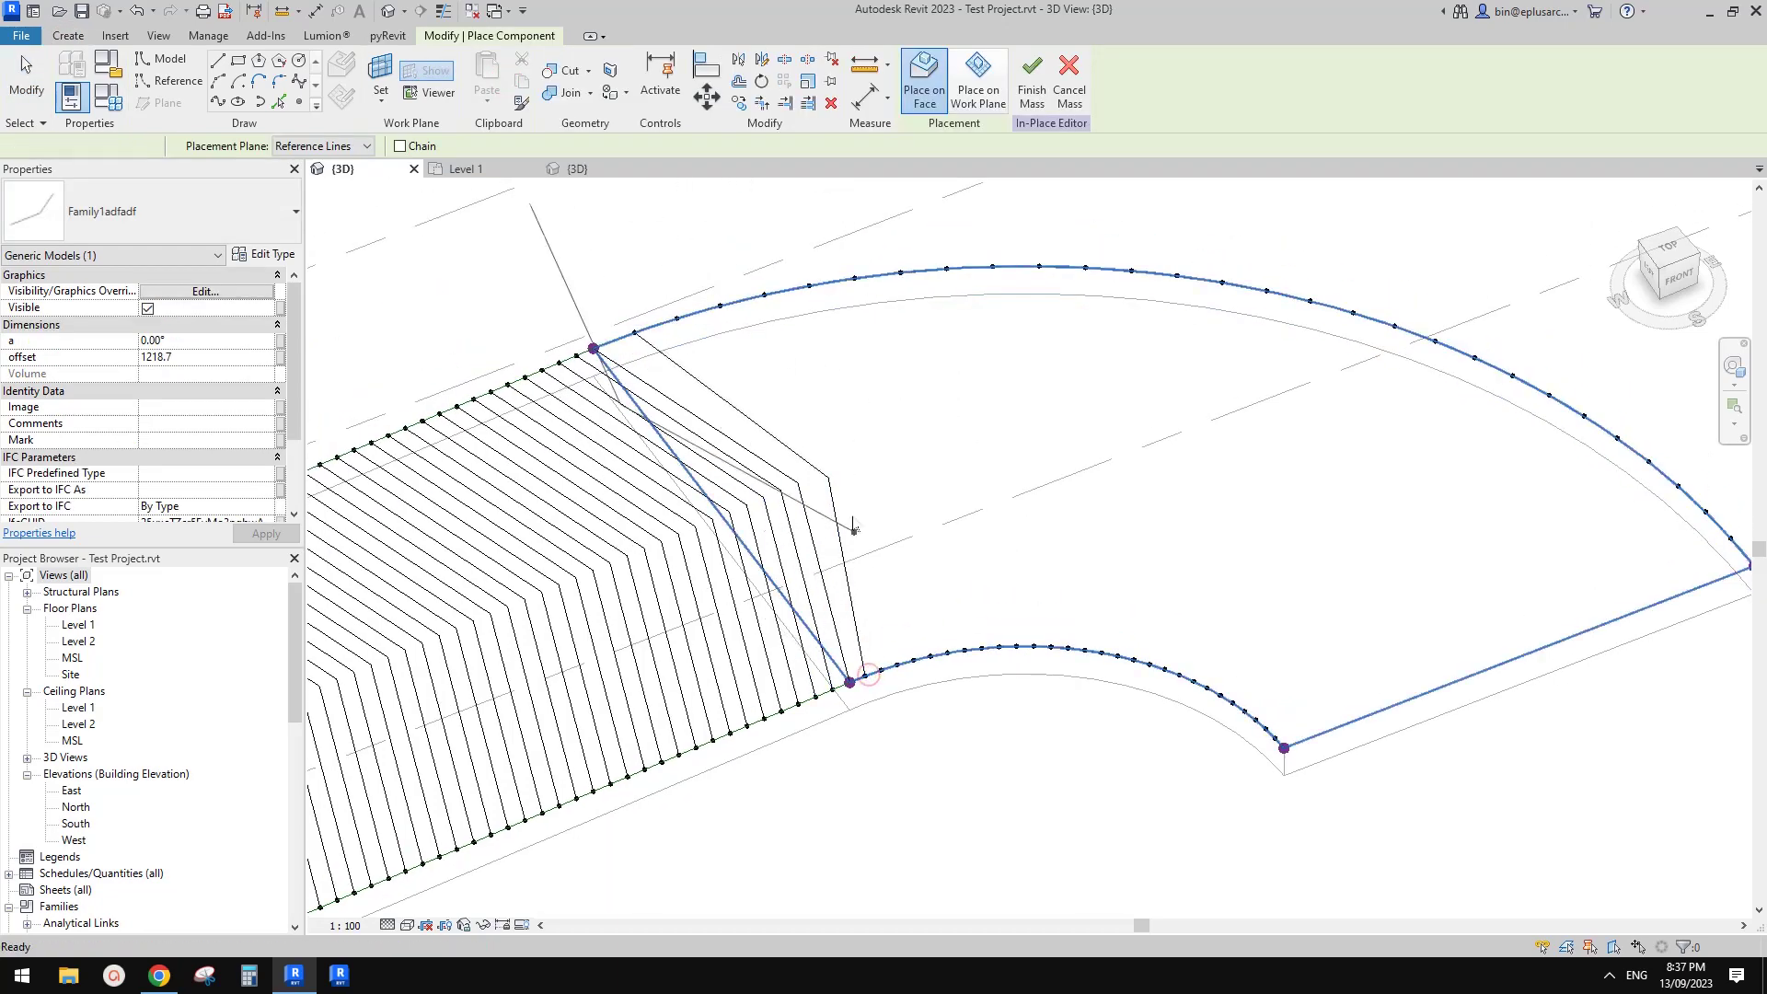
pyautogui.press('Escape')
# - Examine the placed chevron's tilt against the sloping slab and the curved paths from front and oblique views
pyautogui.keyDown('shift'); pyautogui.moveTo(699, 350); pyautogui.dragTo(761, 544, button='middle'); pyautogui.keyUp('shift')
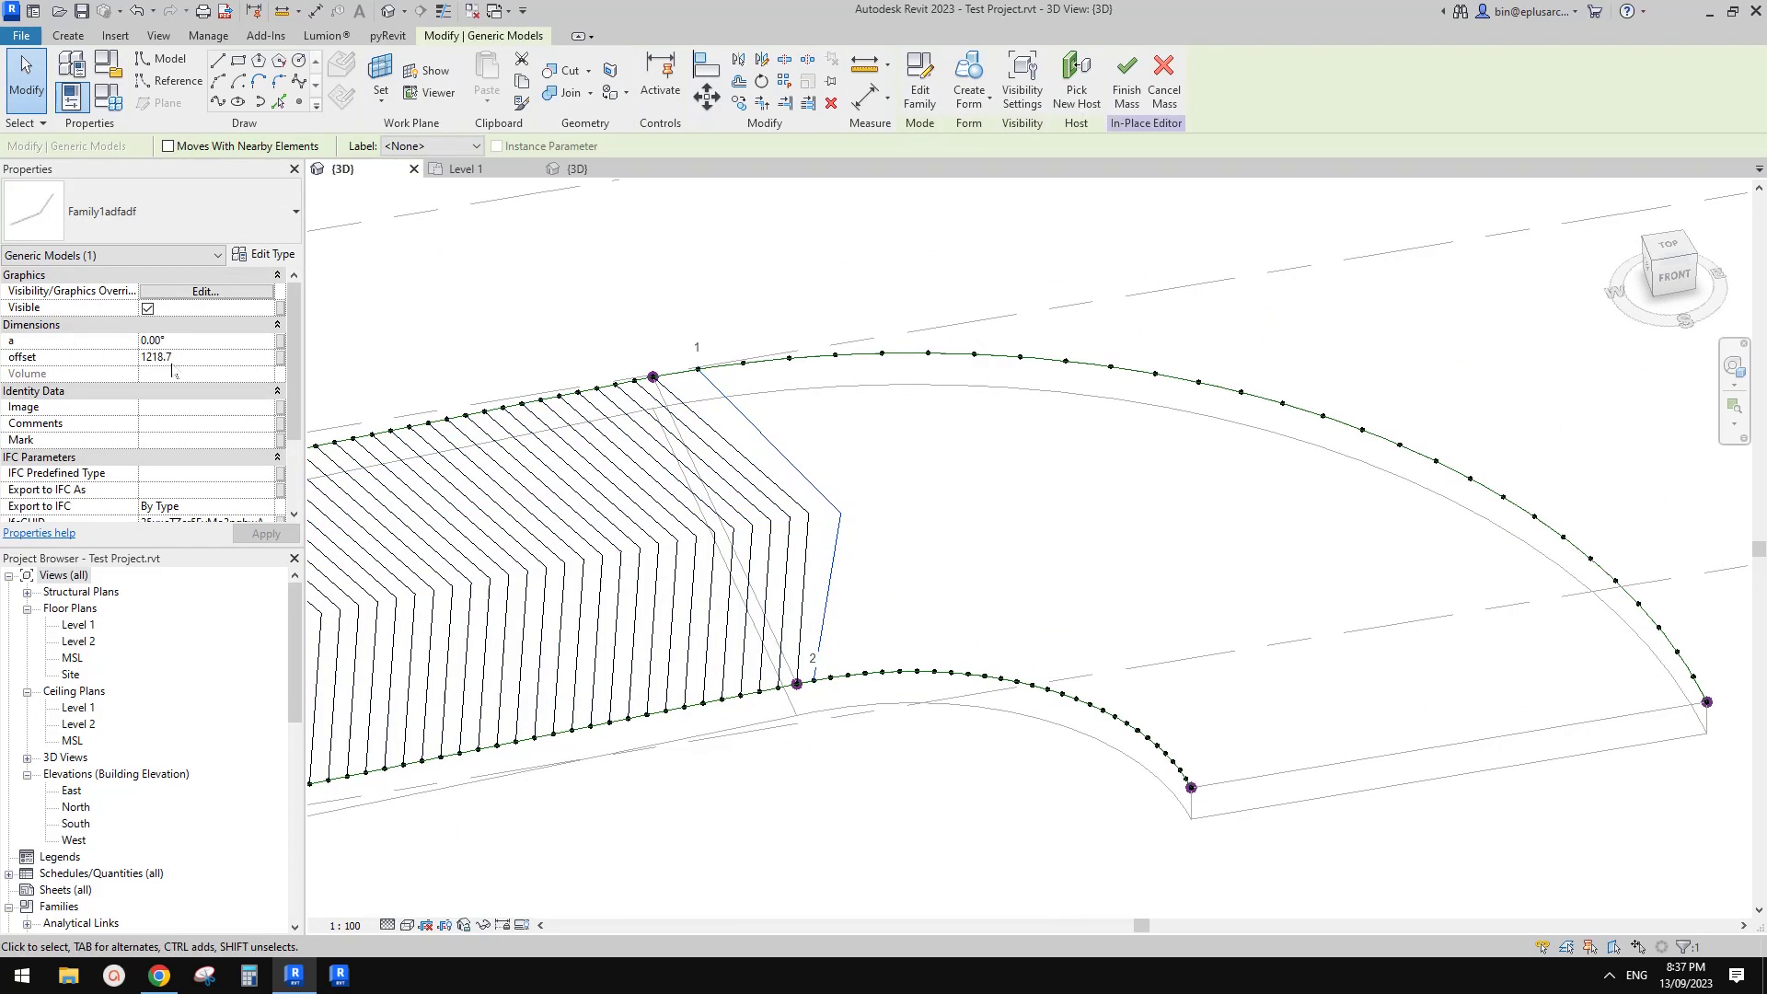
pyautogui.keyDown('shift'); pyautogui.moveTo(810, 546); pyautogui.dragTo(821, 380, button='middle'); pyautogui.keyUp('shift')
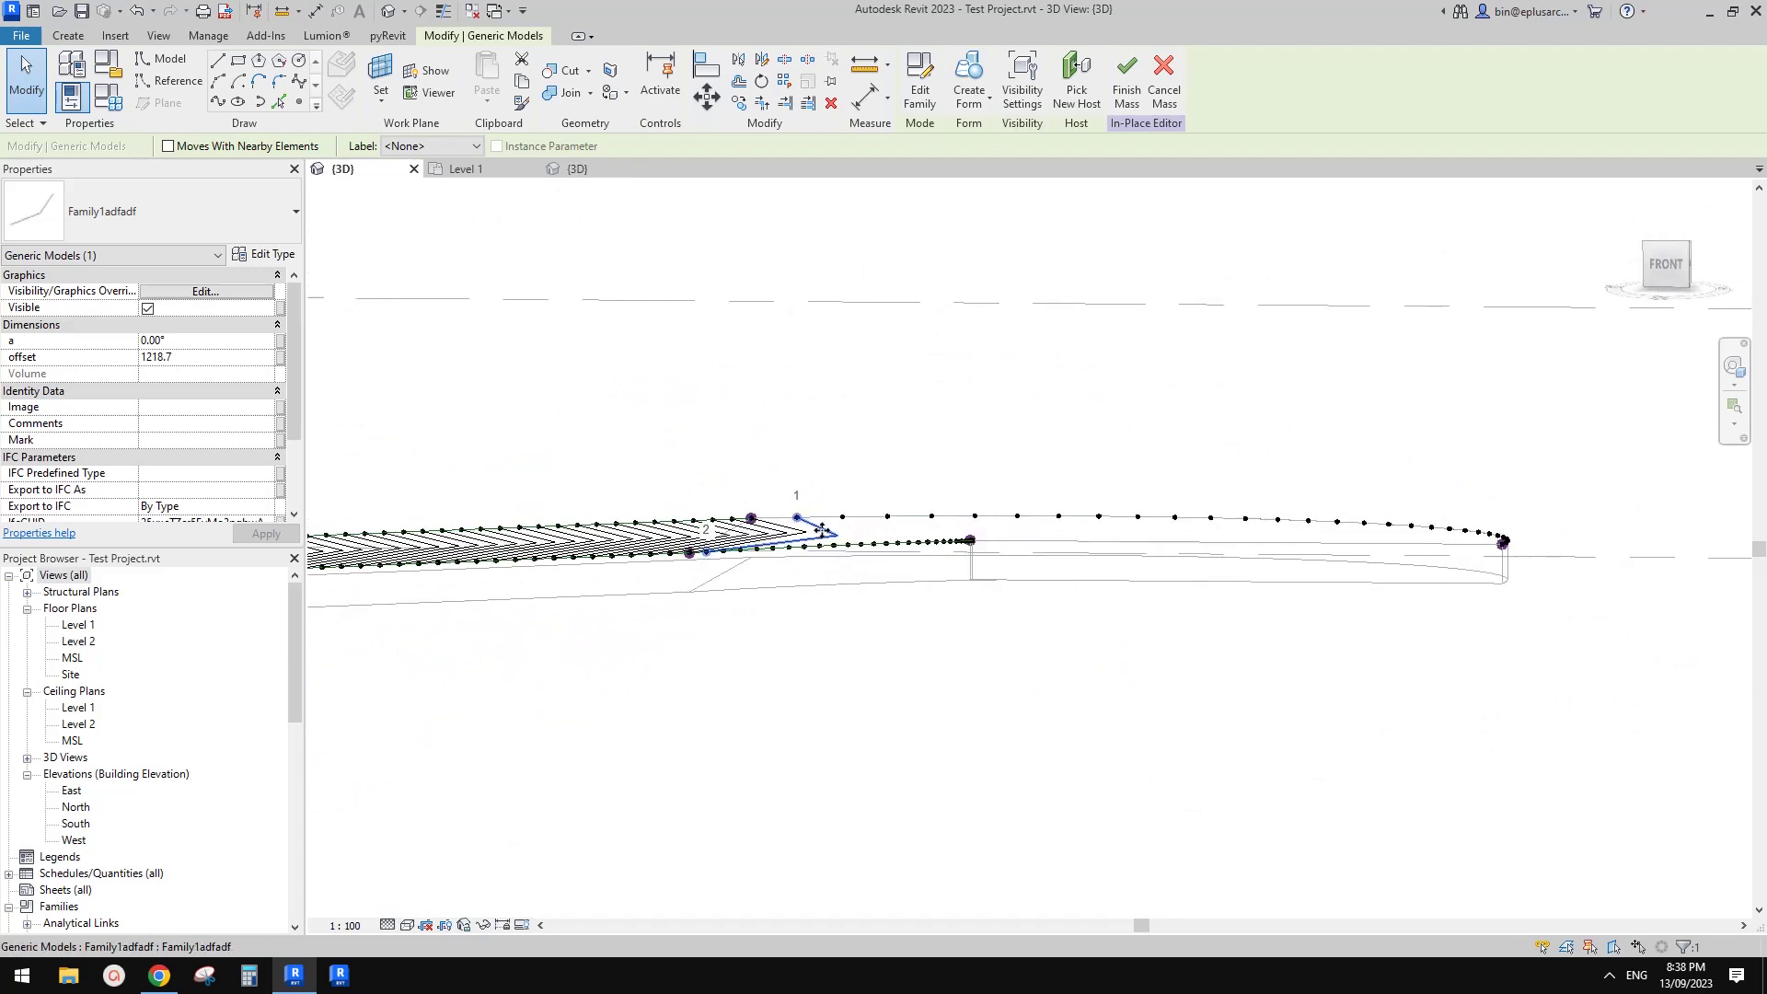
pyautogui.keyDown('shift'); pyautogui.moveTo(672, 442); pyautogui.dragTo(820, 534, button='middle'); pyautogui.keyUp('shift')
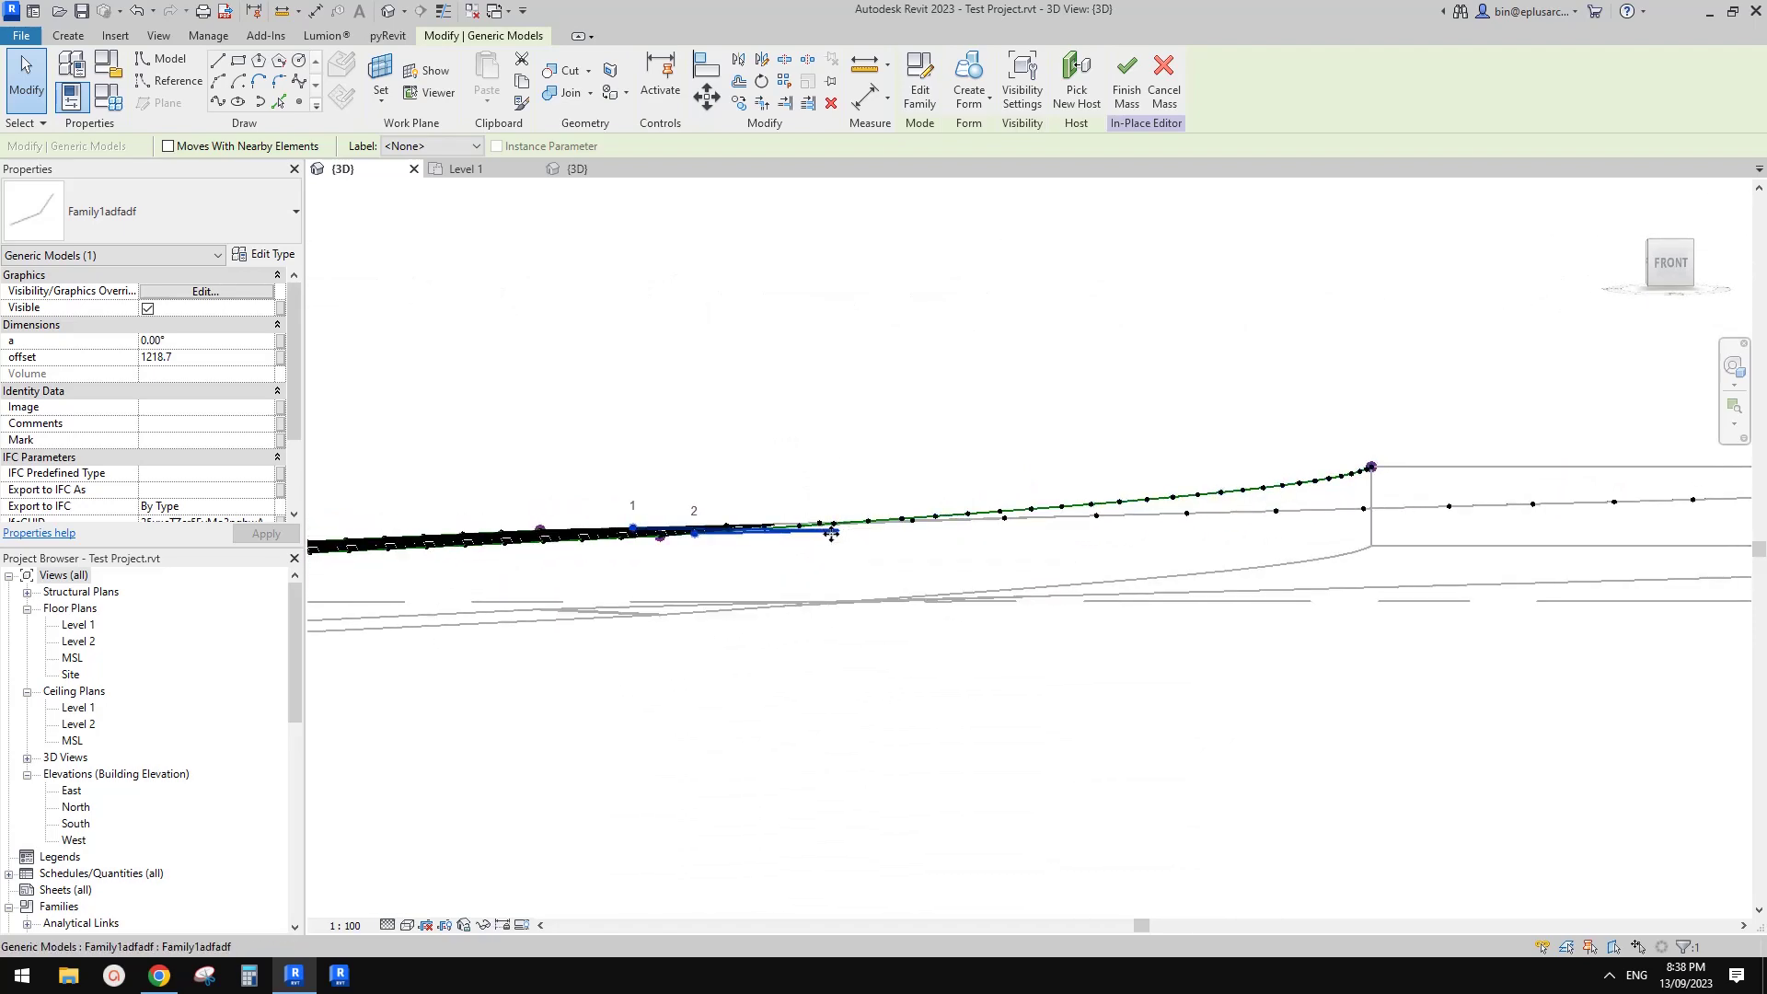
pyautogui.keyDown('shift'); pyautogui.moveTo(961, 547); pyautogui.dragTo(772, 504, button='middle'); pyautogui.keyUp('shift')
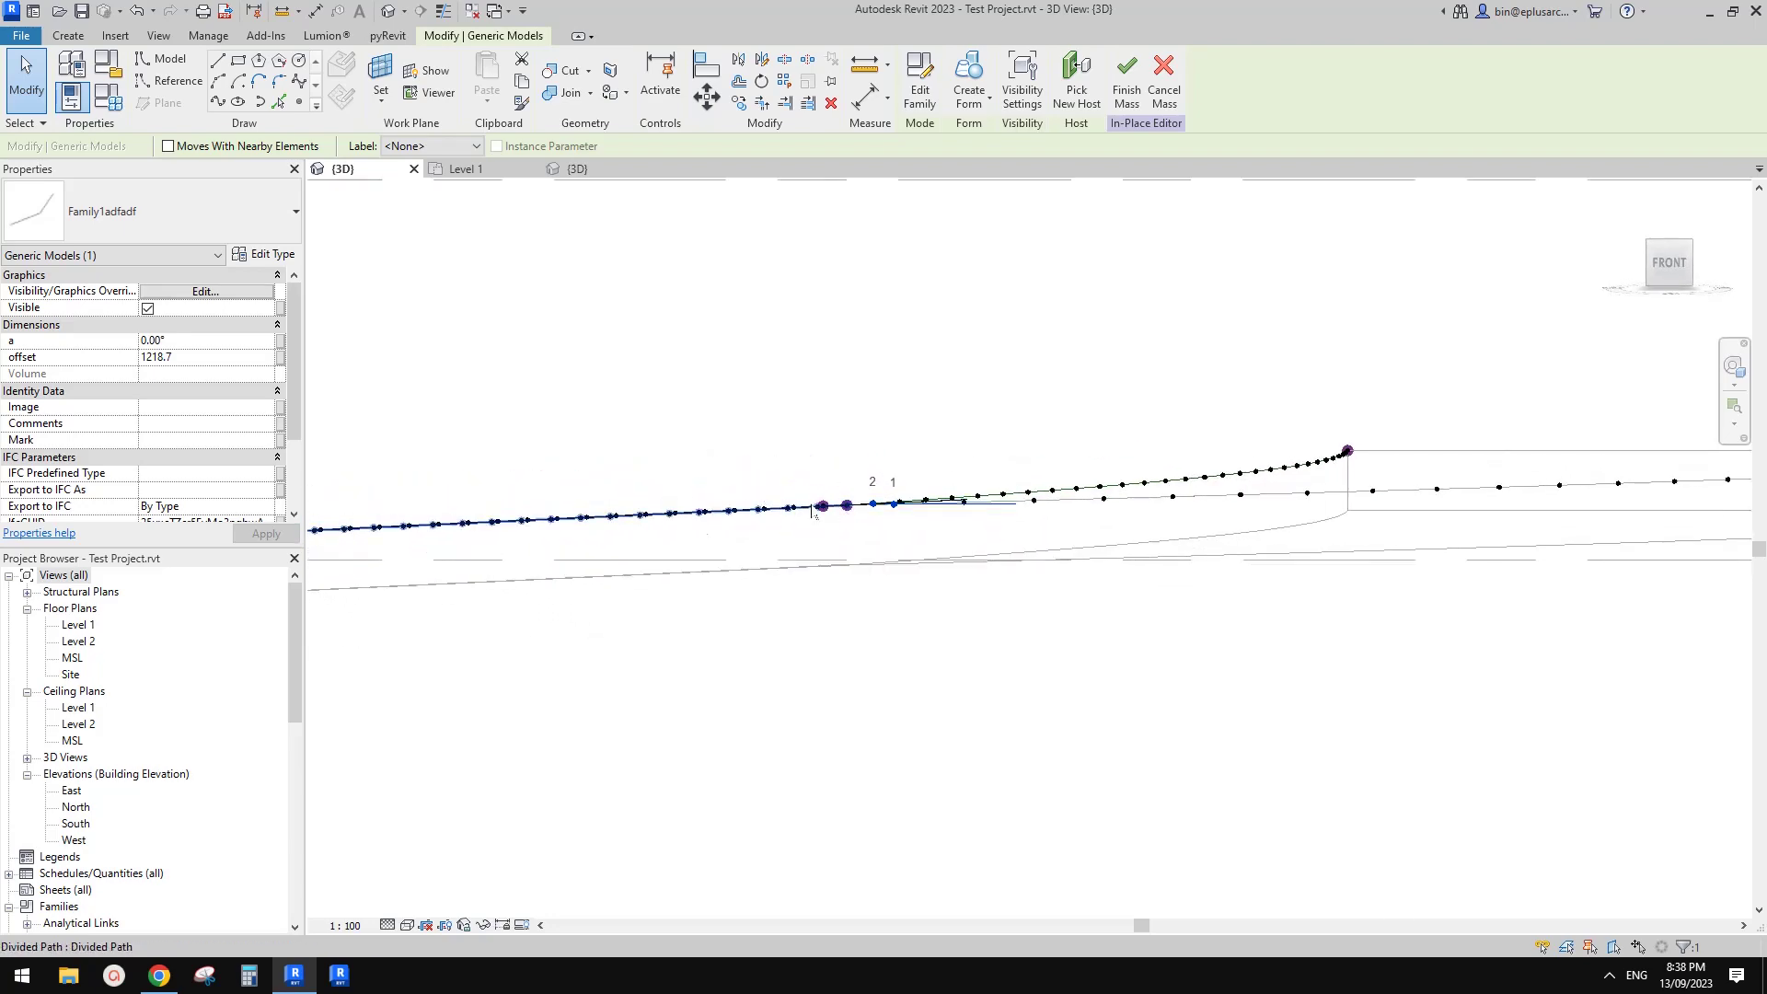
pyautogui.keyDown('shift'); pyautogui.moveTo(903, 528); pyautogui.dragTo(810, 543, button='middle'); pyautogui.keyUp('shift')
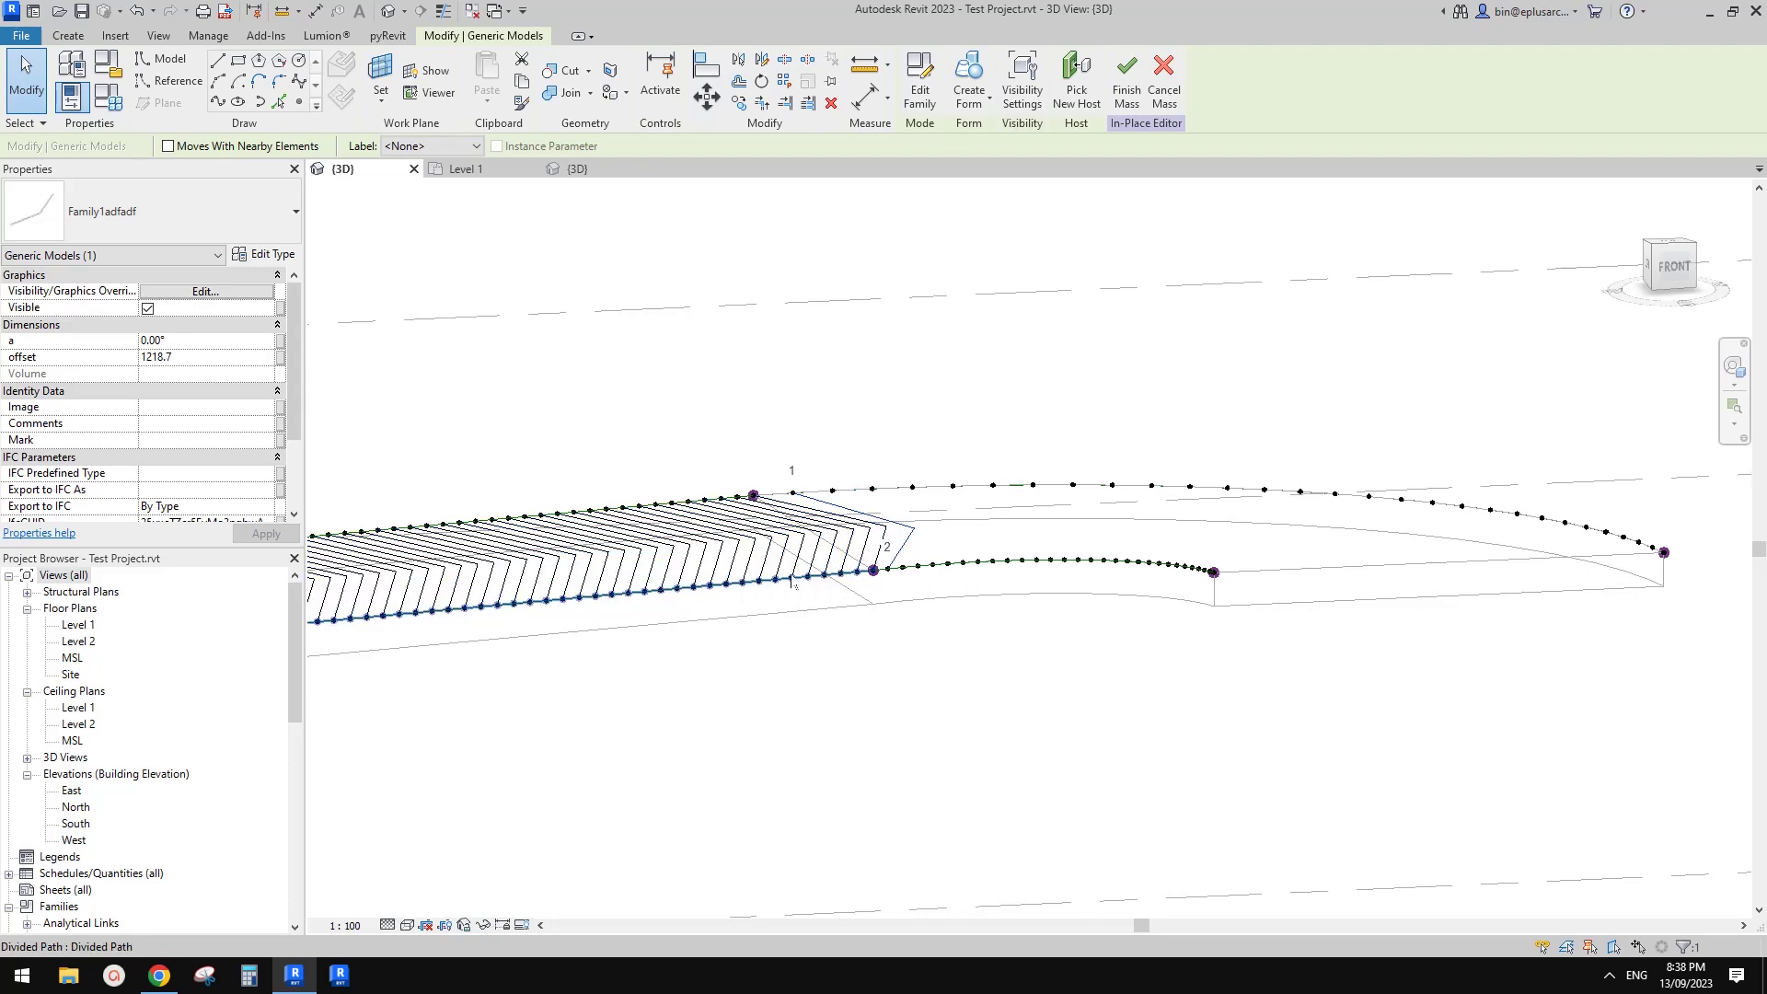
pyautogui.keyDown('shift'); pyautogui.moveTo(773, 577); pyautogui.dragTo(807, 575, button='middle'); pyautogui.keyUp('shift')
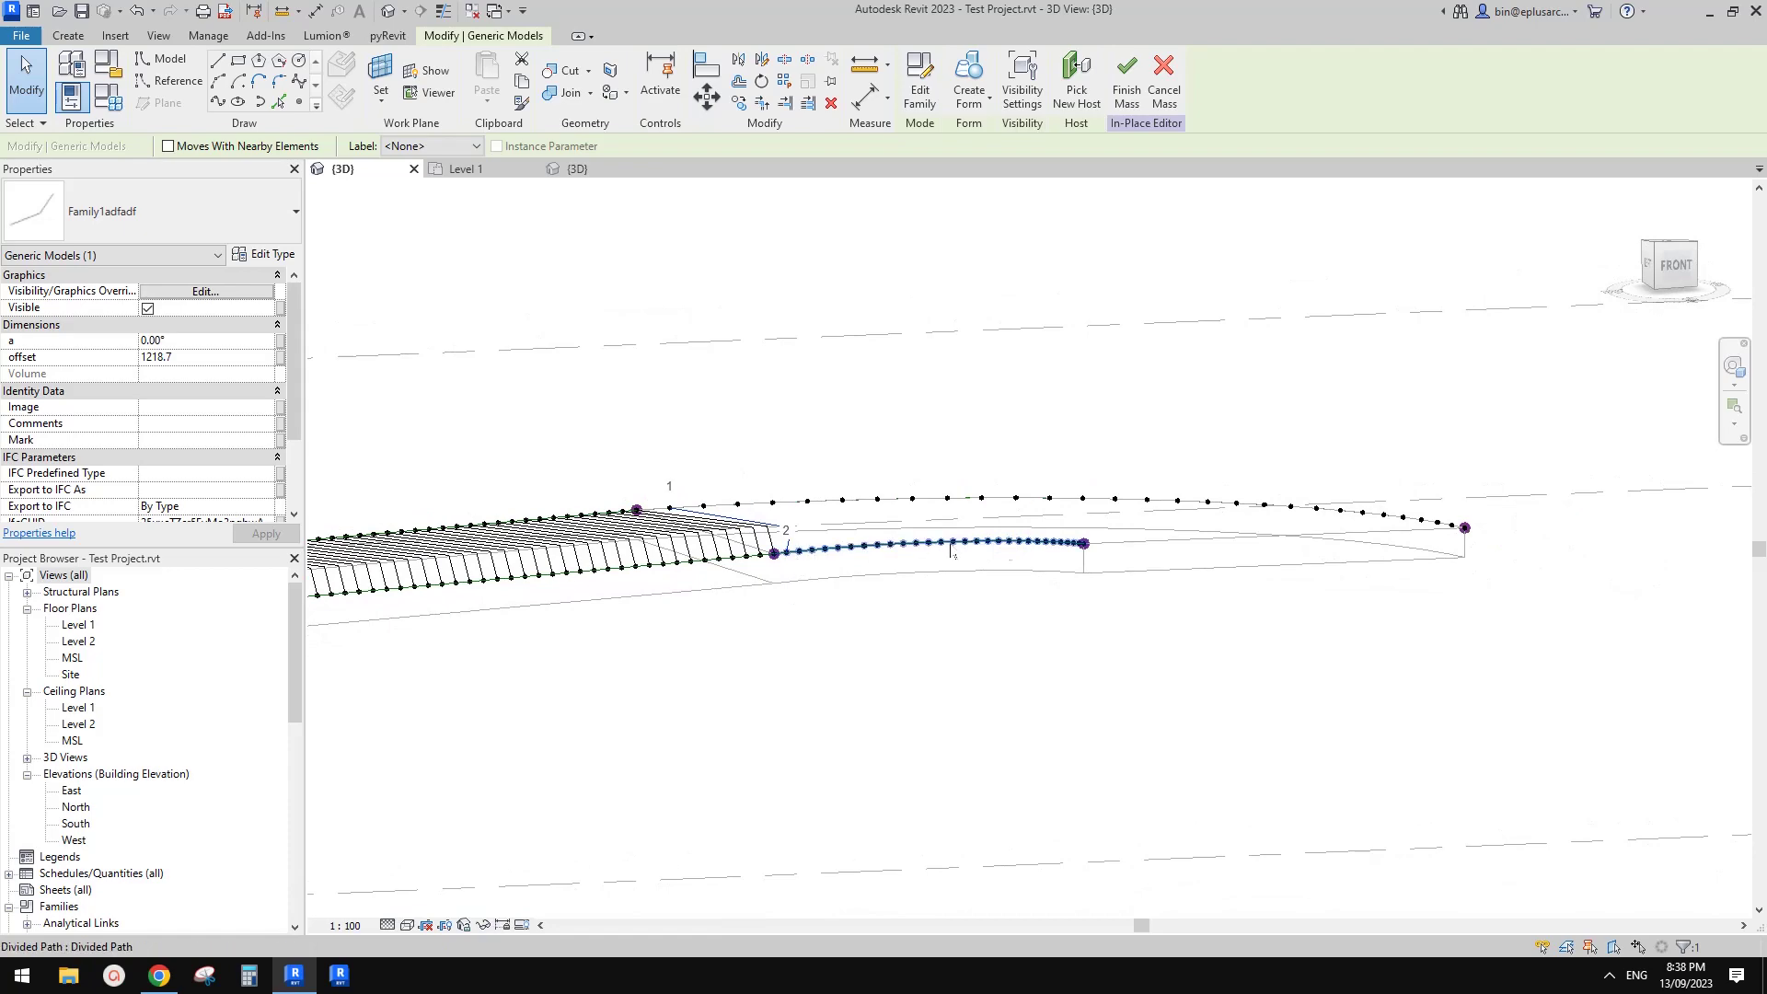
pyautogui.keyDown('shift'); pyautogui.moveTo(1213, 513); pyautogui.dragTo(1107, 562, button='middle'); pyautogui.keyUp('shift')
pyautogui.moveTo(1001, 525); pyautogui.dragTo(1090, 551, button='middle')
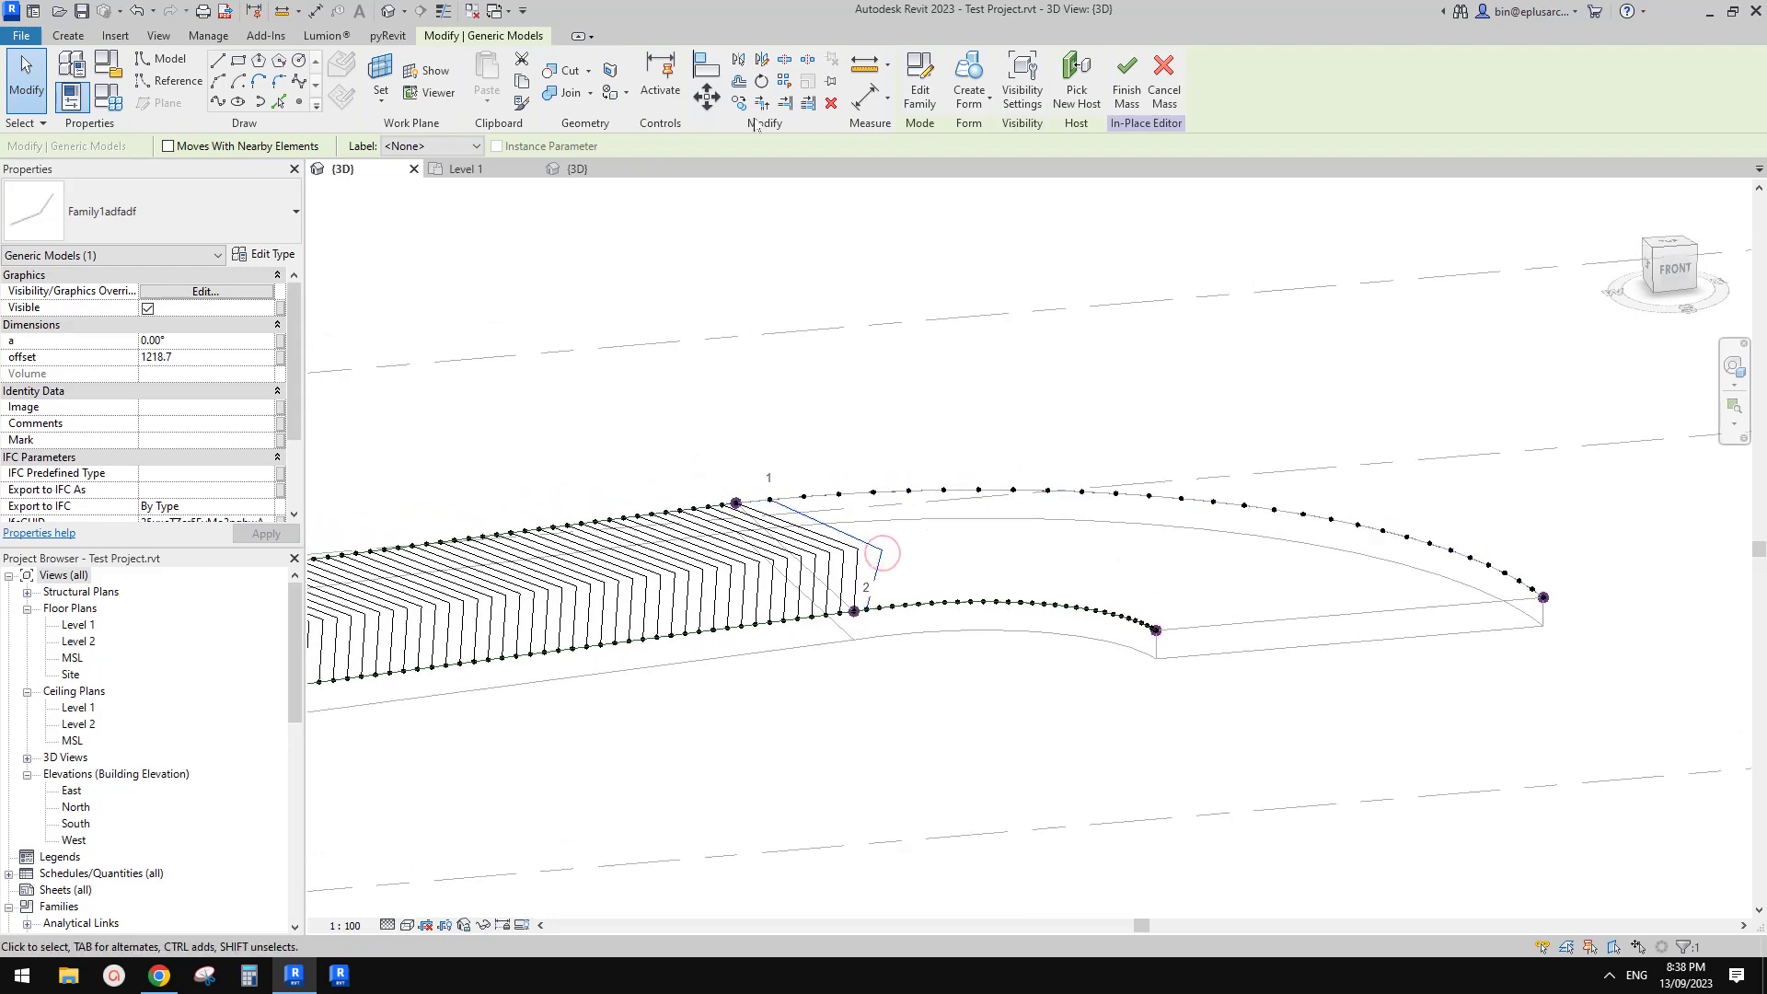
# - Repeat the placed component along both curved divided paths
pyautogui.click(784, 88)
pyautogui.keyDown('shift'); pyautogui.moveTo(1137, 446); pyautogui.dragTo(891, 559, button='middle'); pyautogui.keyUp('shift')
pyautogui.scroll(5, 891, 558)
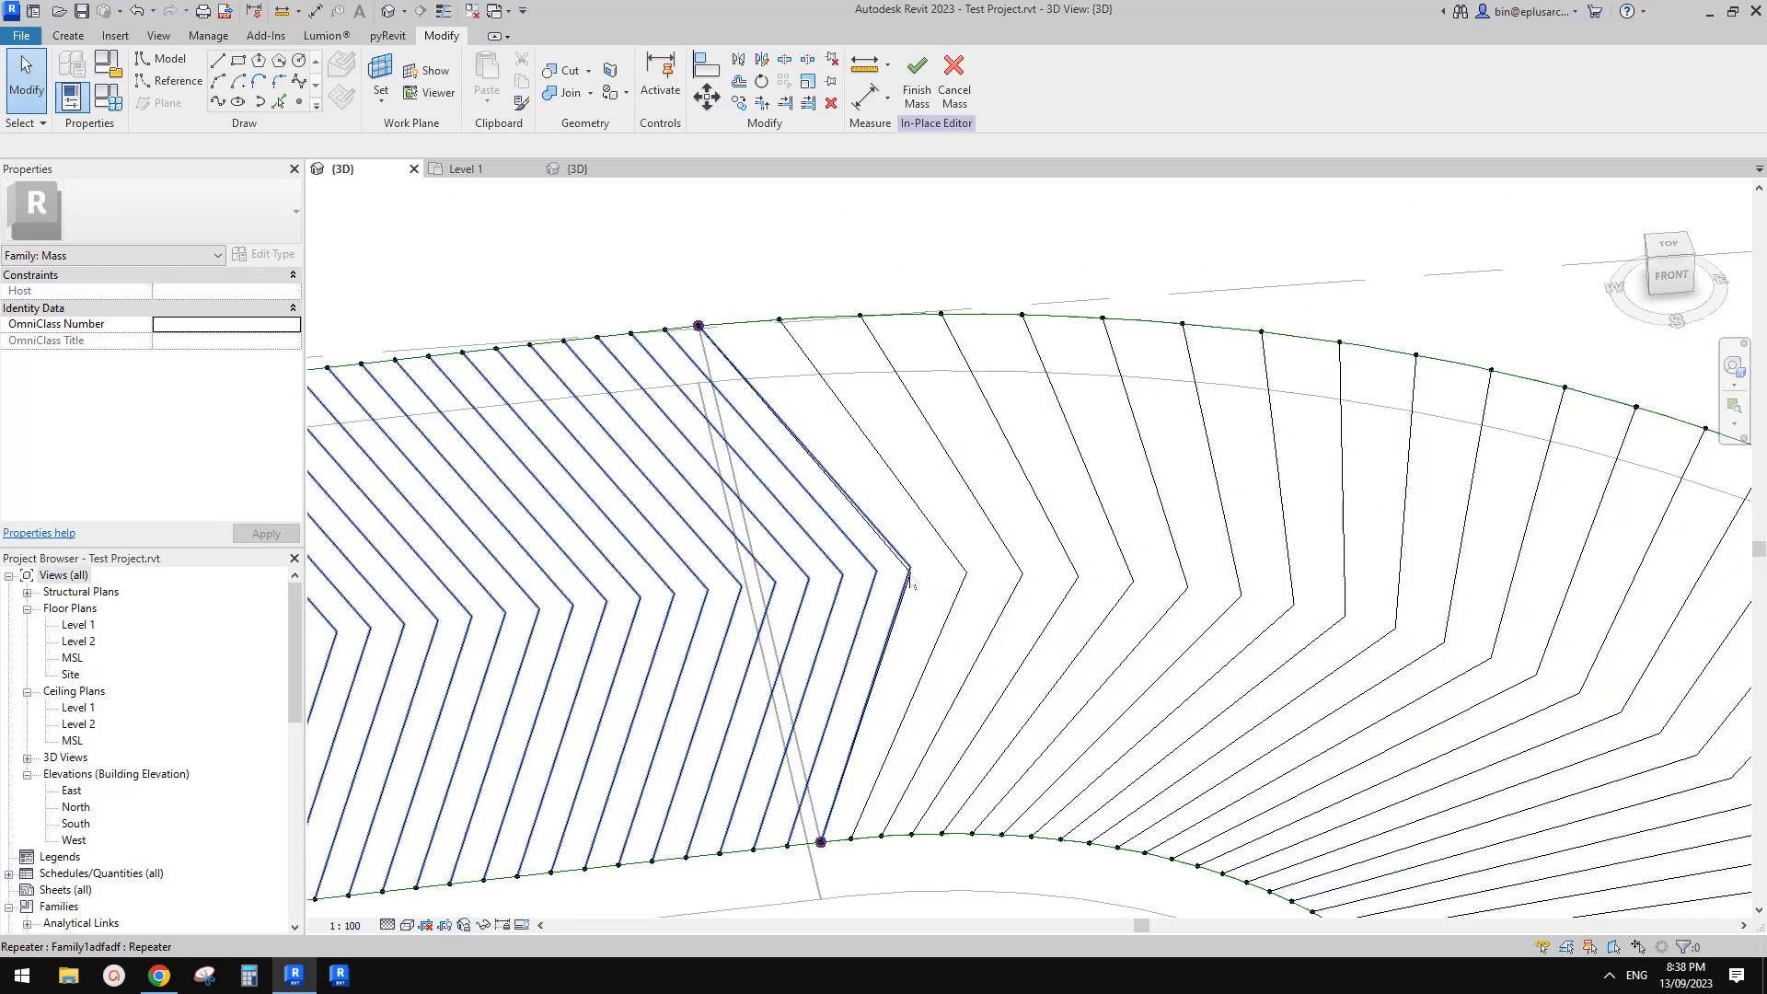
# - Delete the curved run's first chevron, which overlaps the last chevron of the straight run
pyautogui.scroll(3, 911, 586)
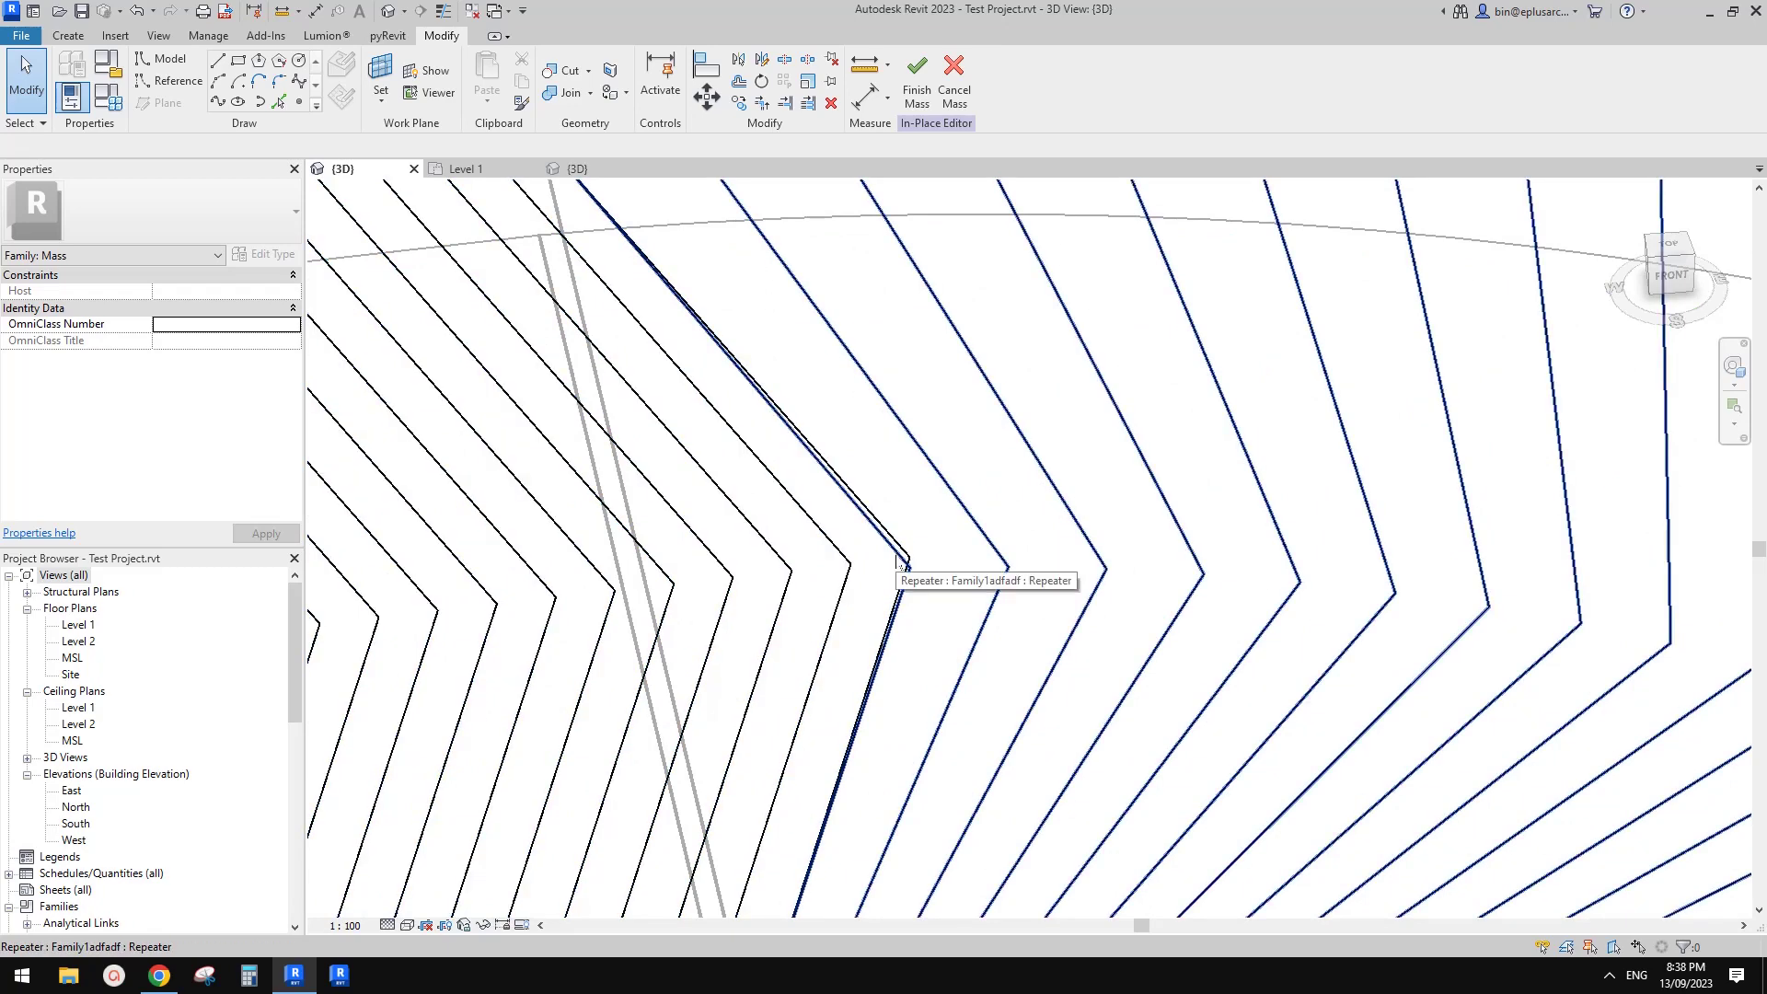
pyautogui.press('Tab')
pyautogui.click(898, 559)
pyautogui.press('Escape')
pyautogui.scroll(-1, 904, 549)
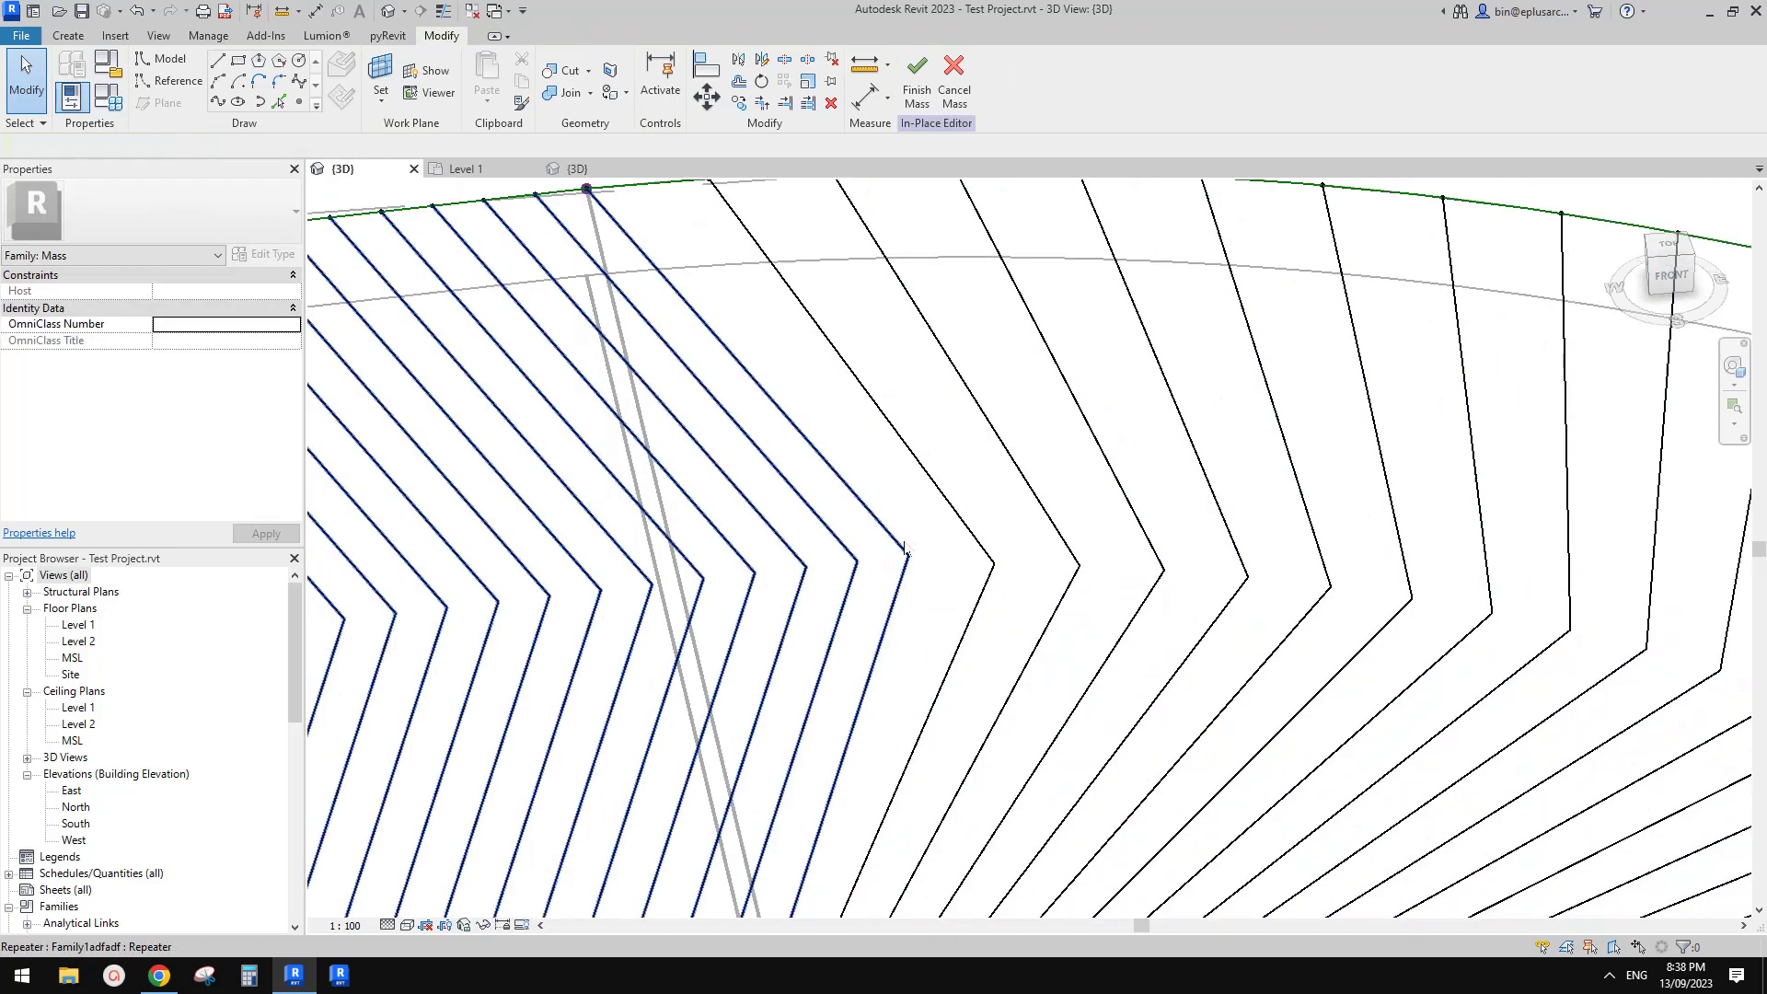
pyautogui.scroll(-5, 957, 544)
# - Delete the last three repeated chevrons at the far end of the curved run
pyautogui.keyDown('shift'); pyautogui.moveTo(961, 543); pyautogui.dragTo(1350, 493, button='middle'); pyautogui.keyUp('shift')
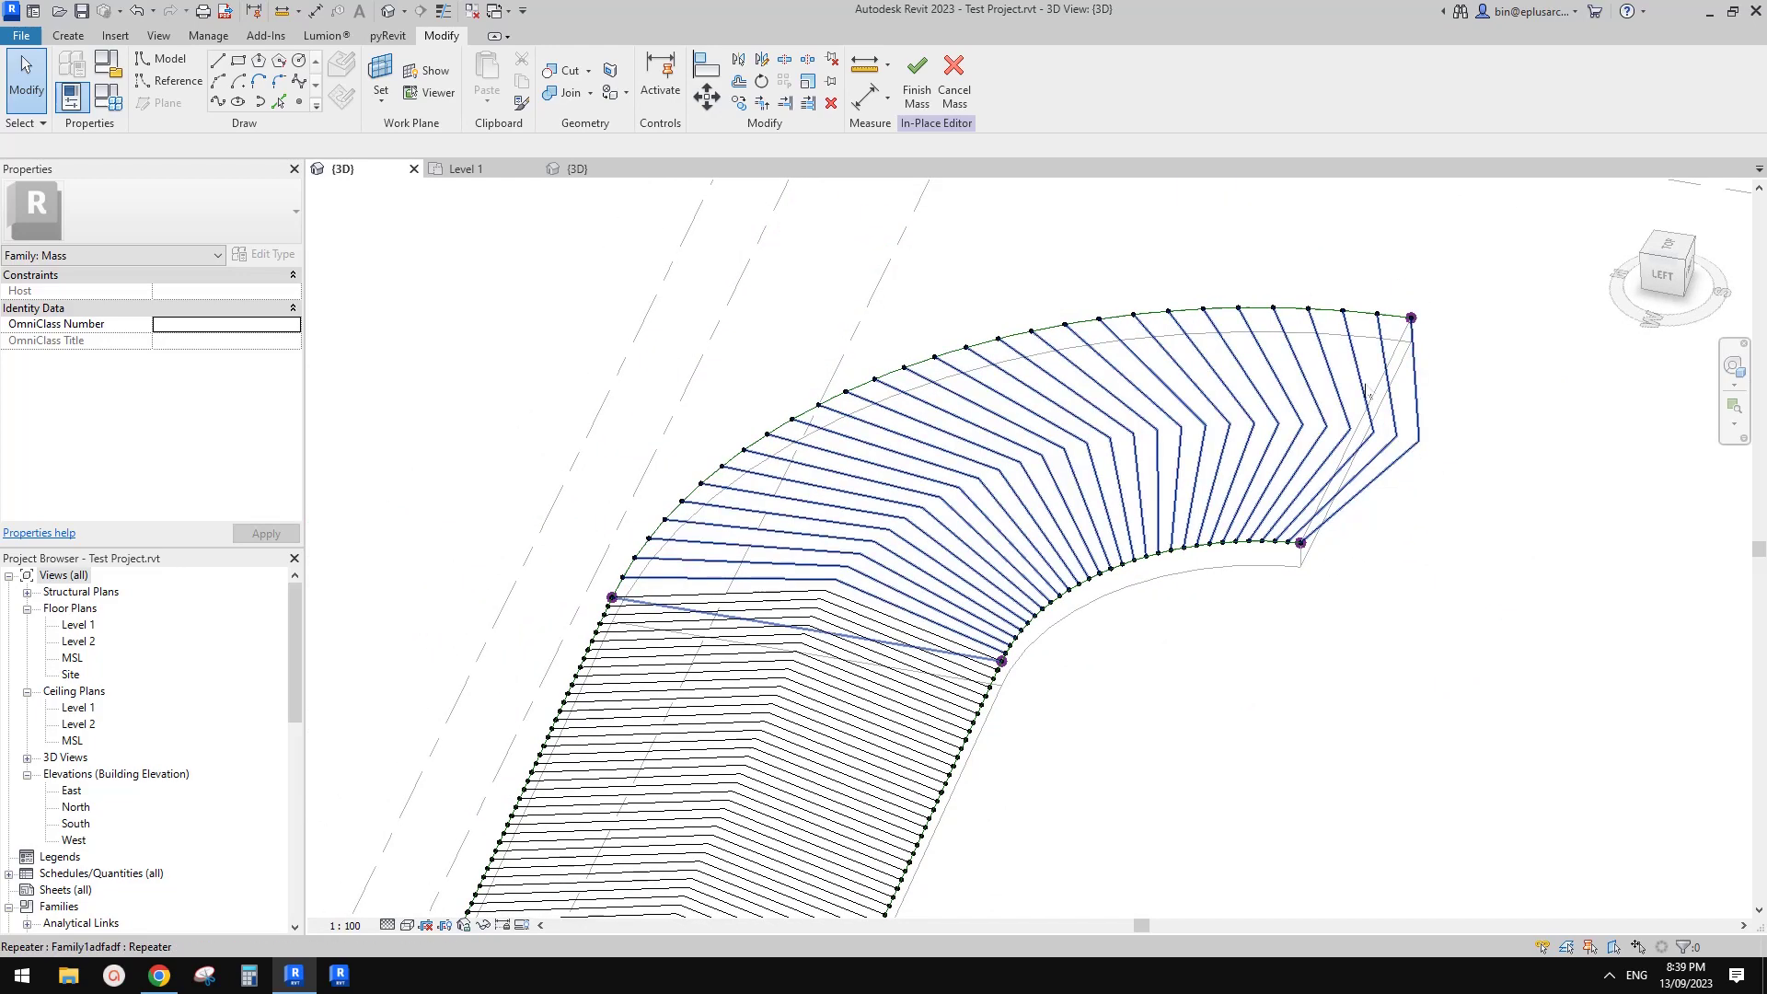
pyautogui.click(1382, 430)
pyautogui.press('Delete')
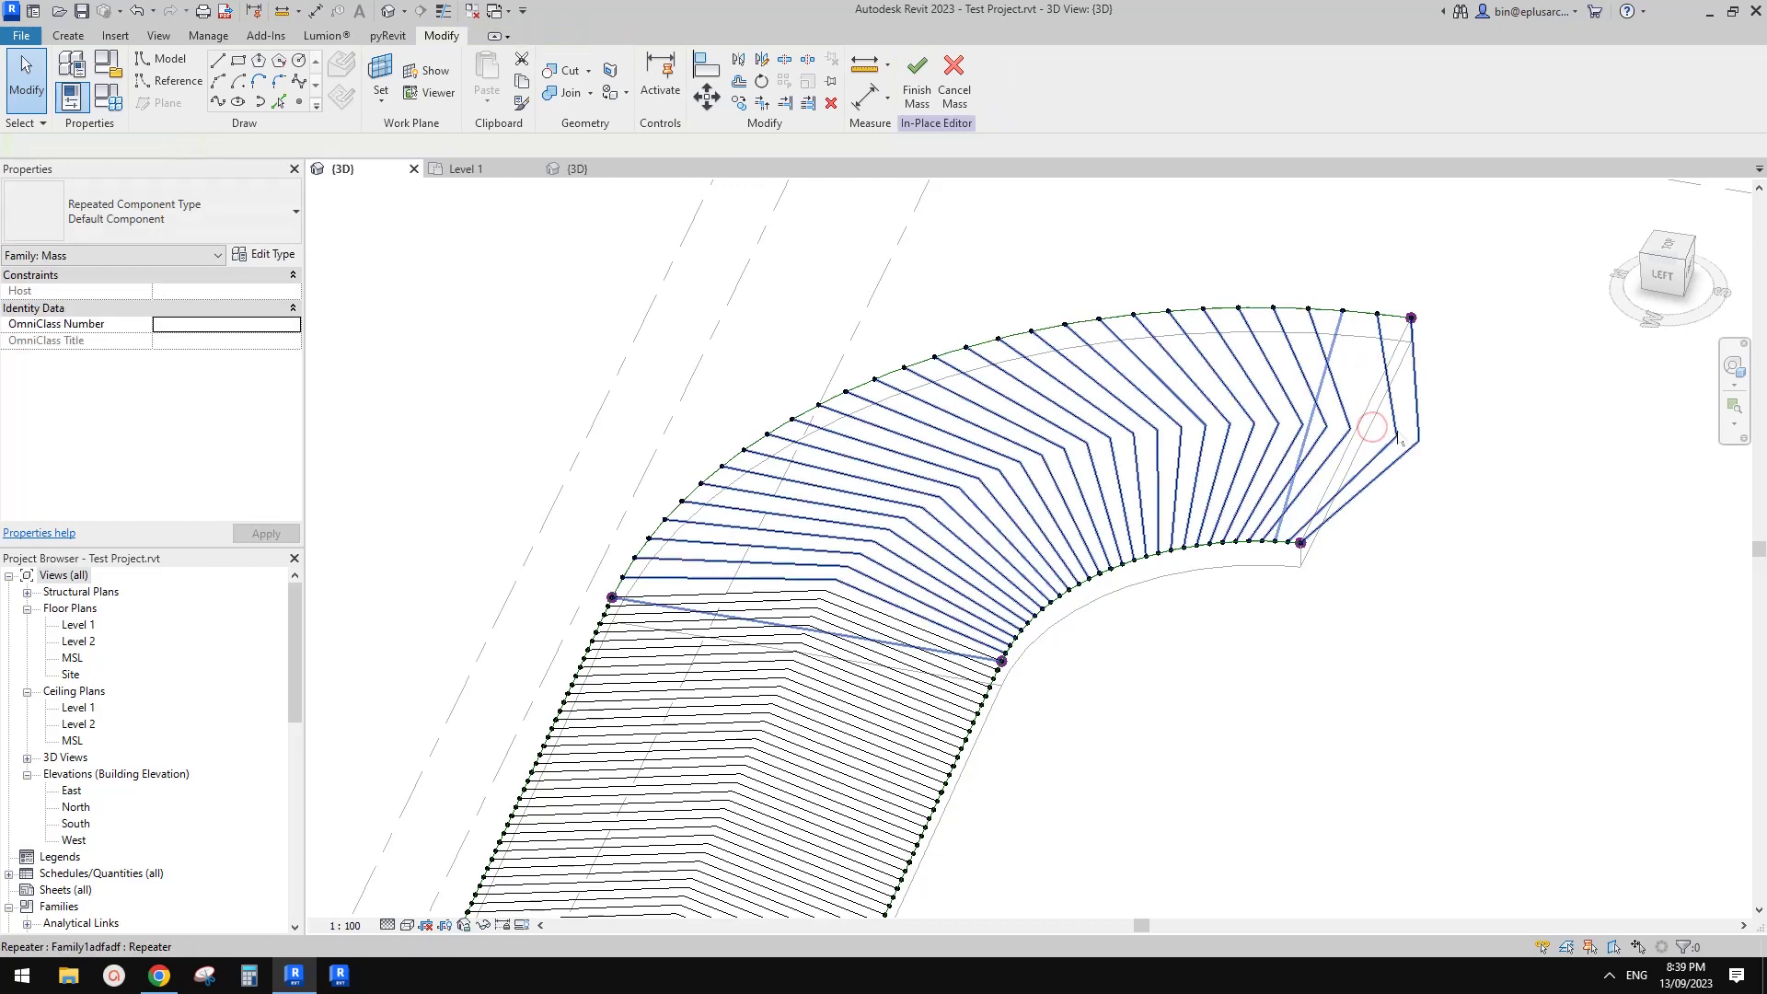
pyautogui.click(1394, 431)
pyautogui.press('Escape')
pyautogui.press('Tab')
pyautogui.click(1397, 434)
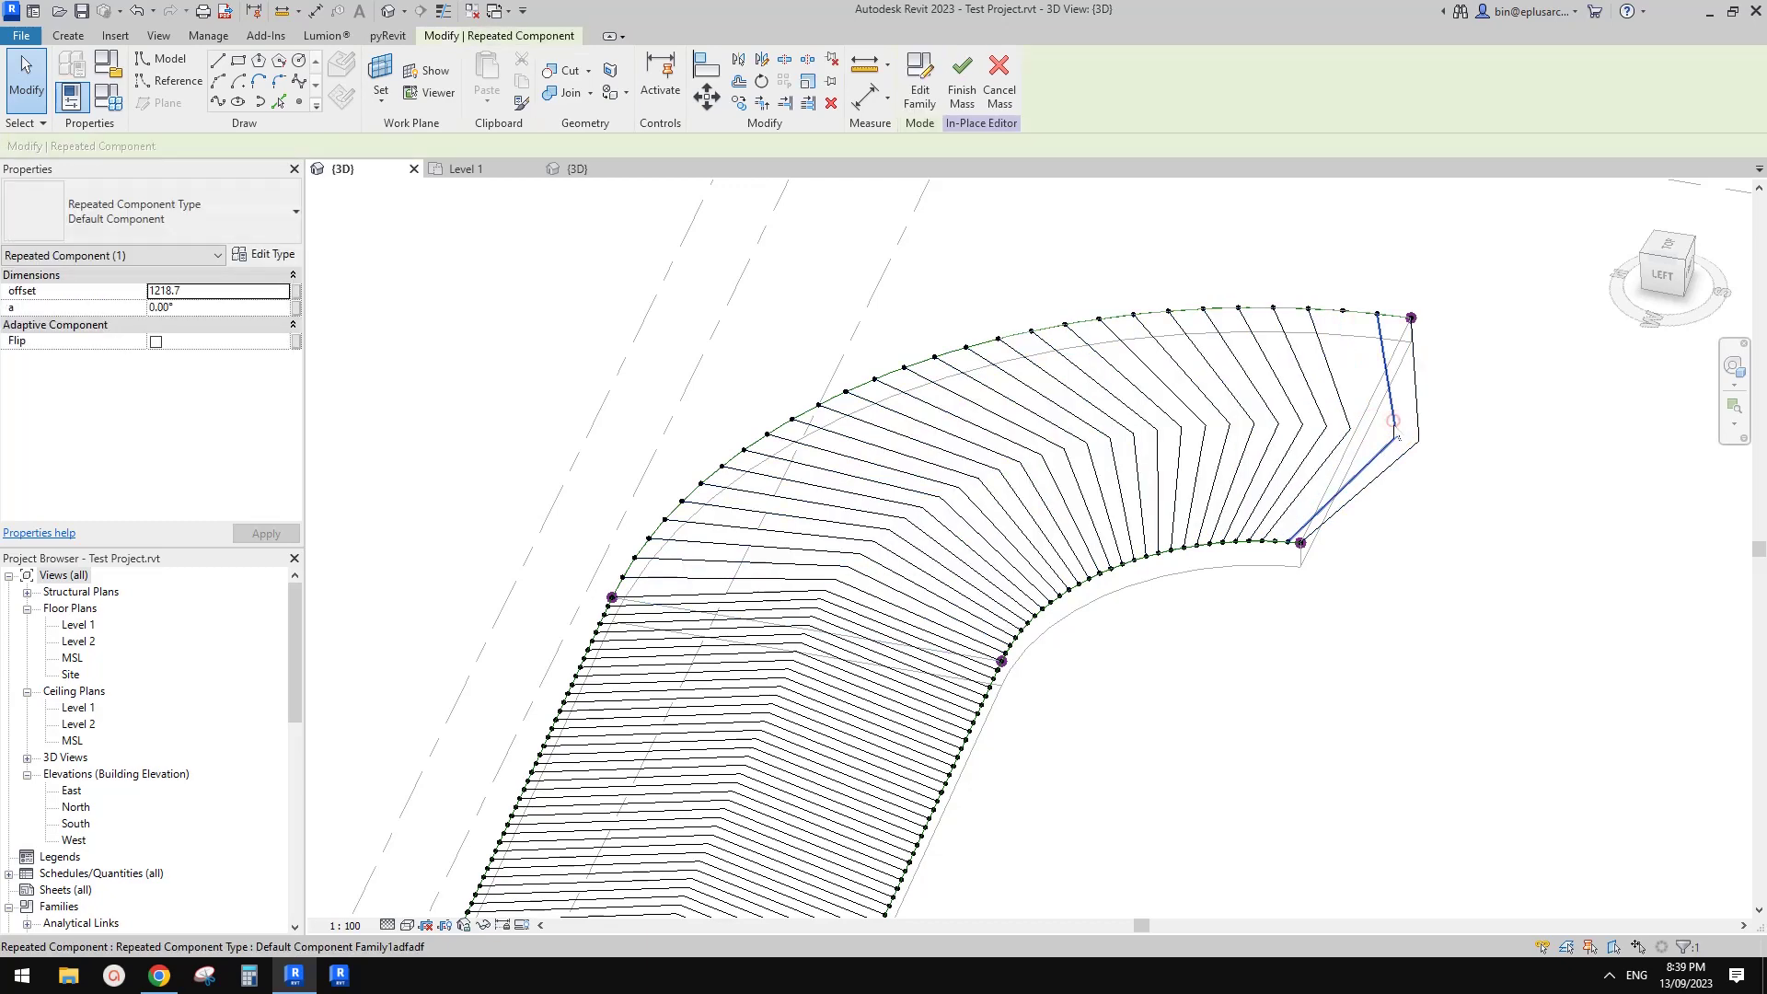
pyautogui.press('Escape')
pyautogui.click(1418, 428)
pyautogui.press('Delete')
# - Set the number of nodes to 35 on both the inner and outer curved divided paths
pyautogui.keyDown('shift'); pyautogui.moveTo(1414, 430); pyautogui.dragTo(938, 515, button='middle'); pyautogui.keyUp('shift')
pyautogui.scroll(-1, 1252, 486)
pyautogui.scroll(2, 1270, 741)
pyautogui.scroll(2, 1233, 734)
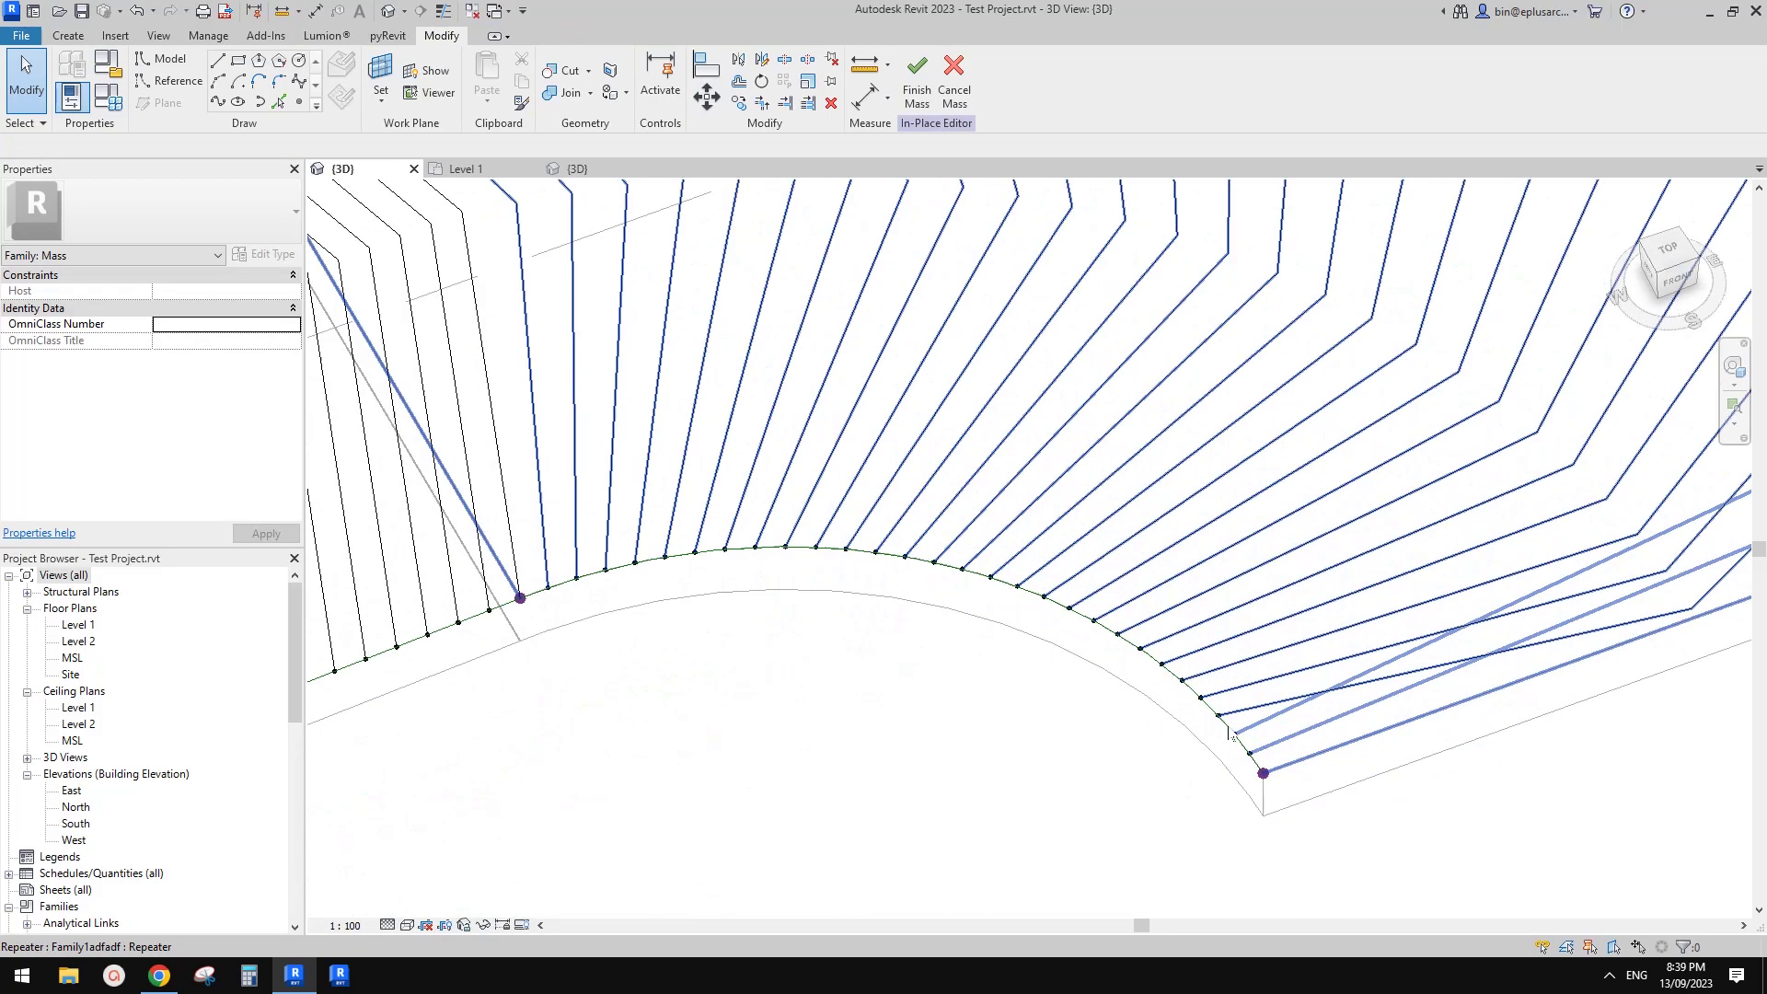
pyautogui.click(1232, 733)
pyautogui.scroll(-3, 1231, 733)
pyautogui.scroll(-2, 1038, 556)
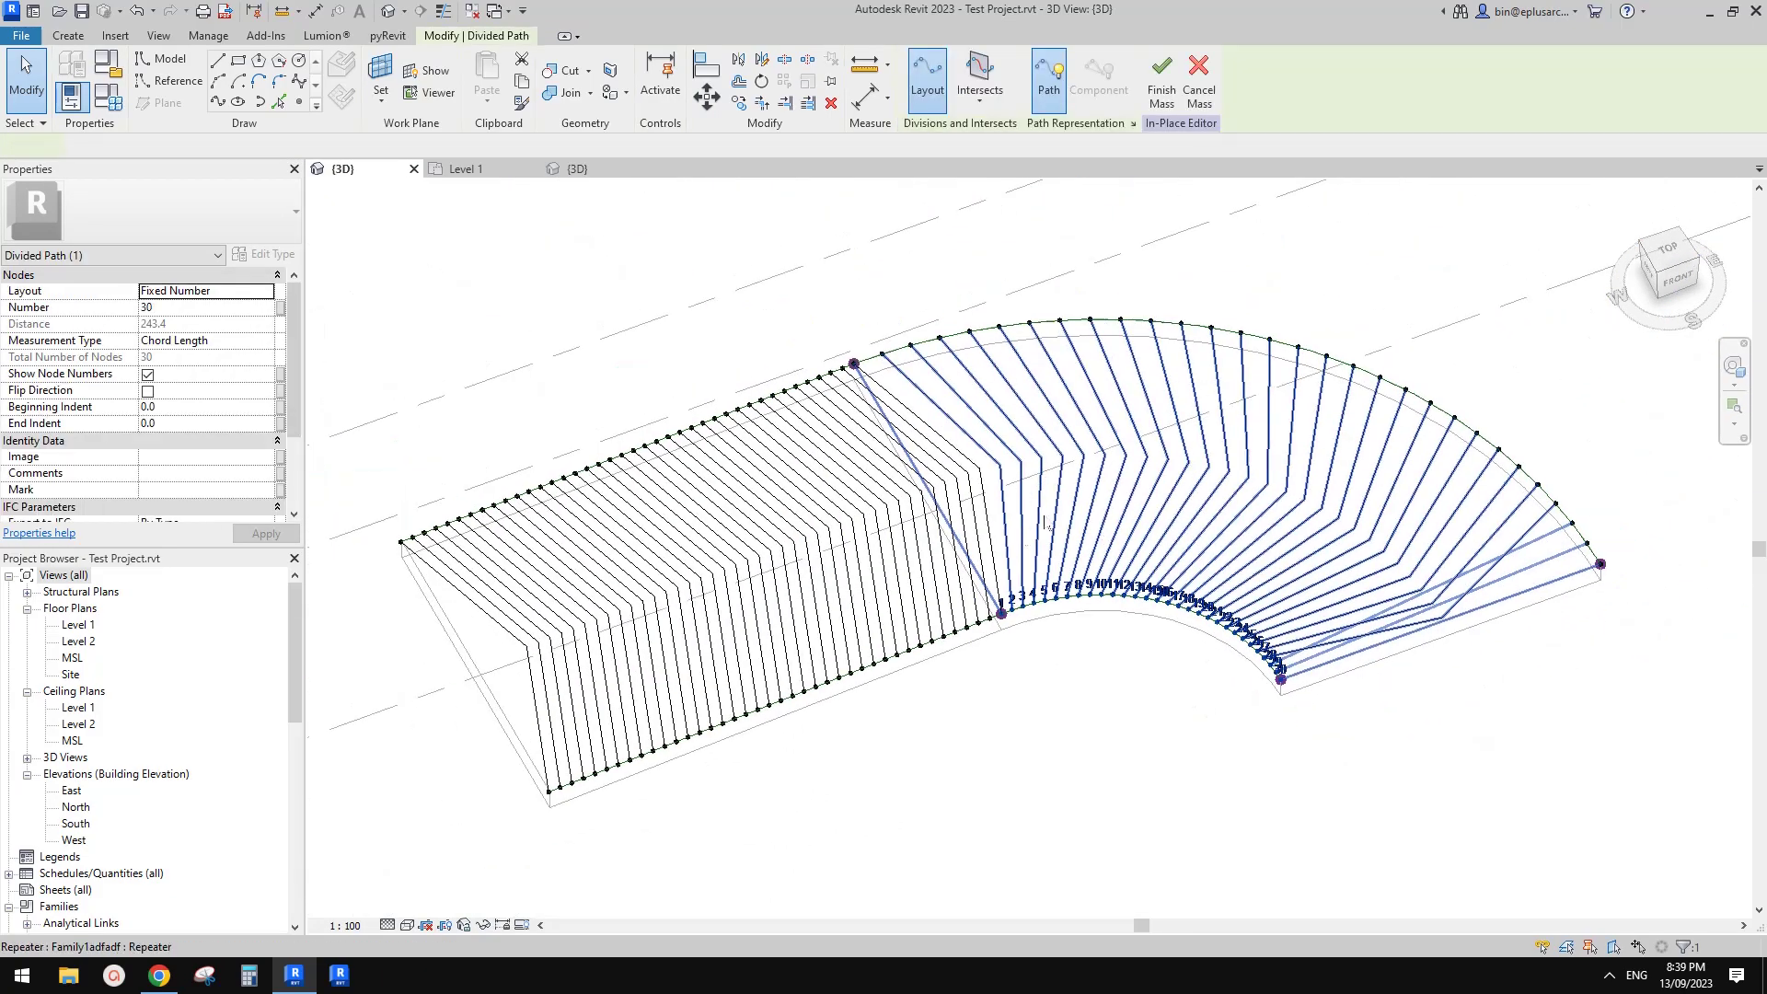
pyautogui.keyDown('ctrl'); pyautogui.click(615, 347); pyautogui.keyUp('ctrl')
pyautogui.click(202, 311)
pyautogui.click(244, 534)
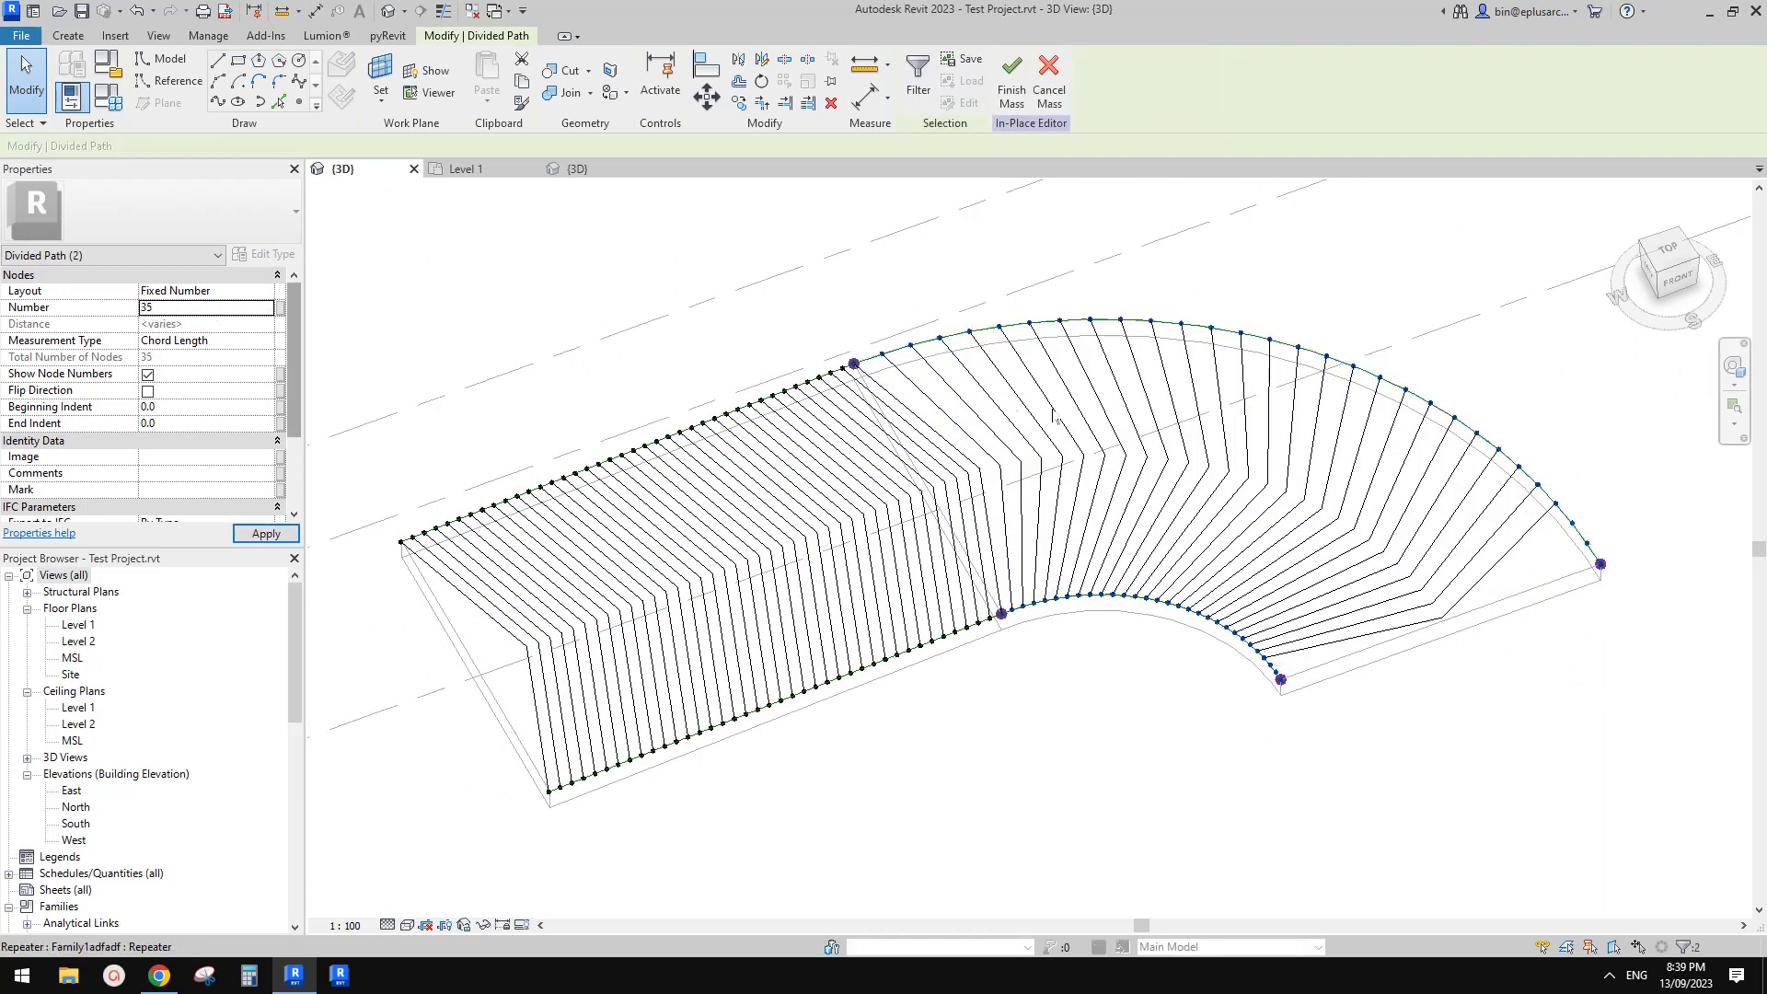
# - Inspect the gap near the start of the curved run and its No Component placeholder within the repeater
pyautogui.keyDown('shift'); pyautogui.moveTo(1253, 423); pyautogui.dragTo(1201, 408, button='middle'); pyautogui.keyUp('shift')
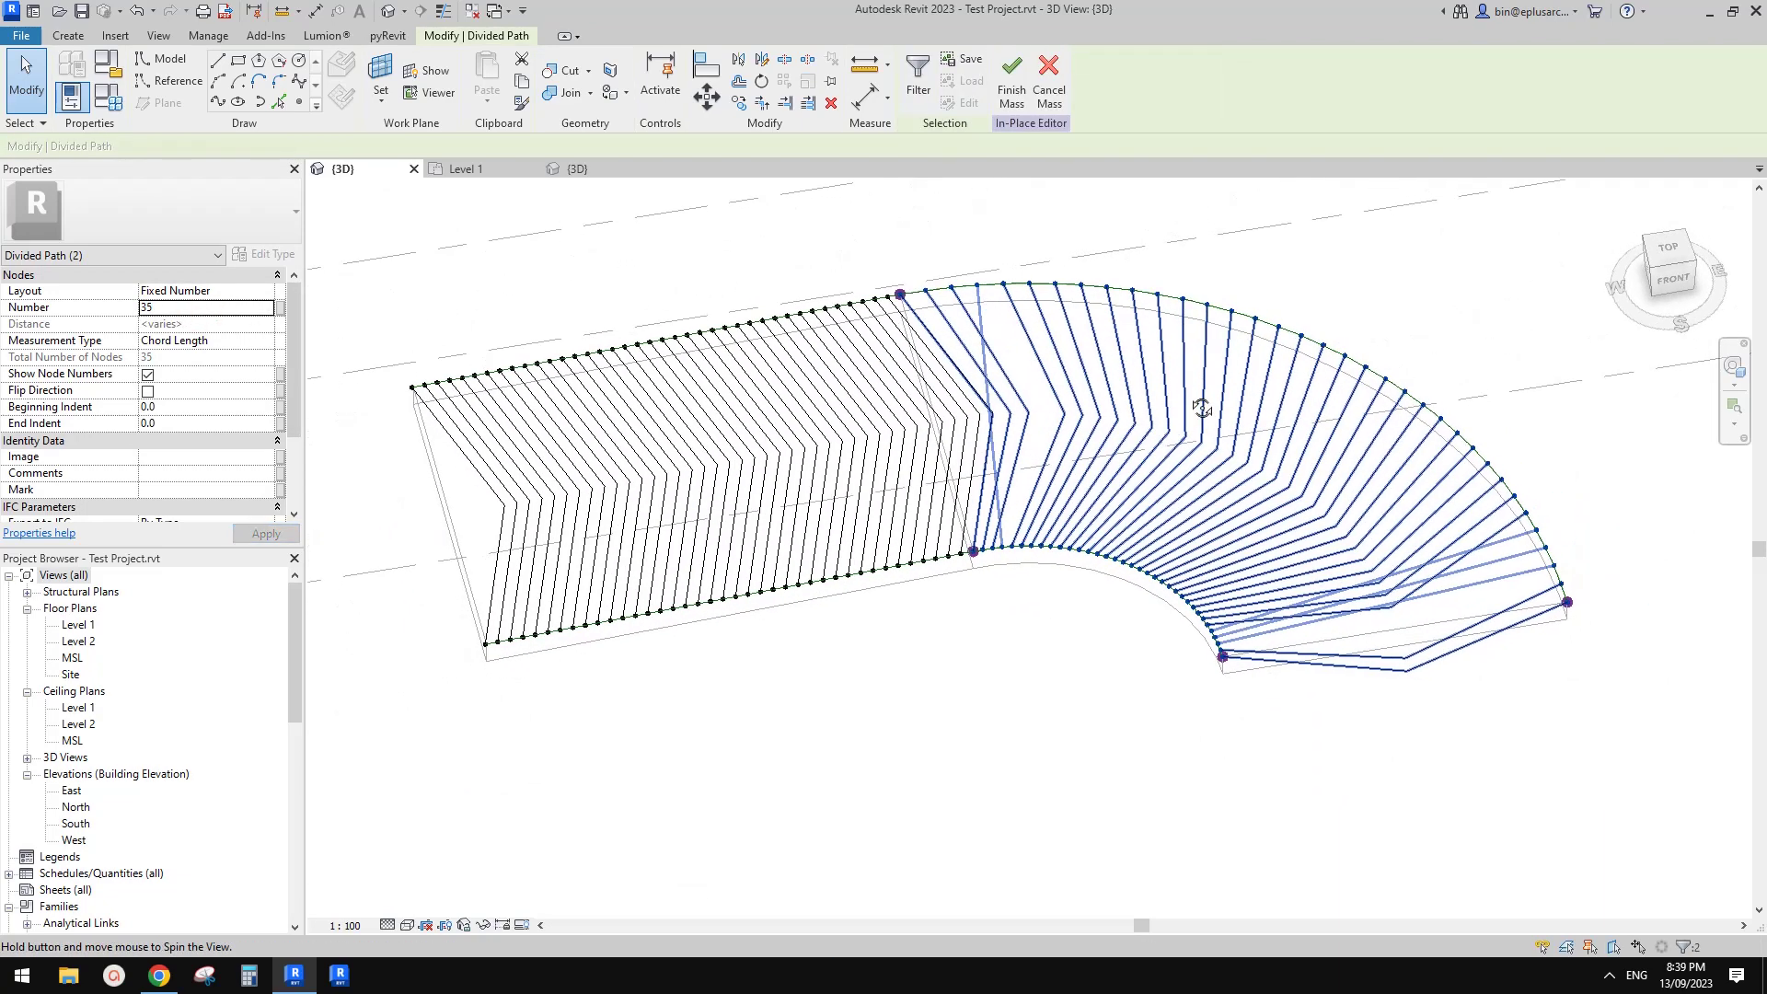
pyautogui.click(981, 317)
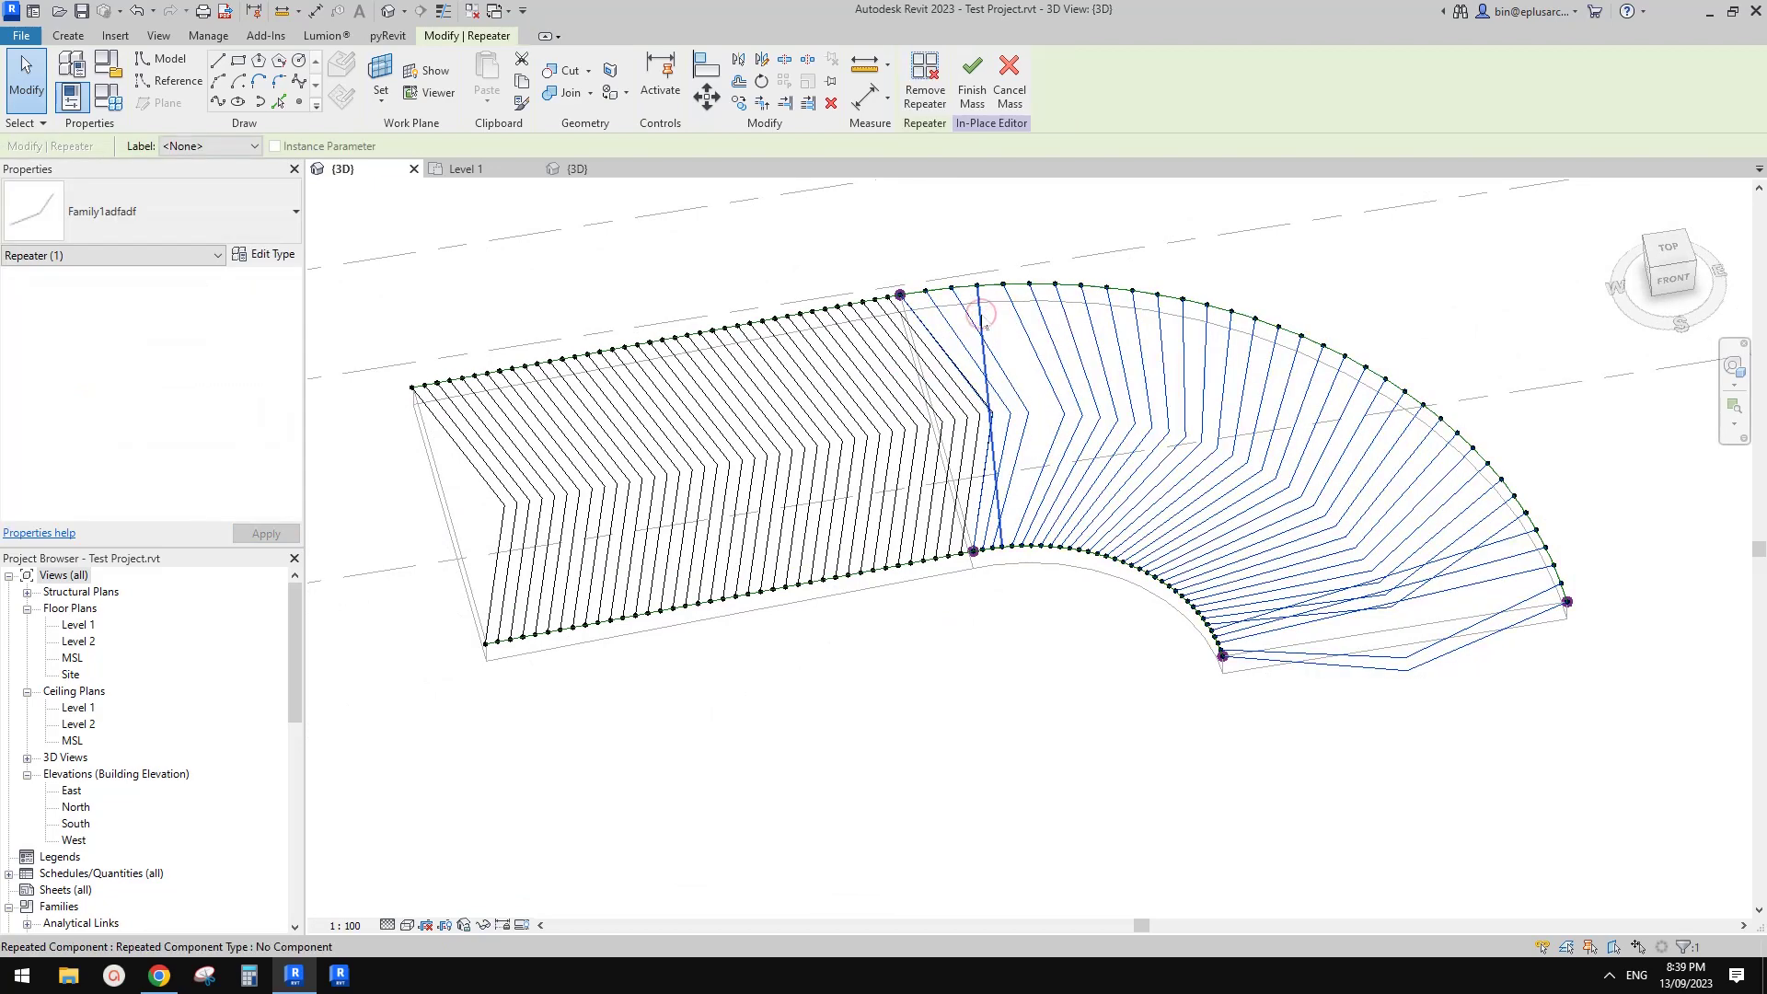
pyautogui.click(981, 318)
pyautogui.scroll(-1, 981, 317)
pyautogui.press('Escape')
pyautogui.press('Tab')
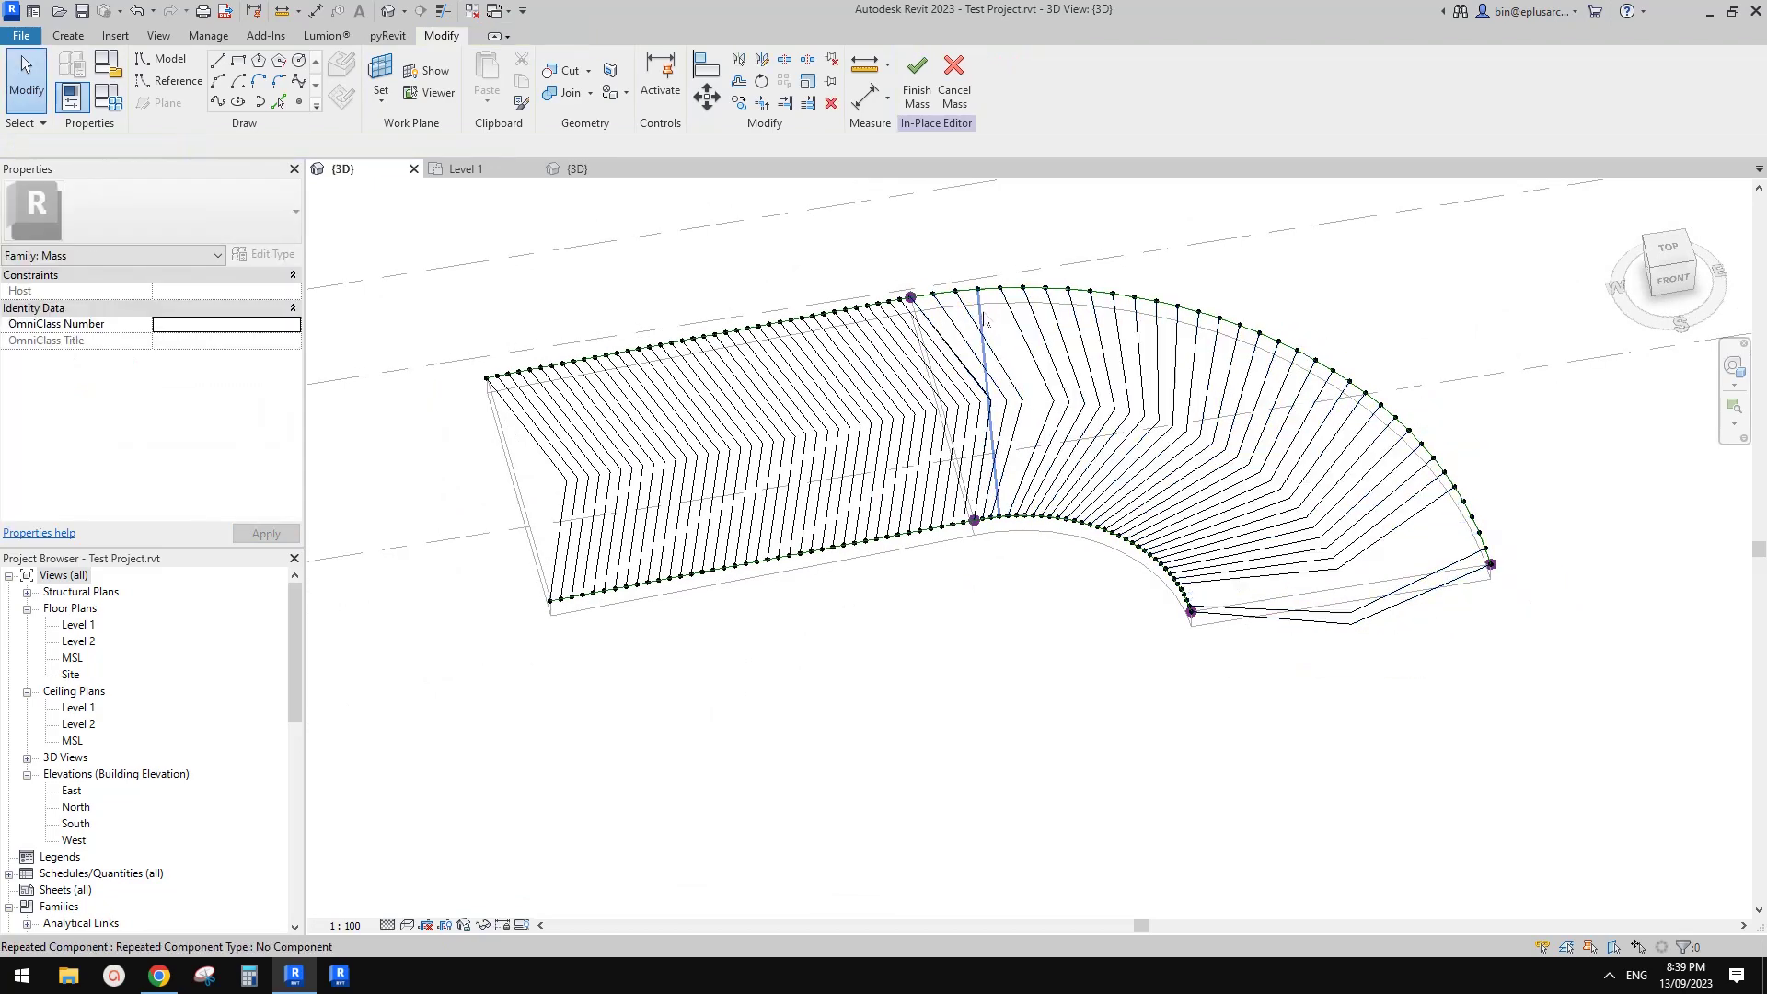
pyautogui.click(983, 320)
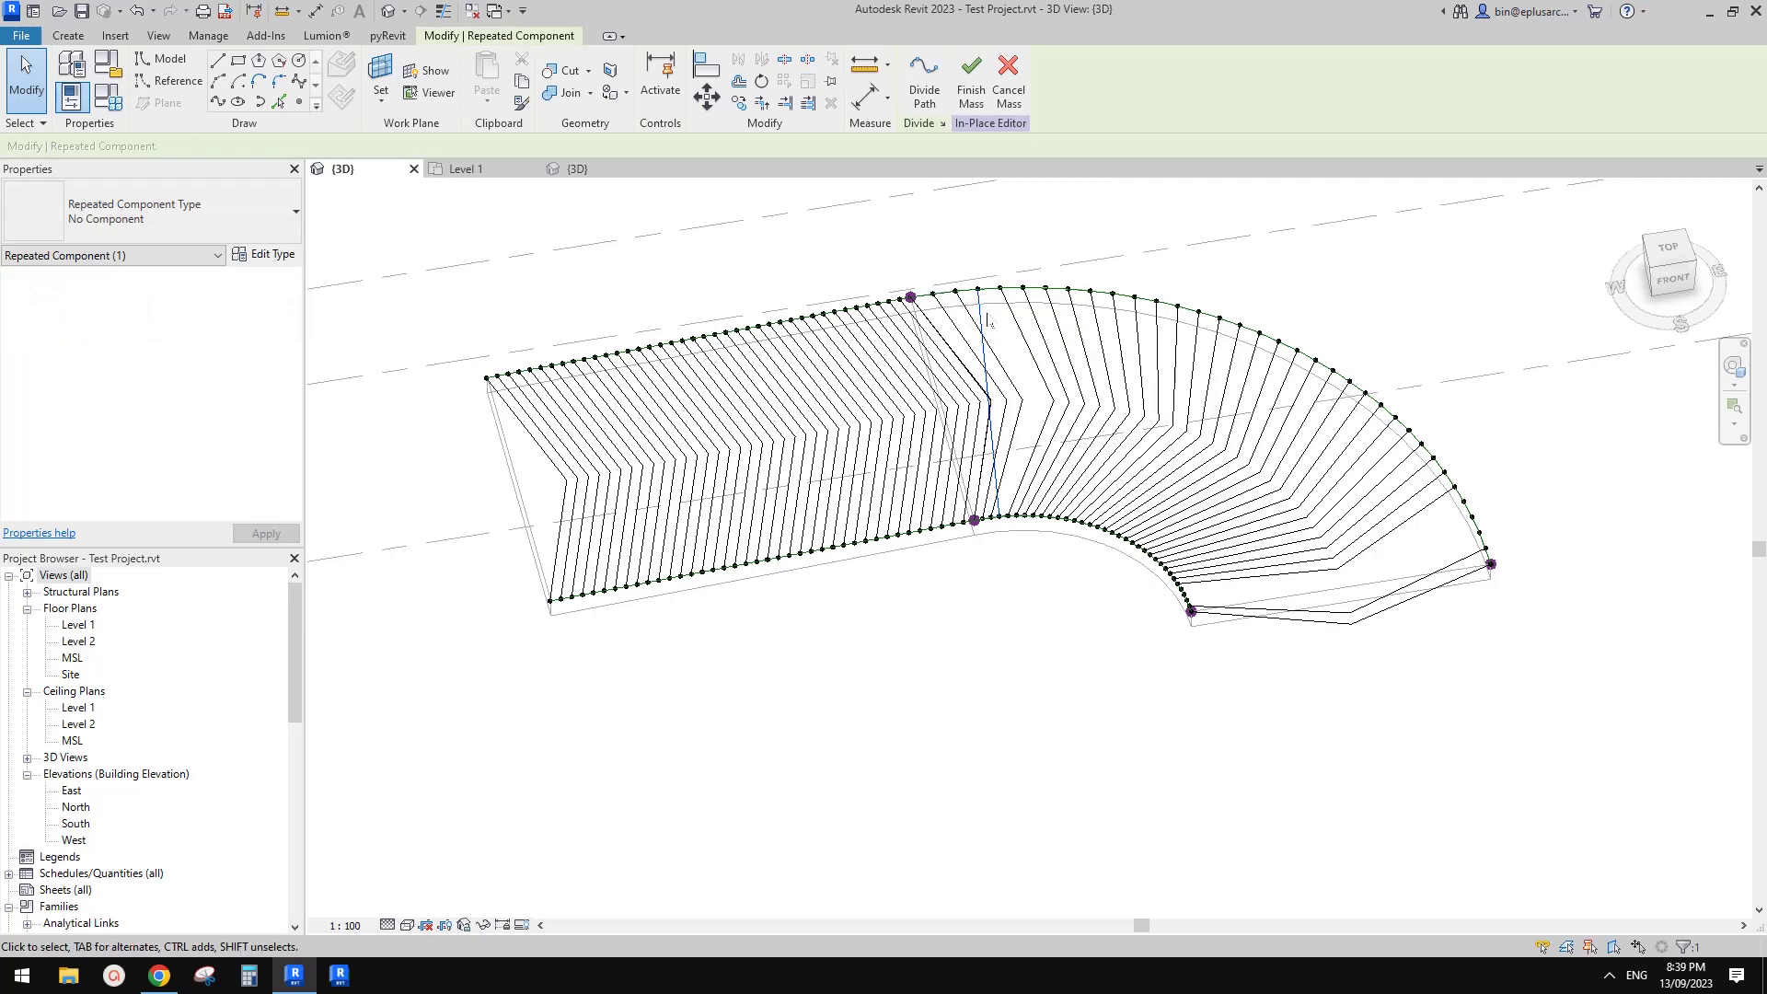
pyautogui.press('Escape')
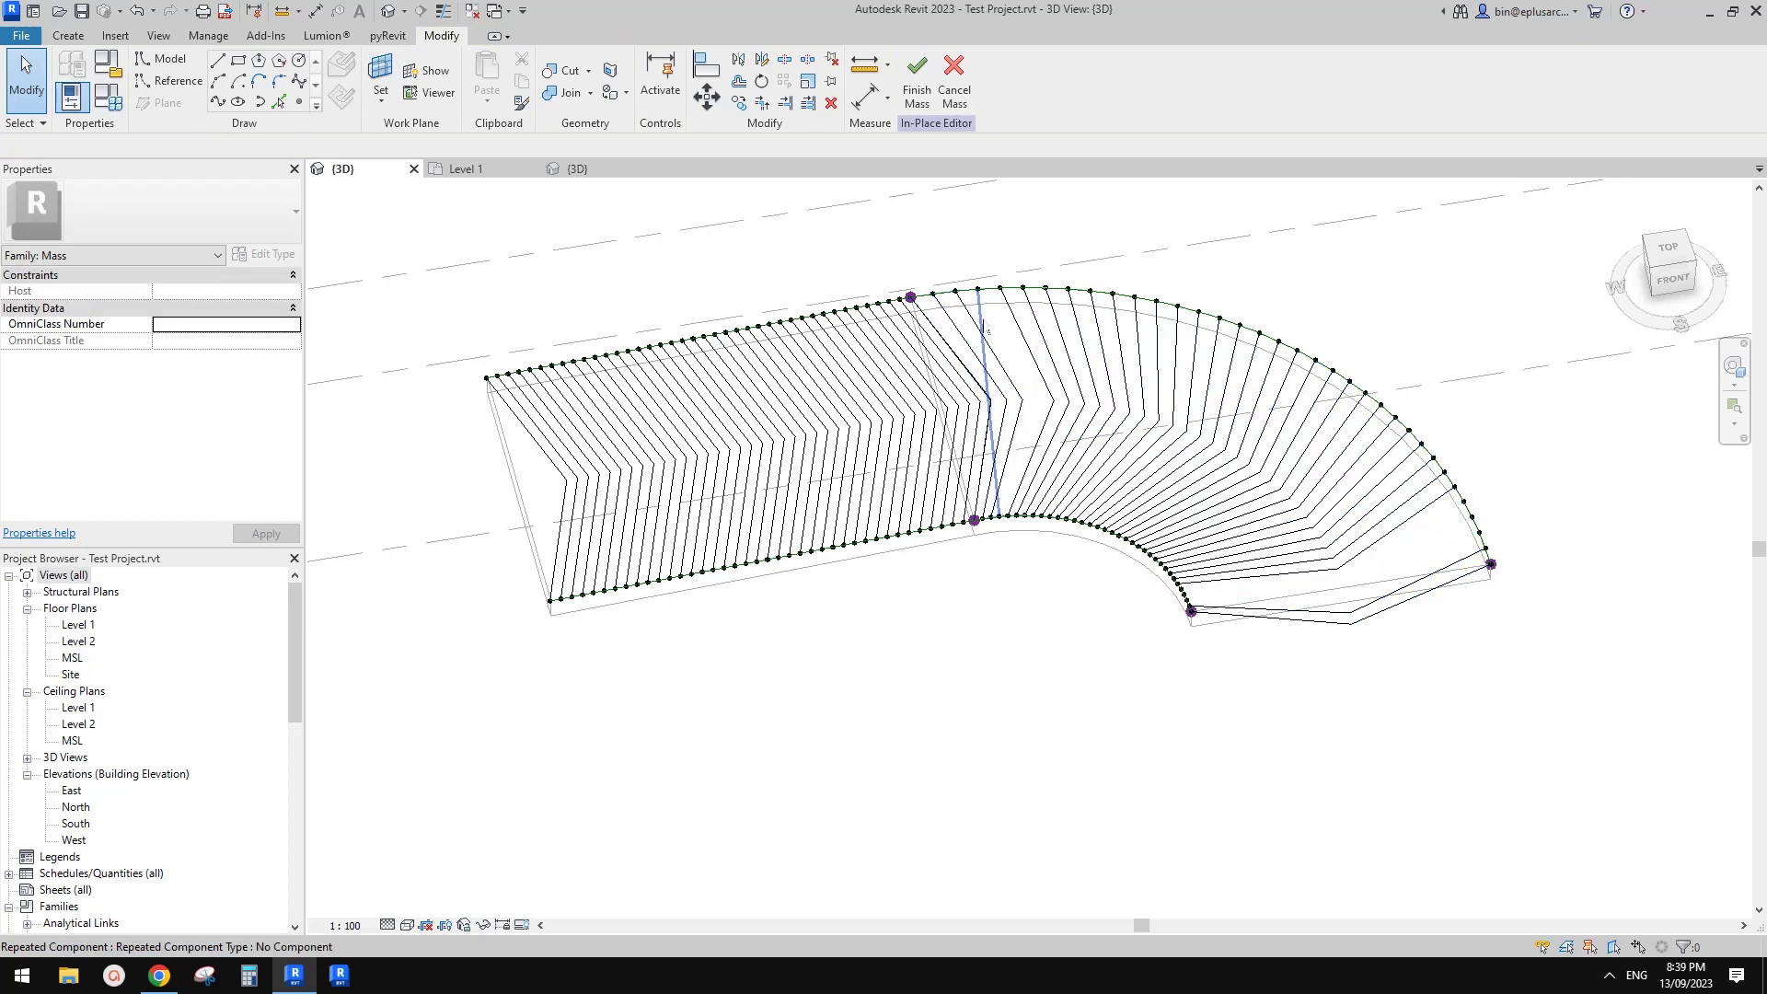
pyautogui.click(983, 320)
pyautogui.press('Escape')
pyautogui.scroll(2, 1035, 428)
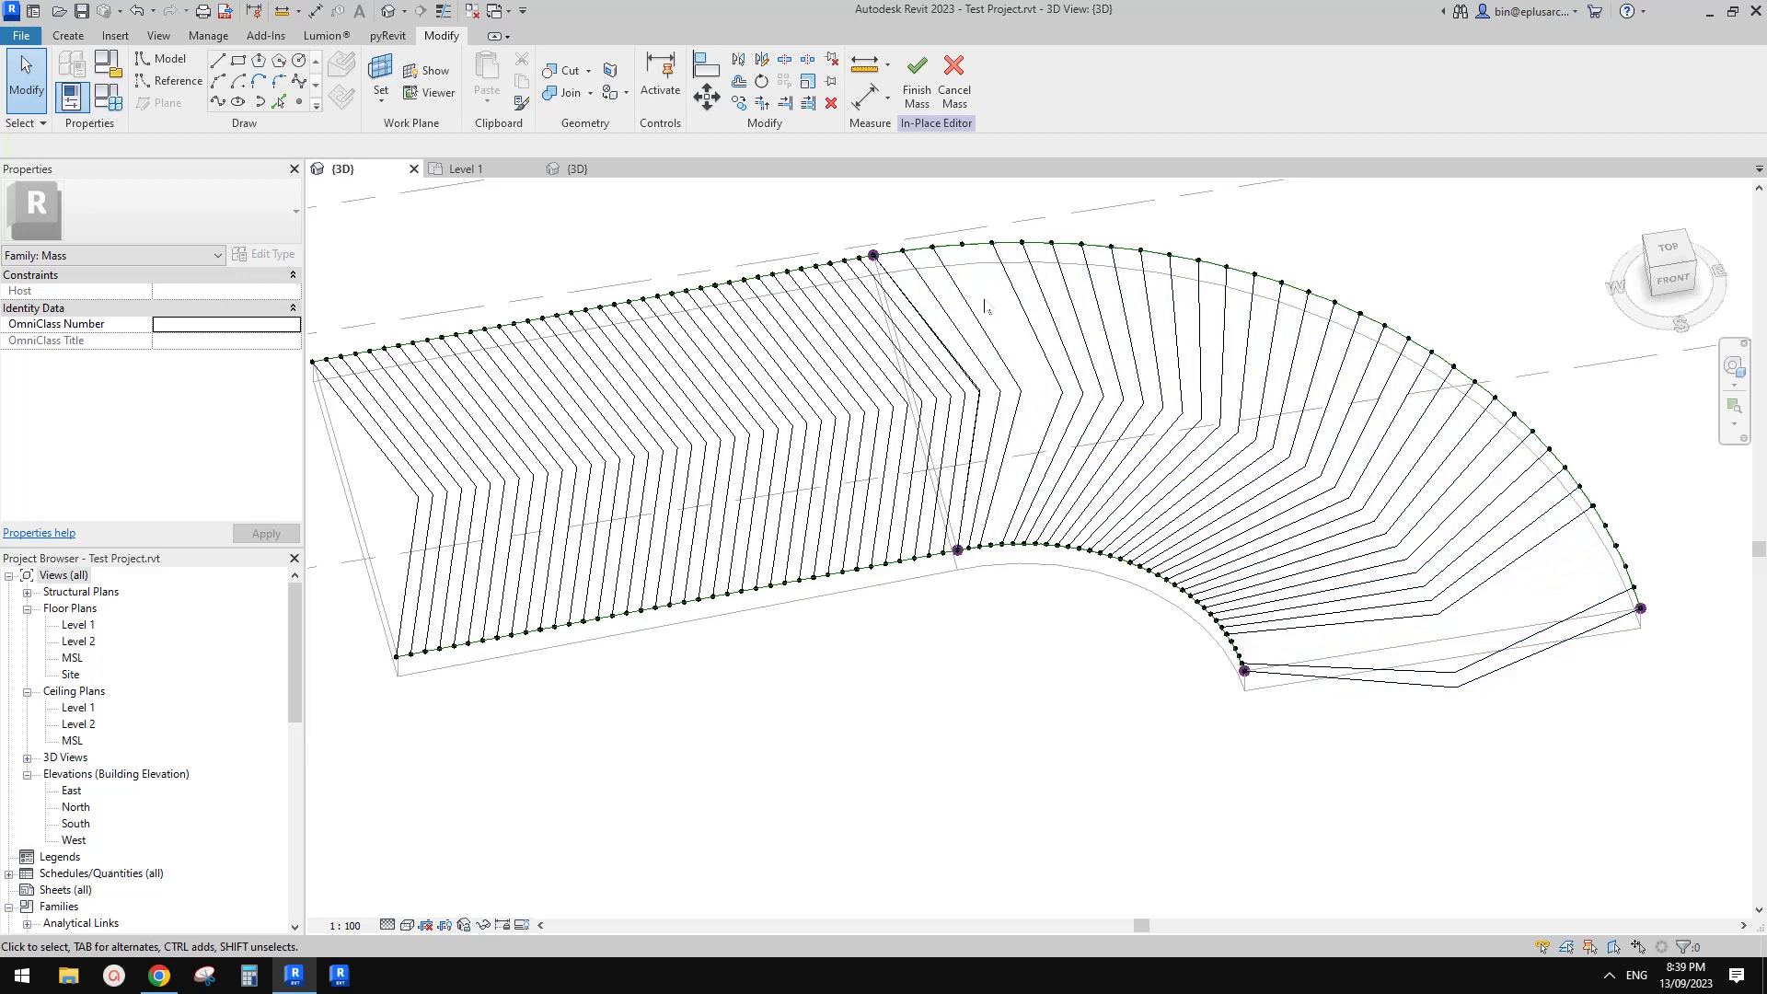
pyautogui.click(1029, 311)
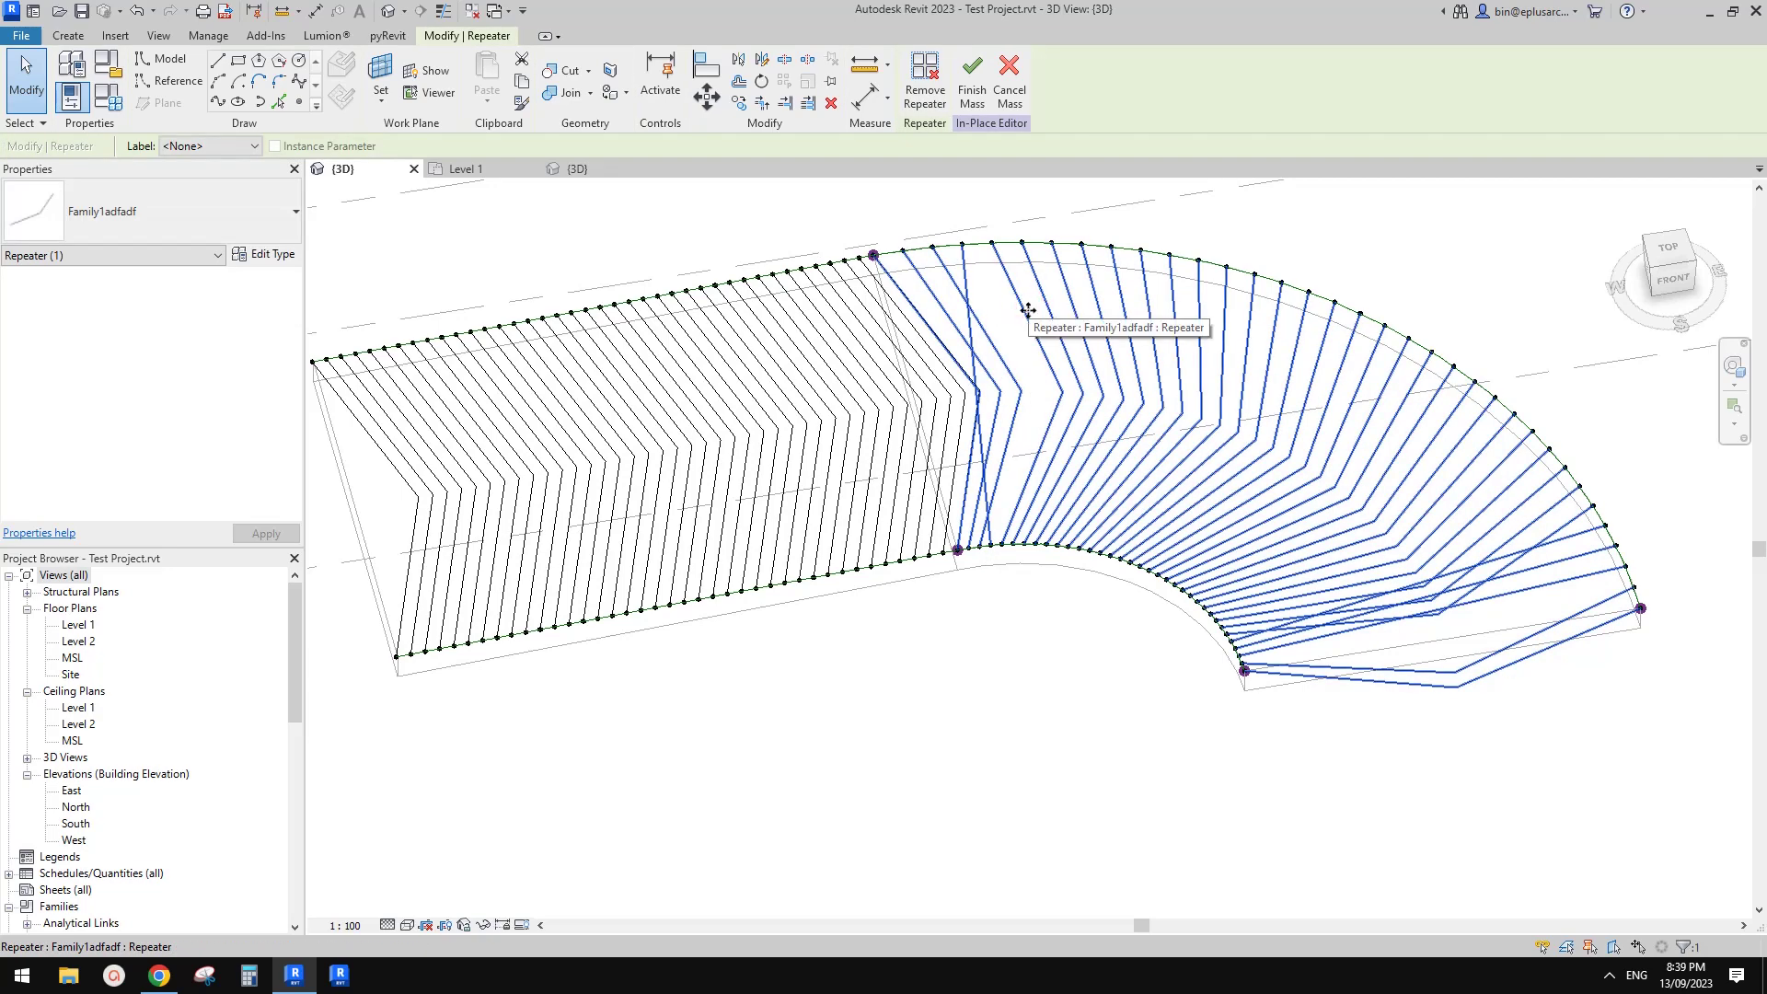
pyautogui.scroll(1, 1031, 313)
pyautogui.moveTo(1025, 303); pyautogui.dragTo(1025, 312, button='middle')
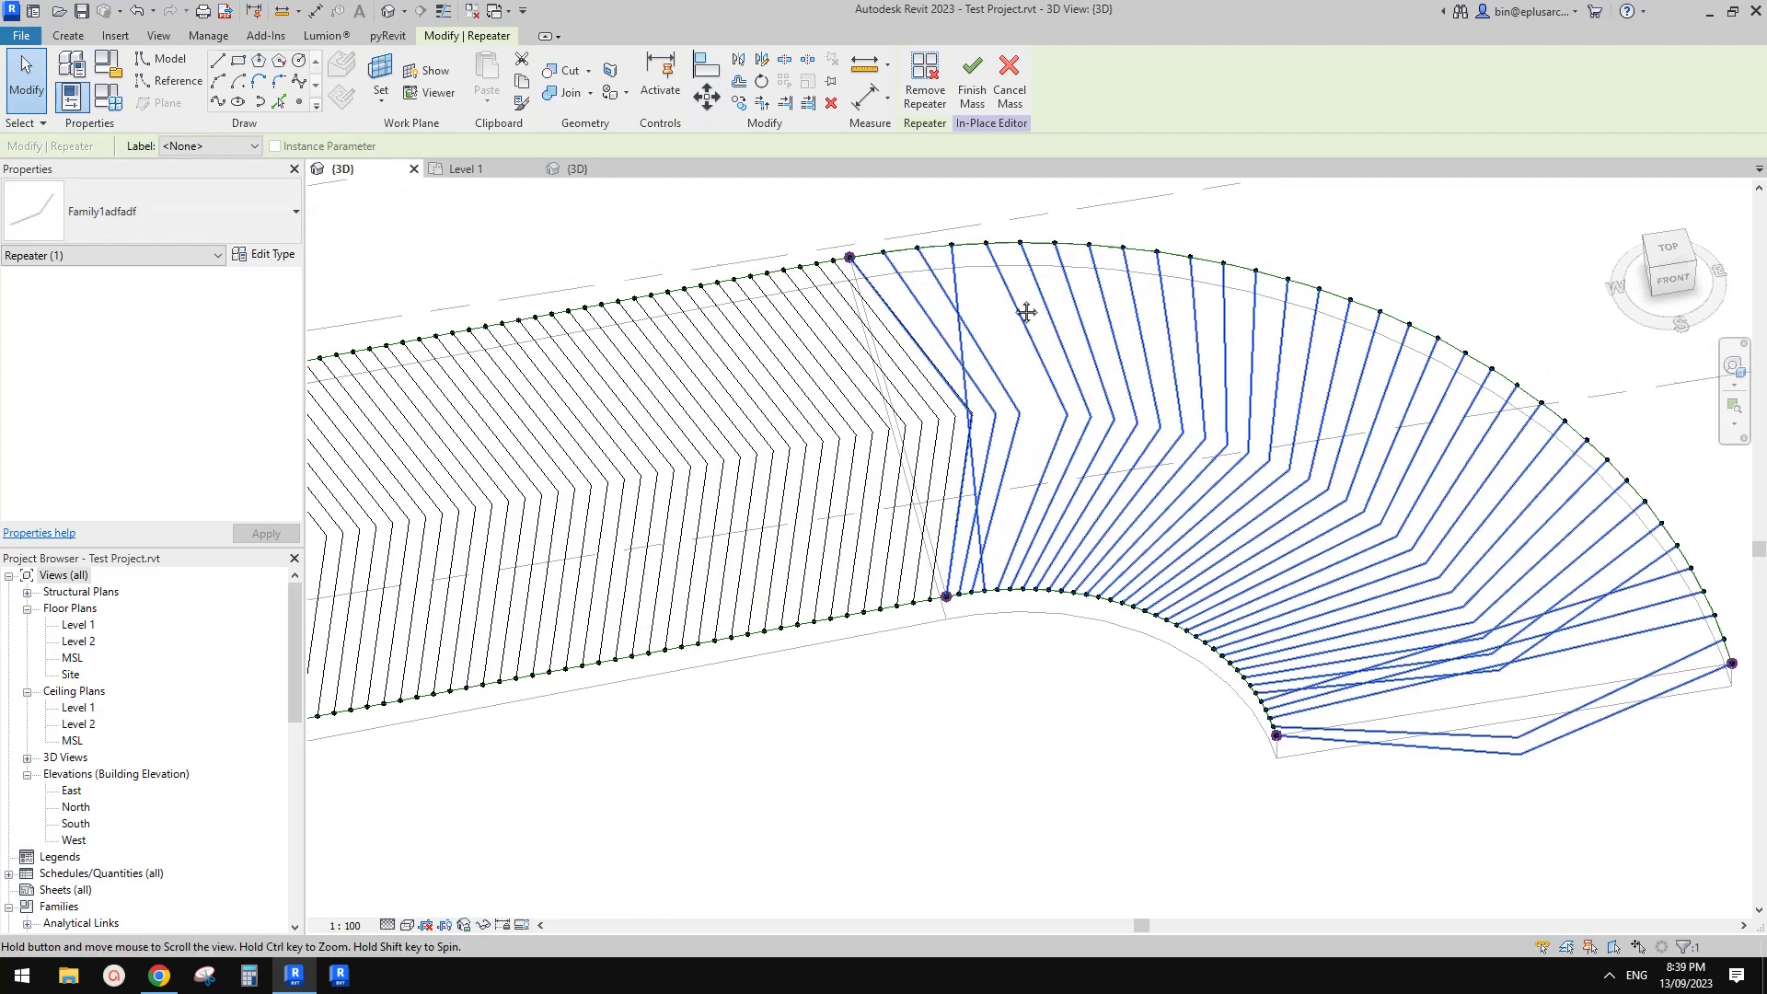
pyautogui.press('Escape')
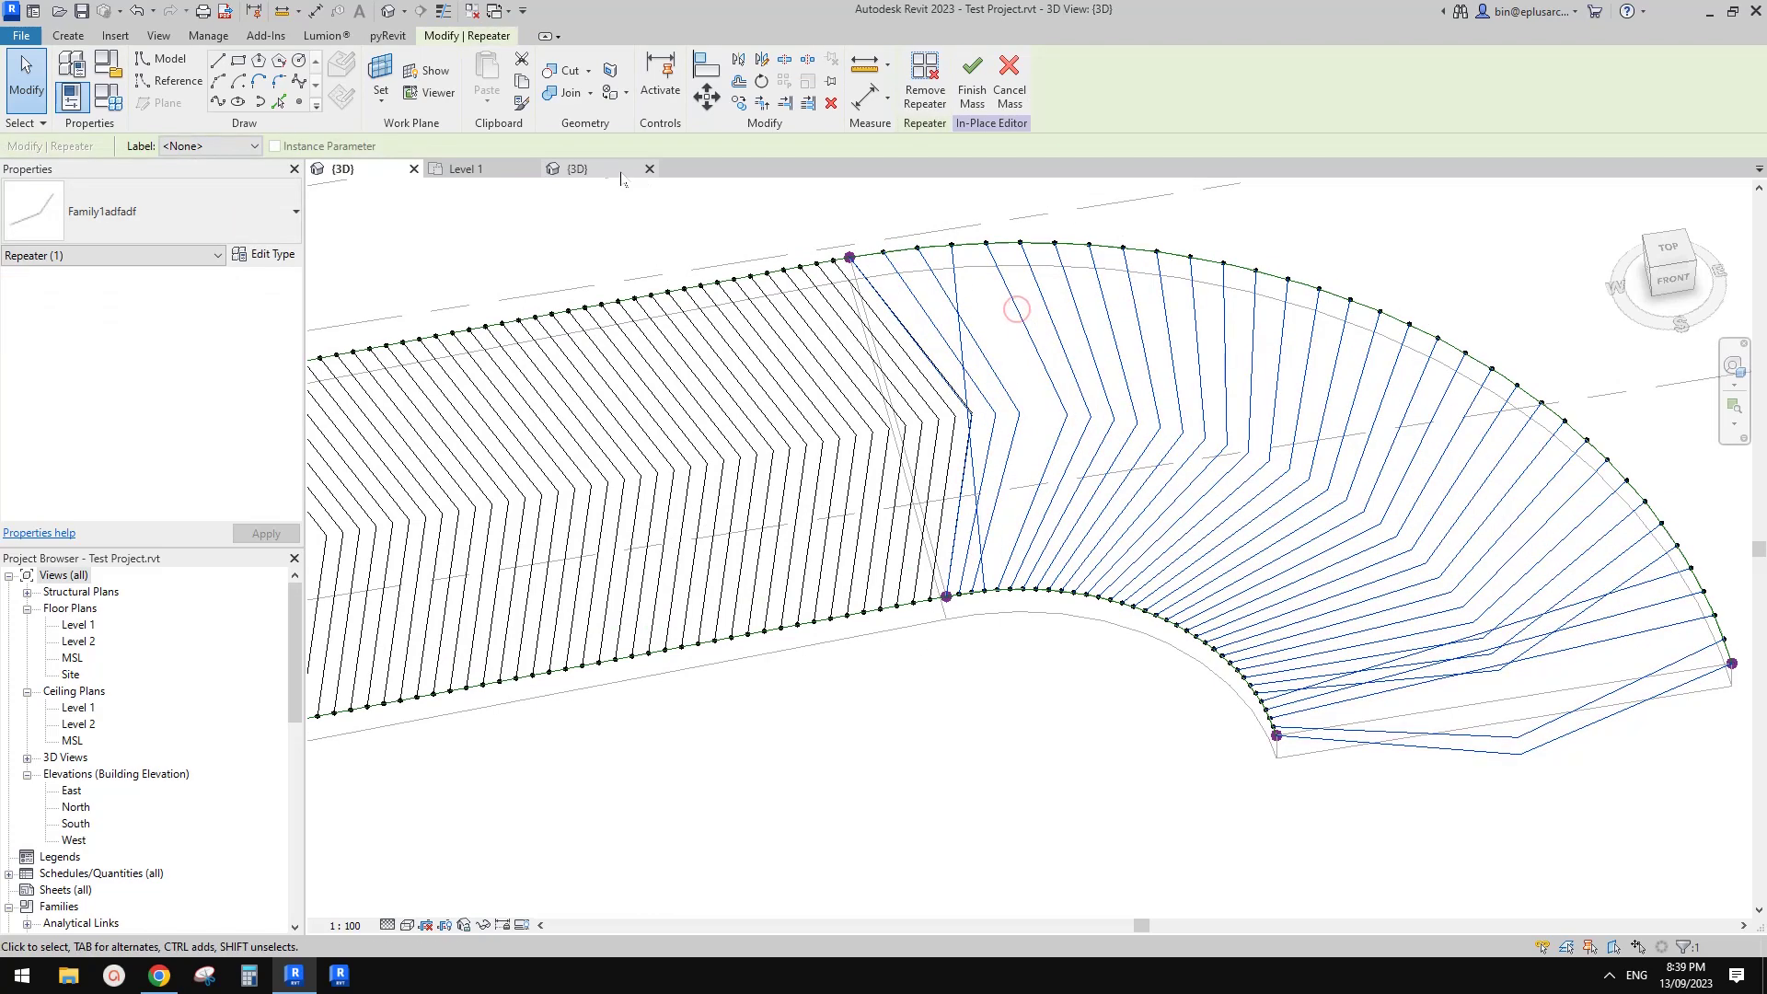
# - Fill the gap near the curve's start by placing the two-point component between the fourth nodes of the outer and inner curved paths
pyautogui.click(69, 35)
pyautogui.click(495, 81)
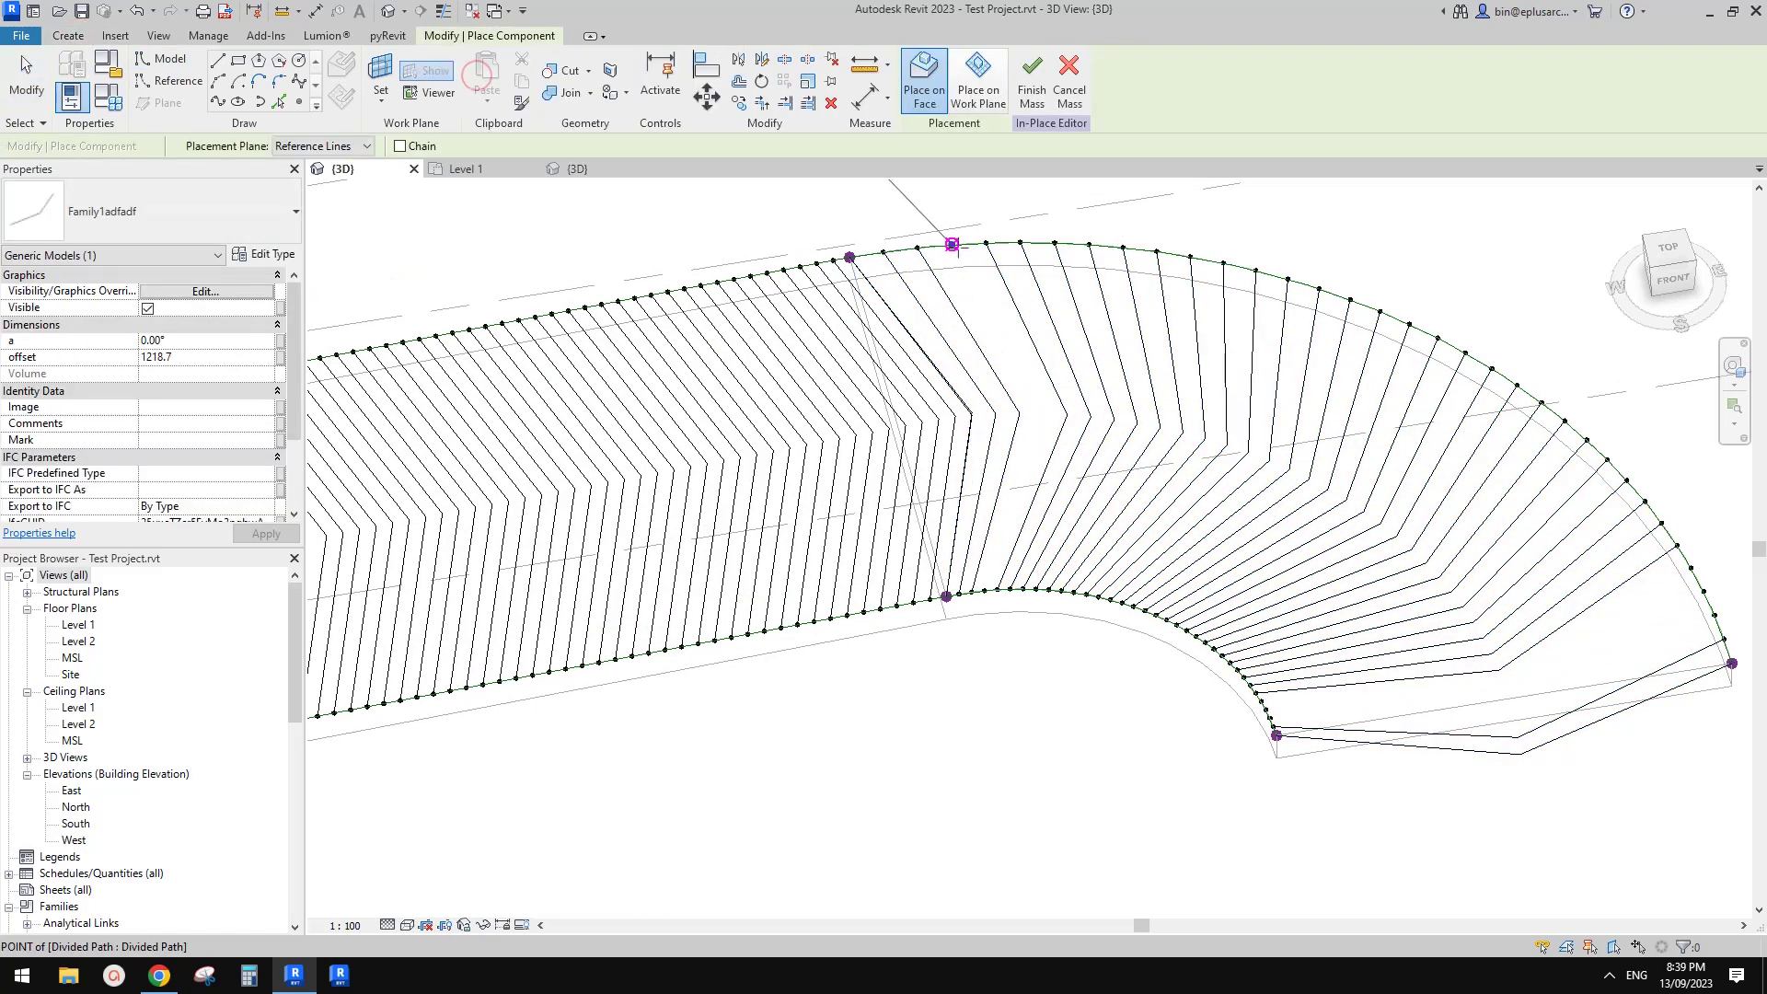
pyautogui.press('Escape')
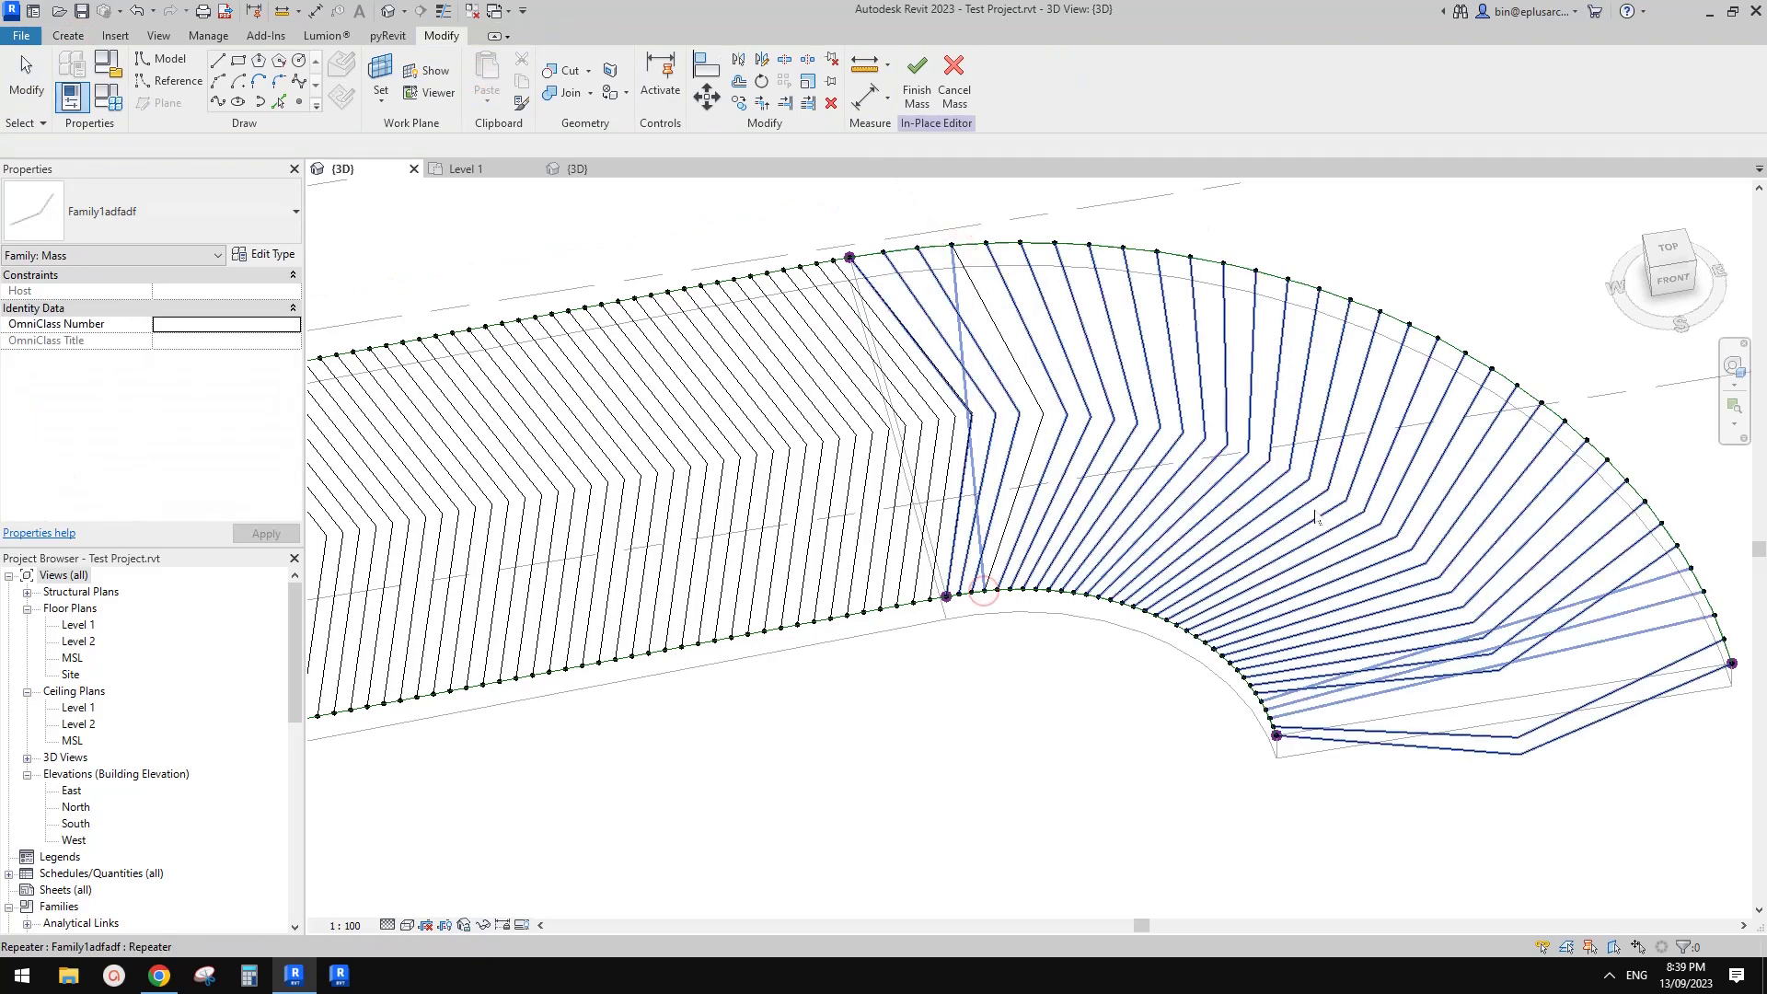
# - Delete the duplicate chevron of the curved repeater where it overlaps the end of the straight run
pyautogui.scroll(3, 1340, 446)
pyautogui.scroll(2, 837, 426)
pyautogui.scroll(2, 836, 426)
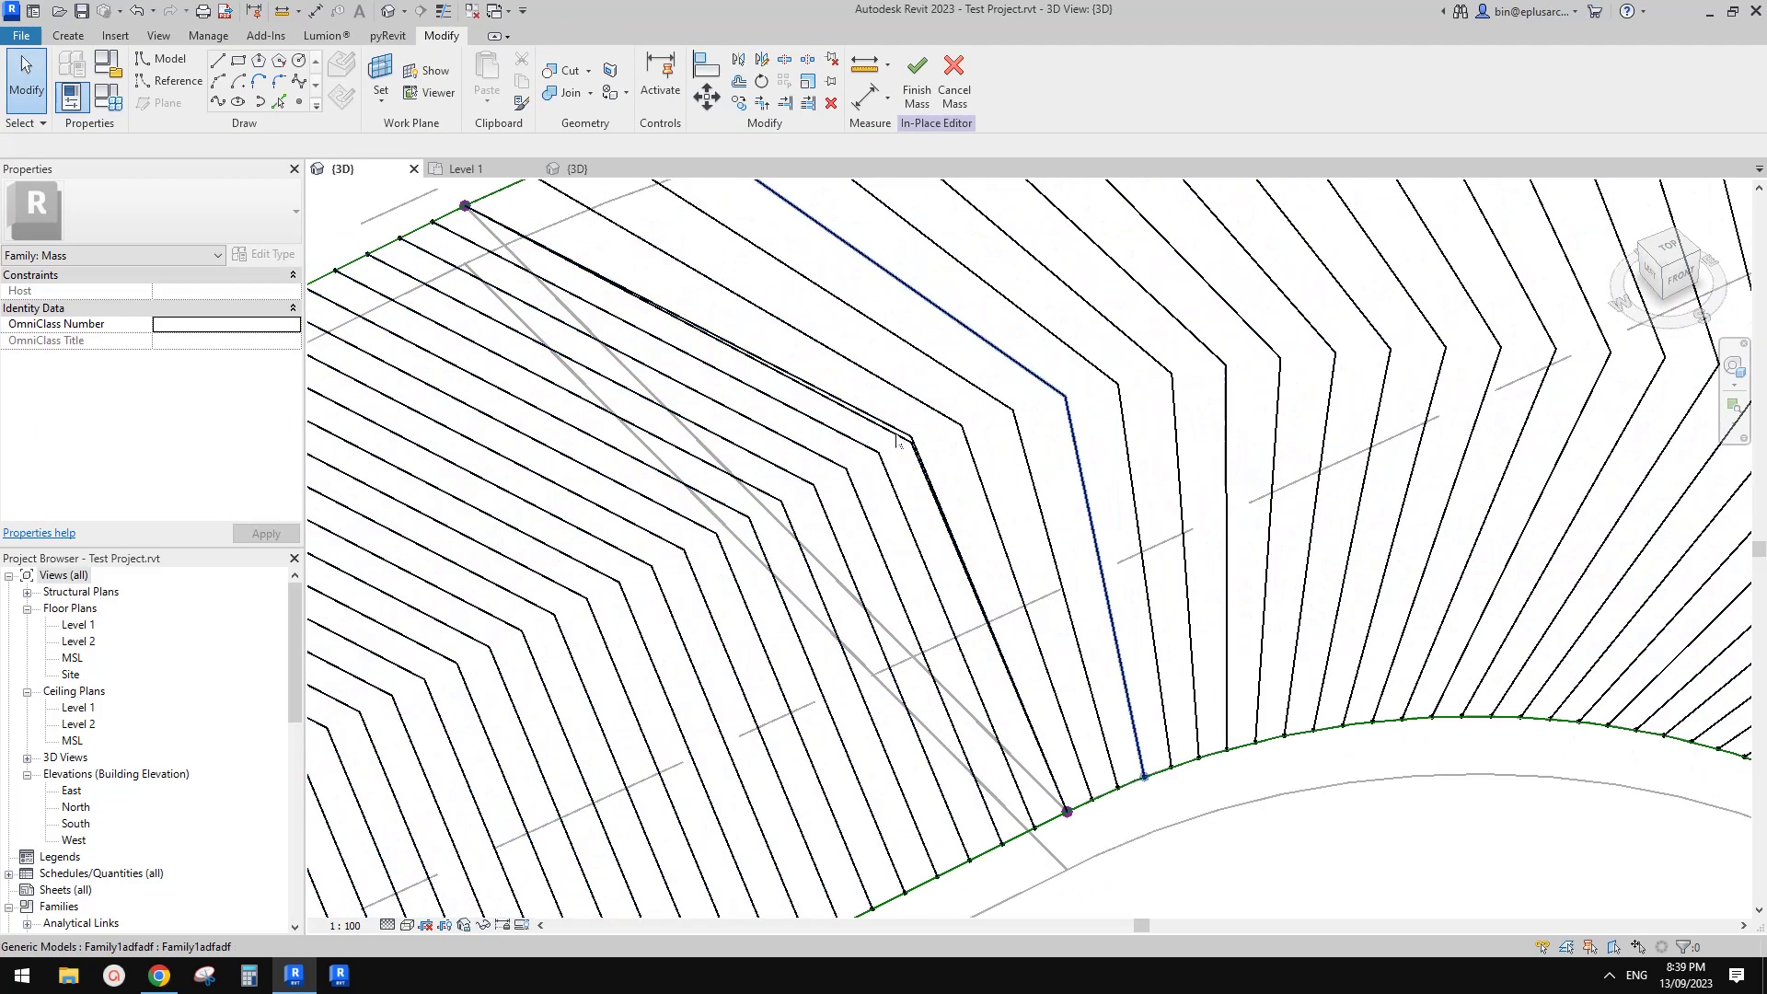
pyautogui.click(898, 444)
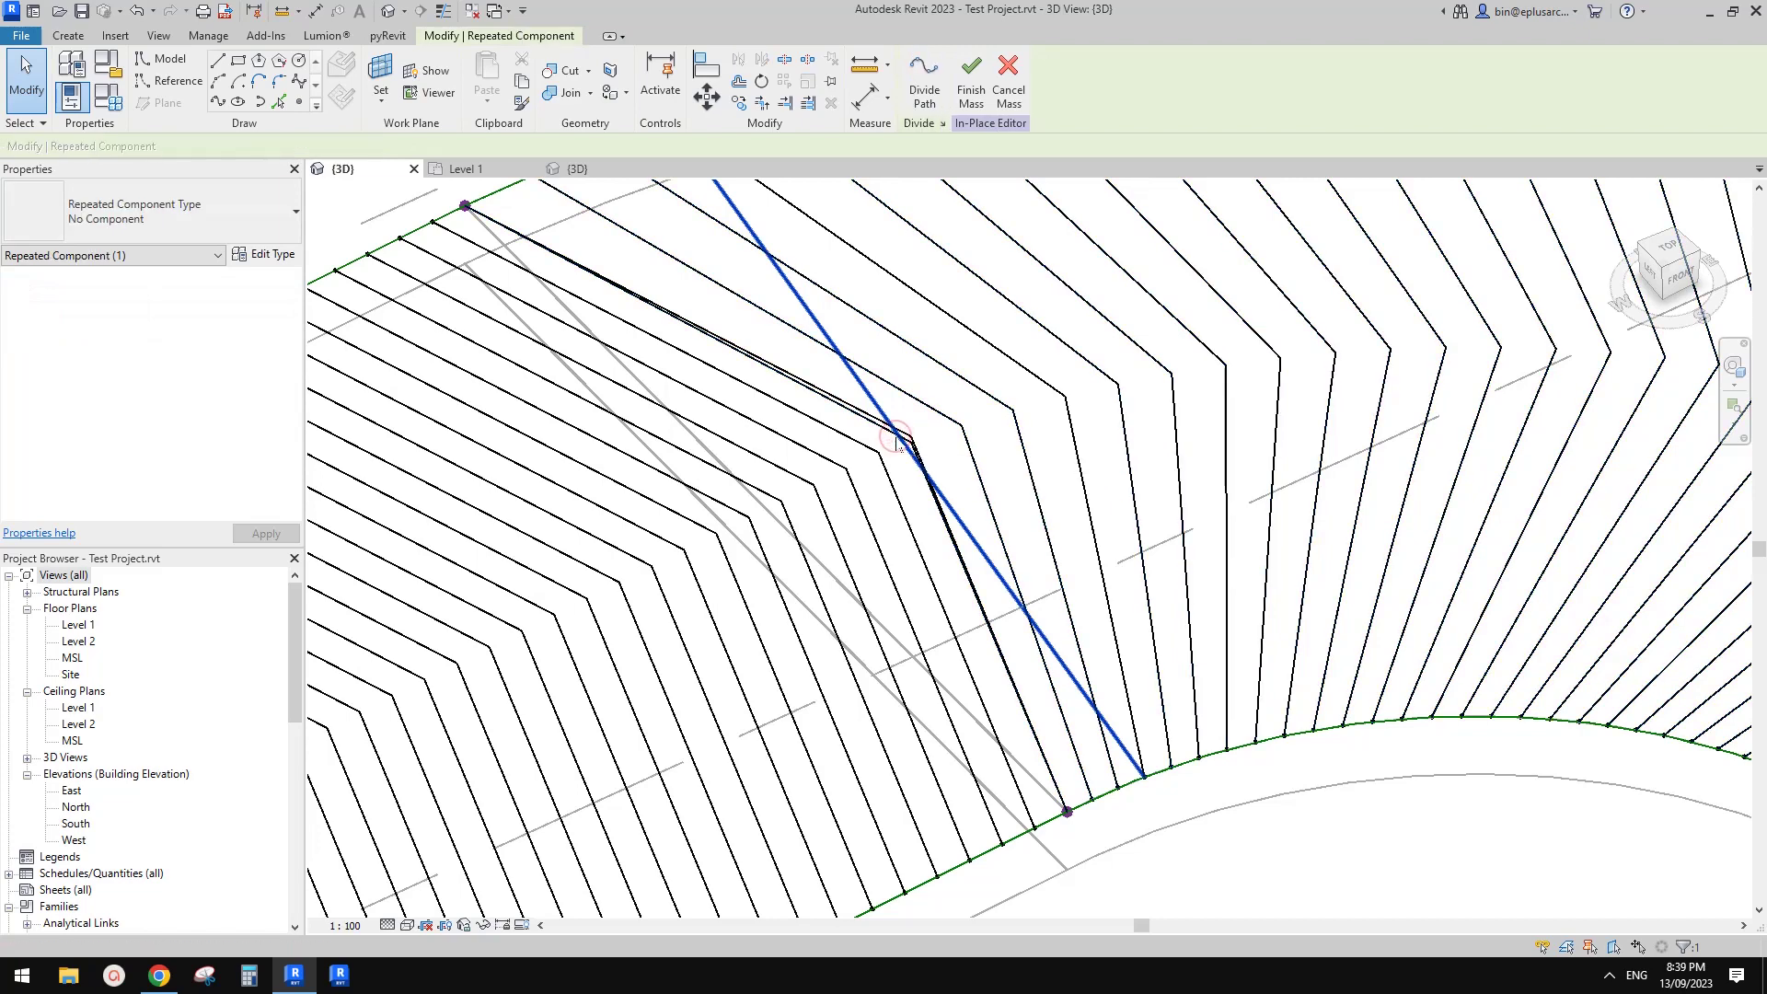
pyautogui.scroll(2, 913, 448)
pyautogui.click(907, 446)
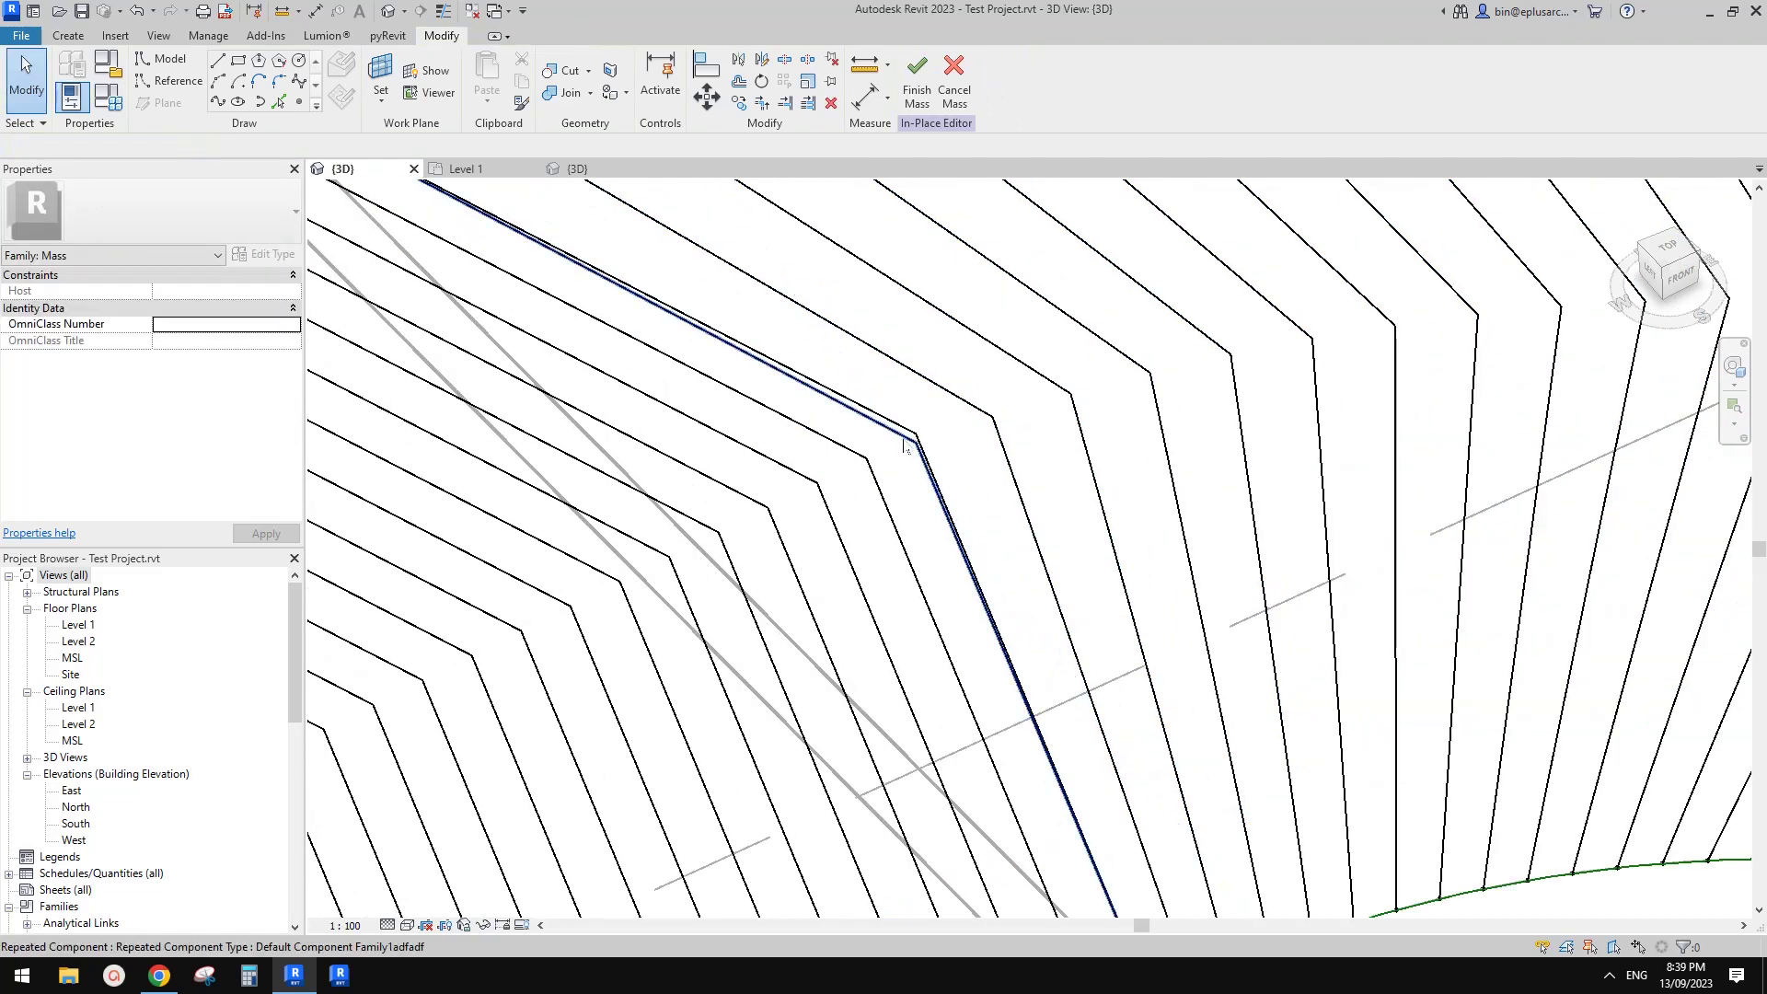
pyautogui.press('Escape')
# - Delete the two remaining overlapping chevrons at the far end of the curved run
pyautogui.scroll(-5, 905, 445)
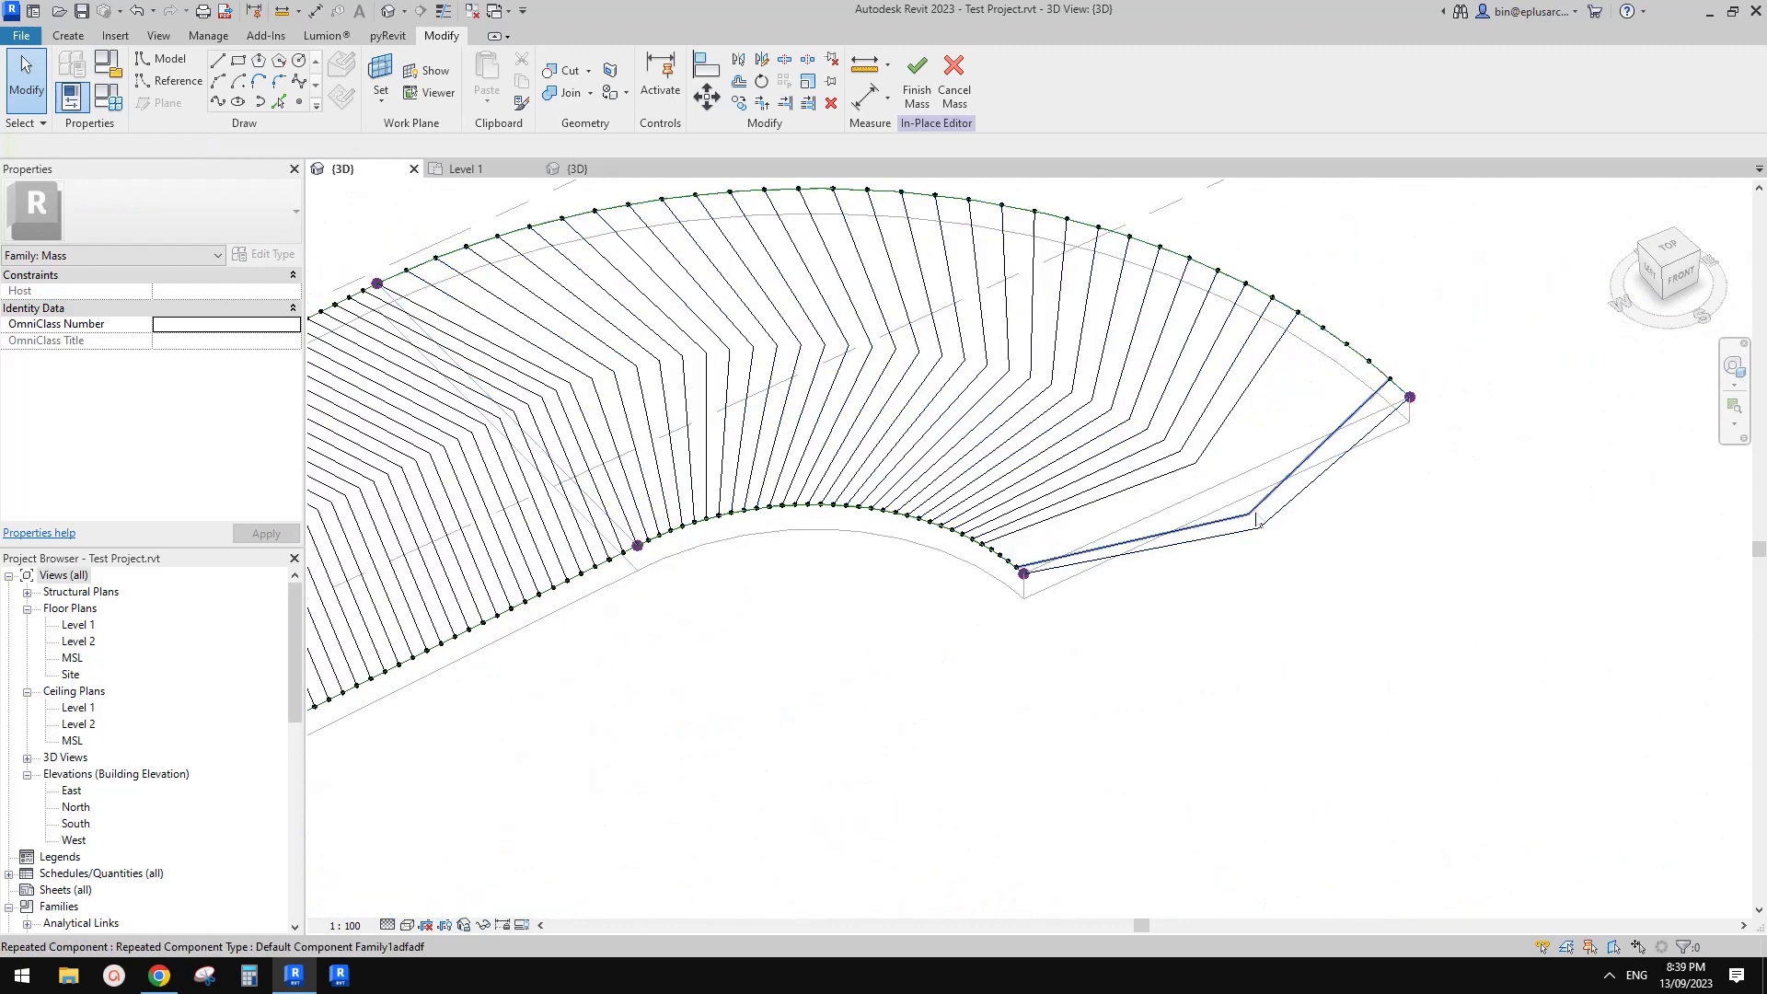
pyautogui.click(1302, 502)
pyautogui.press('Delete')
pyautogui.press('Tab')
pyautogui.click(1295, 503)
pyautogui.press('Delete')
# - Examine in a shaded view how the curved run's chevrons sit against the slab's top face
pyautogui.scroll(-1, 1330, 465)
pyautogui.moveTo(1273, 465)
pyautogui.keyDown('shift'); pyautogui.mouseDown(button='middle')
pyautogui.moveTo(889, 364)
pyautogui.moveTo(1112, 461)
pyautogui.moveTo(1117, 504)
pyautogui.moveTo(1202, 514)
pyautogui.moveTo(1101, 506)
pyautogui.mouseUp(button='middle'); pyautogui.keyUp('shift')
pyautogui.press('d')
pyautogui.scroll(1, 1139, 528)
pyautogui.keyDown('shift'); pyautogui.moveTo(1246, 488); pyautogui.dragTo(1345, 460, button='middle'); pyautogui.keyUp('shift')
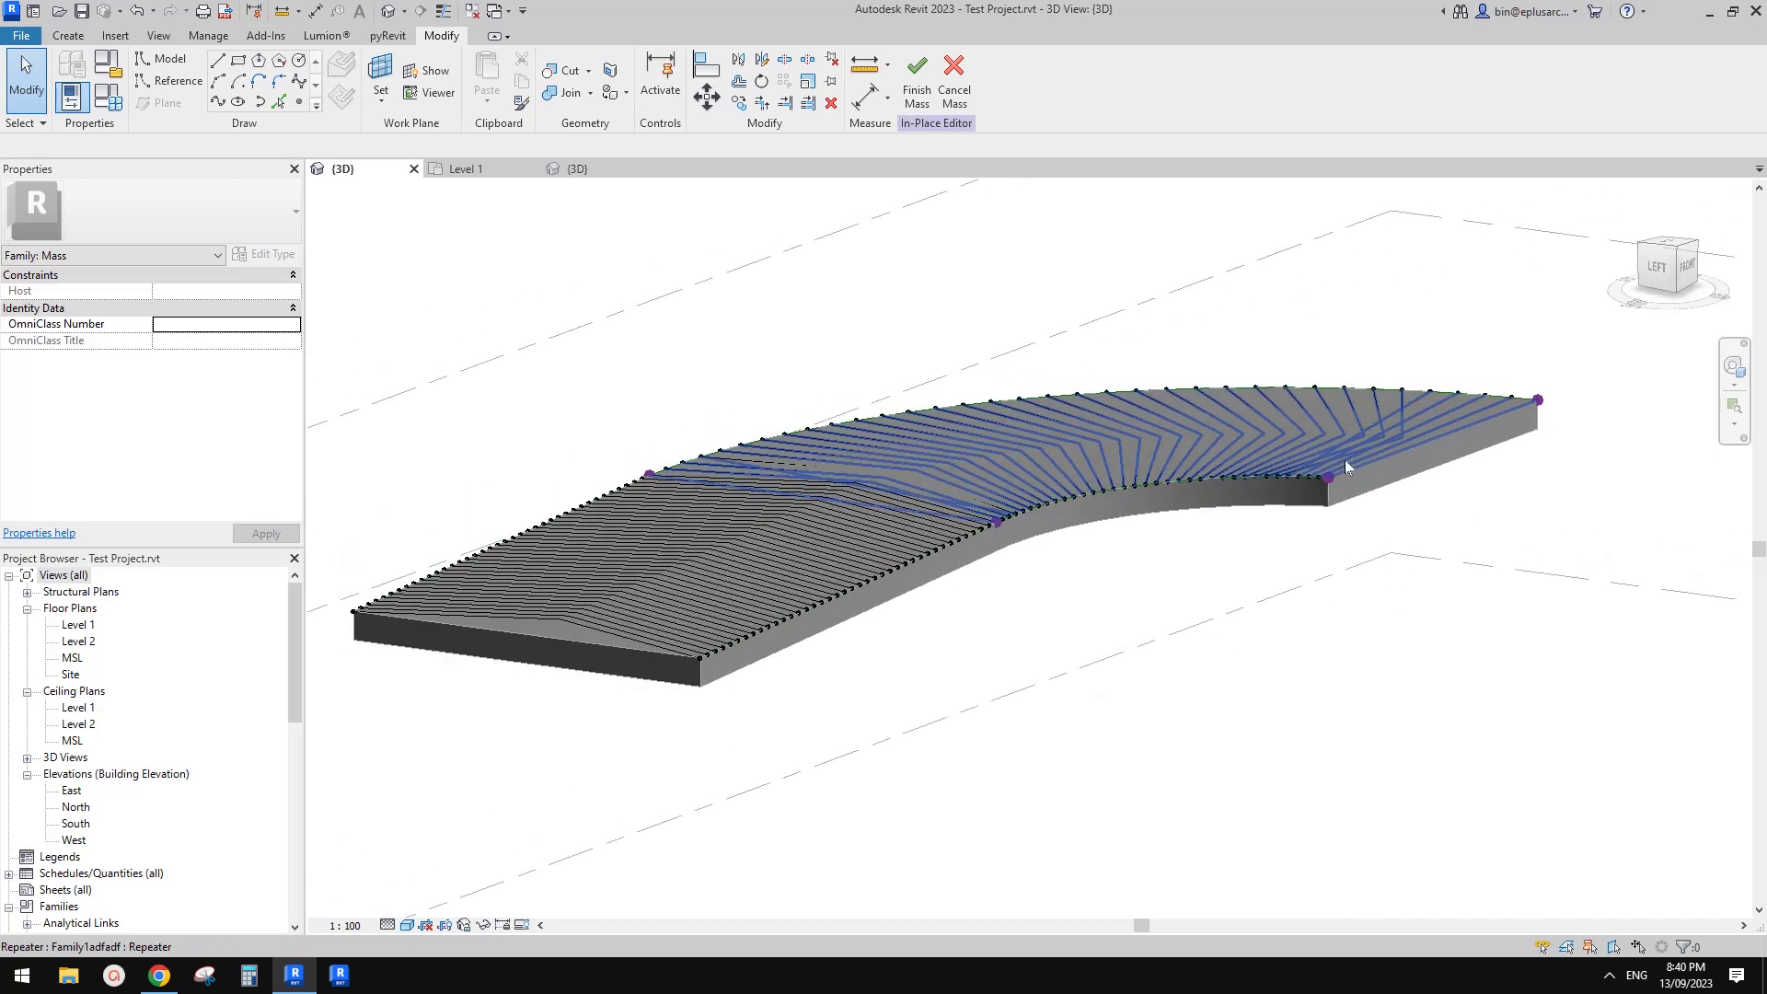
pyautogui.scroll(3, 1345, 460)
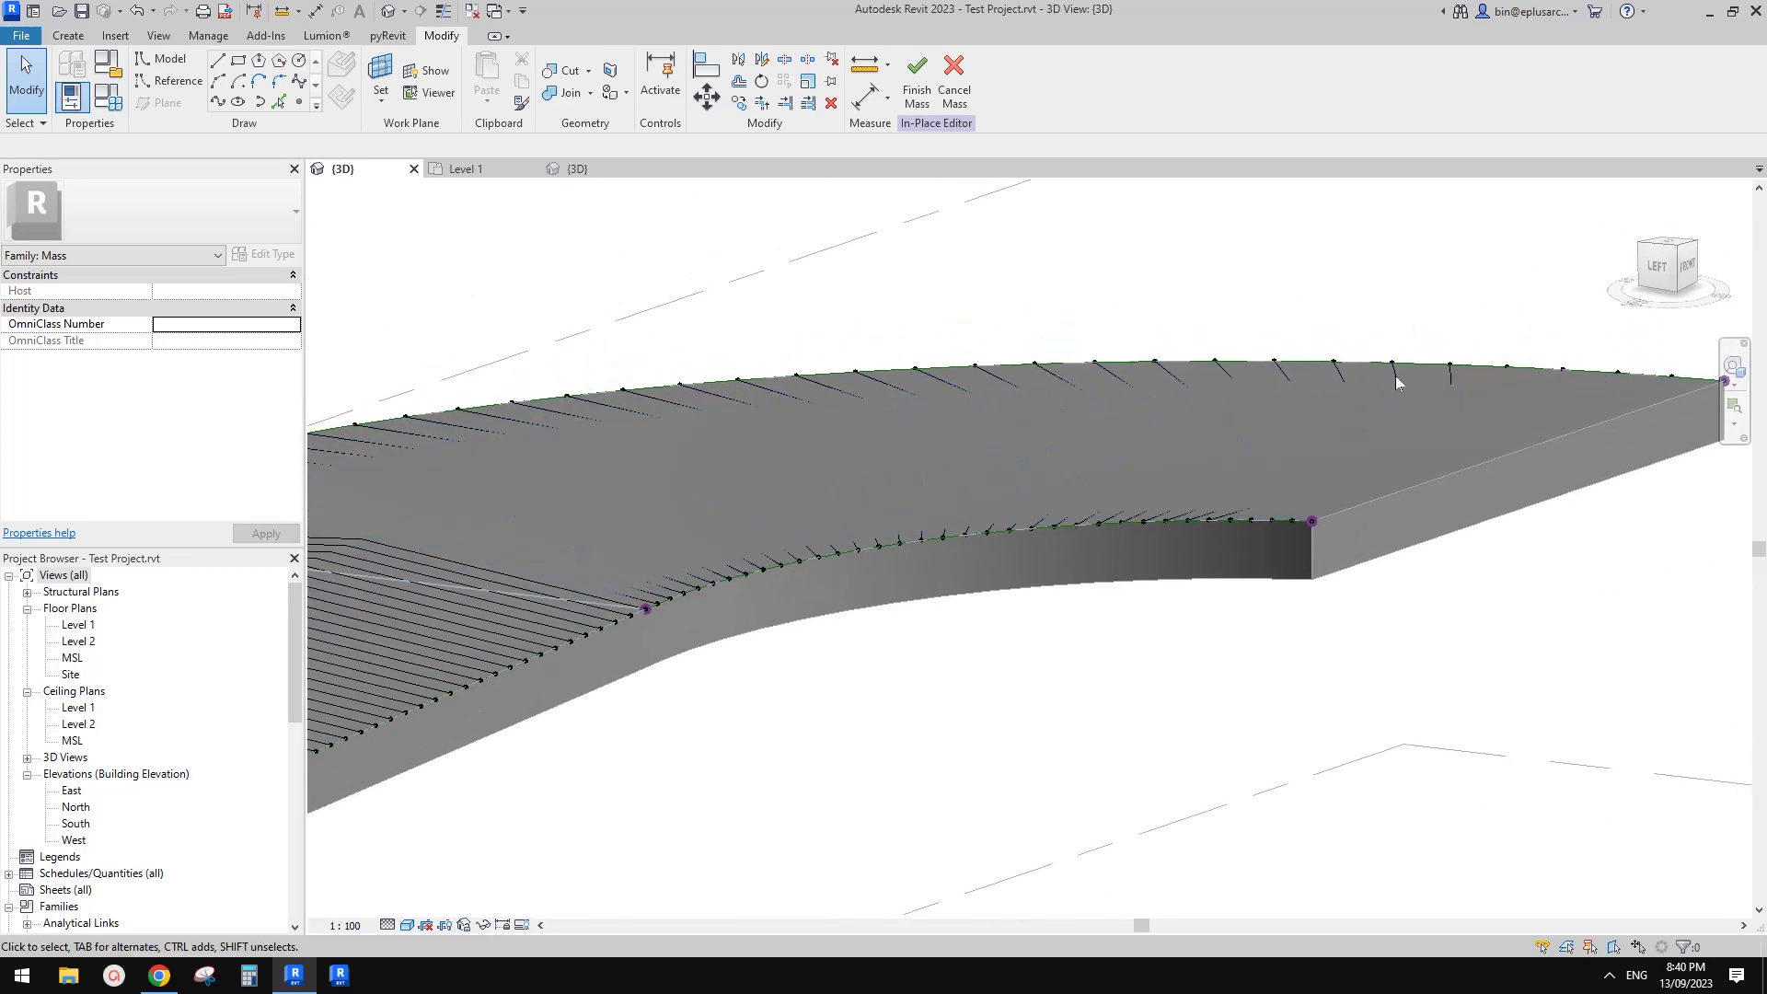
pyautogui.click(1295, 513)
pyautogui.scroll(-2, 1295, 513)
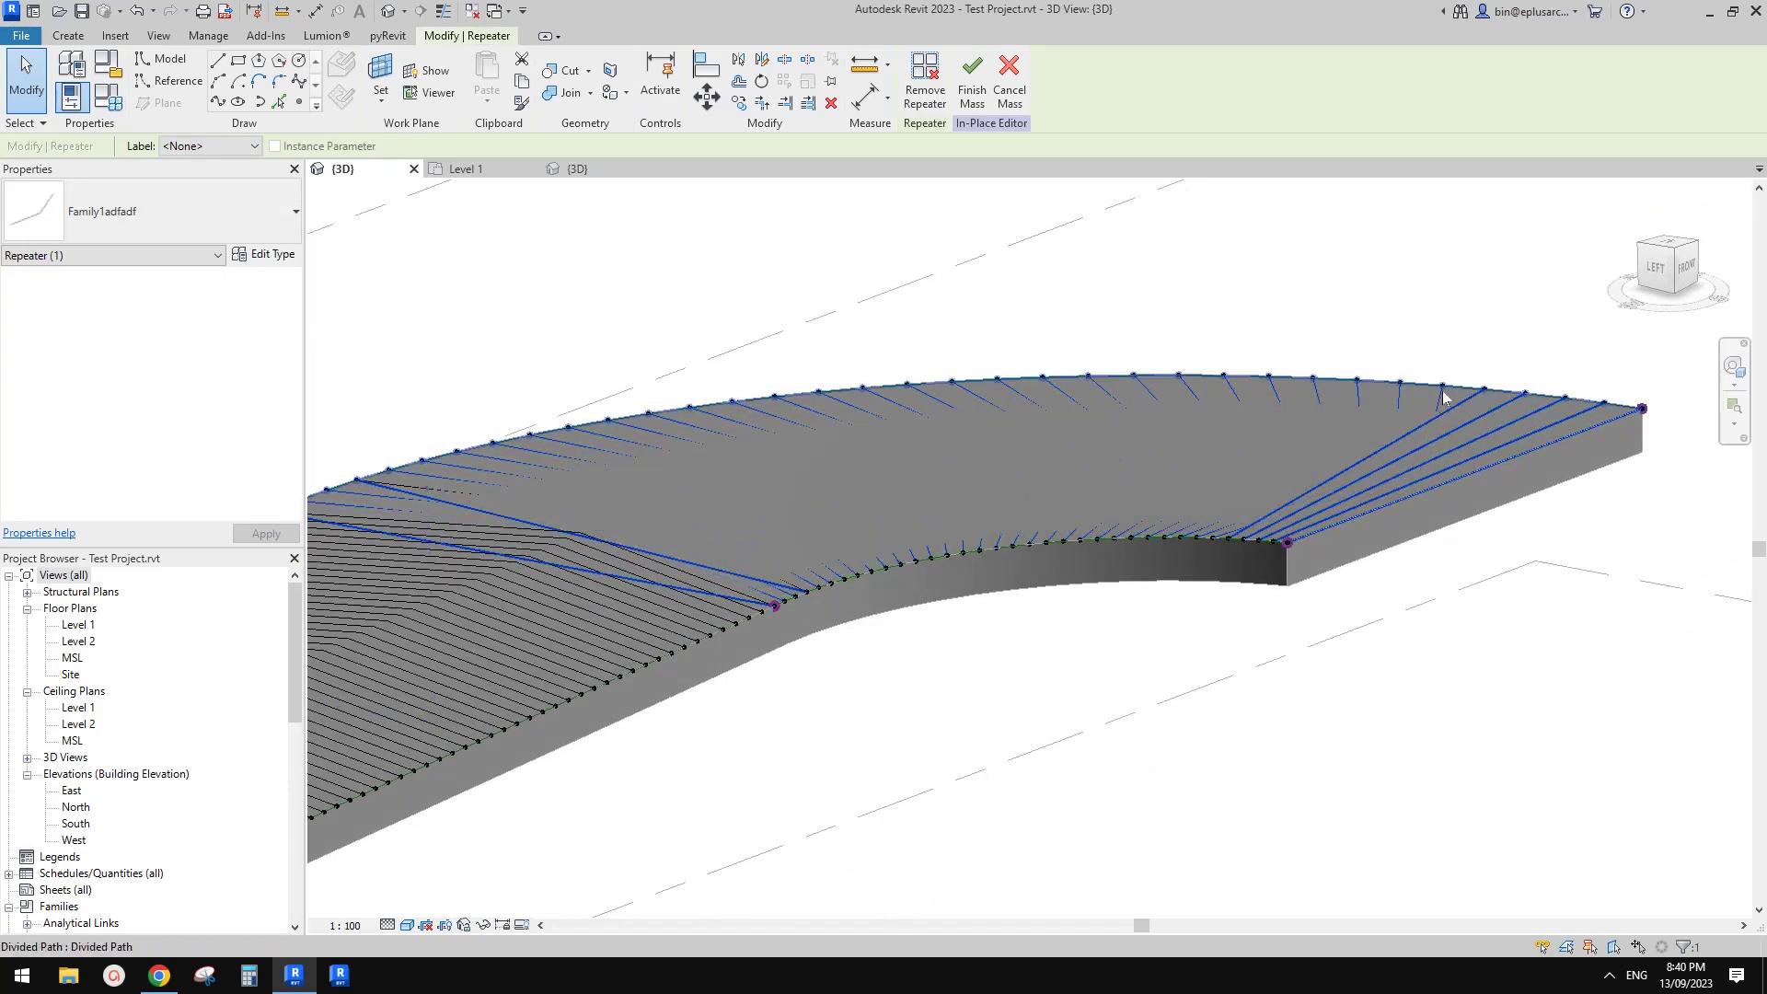
# - Set angle a of the curved run's repeated chevrons to 3° with the view in wireframe
pyautogui.moveTo(1314, 453); pyautogui.dragTo(1302, 459, button='middle')
pyautogui.press('w')
pyautogui.press('f')
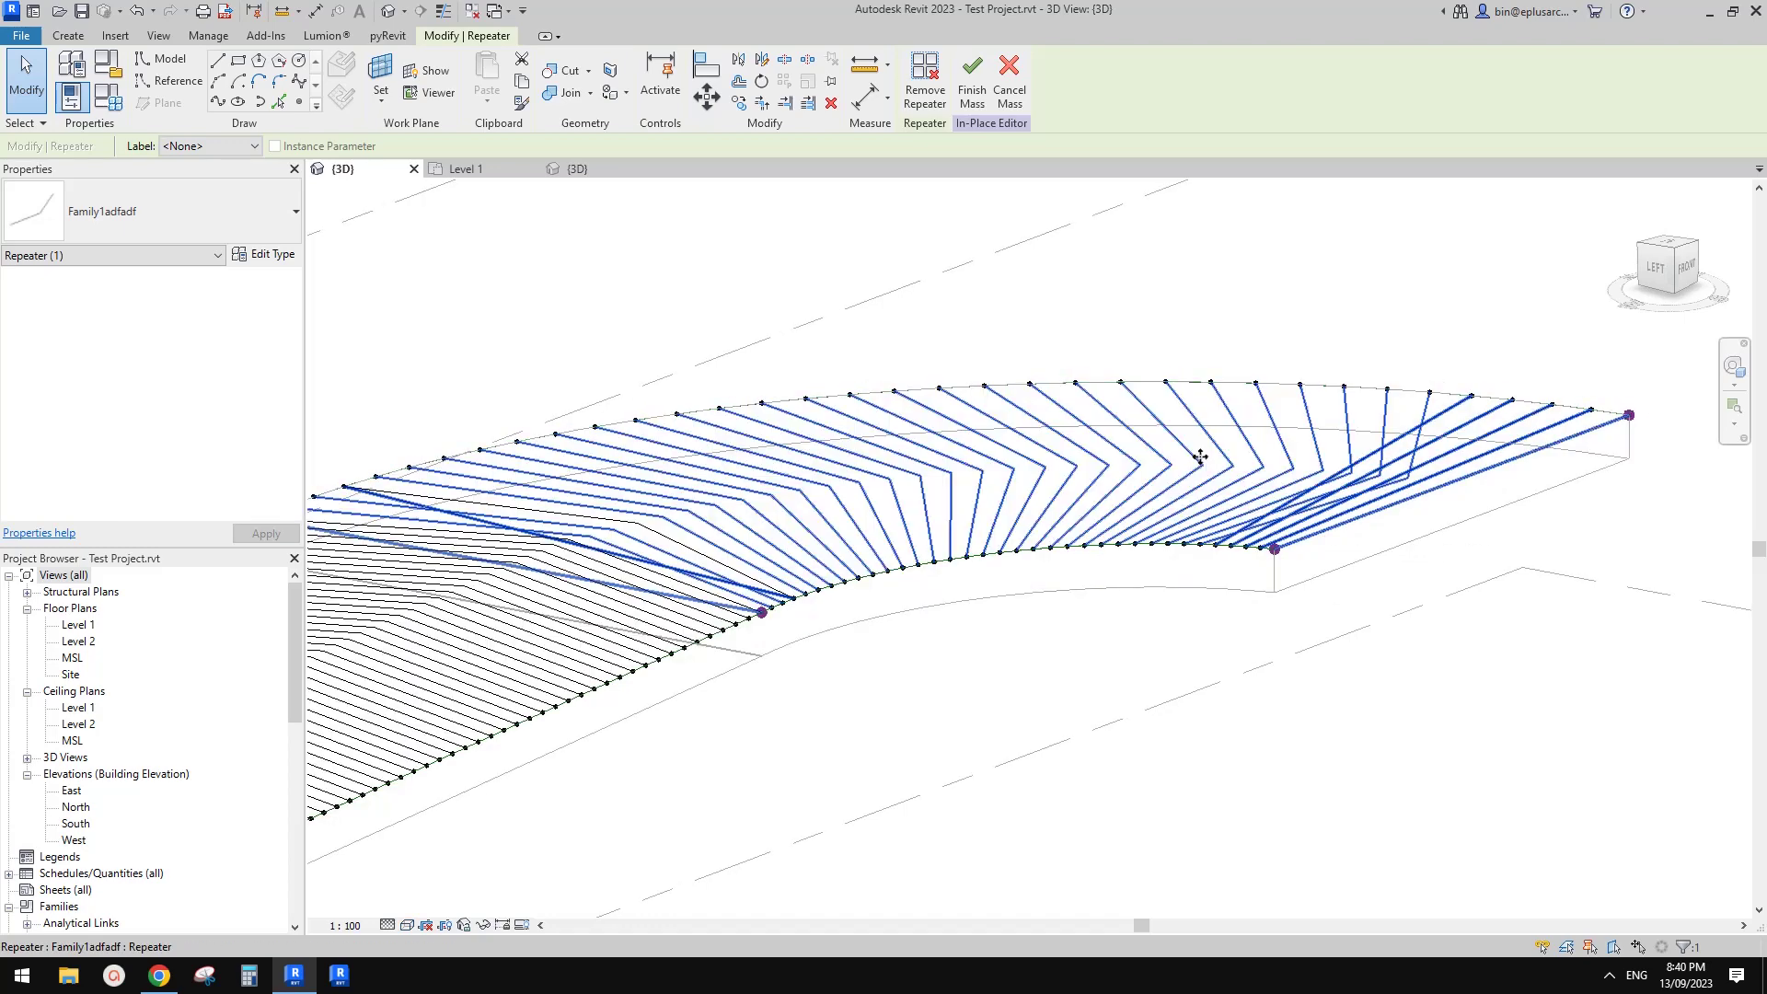
pyautogui.press('Escape')
pyautogui.press('Tab')
pyautogui.click(1188, 415)
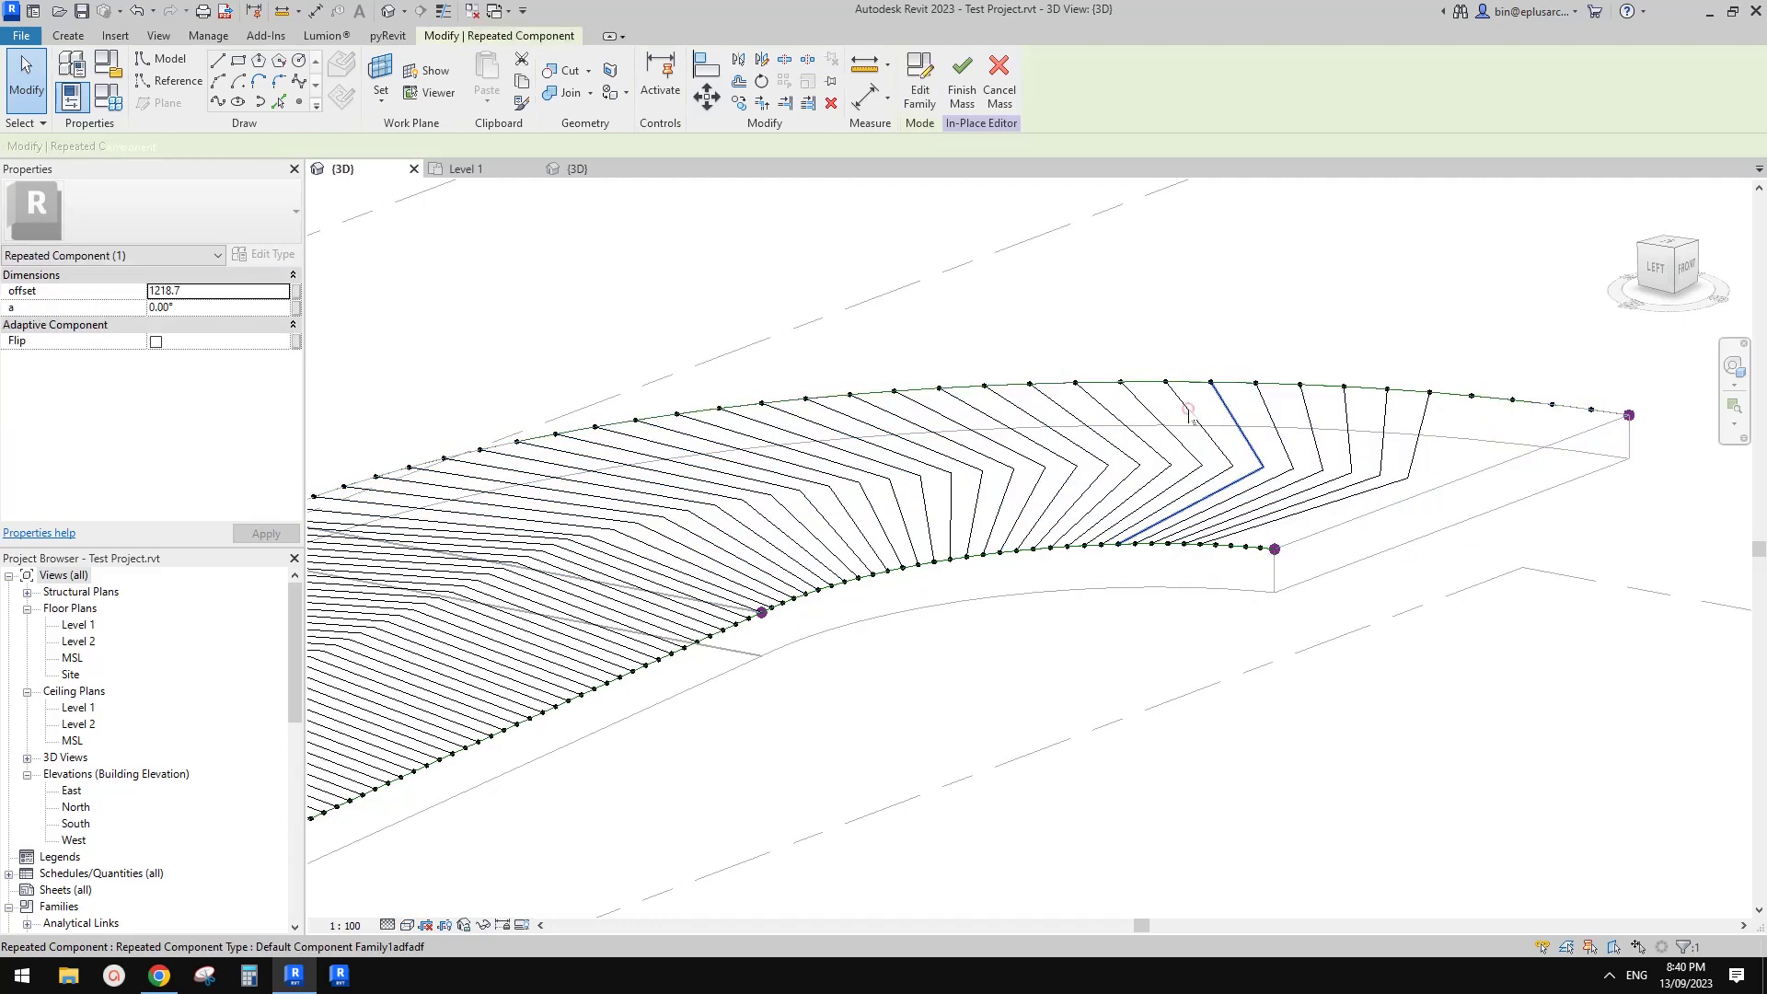
pyautogui.click(212, 308)
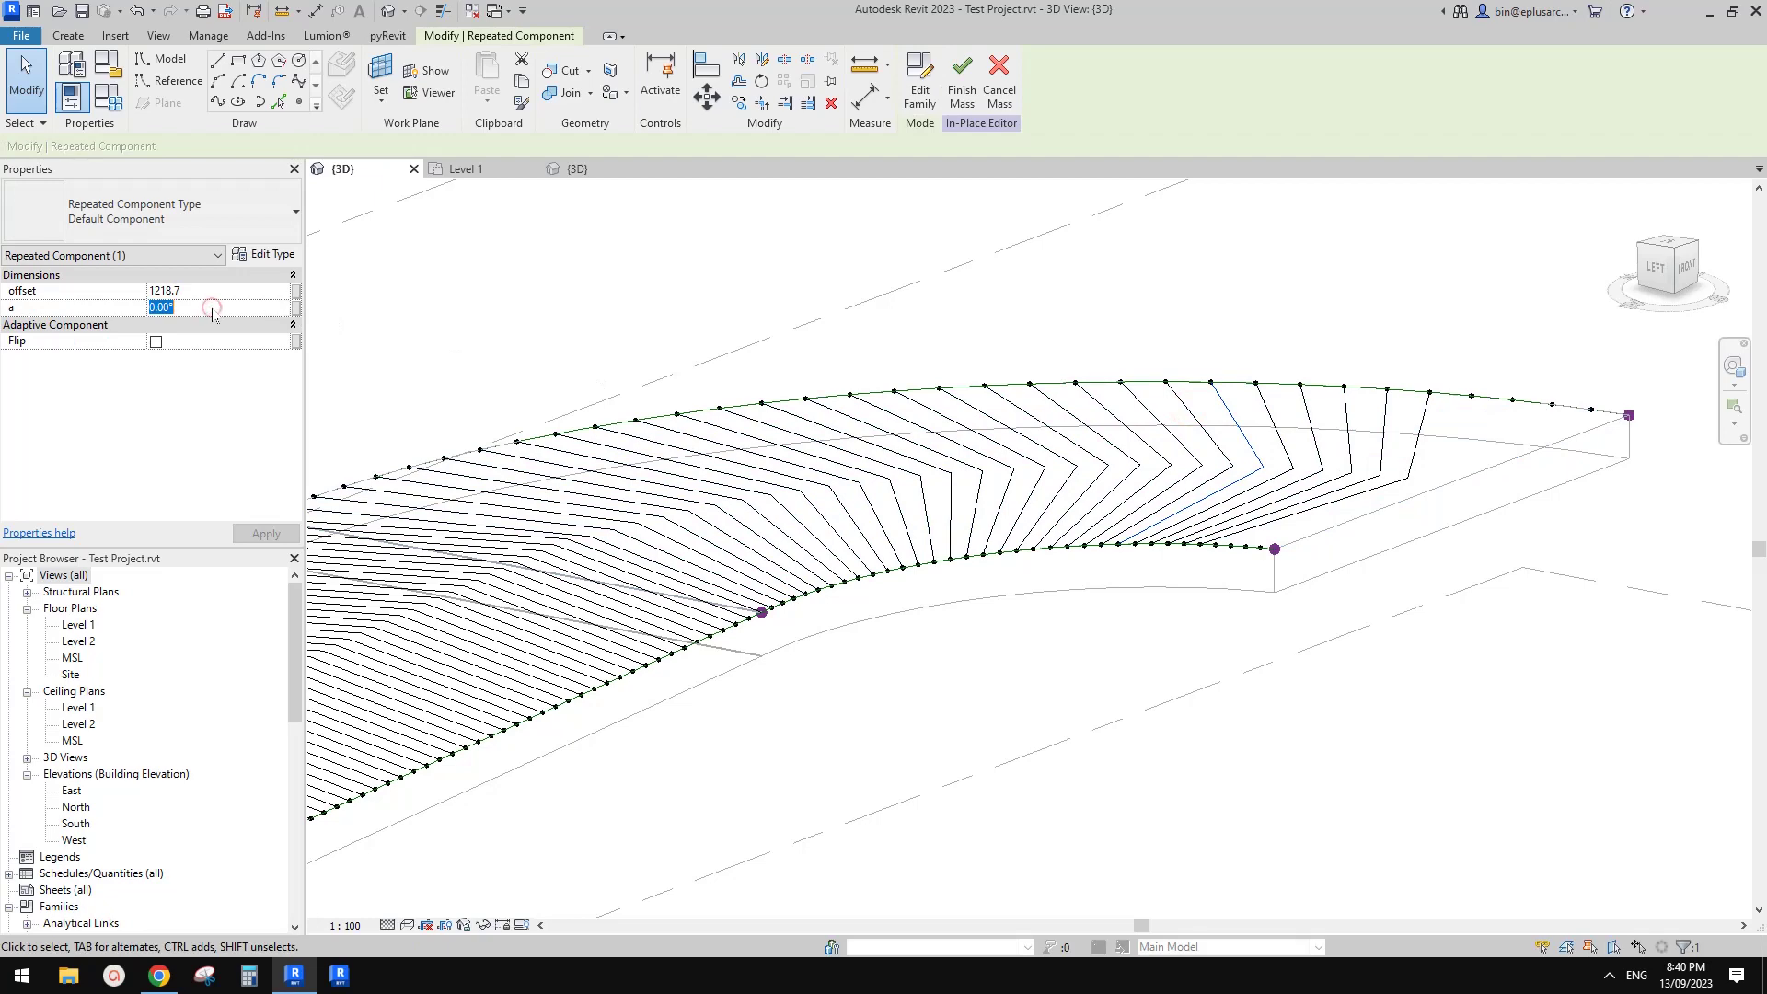
pyautogui.keyDown('shift'); pyautogui.moveTo(947, 328); pyautogui.dragTo(1142, 376, button='middle'); pyautogui.keyUp('shift')
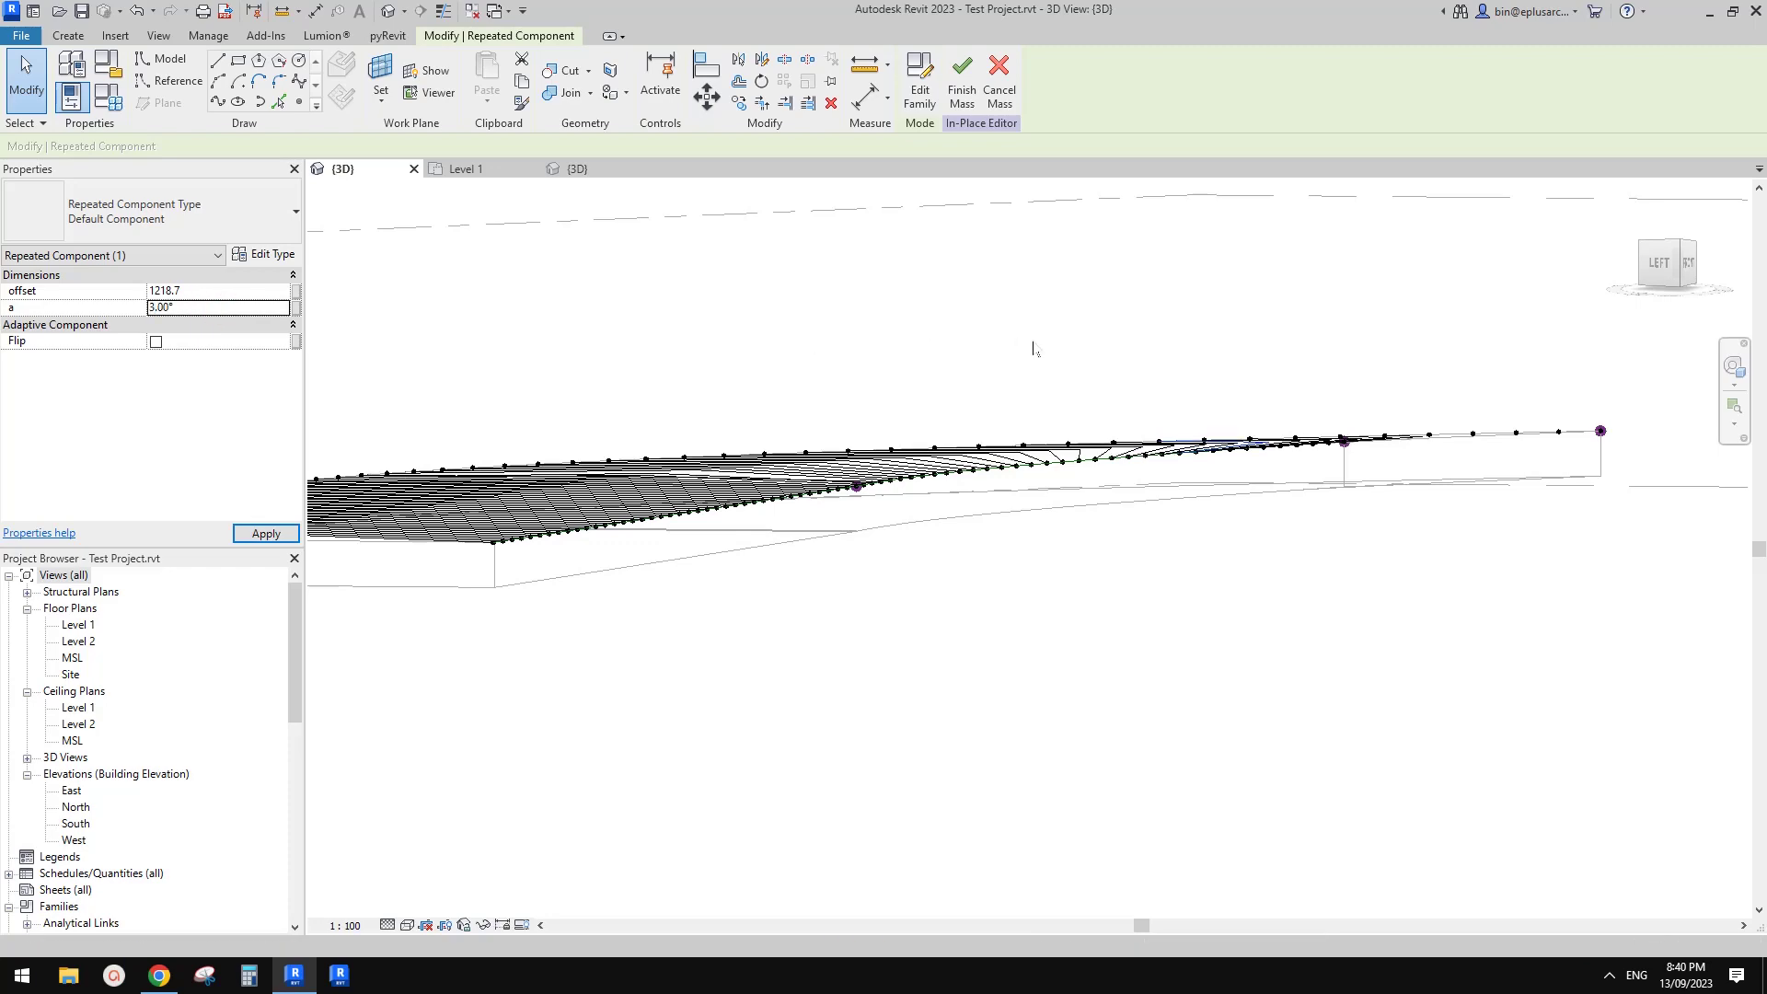
pyautogui.click(1133, 352)
pyautogui.keyDown('shift'); pyautogui.moveTo(1133, 351); pyautogui.dragTo(1196, 476, button='middle'); pyautogui.keyUp('shift')
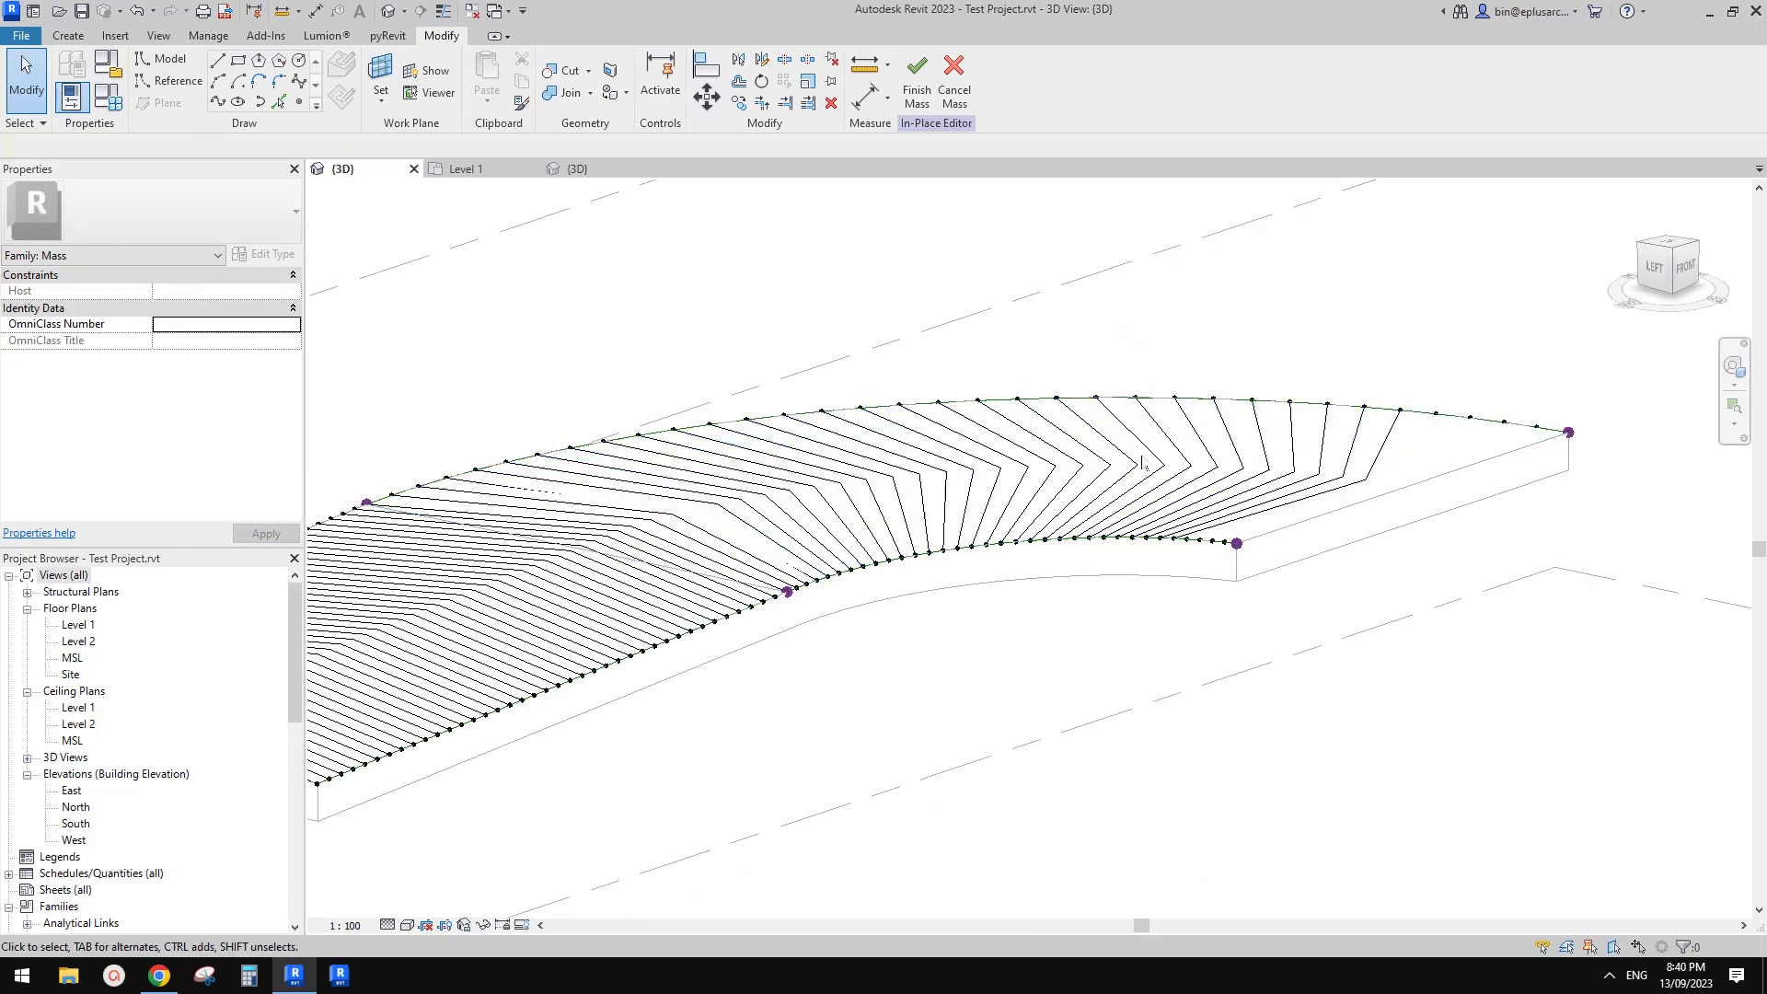
# - Adjust angle a of the individually placed chevron near the start of the curved run
pyautogui.press('d')
pyautogui.moveTo(1295, 517)
pyautogui.keyDown('shift'); pyautogui.mouseDown(button='middle')
pyautogui.moveTo(1303, 541)
pyautogui.moveTo(1067, 628)
pyautogui.mouseUp(button='middle'); pyautogui.keyUp('shift')
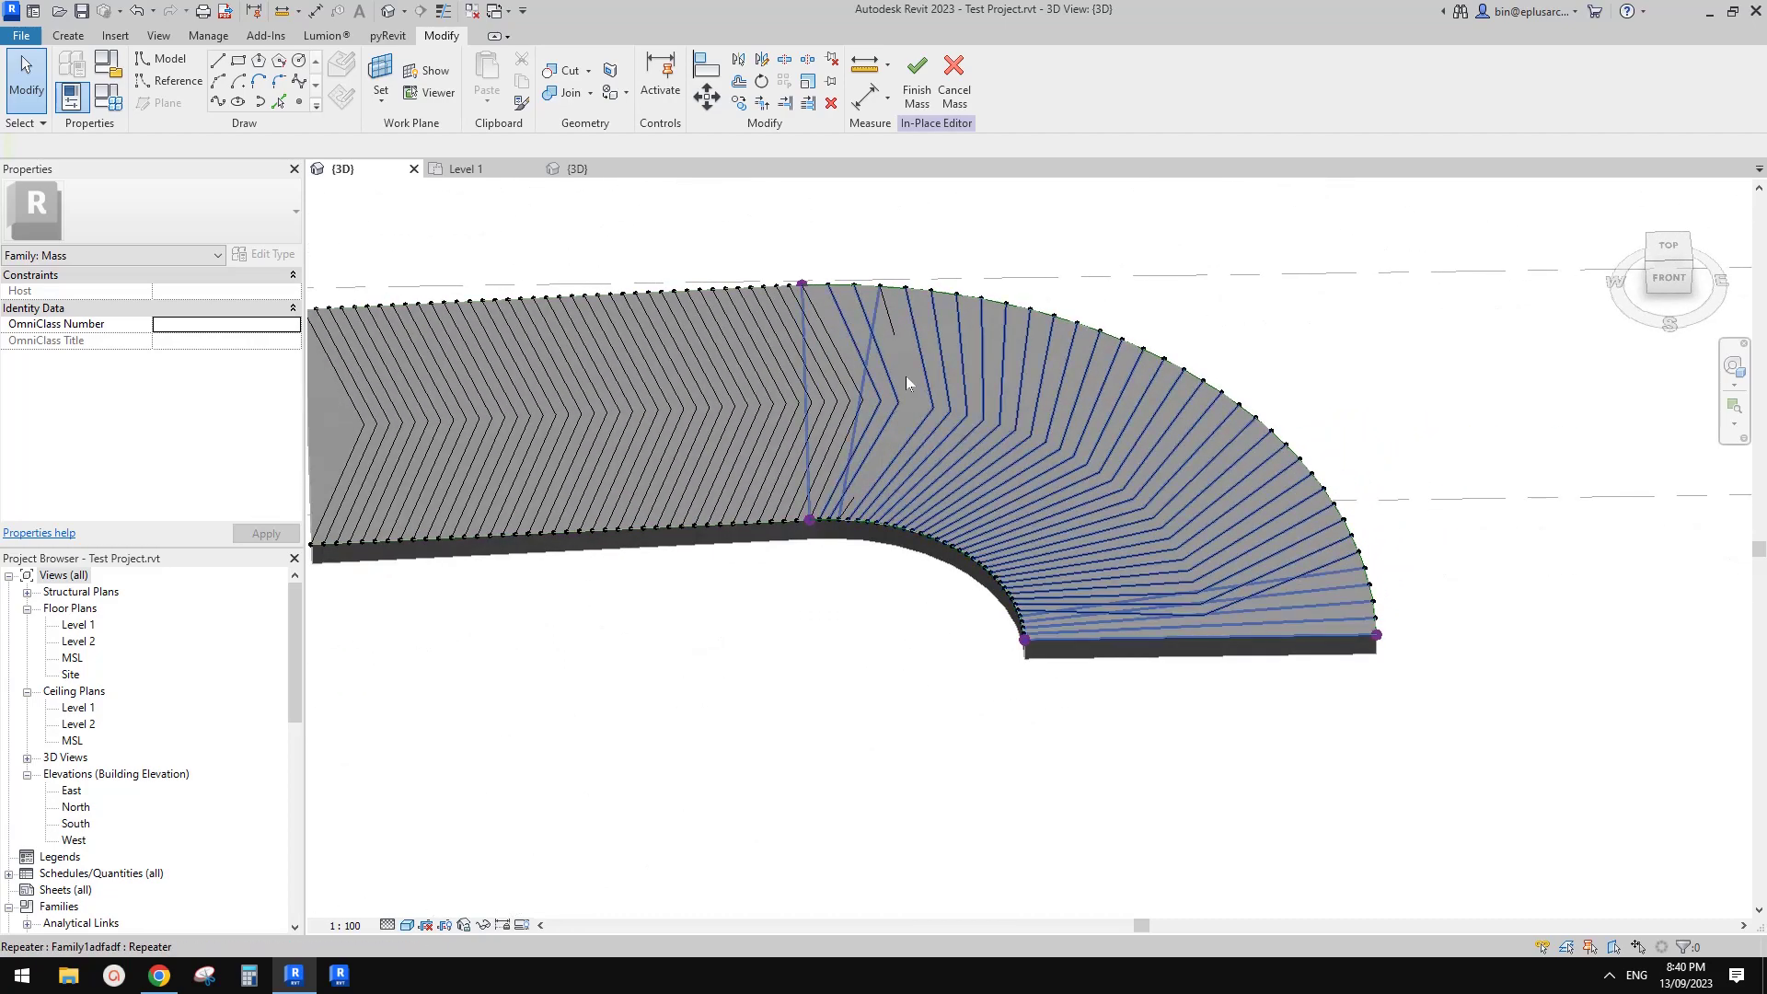
pyautogui.moveTo(891, 408); pyautogui.dragTo(989, 396, button='middle')
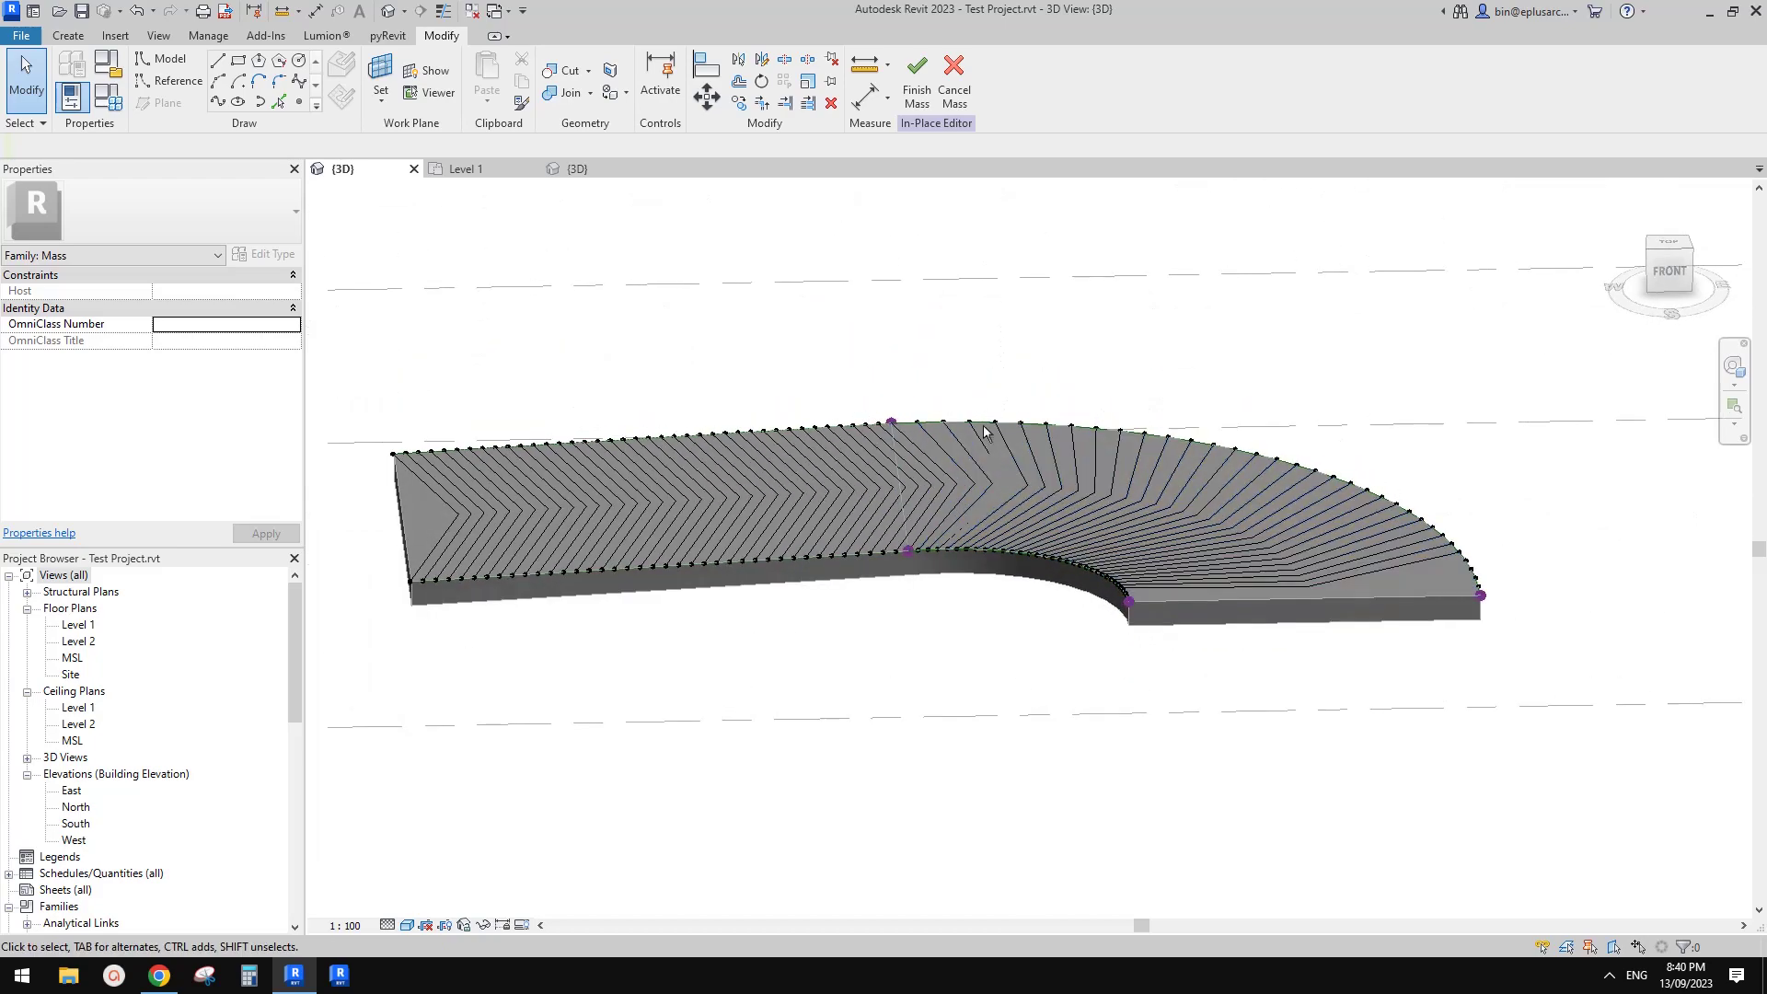
pyautogui.scroll(2, 988, 450)
pyautogui.scroll(3, 975, 433)
pyautogui.press('w')
pyautogui.press('f')
pyautogui.click(1052, 520)
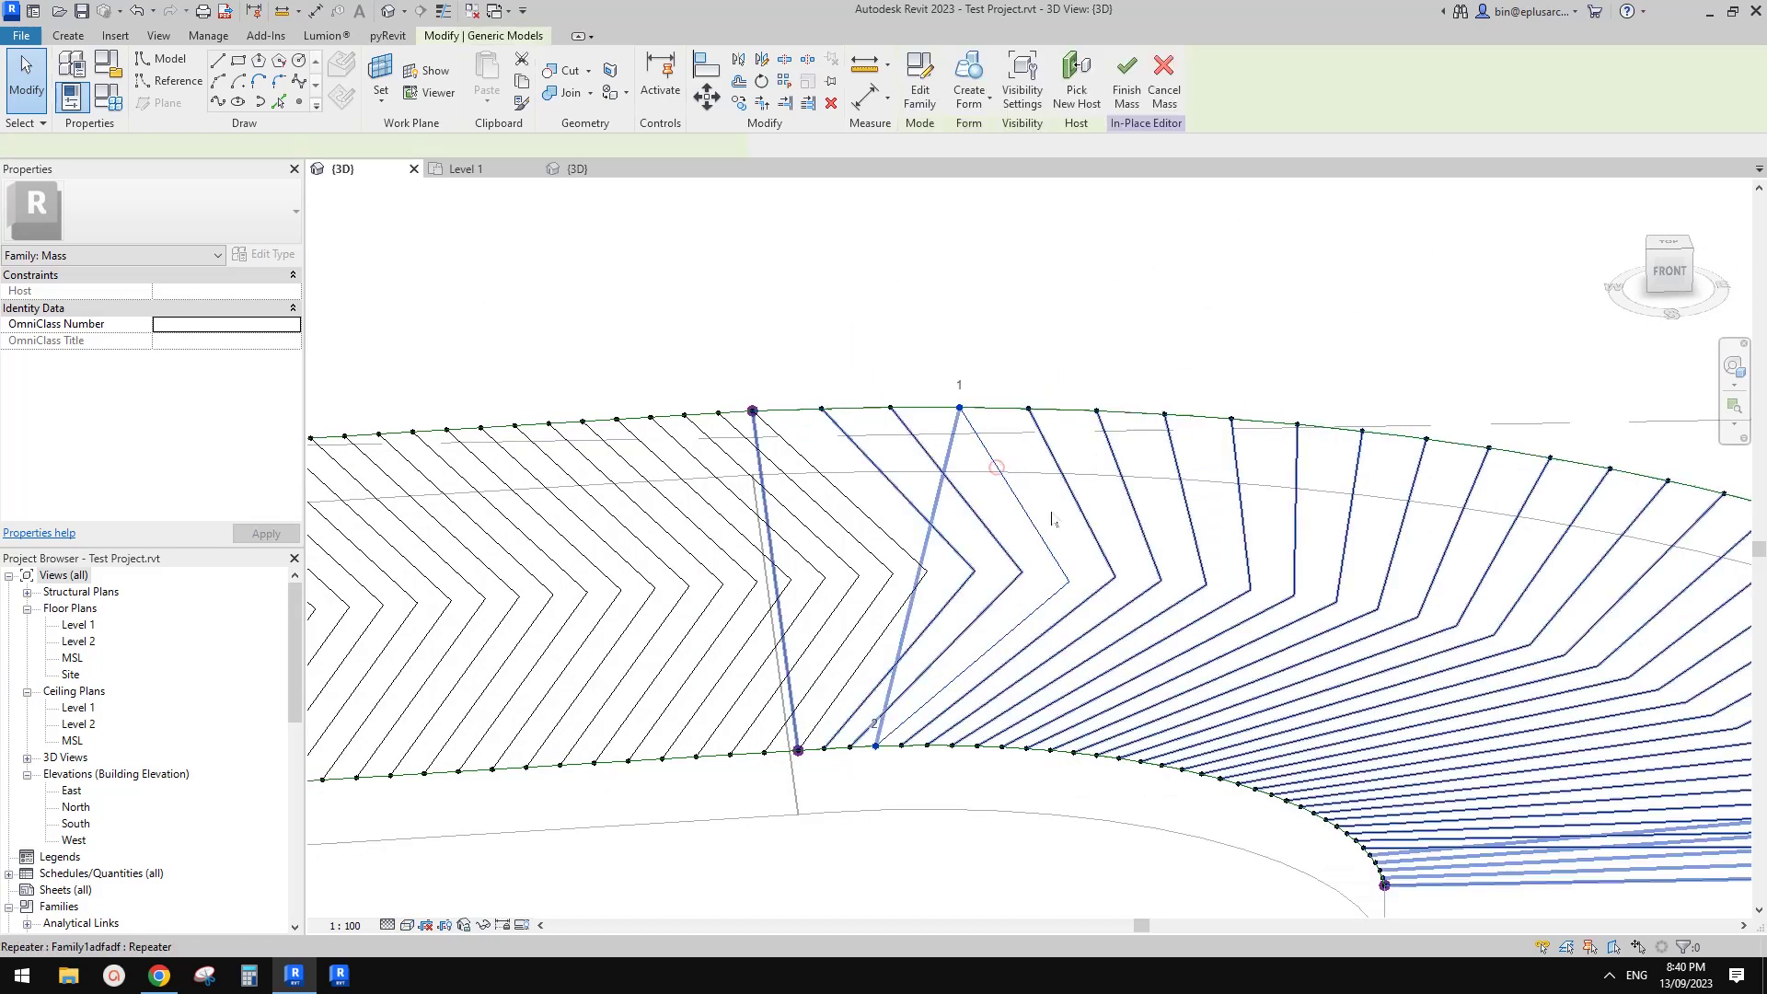
pyautogui.click(939, 670)
pyautogui.click(209, 342)
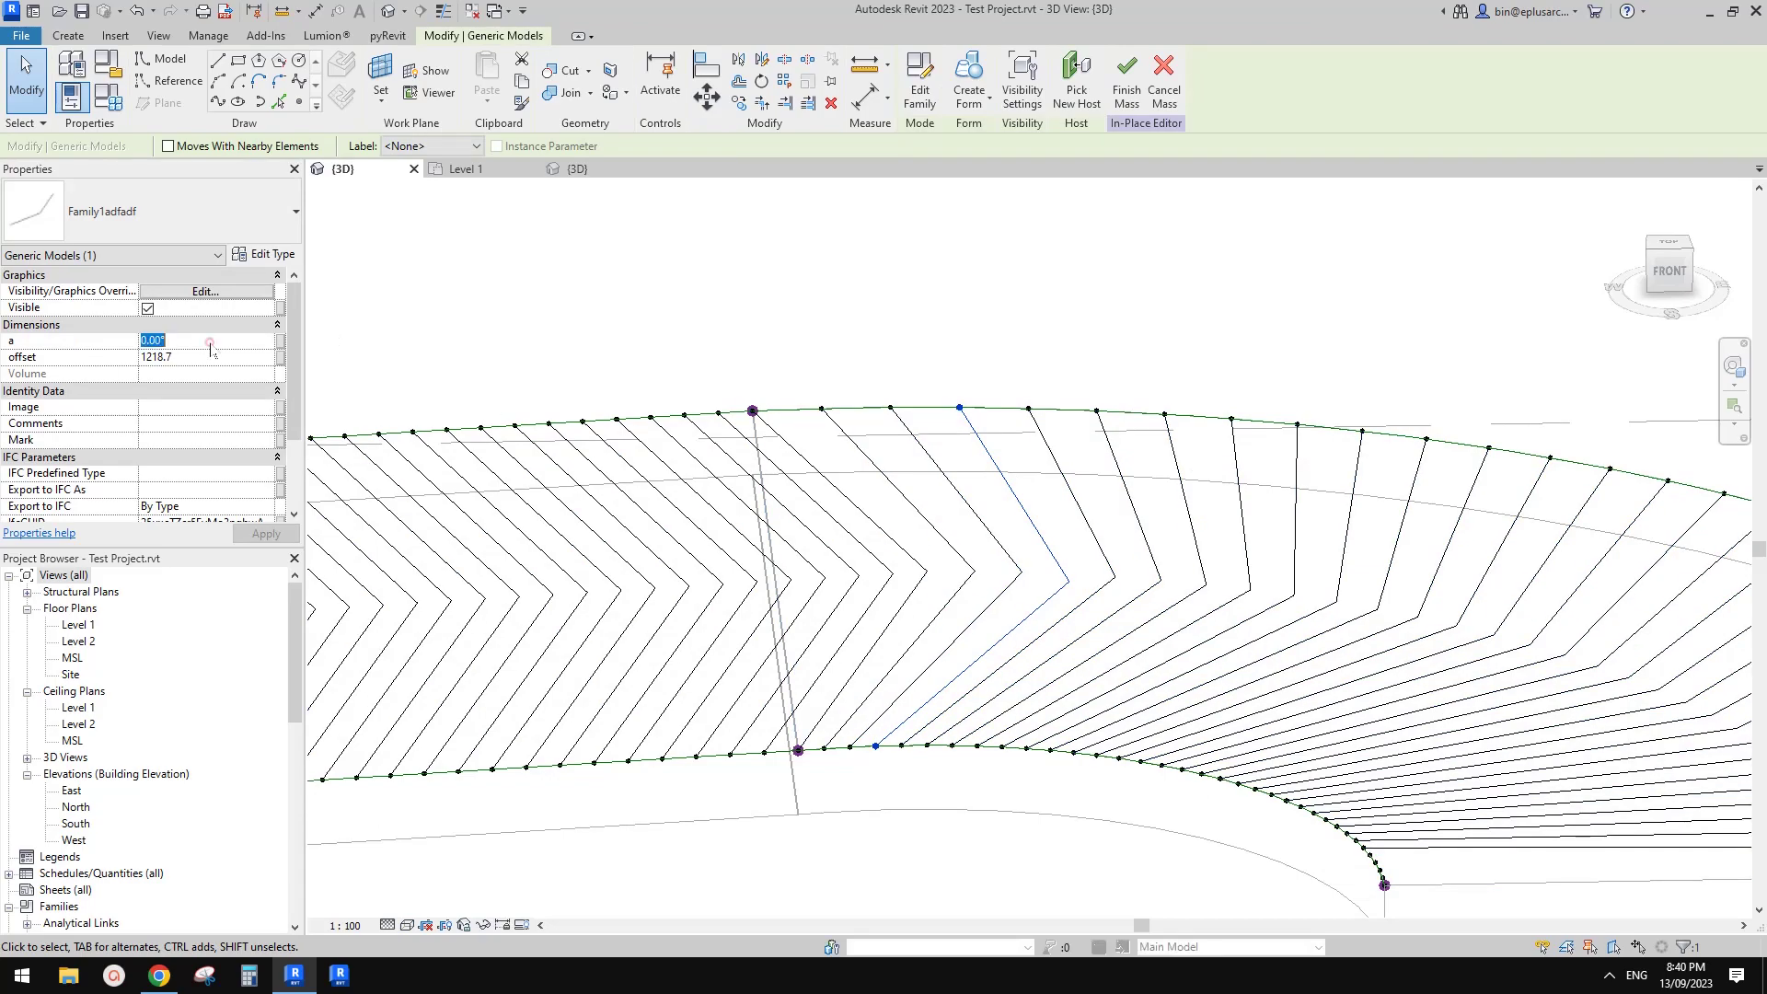
pyautogui.click(934, 382)
# - Check the chevrons along the straight and curved runs in the shaded 3D view and the Level 1 plan
pyautogui.keyDown('shift'); pyautogui.moveTo(934, 381); pyautogui.dragTo(1130, 712, button='middle'); pyautogui.keyUp('shift')
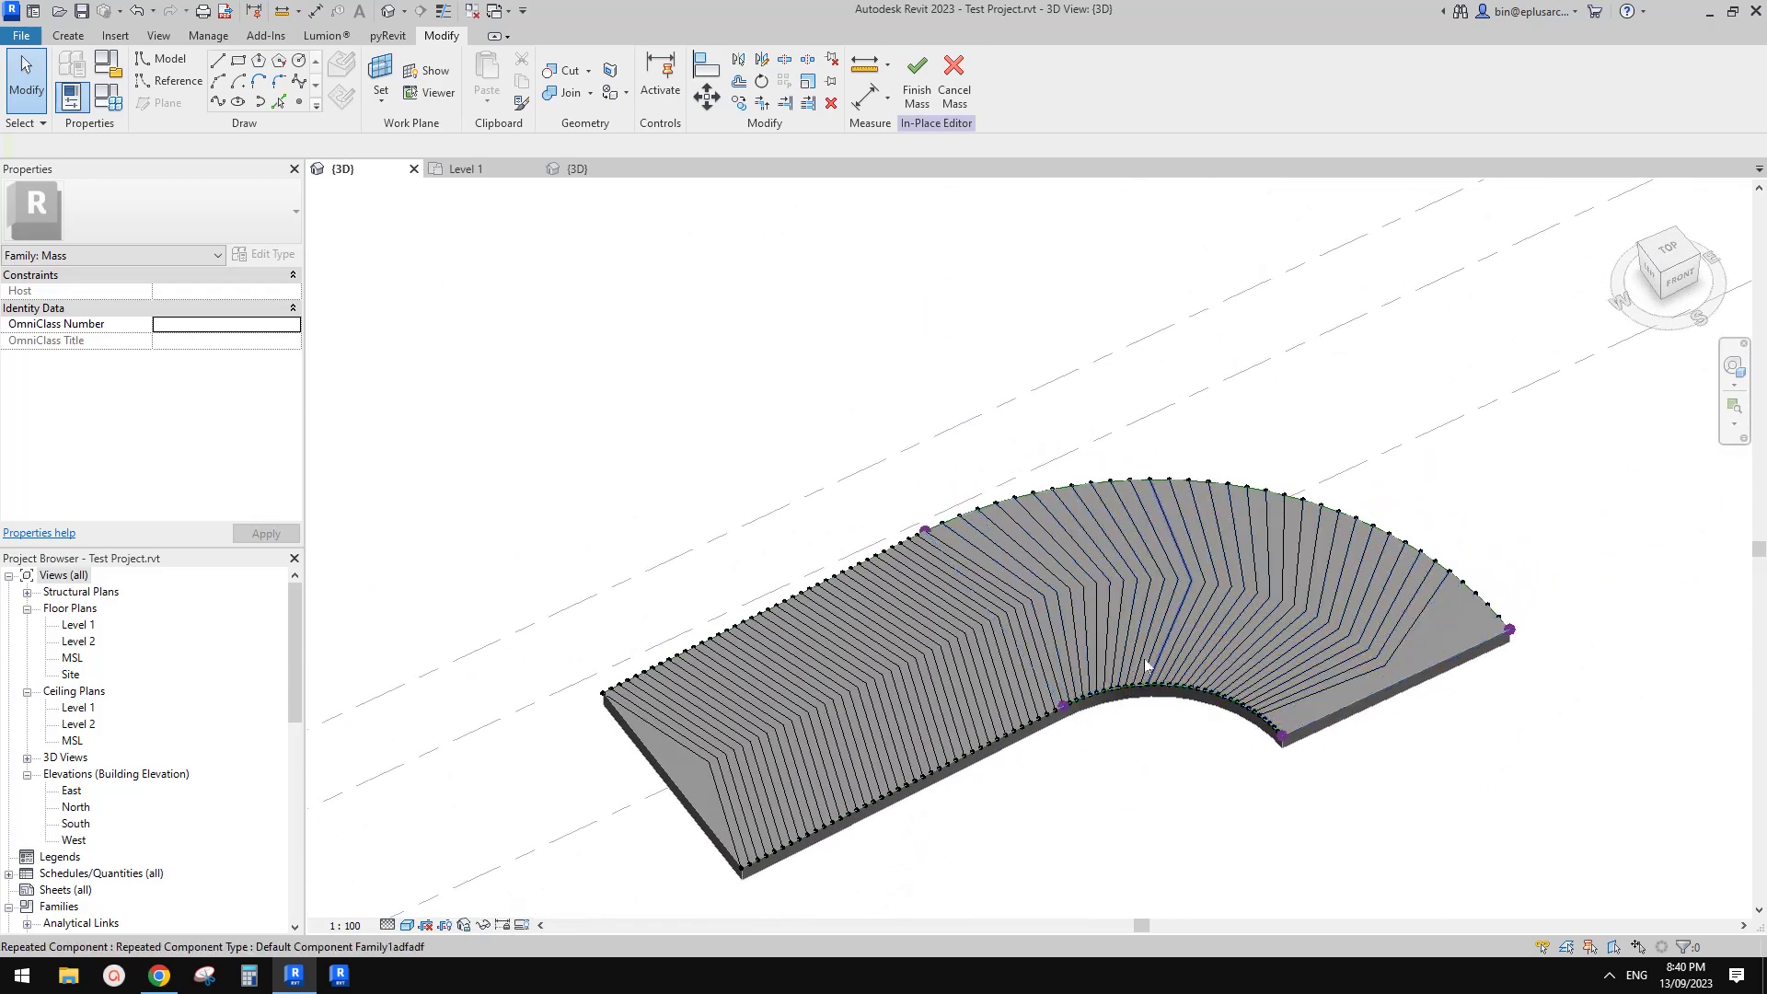
pyautogui.moveTo(1167, 653)
pyautogui.keyDown('shift'); pyautogui.mouseDown(button='middle')
pyautogui.moveTo(1141, 672)
pyautogui.moveTo(1152, 659)
pyautogui.mouseUp(button='middle'); pyautogui.keyUp('shift')
pyautogui.press('Tab')
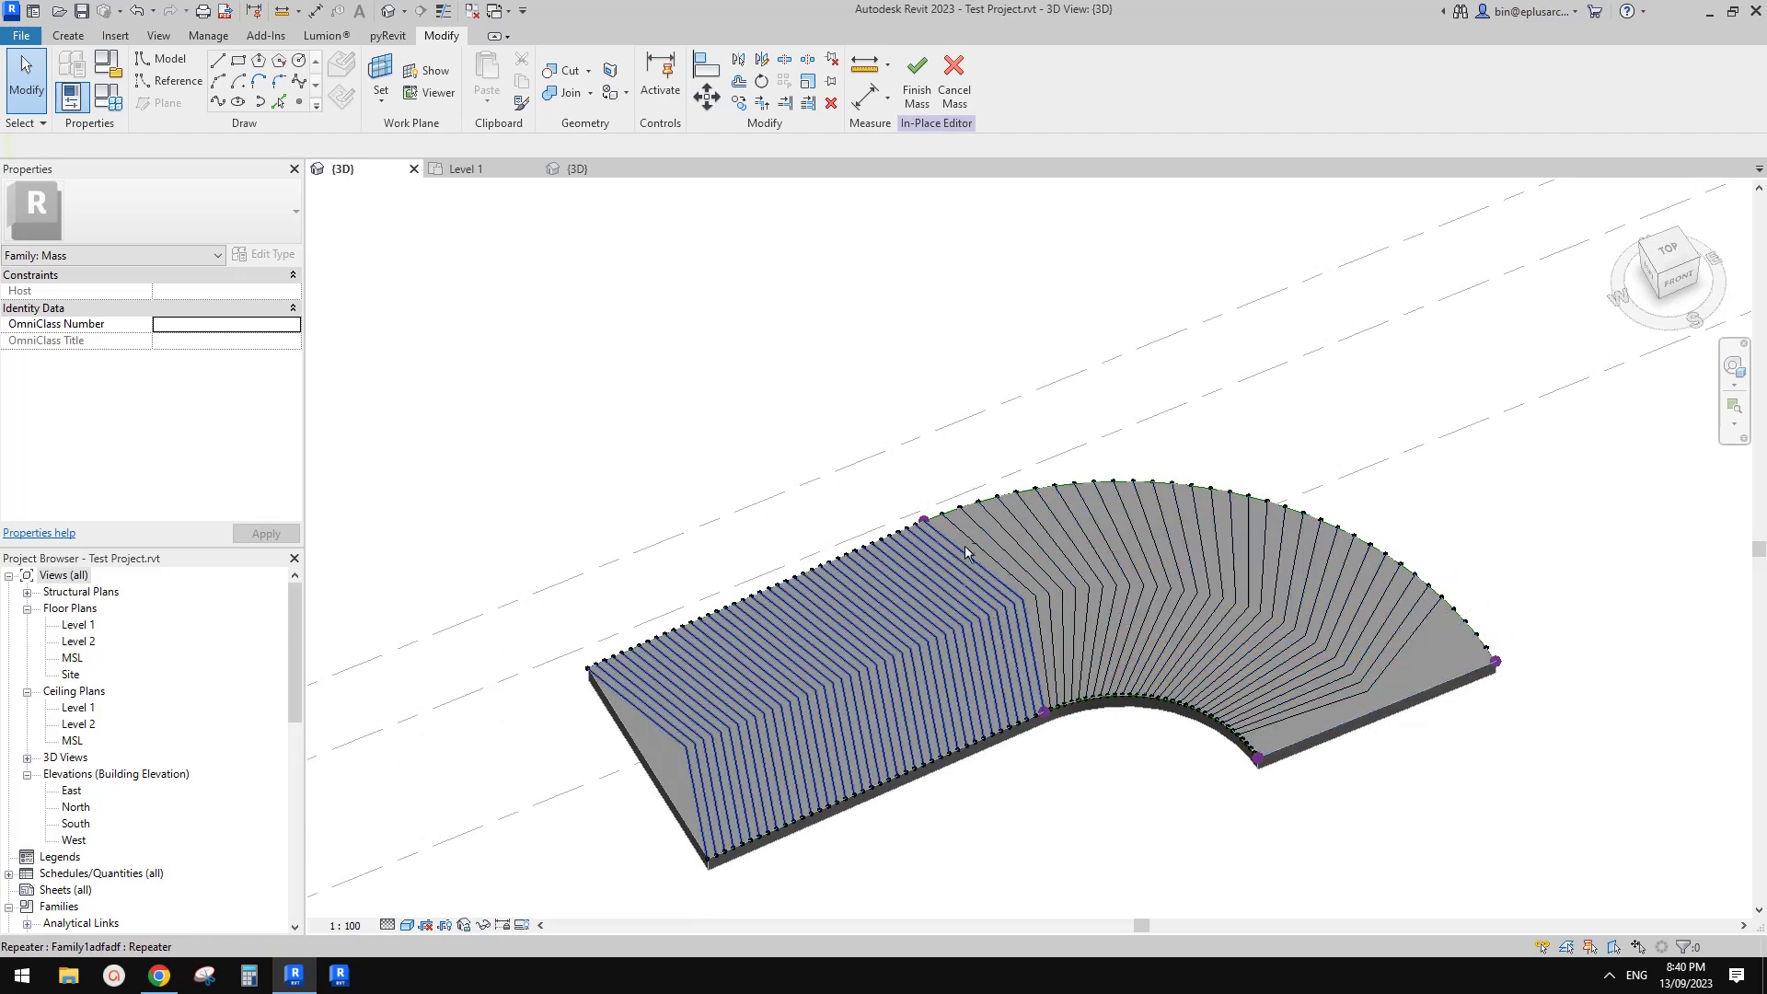
pyautogui.keyDown('shift'); pyautogui.moveTo(942, 630); pyautogui.dragTo(883, 639, button='middle'); pyautogui.keyUp('shift')
pyautogui.click(469, 169)
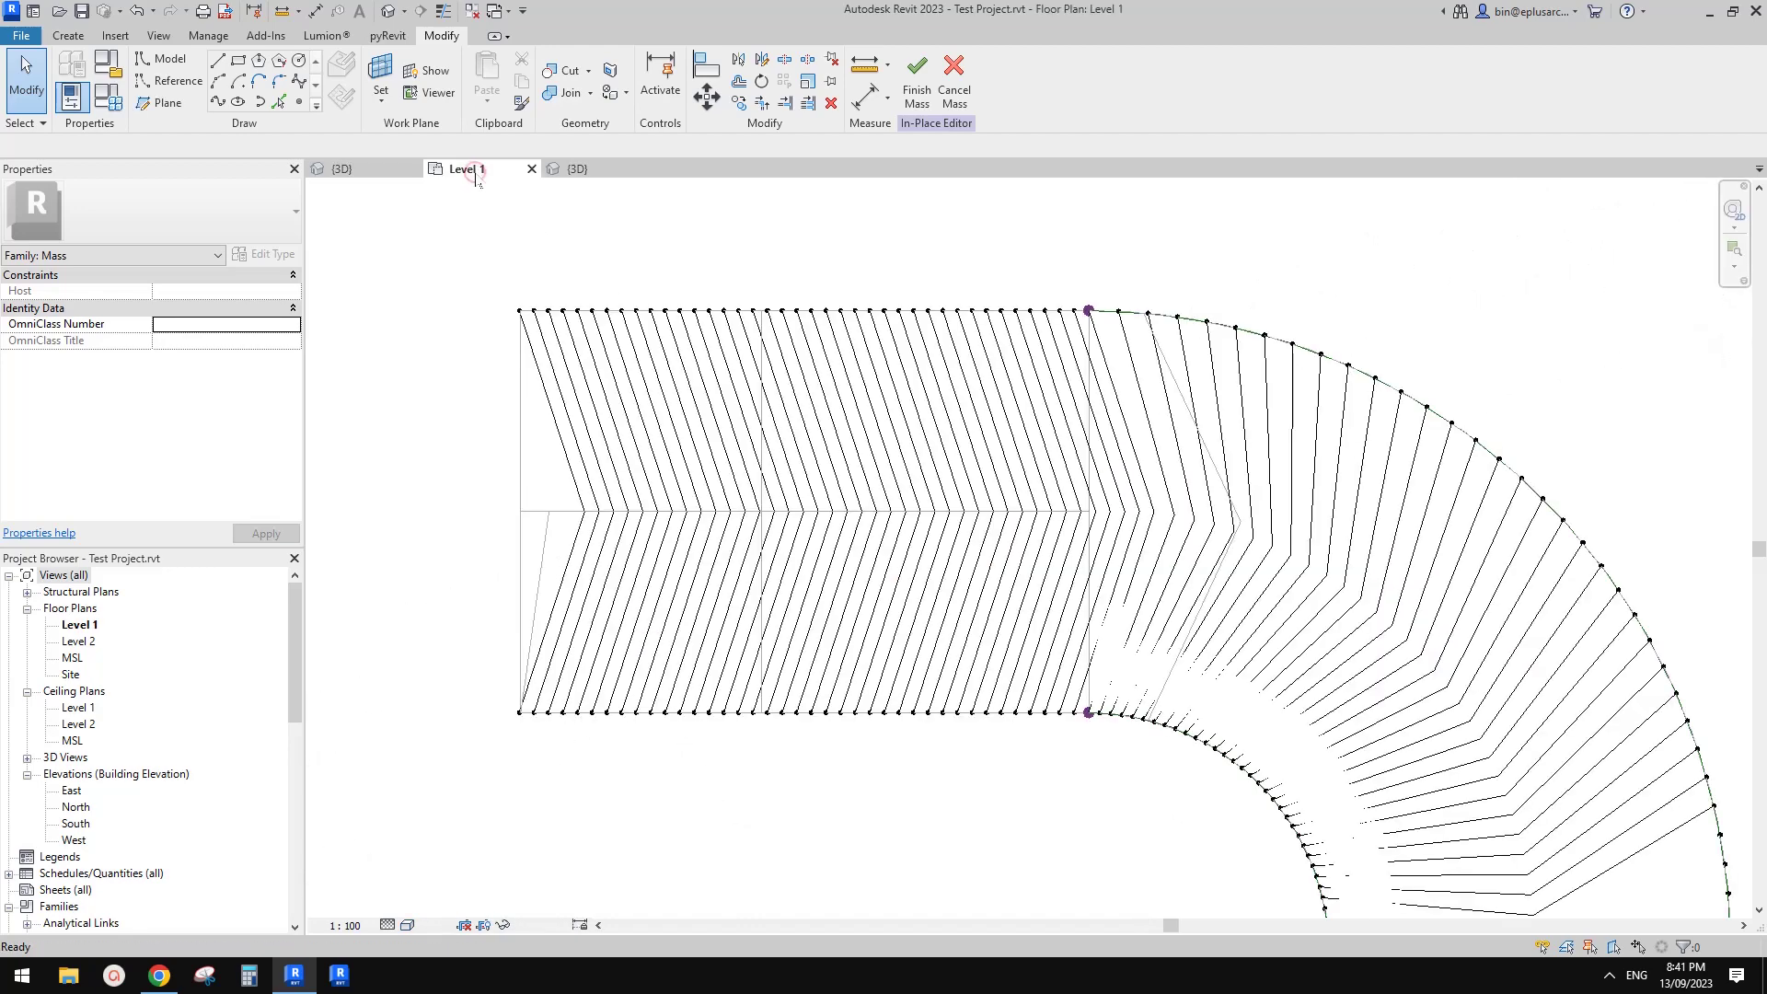
pyautogui.scroll(-1, 679, 313)
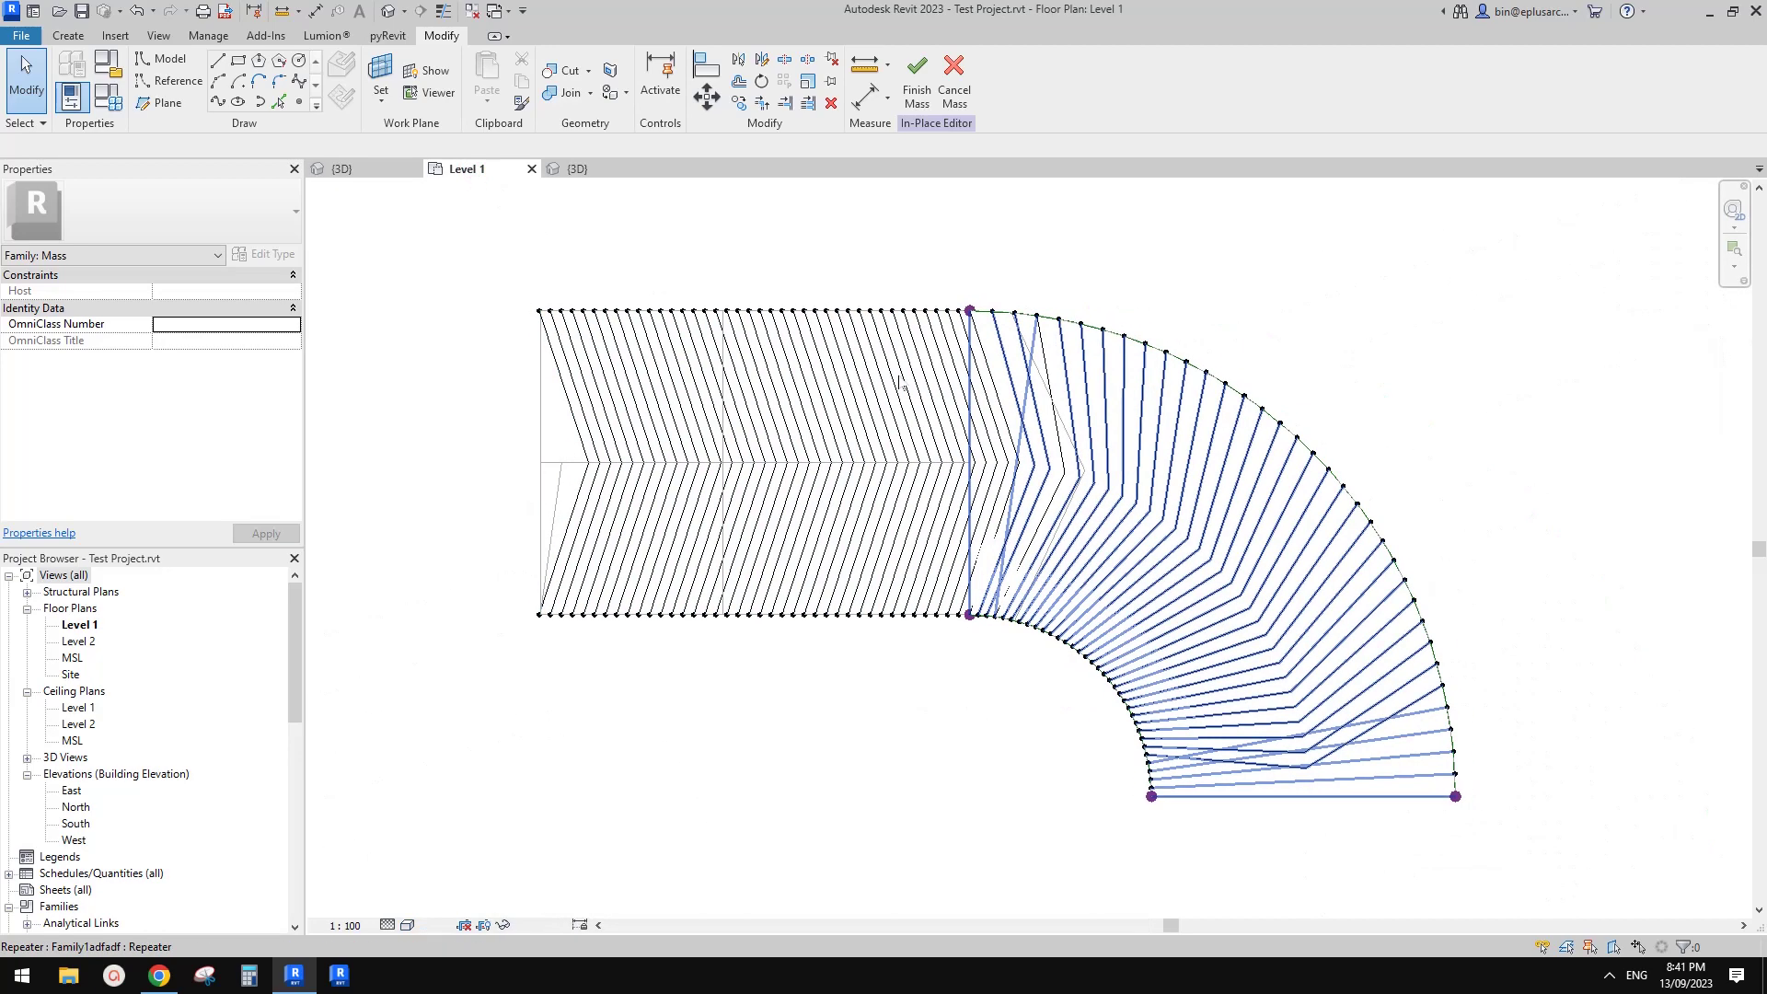
pyautogui.scroll(1, 1146, 686)
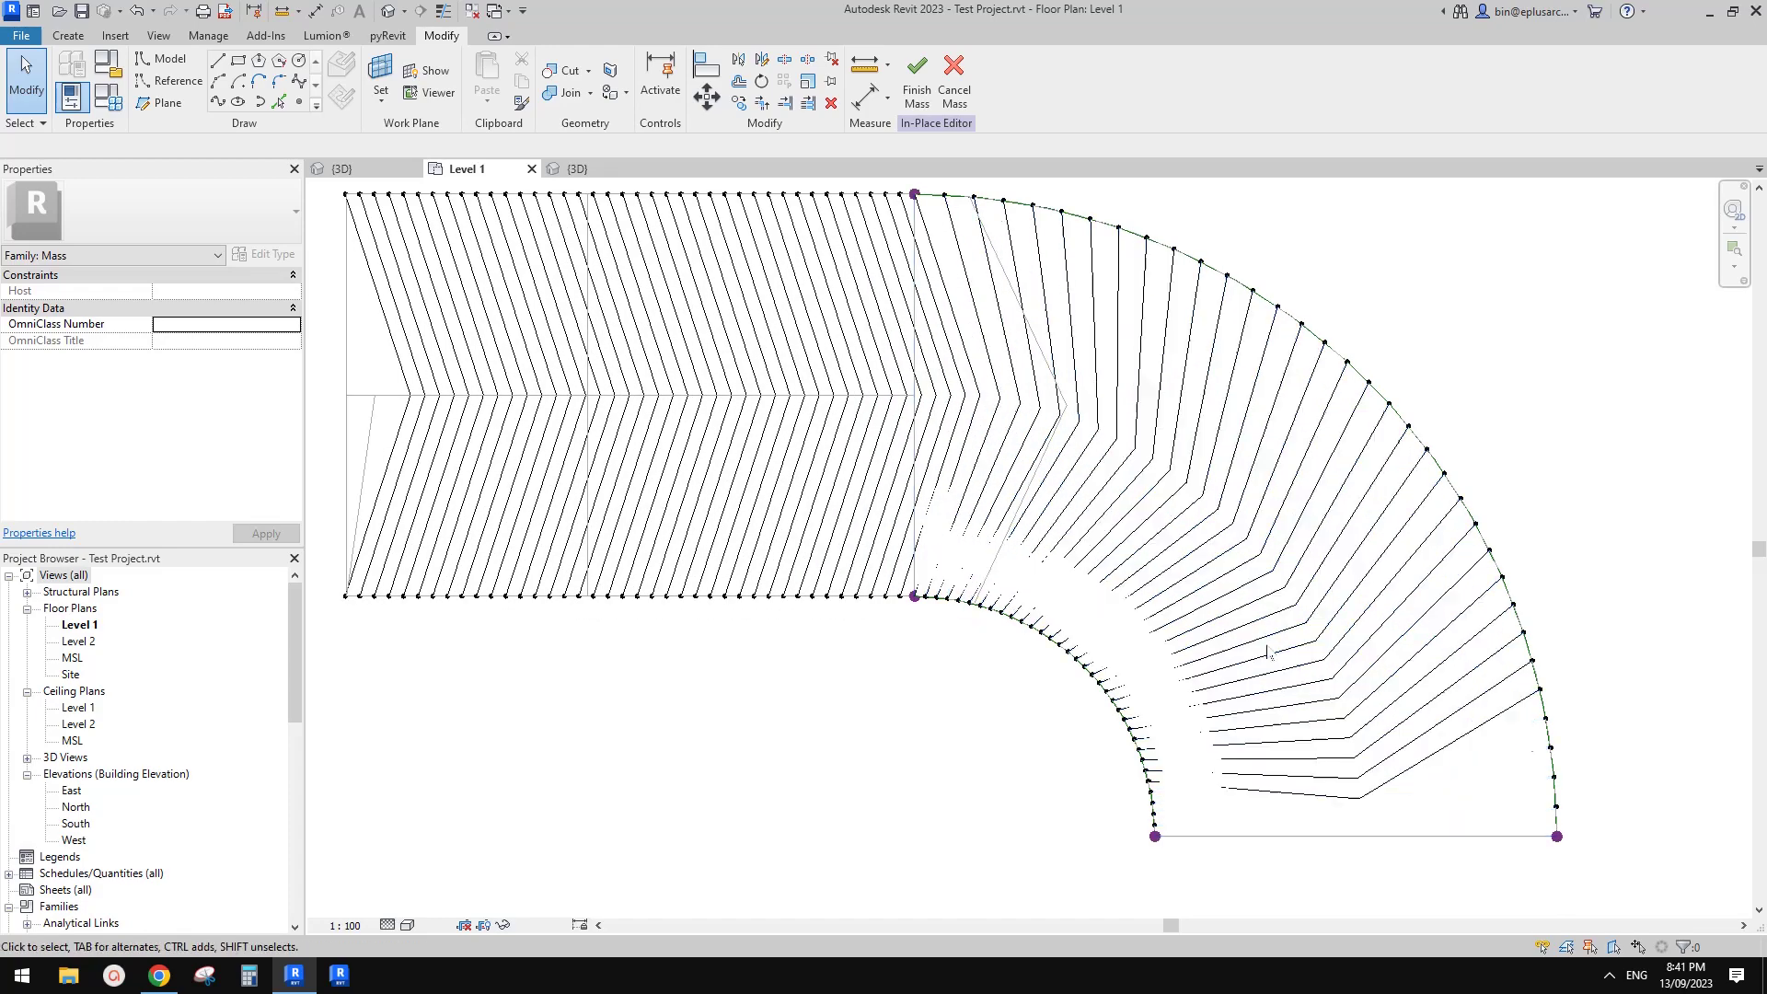
pyautogui.scroll(2, 1192, 647)
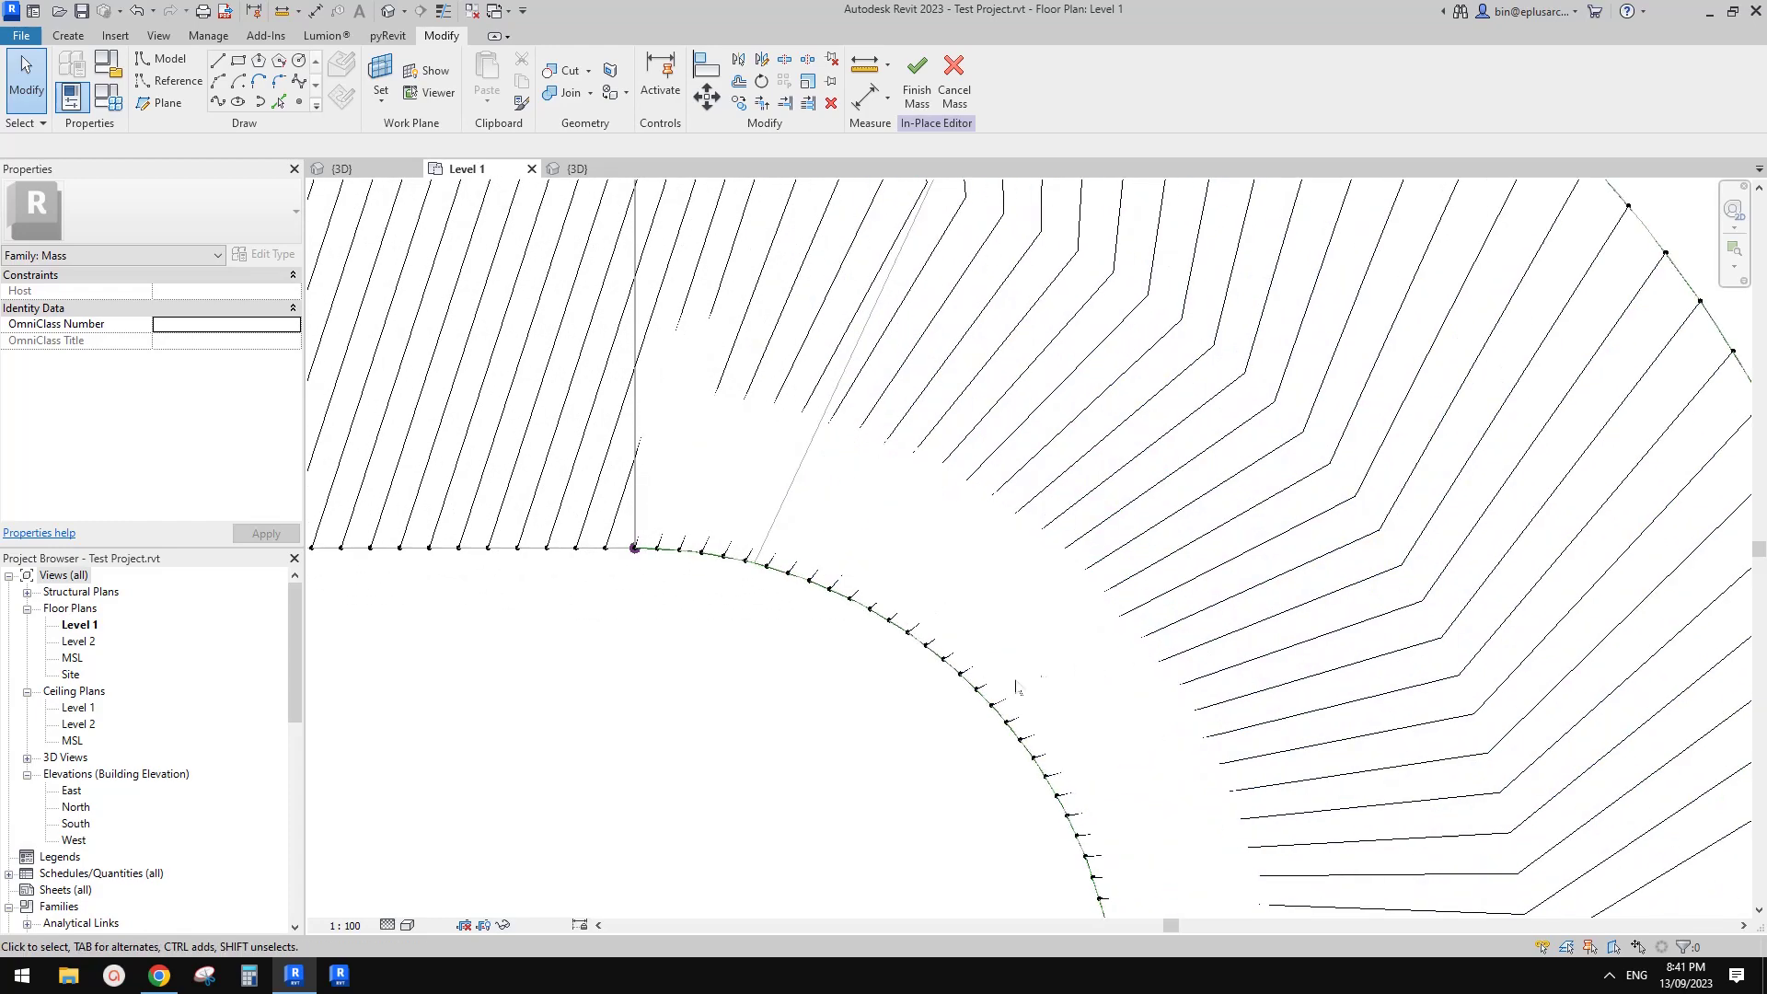
pyautogui.scroll(-1, 1061, 644)
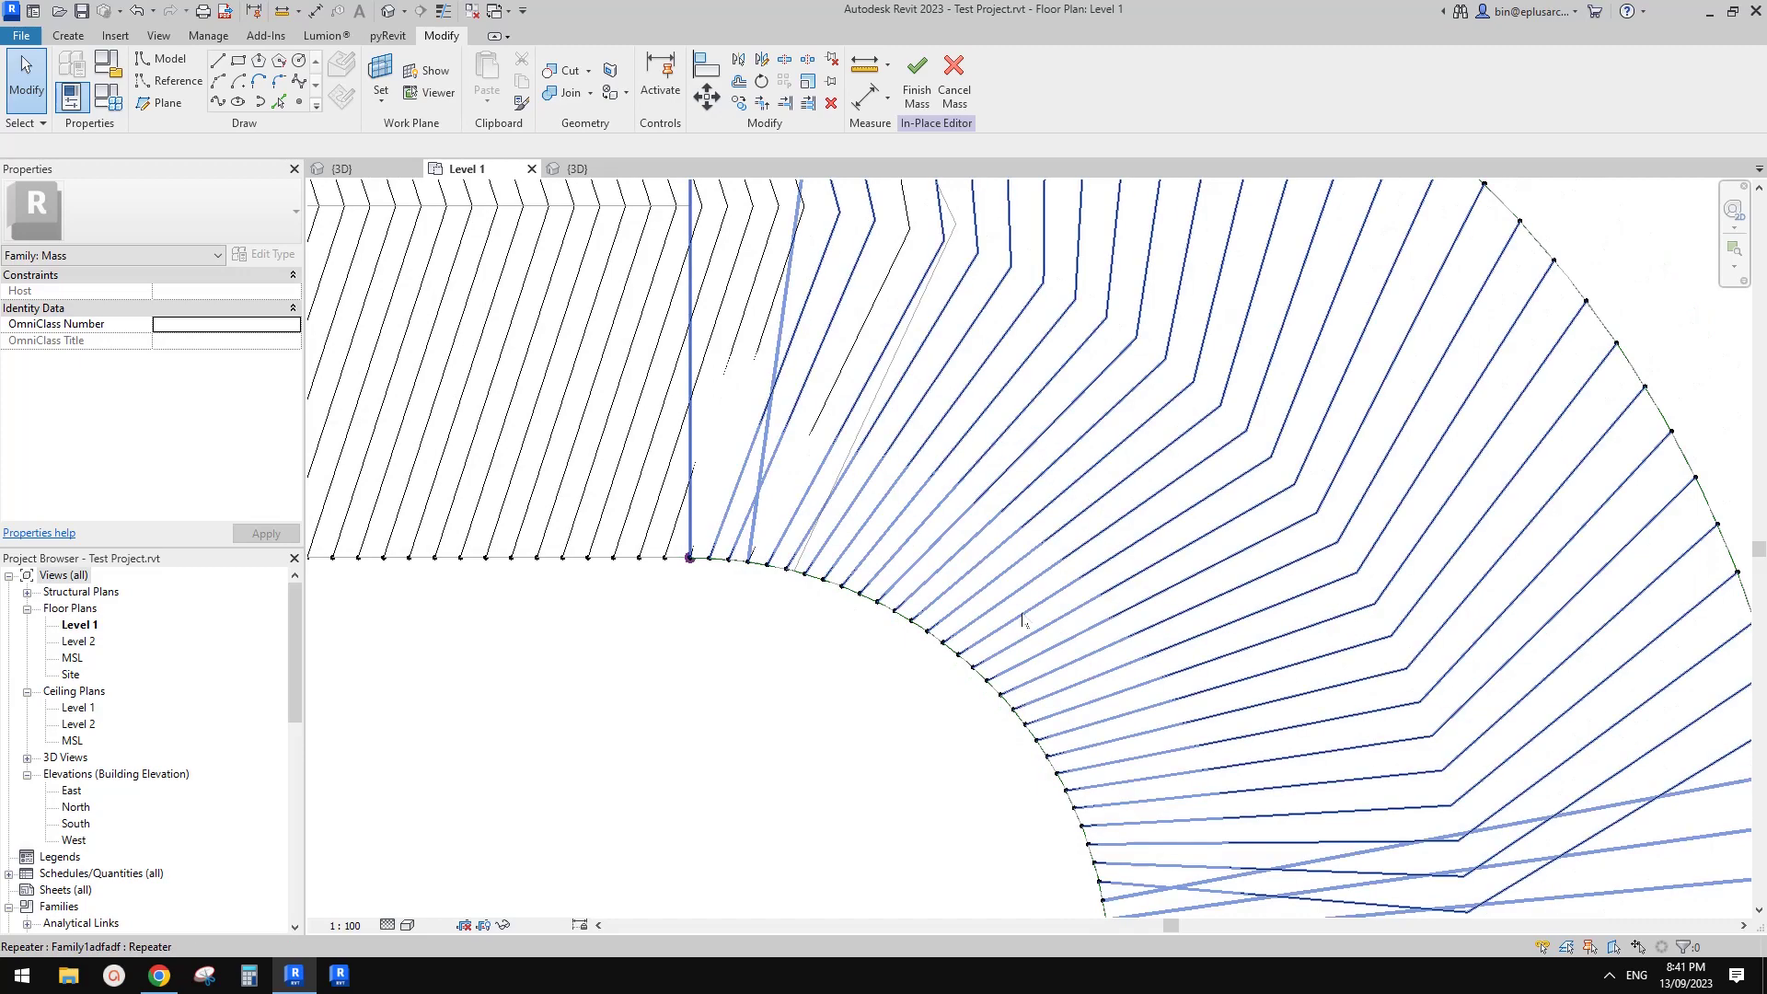
pyautogui.scroll(-1, 1059, 635)
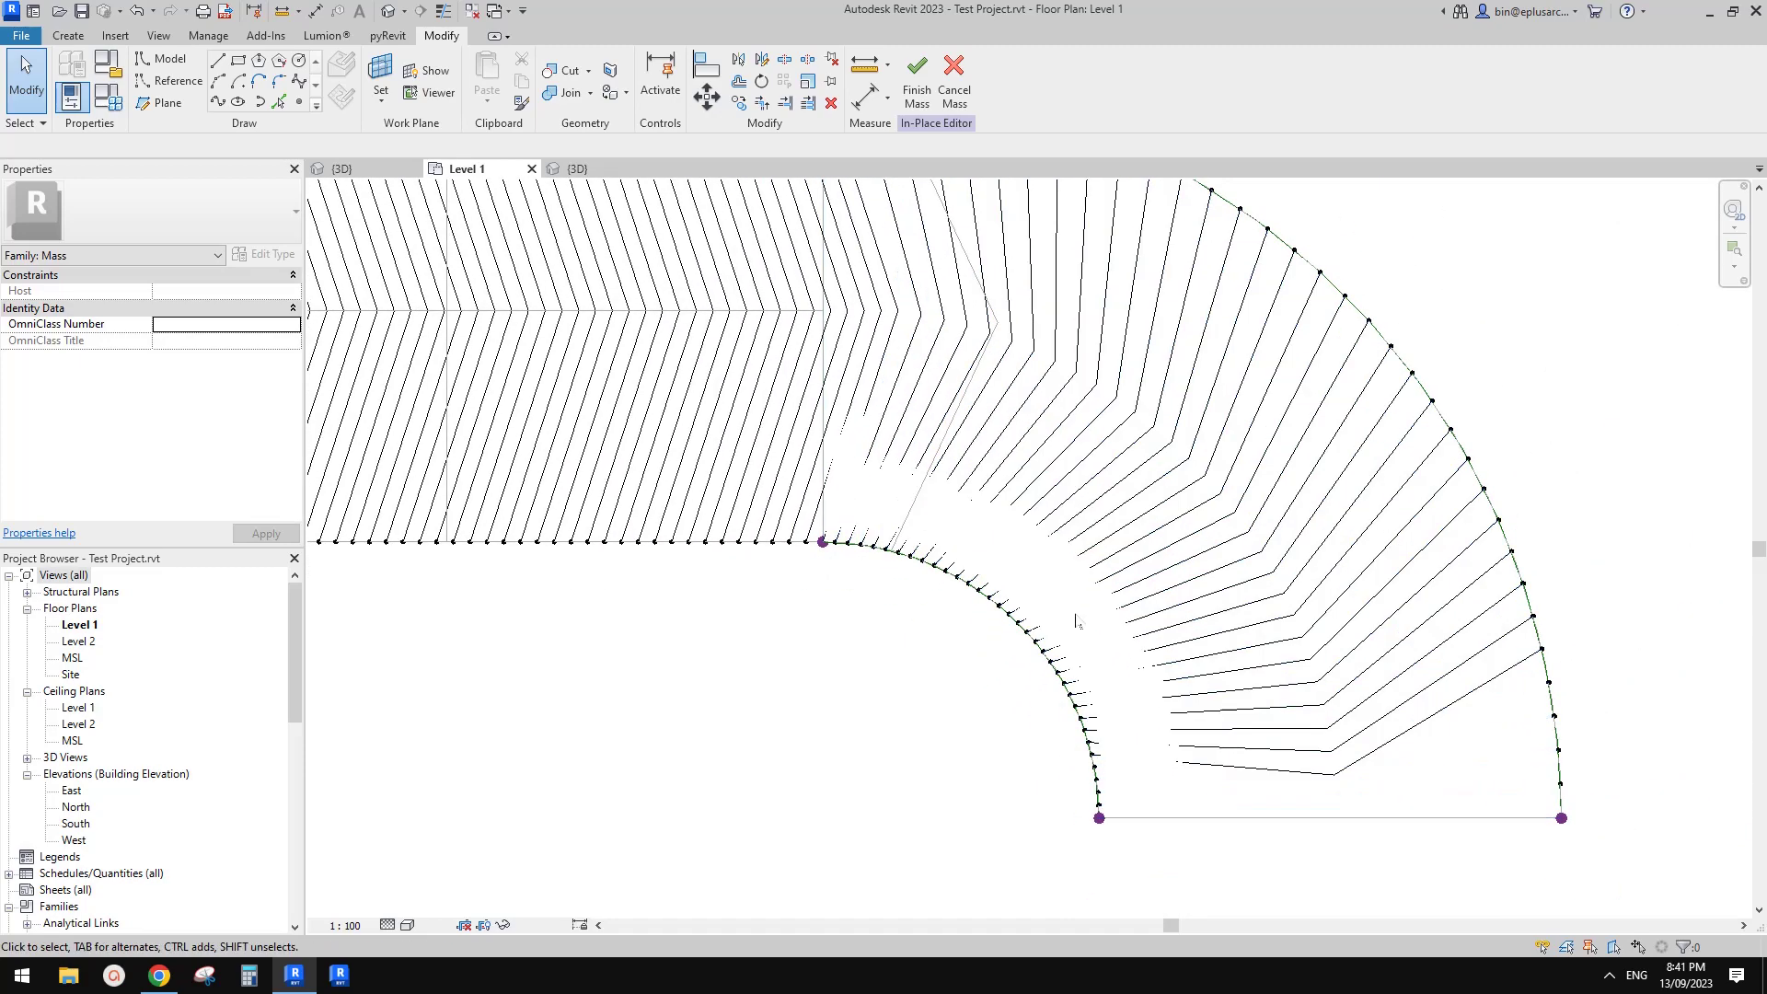
pyautogui.click(387, 12)
pyautogui.moveTo(1187, 525)
pyautogui.keyDown('shift'); pyautogui.mouseDown(button='middle')
pyautogui.moveTo(1231, 490)
pyautogui.moveTo(1224, 364)
pyautogui.moveTo(1281, 276)
pyautogui.moveTo(1456, 278)
pyautogui.moveTo(1463, 256)
pyautogui.moveTo(1459, 331)
pyautogui.moveTo(1565, 350)
pyautogui.moveTo(1298, 535)
pyautogui.moveTo(1175, 549)
pyautogui.mouseUp(button='middle'); pyautogui.keyUp('shift')
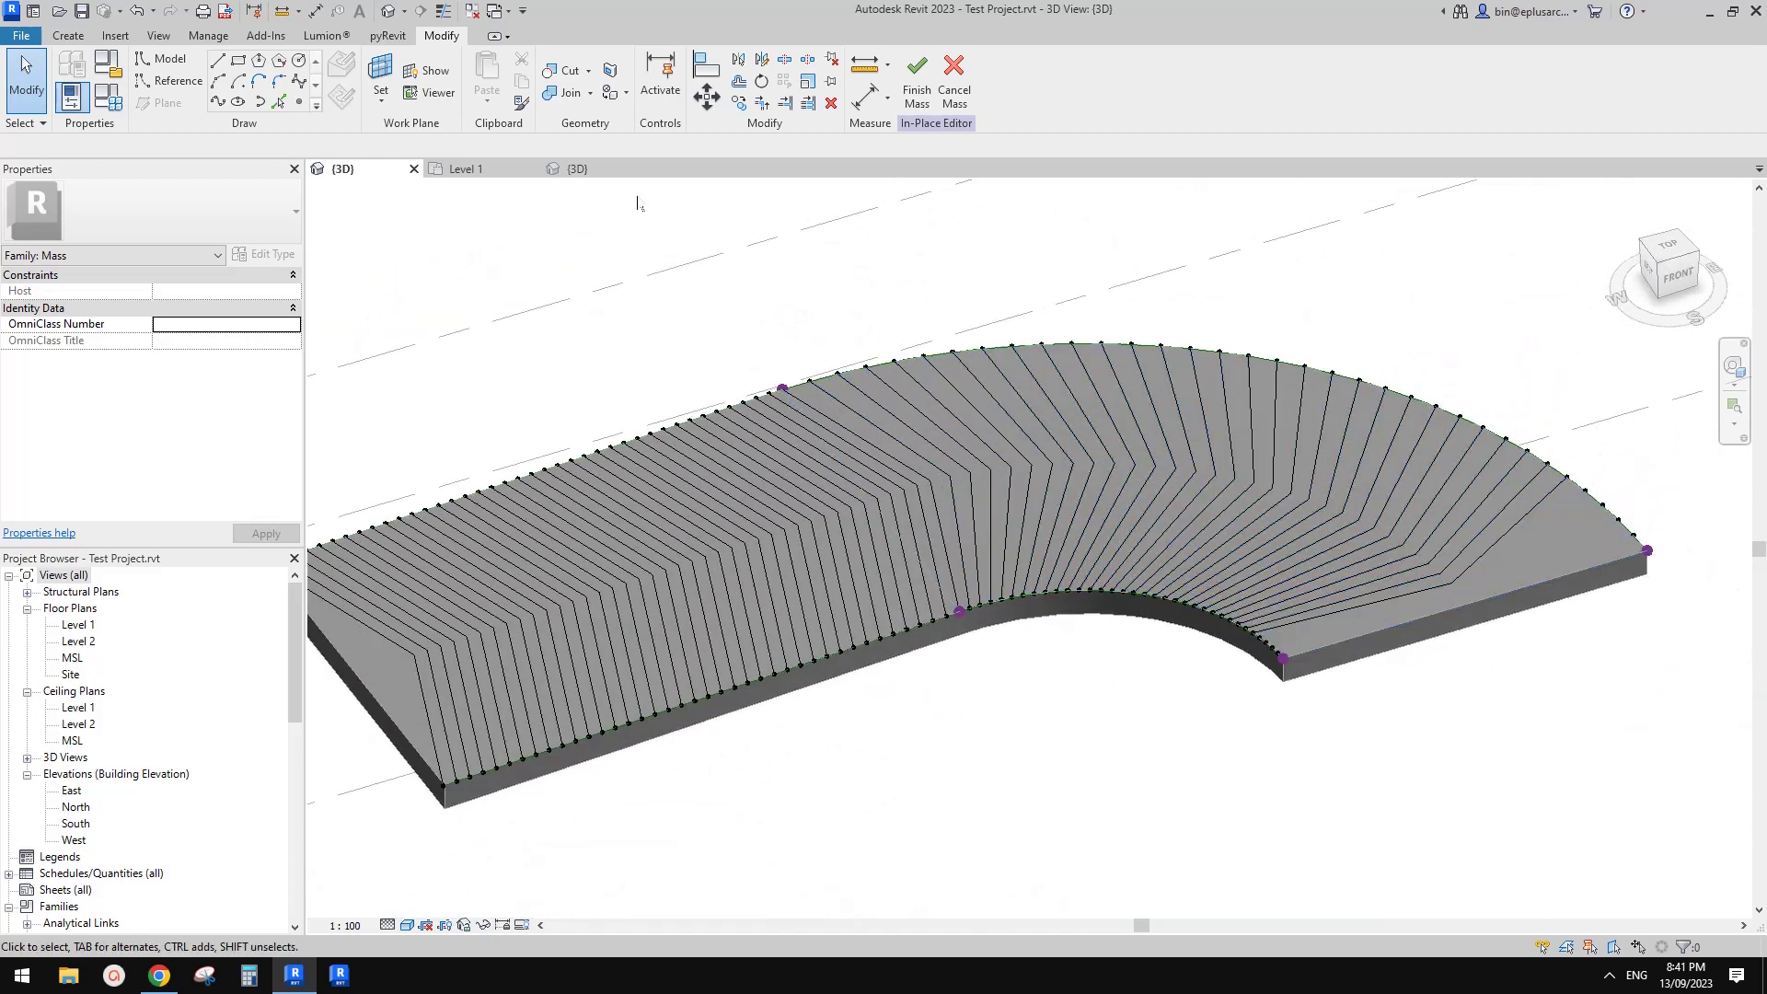
# - Set angle a of the curved run's repeated chevrons to 4° in the Level 1 plan
pyautogui.click(454, 173)
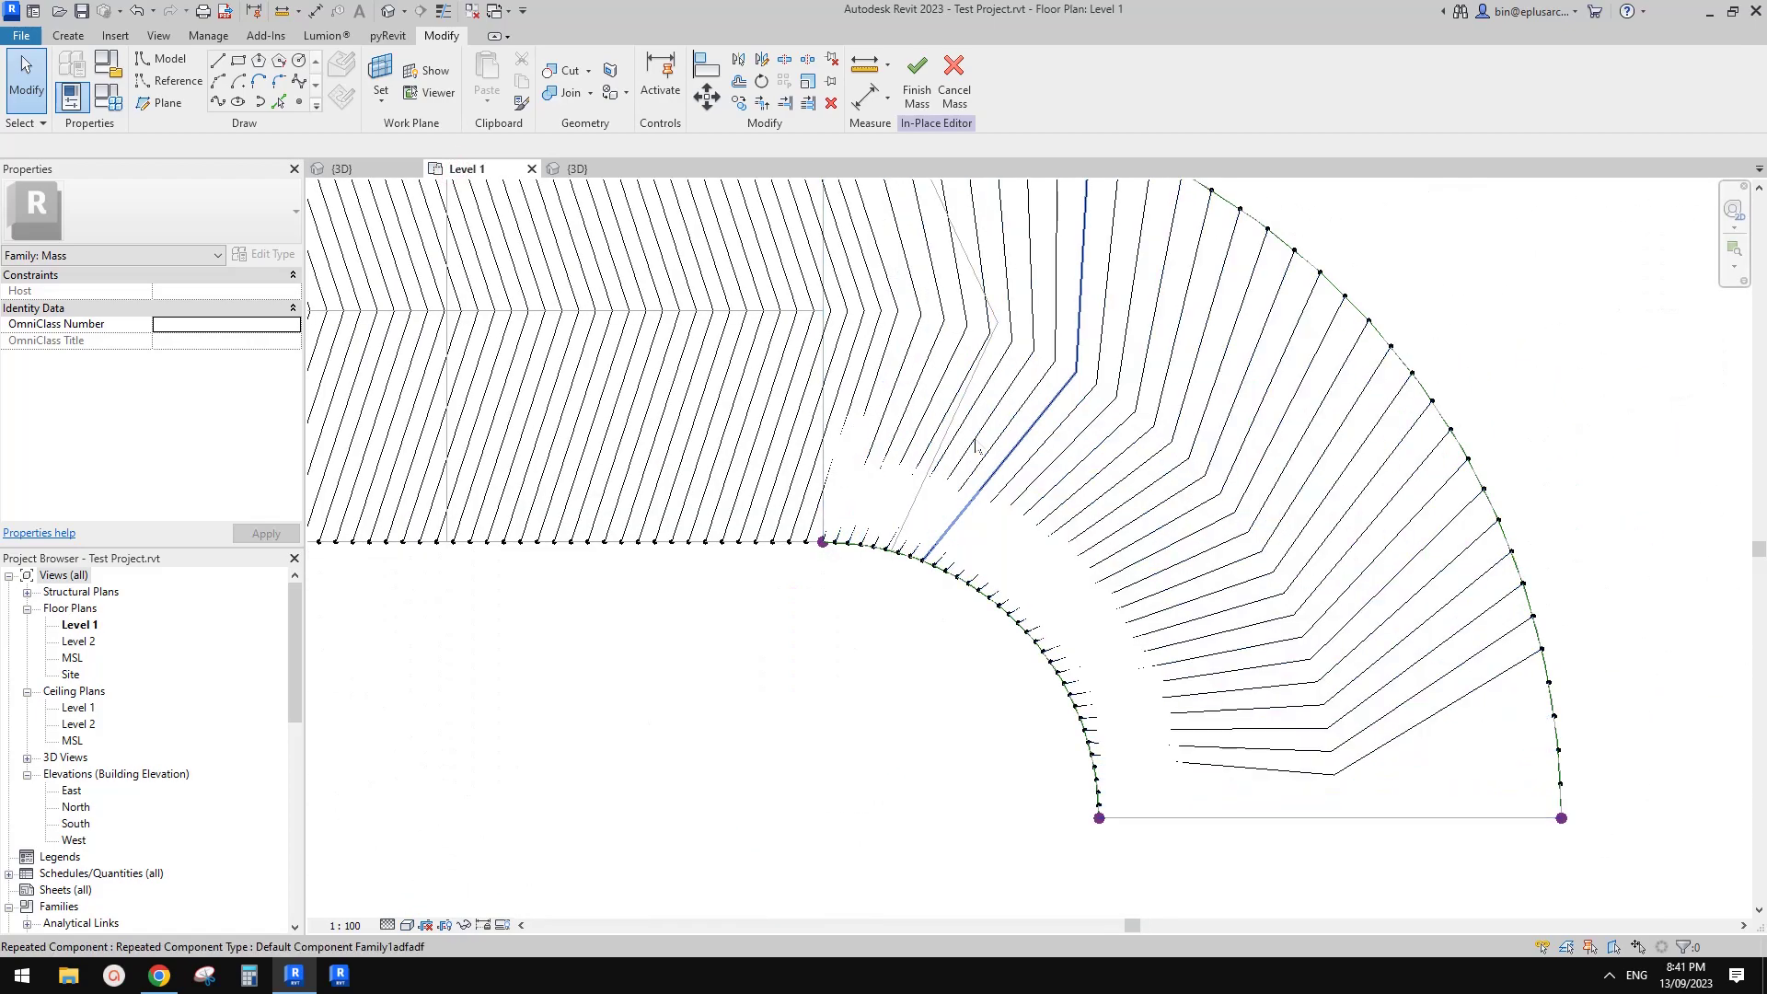
pyautogui.click(976, 441)
pyautogui.click(242, 309)
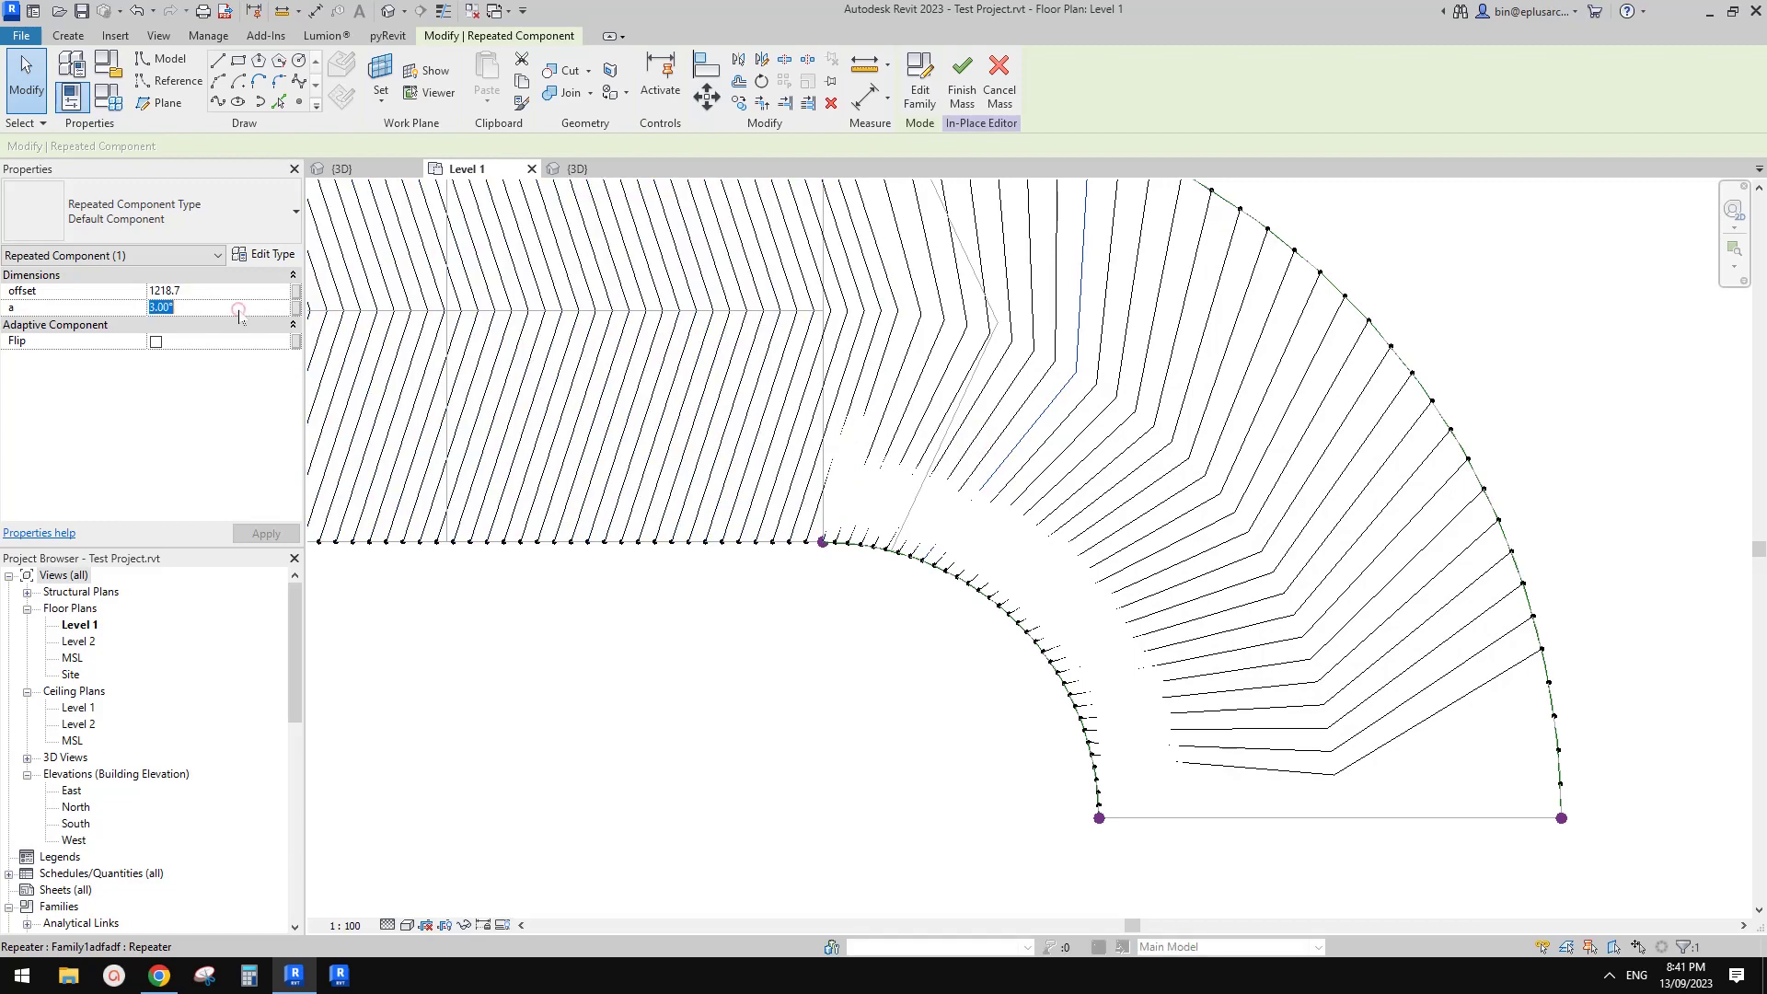
pyautogui.write('4')
pyautogui.click(838, 641)
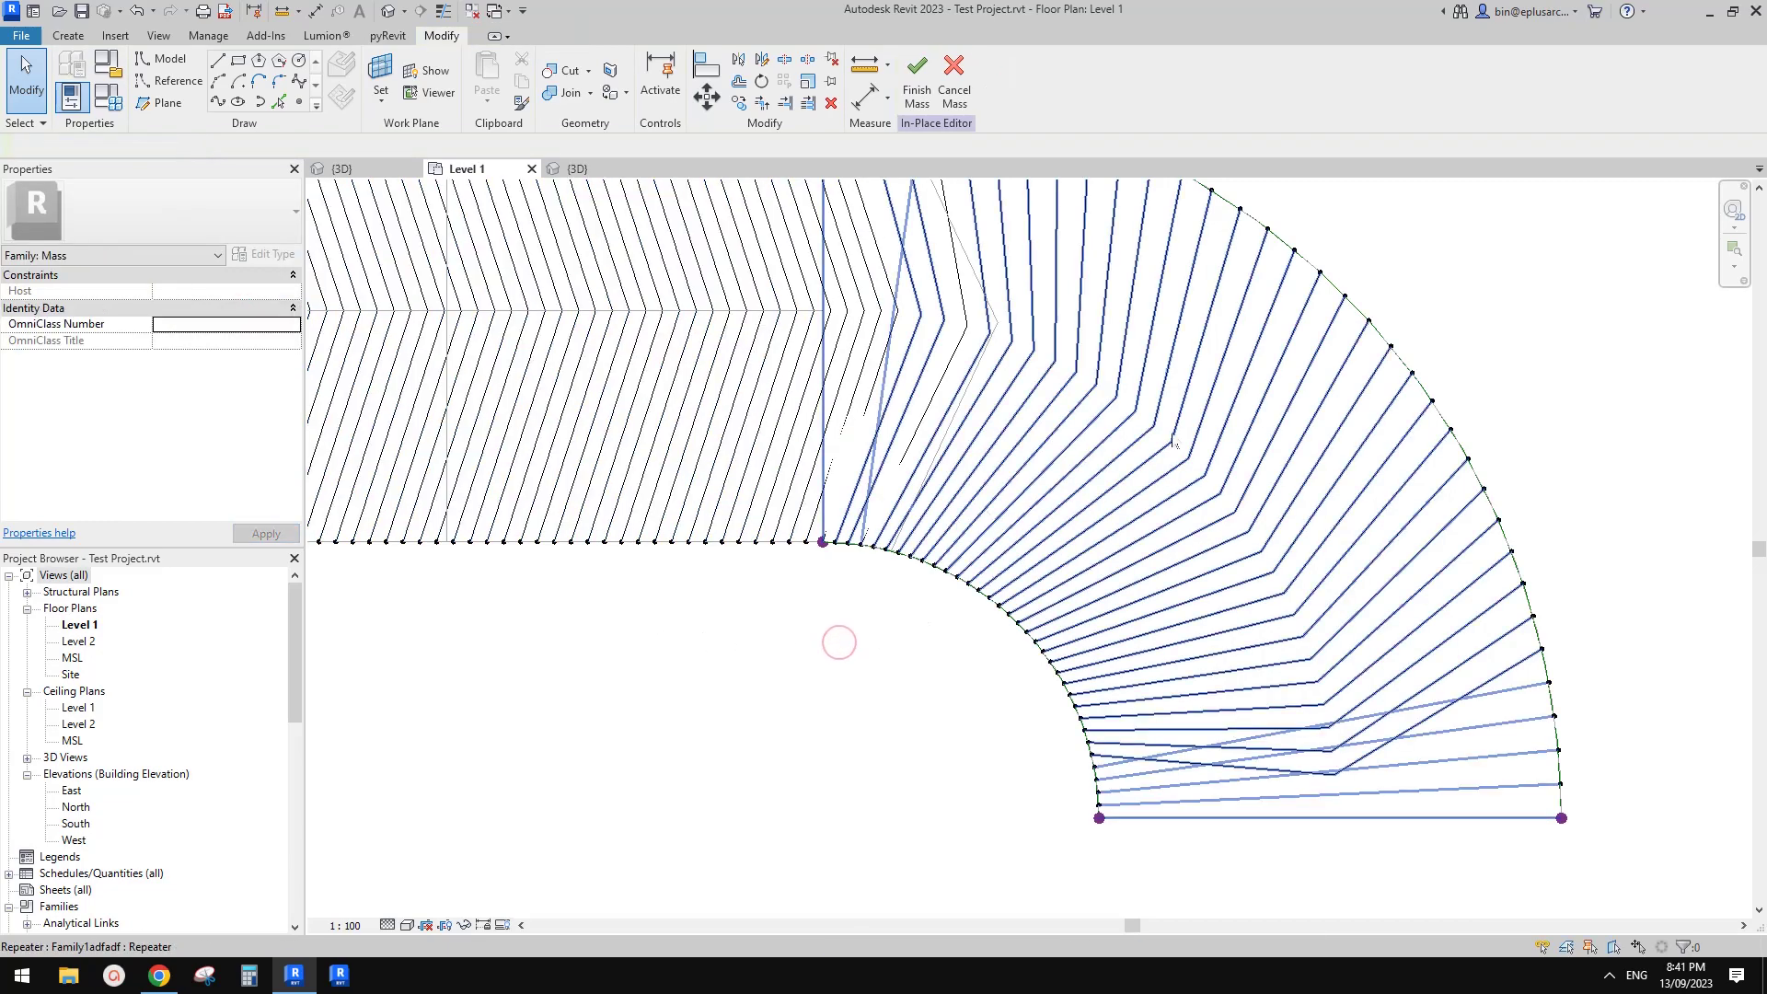
pyautogui.moveTo(886, 494); pyautogui.dragTo(1072, 587, button='middle')
pyautogui.scroll(-2, 1188, 578)
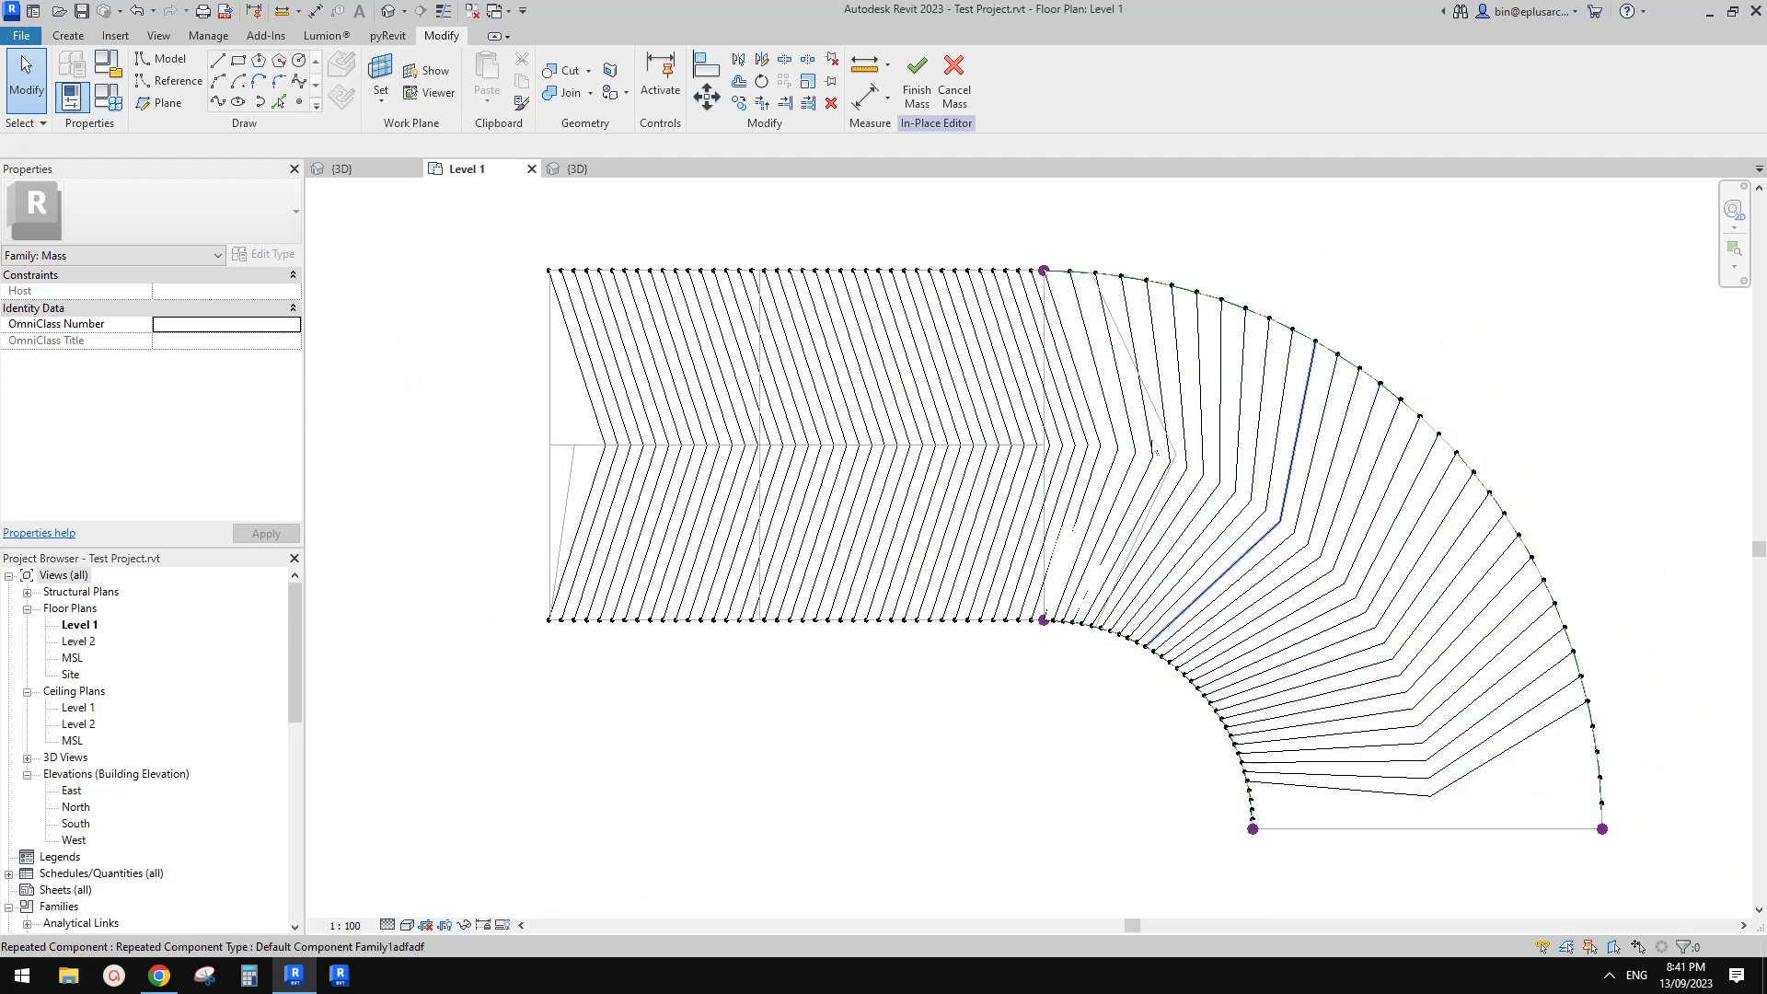
pyautogui.moveTo(1192, 481); pyautogui.dragTo(1107, 446, button='middle')
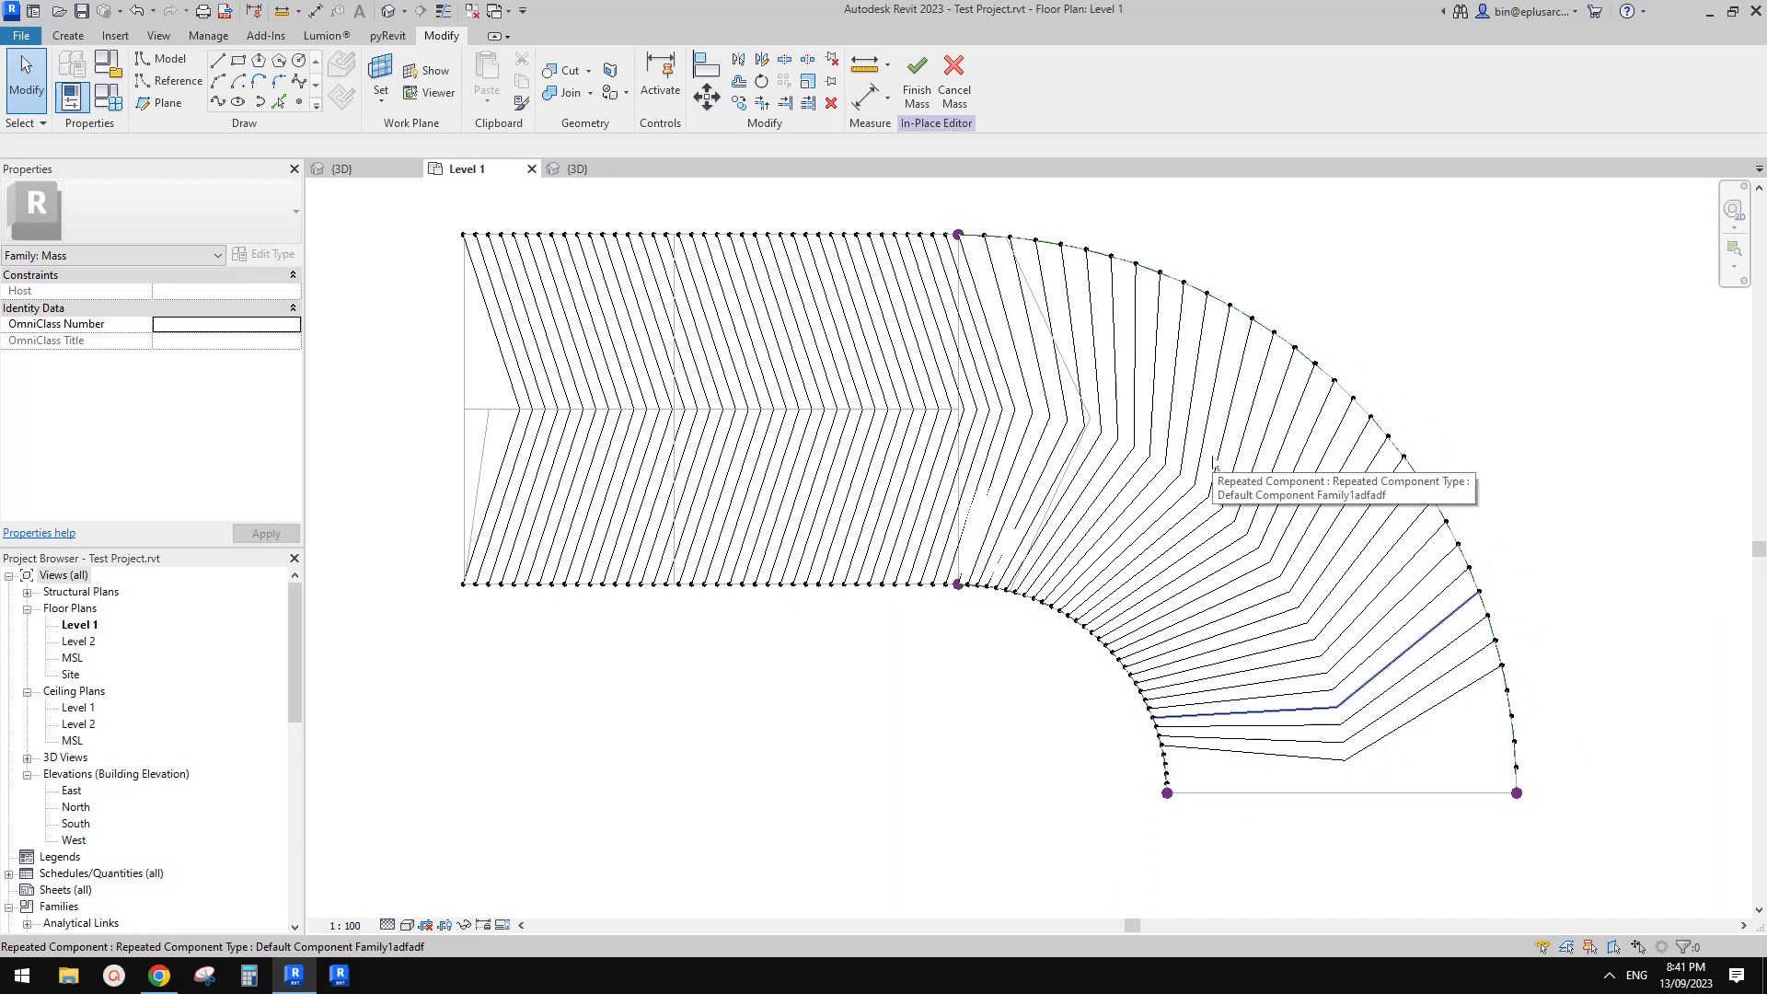
# - Open the repeated chevron's family for editing and examine the reference line joining its two adaptive points
pyautogui.click(1239, 520)
pyautogui.click(918, 92)
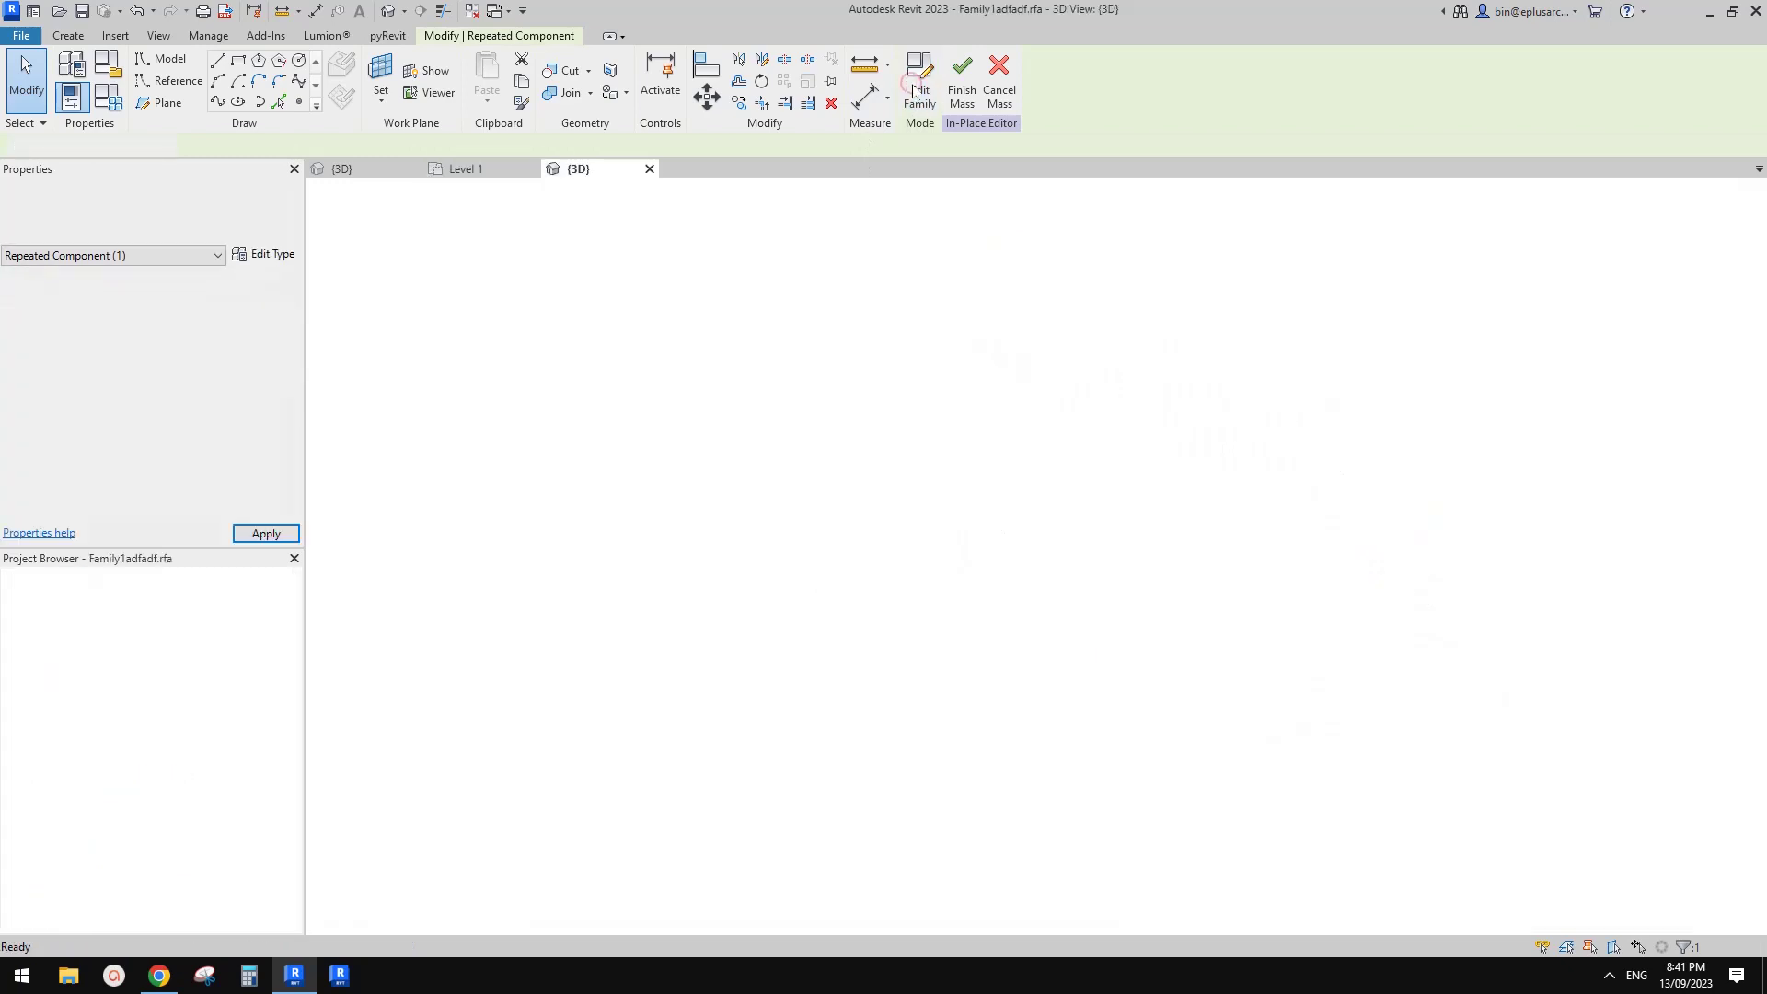
pyautogui.moveTo(955, 561); pyautogui.dragTo(965, 484, button='middle')
pyautogui.press('Tab')
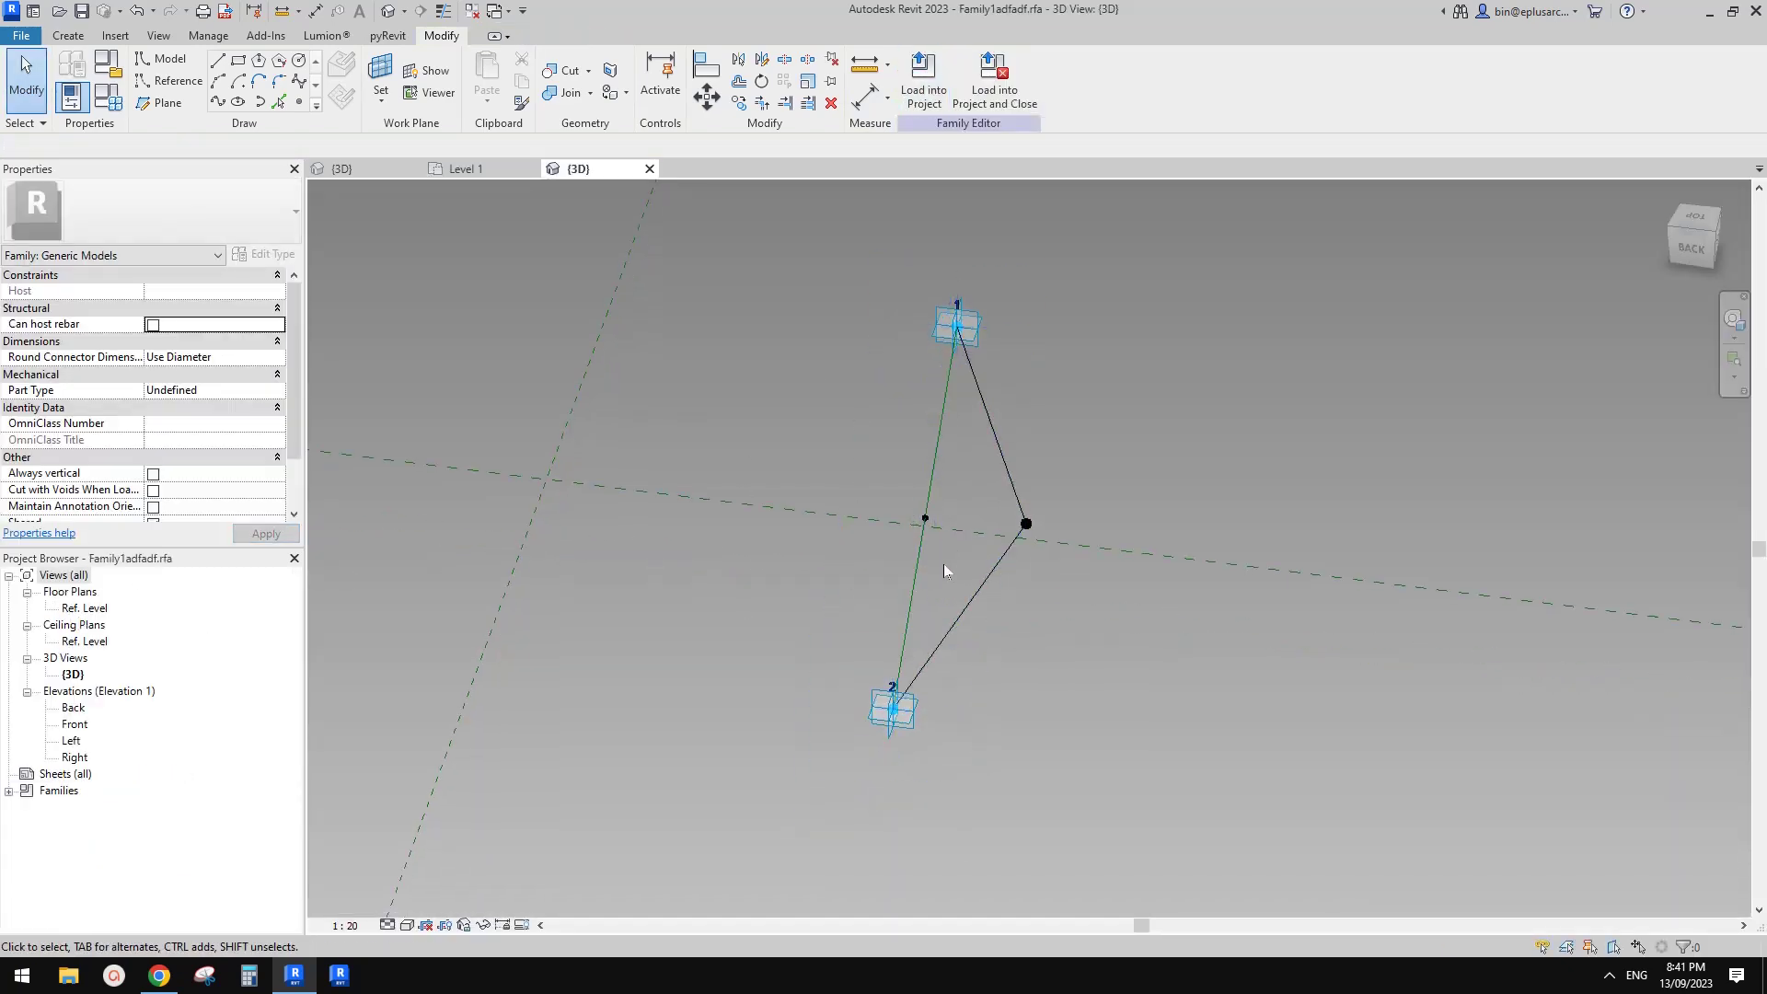
pyautogui.click(919, 572)
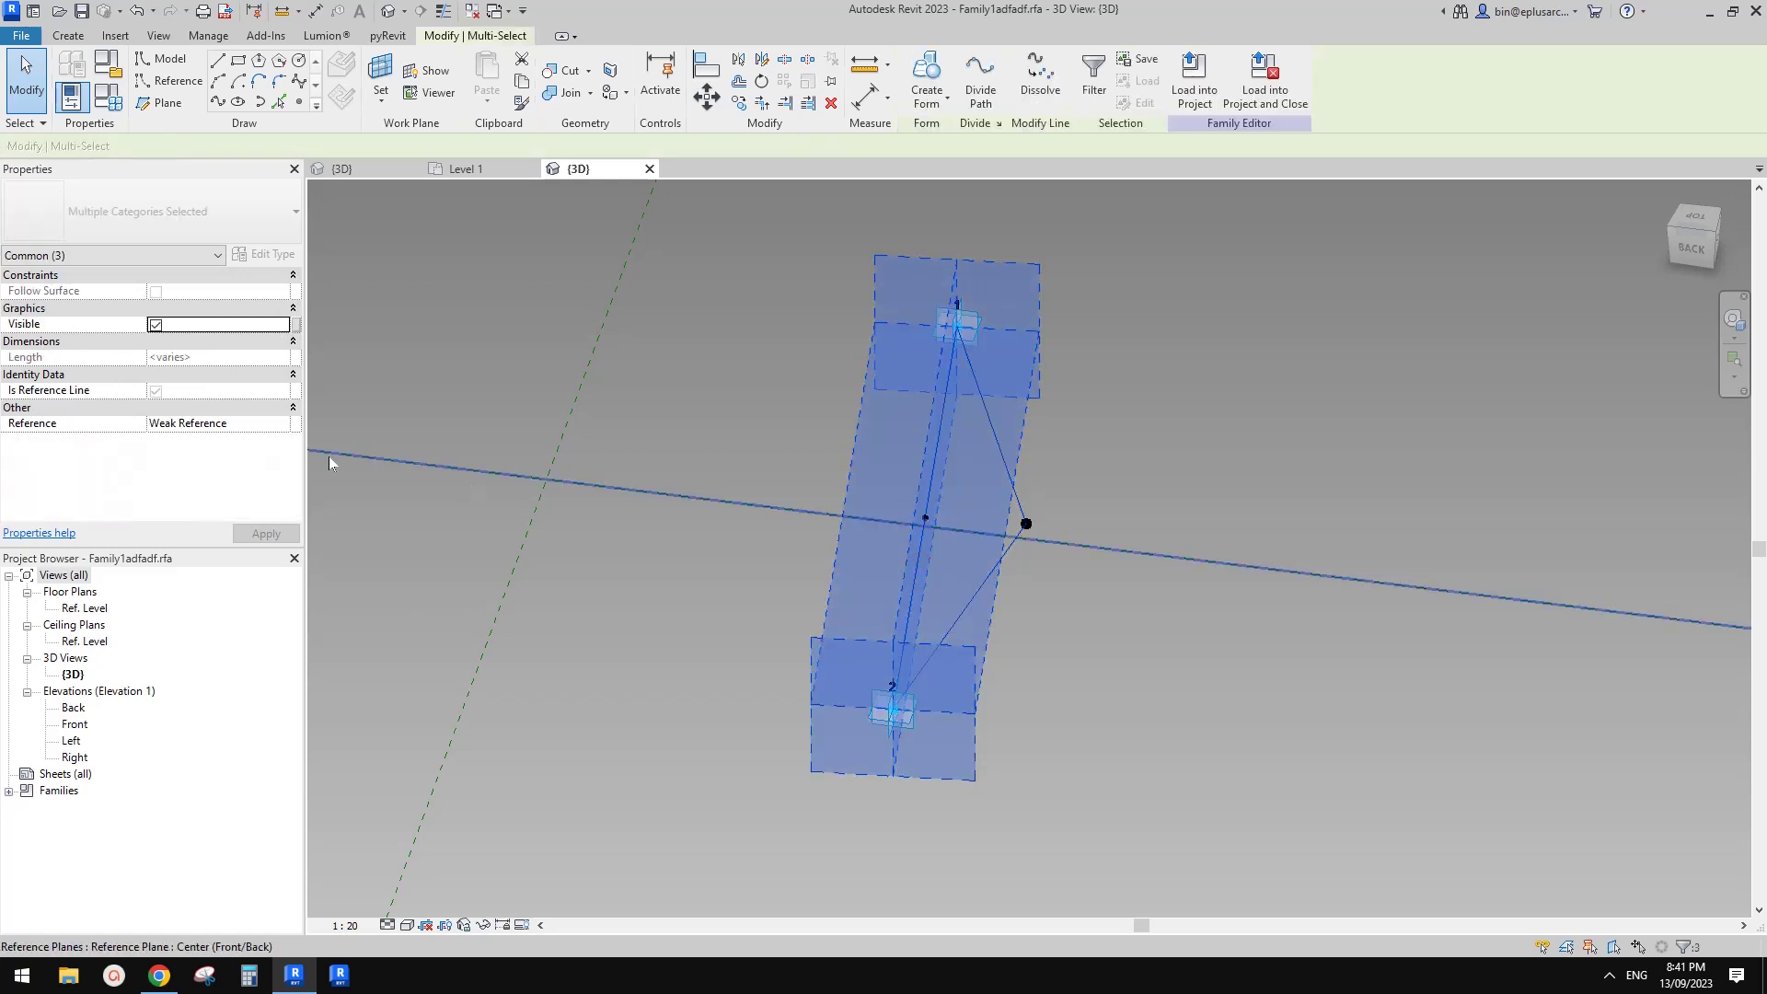
pyautogui.press('Escape')
pyautogui.keyDown('shift'); pyautogui.moveTo(932, 446); pyautogui.dragTo(838, 376, button='middle'); pyautogui.keyUp('shift')
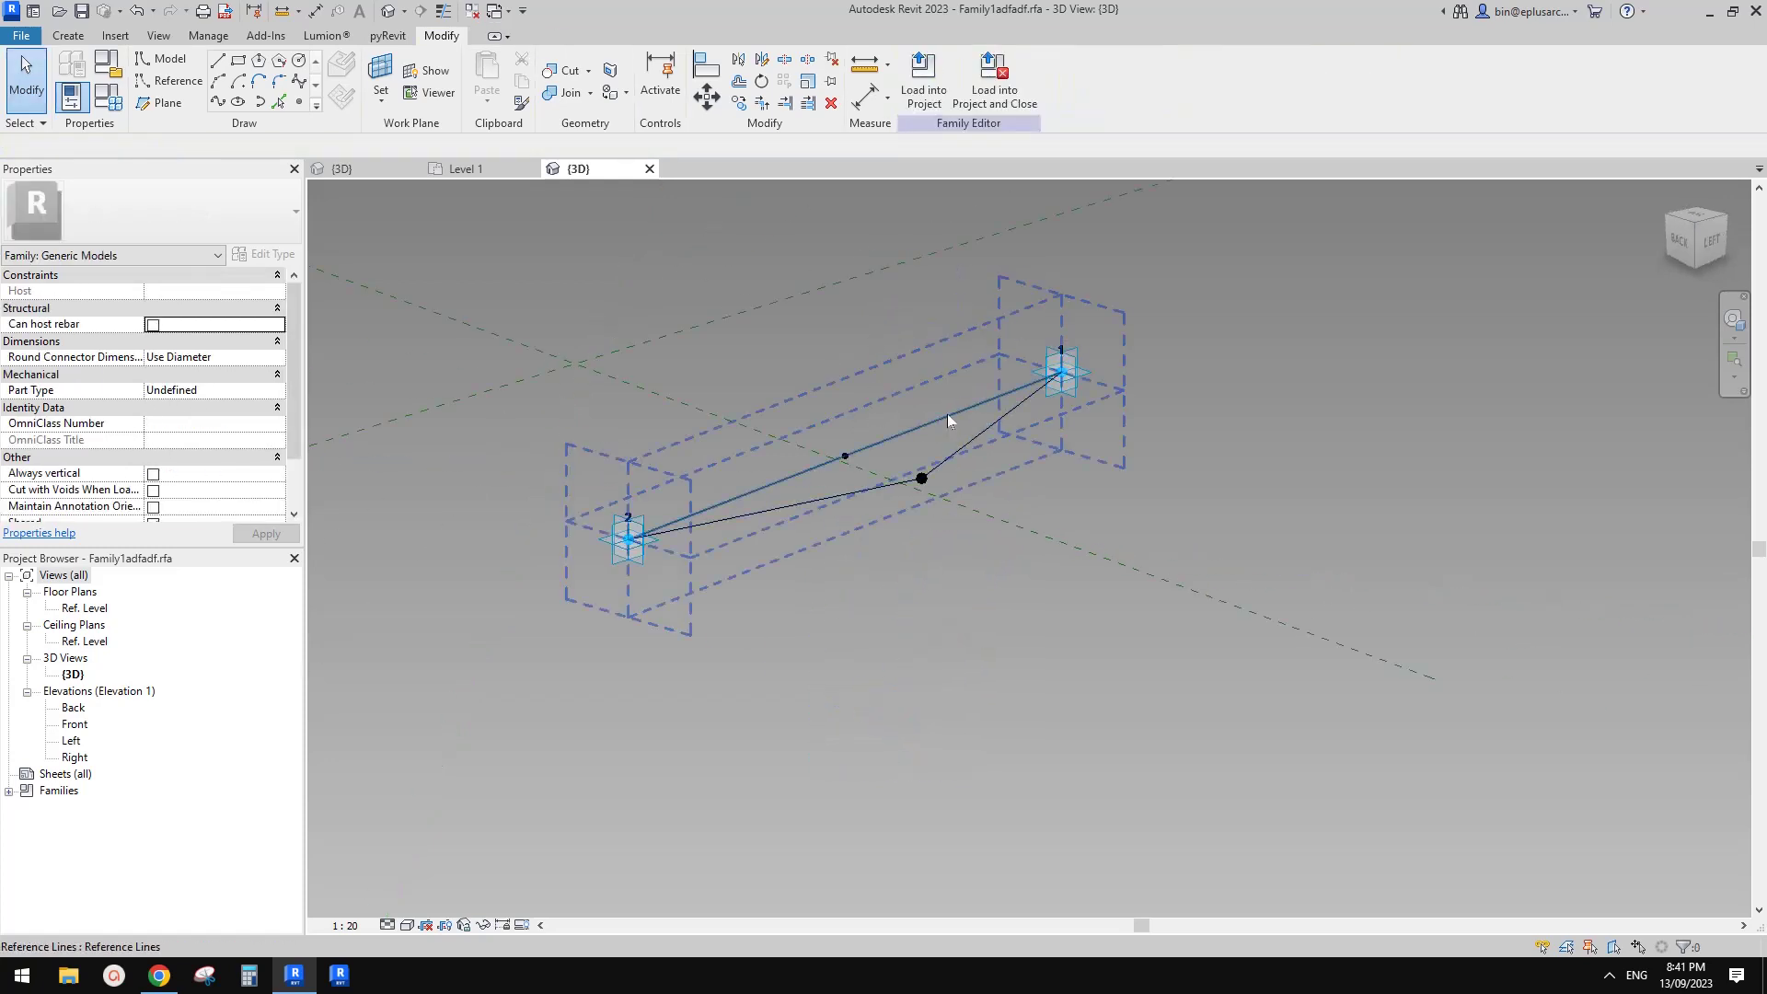
pyautogui.click(947, 414)
pyautogui.keyDown('shift'); pyautogui.moveTo(947, 414); pyautogui.dragTo(937, 543, button='middle'); pyautogui.keyUp('shift')
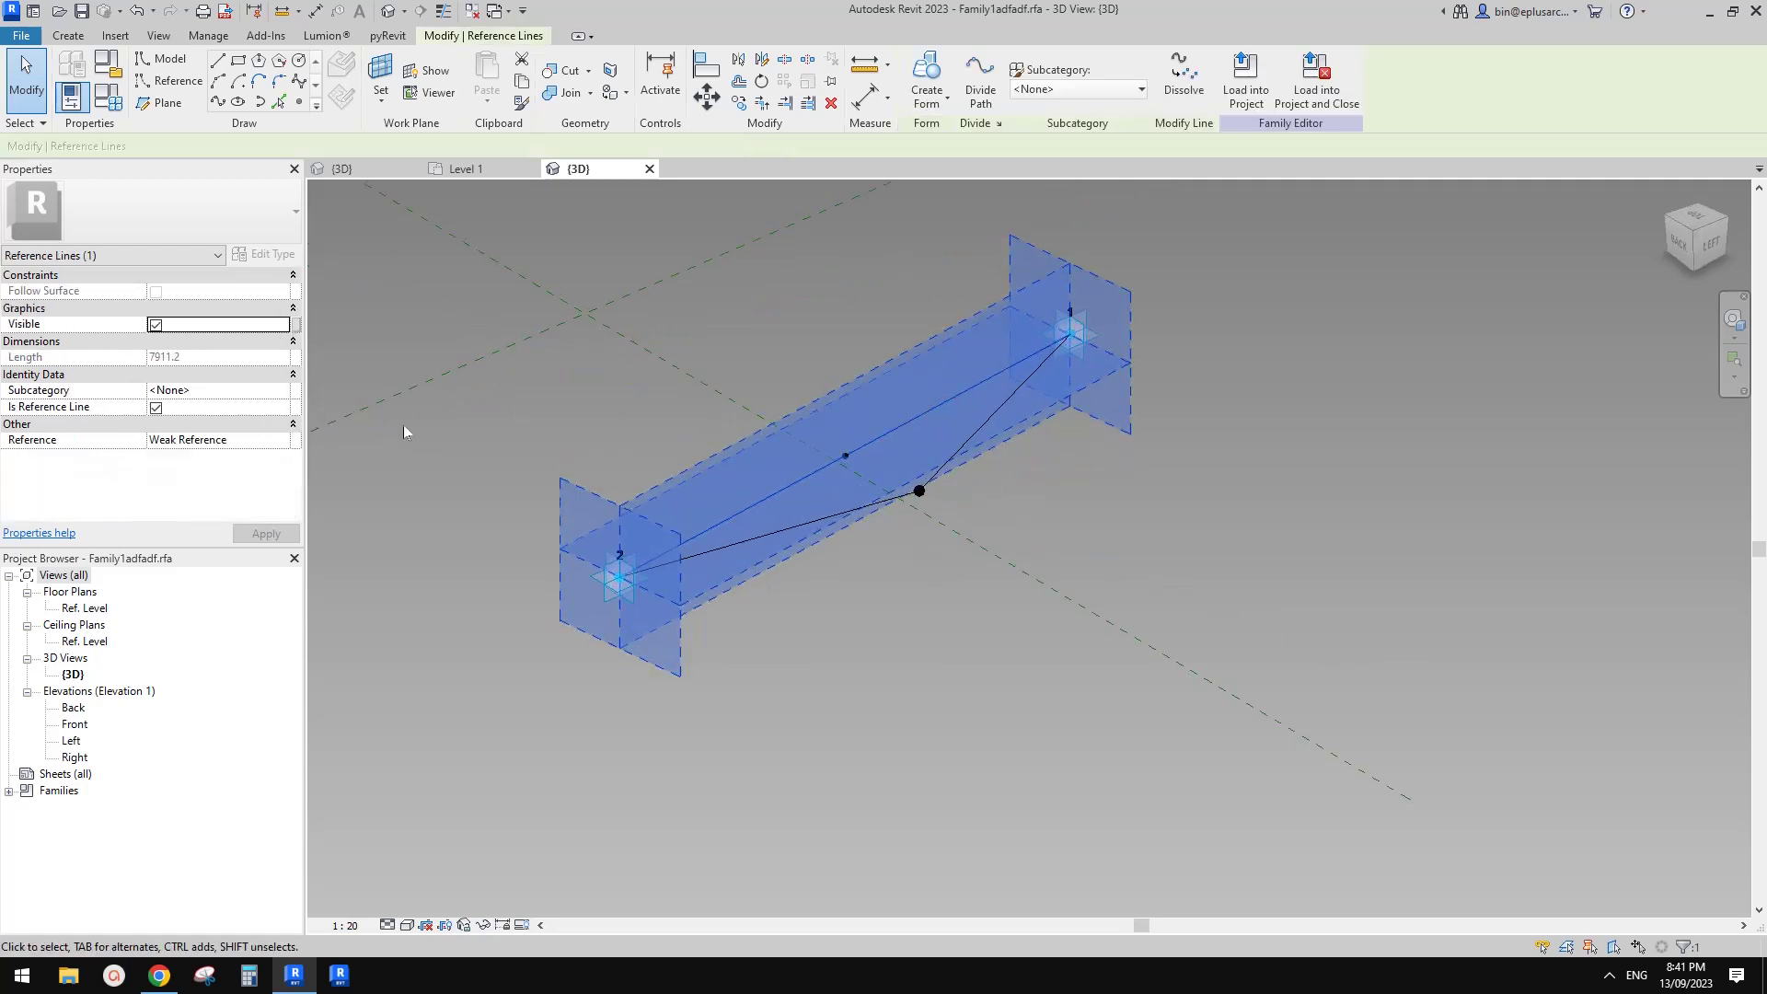
# - Set the reference line between the adaptive points to Not a Reference and reload the family into Test Project
pyautogui.click(278, 439)
pyautogui.click(176, 458)
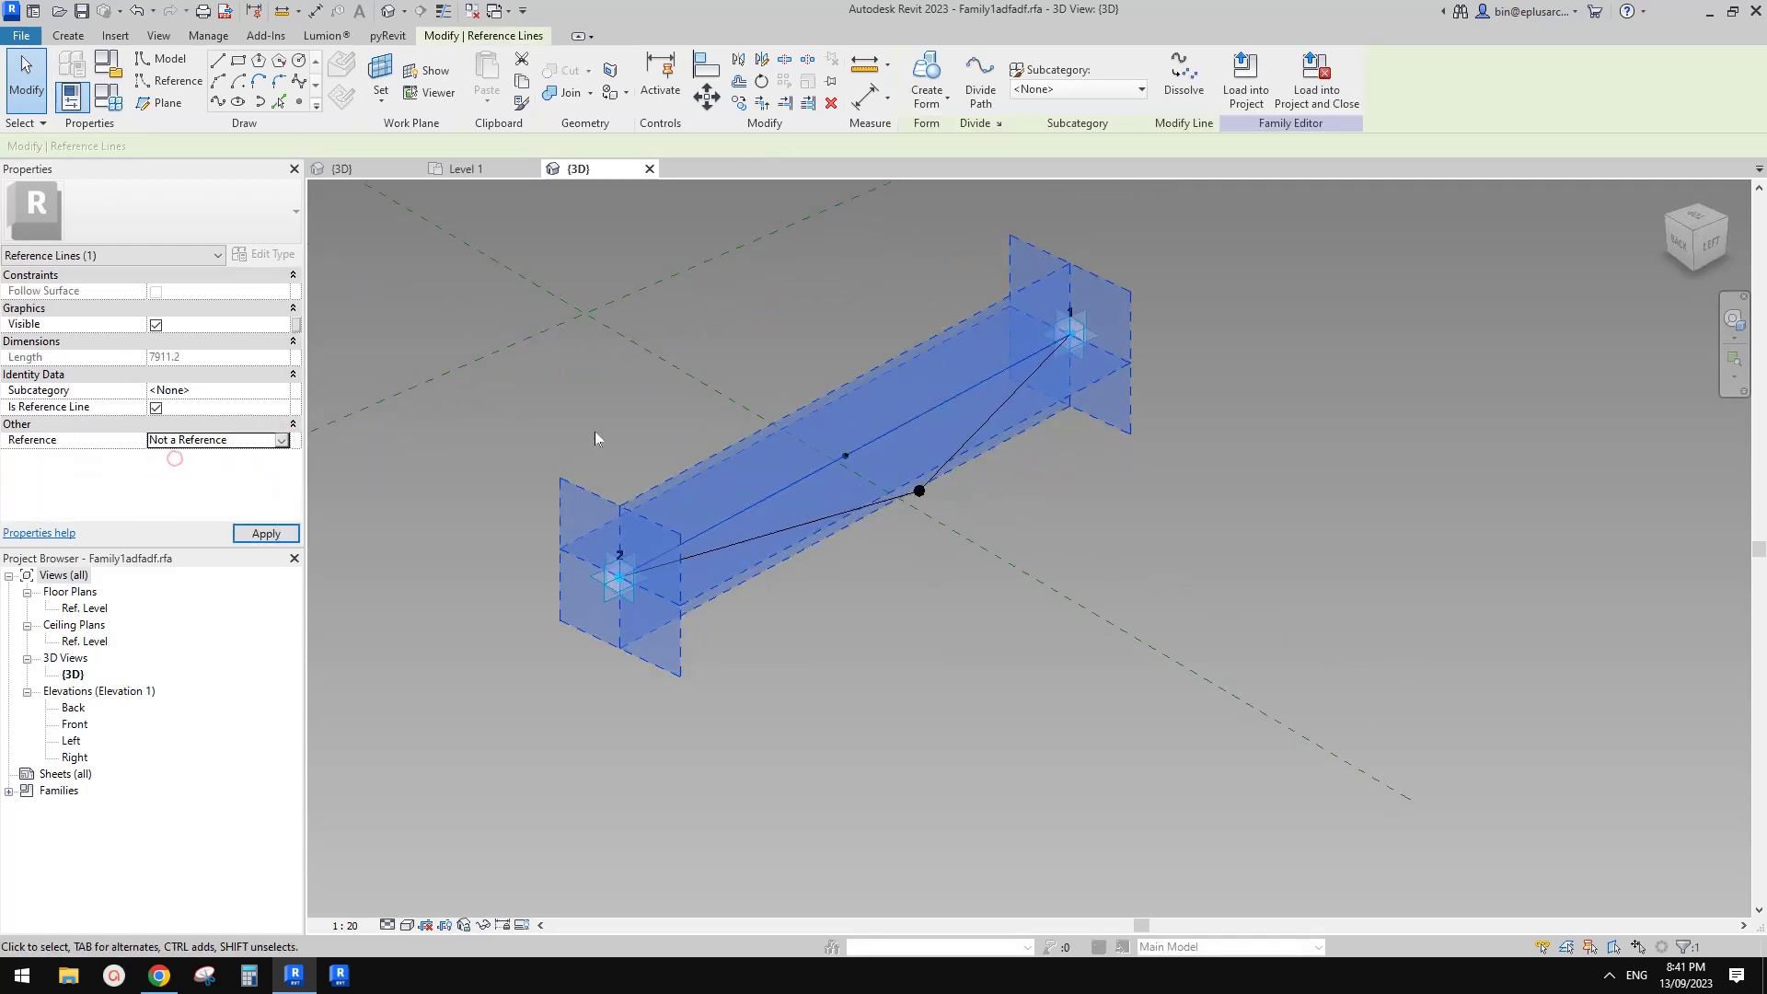
pyautogui.moveTo(801, 355); pyautogui.dragTo(876, 334, button='middle')
pyautogui.click(1254, 80)
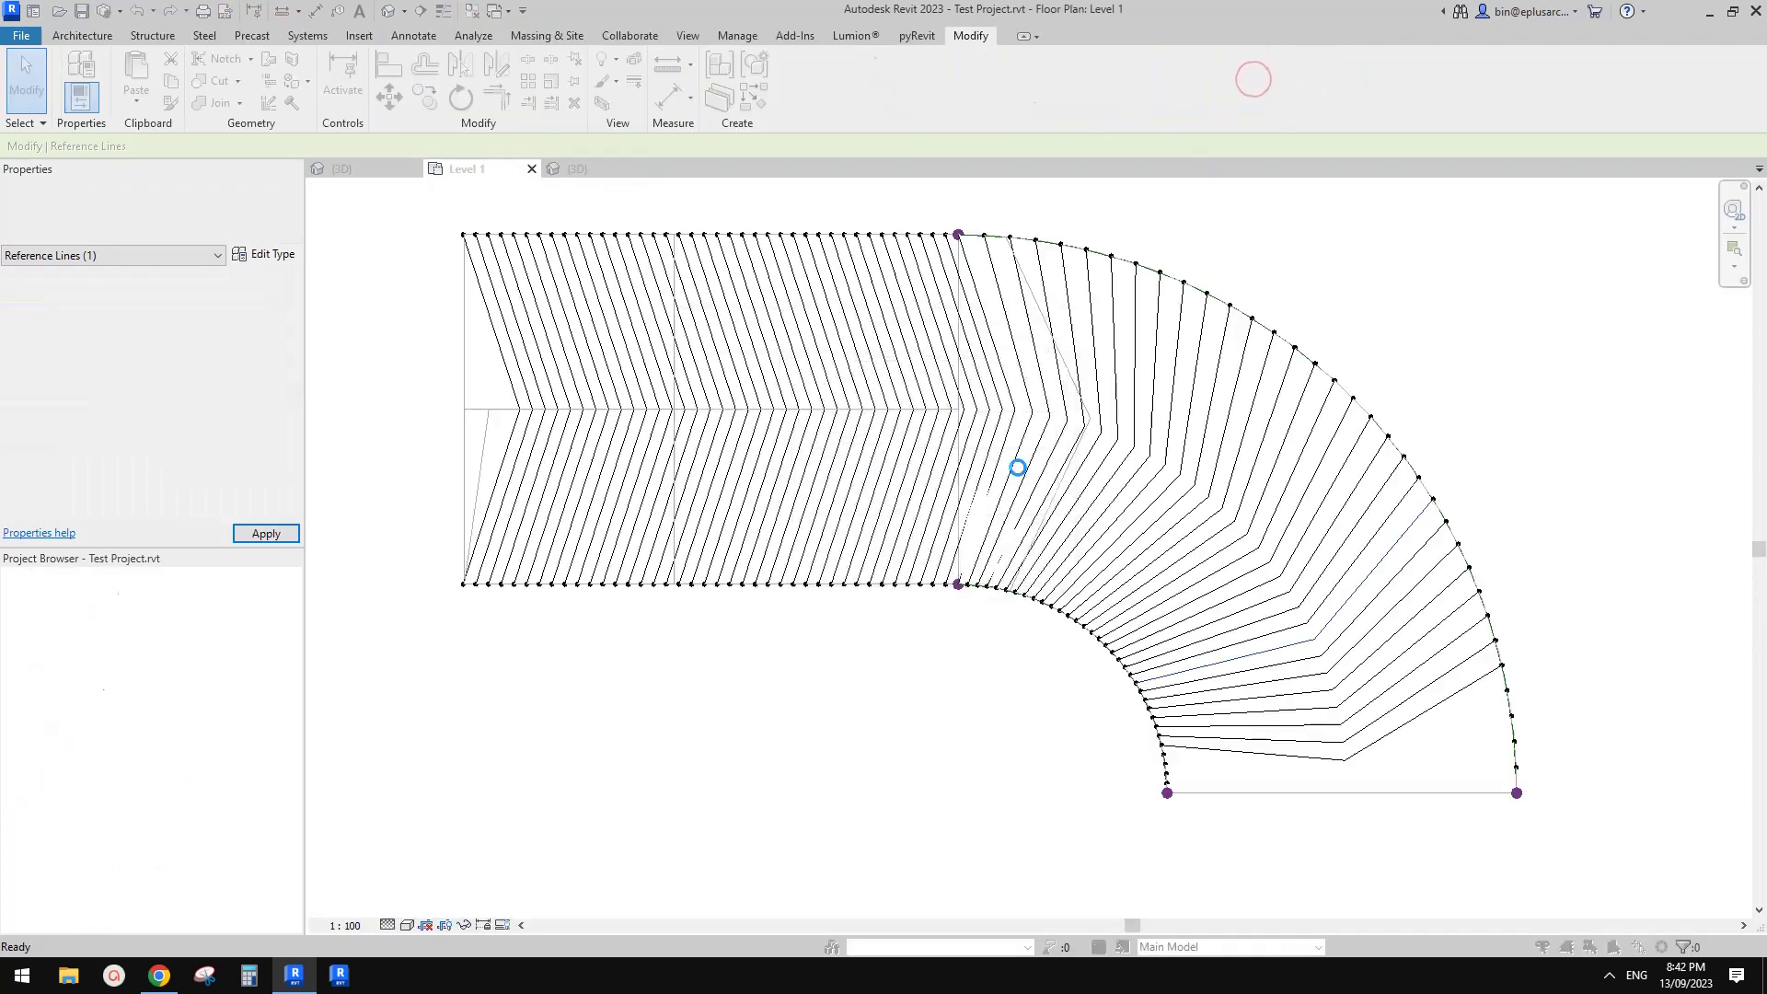
pyautogui.click(899, 429)
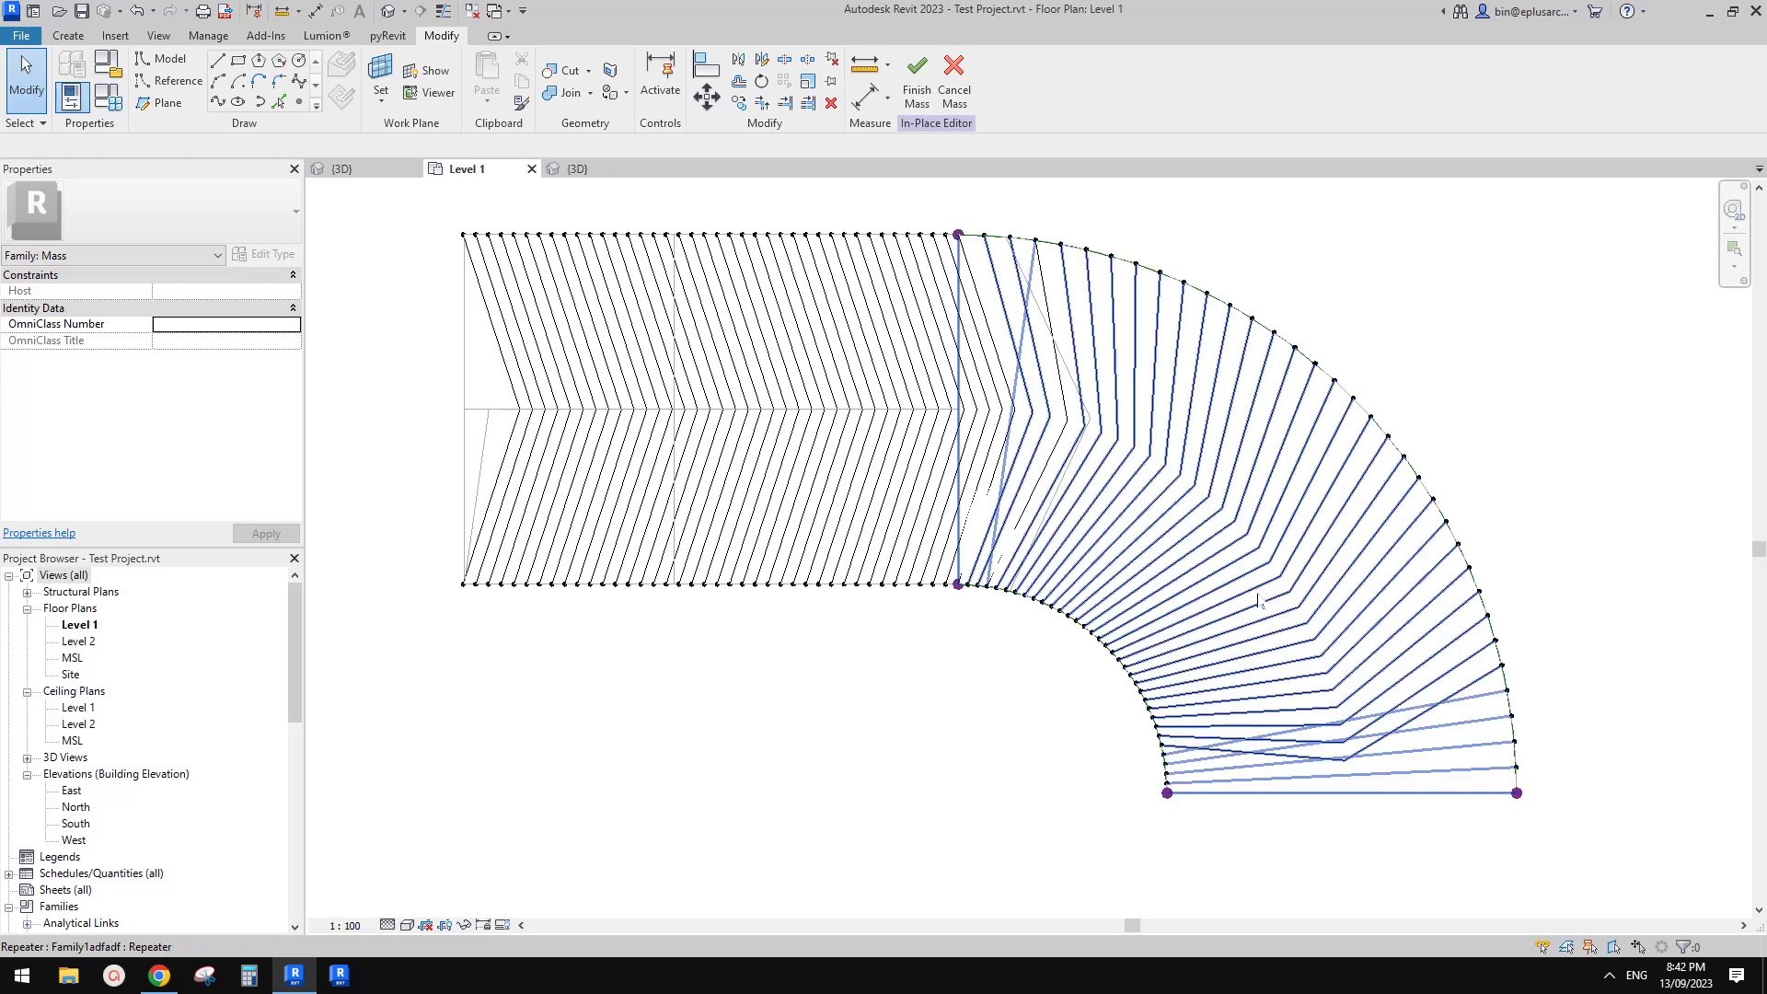
# - Check angle a of the individually placed chevron near the start of the curved run in the Level 1 plan
pyautogui.moveTo(1273, 660); pyautogui.dragTo(1296, 666, button='middle')
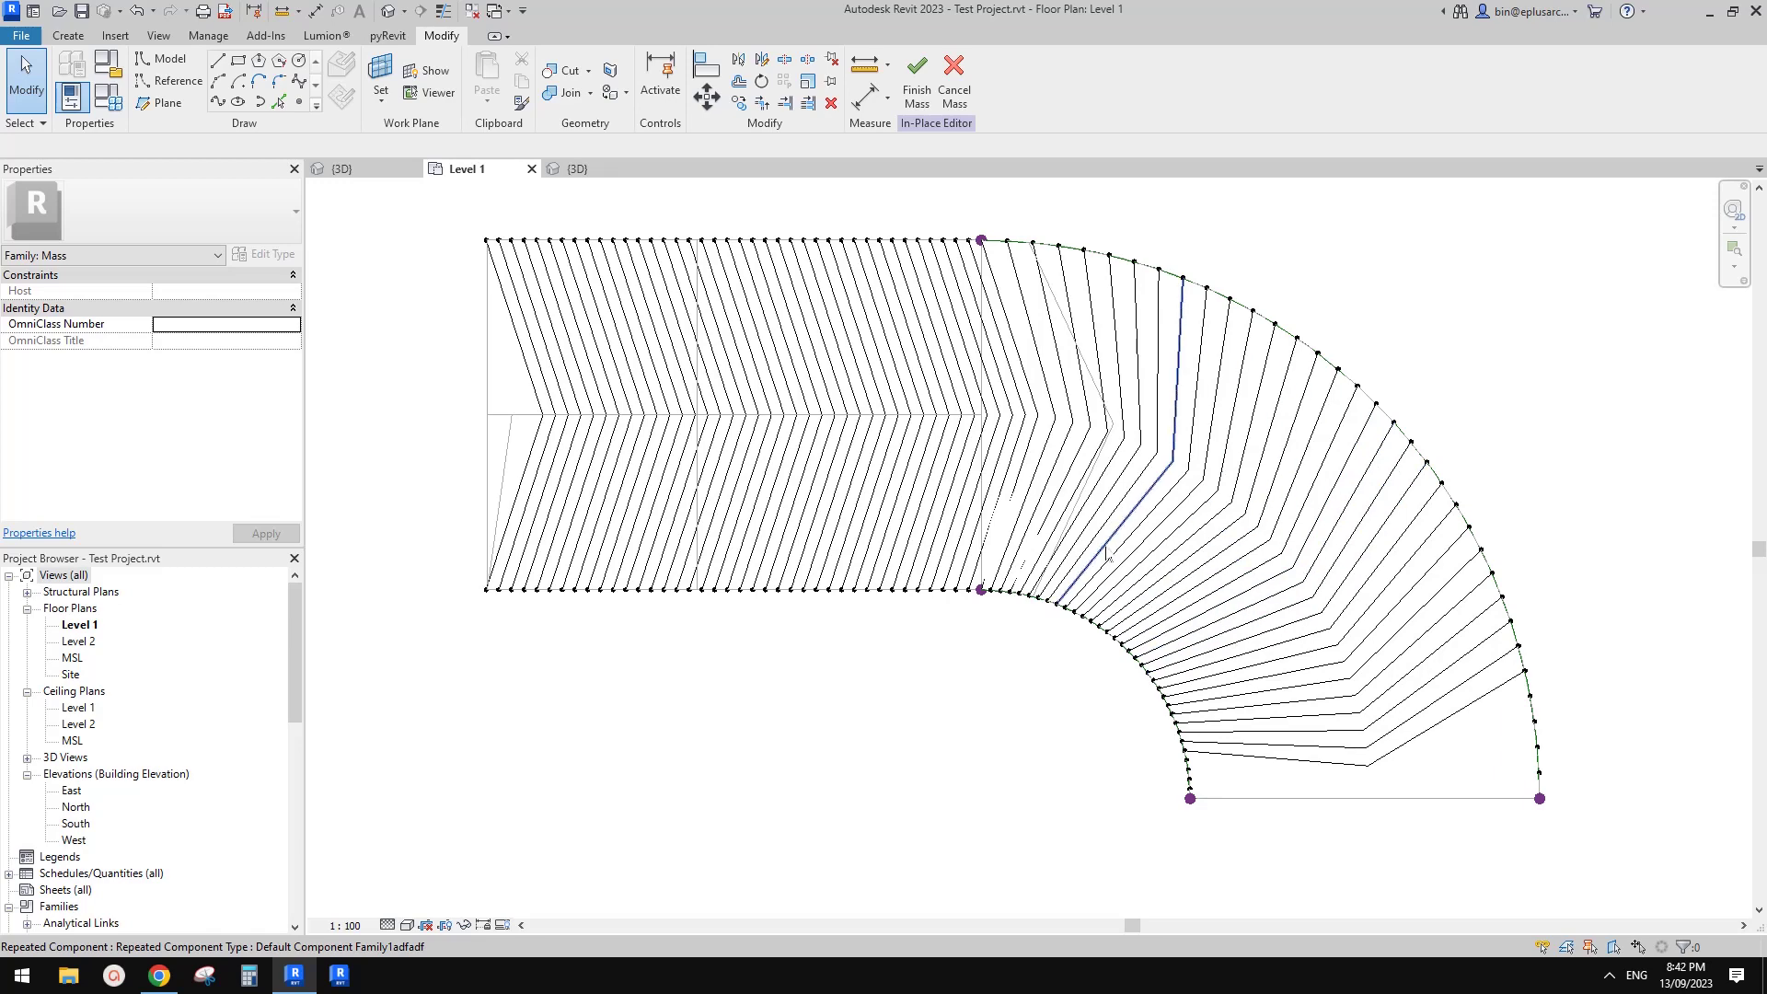
pyautogui.scroll(2, 1012, 461)
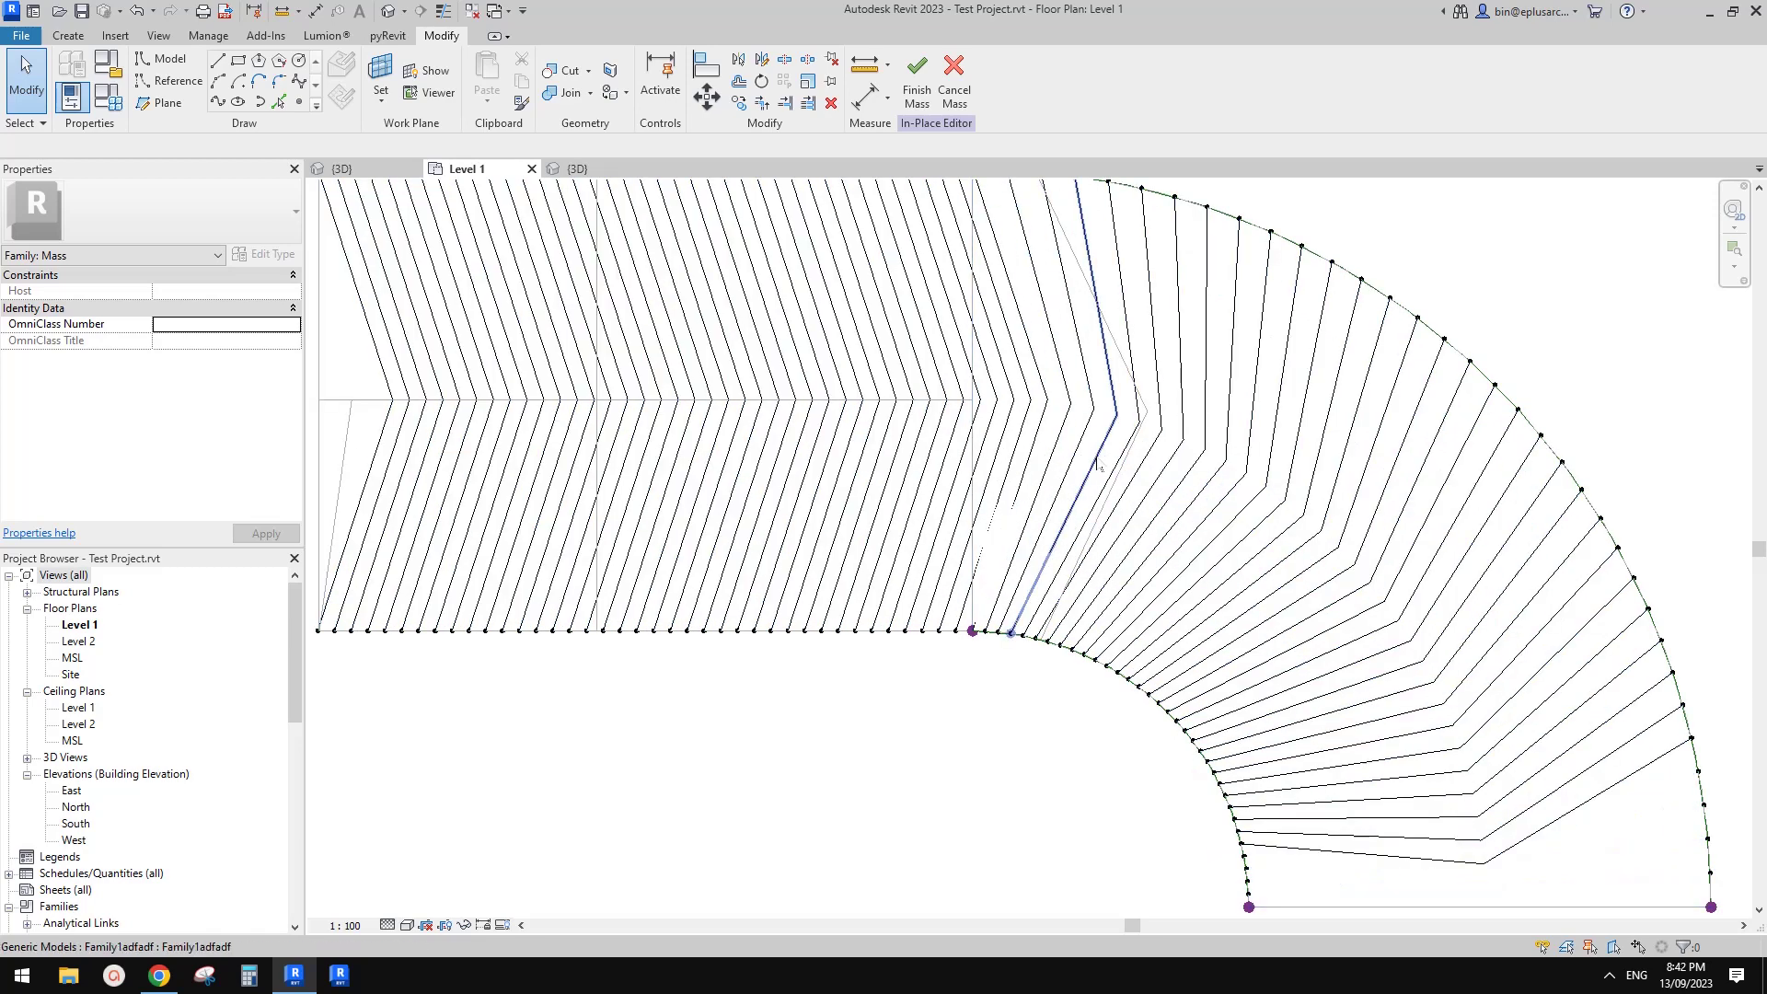
pyautogui.click(1096, 465)
pyautogui.click(206, 341)
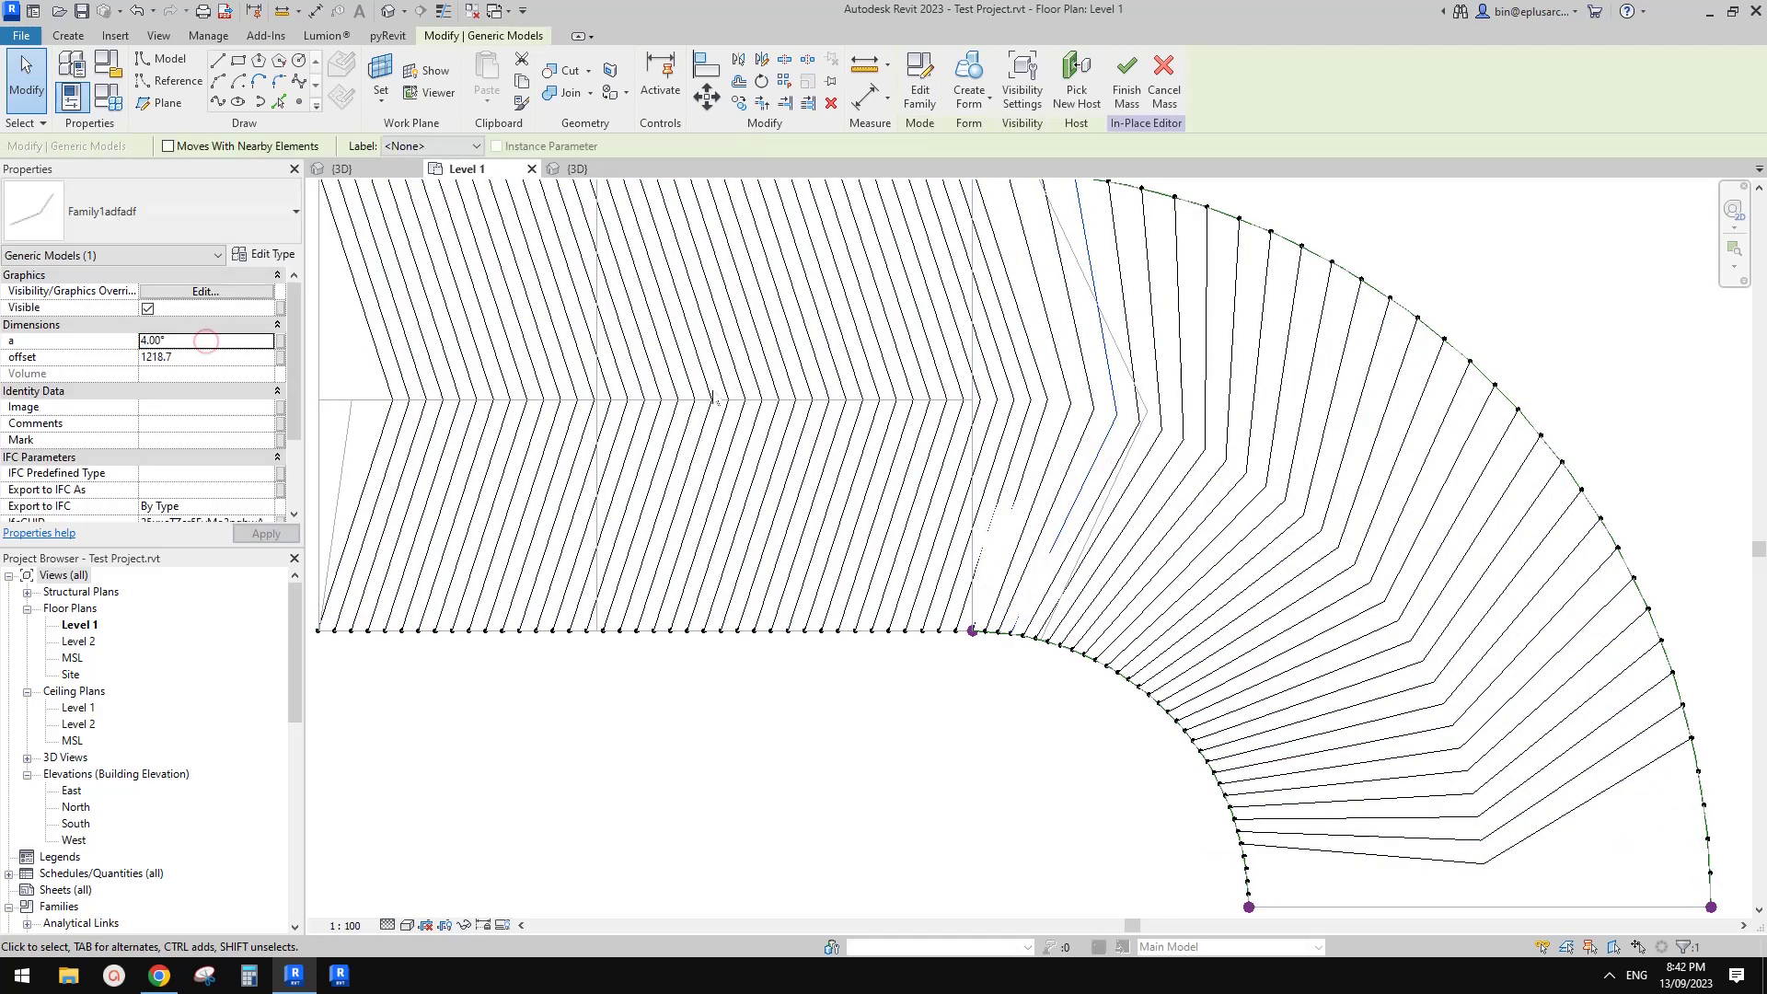
pyautogui.click(1004, 528)
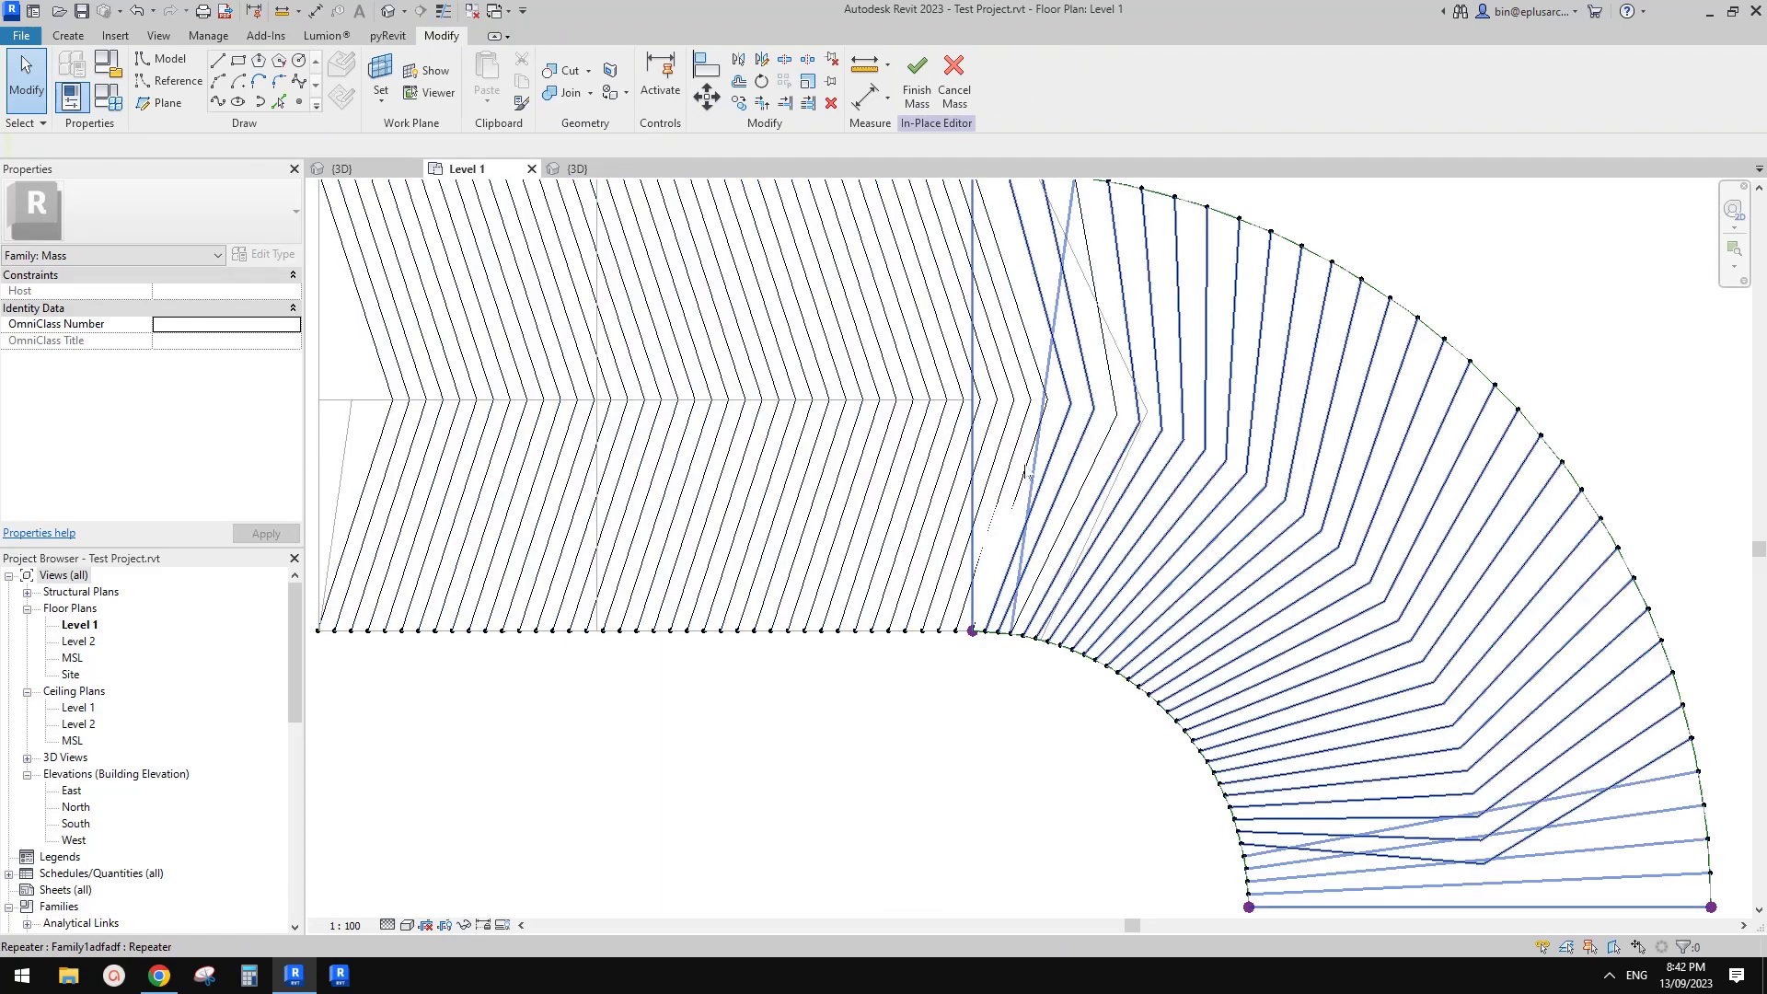
pyautogui.scroll(-1, 1027, 474)
pyautogui.moveTo(1027, 475); pyautogui.dragTo(1101, 480, button='middle')
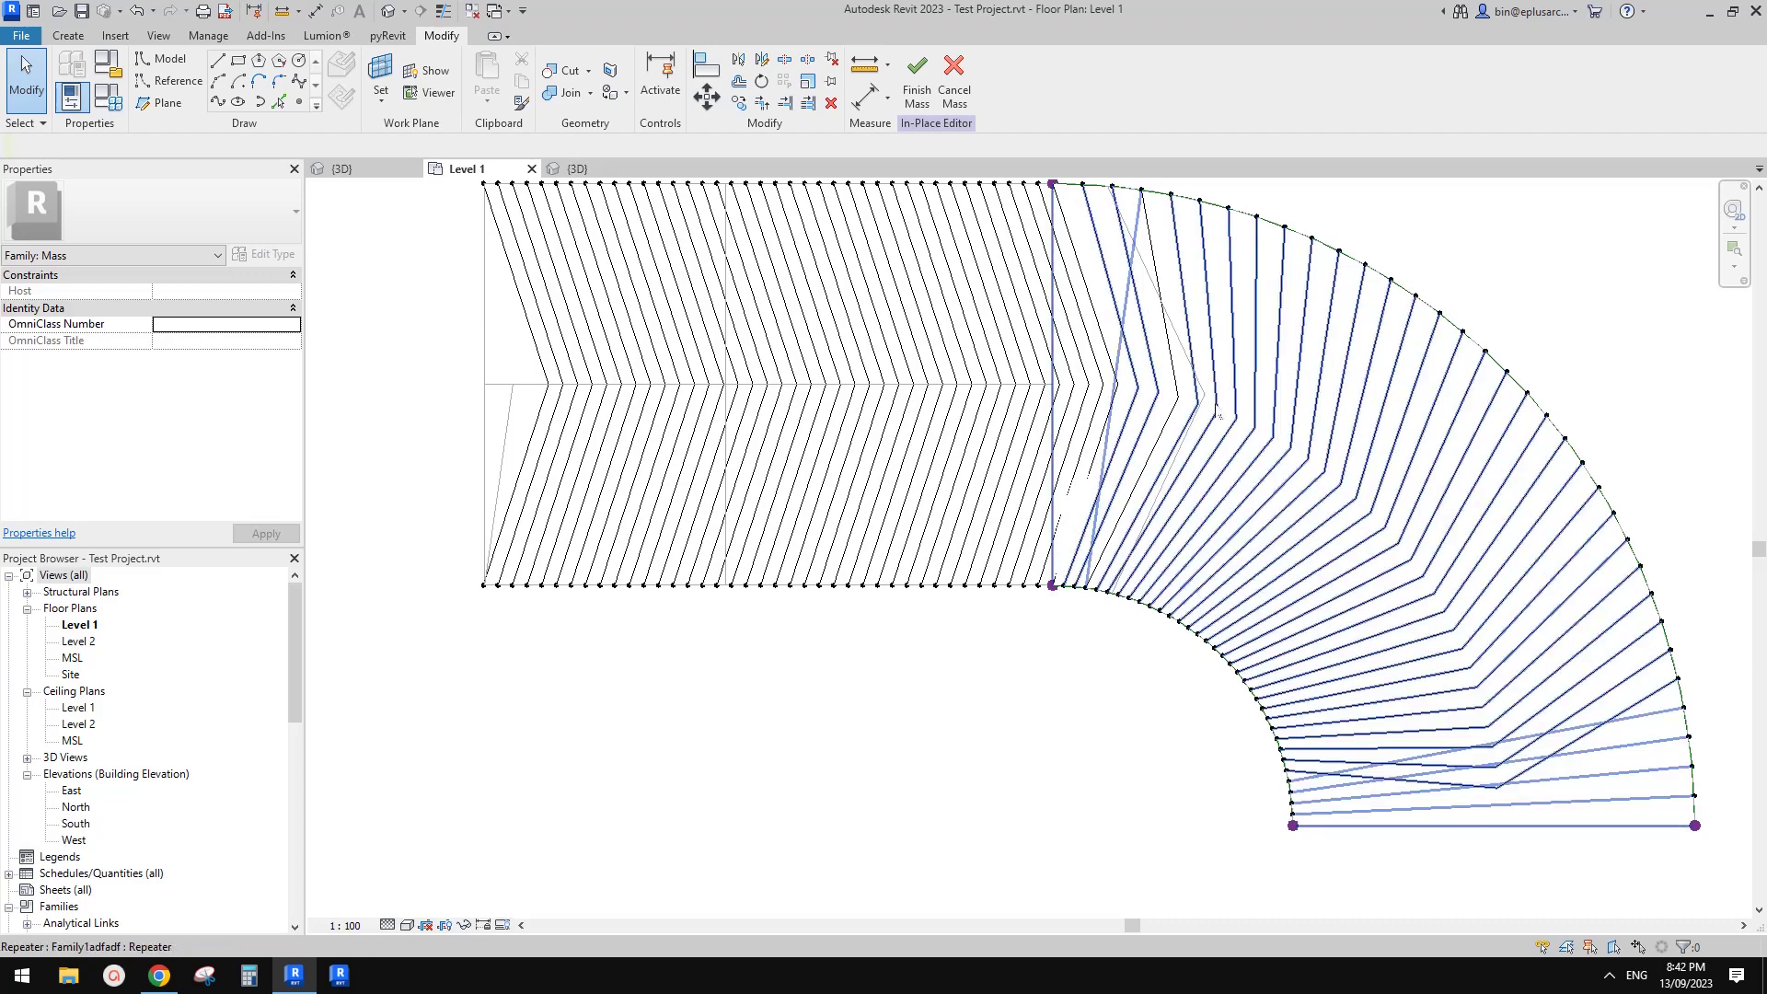
# - Try angle a of 91° and 89° on the straight run's repeated chevrons and return it to 90°
pyautogui.scroll(2, 1108, 421)
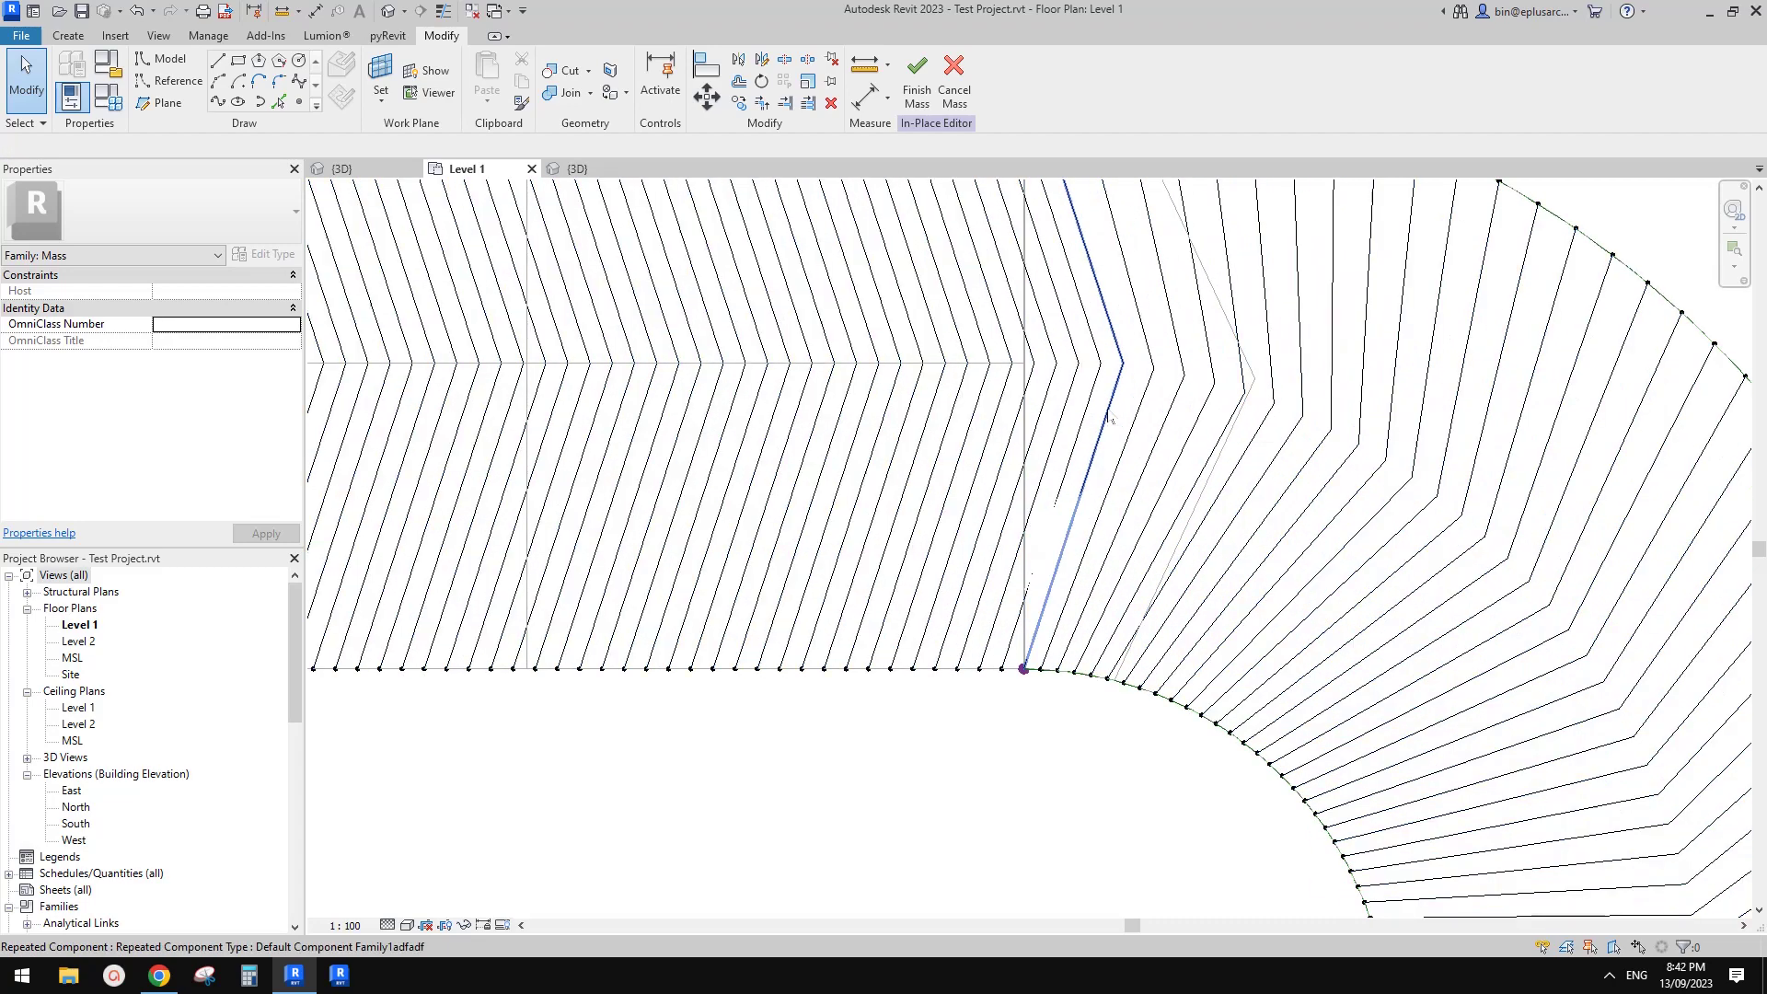
pyautogui.click(1108, 422)
pyautogui.click(223, 309)
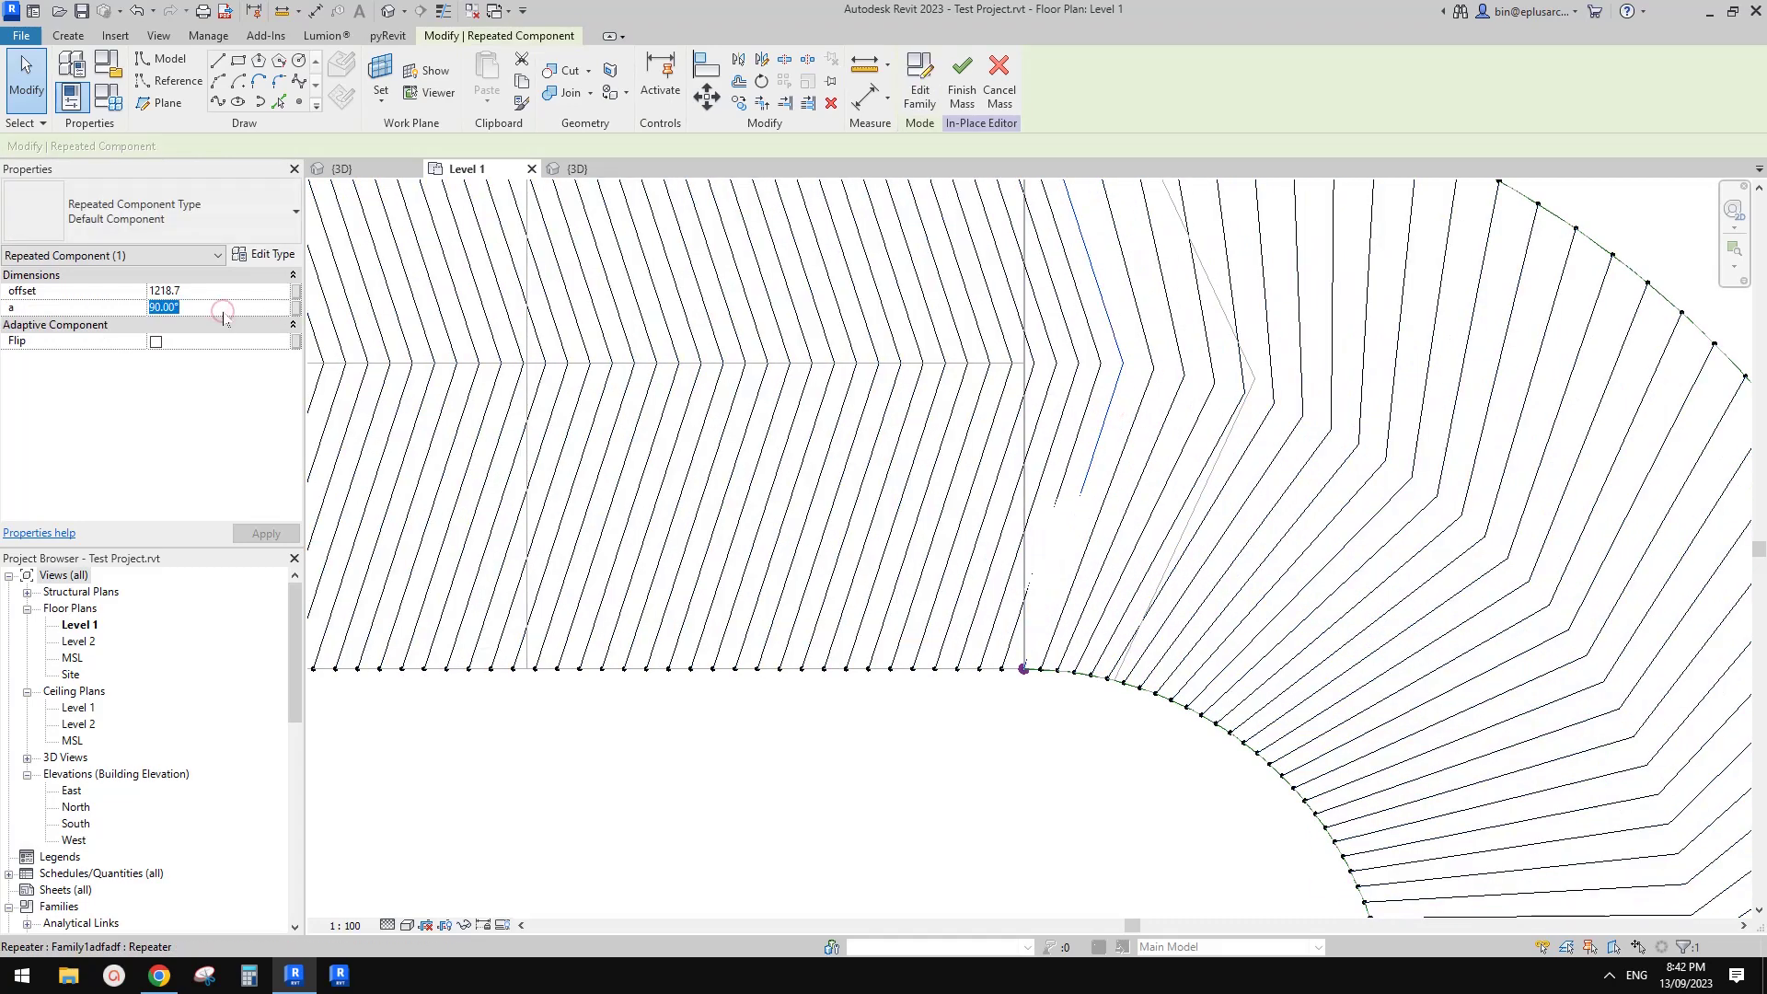
pyautogui.write('91')
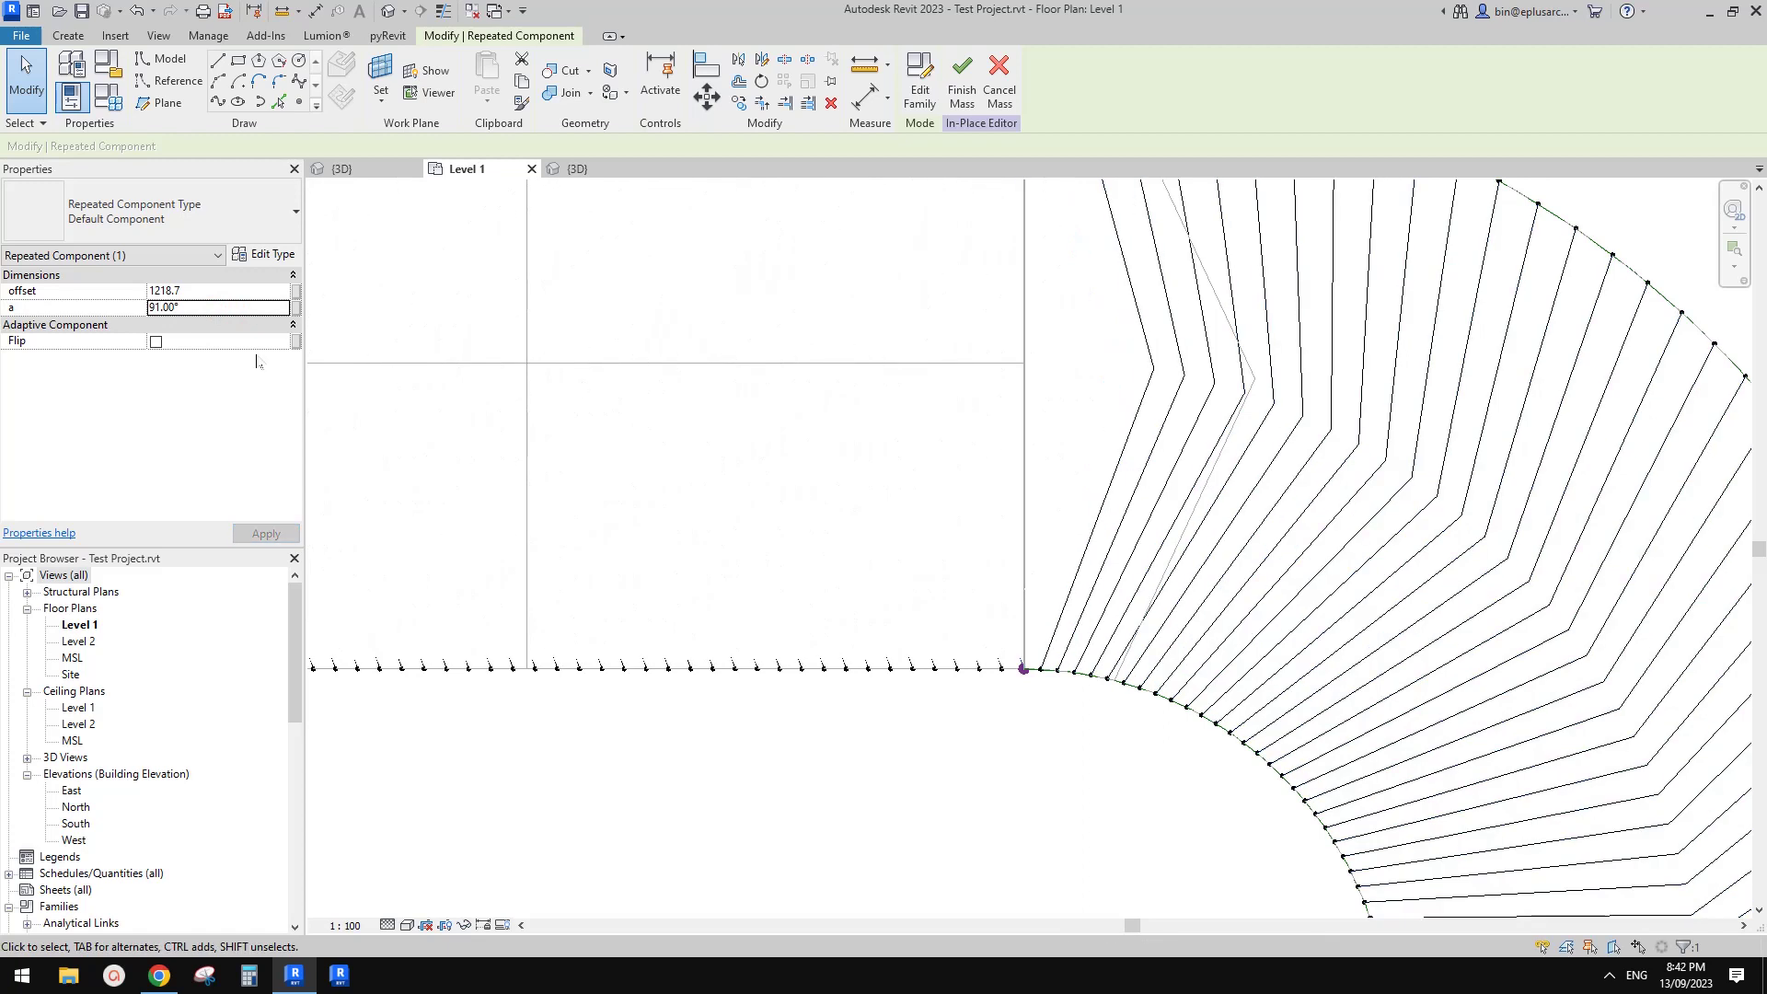
pyautogui.click(217, 311)
pyautogui.write('89')
pyautogui.press('Return')
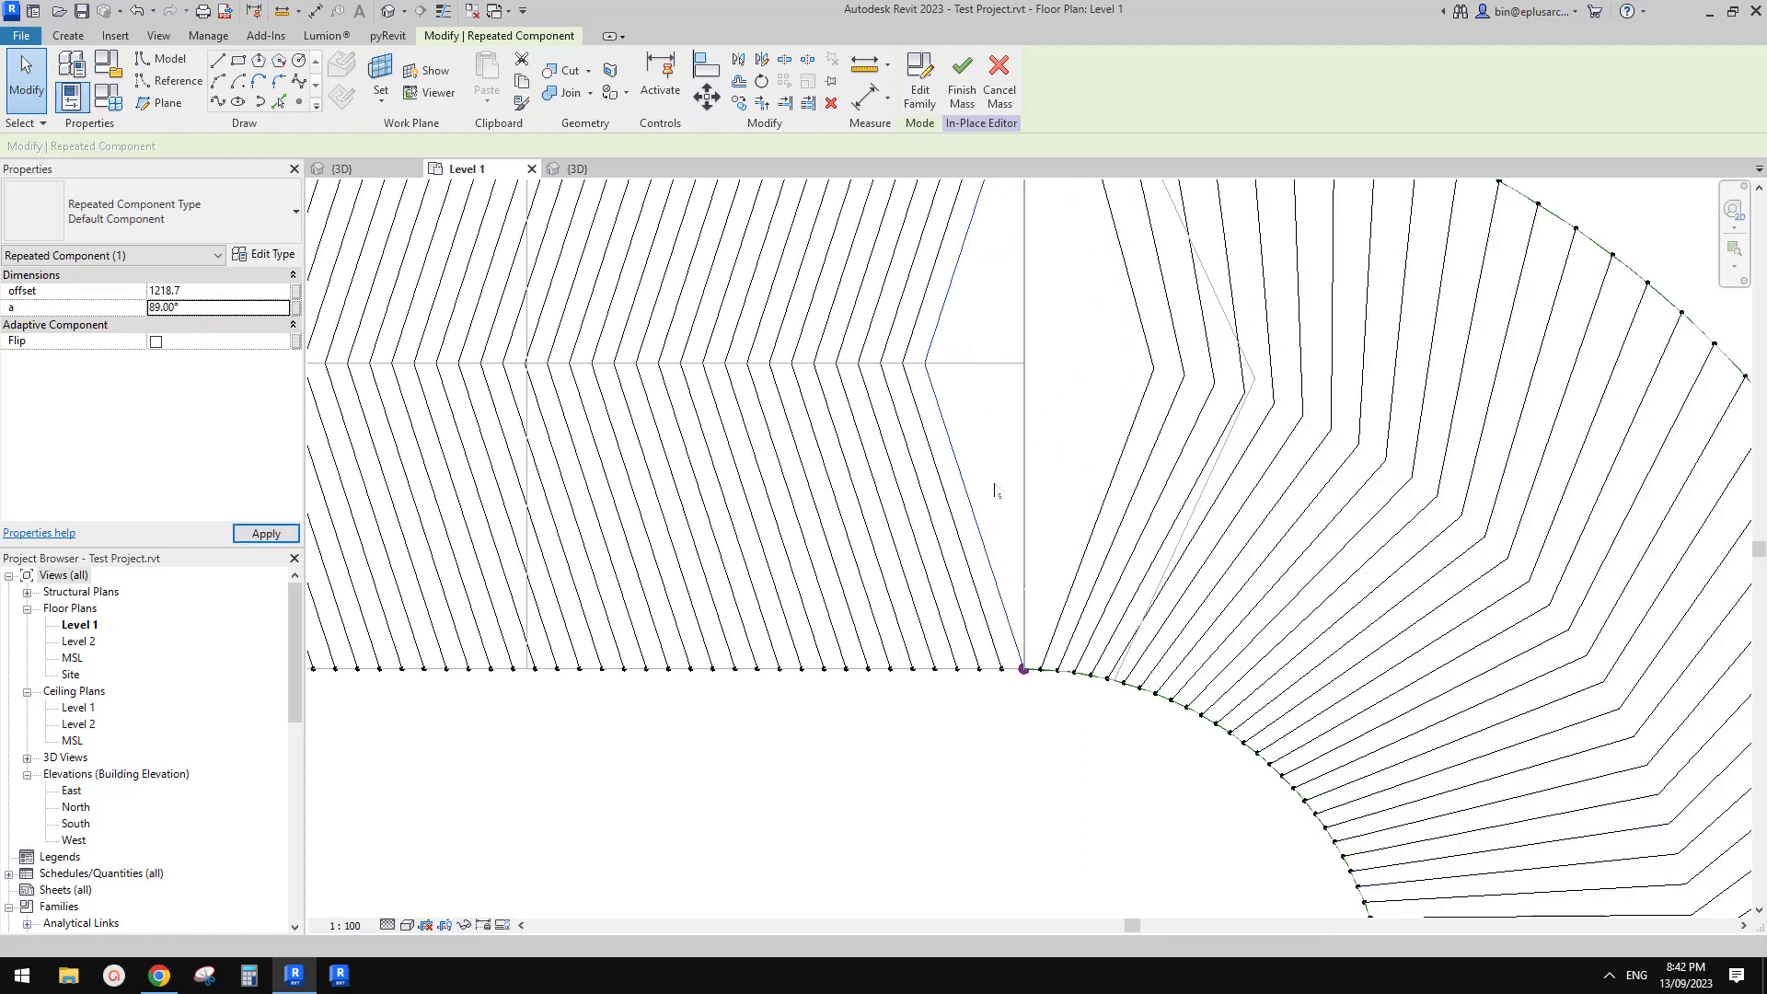
pyautogui.write('9')
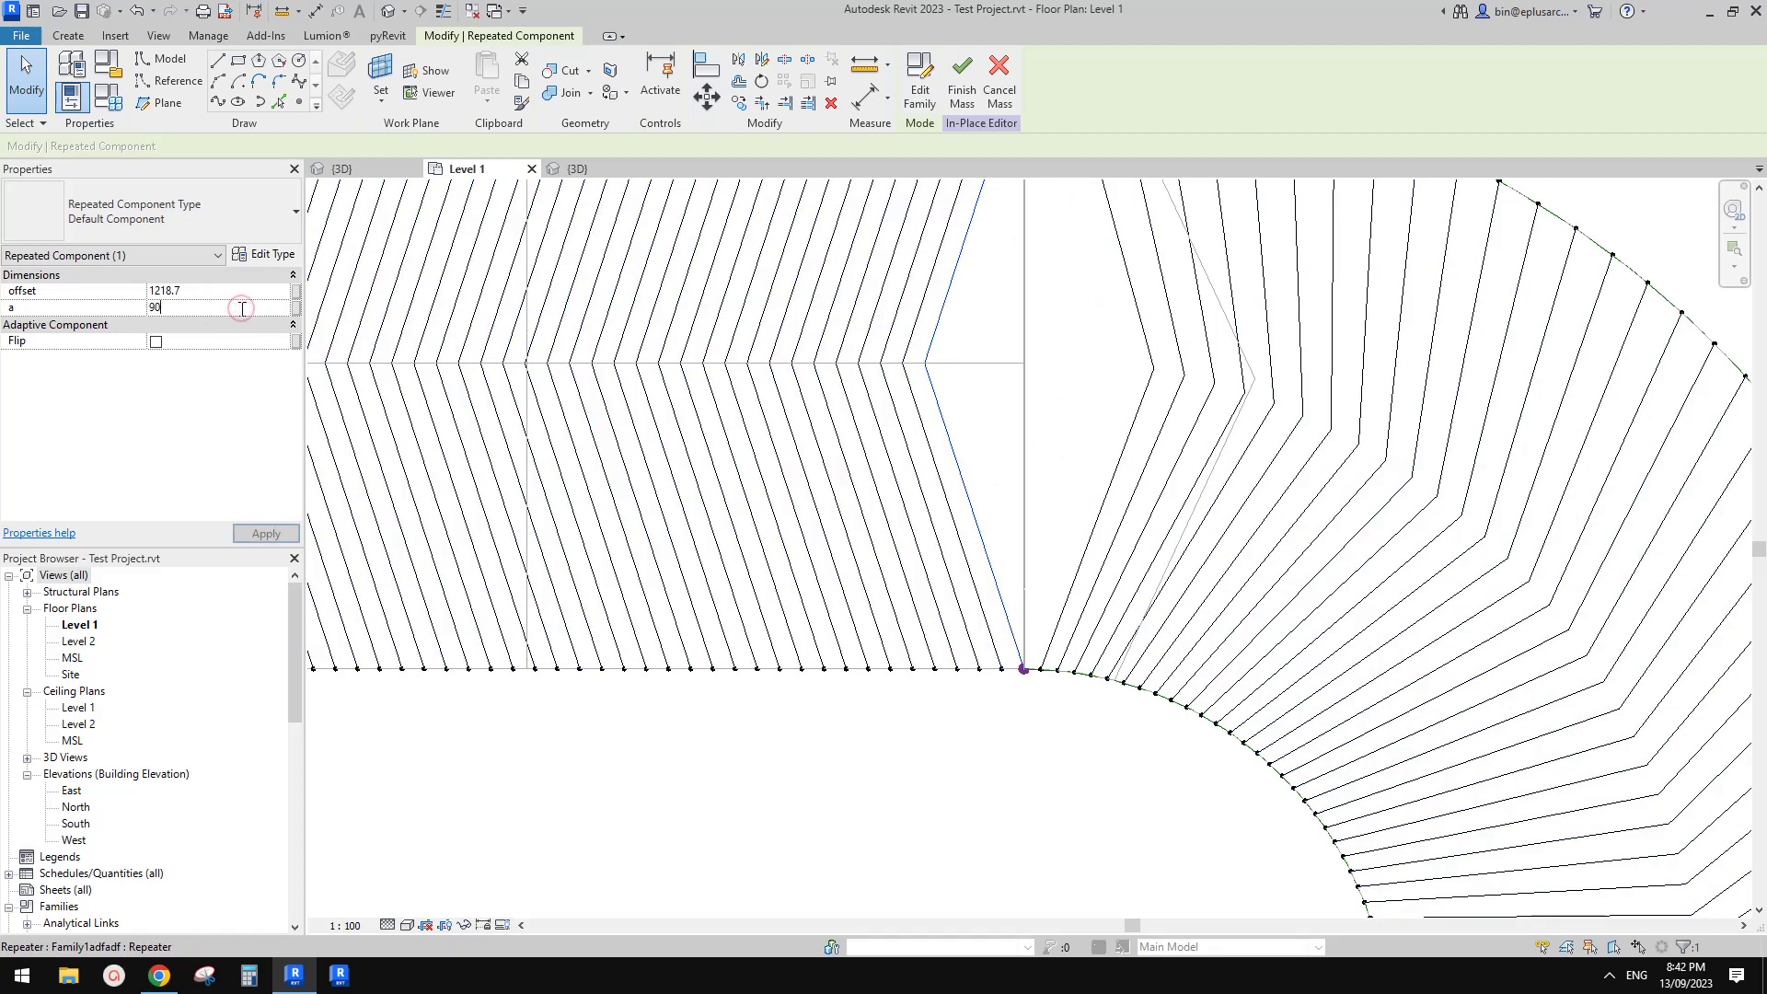
pyautogui.write('0')
pyautogui.press('Return')
# - Review the chevron pattern over both runs in the plan and finish the in-place mass
pyautogui.scroll(-2, 960, 396)
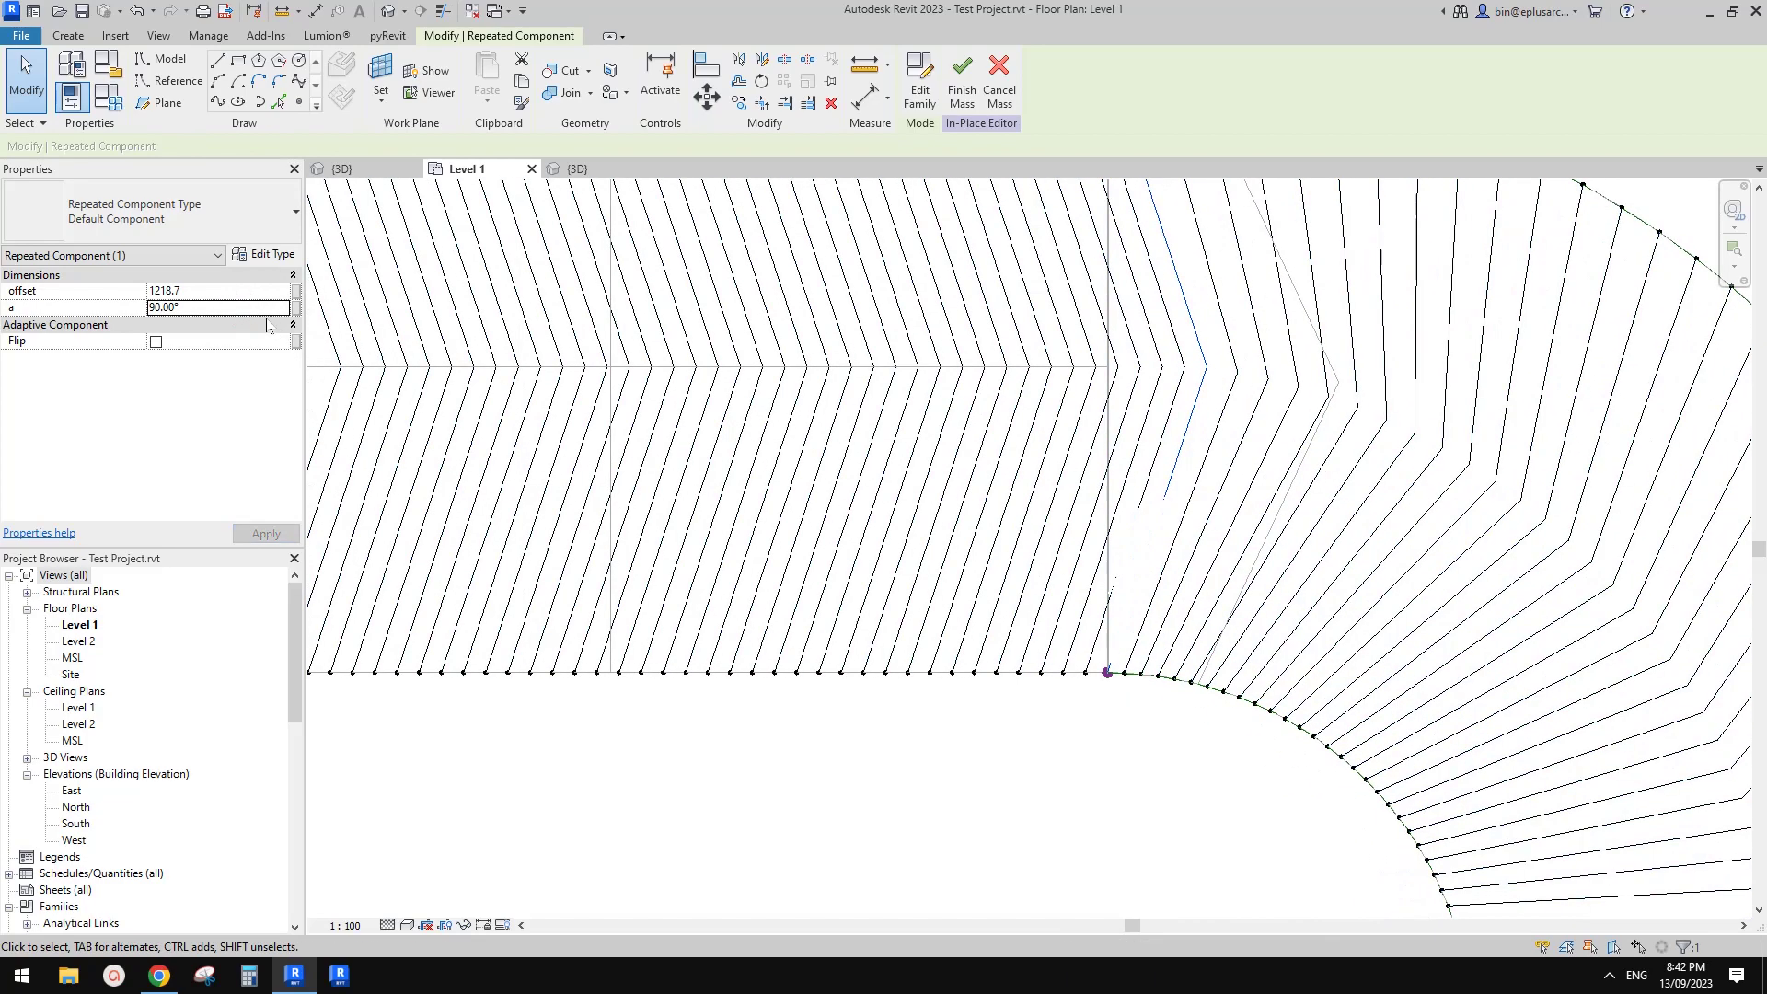
pyautogui.moveTo(999, 464); pyautogui.dragTo(1075, 512, button='middle')
pyautogui.moveTo(1010, 399); pyautogui.dragTo(975, 406, button='middle')
pyautogui.moveTo(1136, 435); pyautogui.dragTo(1010, 427, button='middle')
pyautogui.scroll(-2, 1076, 461)
pyautogui.press('Escape')
pyautogui.moveTo(1187, 501); pyautogui.dragTo(1089, 493, button='middle')
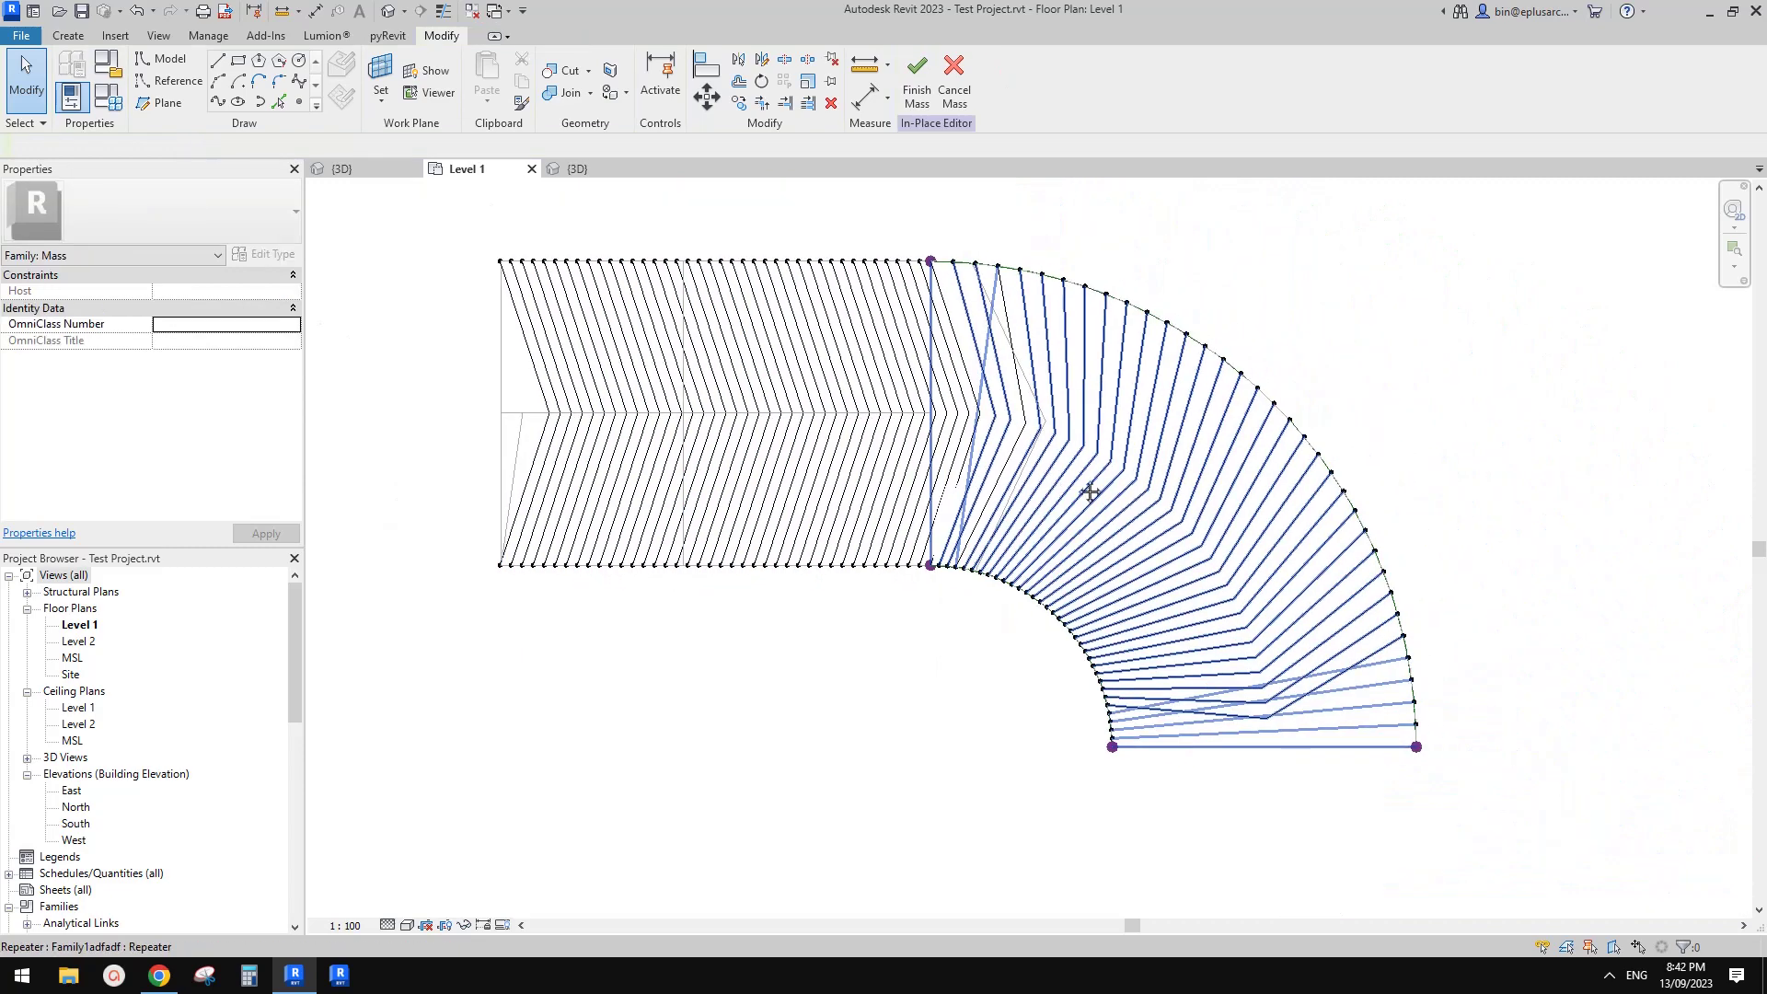
pyautogui.scroll(-2, 961, 587)
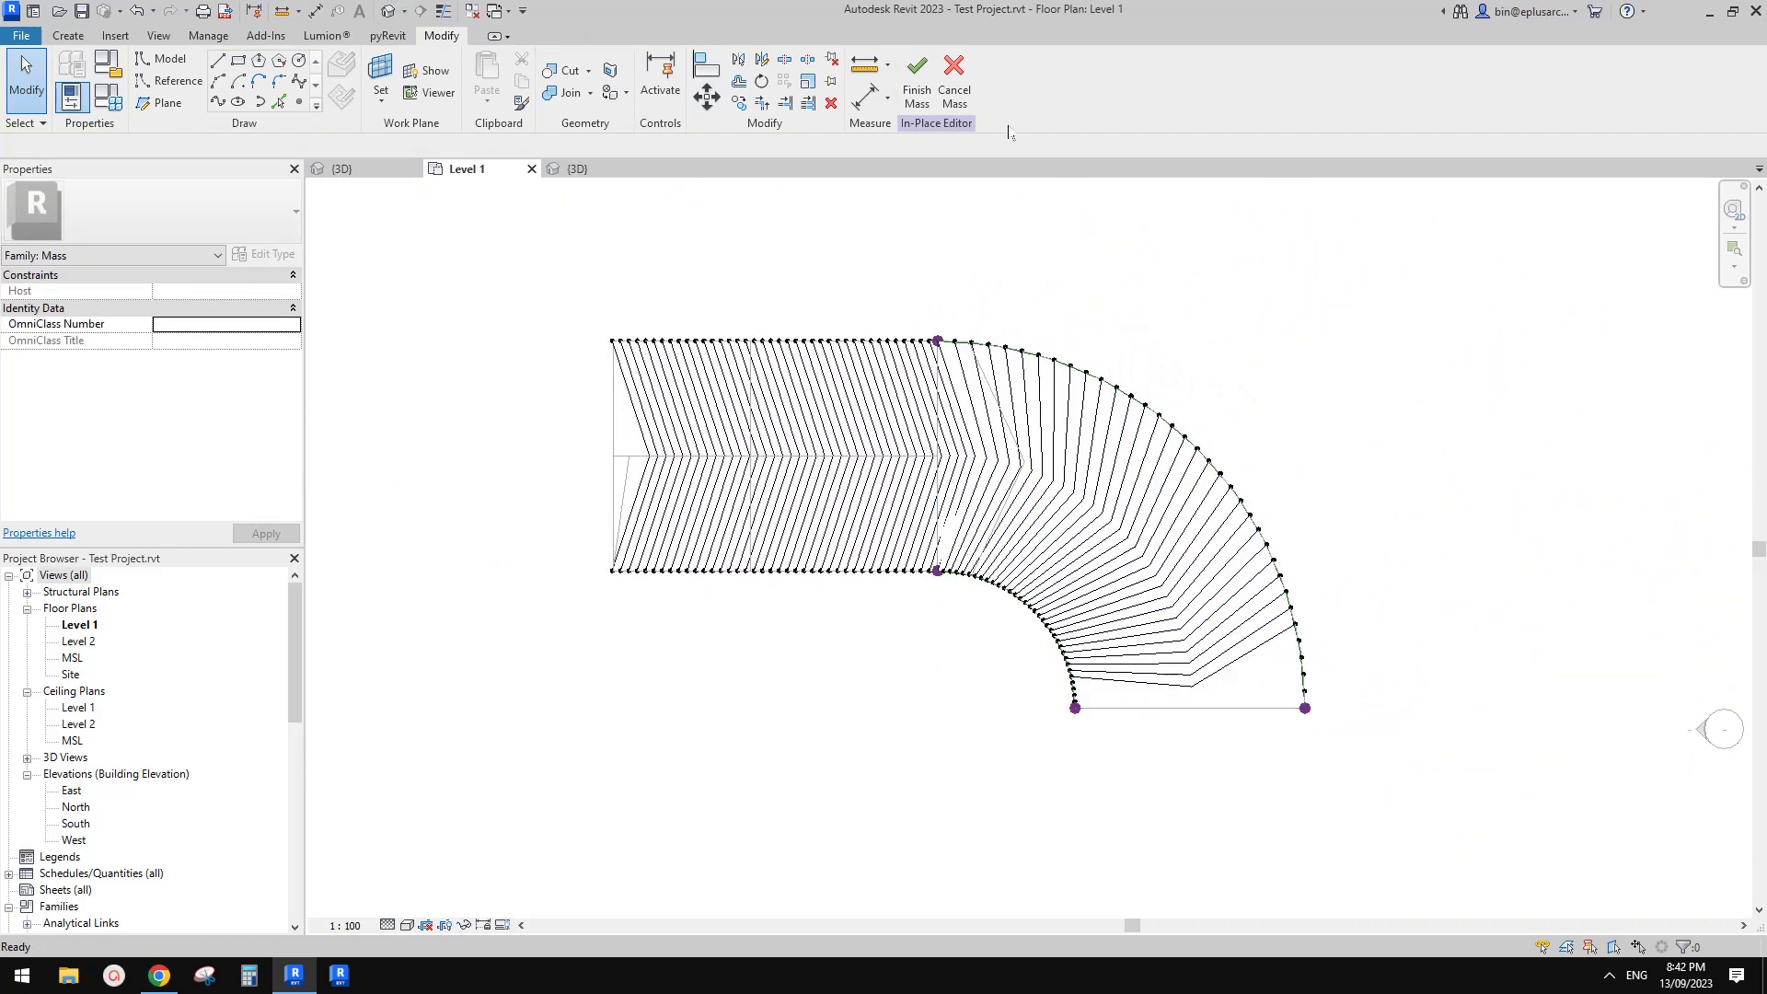
pyautogui.click(917, 90)
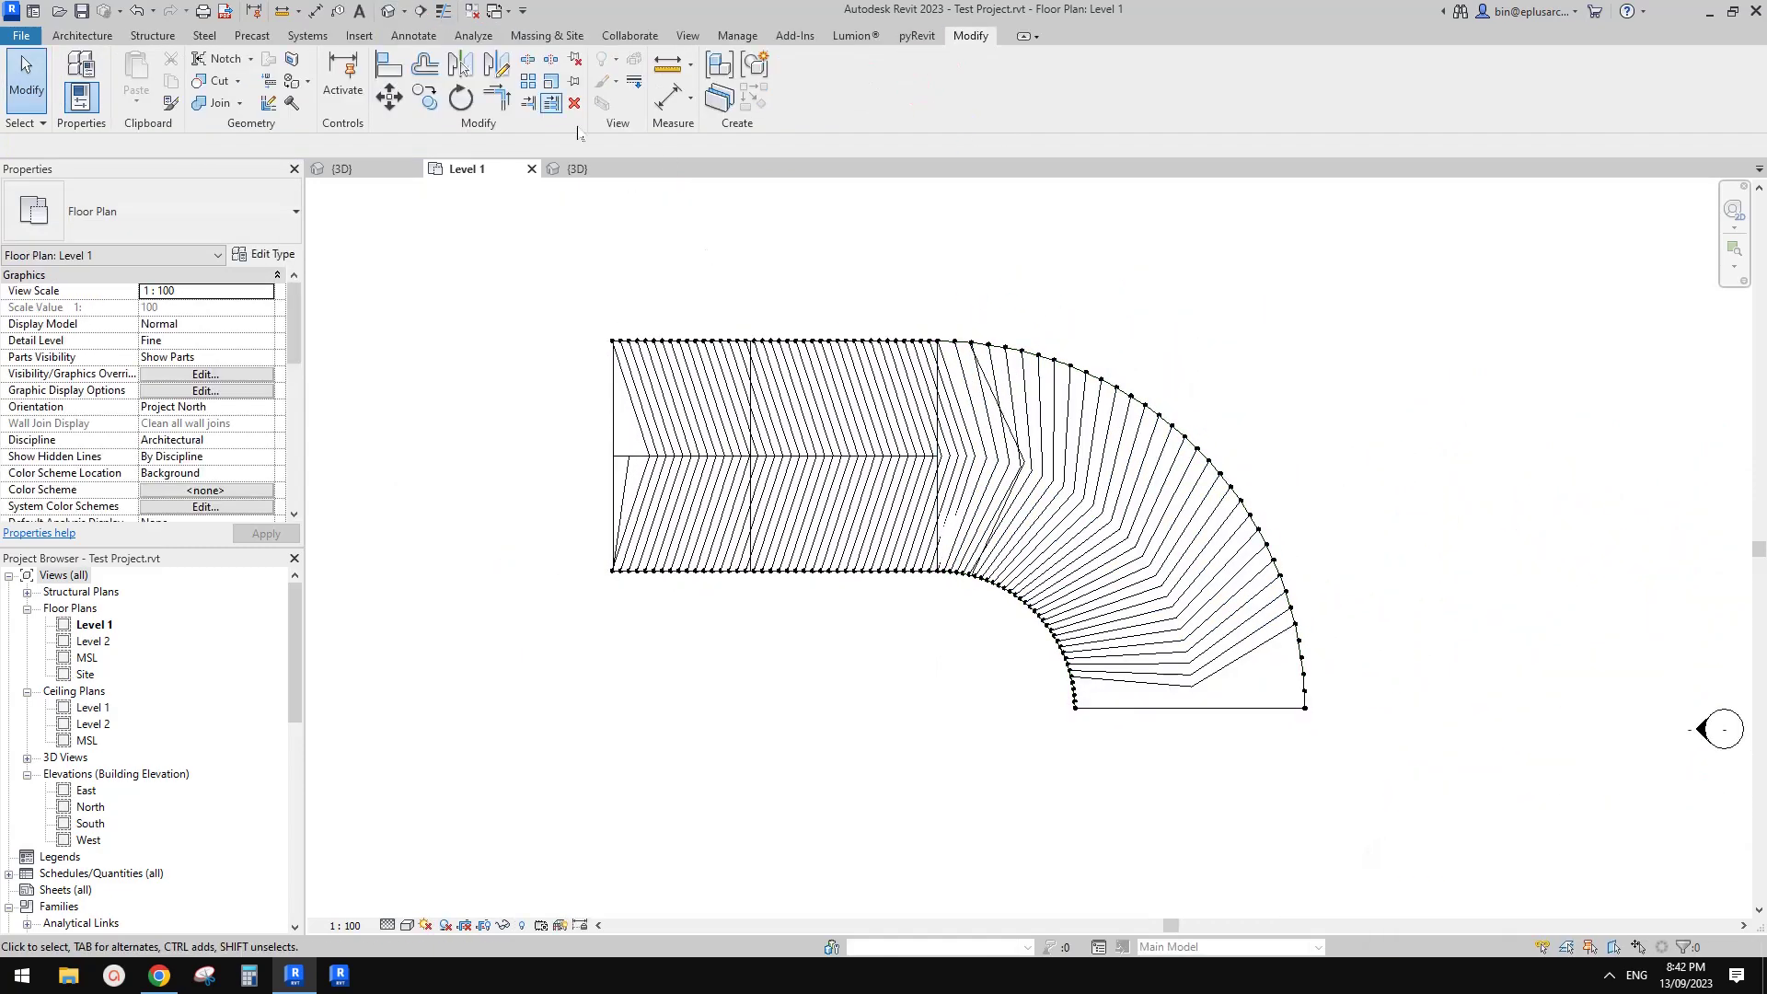
# - Edit the mass in place, turn off Nodes in the outer curve's divided path representation, and finish the mass
pyautogui.scroll(2, 1022, 362)
pyautogui.click(1013, 363)
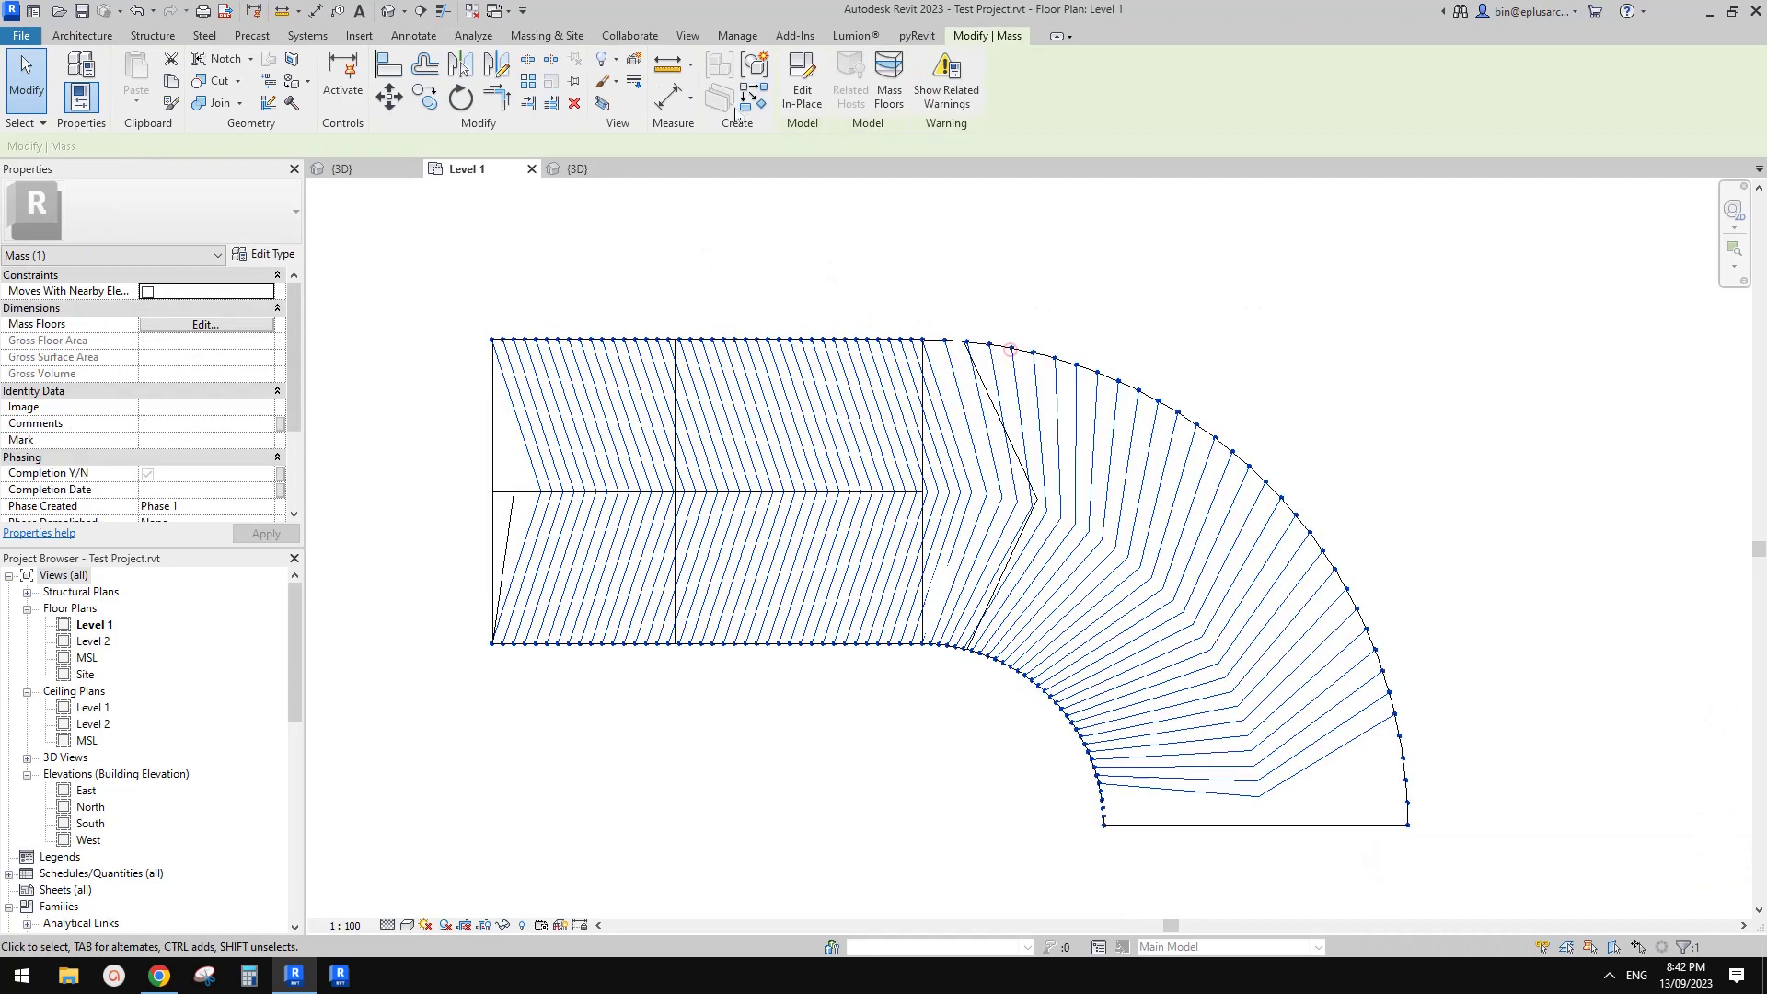
pyautogui.click(802, 92)
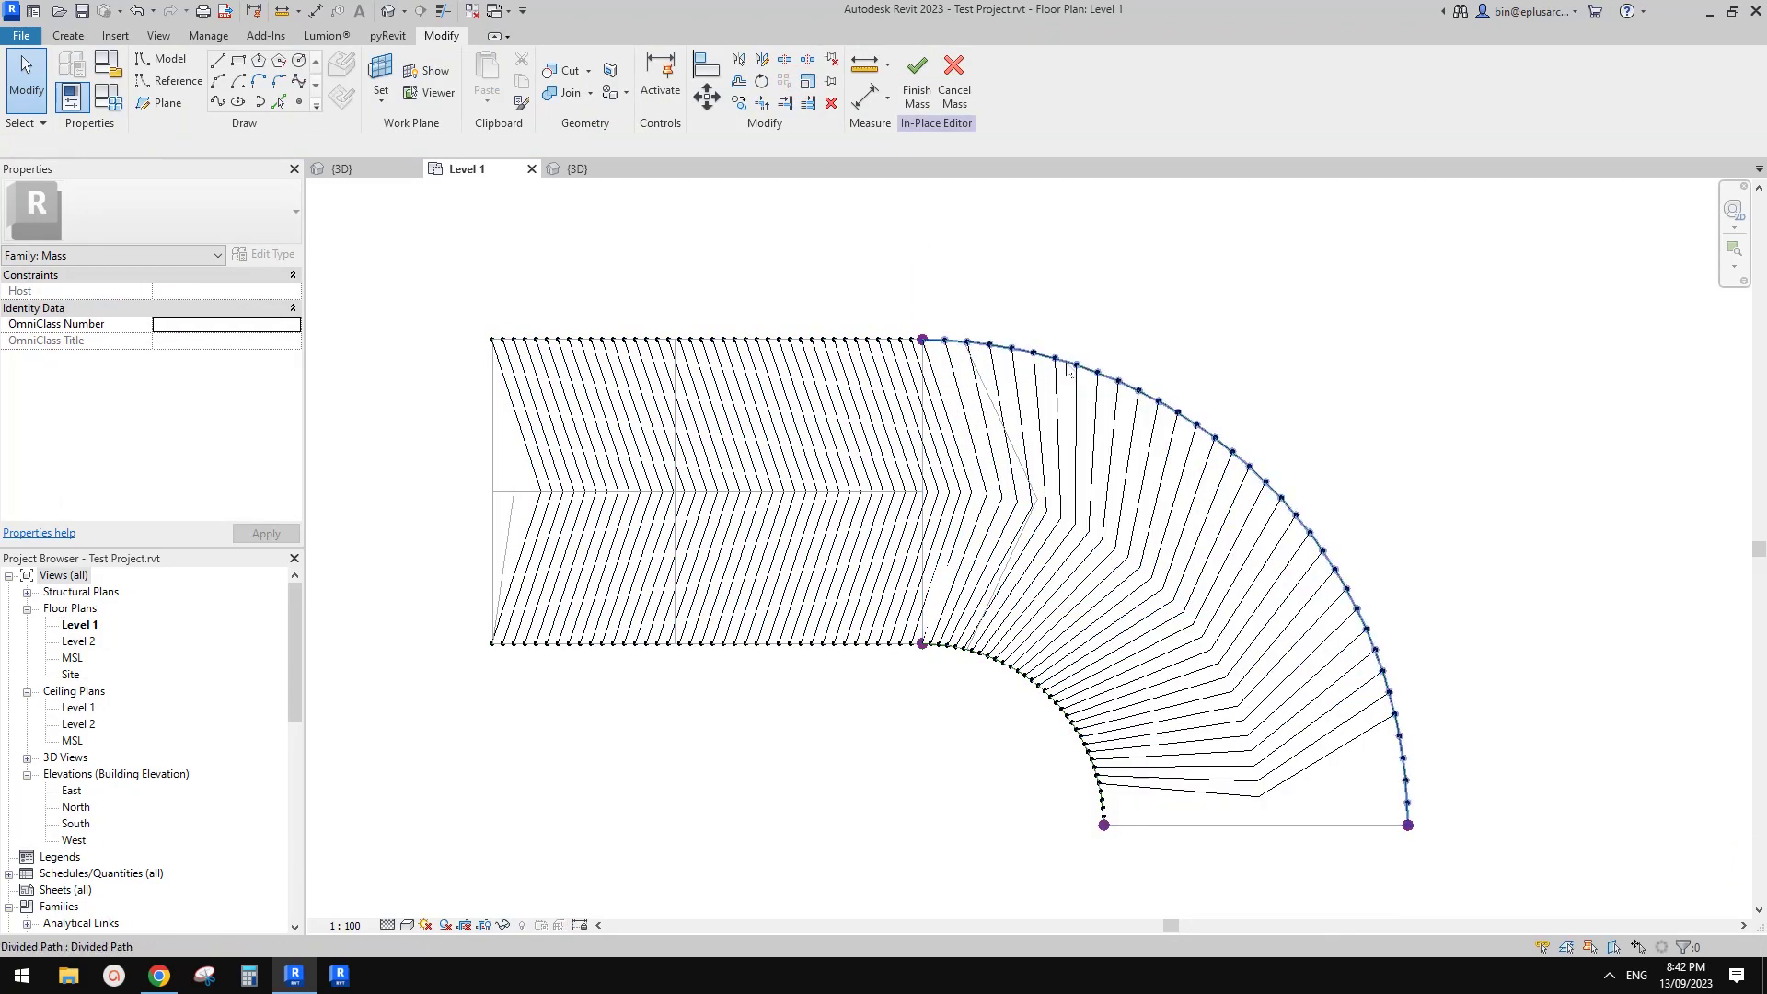
pyautogui.click(966, 357)
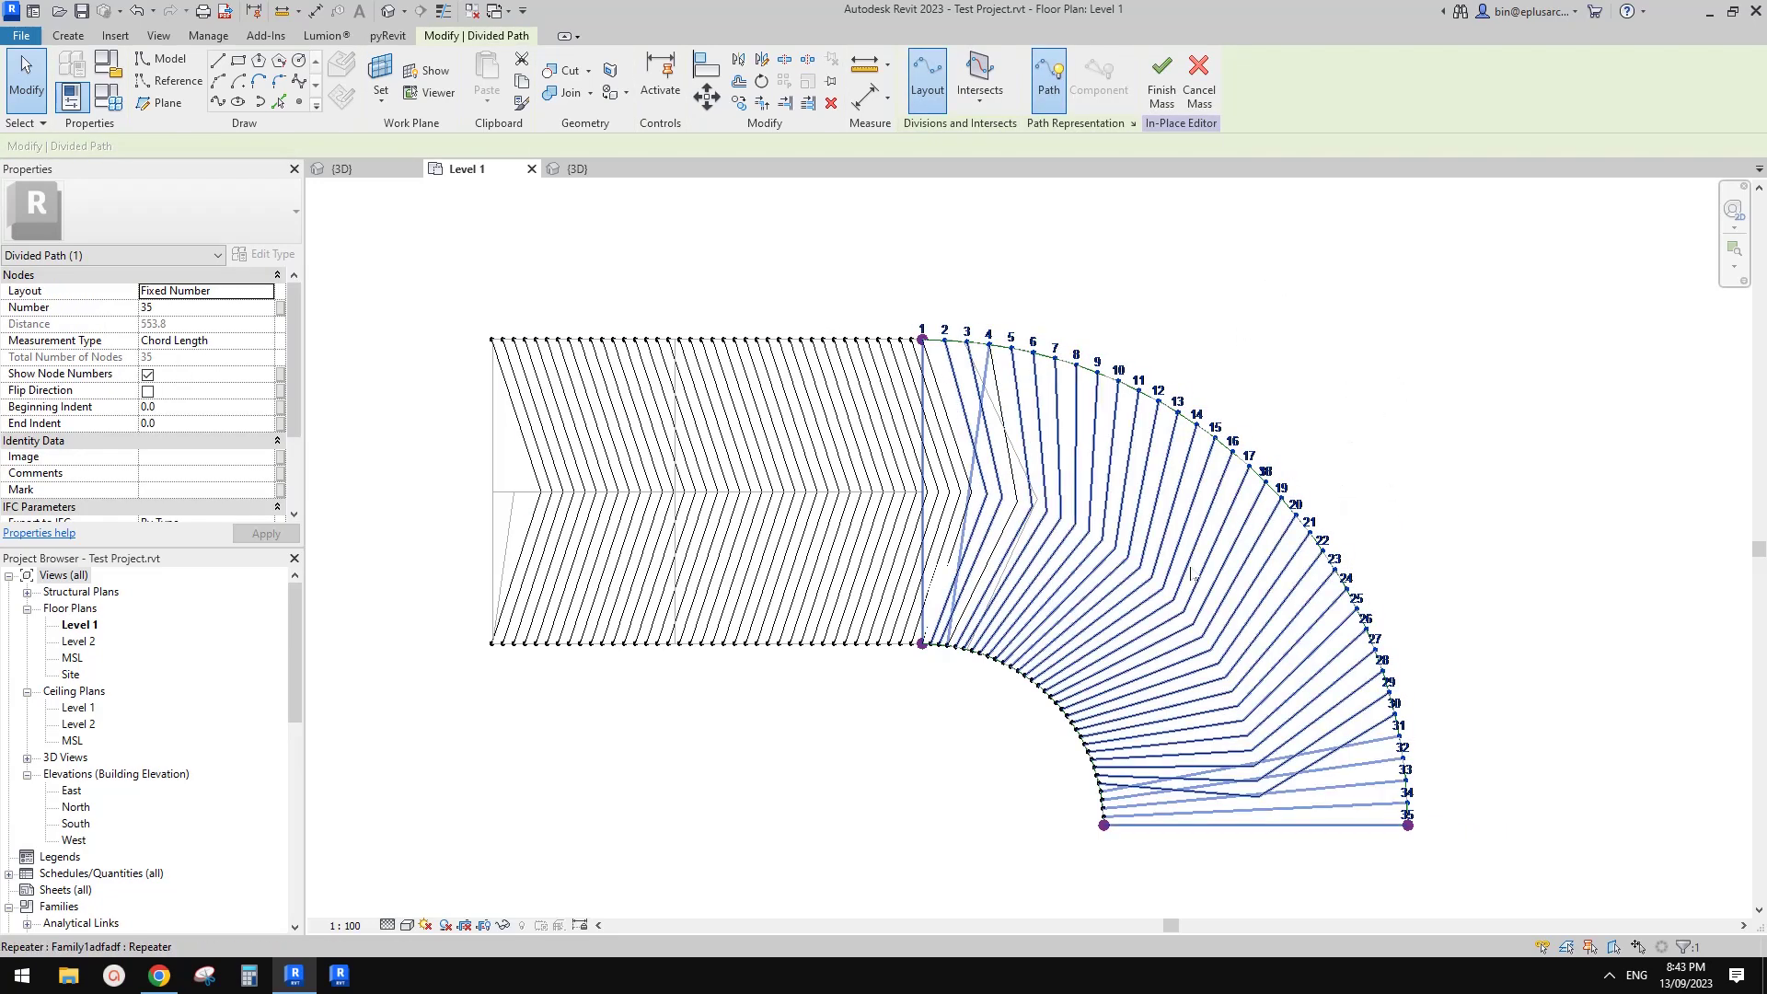
pyautogui.scroll(2, 1076, 501)
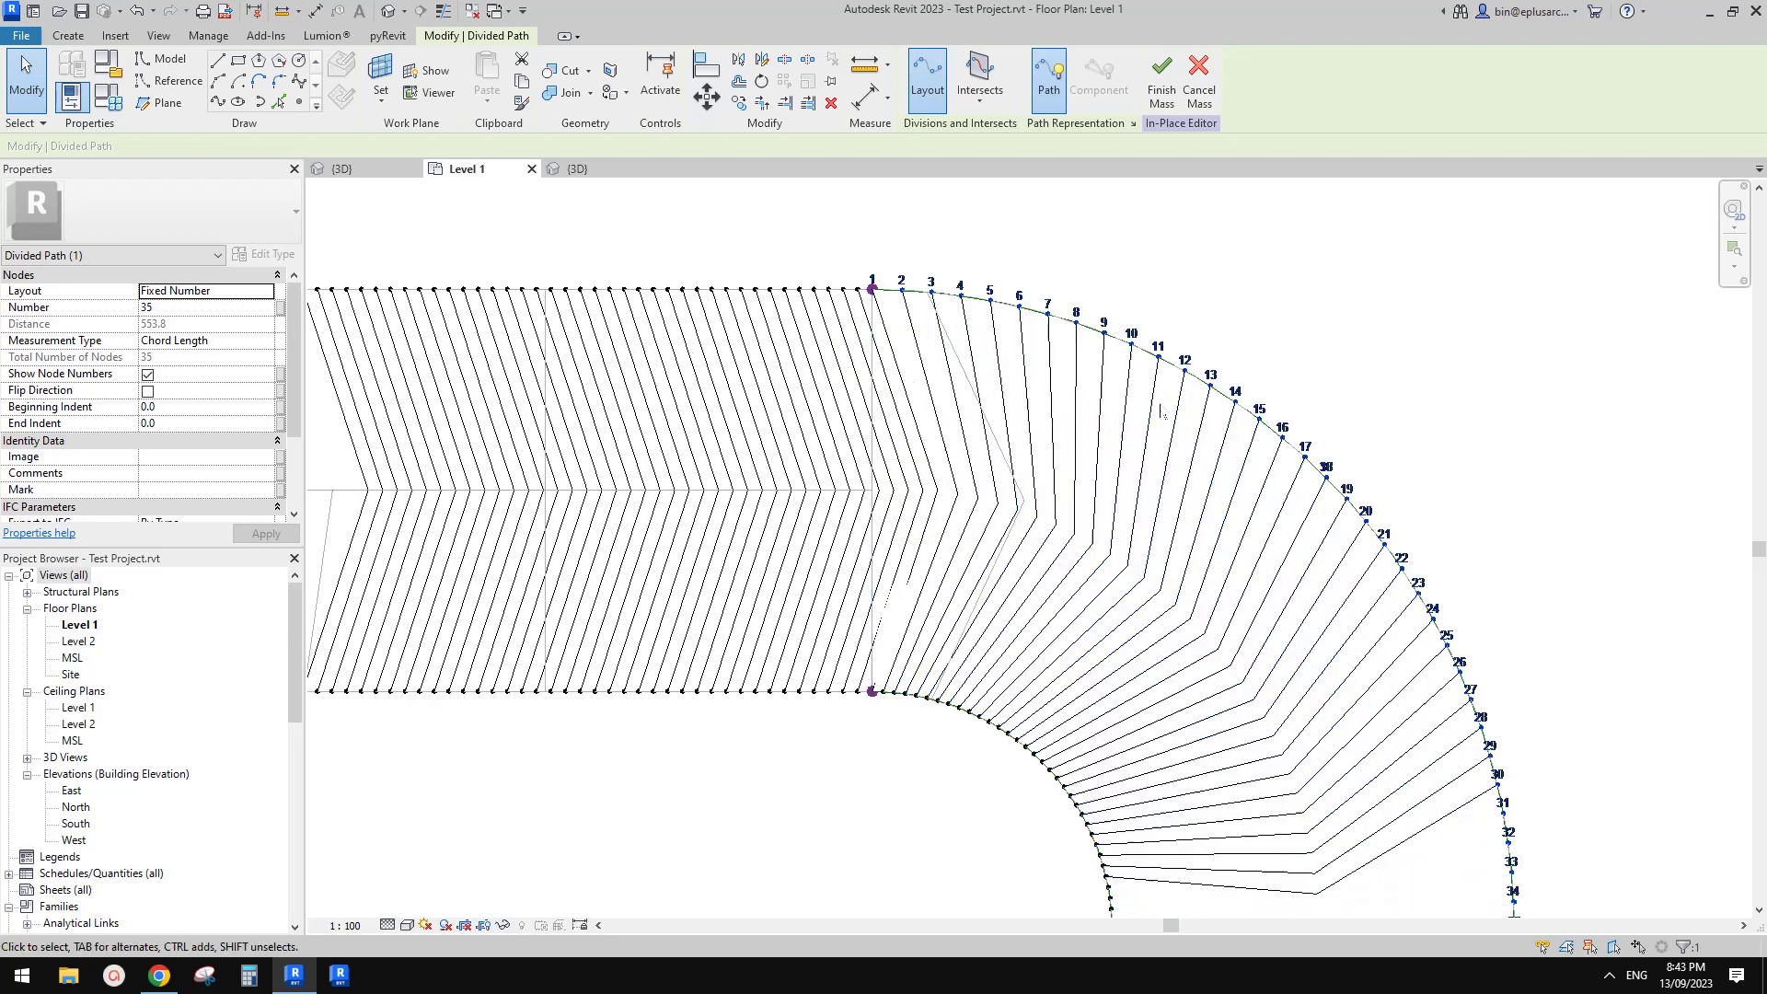
pyautogui.click(1134, 125)
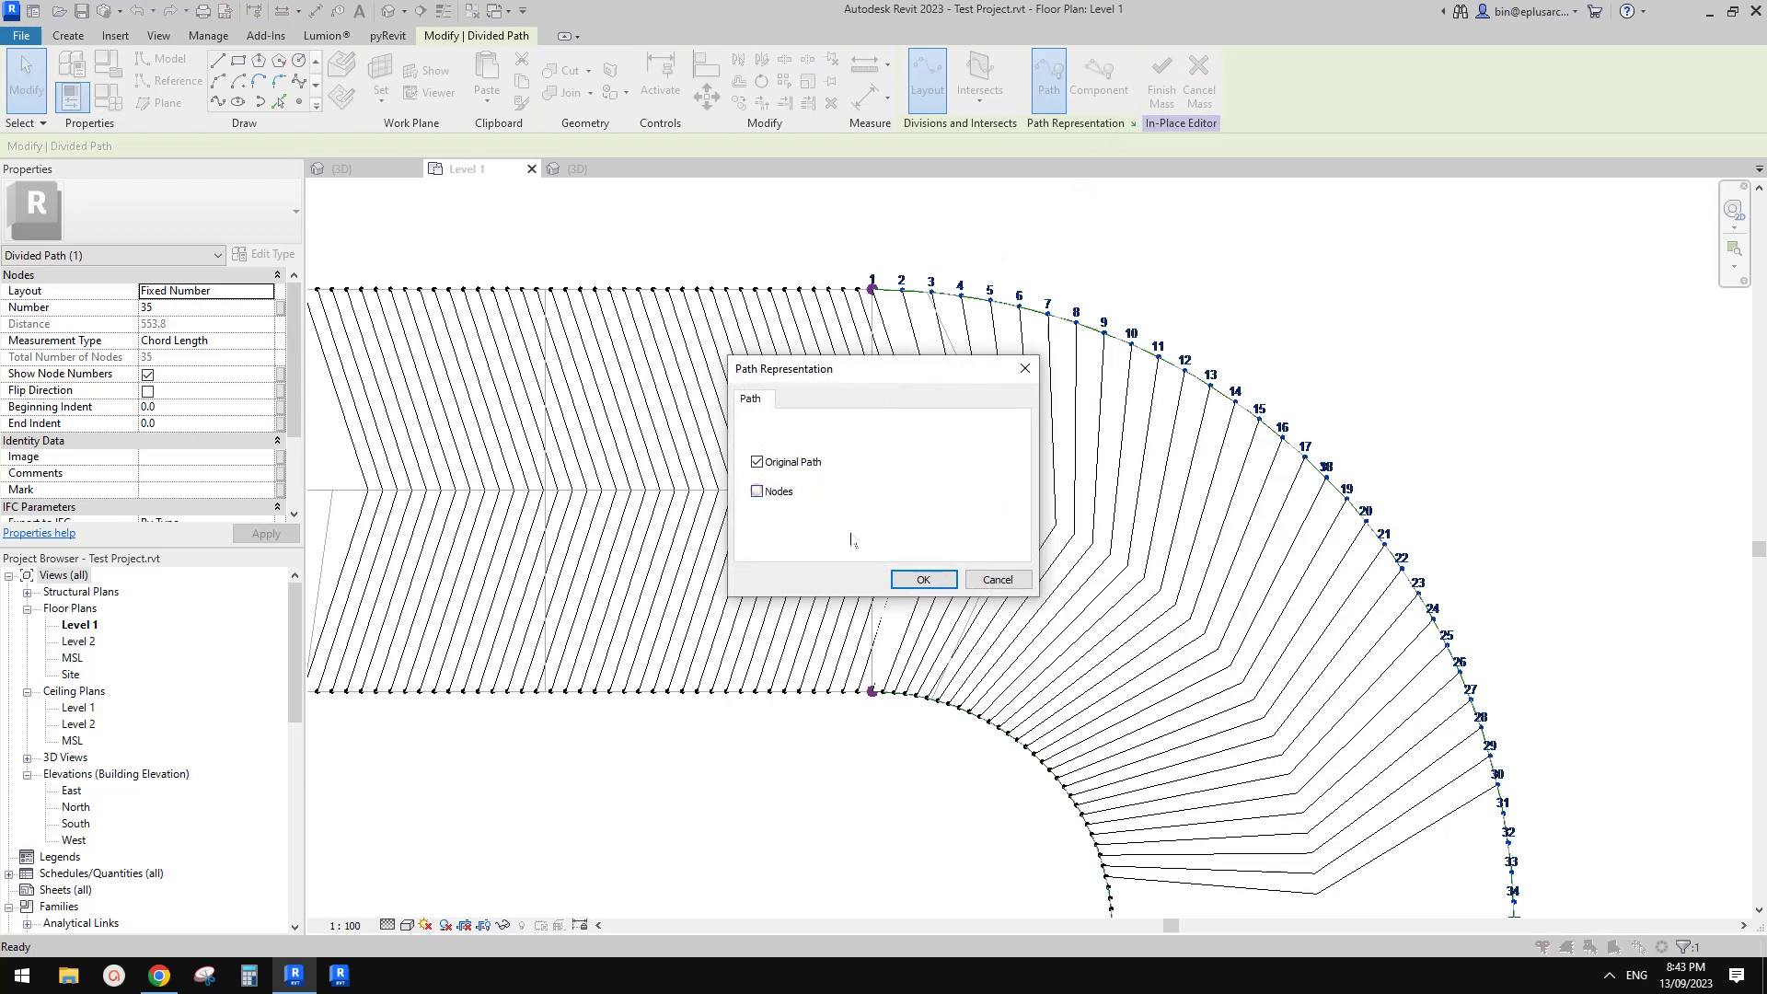
pyautogui.click(923, 579)
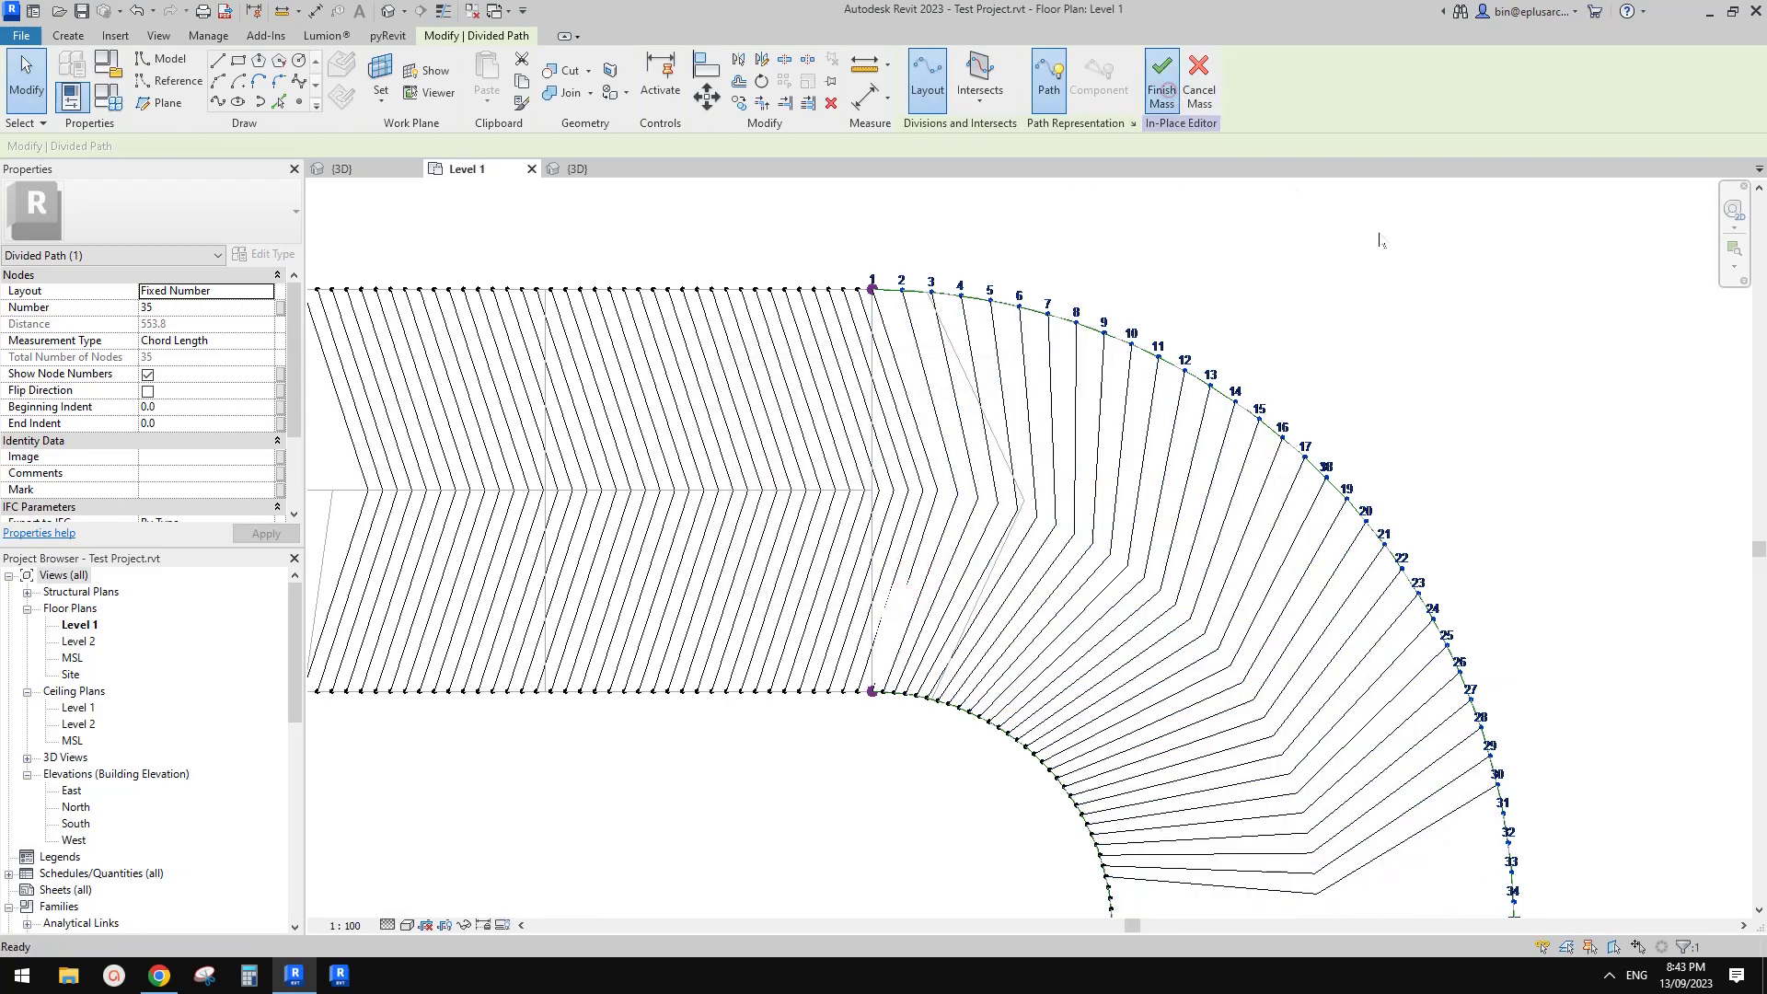
pyautogui.click(1161, 81)
# - In the Level 1 plan's Visibility/Graphic Overrides, turn on the Mass category and turn off its Nodes subcategory
pyautogui.scroll(-3, 1367, 391)
pyautogui.moveTo(955, 377); pyautogui.dragTo(1034, 431, button='middle')
pyautogui.press('v')
pyautogui.press('v')
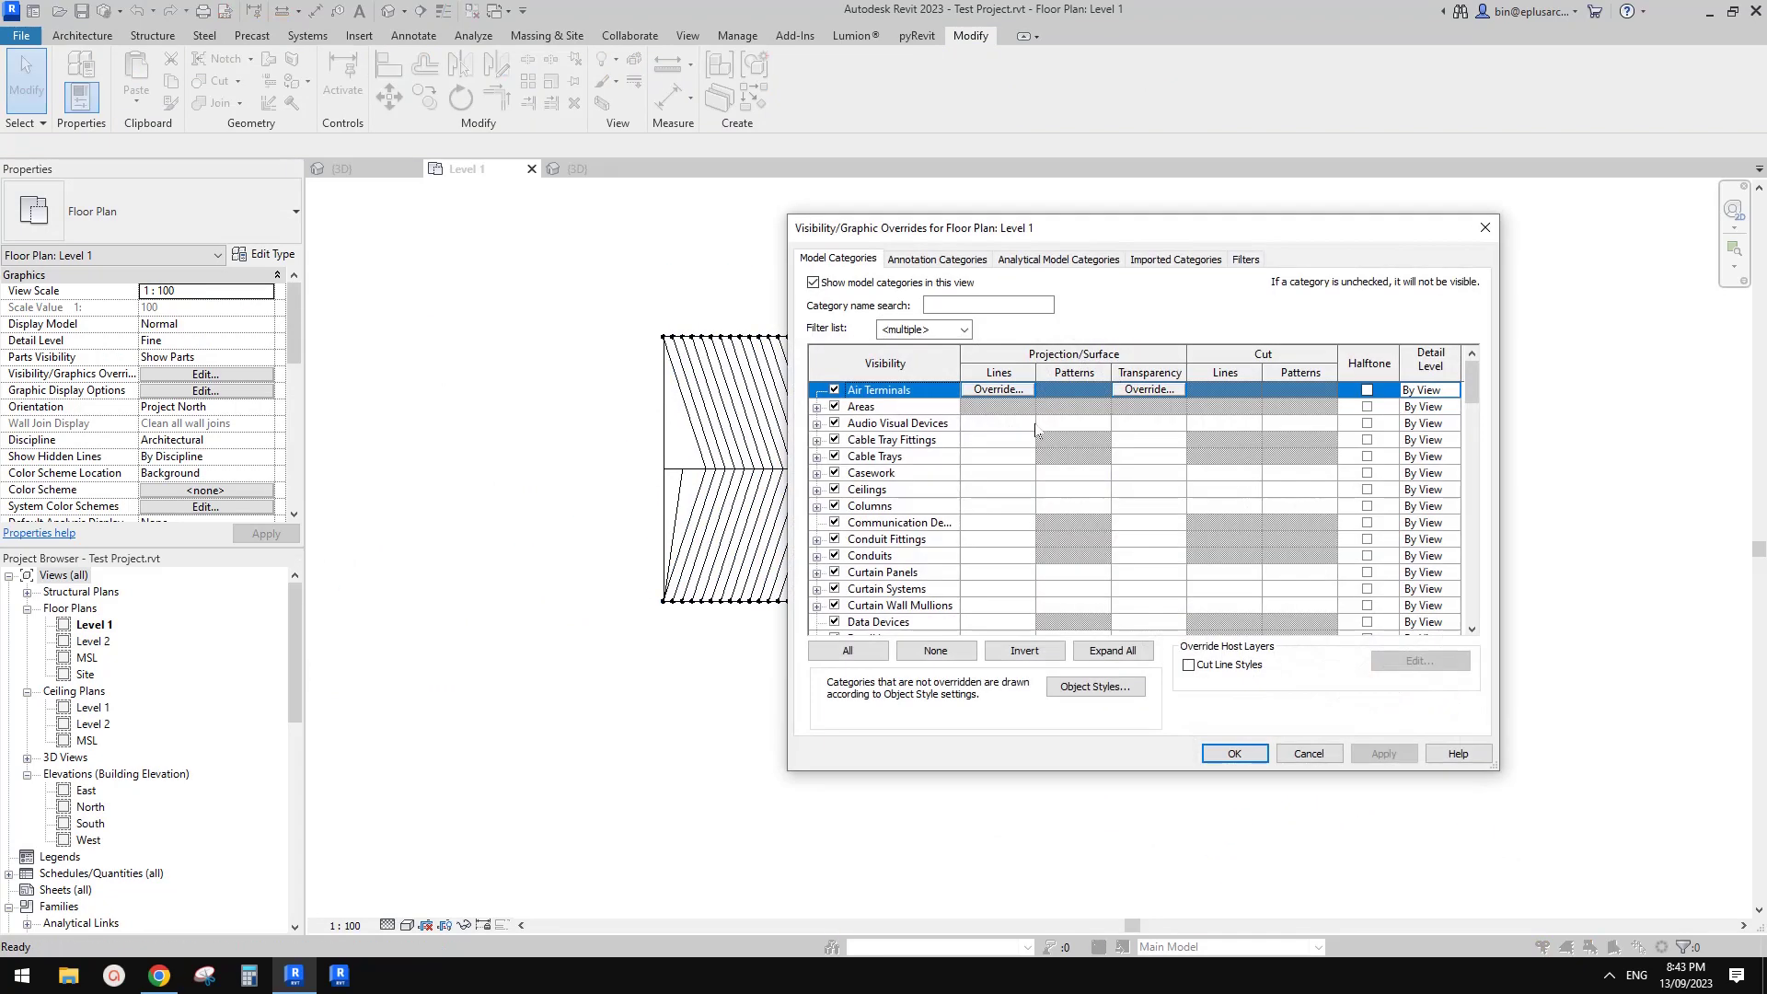
pyautogui.click(913, 522)
pyautogui.press('s')
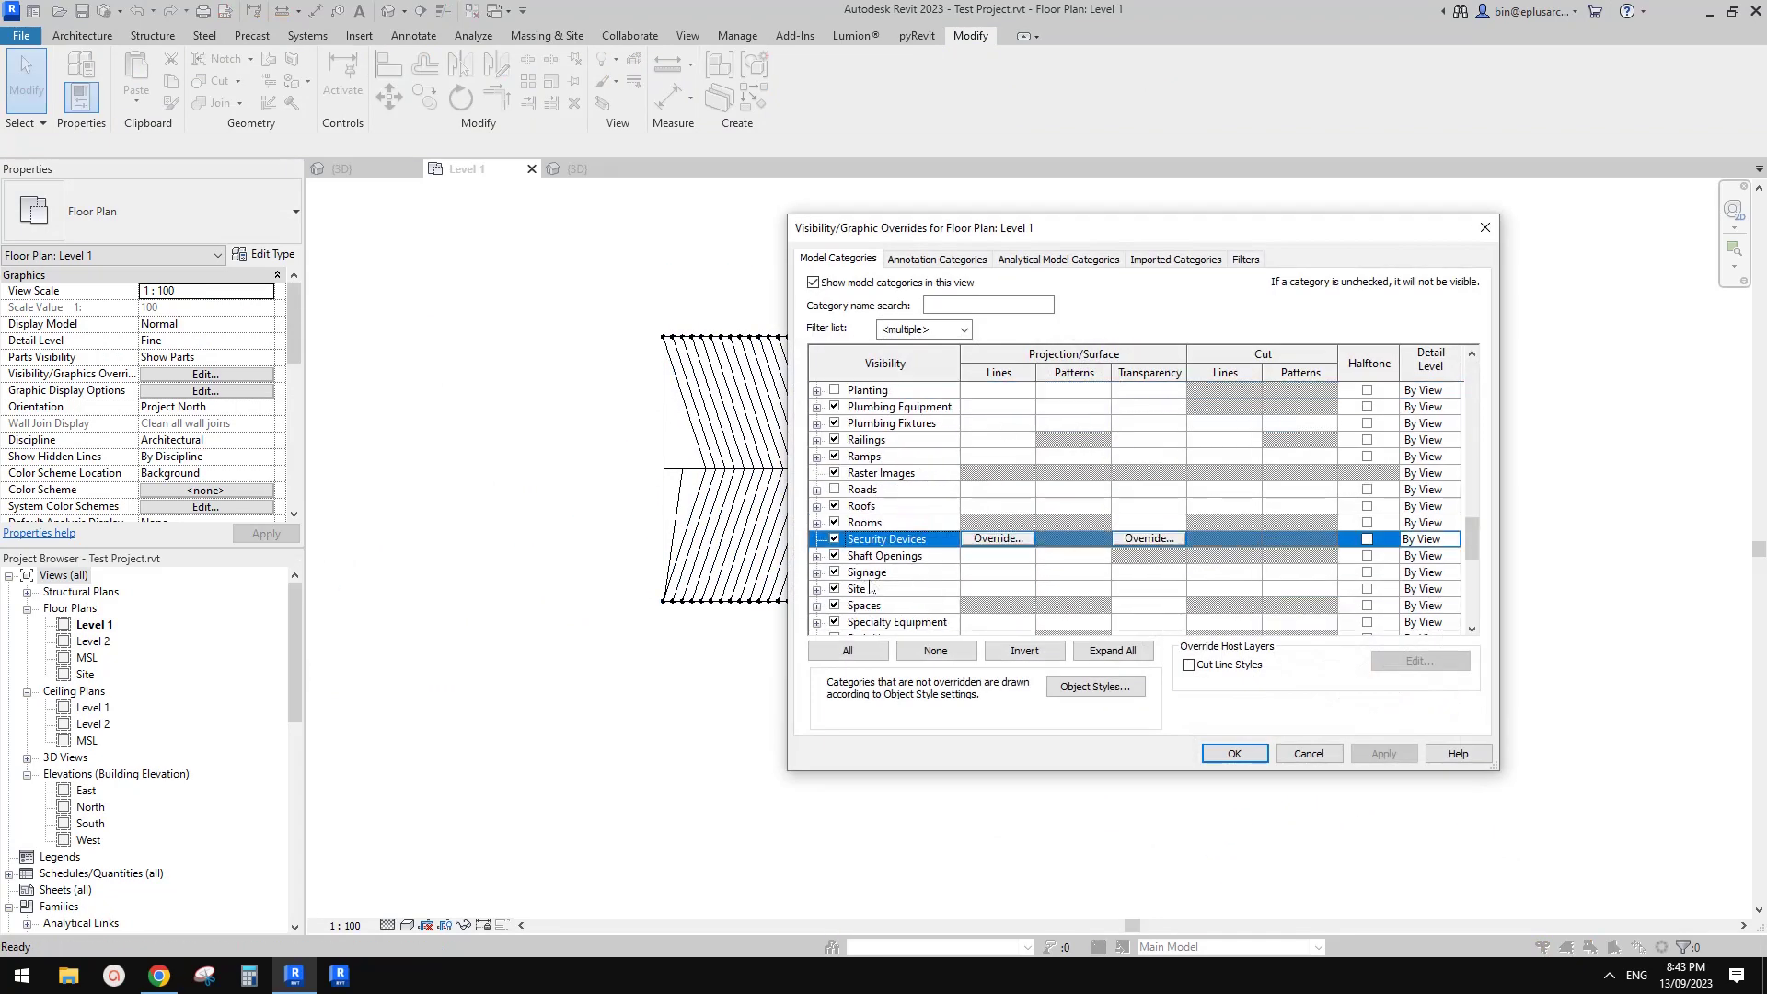
pyautogui.click(895, 573)
pyautogui.scroll(-1, 895, 573)
pyautogui.click(895, 568)
pyautogui.press('m')
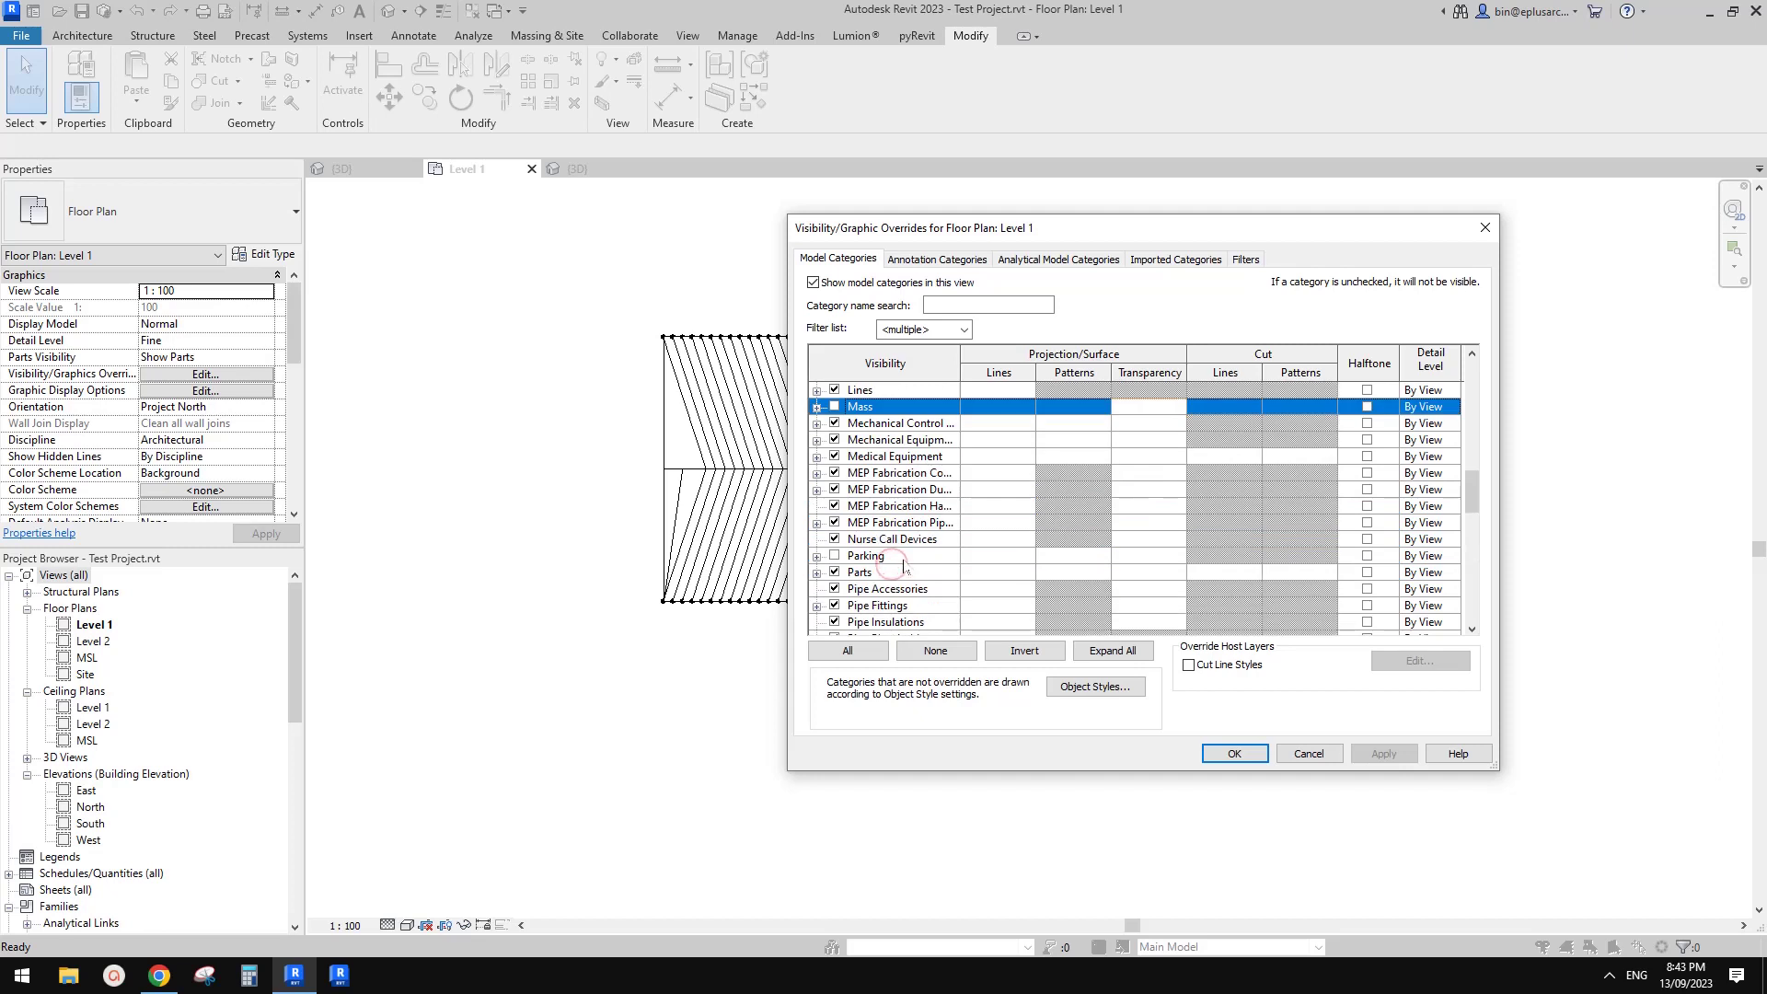
pyautogui.click(817, 406)
pyautogui.click(834, 389)
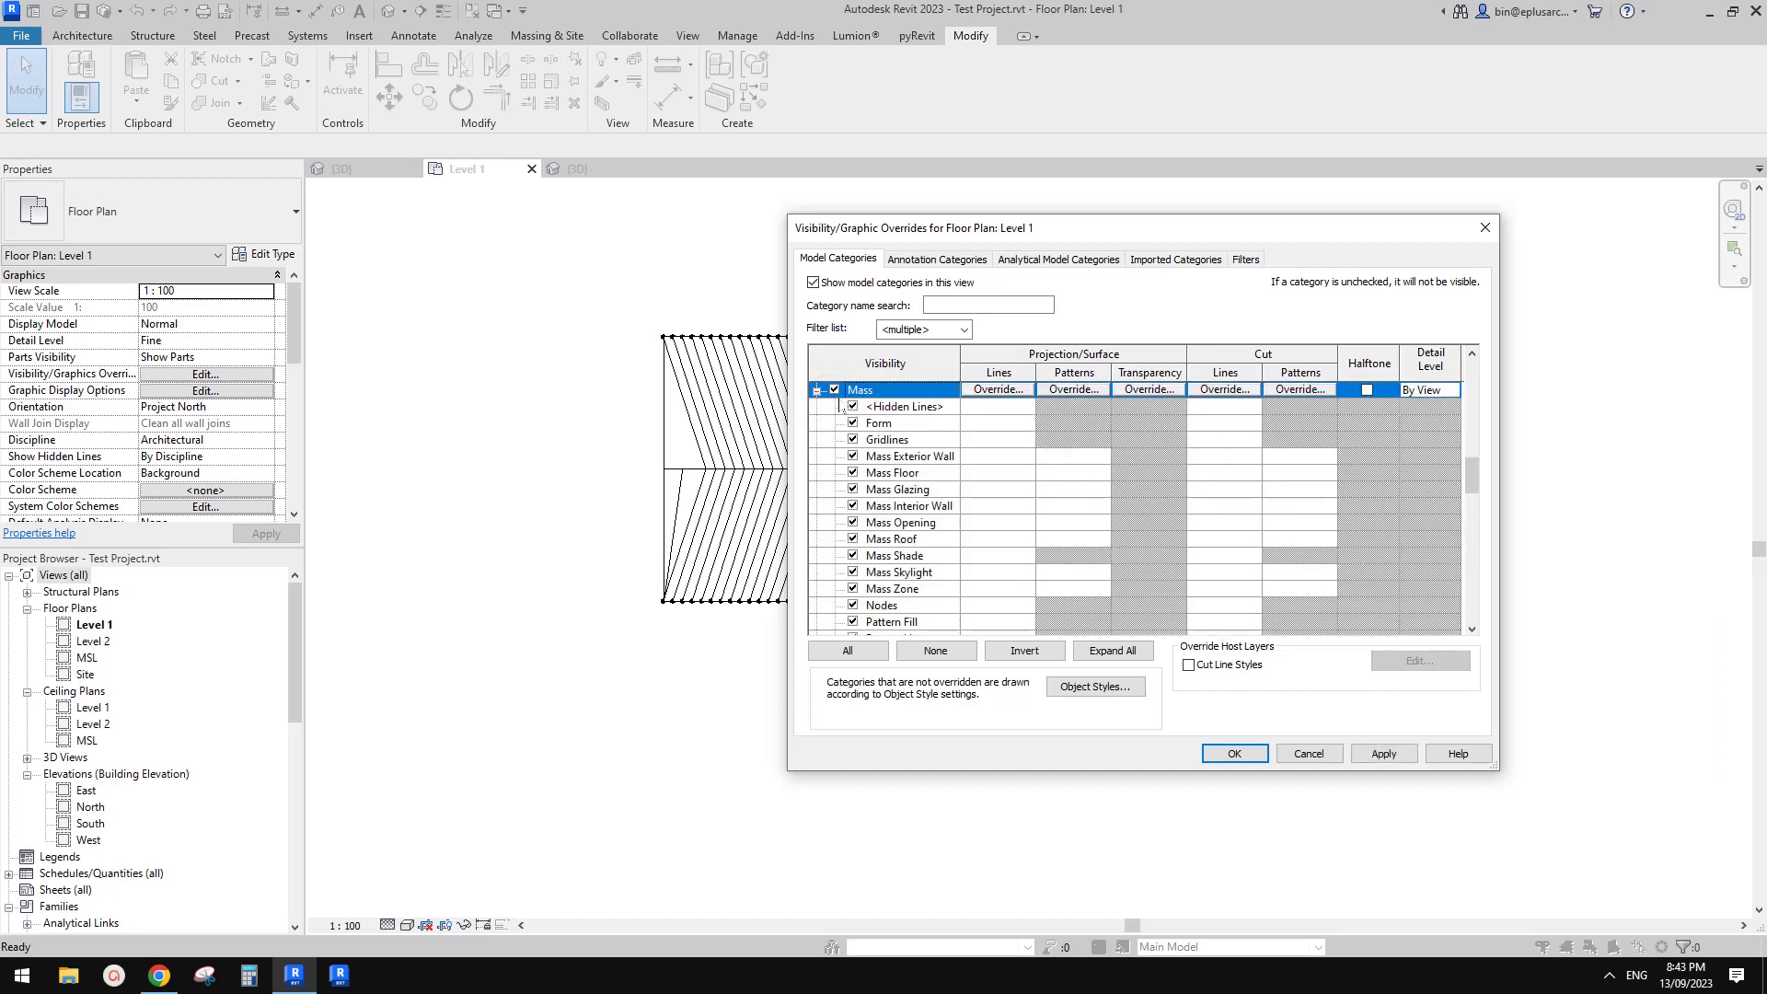
pyautogui.scroll(-1, 927, 525)
pyautogui.click(852, 565)
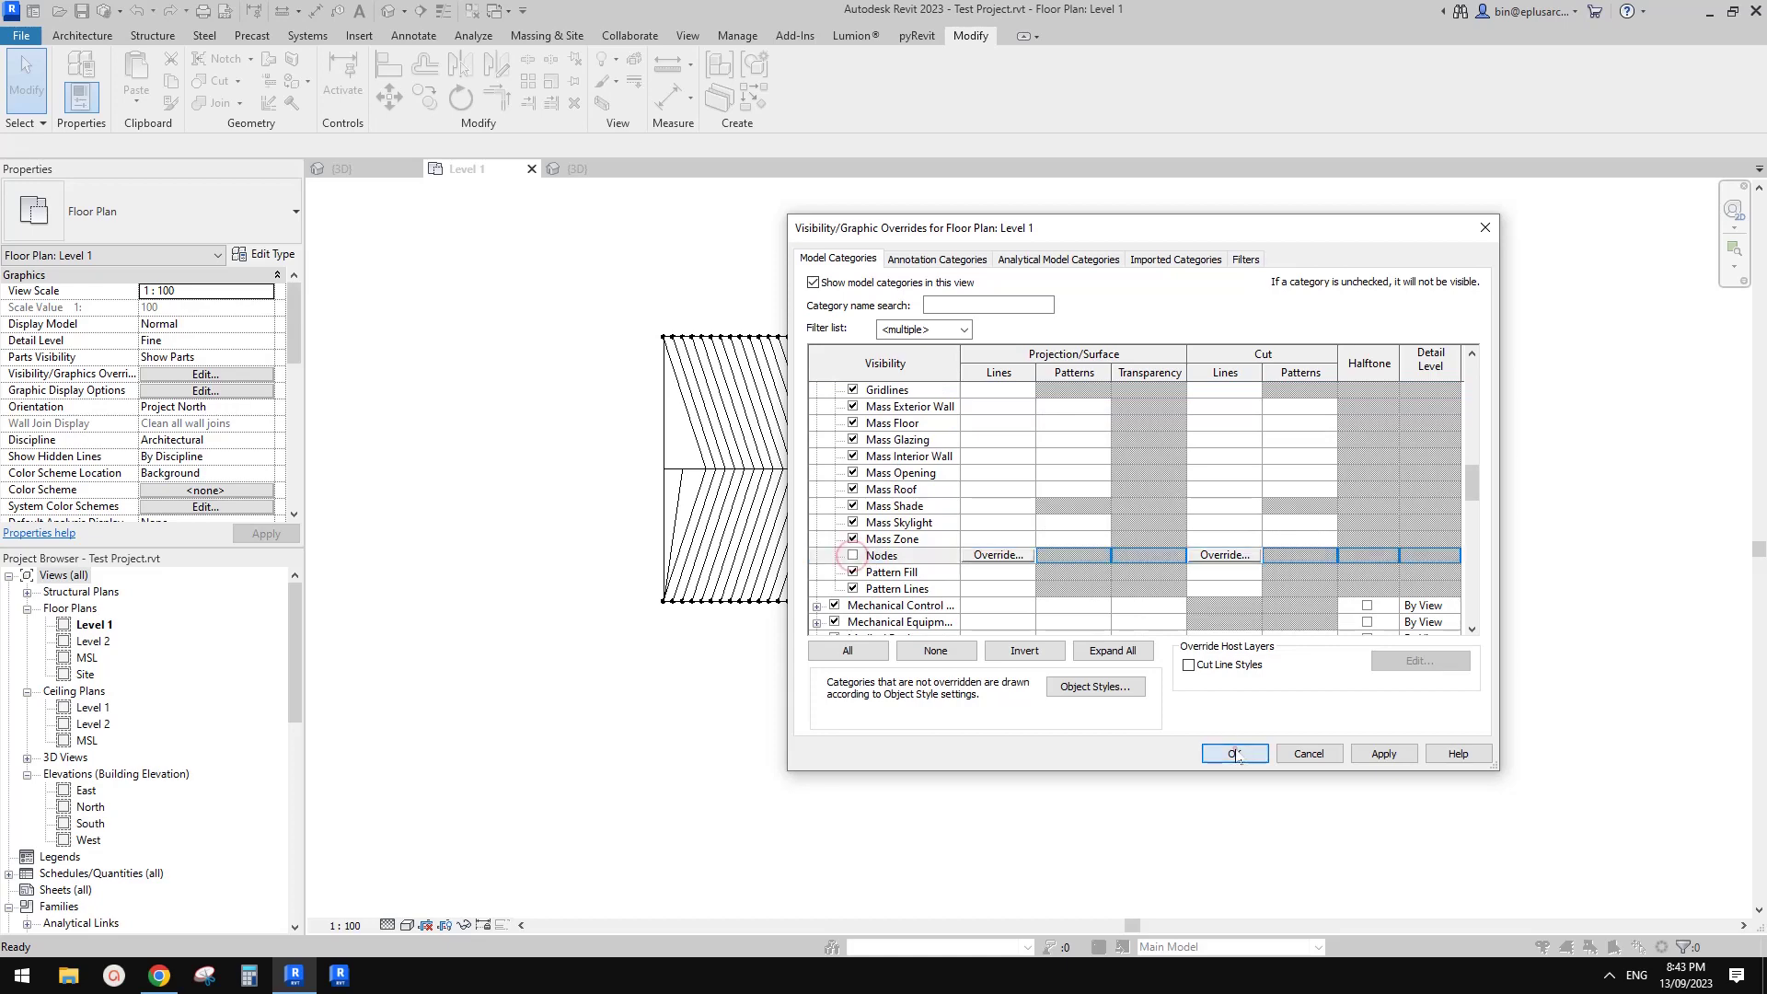
pyautogui.click(1234, 753)
# - Switch the conceptual mass display to Show Mass by View Settings
pyautogui.scroll(-1, 1076, 355)
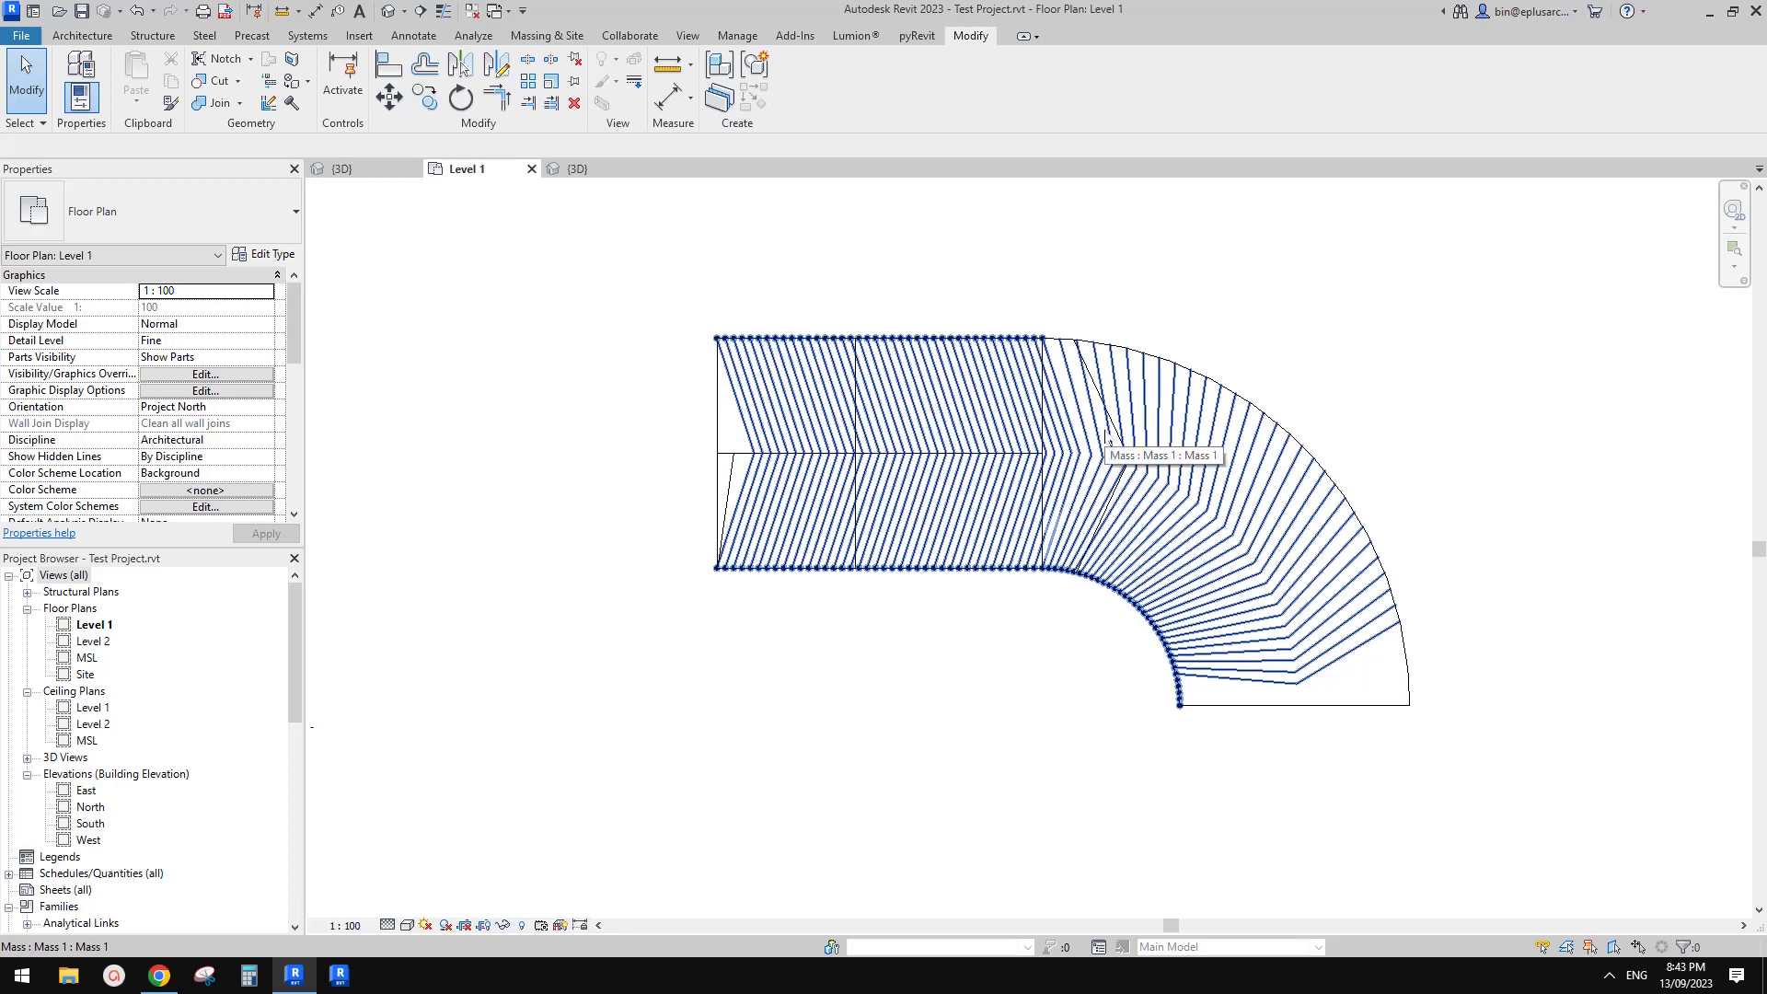
pyautogui.click(547, 35)
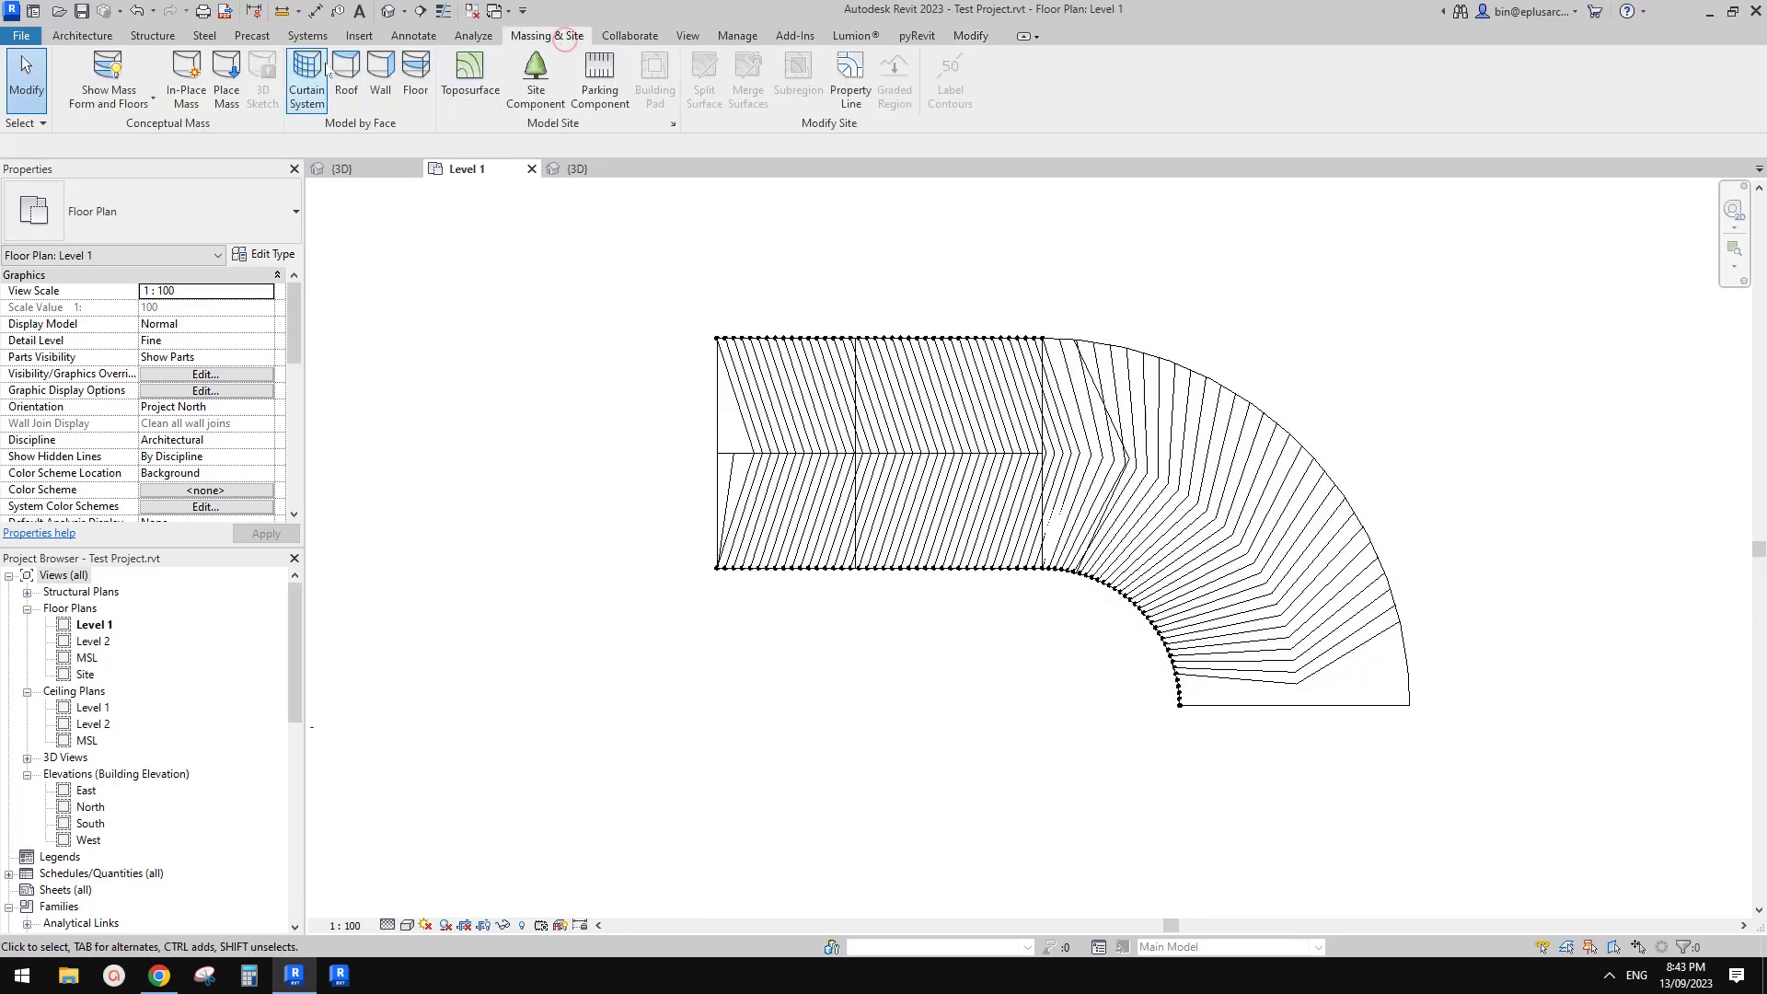
pyautogui.click(117, 68)
pyautogui.moveTo(1514, 388); pyautogui.dragTo(1513, 398, button='middle')
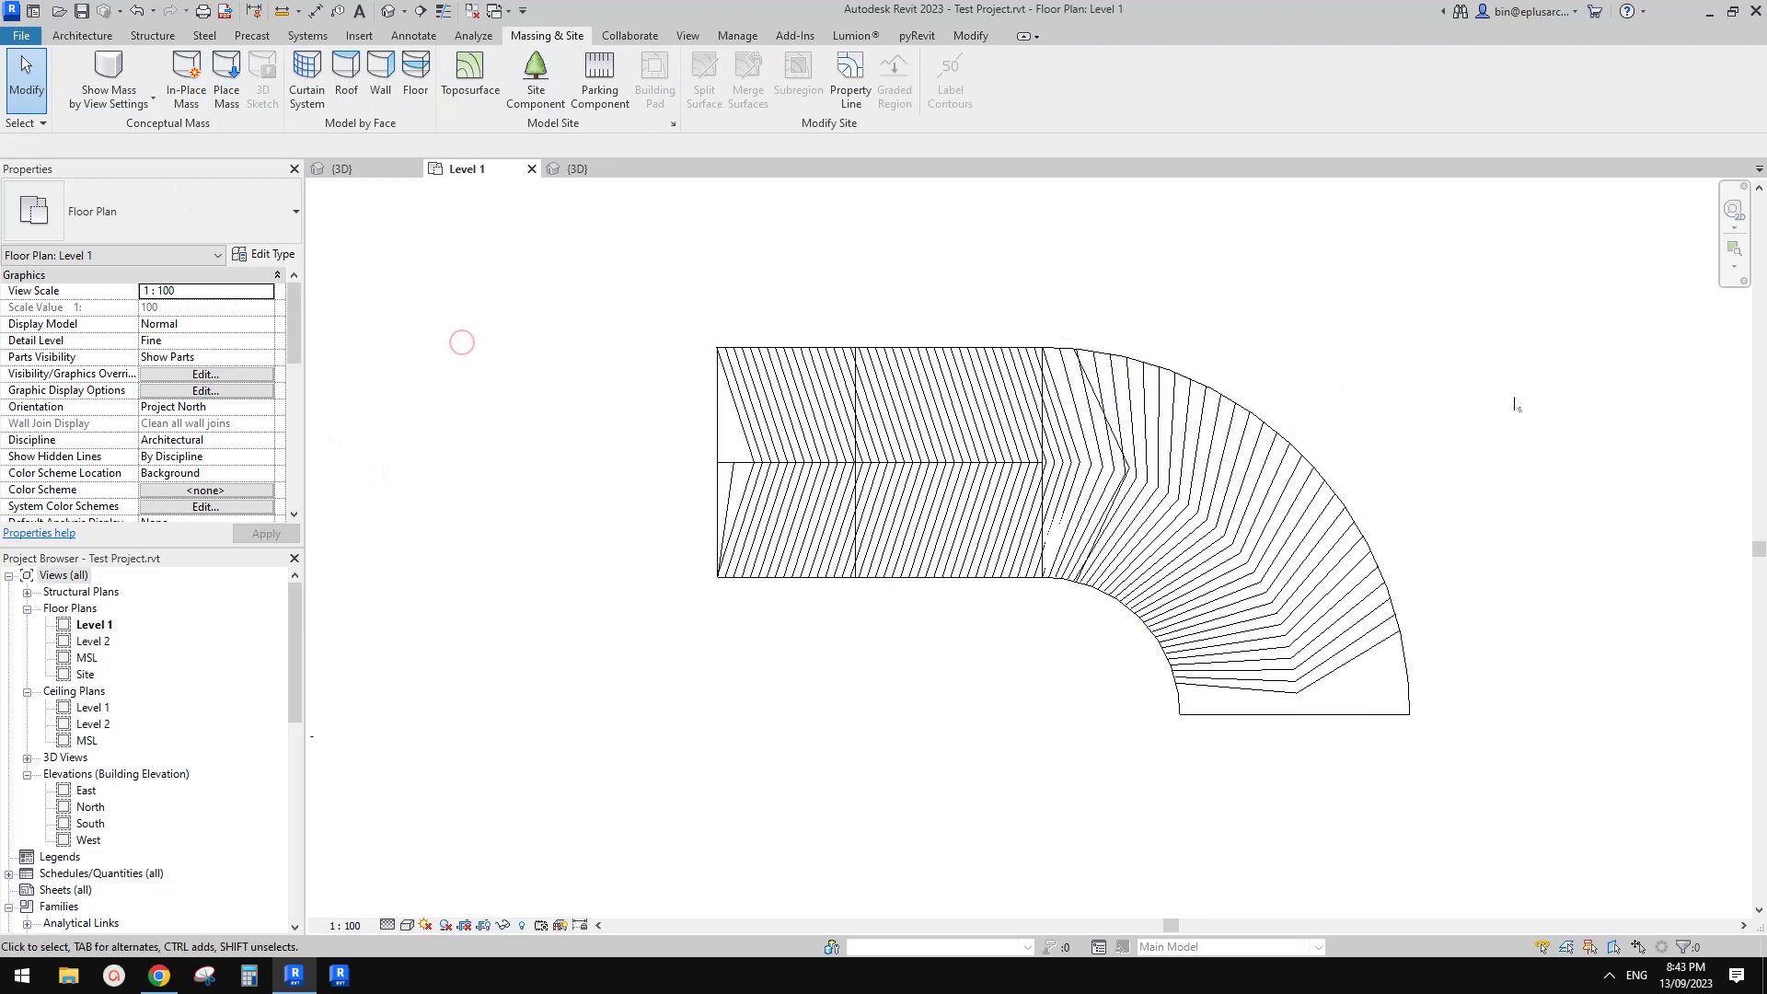
pyautogui.moveTo(808, 275); pyautogui.dragTo(867, 299, button='middle')
# - Examine the chevron grooves on the ramp in the 3D view and compare them with the ramp picture in Google Docs
pyautogui.click(419, 13)
pyautogui.keyDown('shift'); pyautogui.moveTo(1152, 456); pyautogui.dragTo(1272, 678, button='middle'); pyautogui.keyUp('shift')
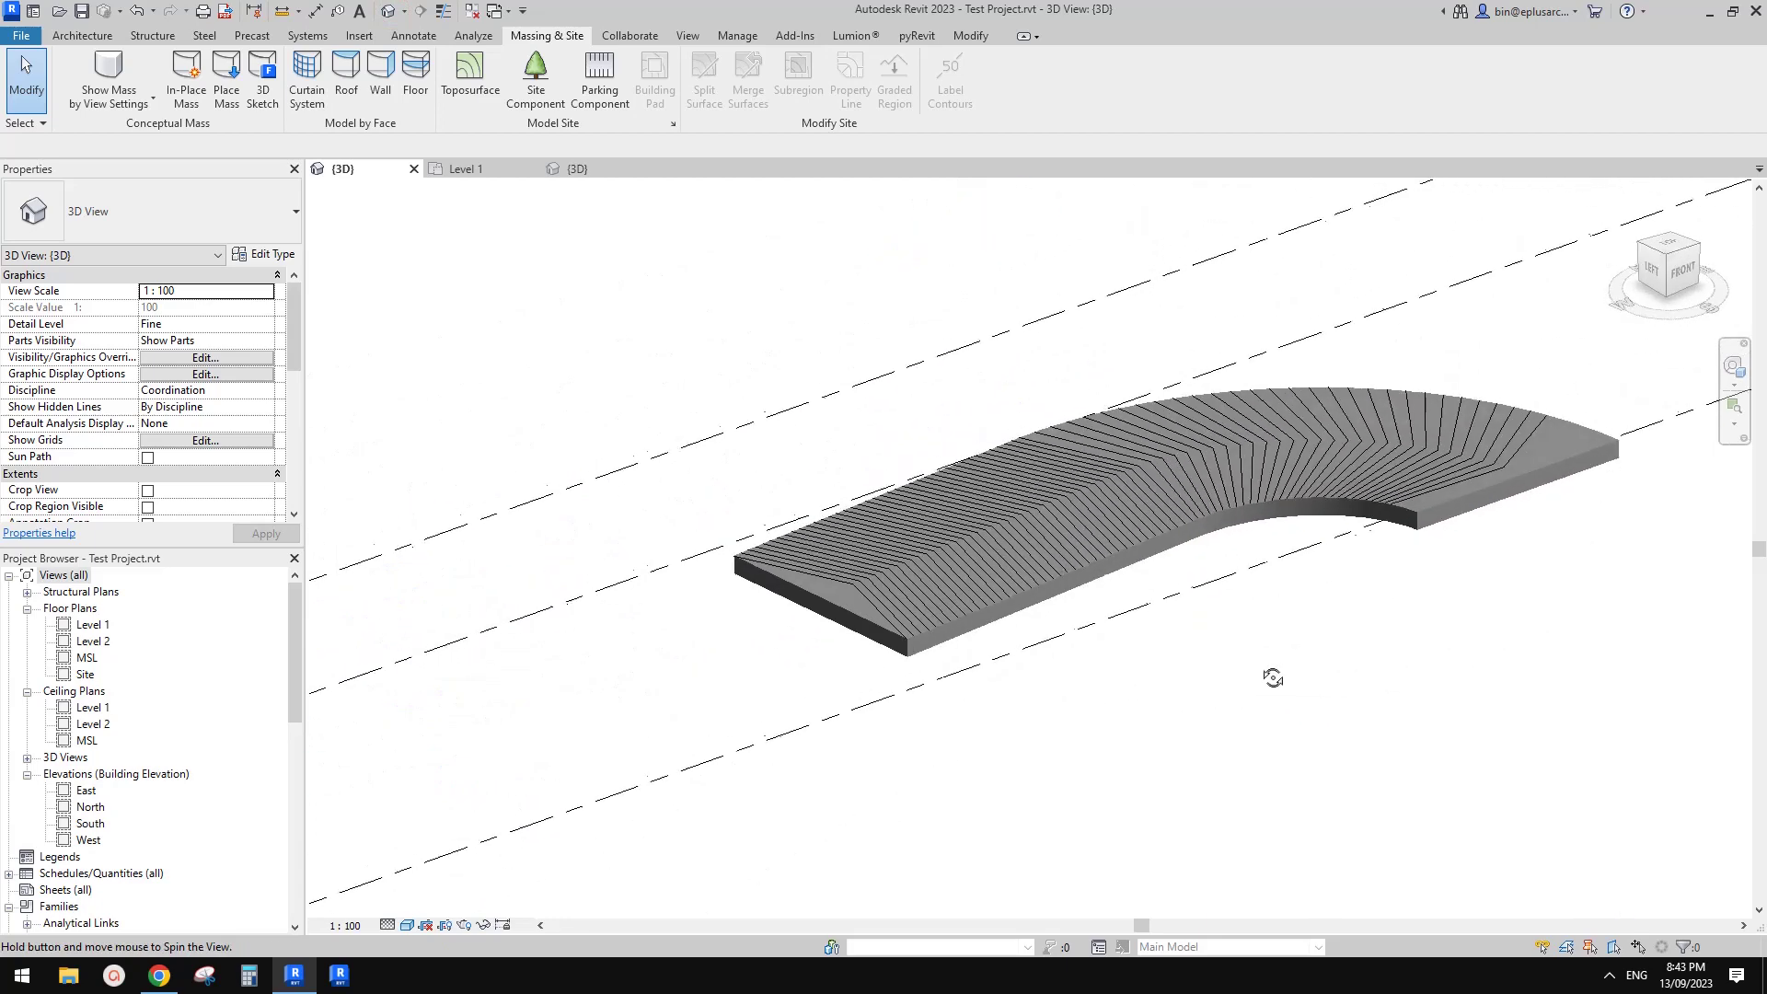
pyautogui.scroll(2, 1273, 667)
pyautogui.scroll(2, 1196, 649)
pyautogui.scroll(1, 1012, 631)
pyautogui.scroll(2, 828, 635)
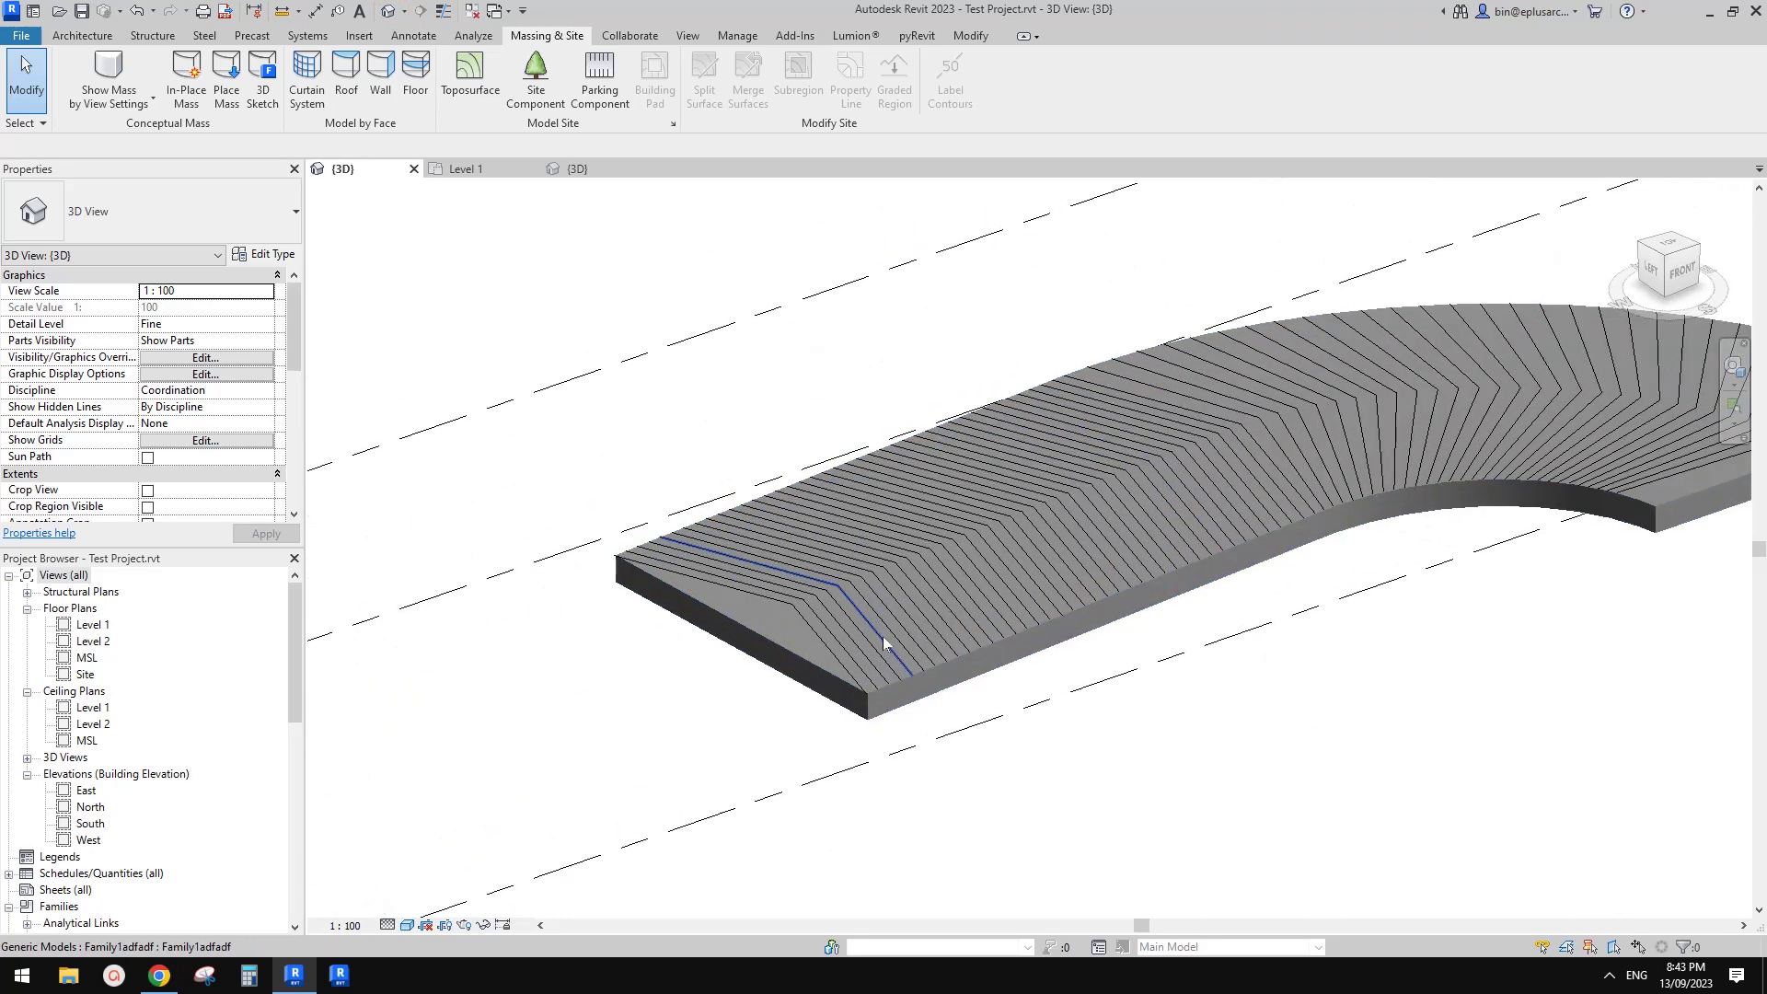
pyautogui.click(930, 629)
pyautogui.keyDown('shift'); pyautogui.moveTo(1022, 601); pyautogui.dragTo(962, 679, button='middle'); pyautogui.keyUp('shift')
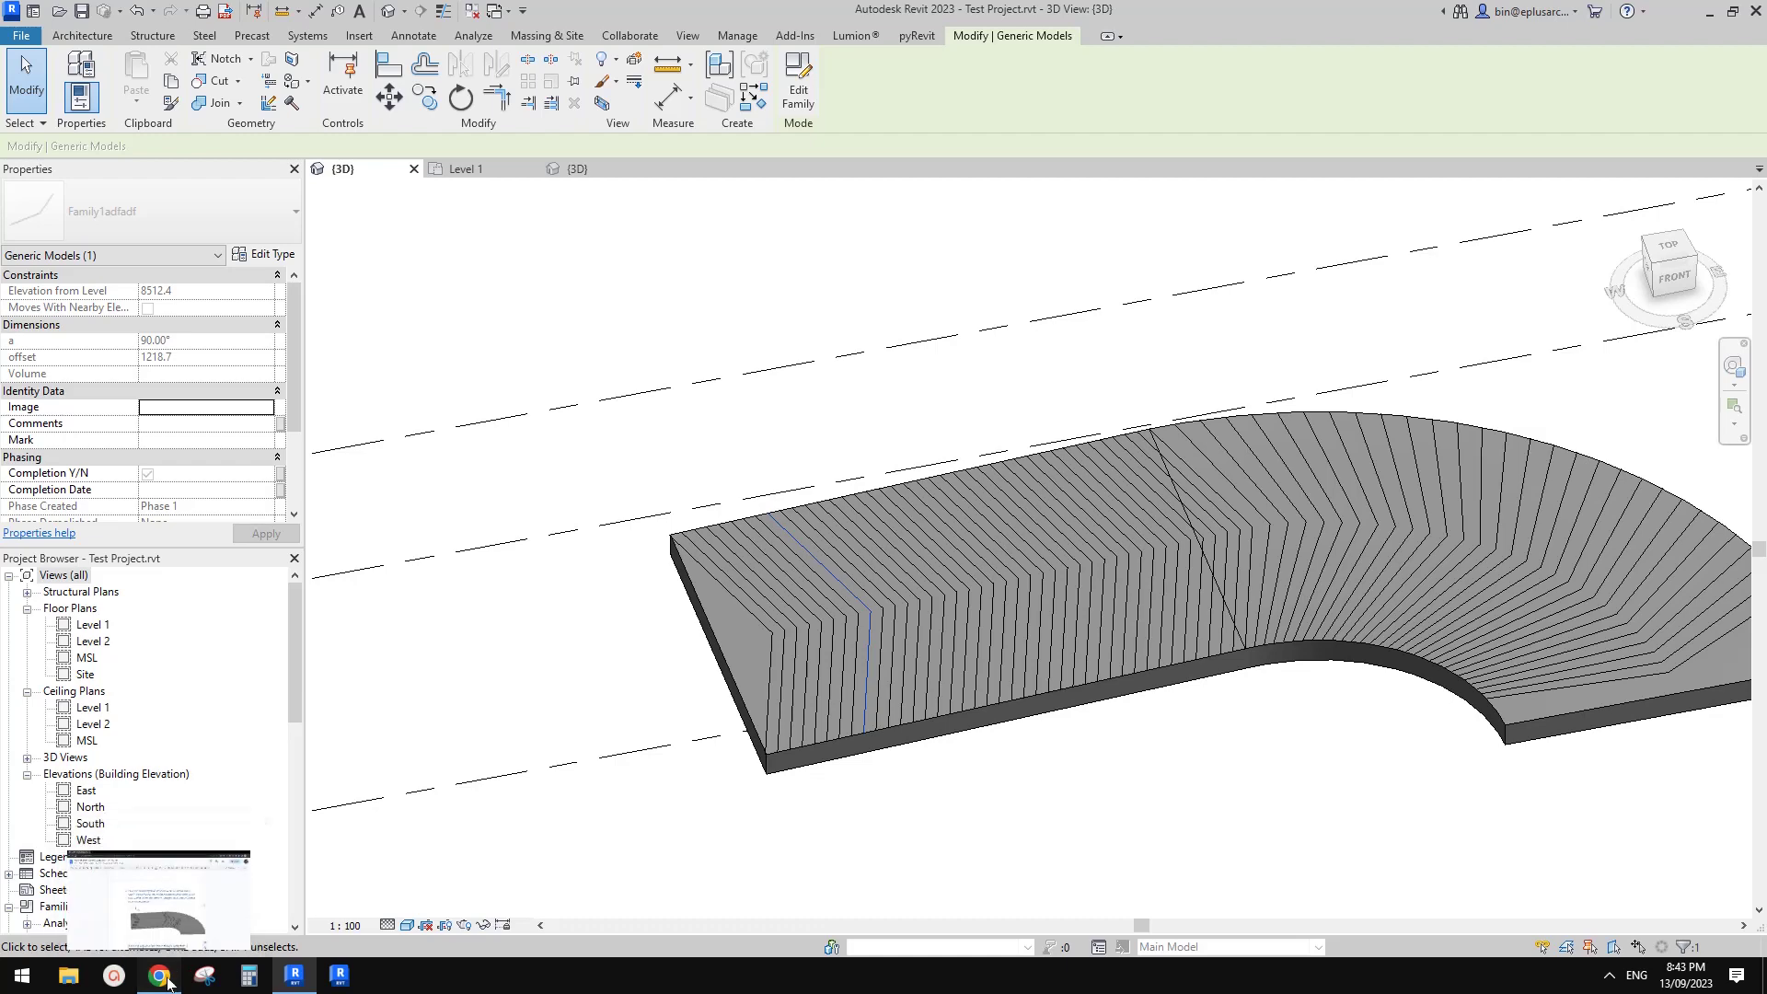
pyautogui.click(159, 975)
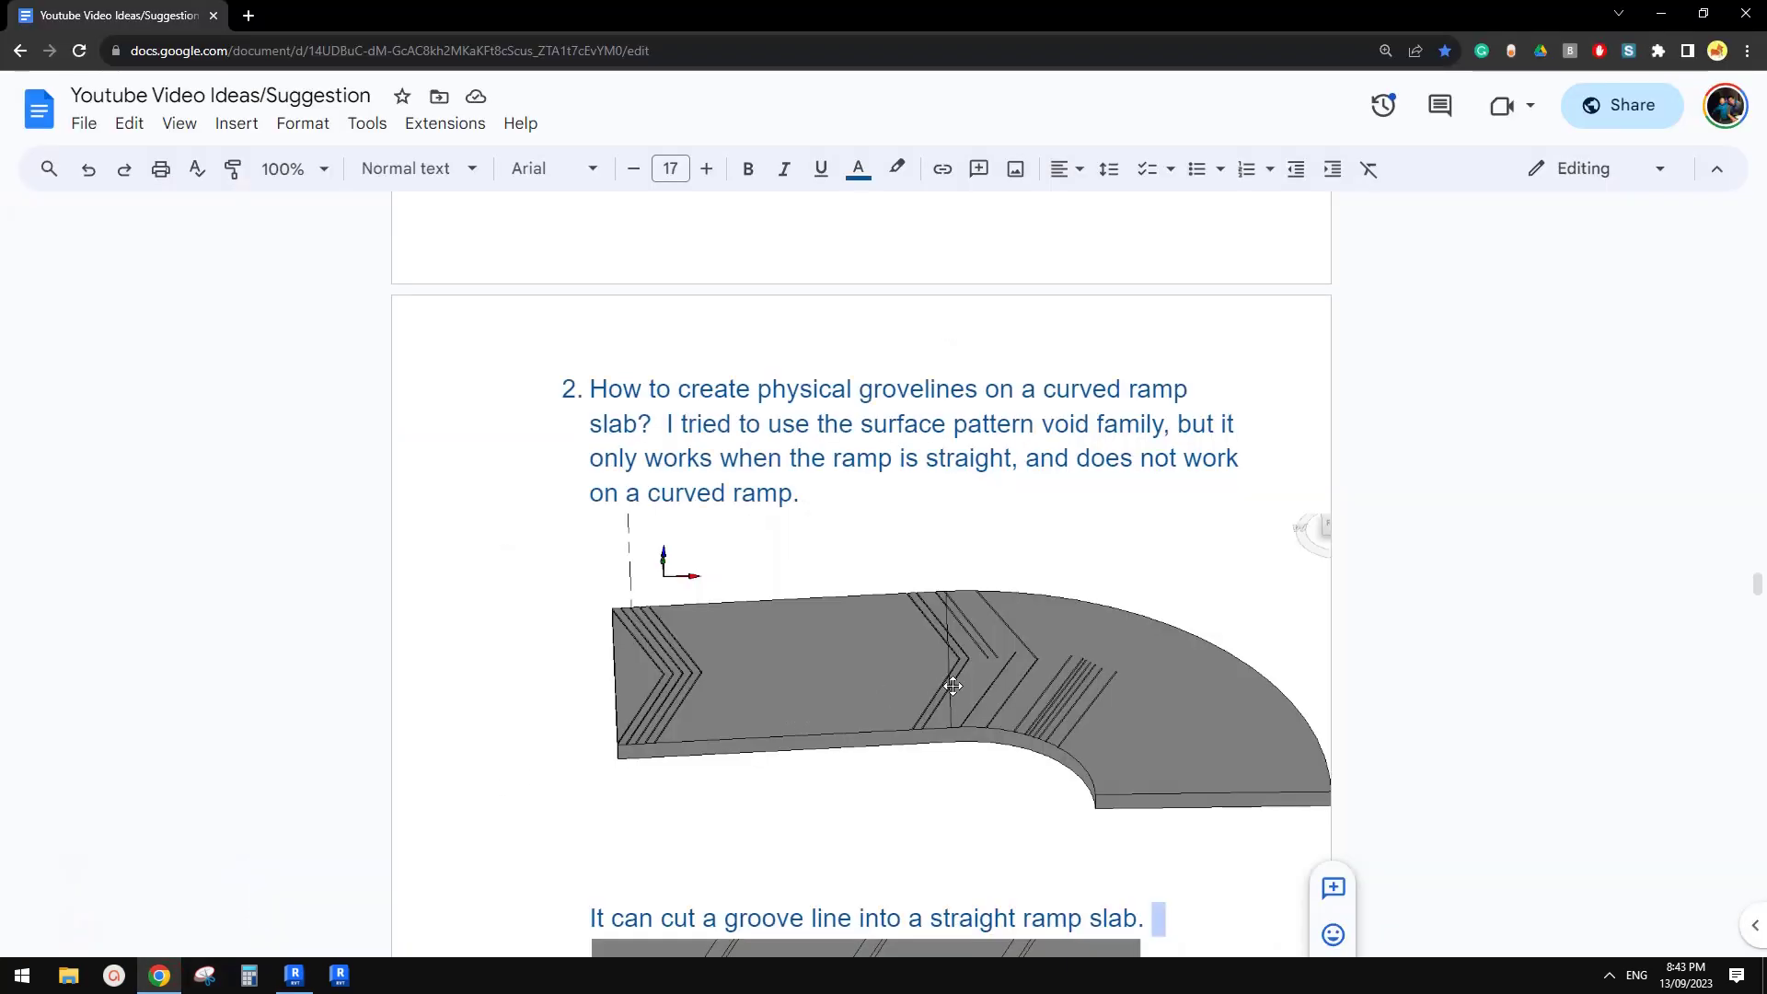